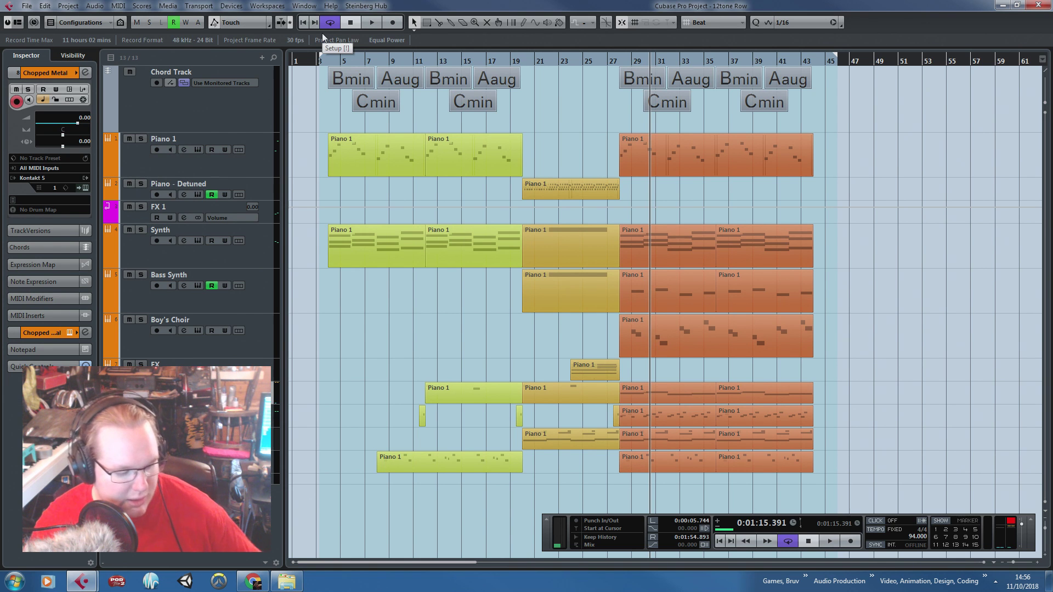
# Move the playback position back to just before bar 3, ahead of the first Piano 1 part
pyautogui.click(313, 64)
pyautogui.click(314, 64)
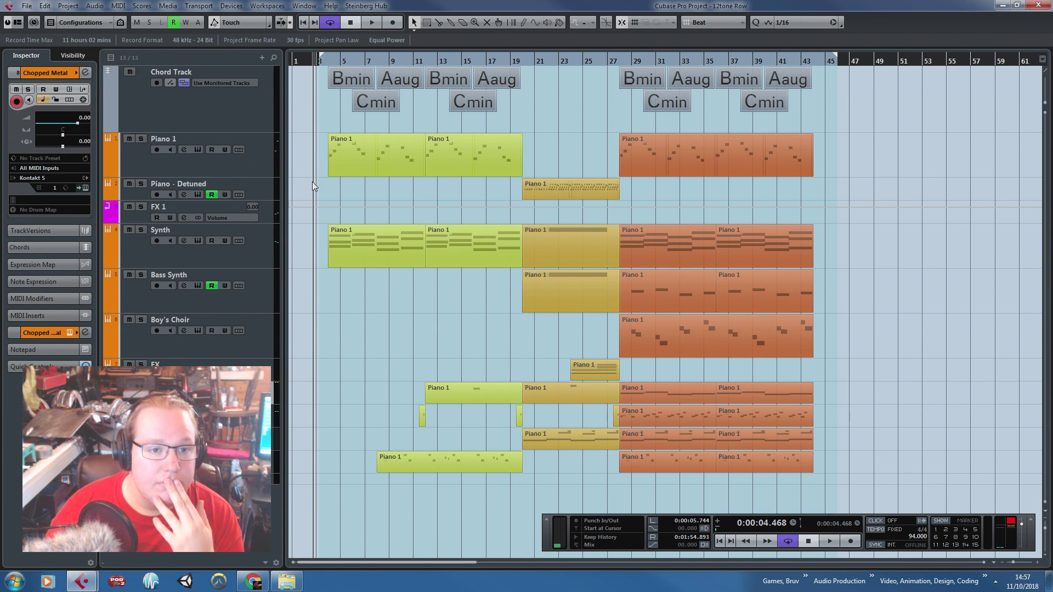
pyautogui.click(314, 62)
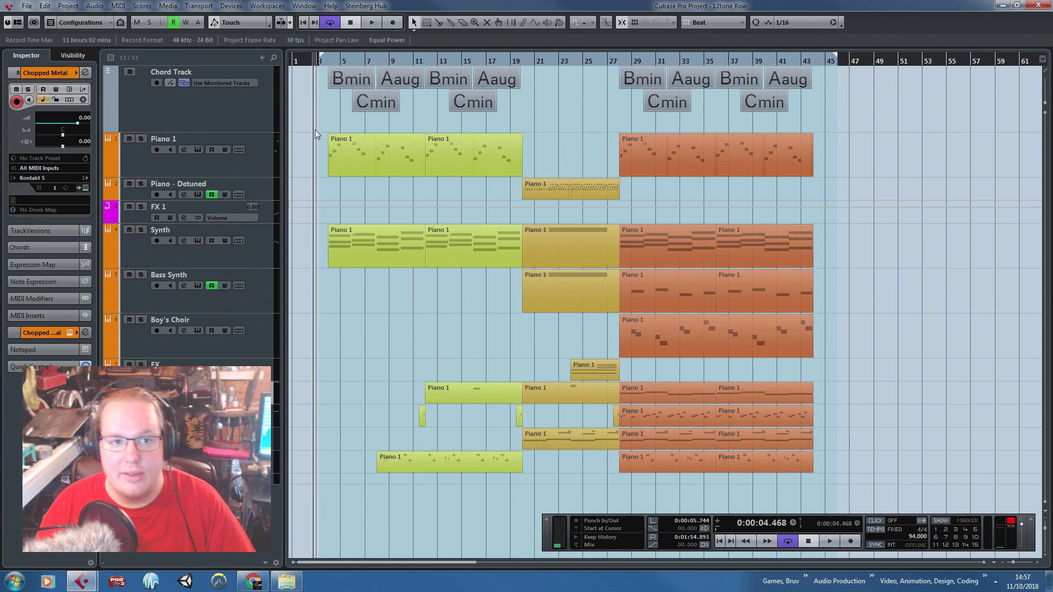
# Open the first green part on the Piano 1 track in the Key Editor
pyautogui.scroll(3, 311, 148)
pyautogui.hscroll(-1, 311, 148)
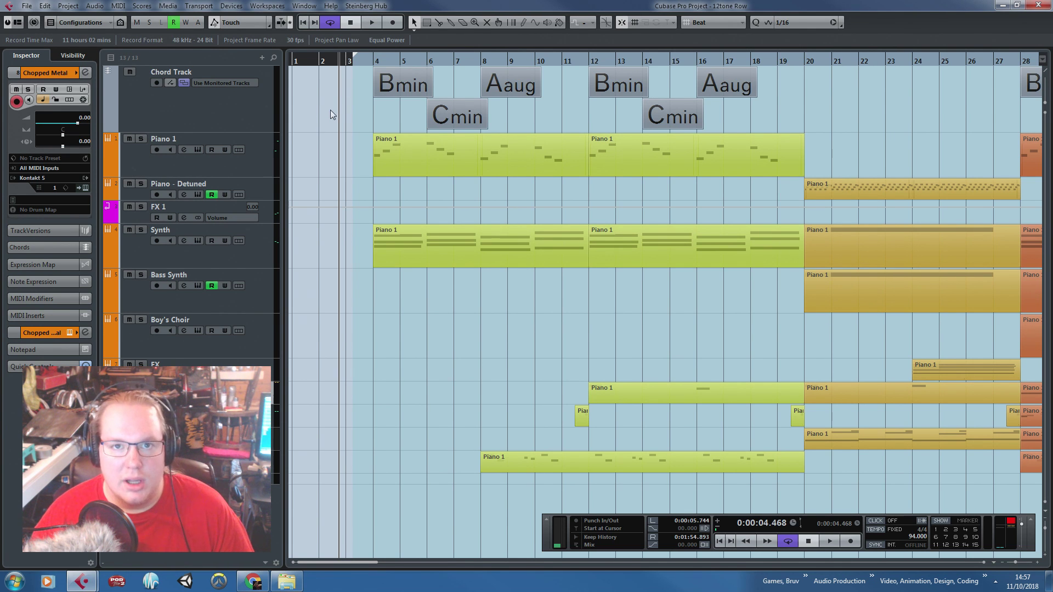
pyautogui.scroll(-2, 329, 111)
pyautogui.scroll(2, 329, 112)
pyautogui.moveTo(315, 104); pyautogui.dragTo(307, 115)
pyautogui.scroll(4, 350, 123)
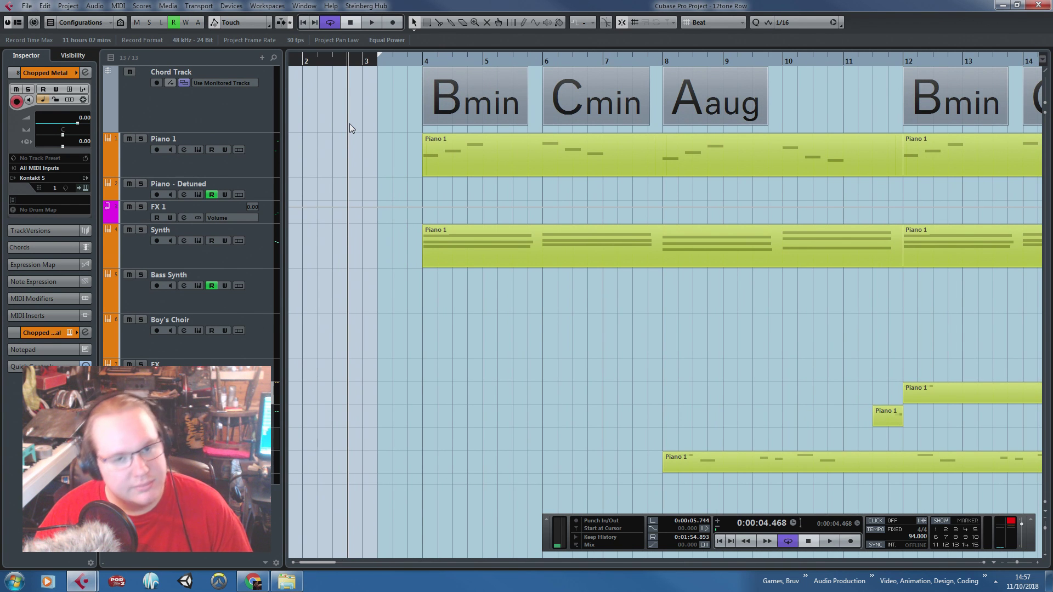
pyautogui.scroll(-5, 350, 125)
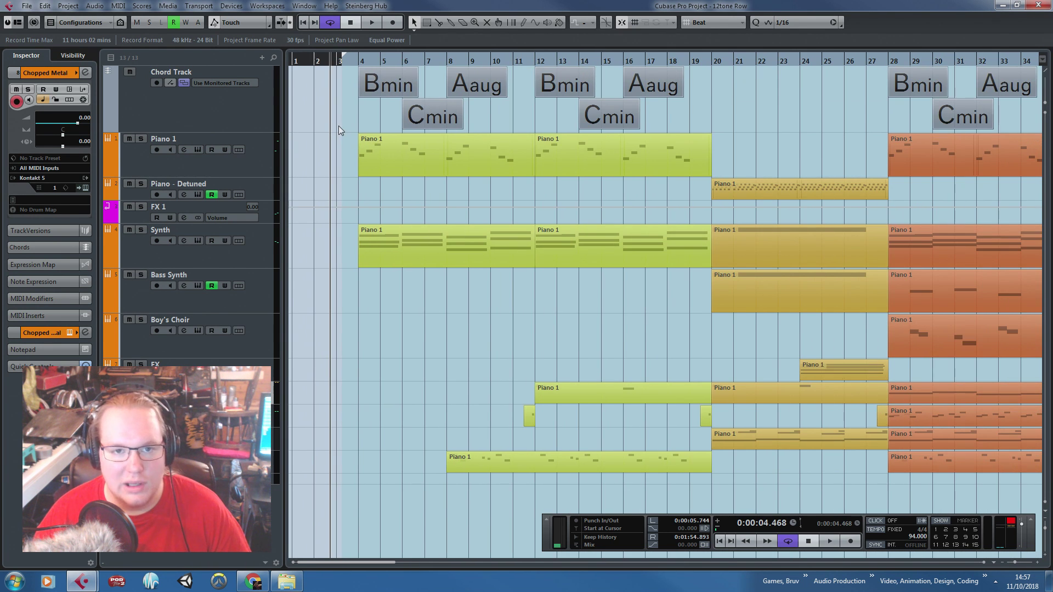
pyautogui.scroll(-1, 338, 126)
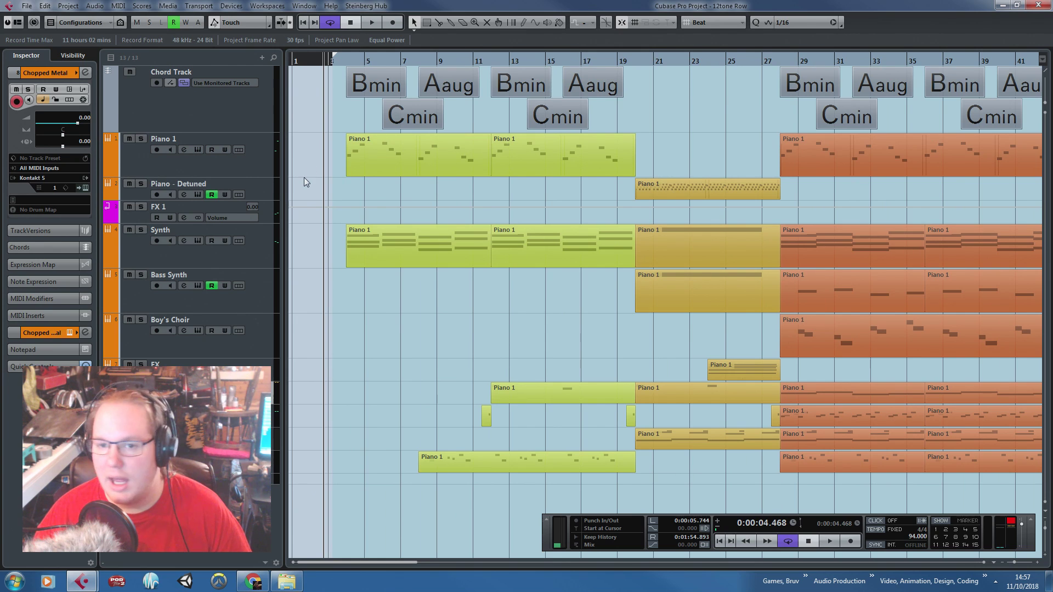
pyautogui.doubleClick(367, 173)
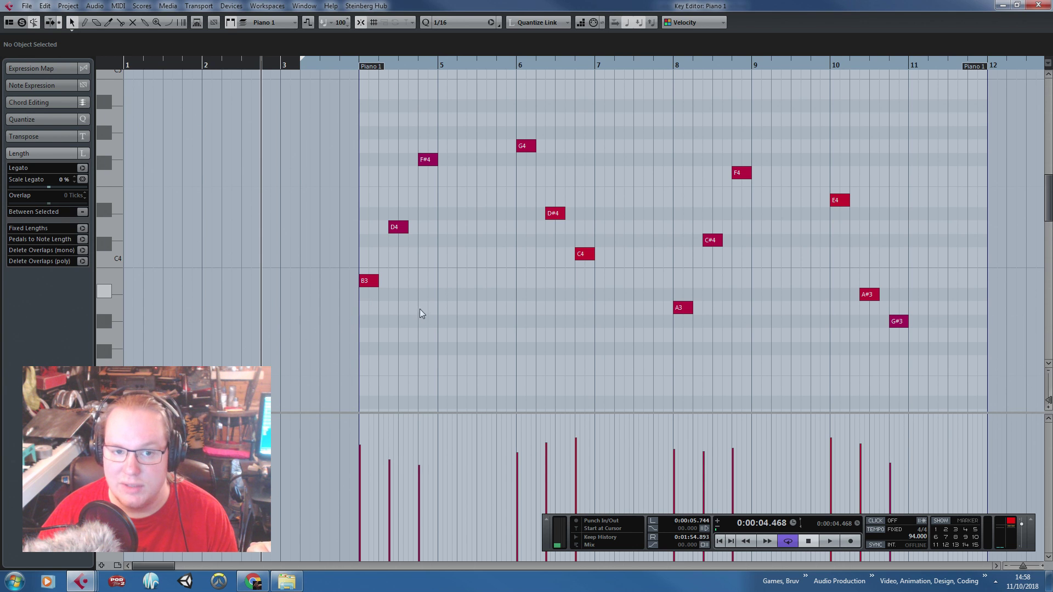
# Extend the start of the Piano 1 part back to the middle of bar 1
pyautogui.moveTo(361, 66); pyautogui.dragTo(169, 66)
pyautogui.moveTo(239, 140); pyautogui.dragTo(59, 138)
pyautogui.scroll(3, 159, 185)
pyautogui.hscroll(-1, 192, 199)
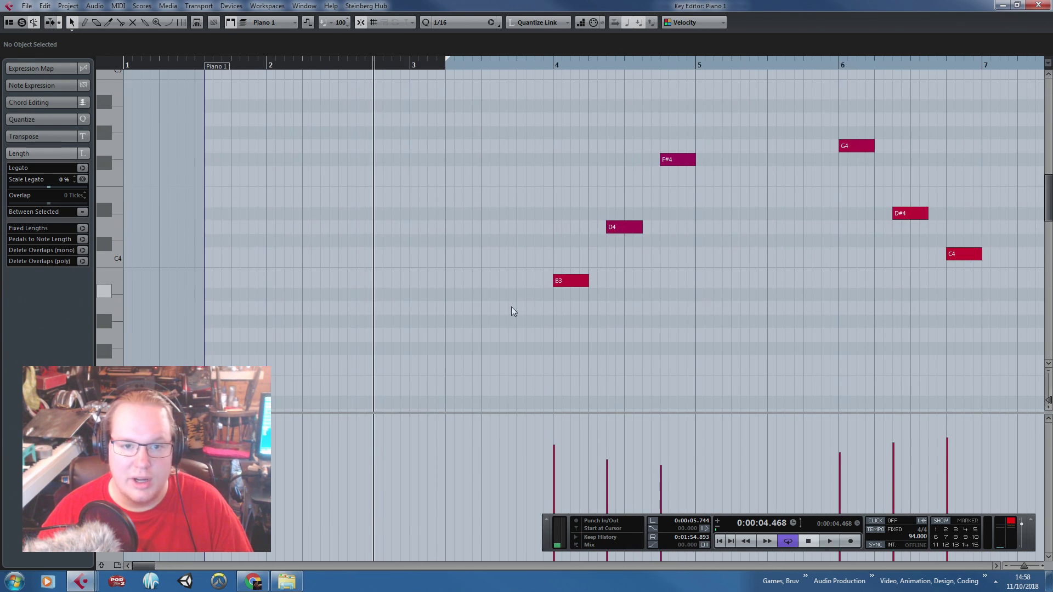
pyautogui.moveTo(214, 73); pyautogui.dragTo(205, 73)
# Draw short stacked notes on every semitone from F3 to E4 at the part's new start, removing the extra F4
pyautogui.click(84, 22)
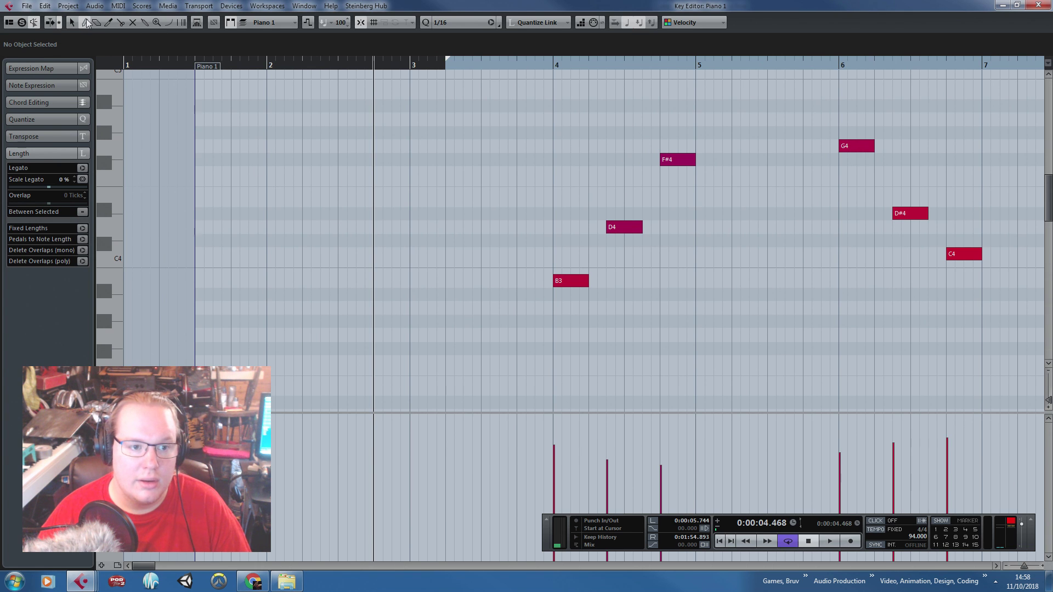
pyautogui.moveTo(198, 362)
pyautogui.mouseDown()
pyautogui.moveTo(219, 362)
pyautogui.moveTo(229, 321)
pyautogui.moveTo(219, 294)
pyautogui.mouseUp()
pyautogui.moveTo(197, 281)
pyautogui.mouseDown()
pyautogui.moveTo(219, 281)
pyautogui.moveTo(227, 227)
pyautogui.moveTo(220, 265)
pyautogui.mouseUp()
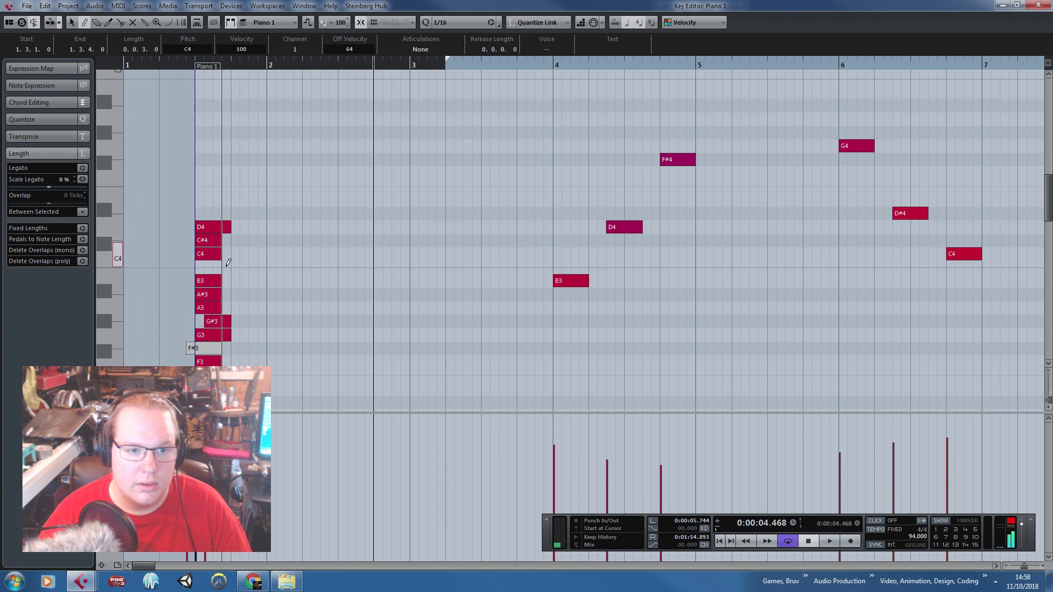
pyautogui.hotkey('ctrl', 'z')
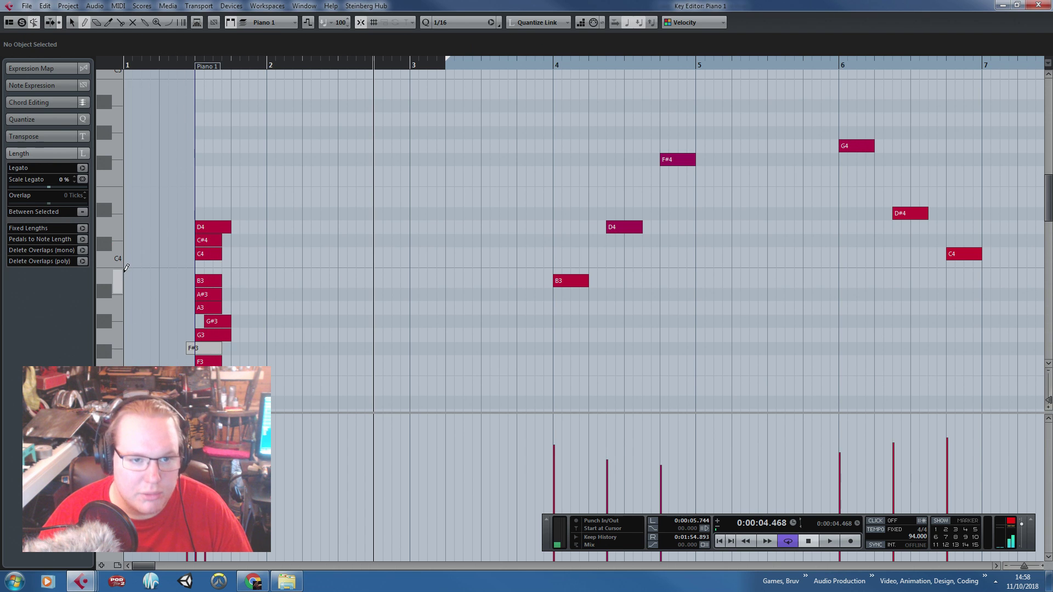
pyautogui.moveTo(197, 213)
pyautogui.mouseDown()
pyautogui.moveTo(220, 214)
pyautogui.moveTo(237, 173)
pyautogui.mouseUp()
pyautogui.press('1')
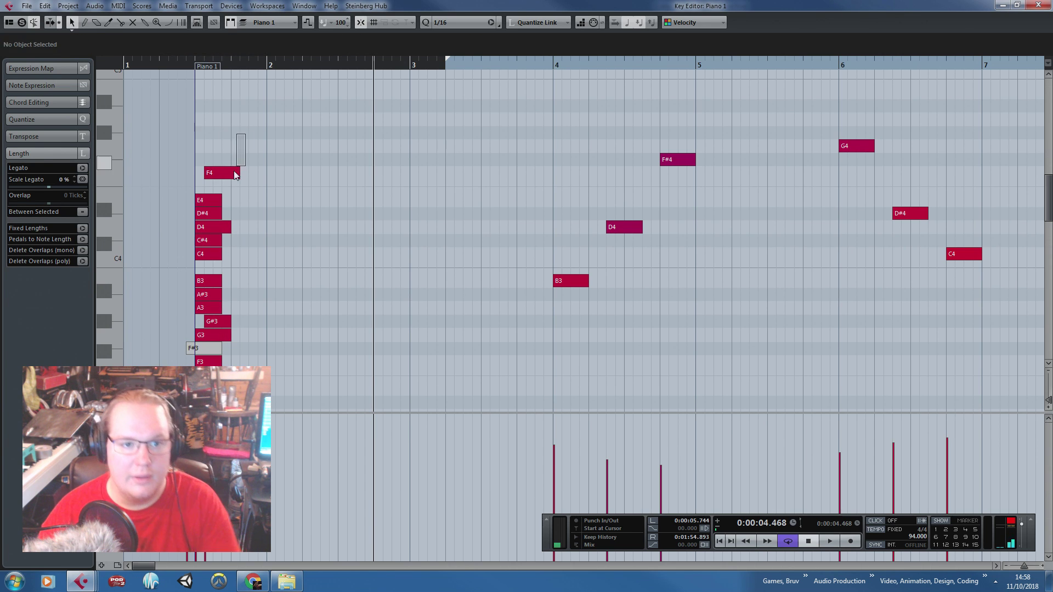
pyautogui.press('Delete')
# Scatter the stacked notes from F#3 to E4 in time across bars 1 and 2, keeping their pitches
pyautogui.click(221, 348)
pyautogui.moveTo(208, 348); pyautogui.dragTo(308, 227)
pyautogui.click(338, 265)
pyautogui.moveTo(208, 214); pyautogui.dragTo(261, 200)
pyautogui.moveTo(208, 254); pyautogui.dragTo(342, 254)
pyautogui.moveTo(300, 226); pyautogui.dragTo(349, 216)
pyautogui.moveTo(204, 308); pyautogui.dragTo(281, 313)
pyautogui.moveTo(220, 349); pyautogui.dragTo(310, 349)
pyautogui.moveTo(351, 214); pyautogui.dragTo(371, 214)
pyautogui.moveTo(222, 322); pyautogui.dragTo(263, 326)
pyautogui.moveTo(205, 284); pyautogui.dragTo(312, 285)
pyautogui.click(216, 256)
pyautogui.moveTo(216, 255); pyautogui.dragTo(280, 255)
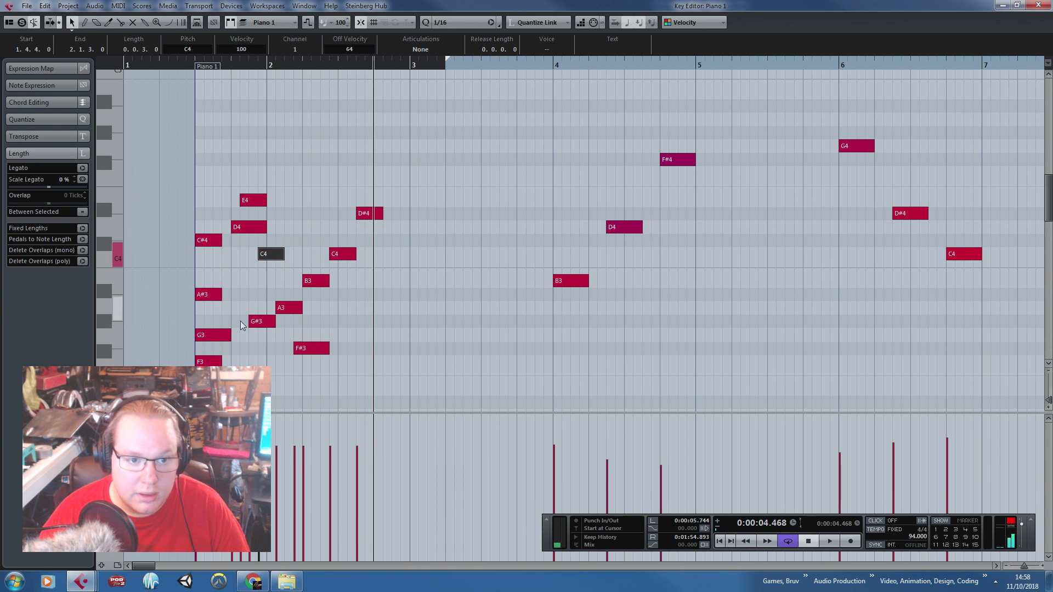
# Move the G3, A#3 and F3 notes out to around bar 3 and shift the notes from bar 2 onward slightly later
pyautogui.click(219, 336)
pyautogui.moveTo(222, 335); pyautogui.dragTo(406, 336)
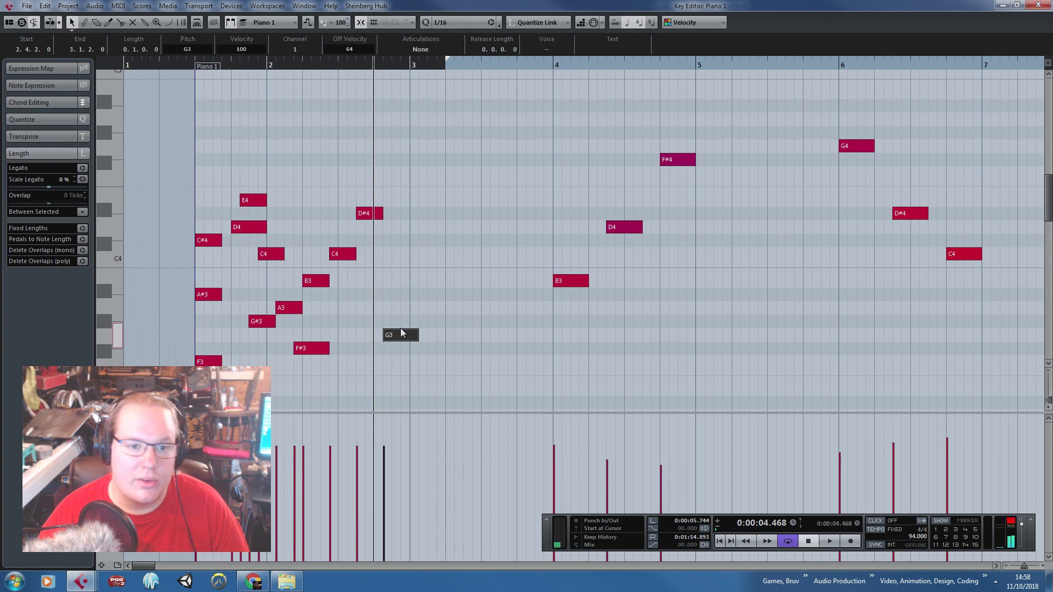
pyautogui.moveTo(433, 390); pyautogui.dragTo(270, 201)
pyautogui.moveTo(220, 295); pyautogui.dragTo(430, 293)
pyautogui.moveTo(219, 363); pyautogui.dragTo(452, 371)
pyautogui.click(440, 202)
pyautogui.moveTo(479, 378); pyautogui.dragTo(286, 193)
pyautogui.moveTo(280, 258); pyautogui.dragTo(289, 260)
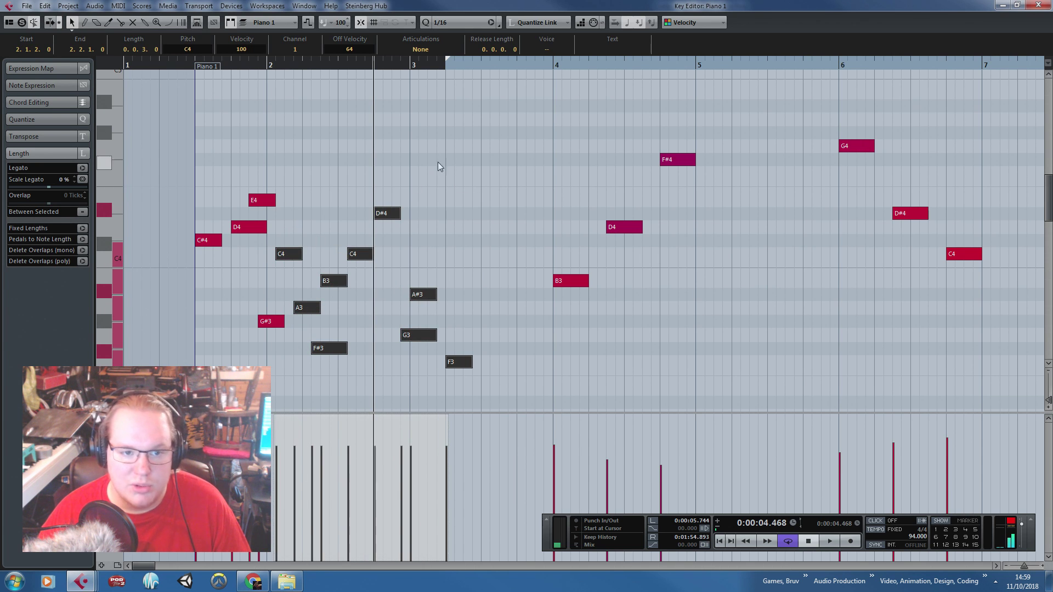
# Clear the selection and play back the scattered twelve-note sequence
pyautogui.click(366, 118)
pyautogui.click(183, 80)
pyautogui.press('space')
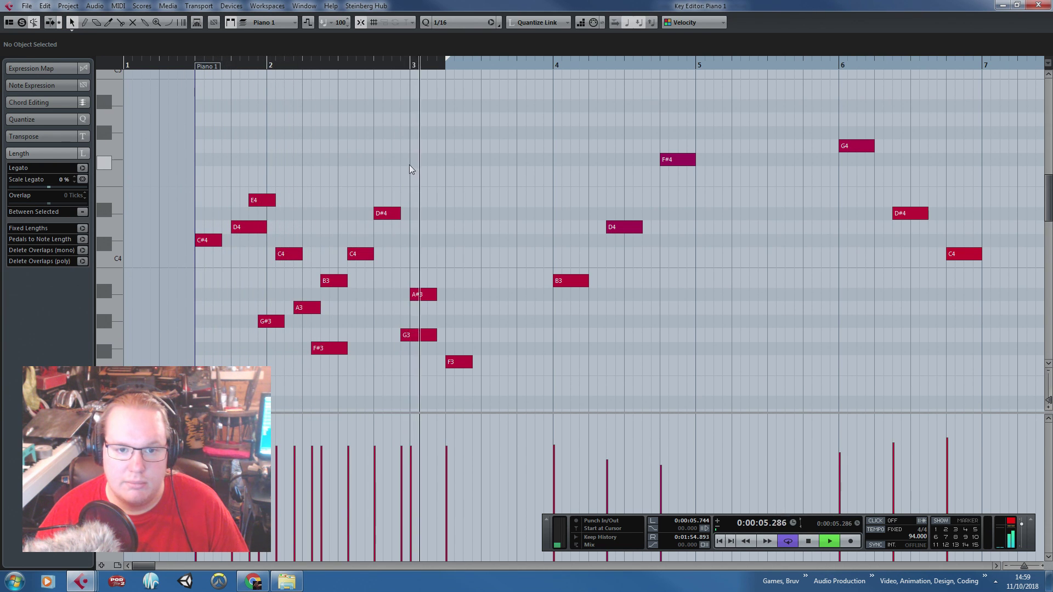
pyautogui.press('space')
# Delete the scattered notes before bar 4 and trim the Piano 1 part's start back to bar 4
pyautogui.moveTo(470, 153); pyautogui.dragTo(218, 383)
pyautogui.press('Delete')
pyautogui.press('g')
pyautogui.press('g')
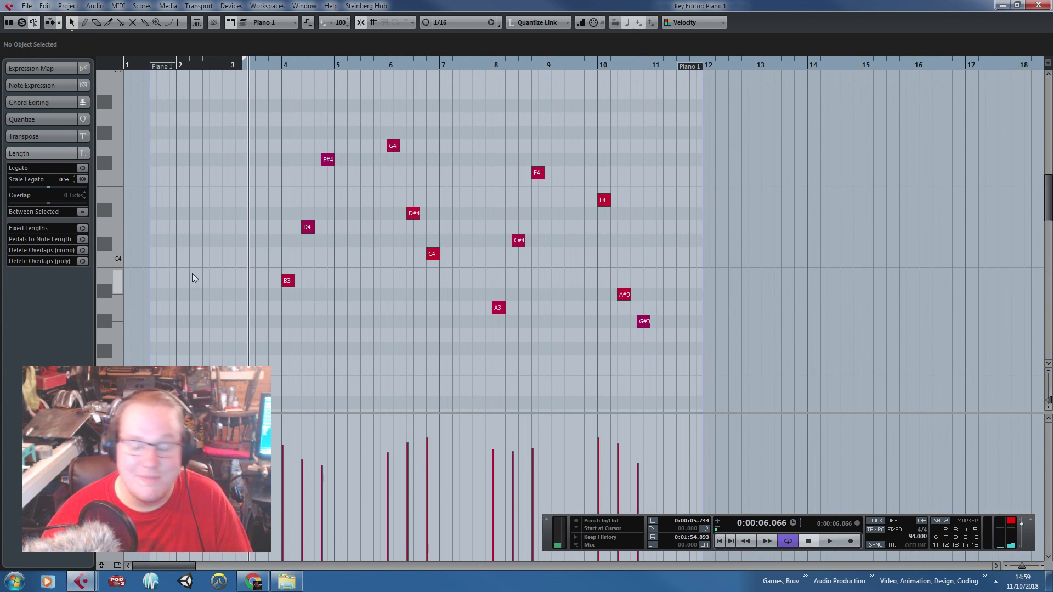
pyautogui.moveTo(167, 67); pyautogui.dragTo(295, 85)
pyautogui.press('h')
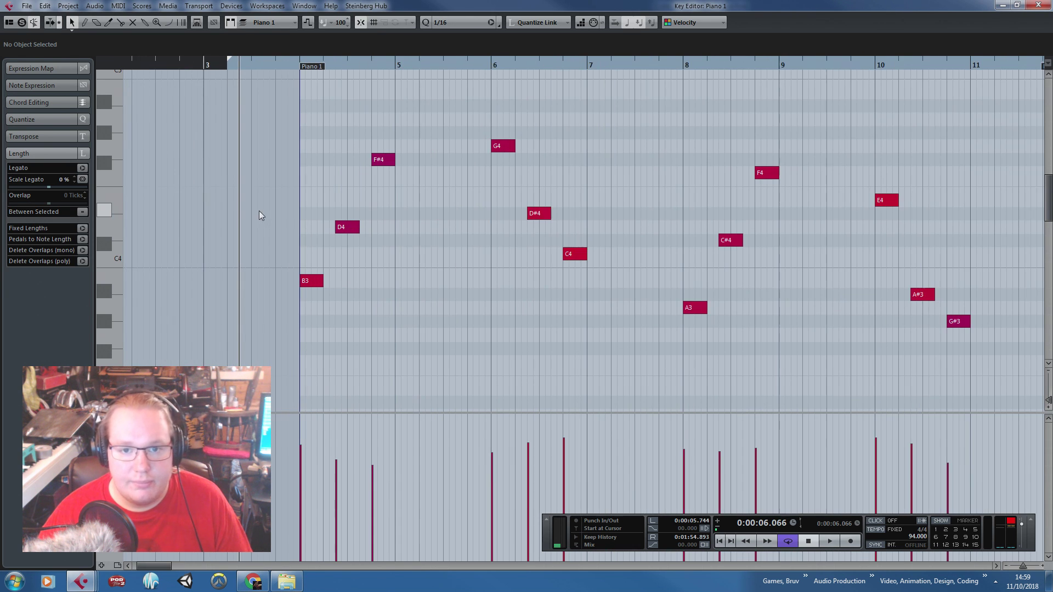
# Highlight the last group of three notes, E4, A#3 and G#3, in bar 10, and clear the selection
pyautogui.press('g')
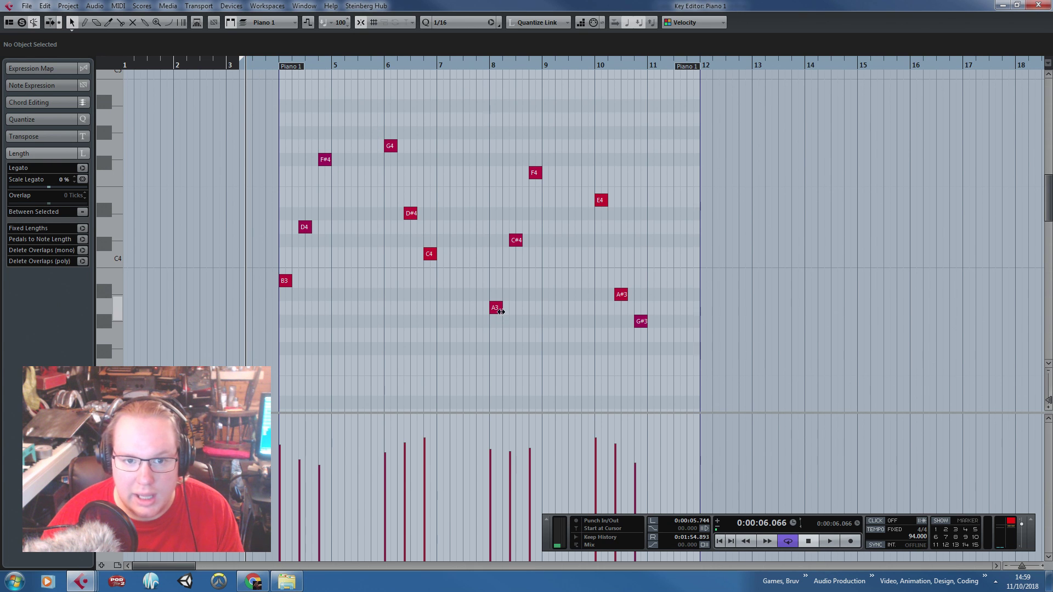
pyautogui.moveTo(586, 154); pyautogui.dragTo(706, 354)
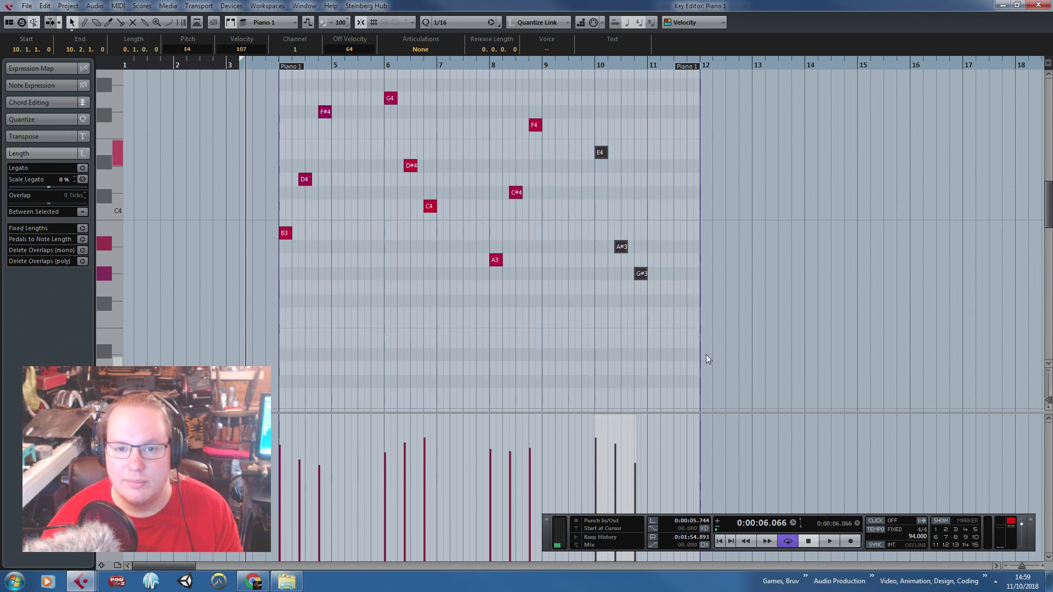
pyautogui.click(672, 302)
pyautogui.moveTo(266, 71); pyautogui.dragTo(639, 35)
# Return to the project window and reopen the first Piano 1 part in the Key Editor
pyautogui.click(1002, 5)
pyautogui.click(673, 99)
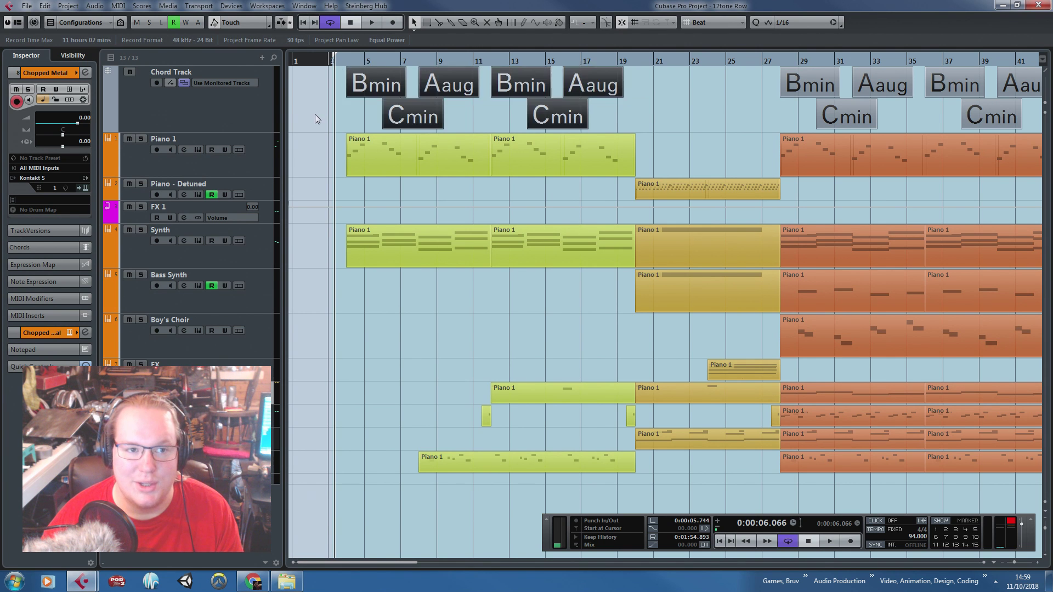
pyautogui.doubleClick(416, 158)
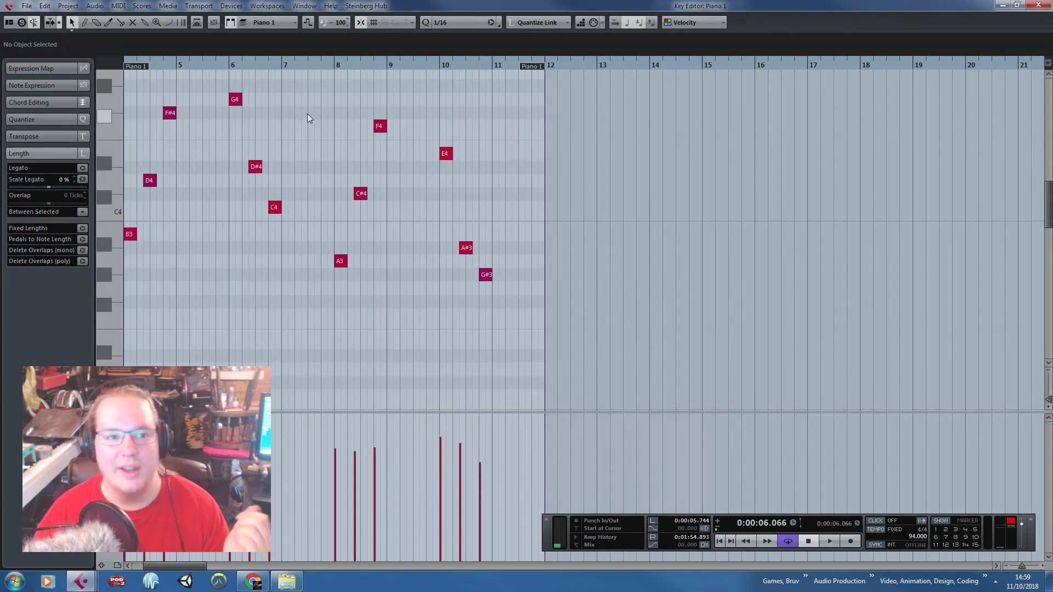
# Play the Piano 1 part from just before bar 4 through to its end to hear the whole tone row
pyautogui.moveTo(166, 149); pyautogui.dragTo(104, 134)
pyautogui.moveTo(185, 65); pyautogui.dragTo(206, 122)
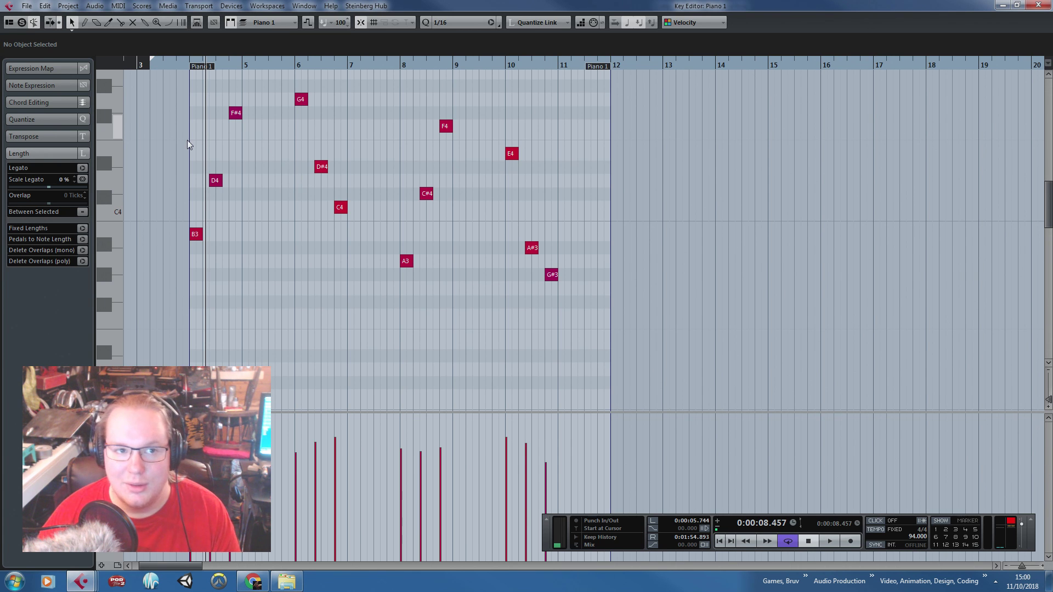
pyautogui.click(179, 69)
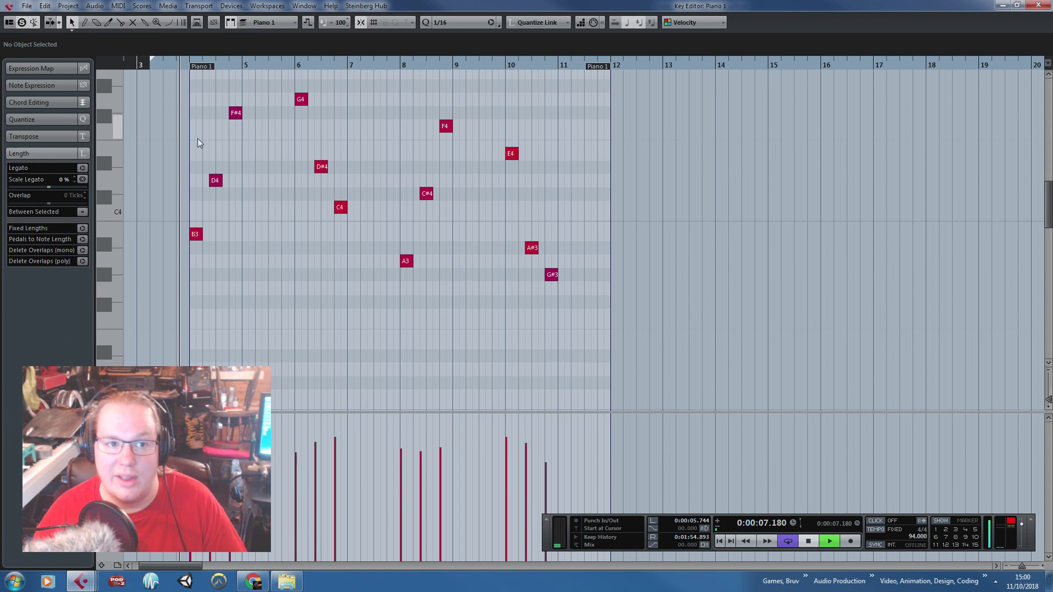
pyautogui.press('space')
pyautogui.press('h')
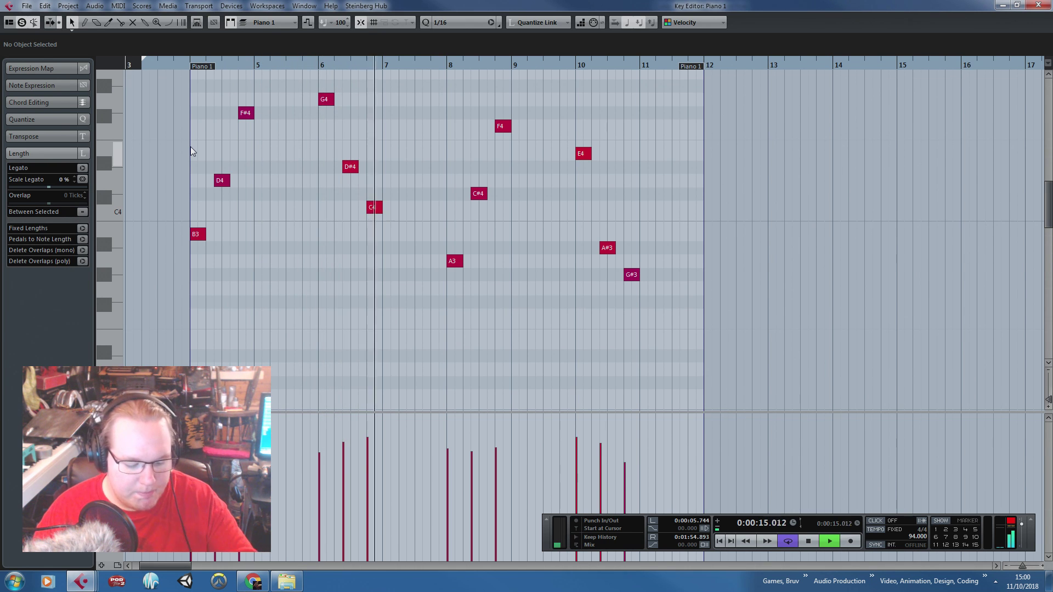
pyautogui.press('space')
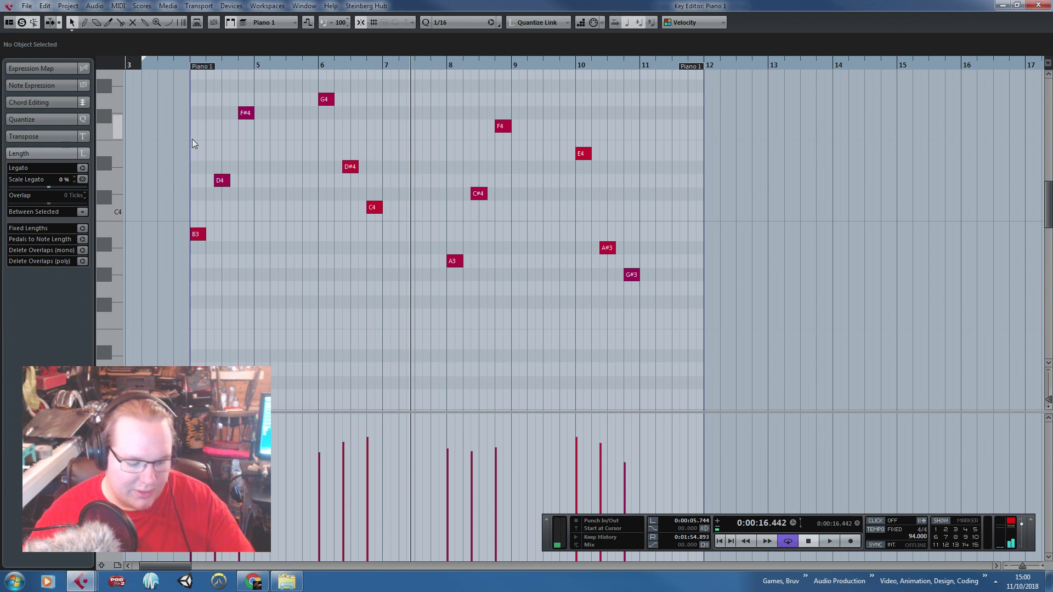
pyautogui.moveTo(179, 60); pyautogui.dragTo(180, 65)
pyautogui.press('space')
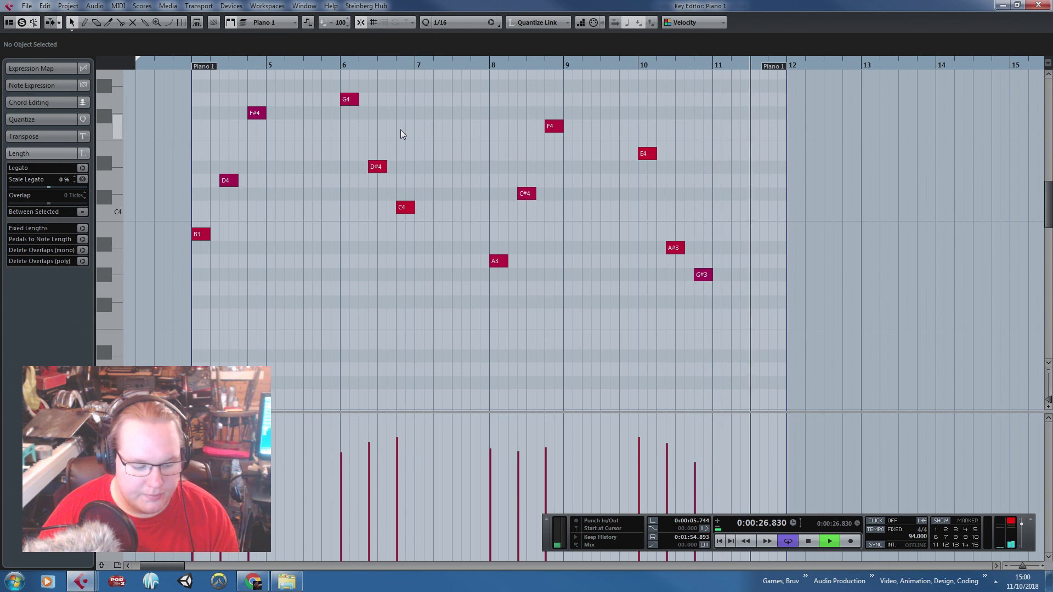
pyautogui.press('space')
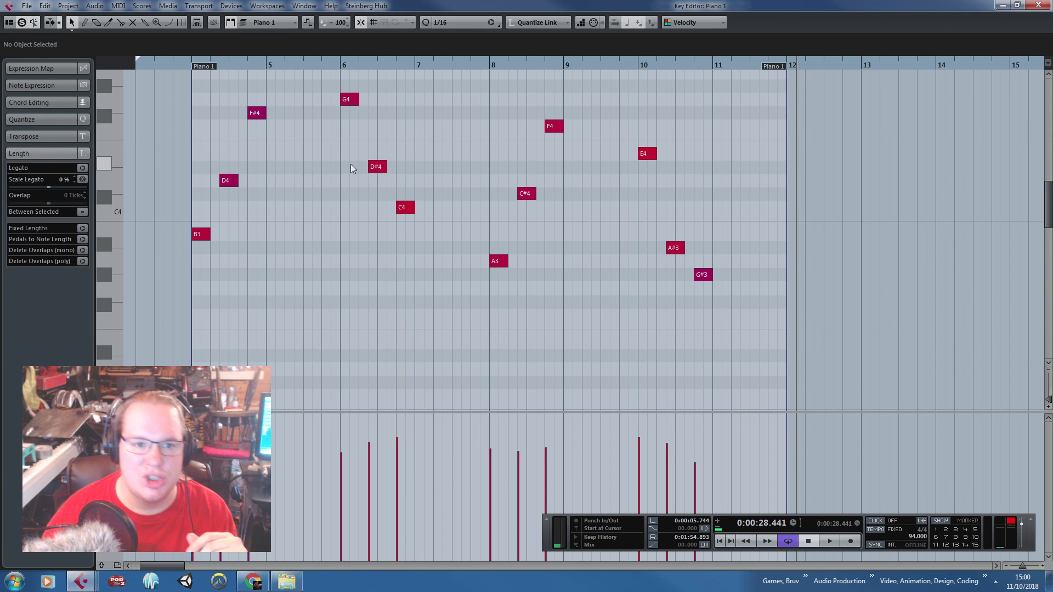
# Highlight the first note group, B3, D4 and F#4, and the second group, G4, D#4 and C4, in turn
pyautogui.scroll(3, 476, 190)
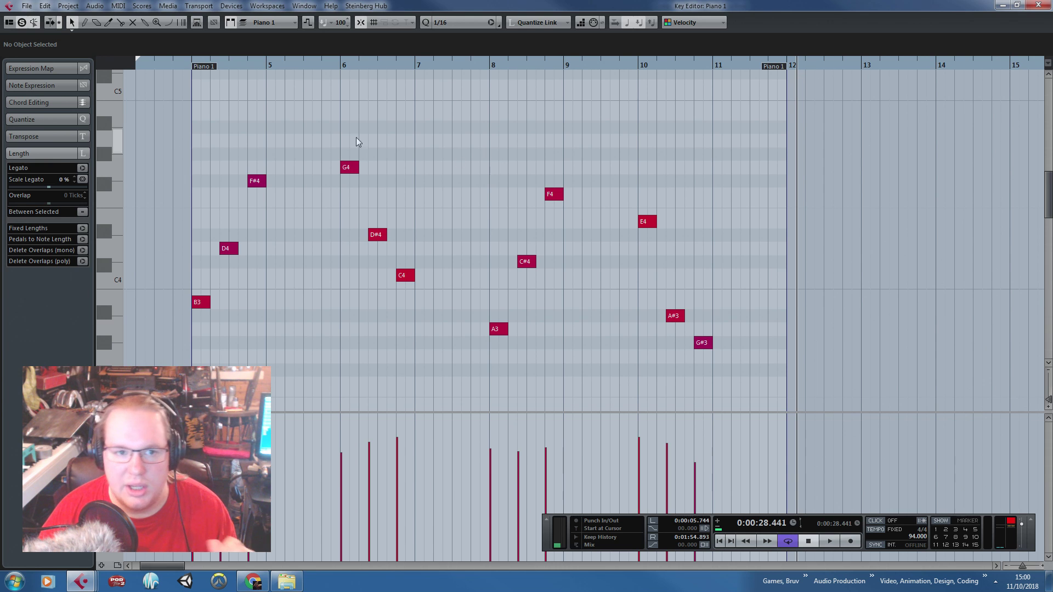
pyautogui.moveTo(289, 137); pyautogui.dragTo(179, 328)
pyautogui.moveTo(175, 332)
pyautogui.mouseDown()
pyautogui.moveTo(195, 320)
pyautogui.moveTo(285, 138)
pyautogui.mouseUp()
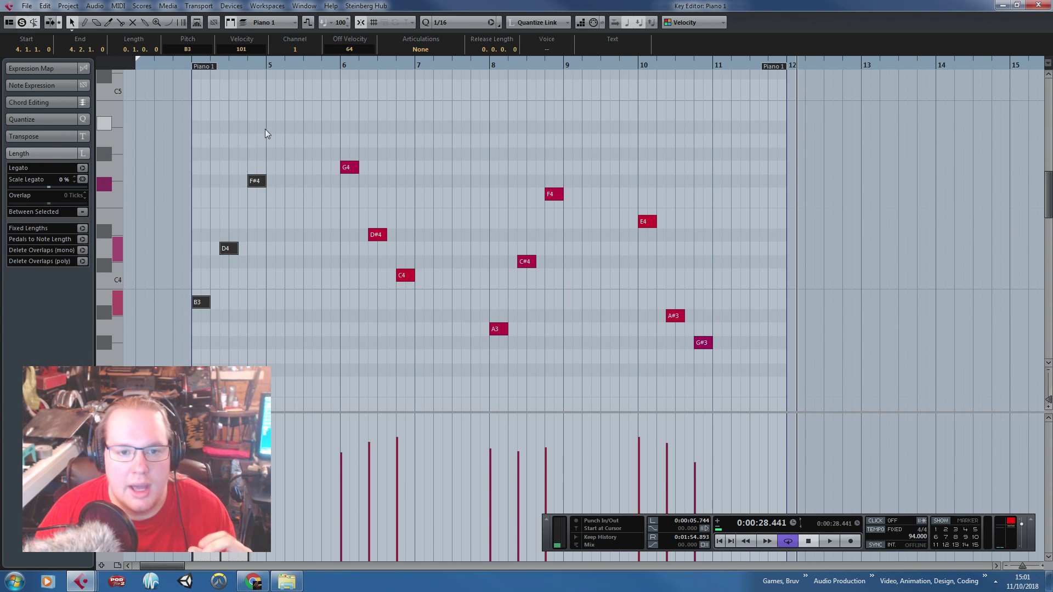
pyautogui.moveTo(170, 151)
pyautogui.mouseDown()
pyautogui.moveTo(280, 343)
pyautogui.moveTo(162, 146)
pyautogui.mouseUp()
pyautogui.moveTo(308, 147); pyautogui.dragTo(416, 308)
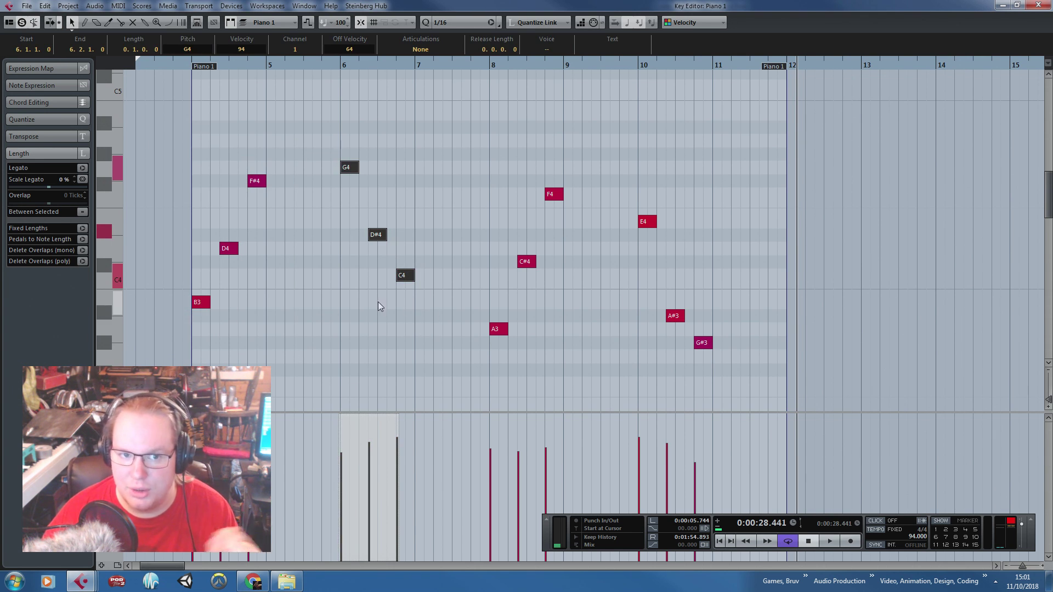
pyautogui.click(396, 303)
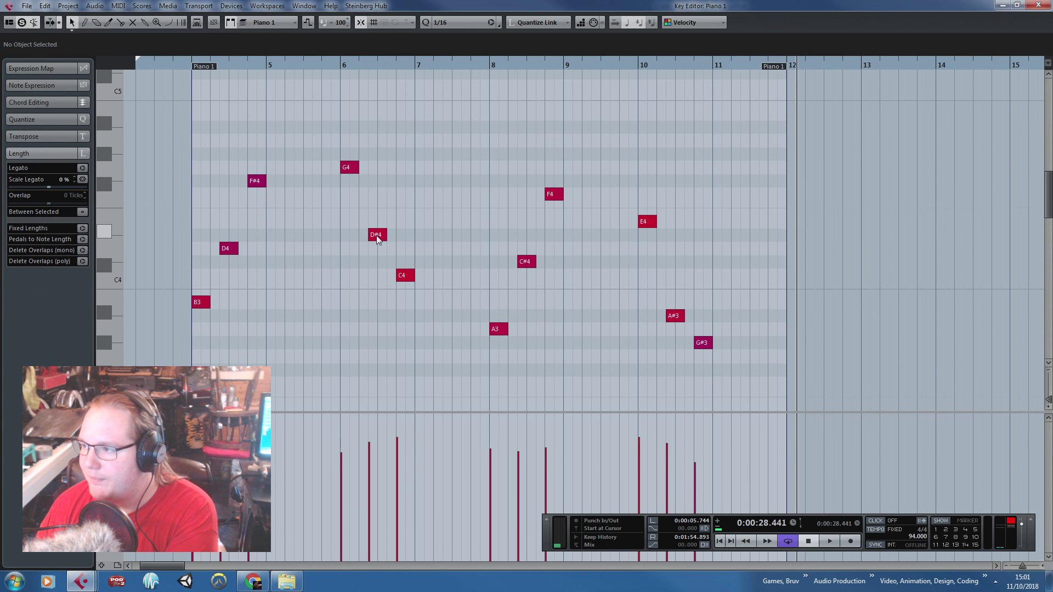
# Change the D4 note in bar 4 to C#4 and the D#4 note in bar 6 to E4
pyautogui.click(236, 252)
pyautogui.moveTo(230, 252); pyautogui.dragTo(232, 262)
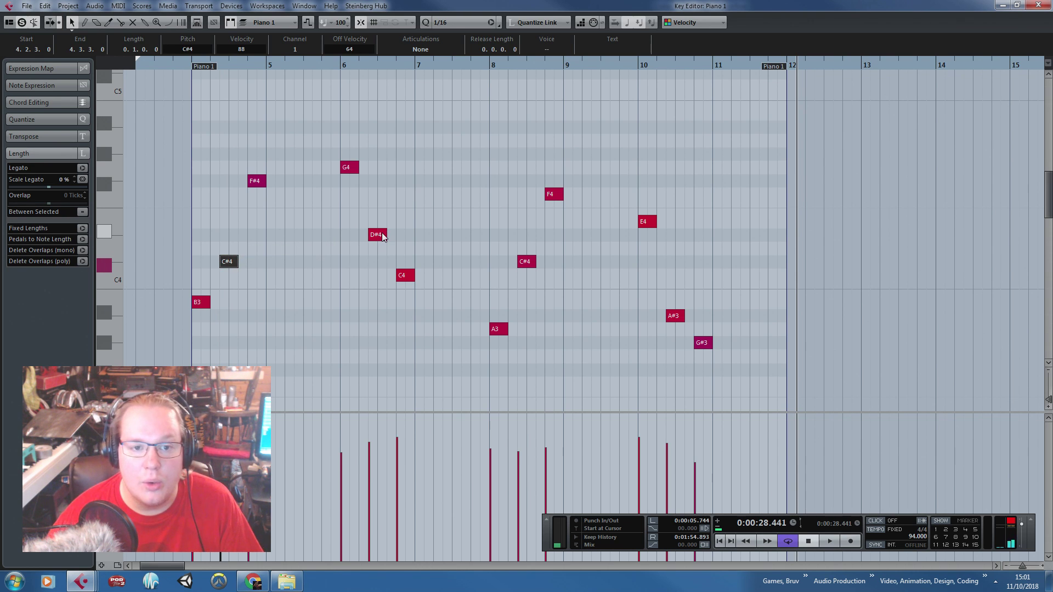
pyautogui.moveTo(376, 236); pyautogui.dragTo(376, 223)
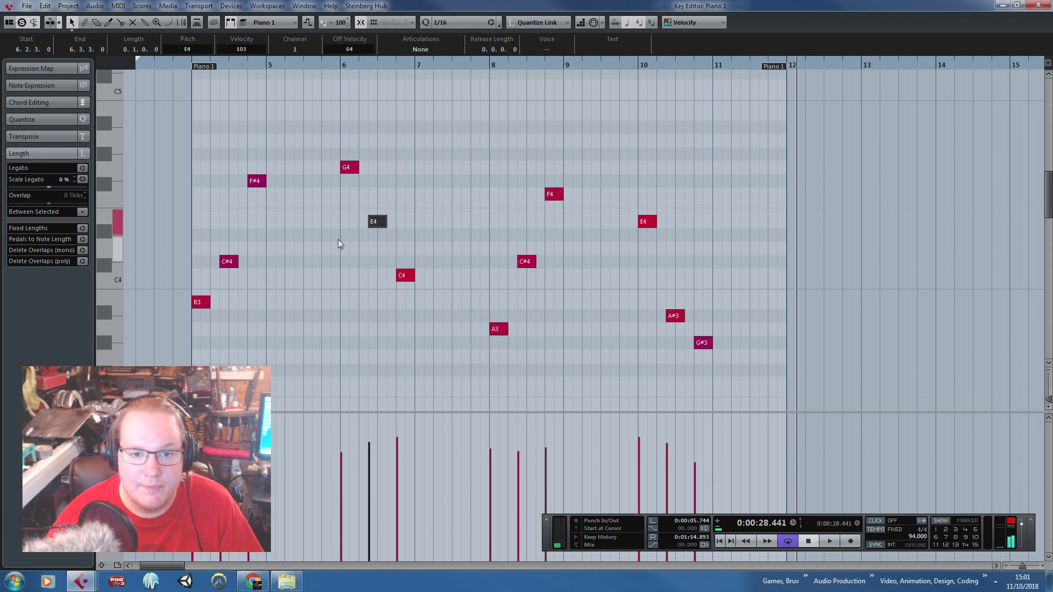
# Play the altered note sequence from the start of the Piano 1 part
pyautogui.click(189, 70)
pyautogui.press('space')
pyautogui.click(189, 67)
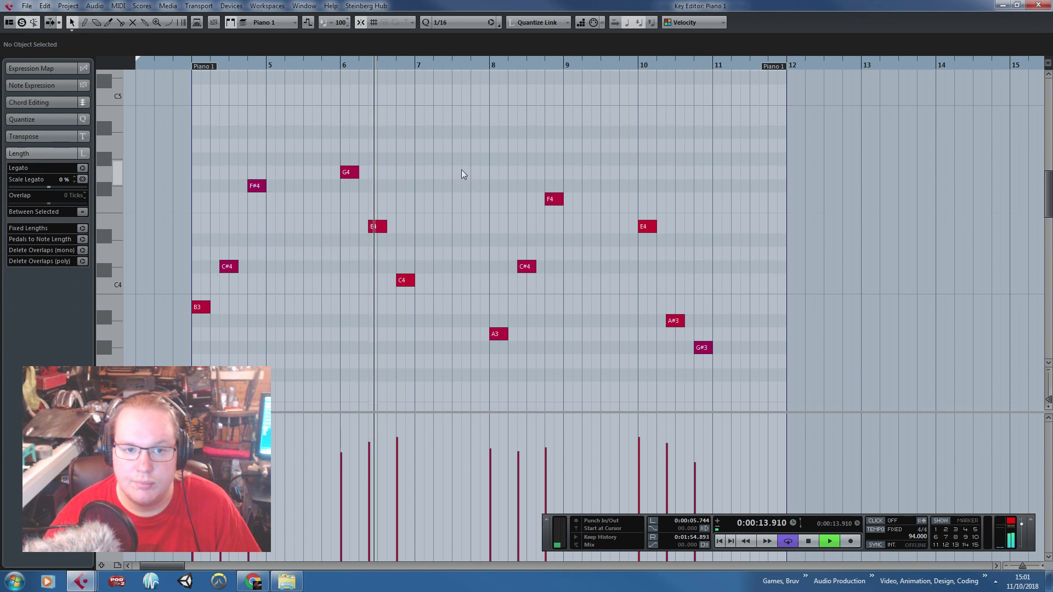
# Stop playback and change the C#4 note in bar 8 to D4 and the E4 note in bar 10 to D#4
pyautogui.press('space')
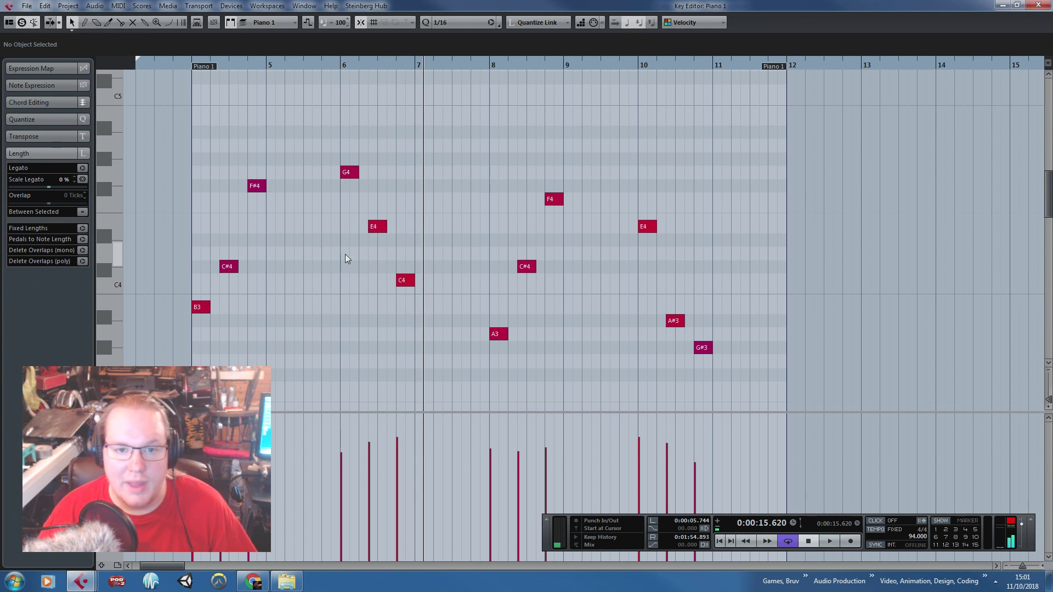
pyautogui.moveTo(525, 267); pyautogui.dragTo(527, 261)
pyautogui.moveTo(648, 228); pyautogui.dragTo(650, 241)
pyautogui.click(653, 224)
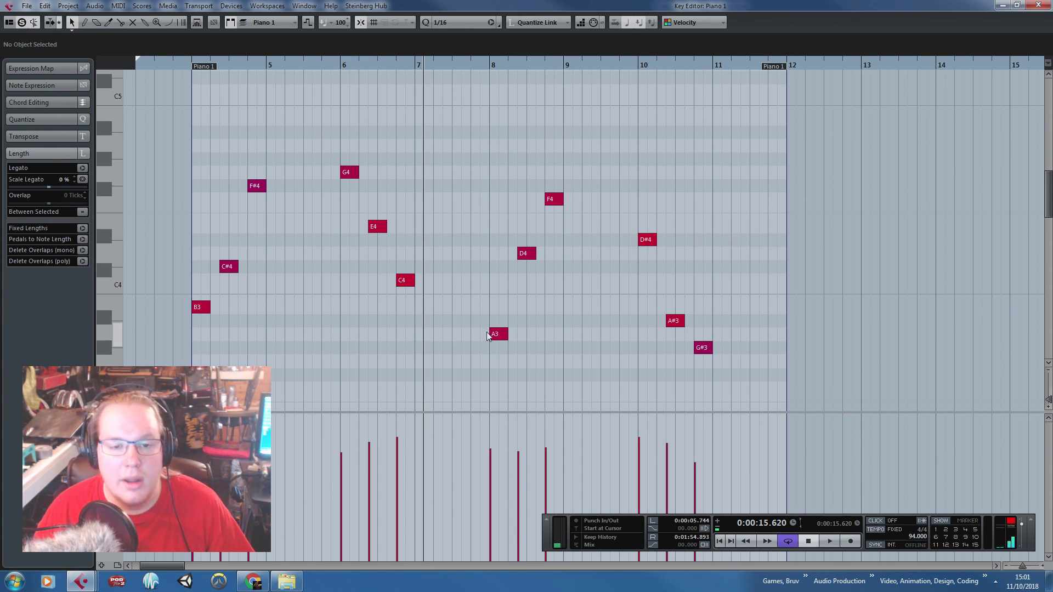
pyautogui.moveTo(477, 380); pyautogui.dragTo(579, 131)
pyautogui.click(587, 117)
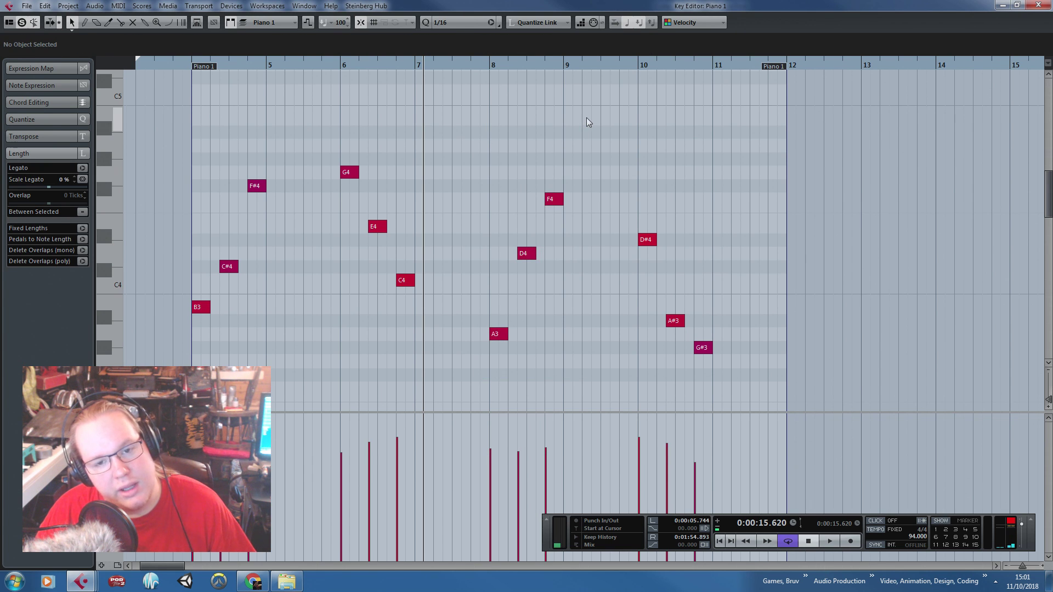
# Play the altered tone row from just before bar 4 through its last note group
pyautogui.click(182, 63)
pyautogui.press('space')
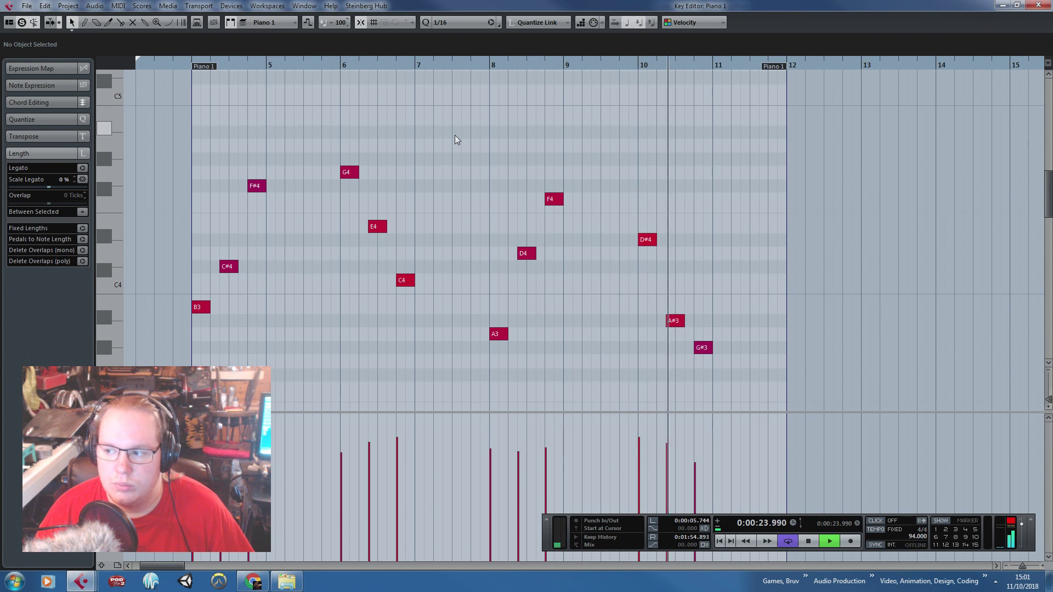
pyautogui.press('space')
# Undo all the pitch changes made to the notes in bars 4, 6, 8 and 10
pyautogui.hotkey('ctrl', 'z')
pyautogui.hotkey('ctrl', 'z')
pyautogui.hotkey('ctrl', 'z')
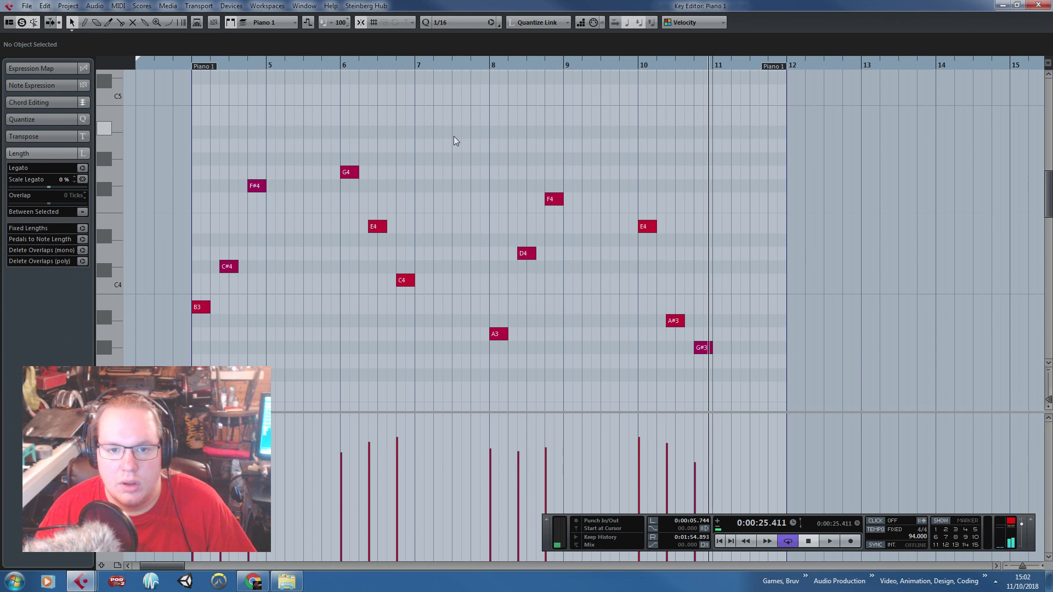
pyautogui.hotkey('ctrl', 'z')
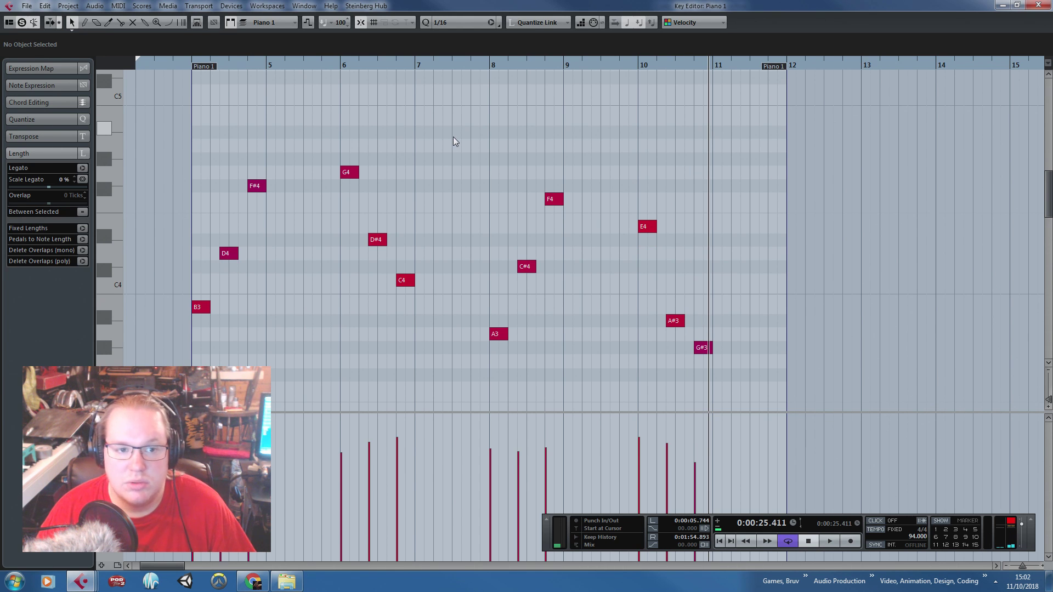
# Close the Piano 1 key editor and return to the project arrangement
pyautogui.moveTo(153, 157); pyautogui.dragTo(181, 158)
pyautogui.click(298, 139)
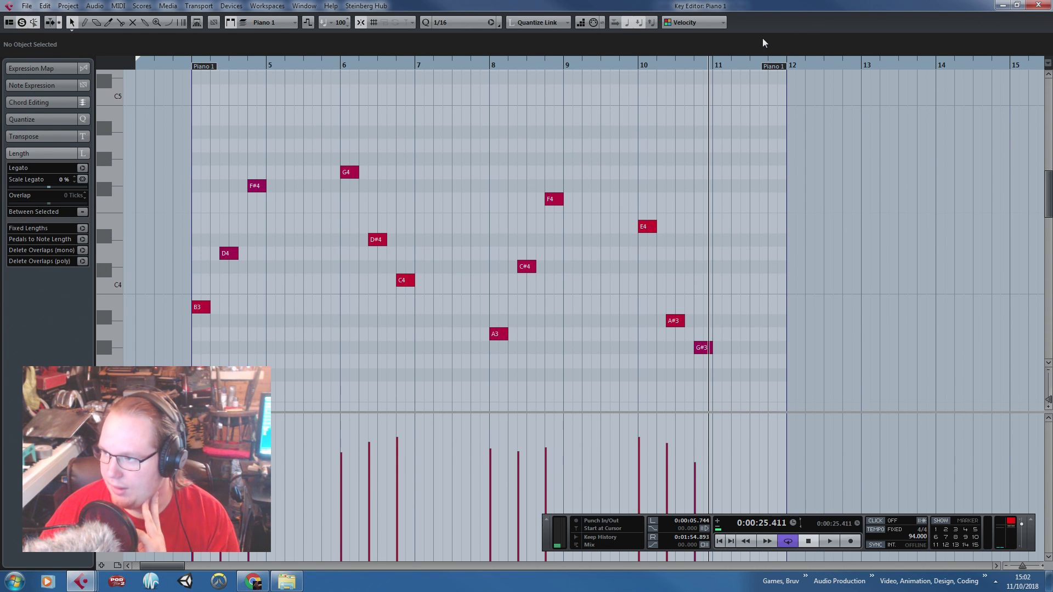
pyautogui.moveTo(793, 125); pyautogui.dragTo(627, 376)
pyautogui.moveTo(795, 150); pyautogui.dragTo(918, 110)
pyautogui.click(1038, 4)
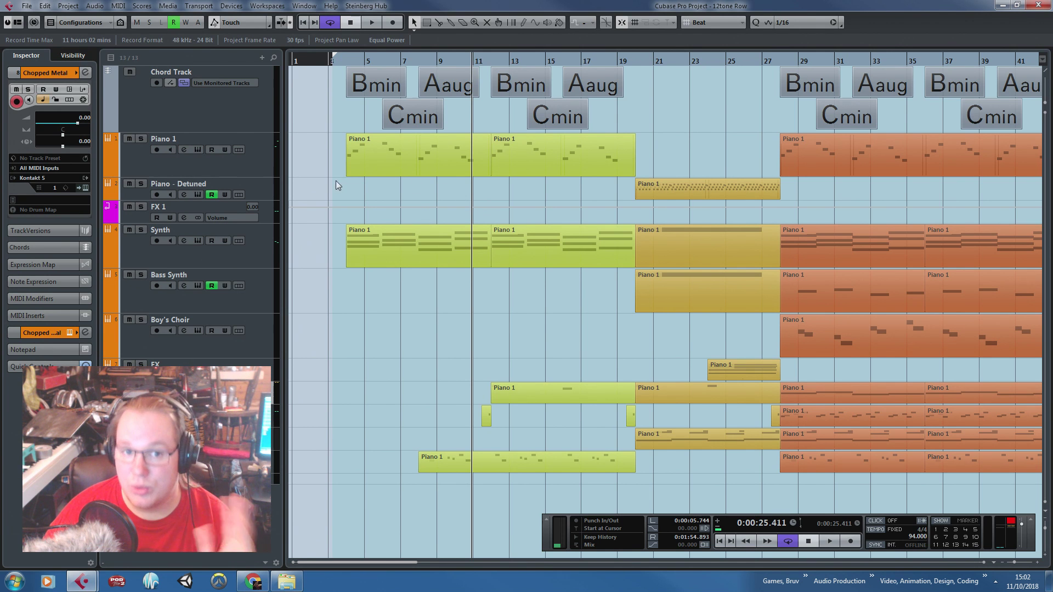
pyautogui.moveTo(297, 162); pyautogui.dragTo(608, 163)
pyautogui.click(304, 161)
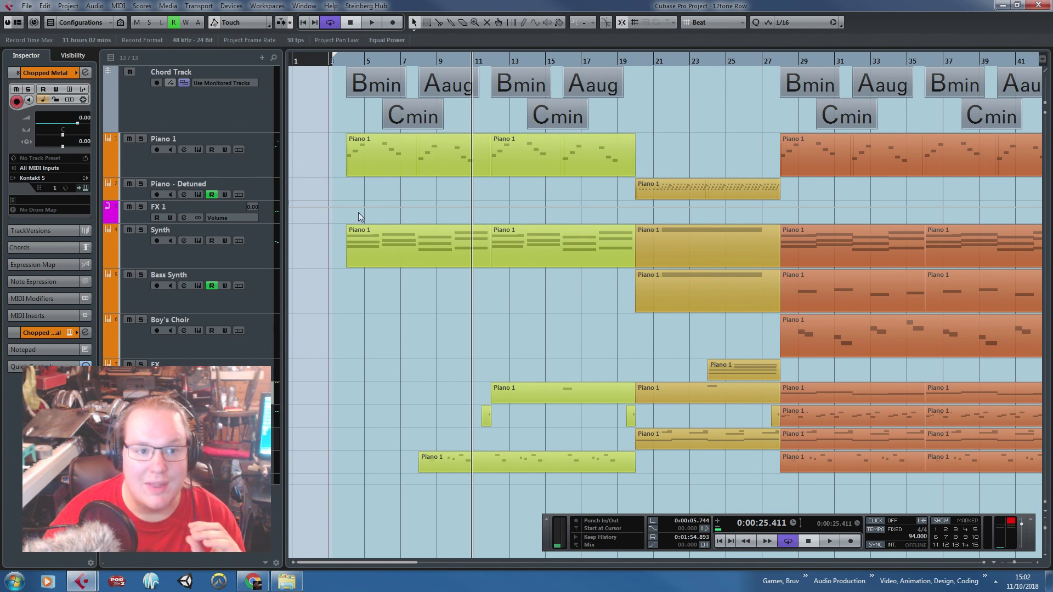
# Solo the Synth track to hear its chords from just before bar 4, and turn the solo off after playback
pyautogui.click(355, 244)
pyautogui.click(140, 231)
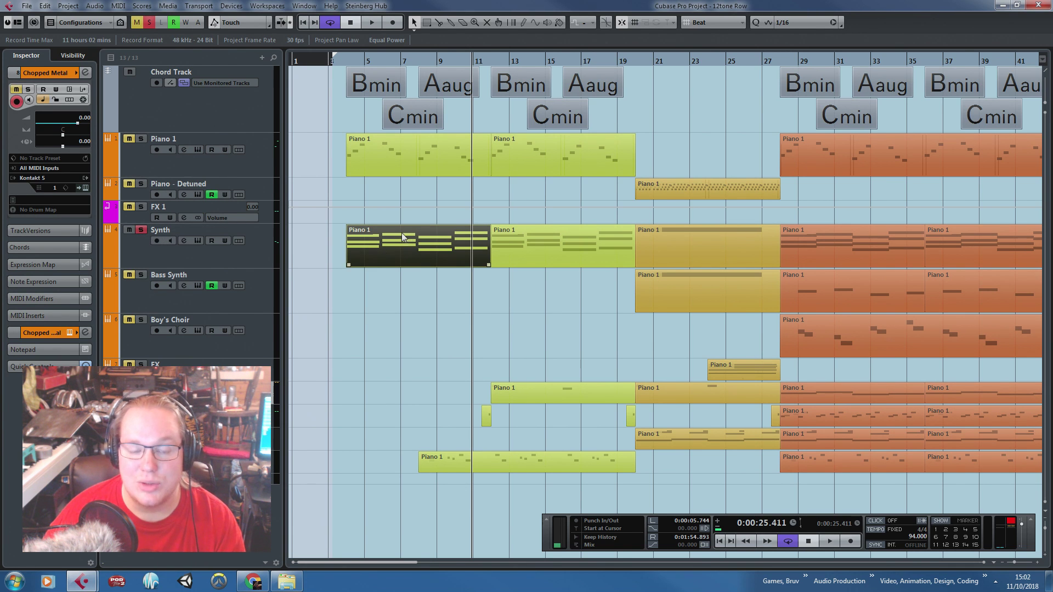
pyautogui.click(343, 61)
pyautogui.press('space')
pyautogui.click(340, 321)
pyautogui.scroll(1, 340, 321)
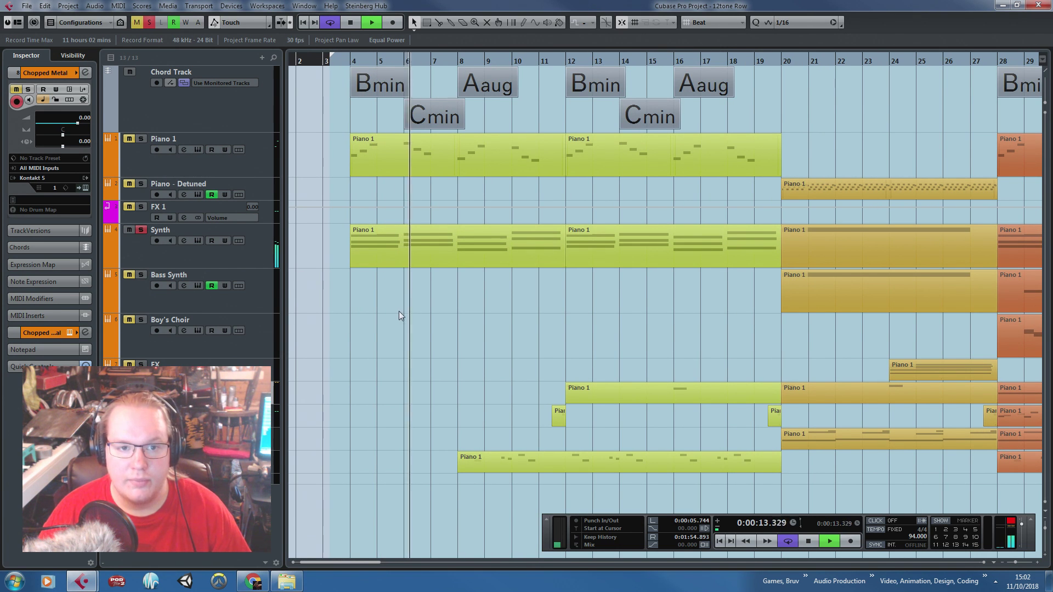
pyautogui.press('space')
pyautogui.click(173, 241)
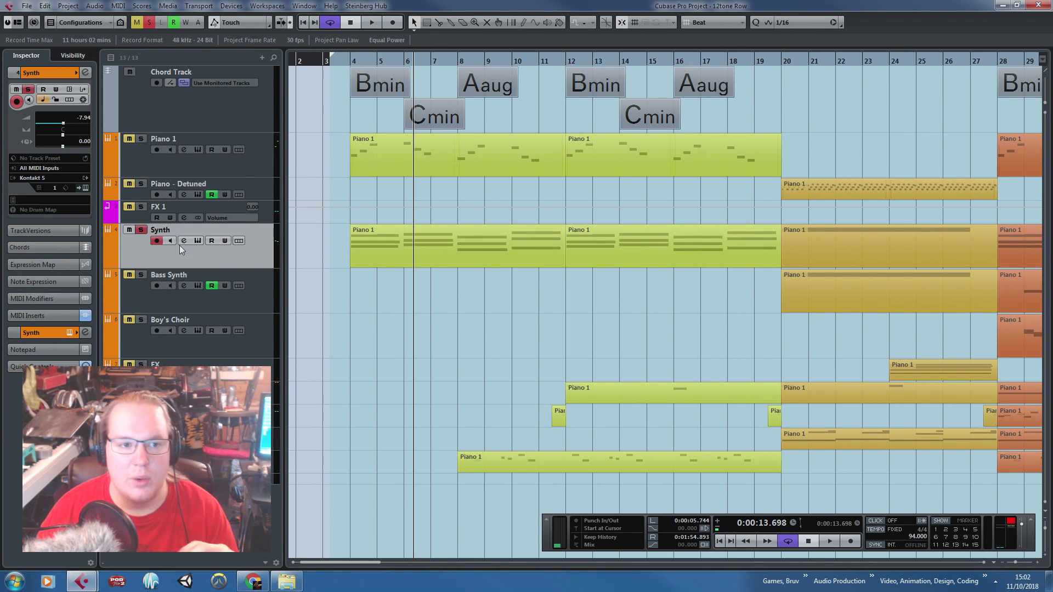
pyautogui.click(142, 232)
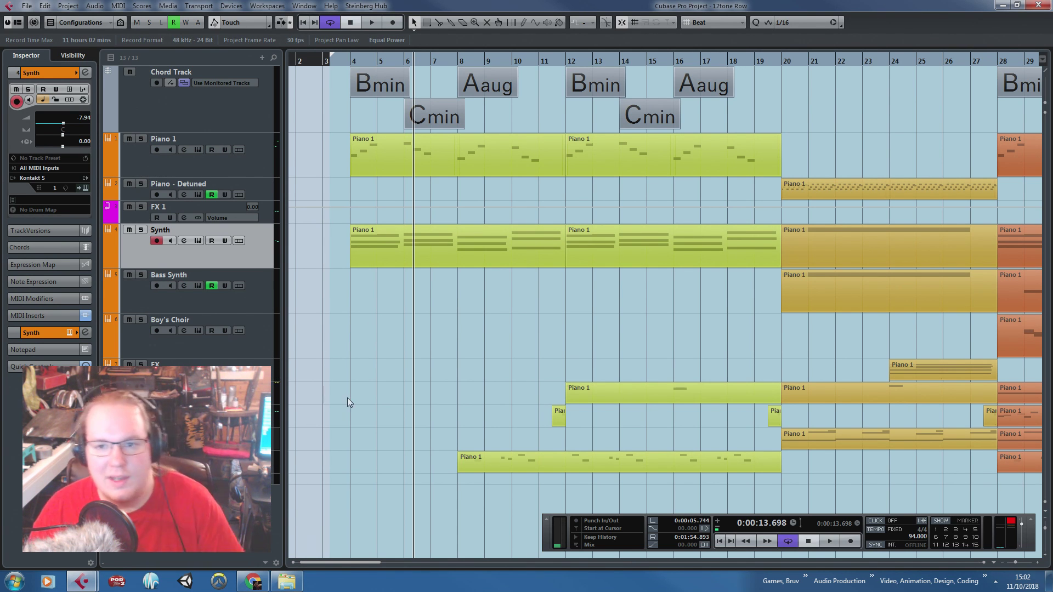
# Show the audio sends of the Piano 1 track and select its first part
pyautogui.click(306, 173)
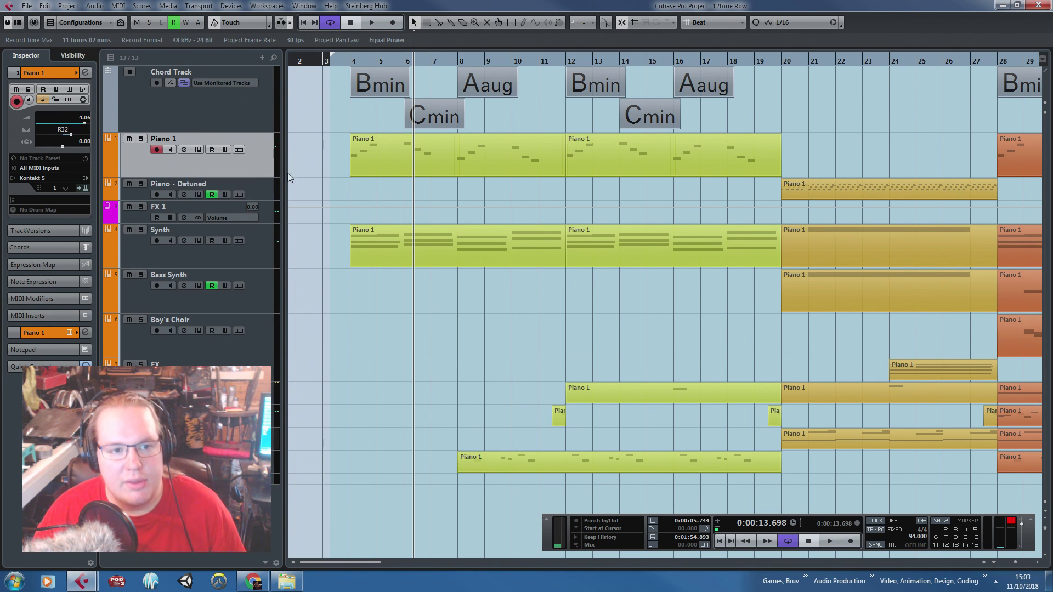
pyautogui.click(55, 332)
pyautogui.click(48, 260)
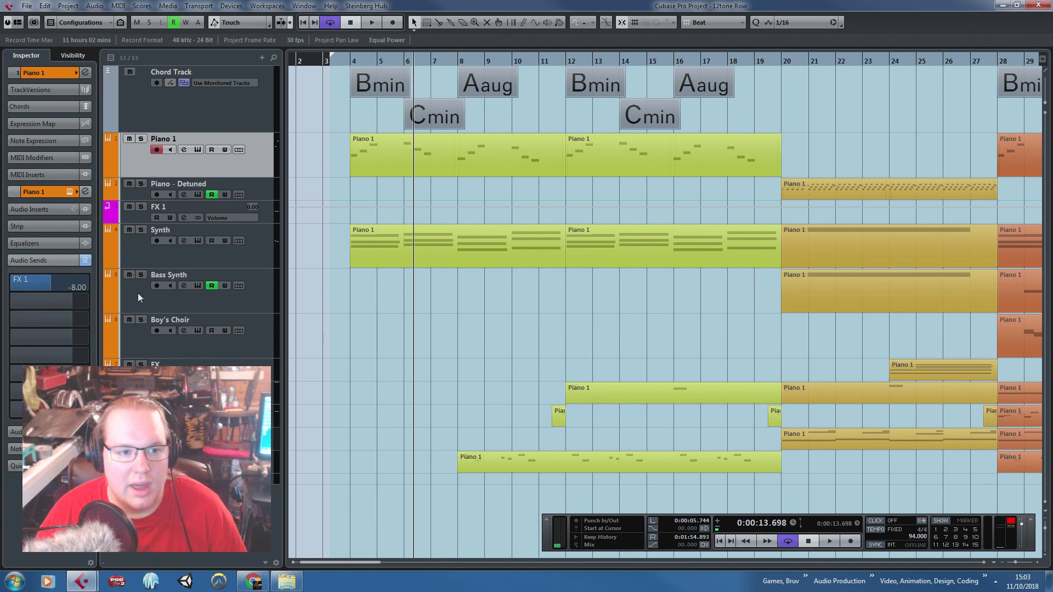
pyautogui.click(426, 166)
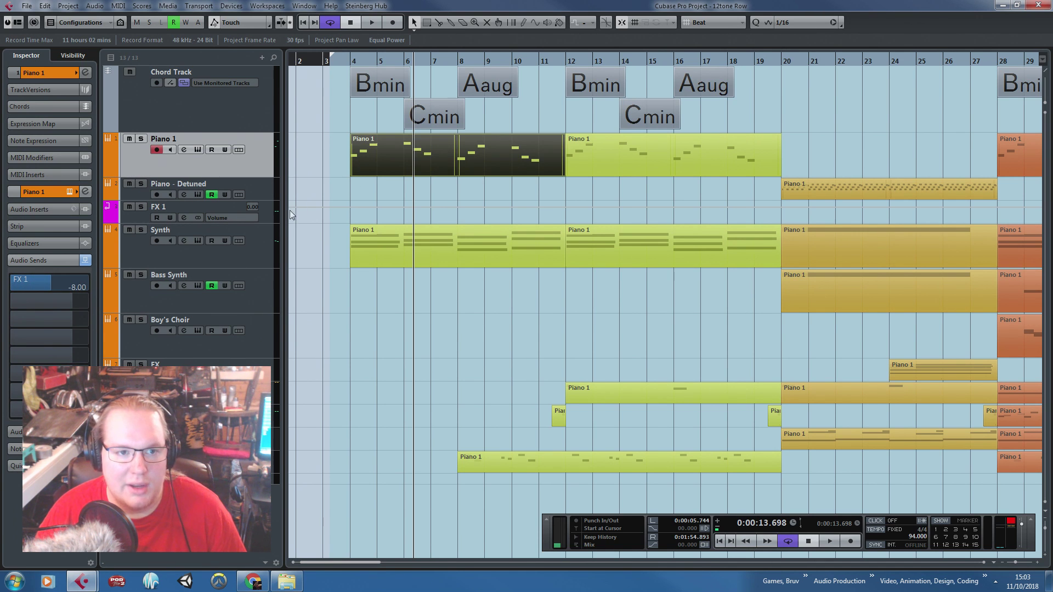
# Open the Vibrato and RoomWorks SE inserts of the FX 1 track and reveal its Vibrato depth automation
pyautogui.click(278, 213)
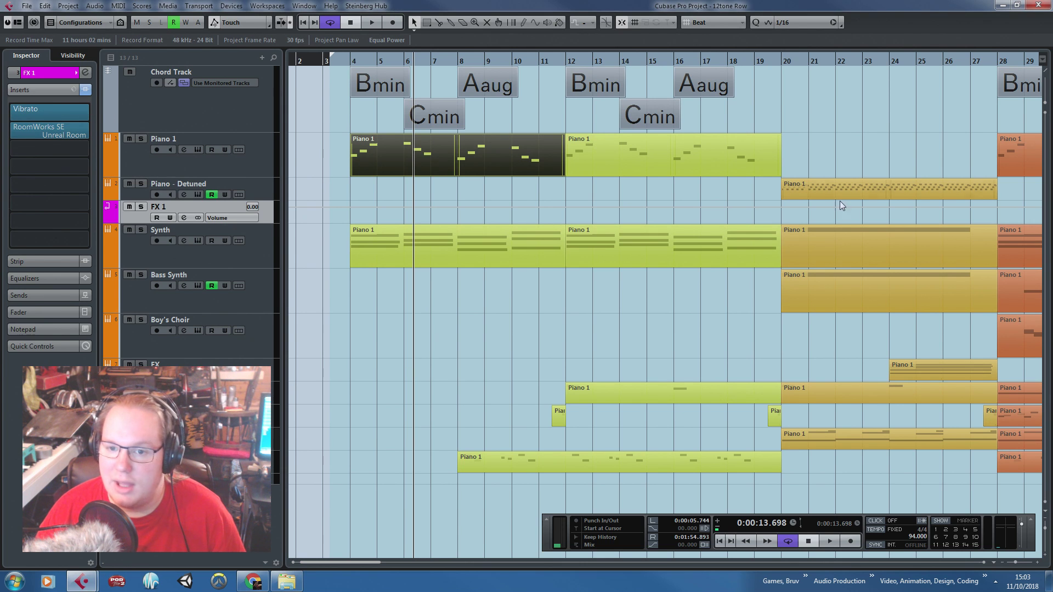
pyautogui.click(74, 113)
pyautogui.moveTo(383, 319); pyautogui.dragTo(811, 286)
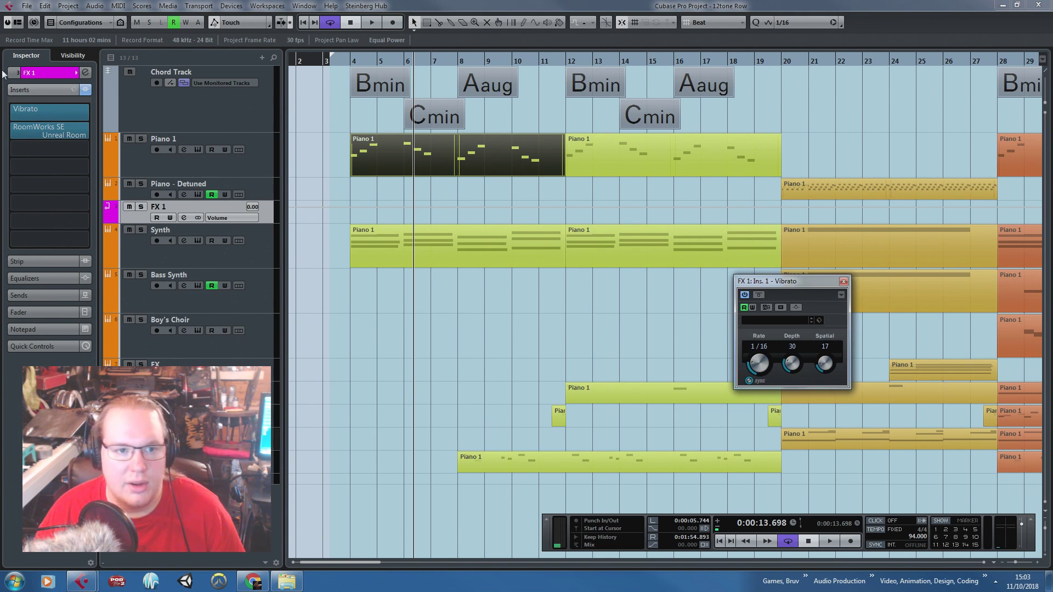
pyautogui.click(61, 132)
pyautogui.moveTo(412, 354); pyautogui.dragTo(548, 303)
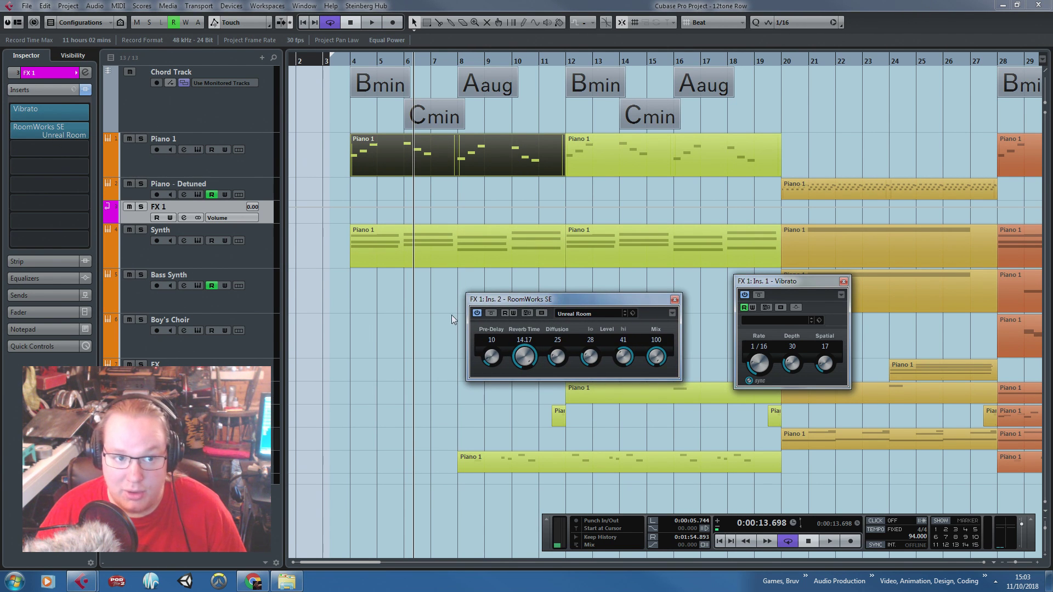
pyautogui.click(108, 217)
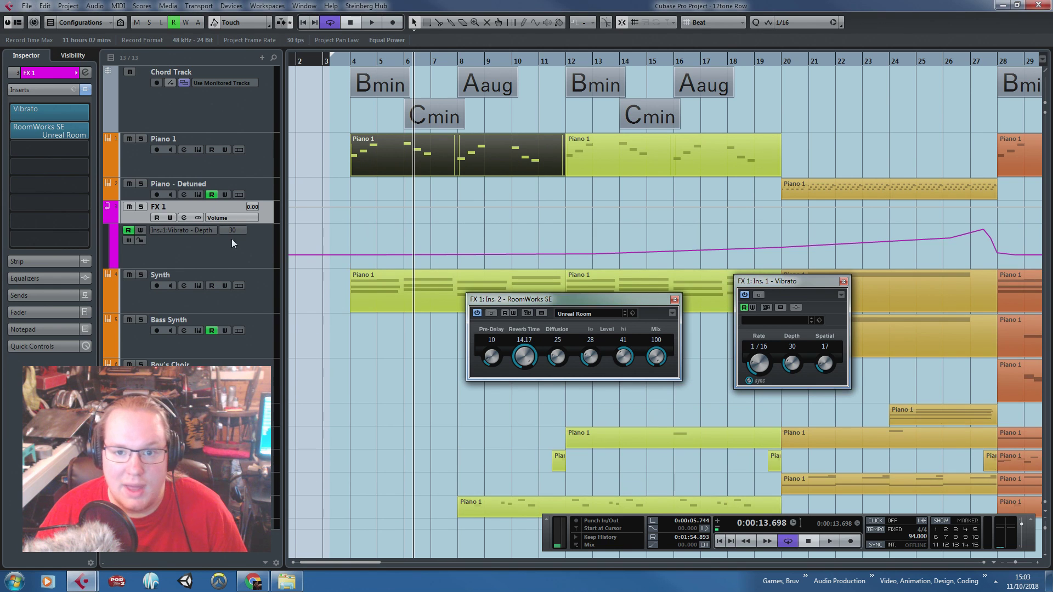
# Solo the FX 1 track to compare the piano's vibrato from just before bar 4 and from bar 17, then unsolo it
pyautogui.press('s')
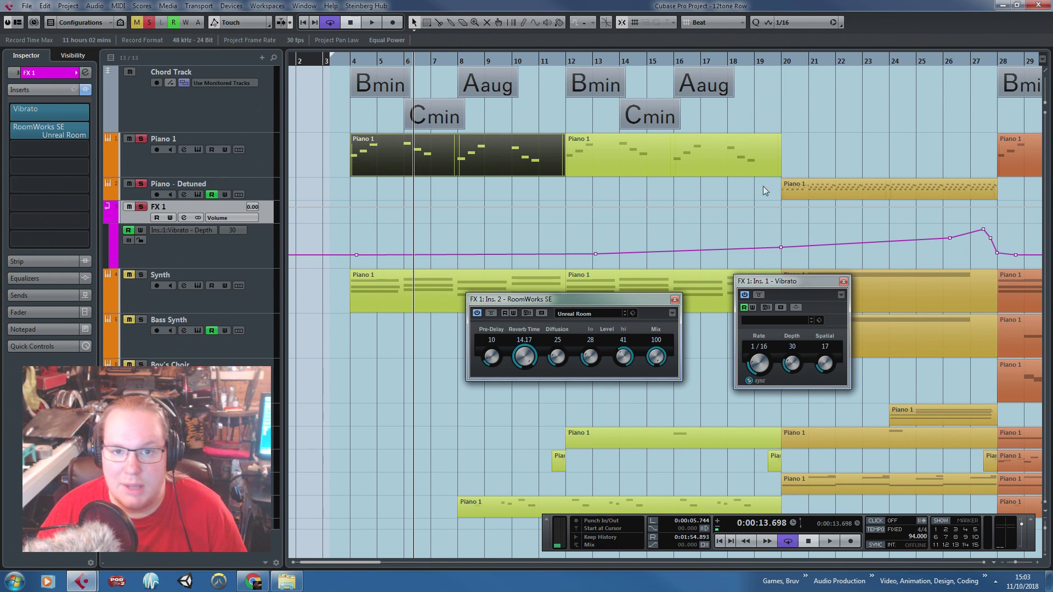
pyautogui.click(340, 61)
pyautogui.press('space')
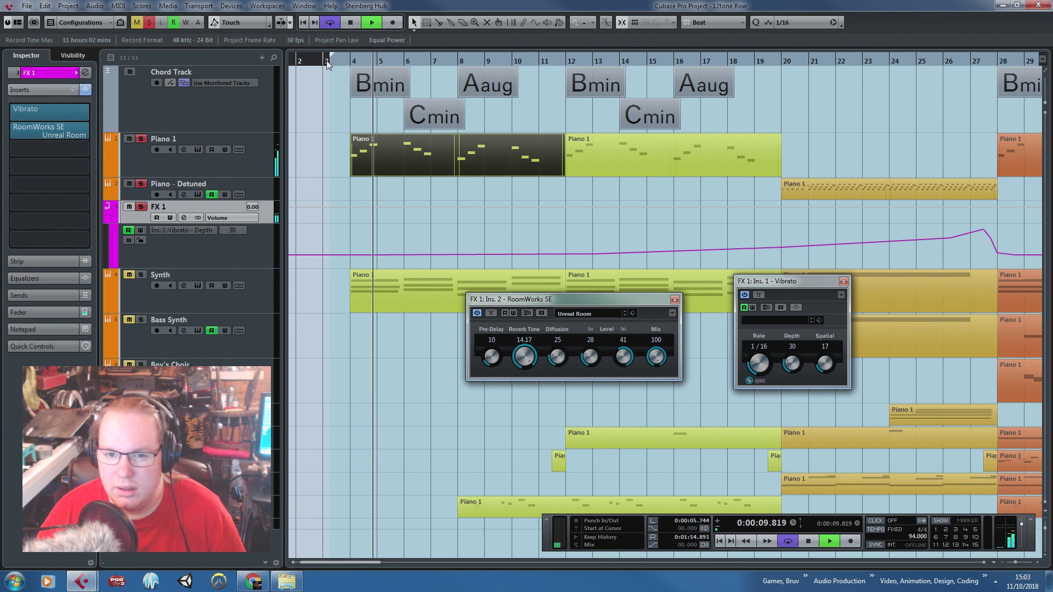
pyautogui.press('space')
pyautogui.click(708, 62)
pyautogui.press('space')
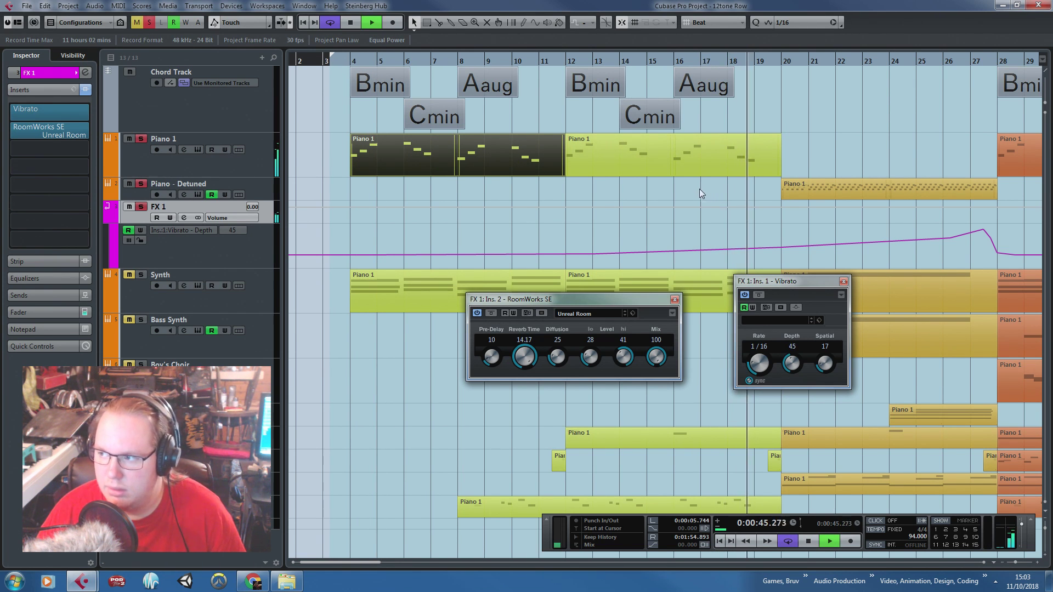
pyautogui.press('space')
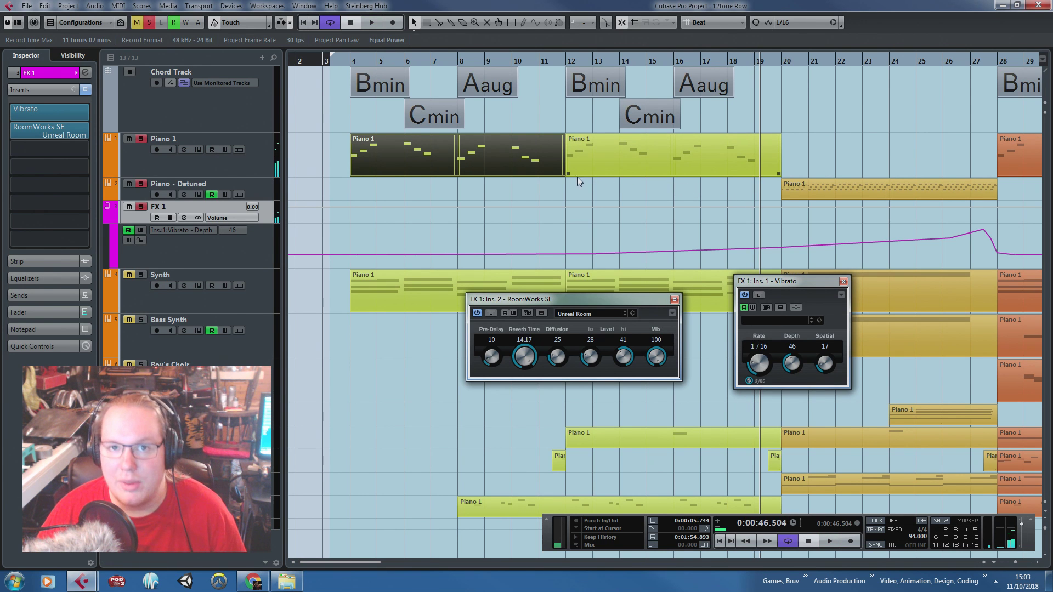
pyautogui.click(549, 195)
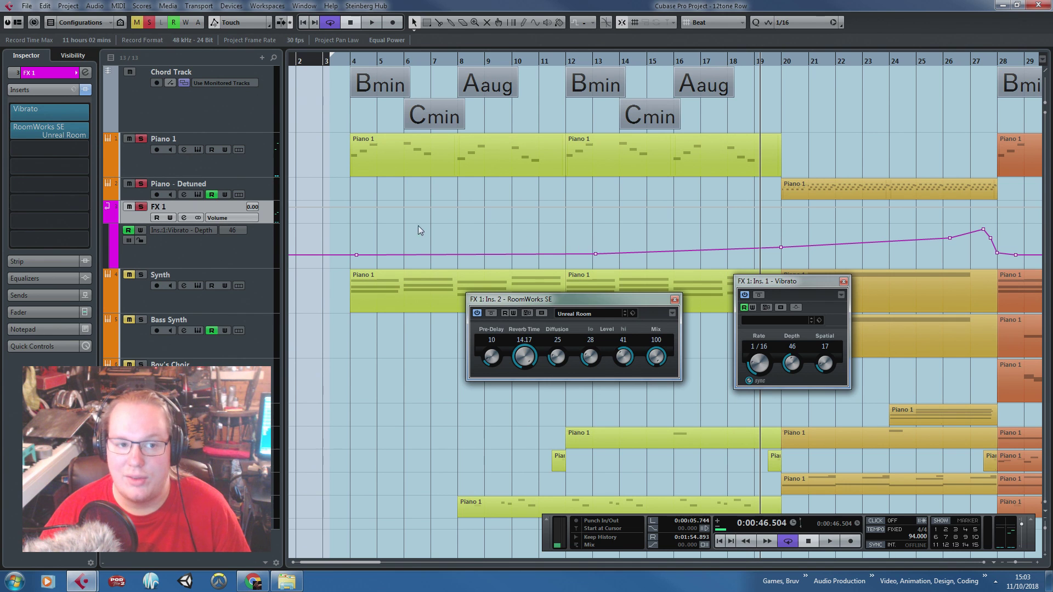
pyautogui.click(141, 206)
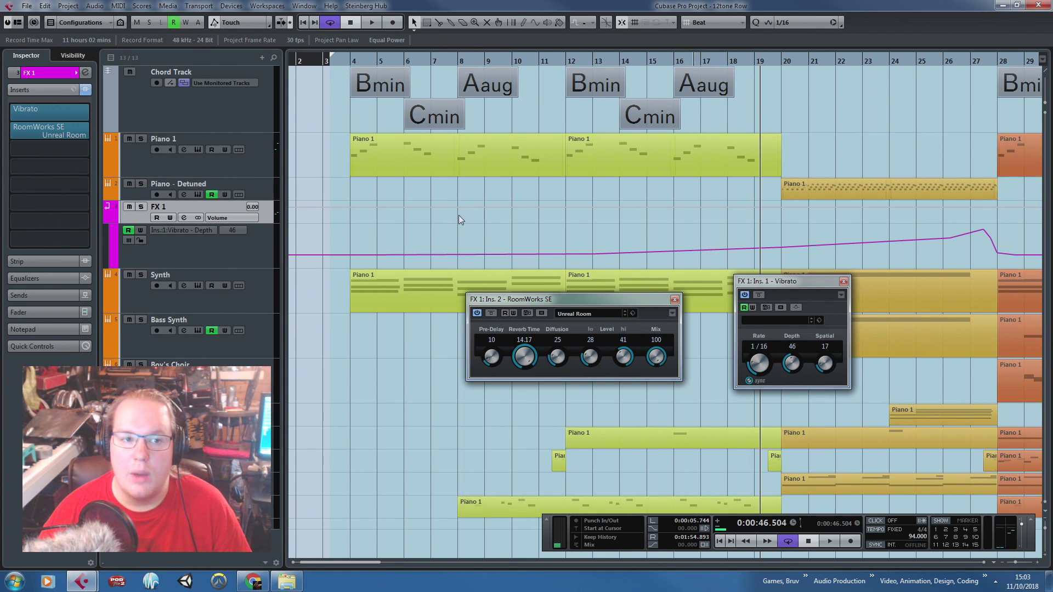
# Open the Piano 1 track's Kontakt instrument, view the available tuning options, and close it
pyautogui.press('g')
pyautogui.press('g')
pyautogui.press('h')
pyautogui.press('h')
pyautogui.click(262, 173)
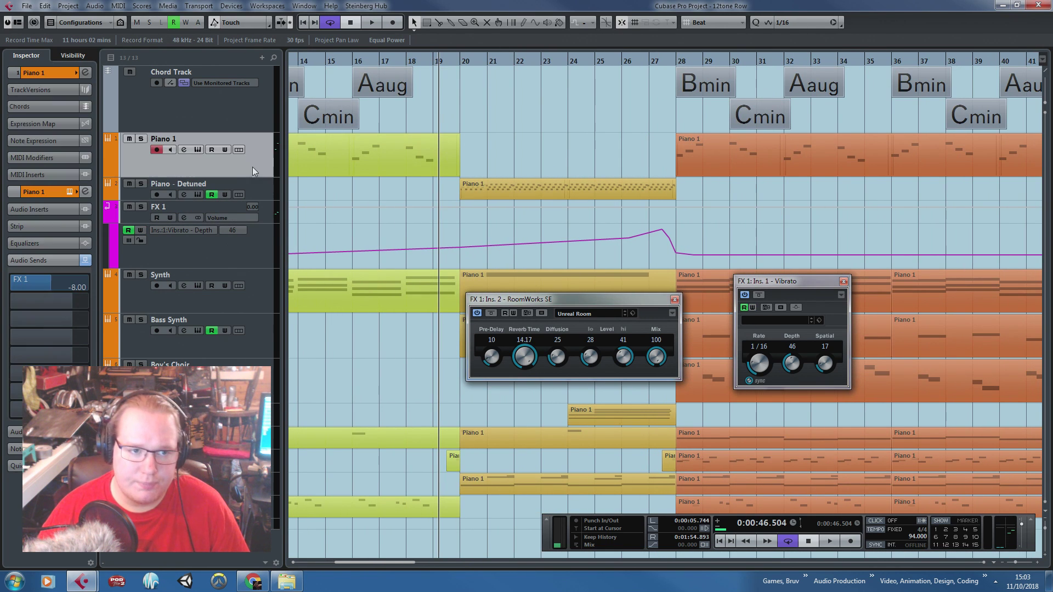
pyautogui.click(65, 70)
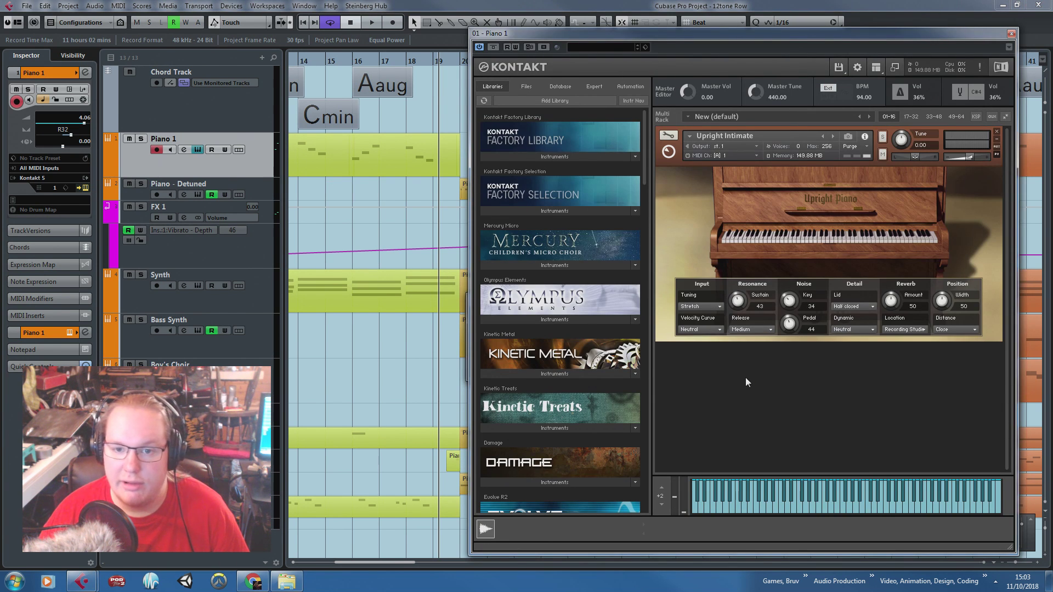
pyautogui.click(706, 305)
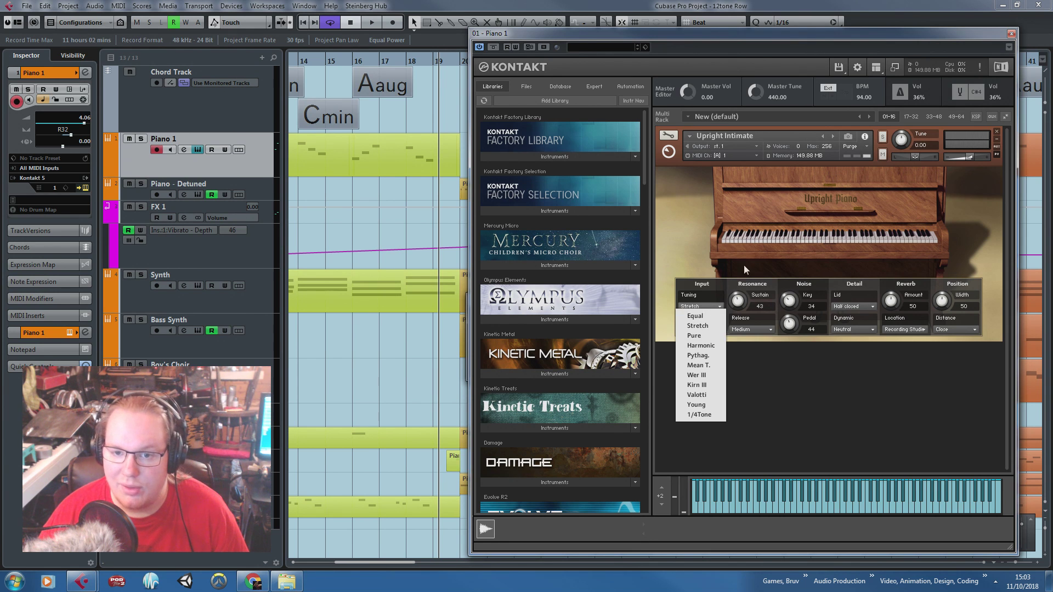
pyautogui.click(1010, 33)
# Open the Piano - Detuned track's Kontakt instrument to check its tuning setting, and close it
pyautogui.click(170, 187)
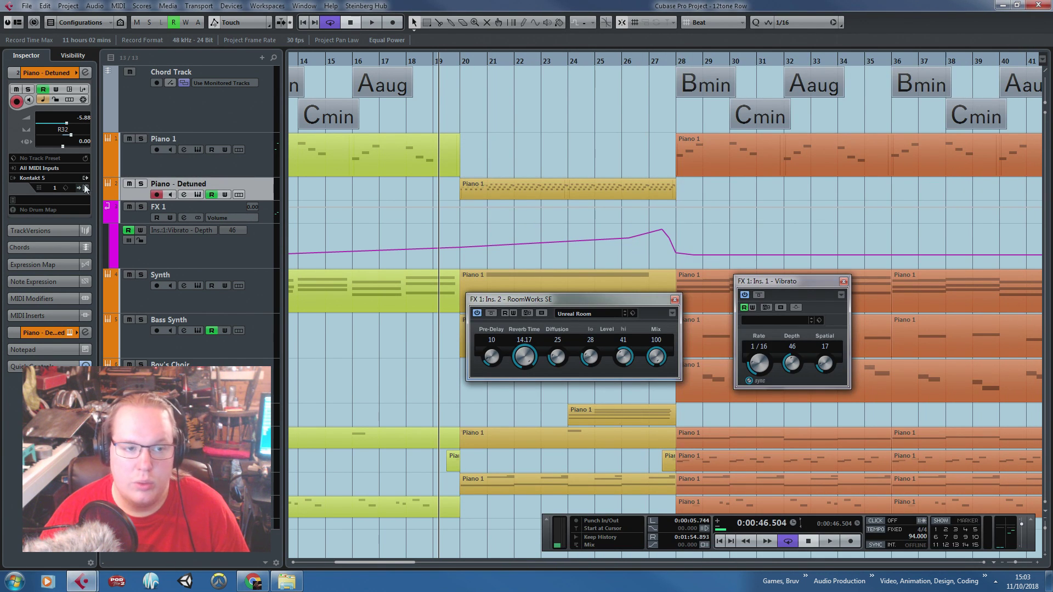
pyautogui.click(198, 195)
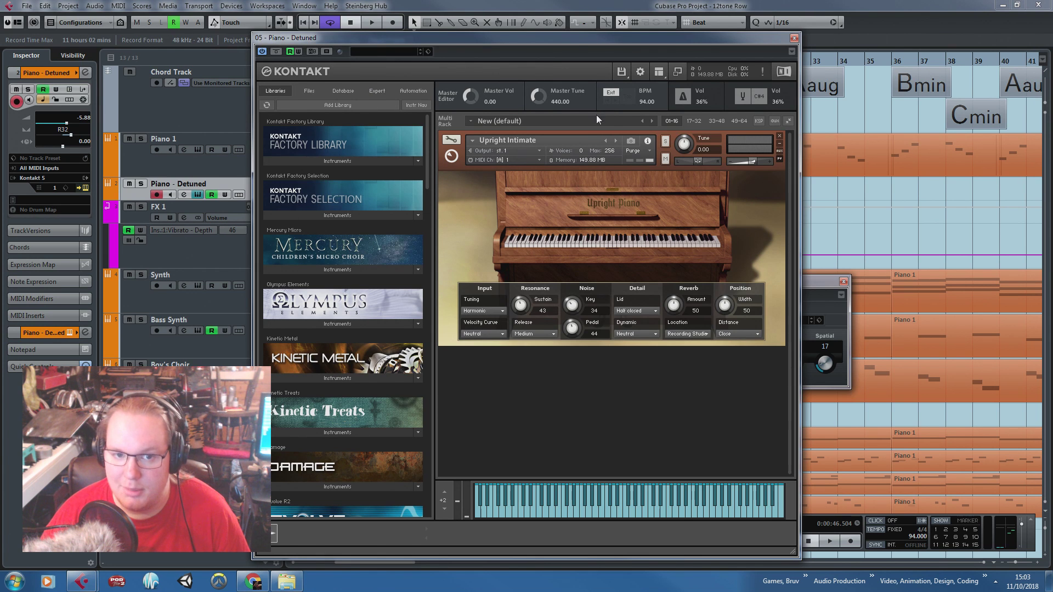
pyautogui.click(793, 38)
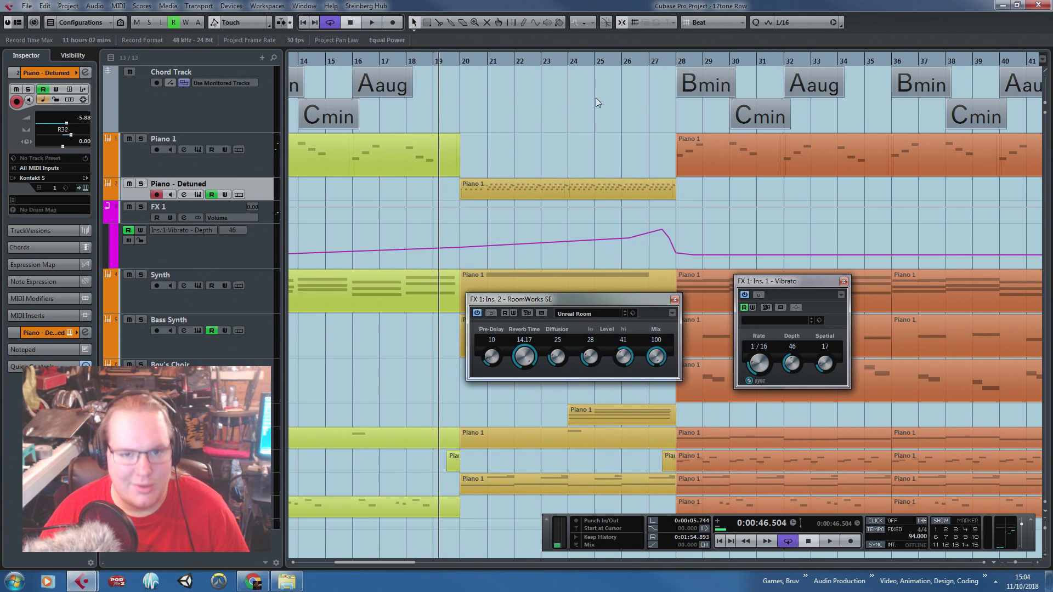
# Solo the Piano - Detuned track and play its part from bar 20 to about bar 24
pyautogui.press('s')
pyautogui.click(459, 60)
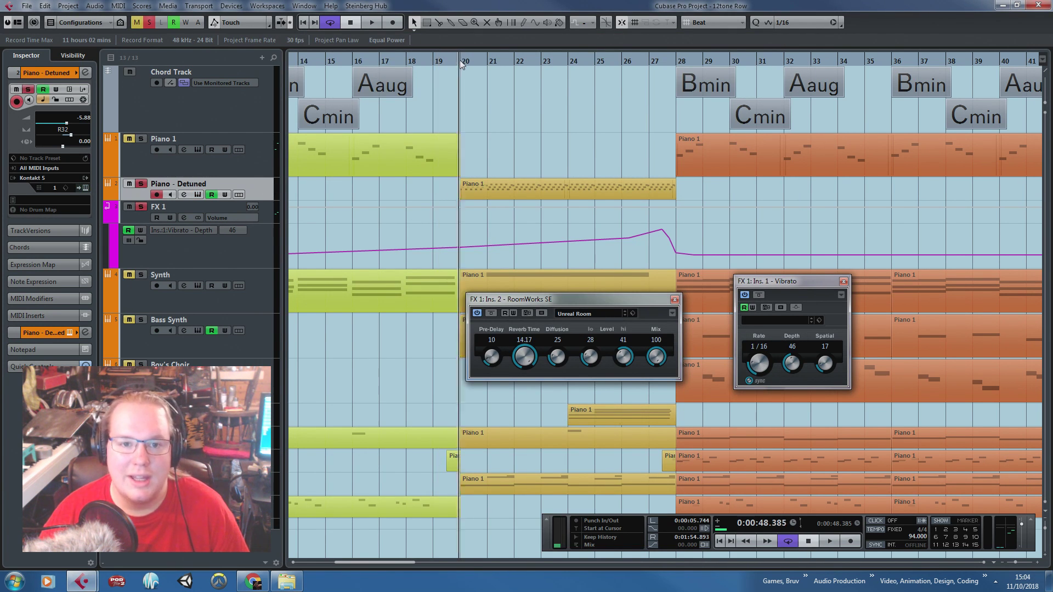
pyautogui.press('space')
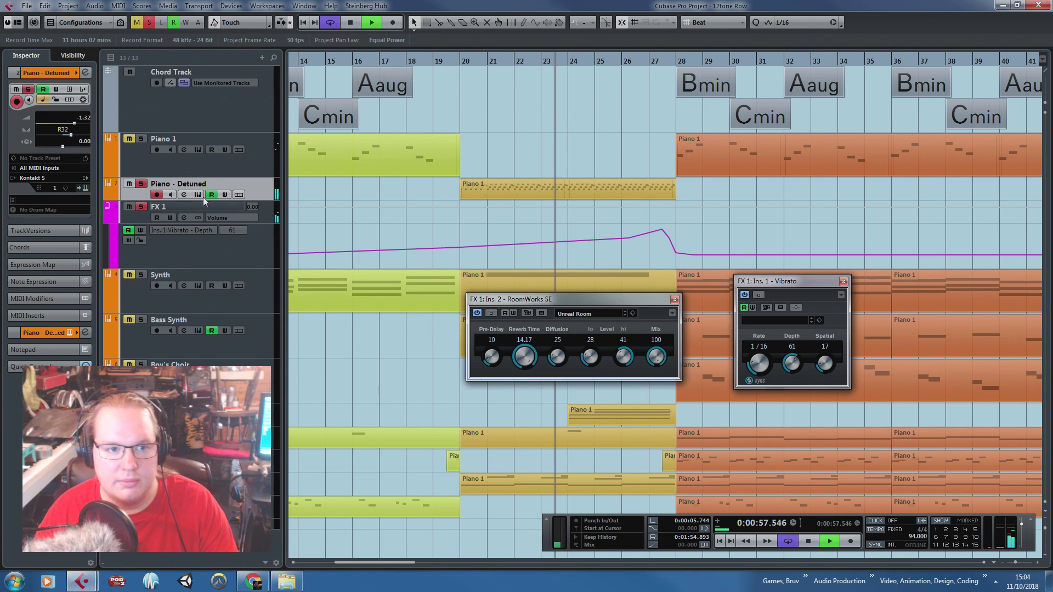
pyautogui.press('space')
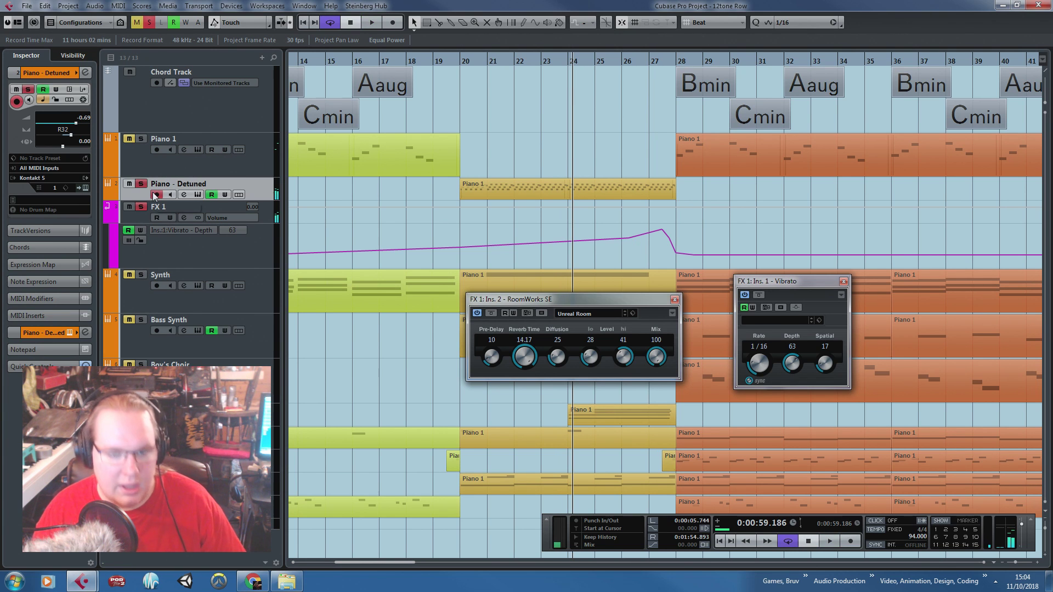
# Open the Piano - Detuned part in the Key Editor, inspect its notes around bars 23 to 25, and close the editor
pyautogui.doubleClick(539, 191)
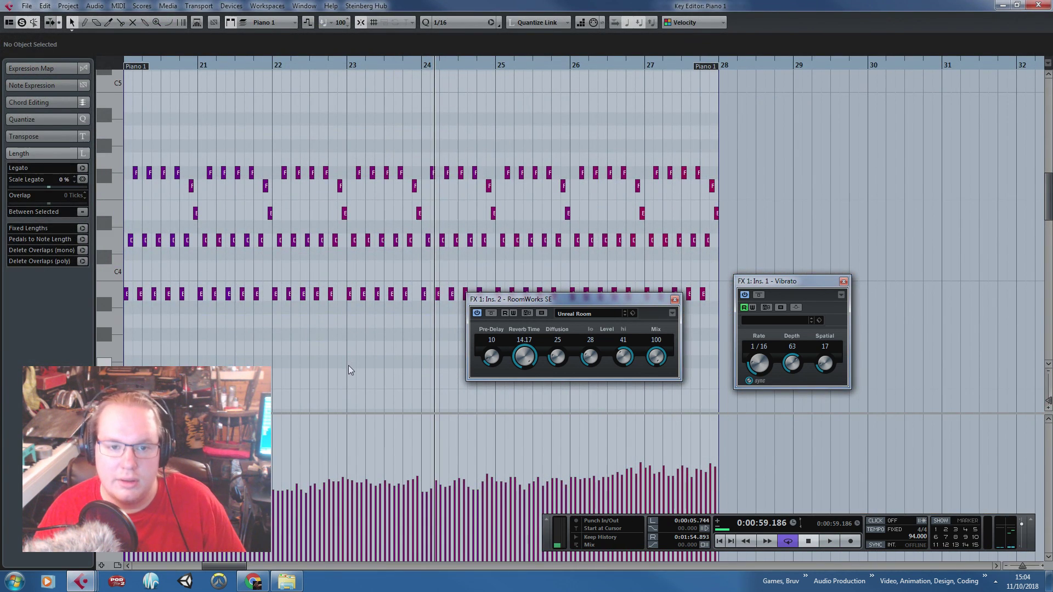
pyautogui.scroll(4, 347, 365)
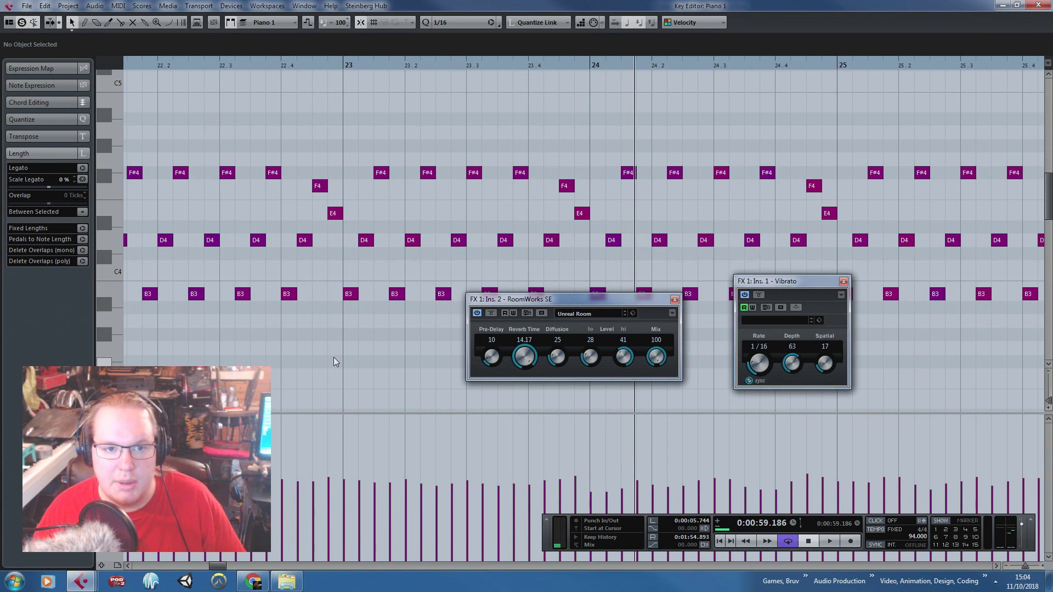
pyautogui.scroll(-3, 333, 356)
pyautogui.click(1037, 7)
# Close the FX 1 track's Vibrato and RoomWorks SE windows and unsolo the Piano - Detuned track
pyautogui.click(843, 281)
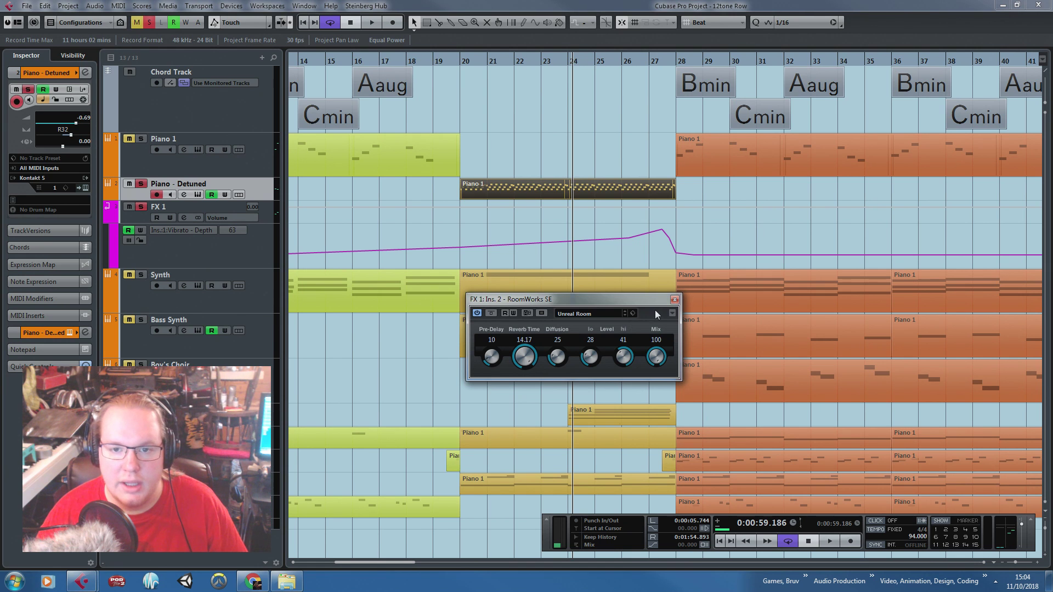
pyautogui.click(673, 300)
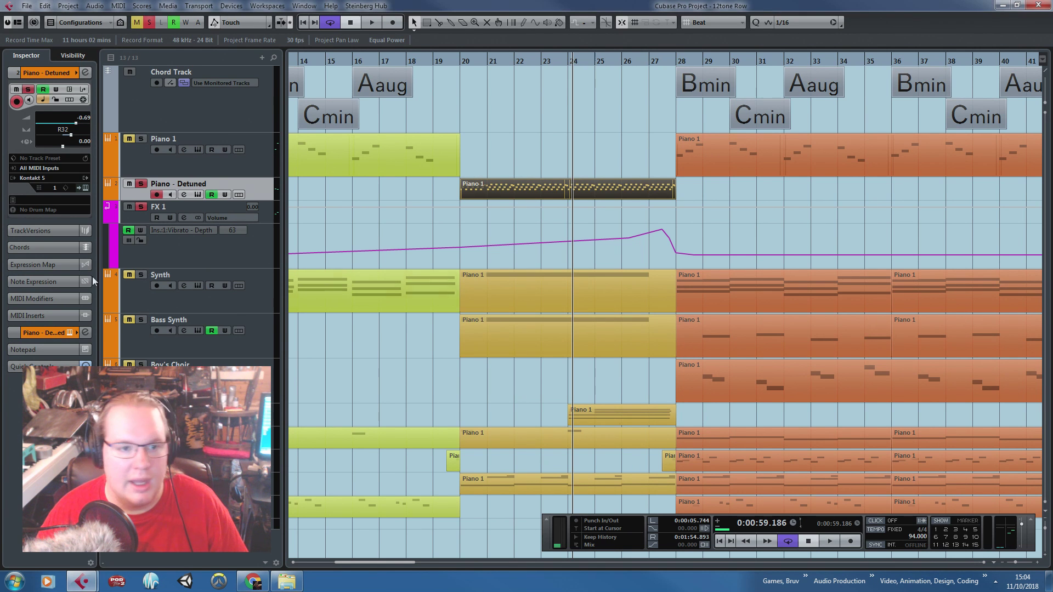
pyautogui.click(141, 185)
# Solo the Bass Synth track and play its part from bar 20 to about bar 21
pyautogui.click(528, 306)
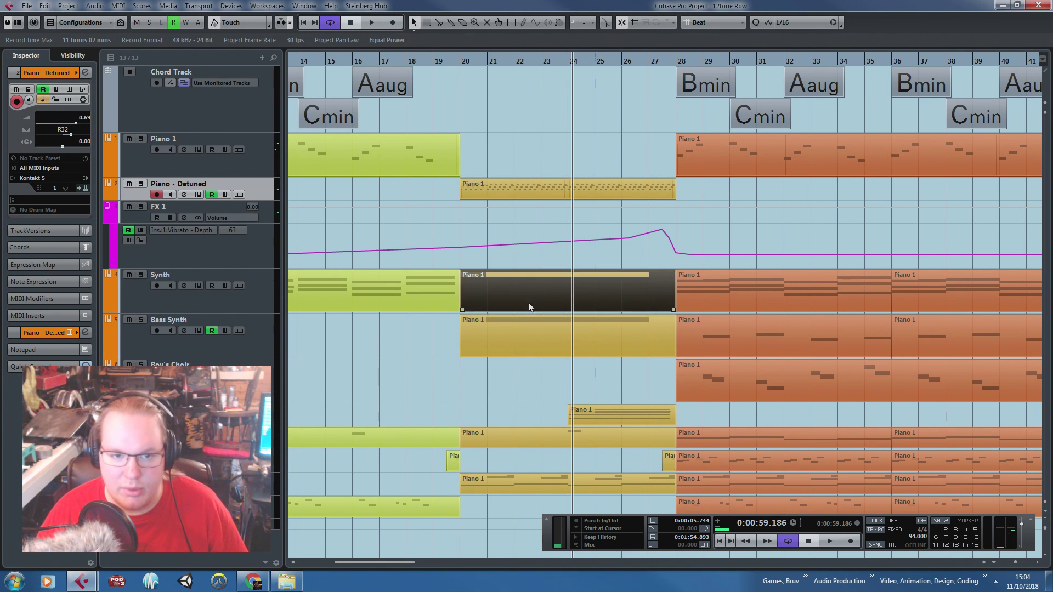
pyautogui.click(411, 355)
pyautogui.click(235, 344)
pyautogui.press('s')
pyautogui.moveTo(454, 63); pyautogui.dragTo(474, 192)
pyautogui.press('space')
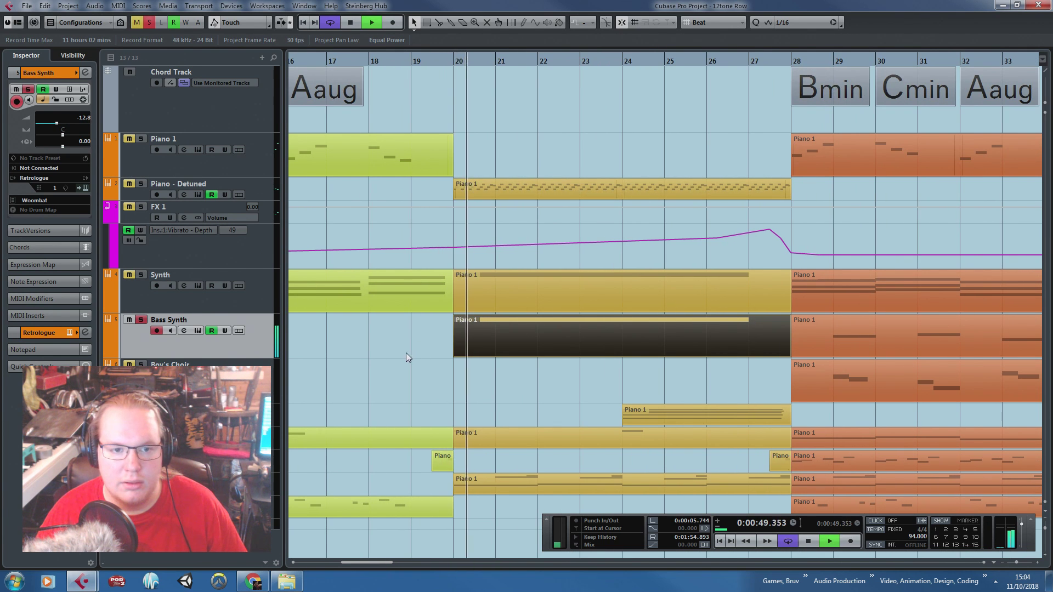
pyautogui.scroll(-3, 405, 356)
pyautogui.press('space')
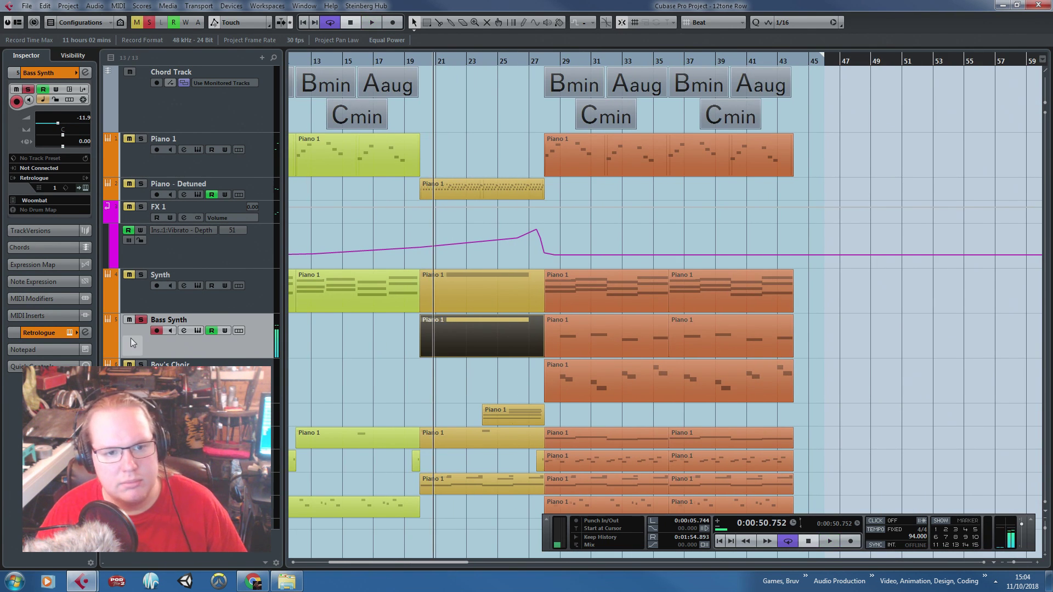
# Play the full mix briefly, then solo the Bass Synth track again and play it from about bar 16
pyautogui.click(141, 320)
pyautogui.press('space')
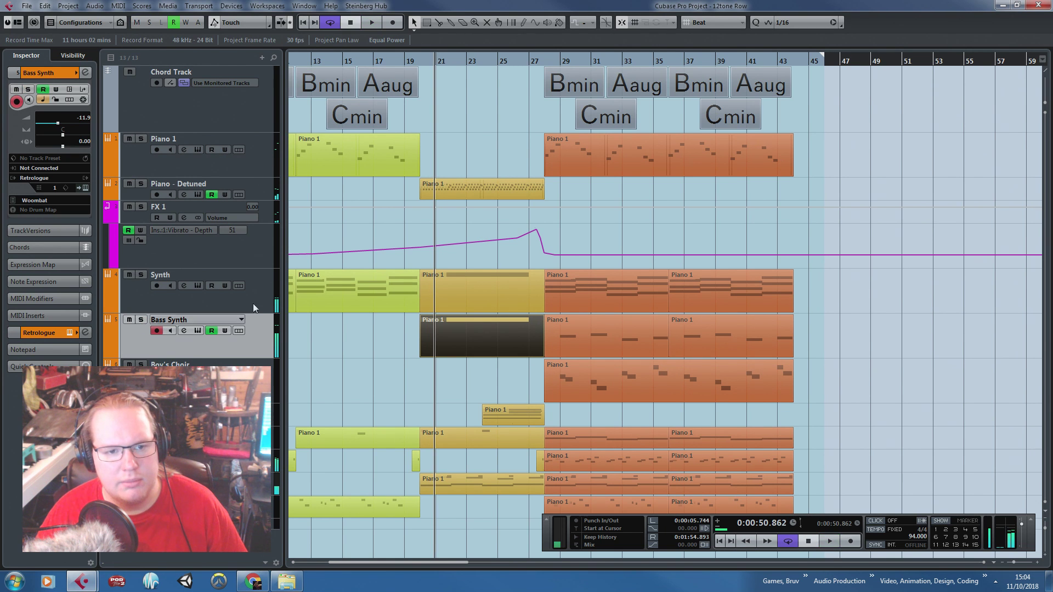
pyautogui.press('s')
pyautogui.click(365, 59)
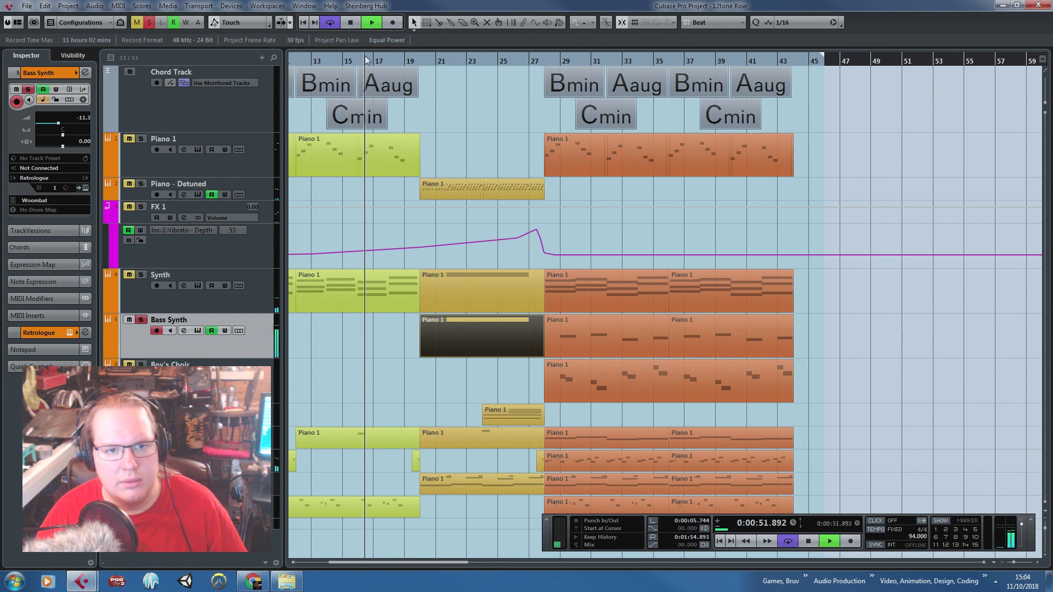
pyautogui.click(317, 377)
pyautogui.hscroll(-3, 316, 377)
pyautogui.press('space')
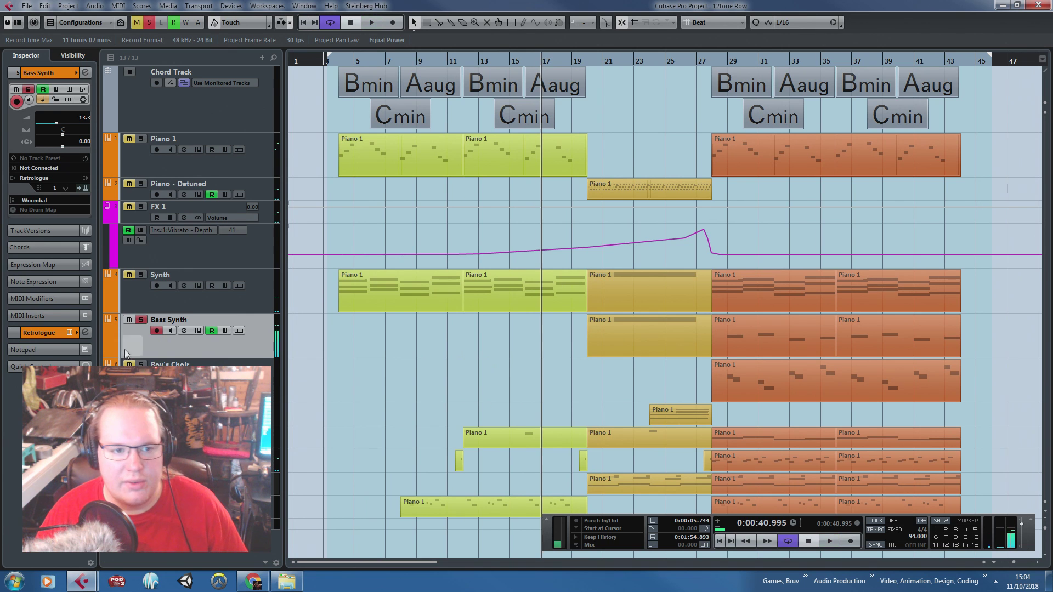
# Show the Bass Synth's volume automation and watch its Retrologue instrument's keyboard during playback
pyautogui.click(131, 348)
pyautogui.press('space')
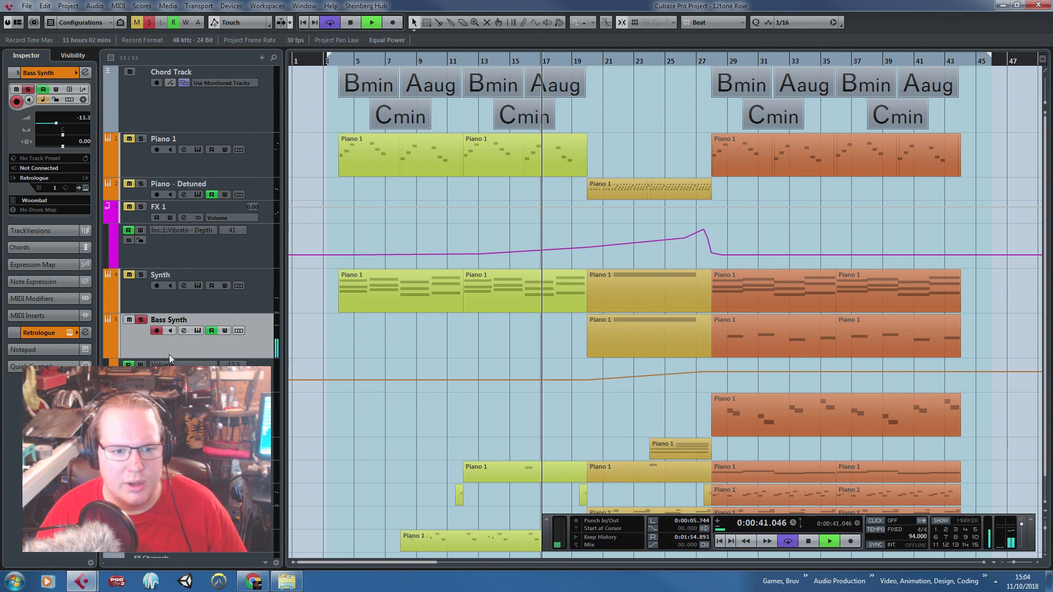
pyautogui.click(84, 188)
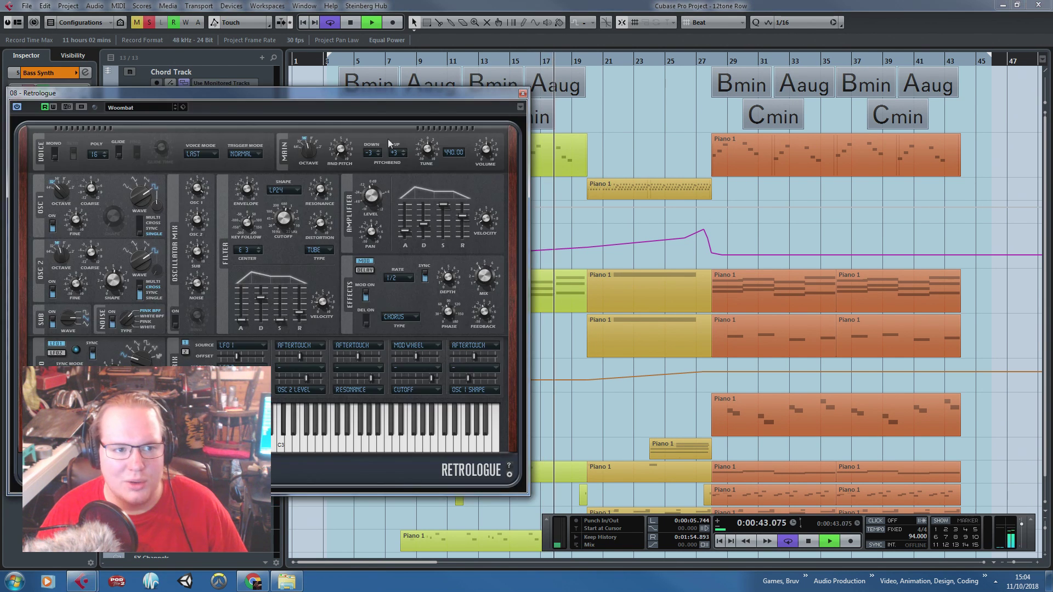
pyautogui.moveTo(293, 94); pyautogui.dragTo(654, 127)
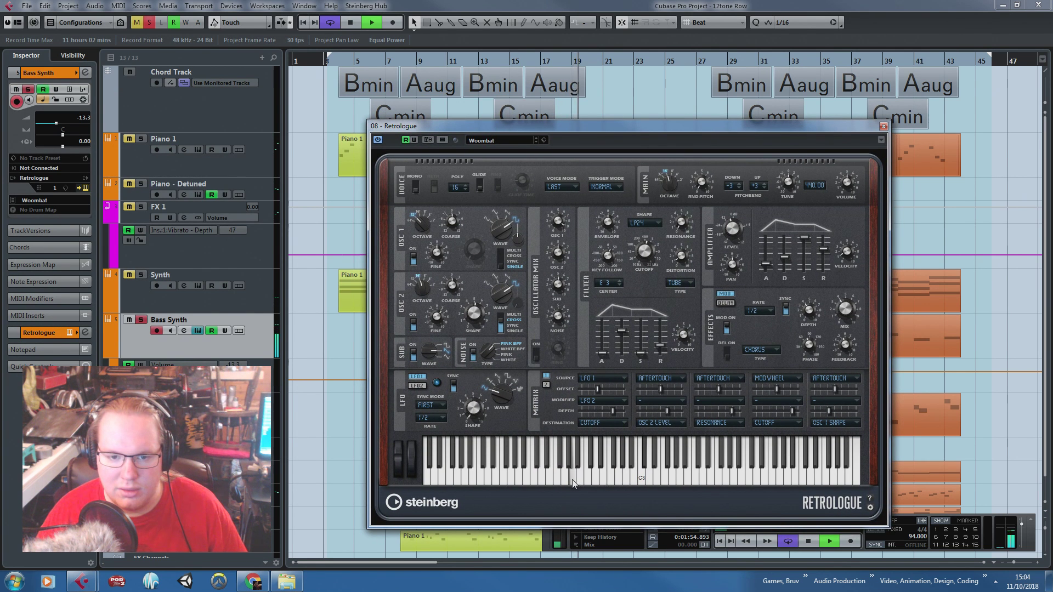
pyautogui.press('space')
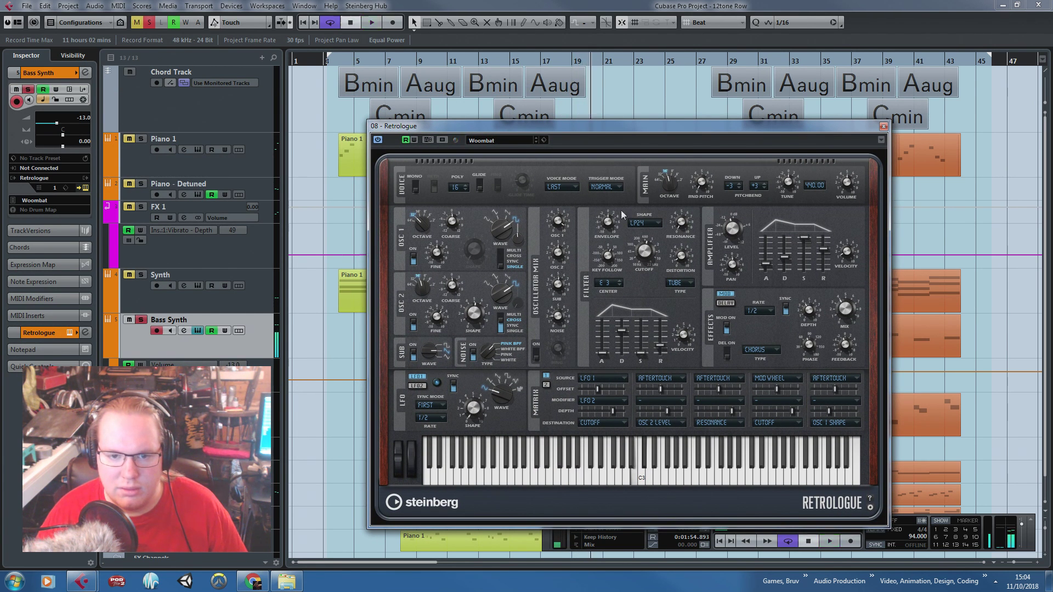
# Replay the Bass Synth from about bar 16 with its Retrologue window open, then close the window
pyautogui.click(529, 62)
pyautogui.press('space')
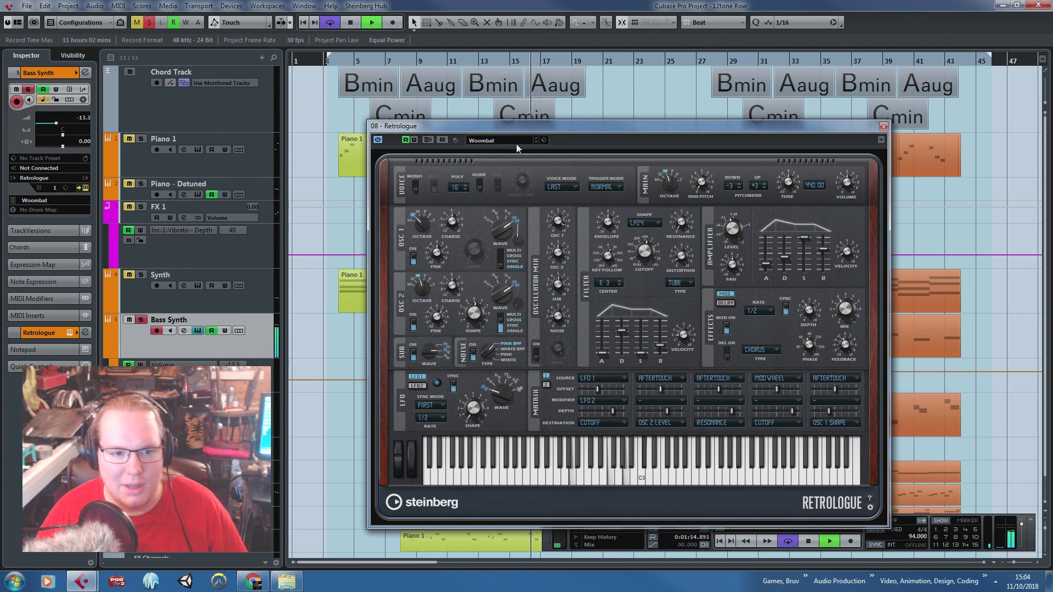
pyautogui.press('space')
pyautogui.click(44, 170)
pyautogui.click(13, 196)
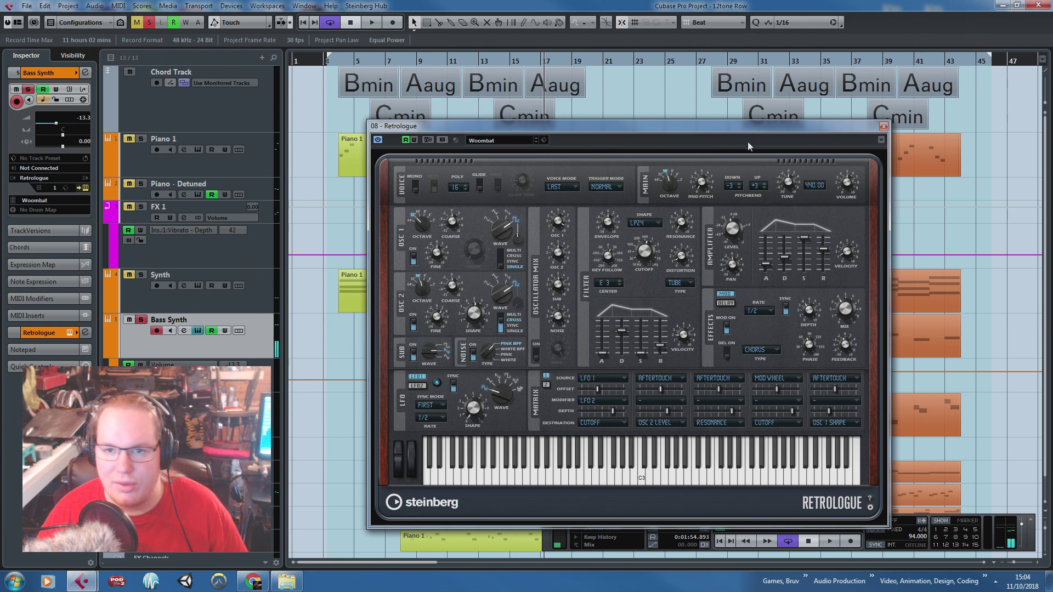
pyautogui.click(883, 127)
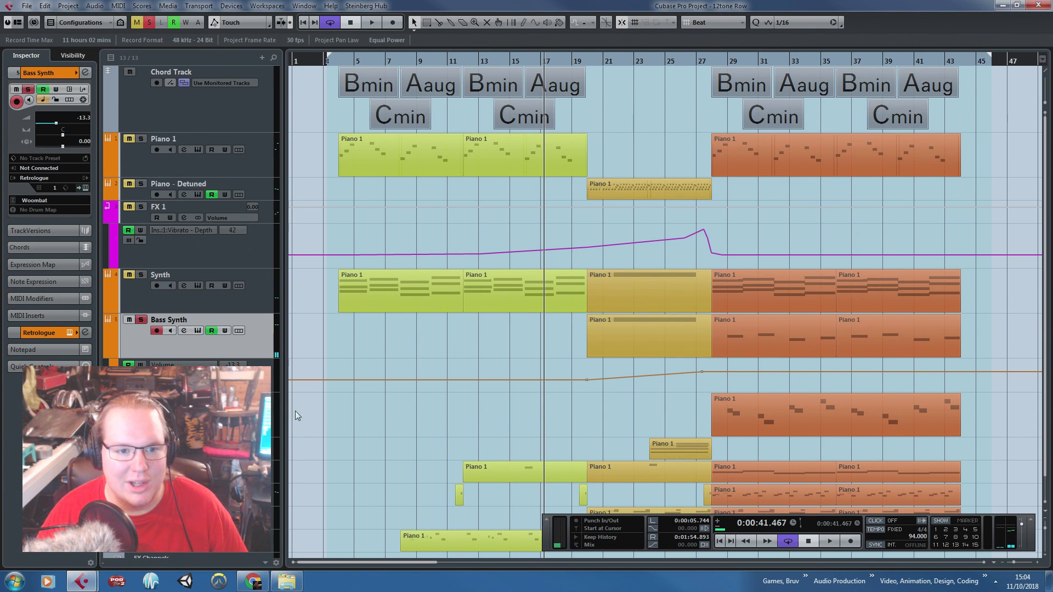
# Add one new instrument track using the Retrologue instrument below the Bass Synth track
pyautogui.rightClick(264, 344)
pyautogui.moveTo(350, 121)
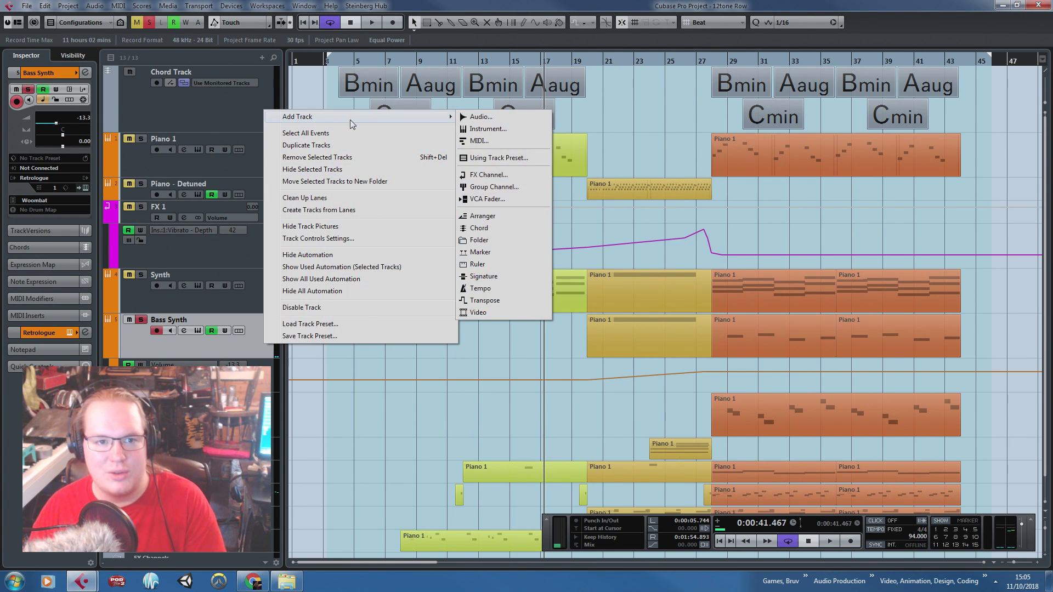
pyautogui.click(508, 129)
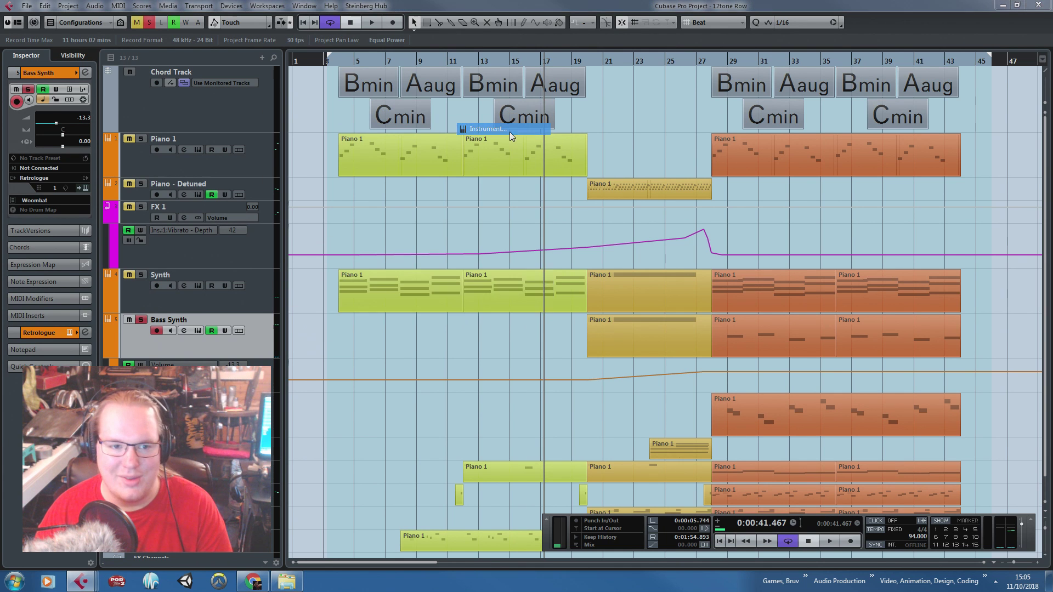
pyautogui.click(528, 308)
pyautogui.click(465, 408)
pyautogui.click(496, 490)
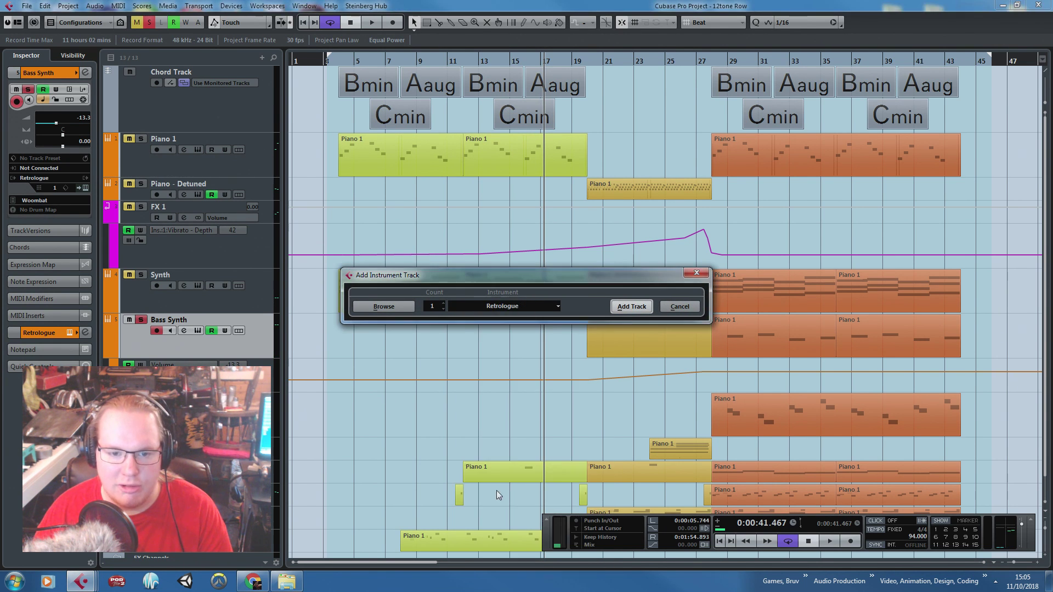
pyautogui.click(629, 310)
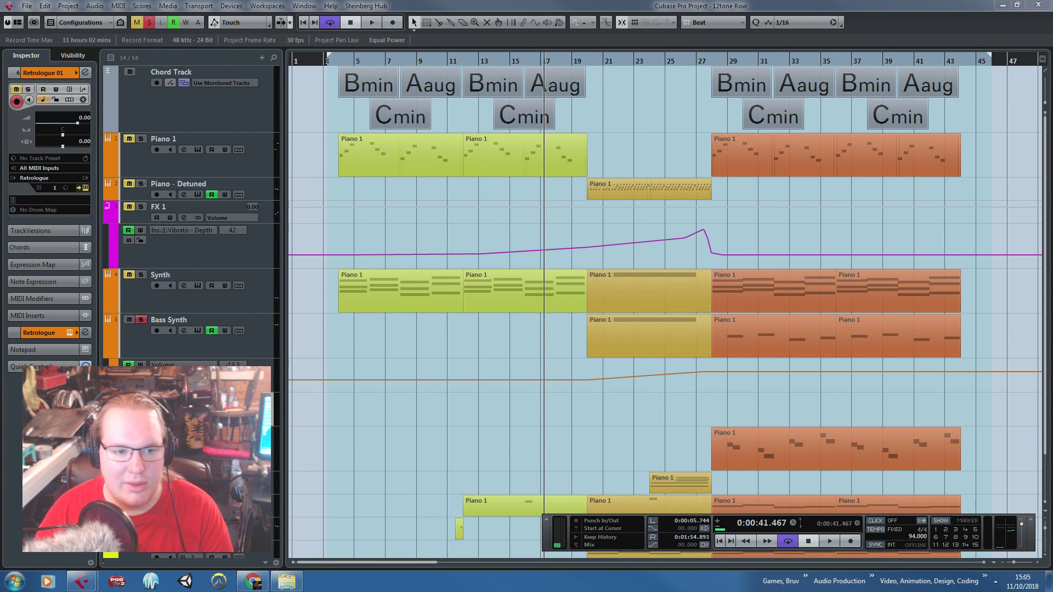
# Open the Bass Synth's Retrologue for reference and load the Woombat preset in the new track's Retrologue
pyautogui.click(131, 342)
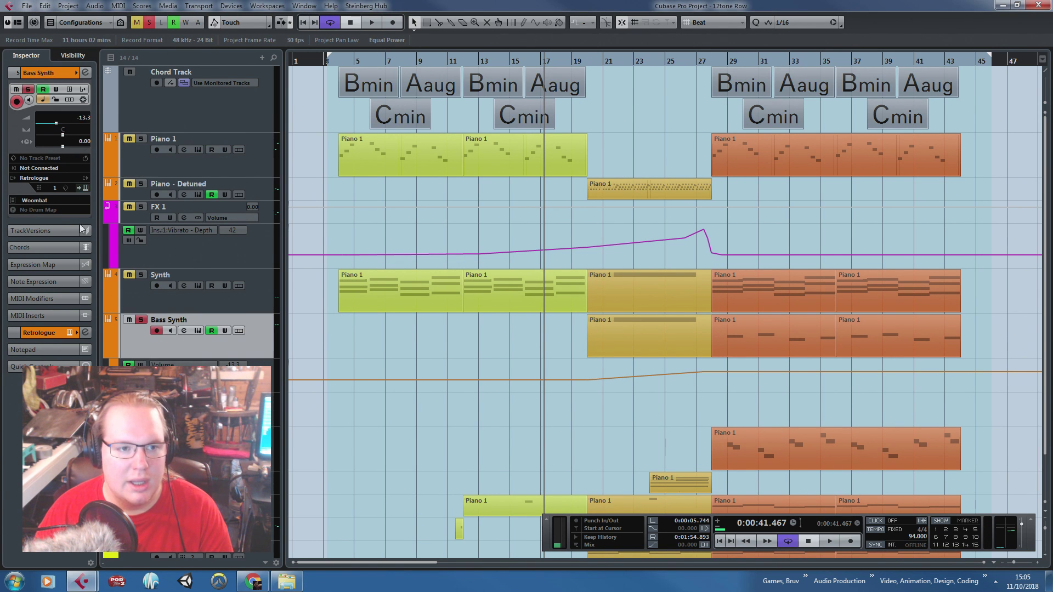
pyautogui.click(86, 188)
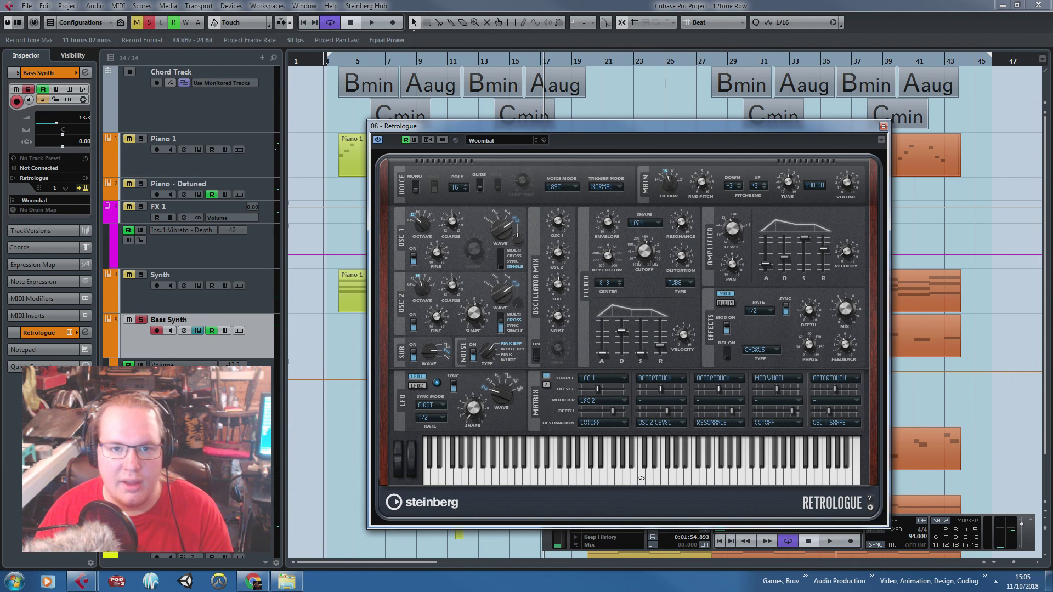
pyautogui.click(192, 408)
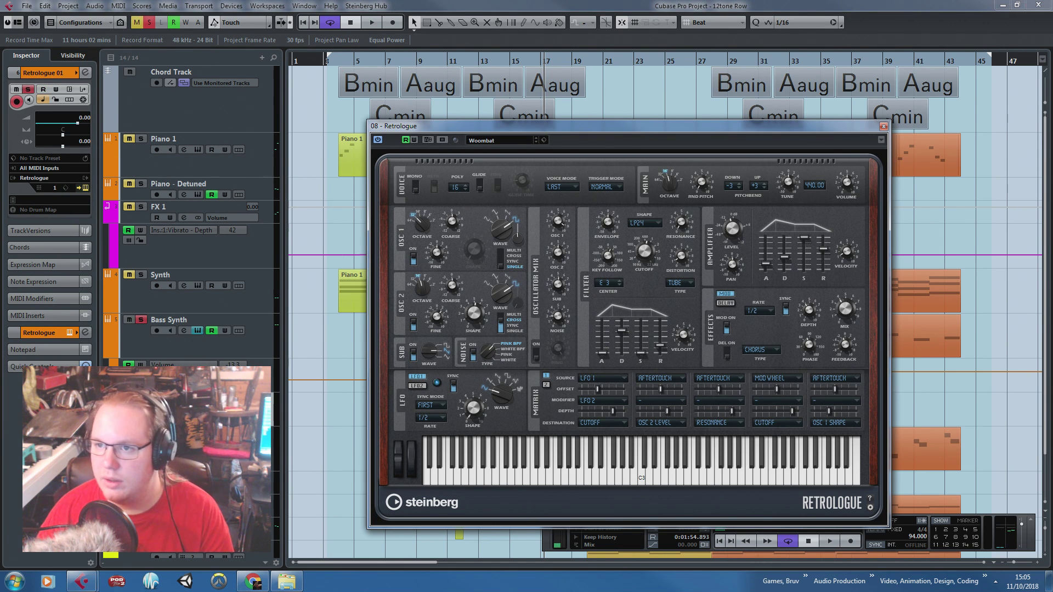
pyautogui.click(86, 189)
pyautogui.click(573, 95)
pyautogui.click(679, 143)
pyautogui.write('w')
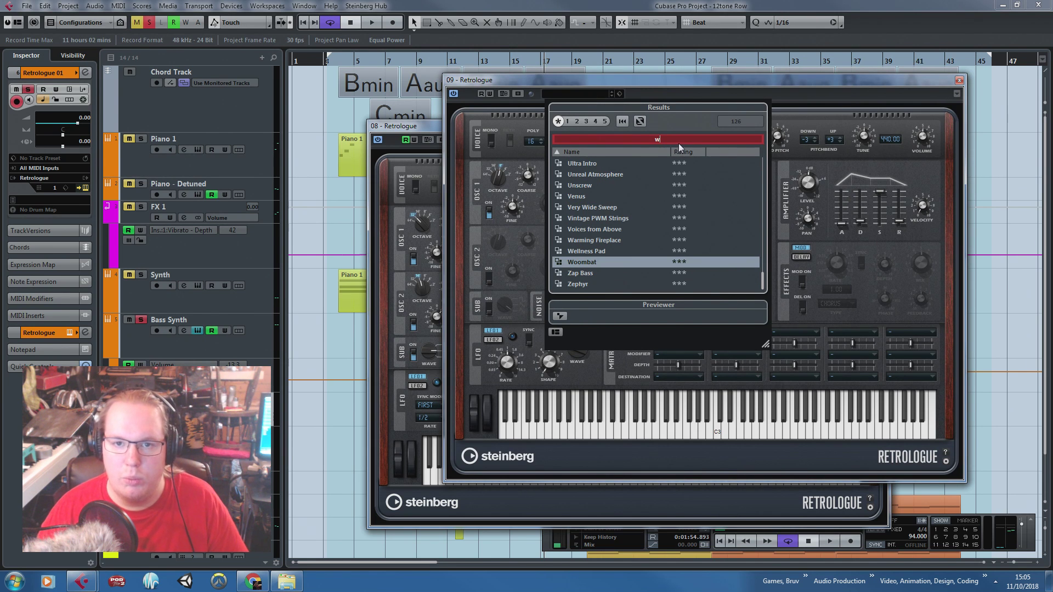
pyautogui.doubleClick(596, 263)
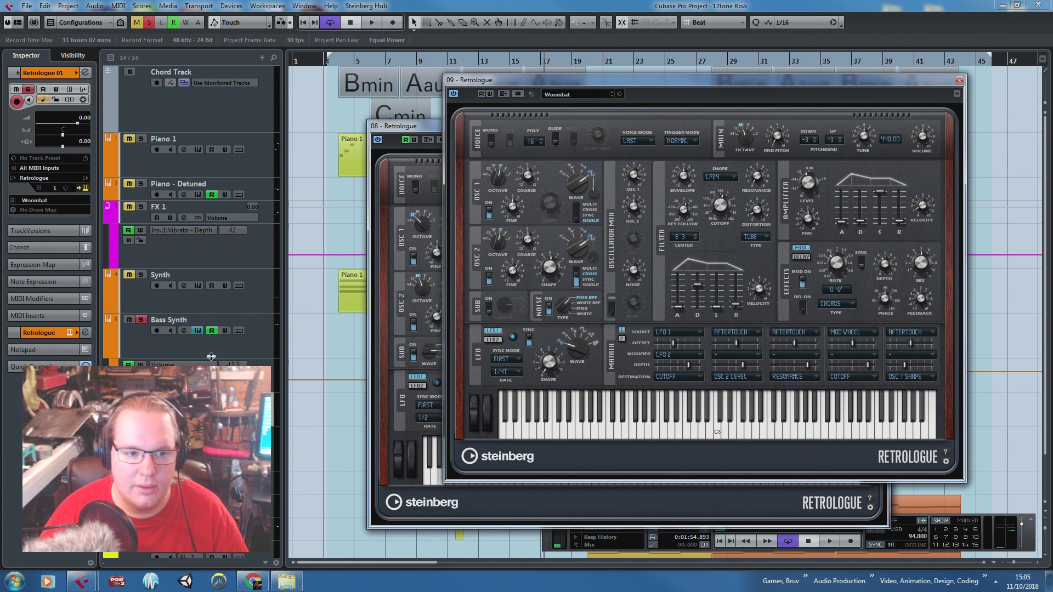
# Place the two Retrologue windows apart, compare their keyboards and oscillator settings during playback, and close them
pyautogui.press('space')
pyautogui.moveTo(650, 80); pyautogui.dragTo(752, 53)
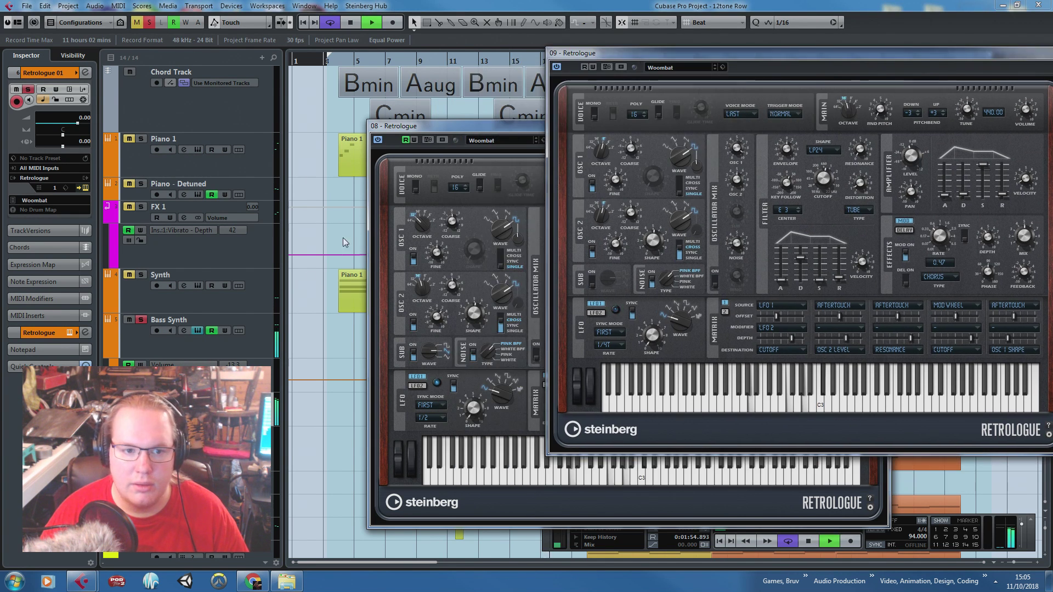
pyautogui.click(131, 326)
pyautogui.moveTo(490, 133); pyautogui.dragTo(228, 203)
pyautogui.press('space')
pyautogui.click(613, 157)
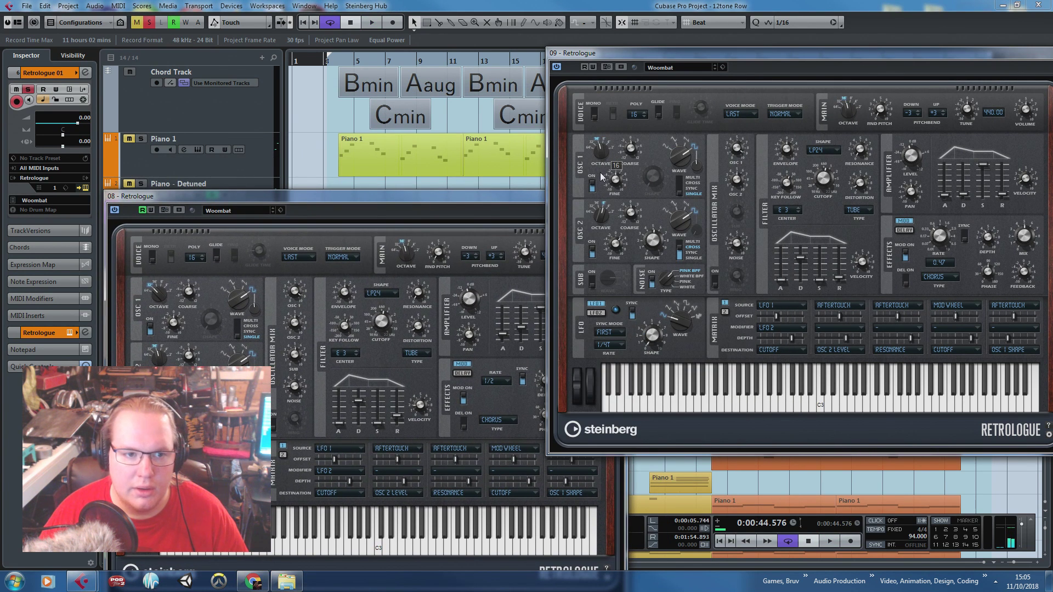
pyautogui.moveTo(602, 175); pyautogui.dragTo(598, 236)
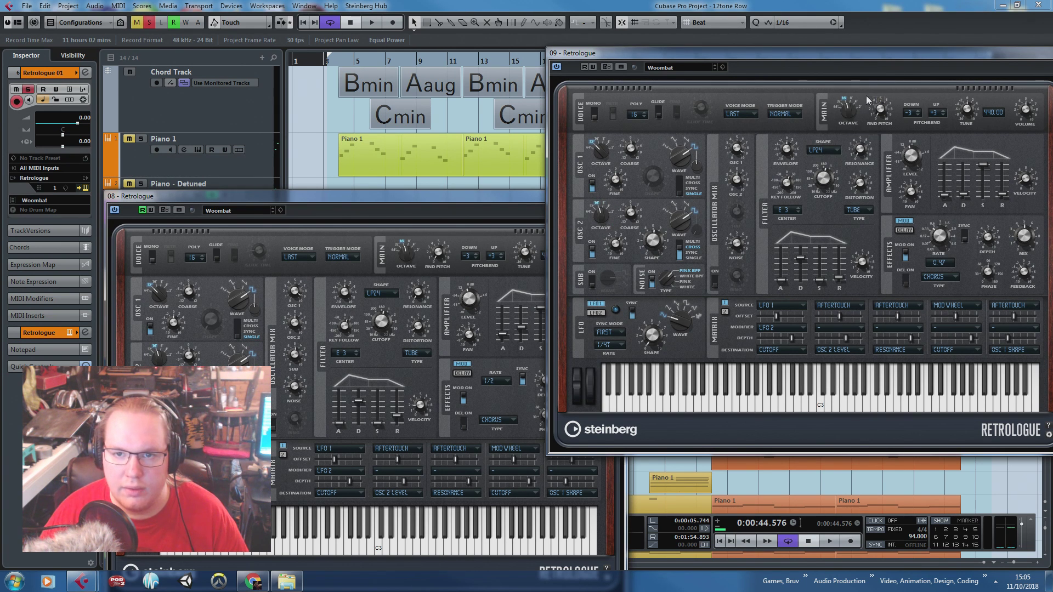
pyautogui.moveTo(871, 68); pyautogui.dragTo(652, 110)
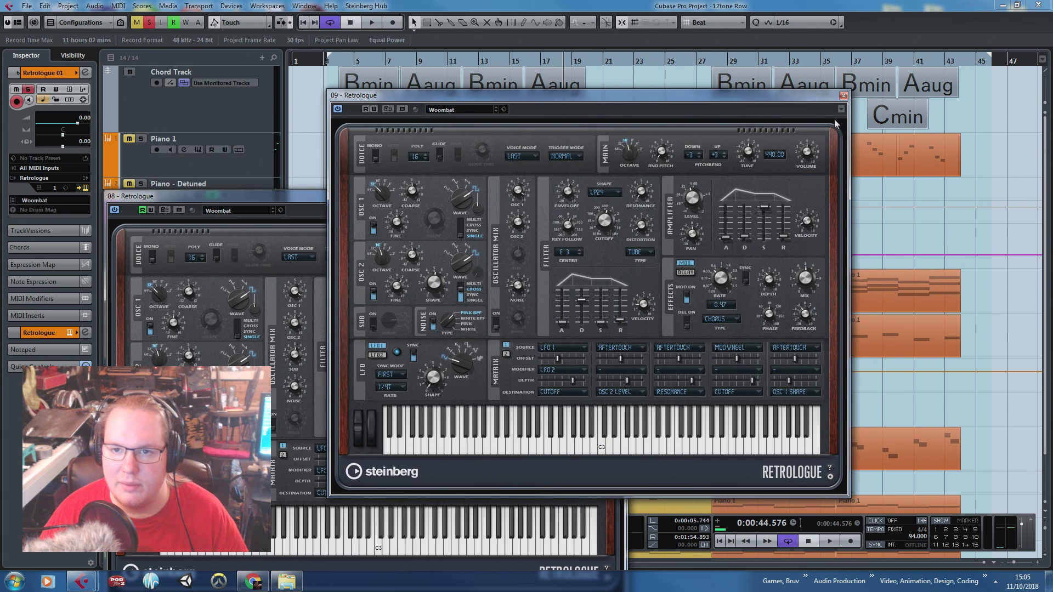
pyautogui.click(844, 95)
# Move all the Bass Synth parts from bar 20 onward down to the Retrologue 01 track
pyautogui.moveTo(484, 341); pyautogui.dragTo(894, 325)
pyautogui.scroll(4, 597, 377)
pyautogui.moveTo(600, 346); pyautogui.dragTo(593, 403)
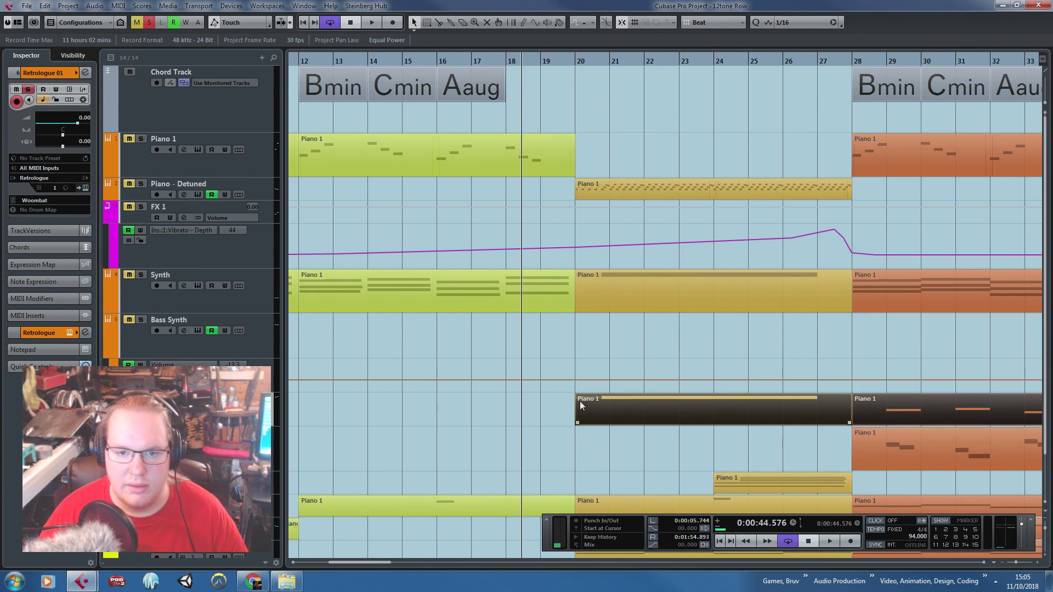
pyautogui.scroll(-5, 592, 403)
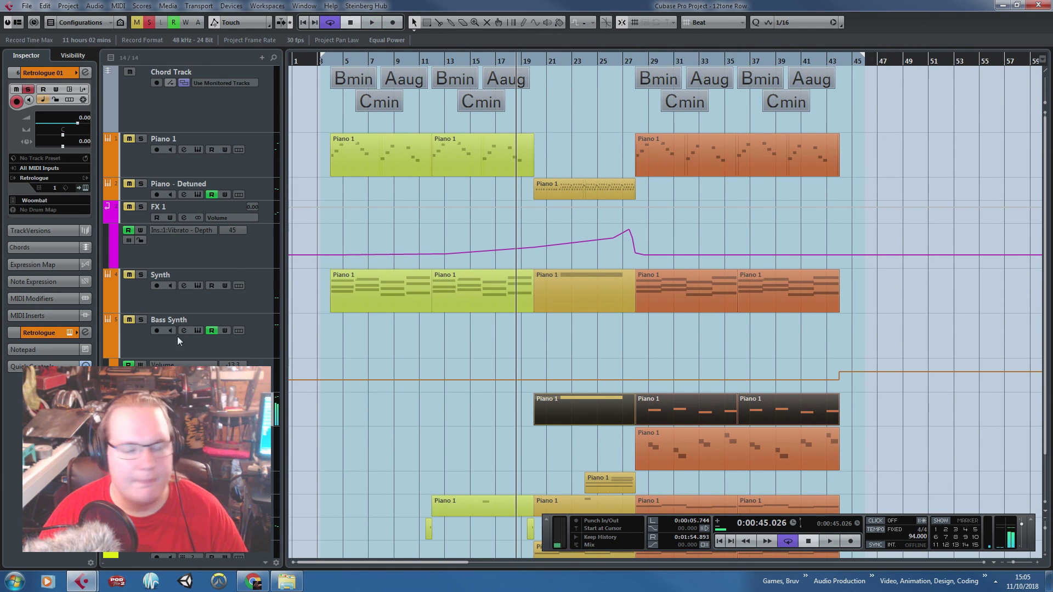
# Set the Retrologue 01 track's MIDI channel to 16
pyautogui.click(83, 188)
pyautogui.click(84, 188)
pyautogui.click(57, 190)
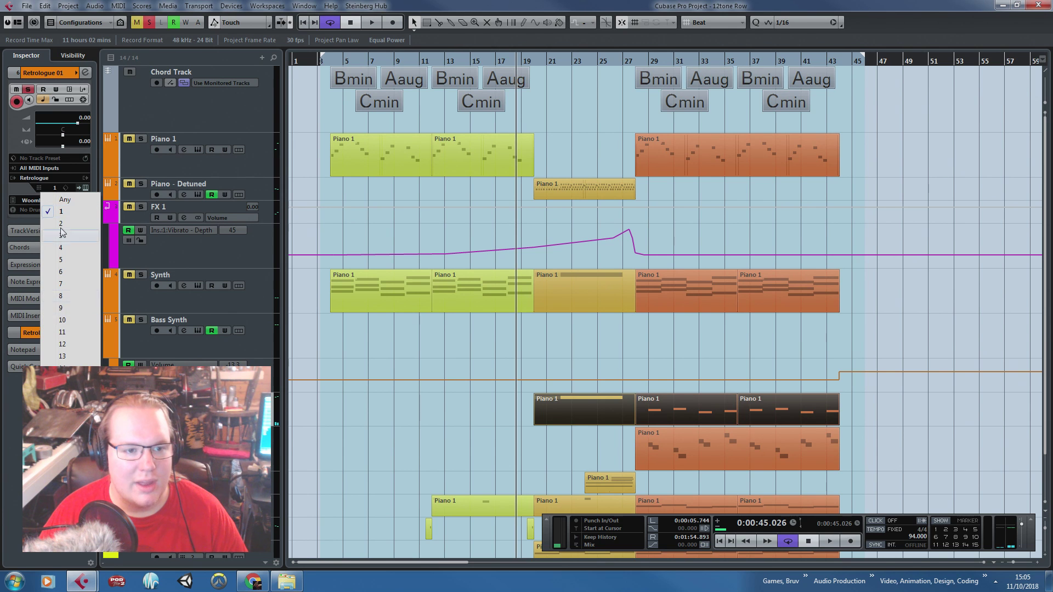
pyautogui.click(61, 392)
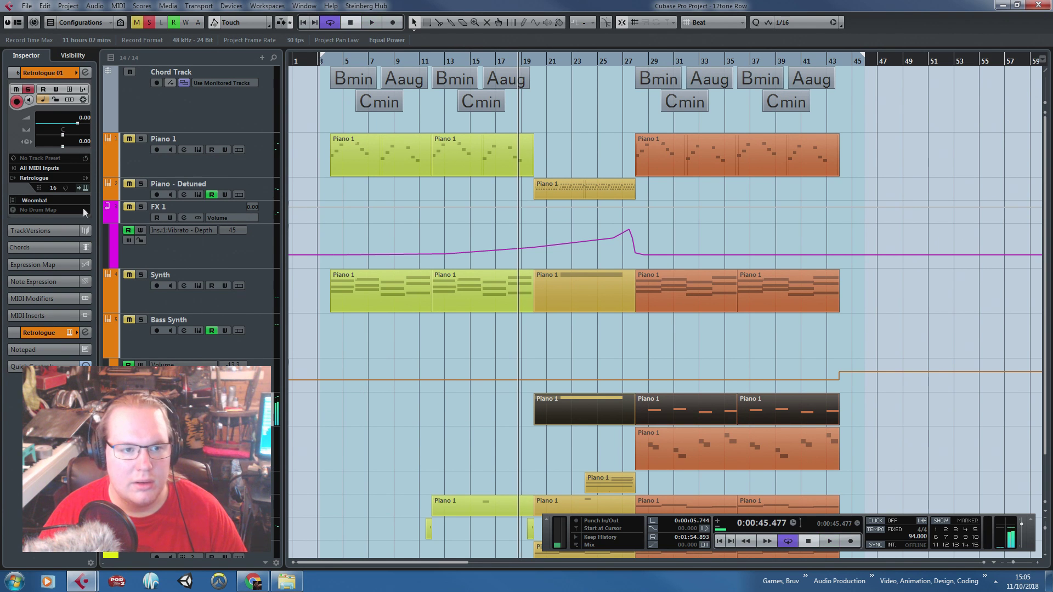
pyautogui.click(53, 191)
pyautogui.click(67, 213)
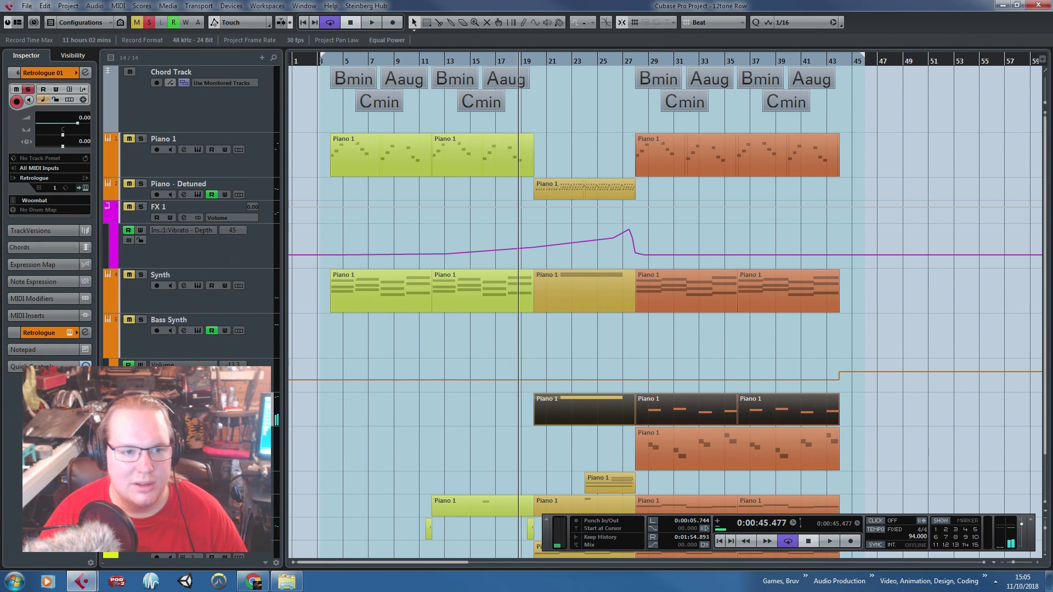
# Hide the Retrologue 01 and Bass Synth automation, and remove the Retrologue 01 track with its parts back on Bass Synth
pyautogui.click(41, 350)
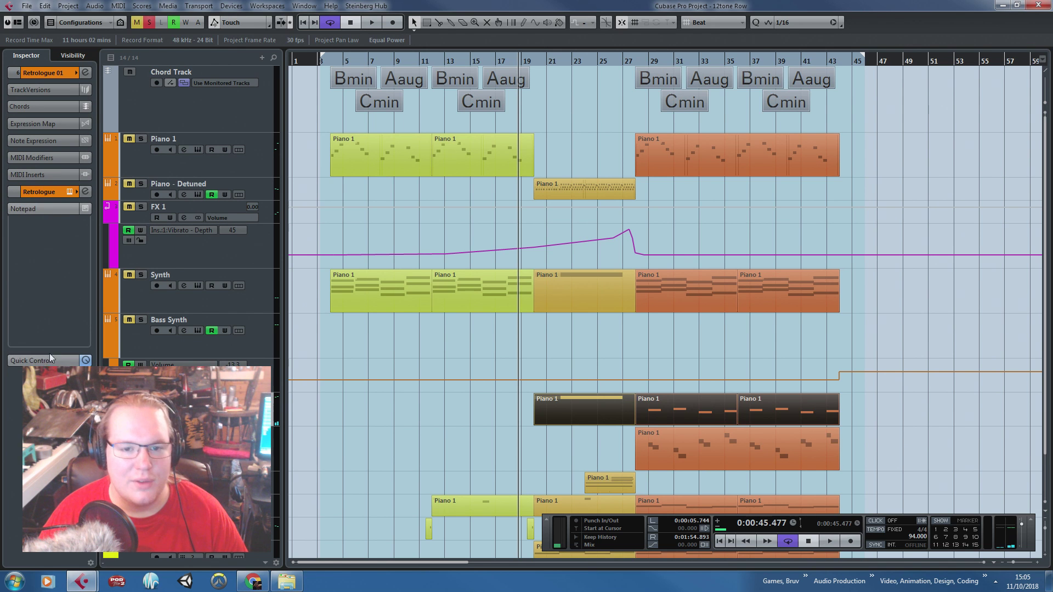
pyautogui.click(380, 380)
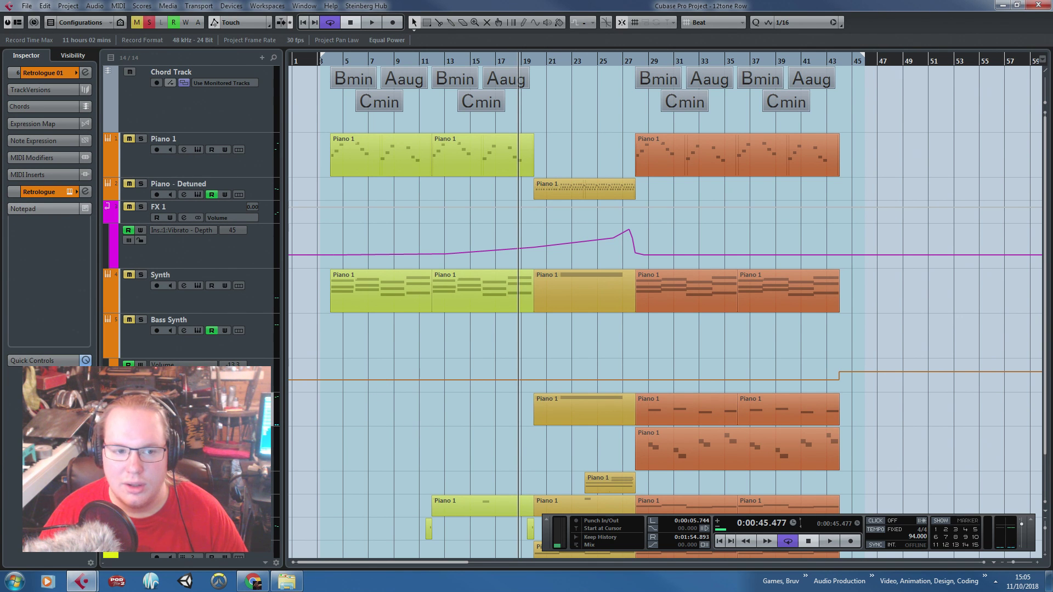
pyautogui.click(108, 422)
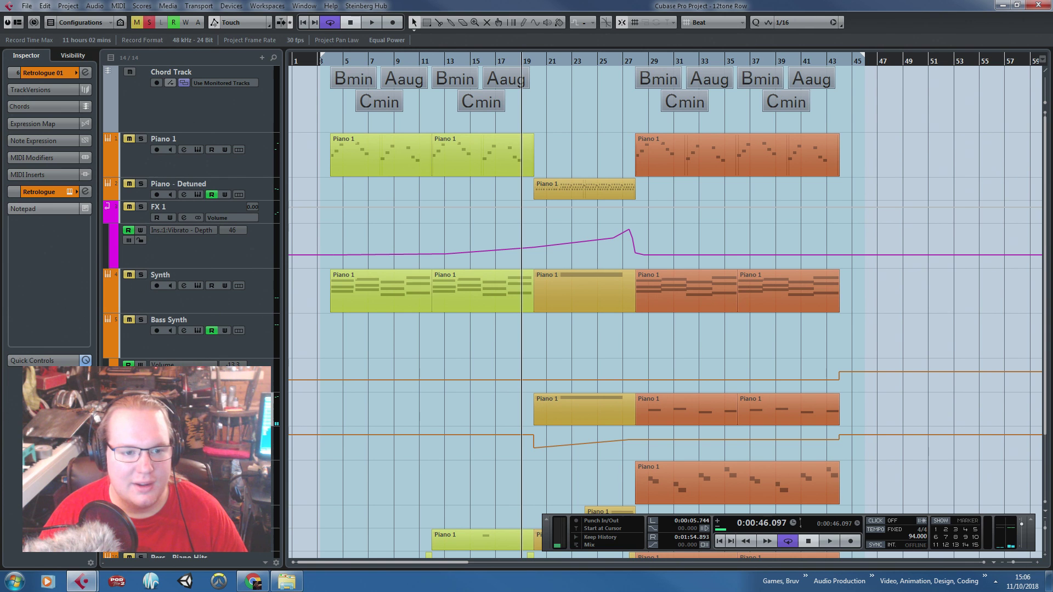
pyautogui.click(111, 415)
pyautogui.click(111, 348)
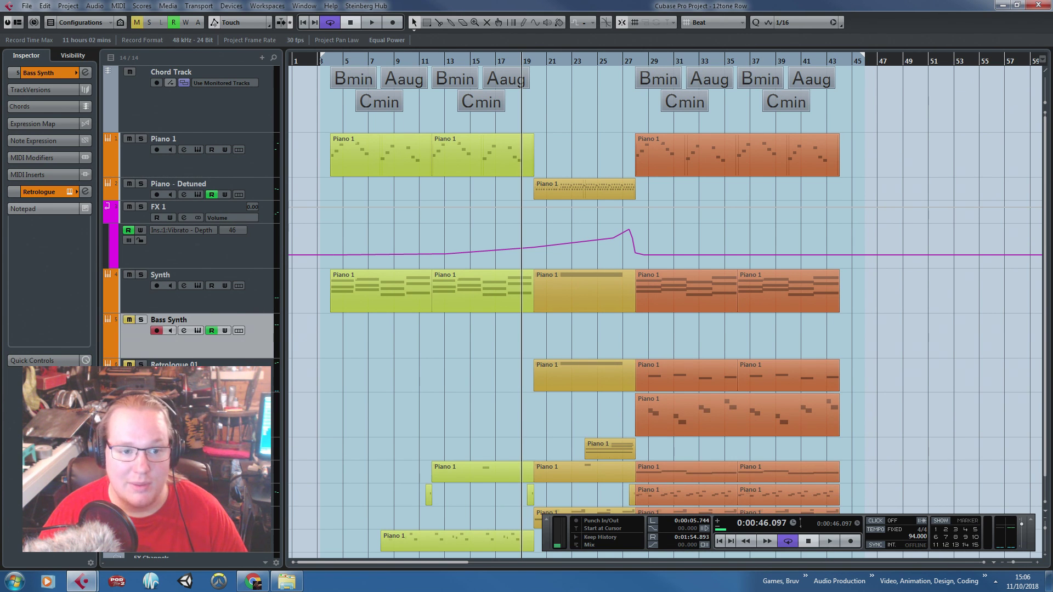
pyautogui.press('Delete')
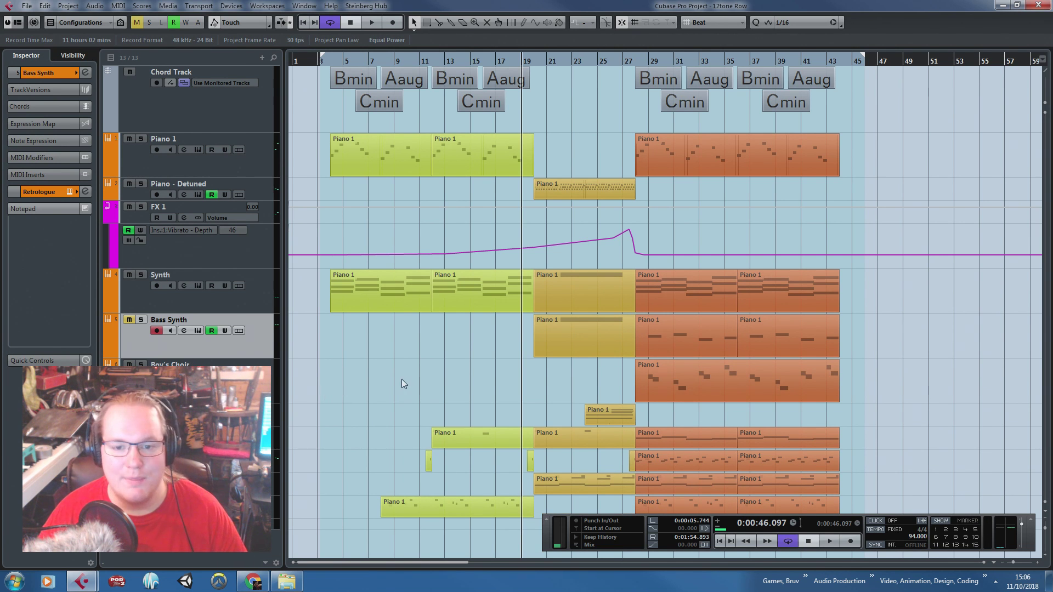
# Solo the Perc - Piano Hits track and audition it from just before bar 18
pyautogui.keyDown('ctrl'); pyautogui.scroll(3, 459, 432); pyautogui.keyUp('ctrl')
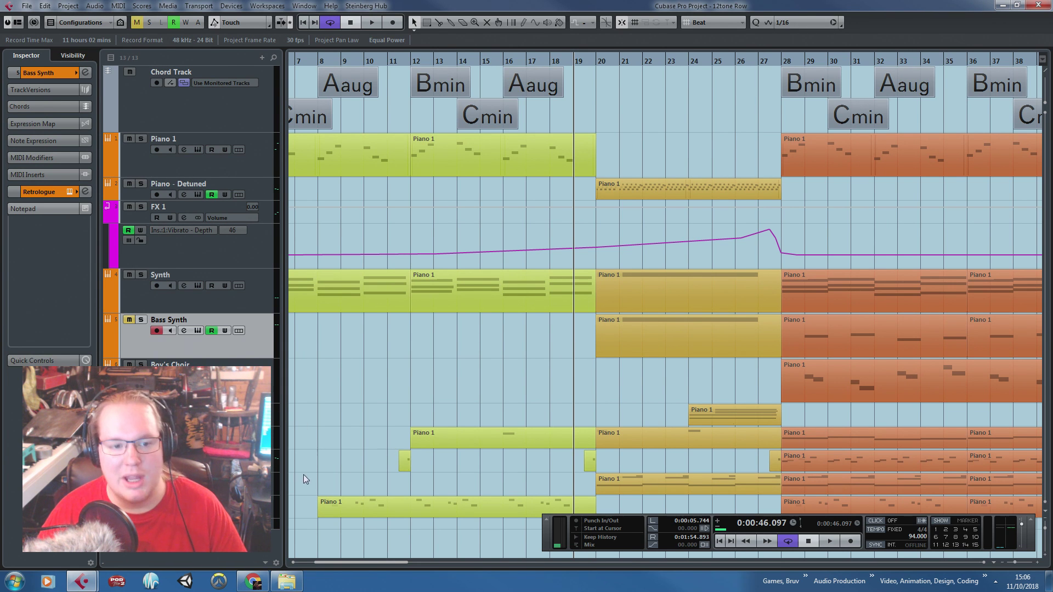
pyautogui.click(257, 482)
pyautogui.click(257, 461)
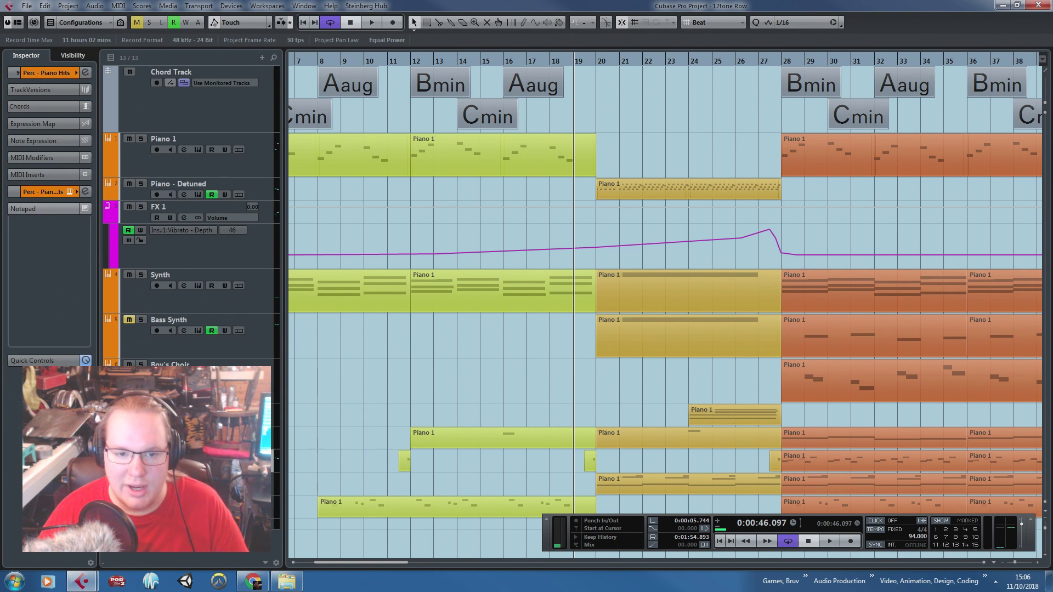
pyautogui.click(272, 507)
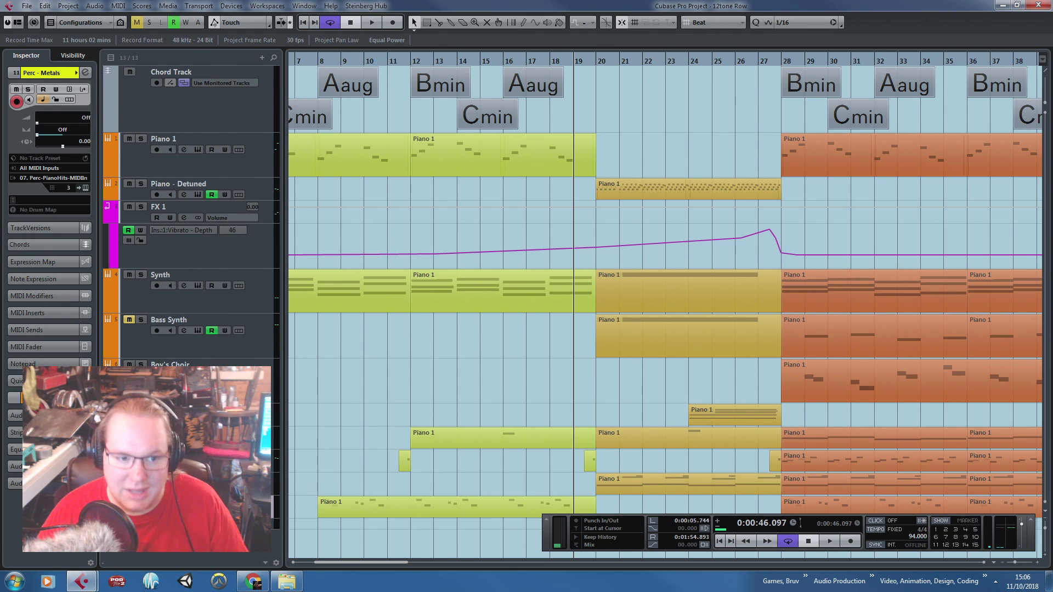
pyautogui.click(257, 462)
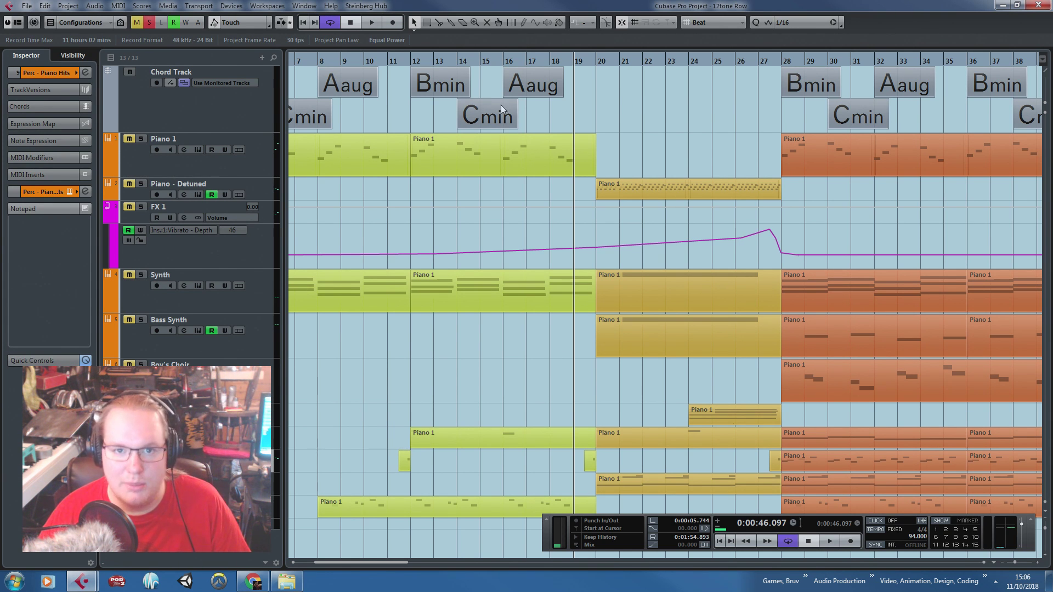
pyautogui.moveTo(533, 61); pyautogui.dragTo(538, 62)
pyautogui.press('space')
pyautogui.scroll(2, 567, 341)
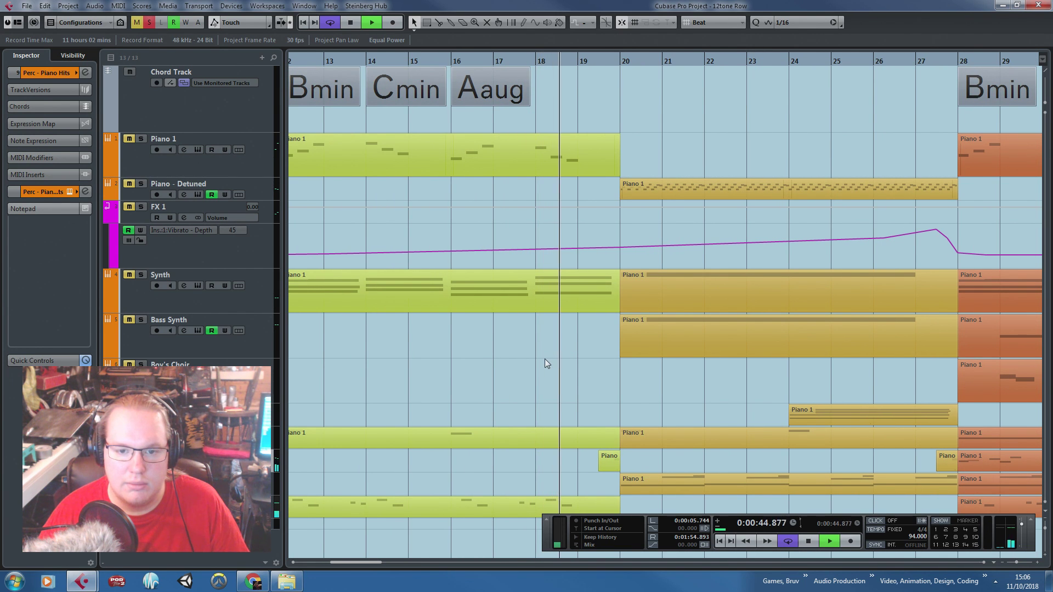
pyautogui.scroll(-2, 545, 362)
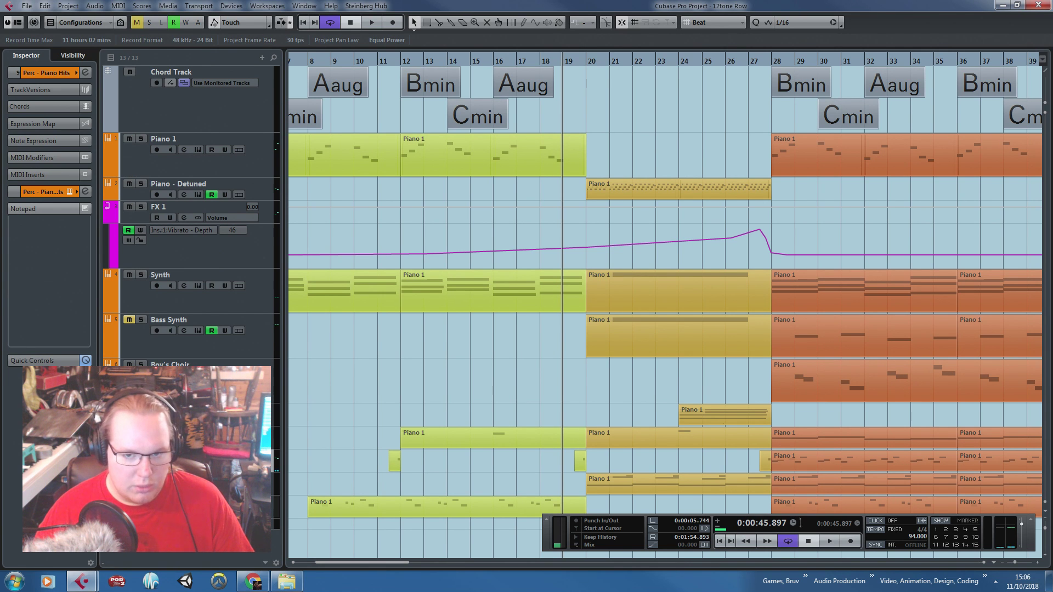
# Audition the soloed Chopped Metal track from about bar 16 and inspect its Exo-Planetary Metal patch in Kontakt
pyautogui.click(492, 58)
pyautogui.press('space')
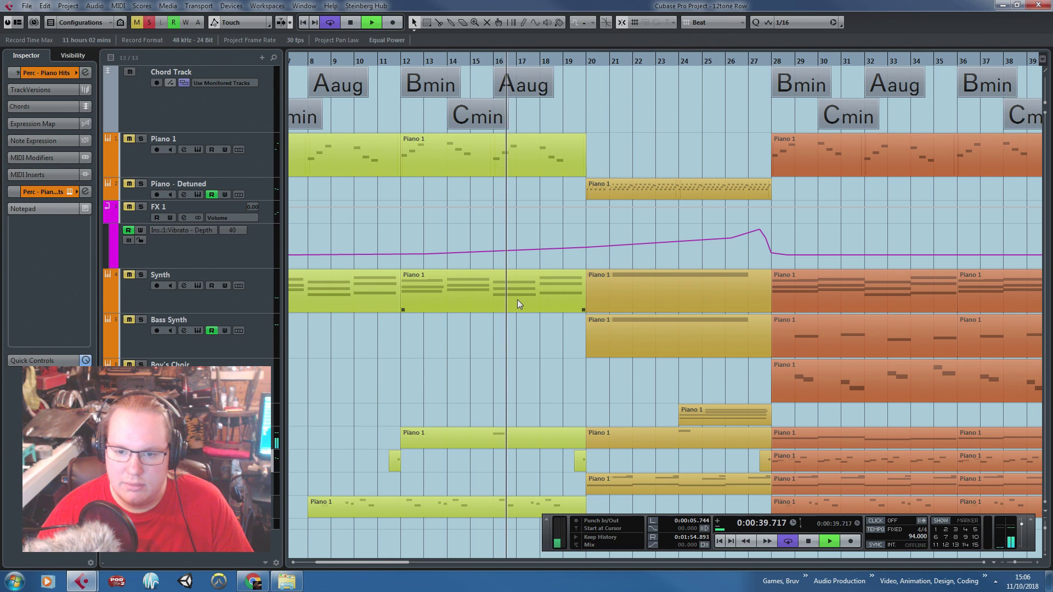
pyautogui.press('space')
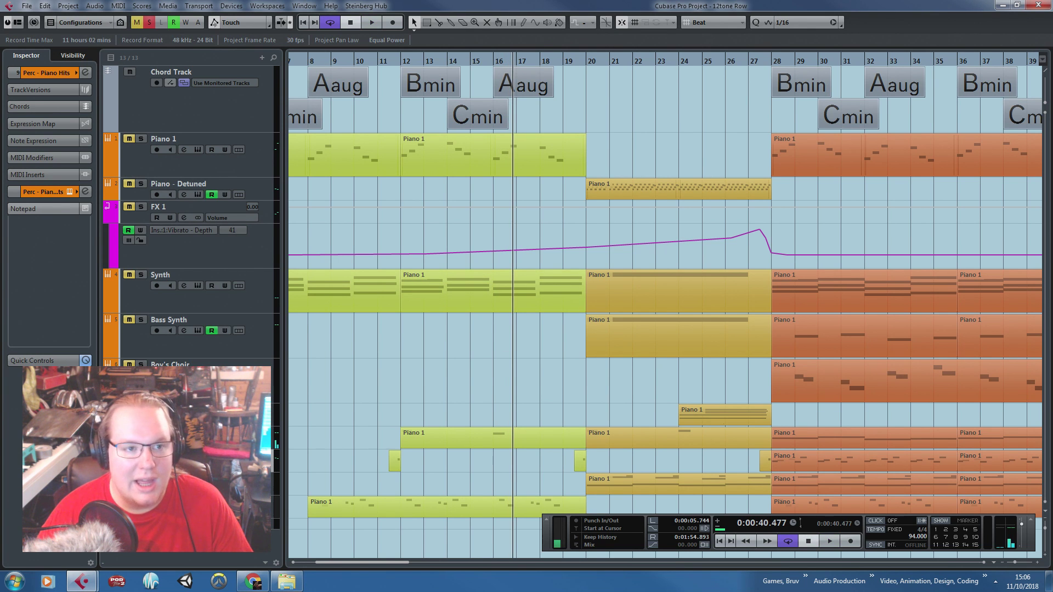
pyautogui.click(32, 74)
pyautogui.click(39, 180)
pyautogui.click(2, 239)
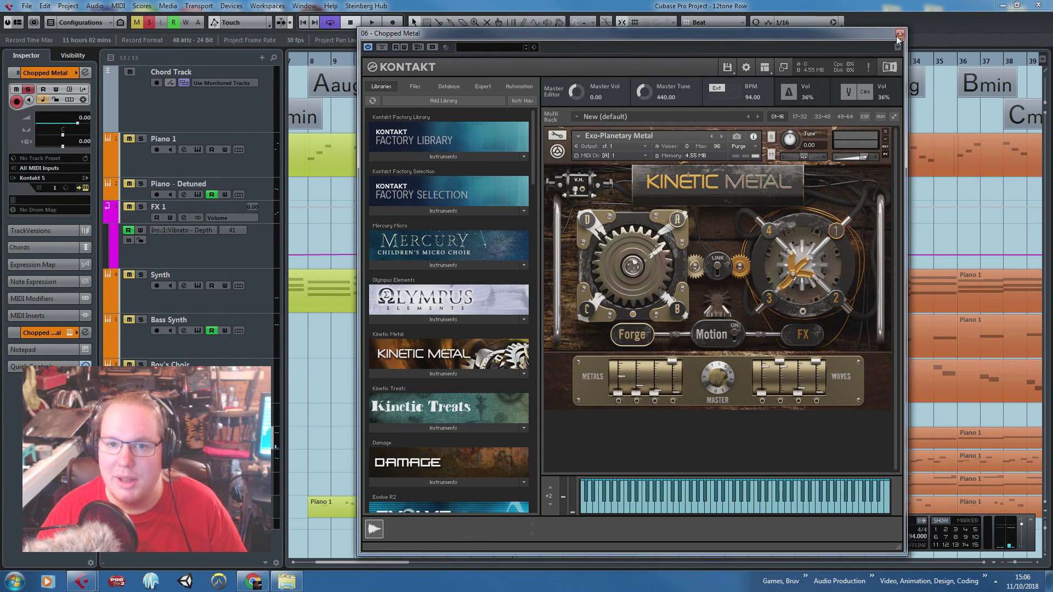
pyautogui.click(902, 32)
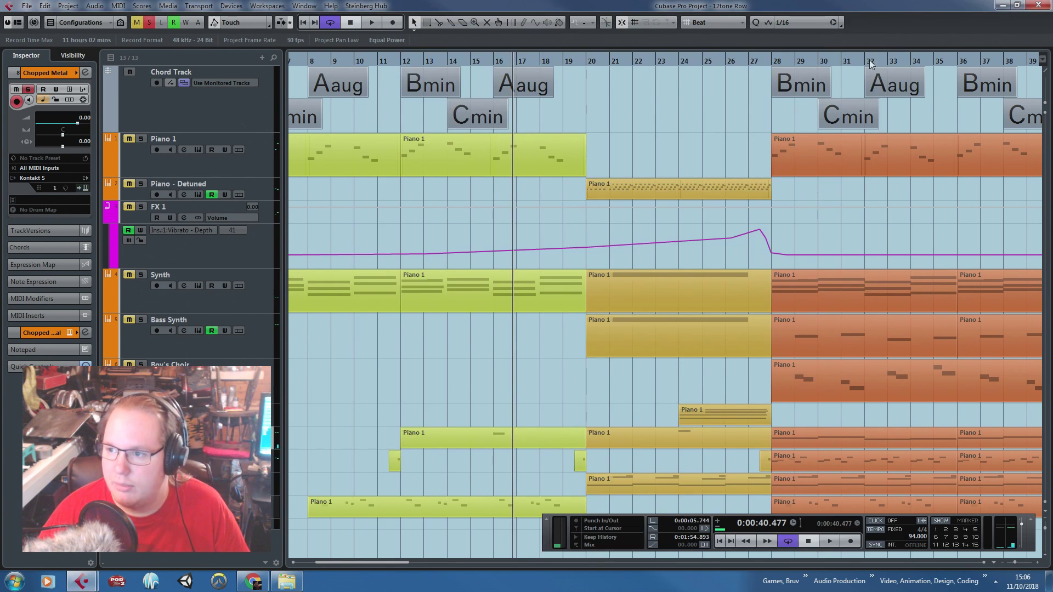
# Play the soloed Chopped Metal track from bar 28 through about bar 33 and stop playback
pyautogui.hotkey('alt', 'Tab')
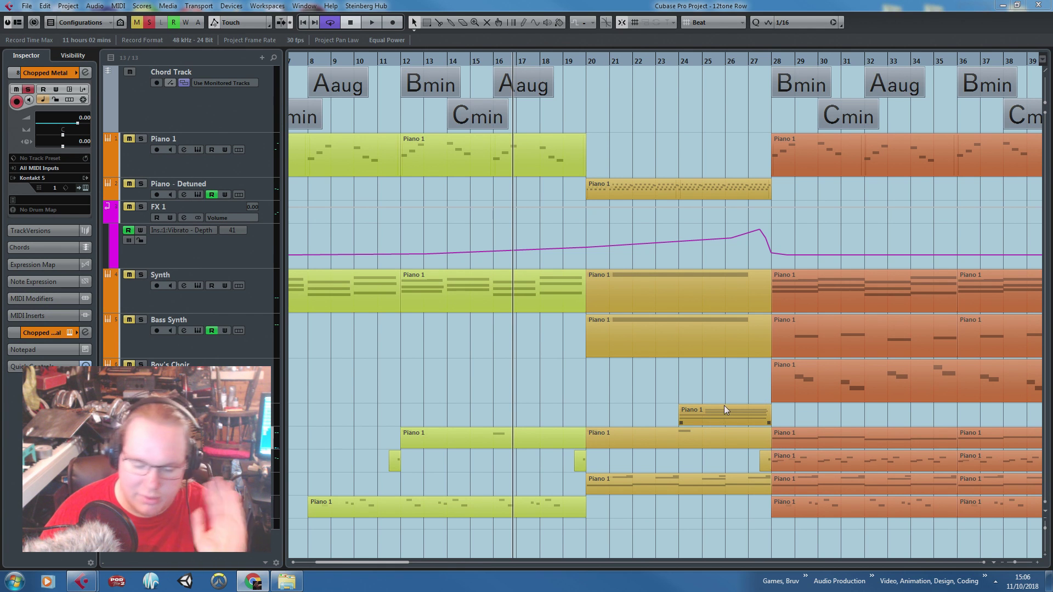
pyautogui.moveTo(890, 419); pyautogui.dragTo(1041, 392)
pyautogui.click(630, 64)
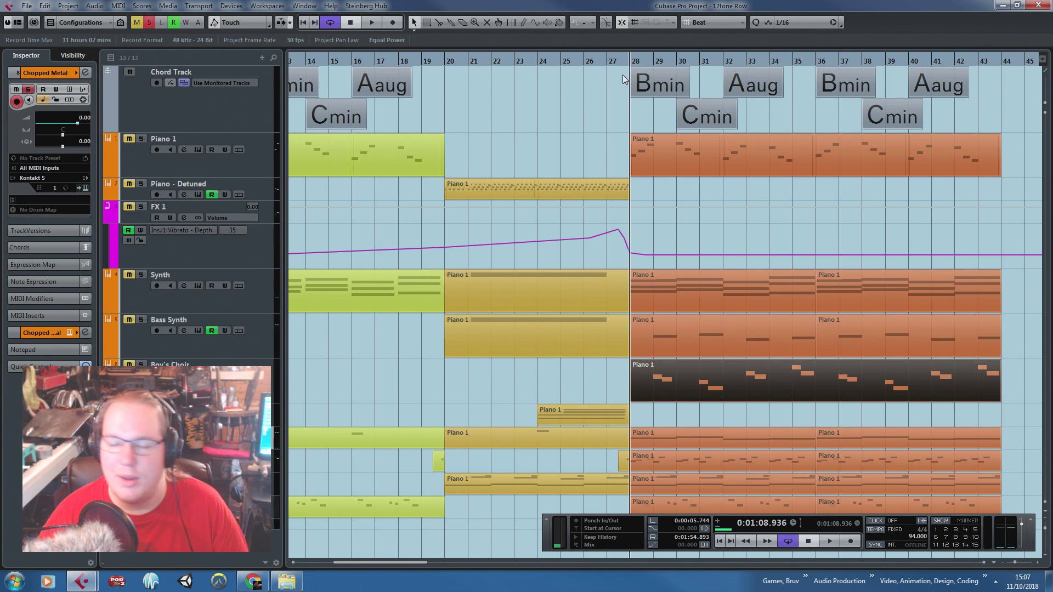
pyautogui.click(609, 64)
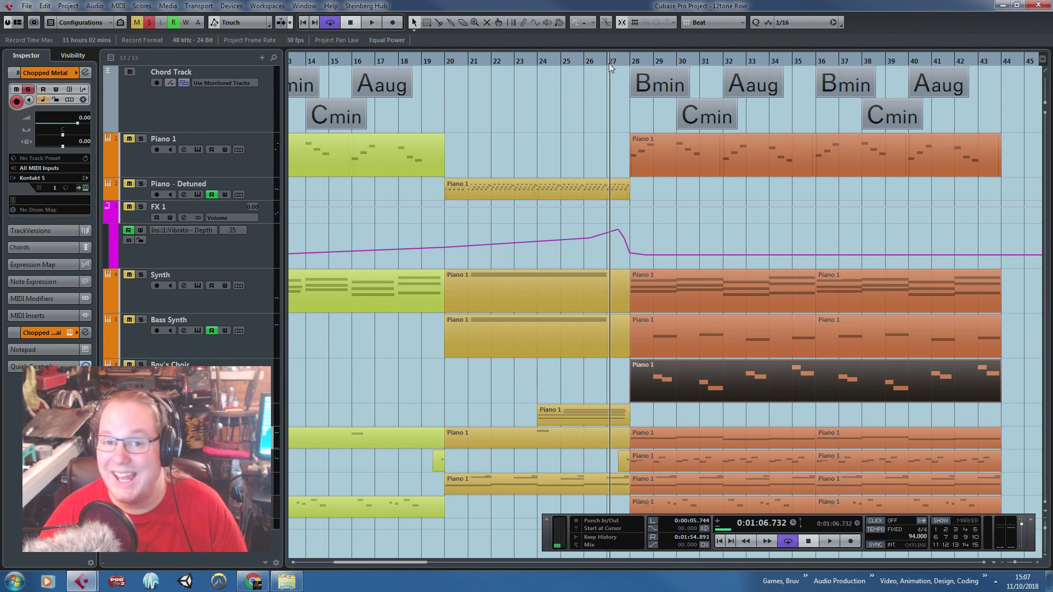
pyautogui.click(603, 386)
pyautogui.press('h')
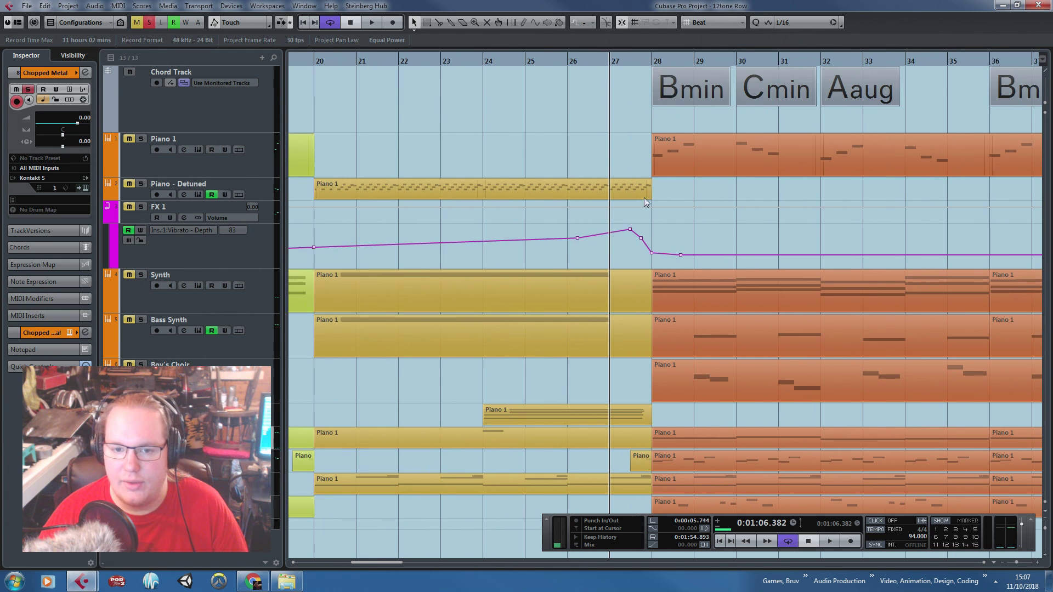
pyautogui.click(648, 59)
pyautogui.press('space')
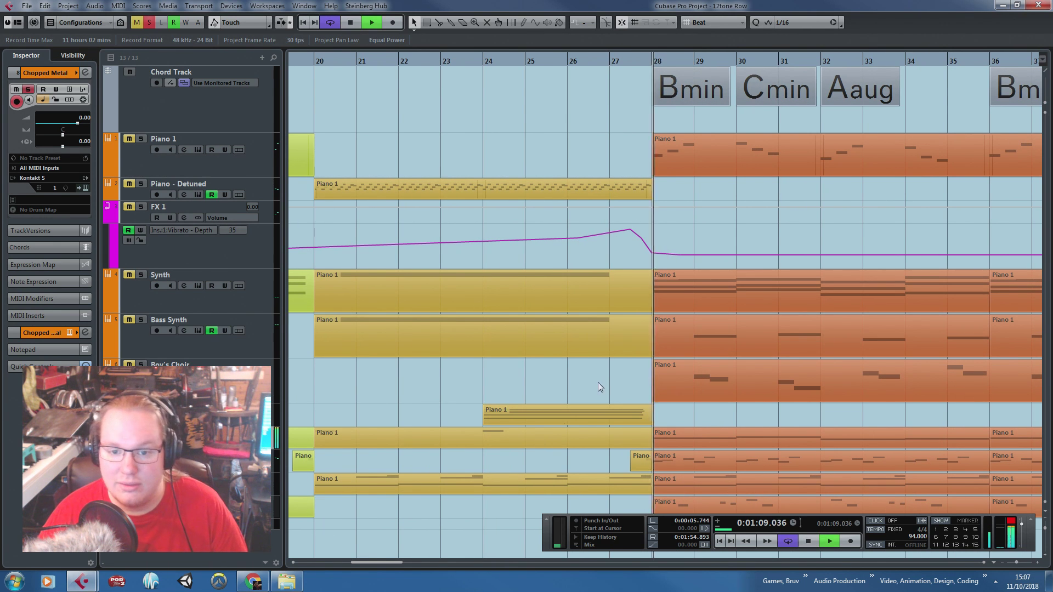
pyautogui.press('g')
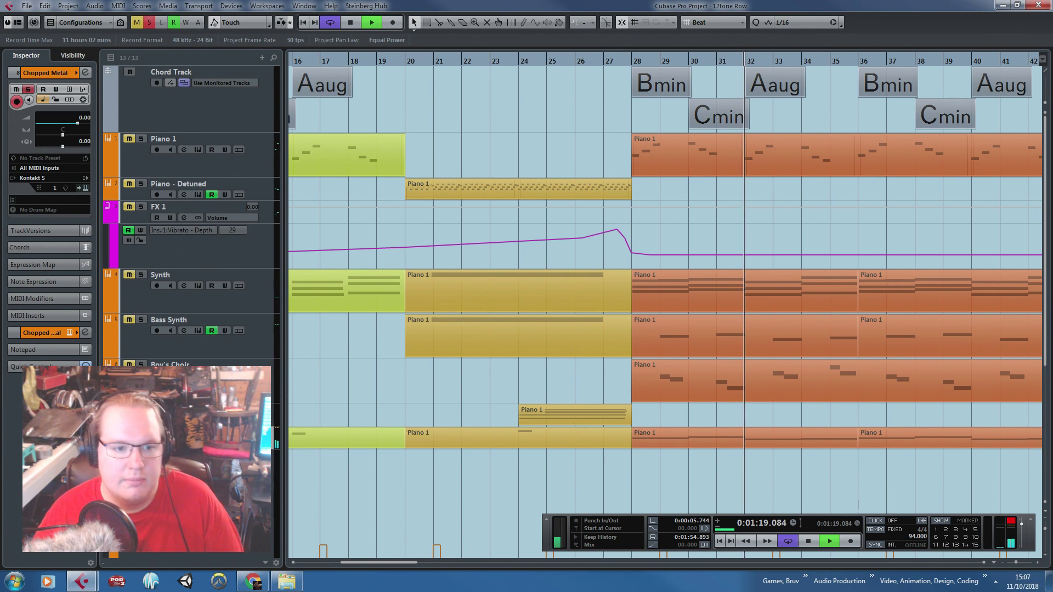
pyautogui.click(729, 300)
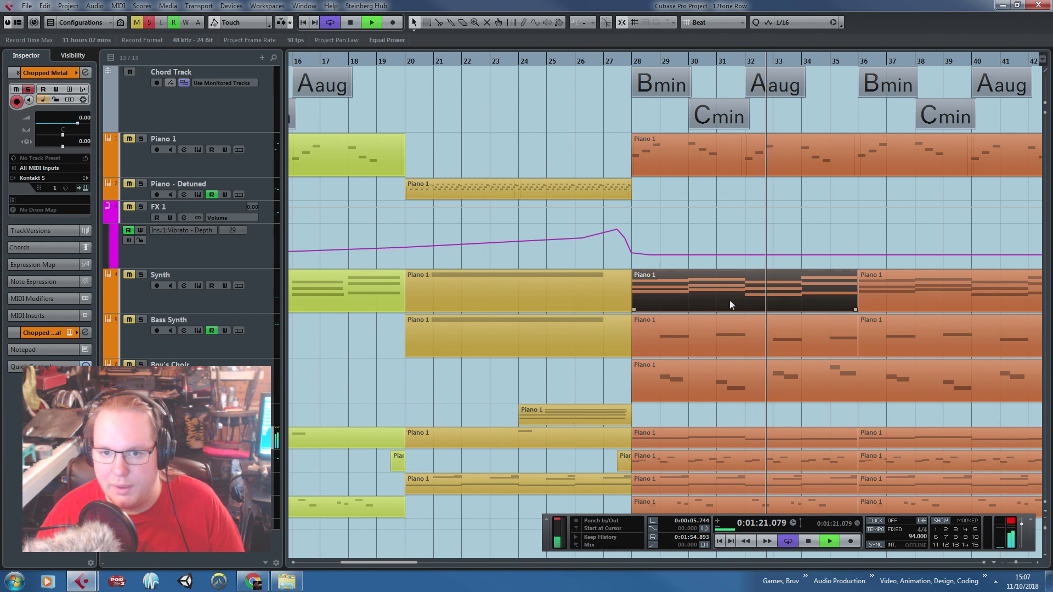
pyautogui.press('g')
pyautogui.press('space')
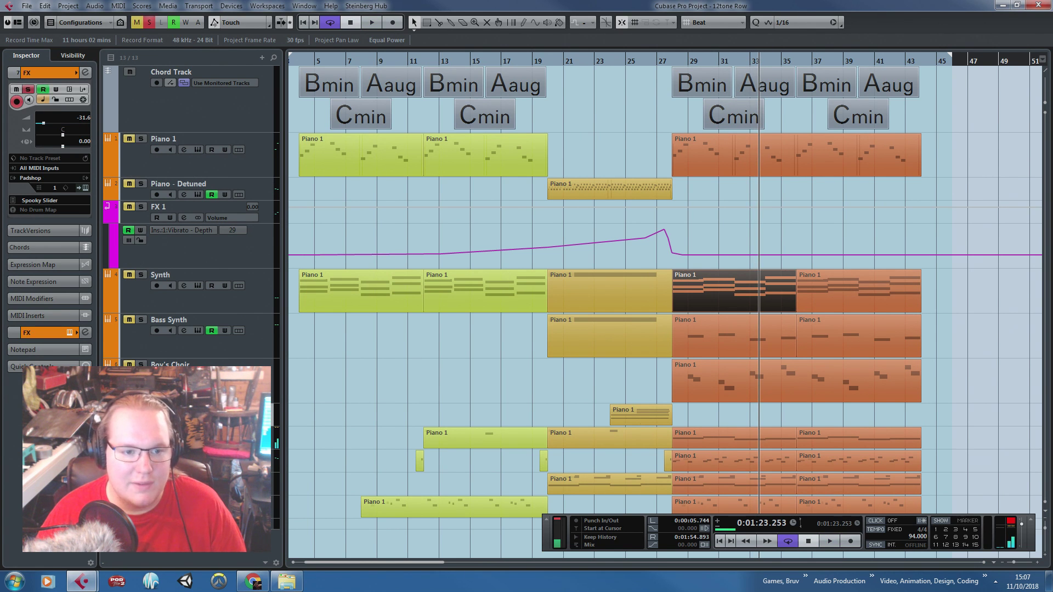
# Show the FX track's automation, audition the soloed track from bar 24 into bar 29, and hide the automation again
pyautogui.scroll(2, 638, 387)
pyautogui.click(107, 422)
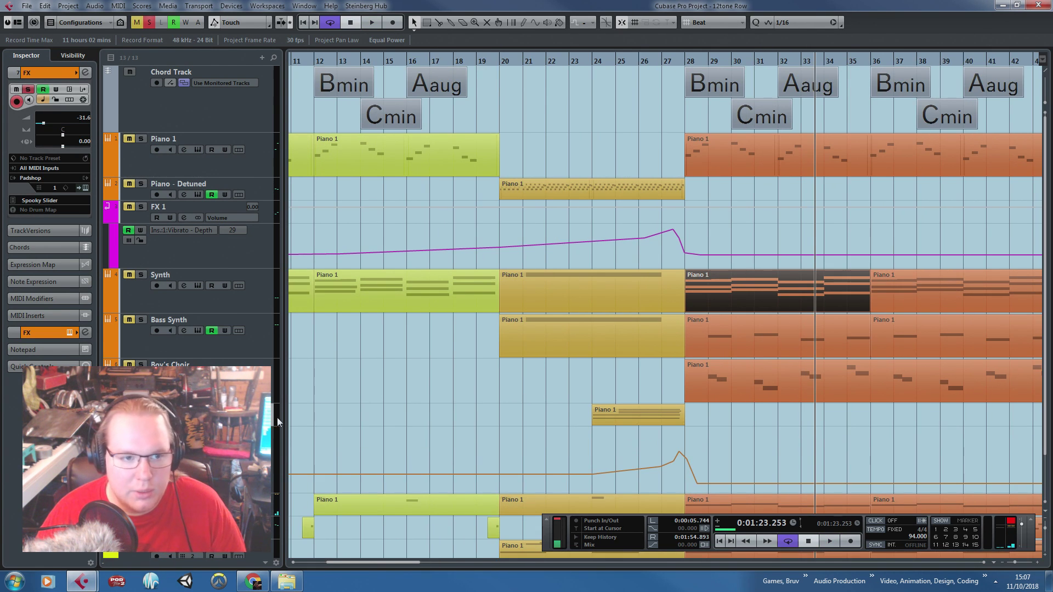
pyautogui.click(591, 64)
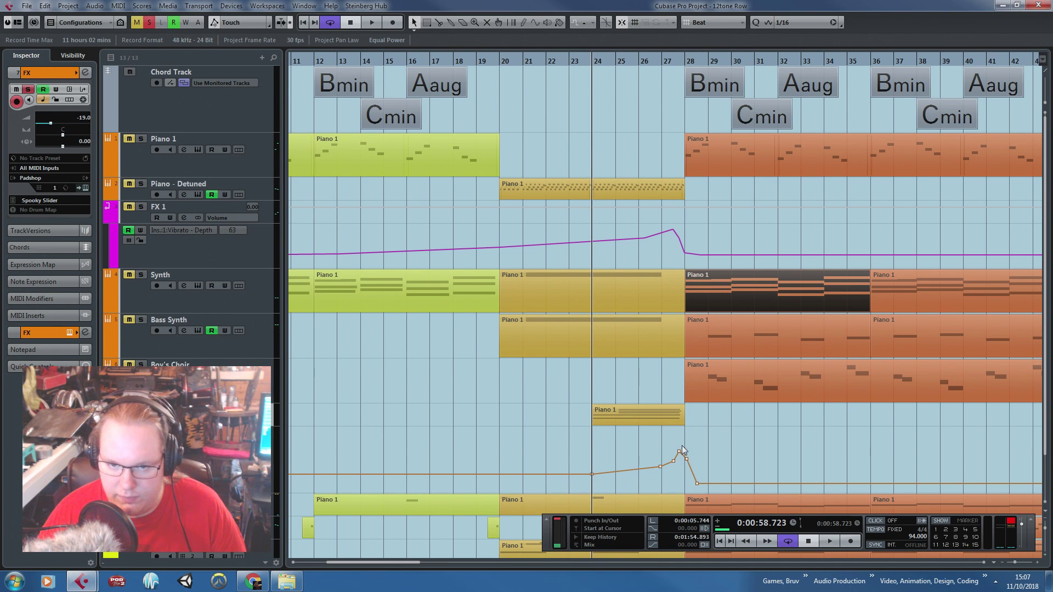
pyautogui.press('space')
pyautogui.scroll(1, 654, 448)
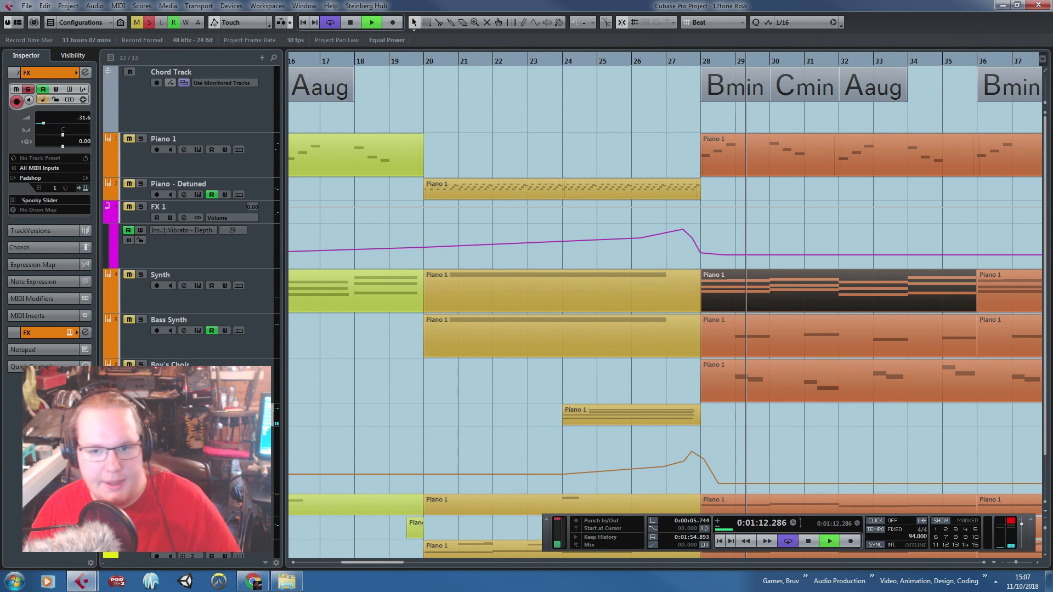
pyautogui.press('space')
pyautogui.click(106, 423)
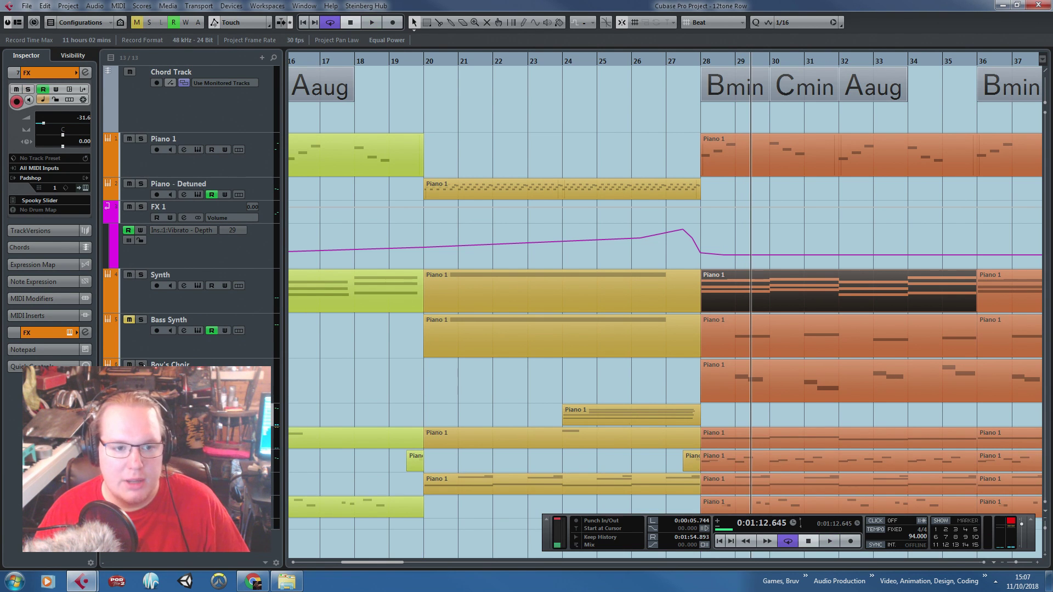
# Solo the Boy's Choir track and play it briefly from about bar 29
pyautogui.click(739, 59)
pyautogui.press('space')
pyautogui.scroll(1, 759, 268)
pyautogui.scroll(-1, 718, 267)
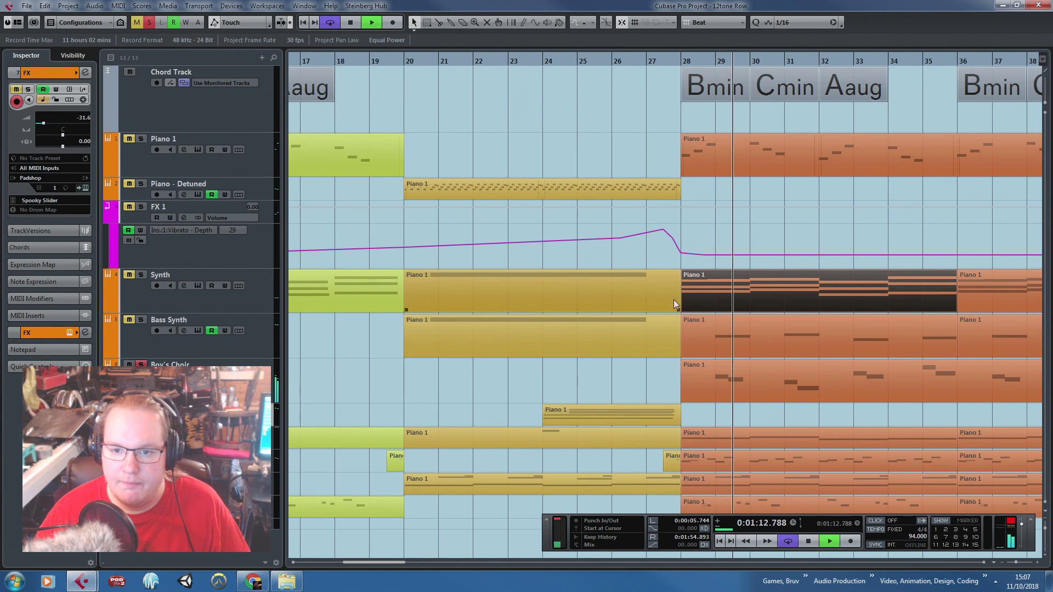
pyautogui.scroll(-3, 676, 322)
pyautogui.press('space')
pyautogui.scroll(1, 746, 366)
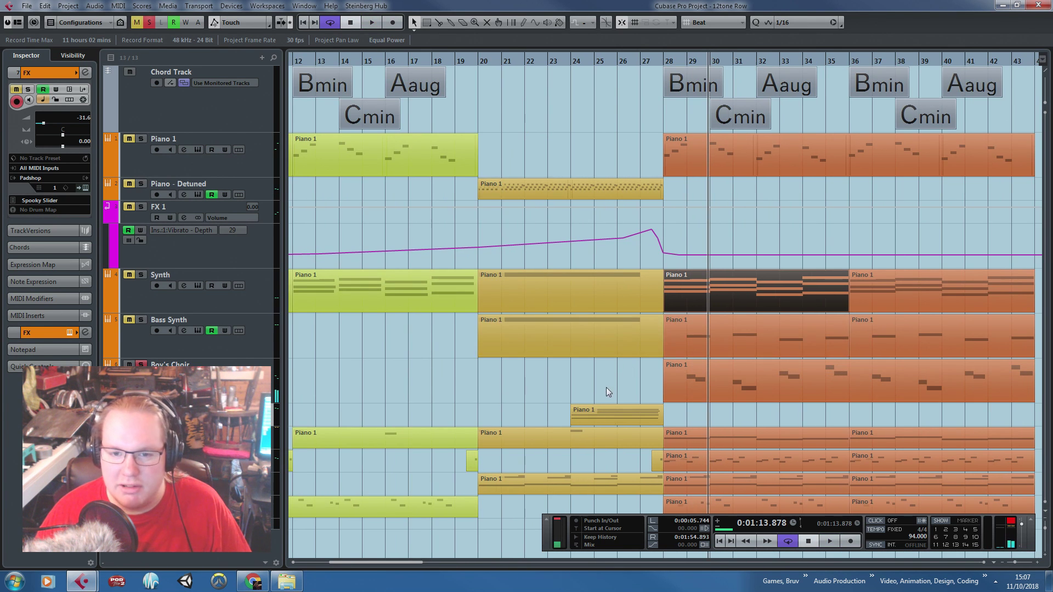
# Open the Boy's Choir part that starts at bar 28 in the Key Editor
pyautogui.click(607, 384)
pyautogui.click(749, 60)
pyautogui.click(739, 369)
pyautogui.scroll(3, 742, 377)
pyautogui.doubleClick(743, 377)
pyautogui.scroll(-3, 743, 373)
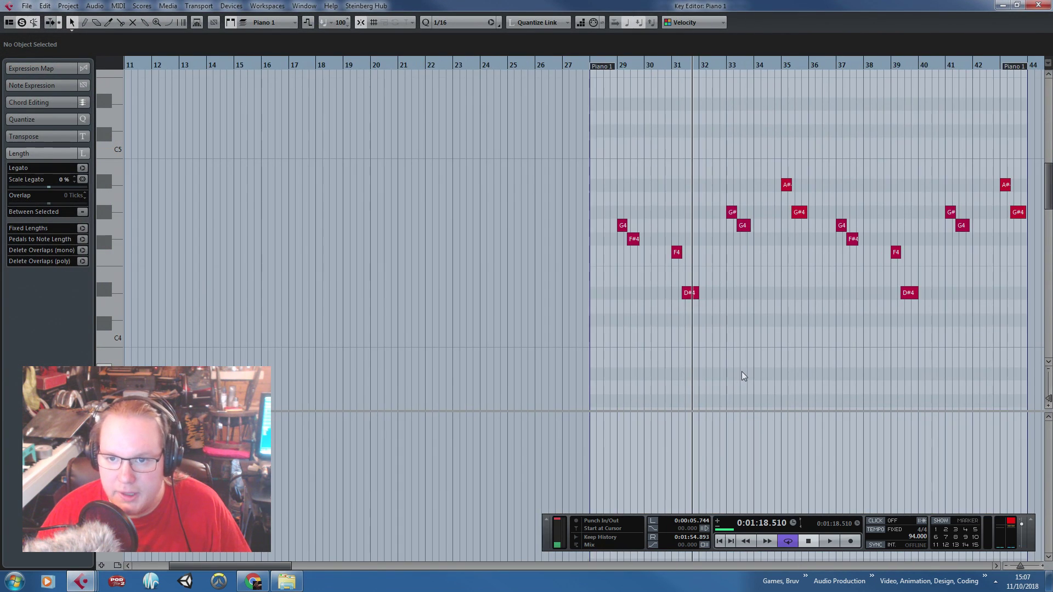
# Audition the Boy's Choir note pairs at bars 29, 31, 33 and 35, and close the Key Editor
pyautogui.hscroll(5, 740, 371)
pyautogui.click(318, 66)
pyautogui.press('space')
pyautogui.scroll(3, 343, 146)
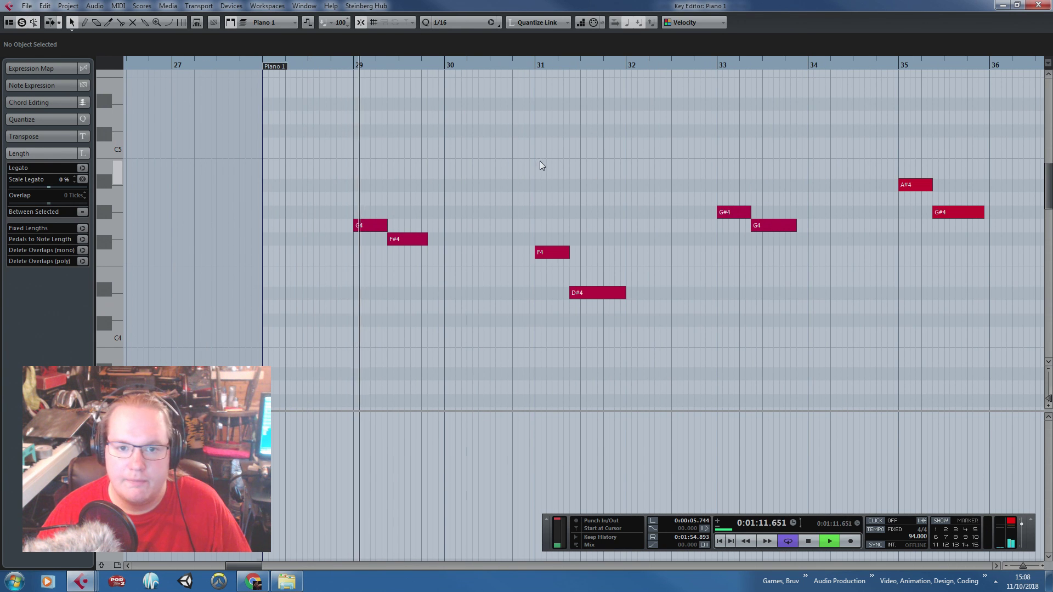
pyautogui.click(541, 65)
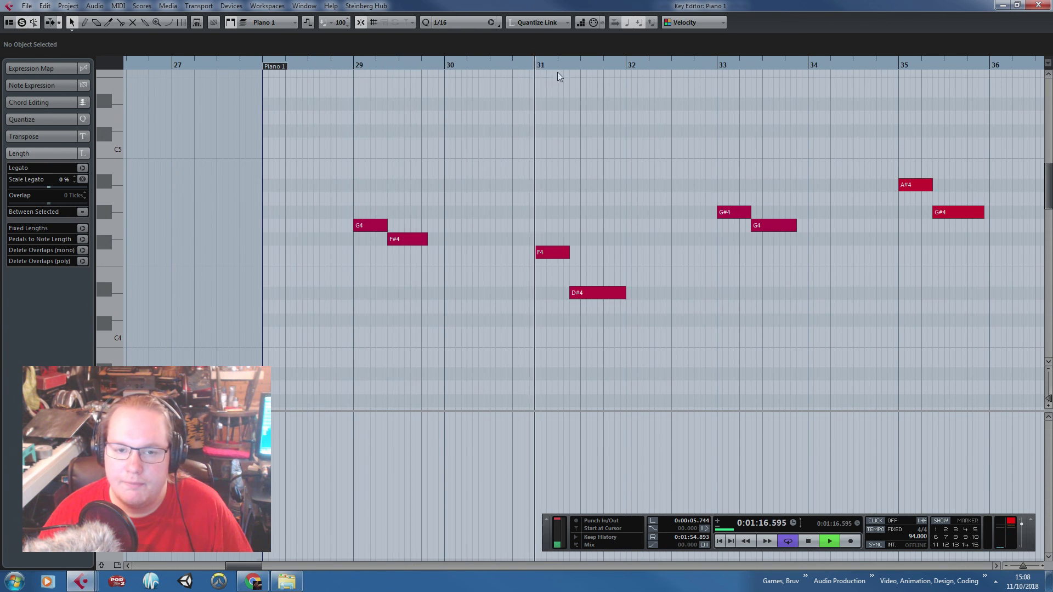
pyautogui.click(710, 64)
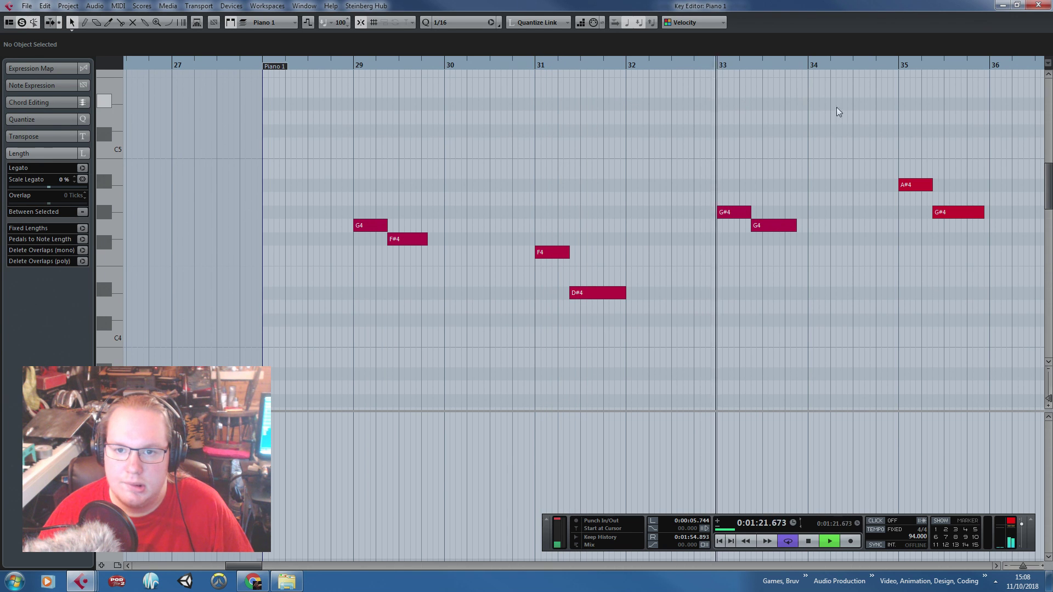
pyautogui.click(898, 63)
pyautogui.keyDown('ctrl'); pyautogui.scroll(-2, 822, 208); pyautogui.keyUp('ctrl')
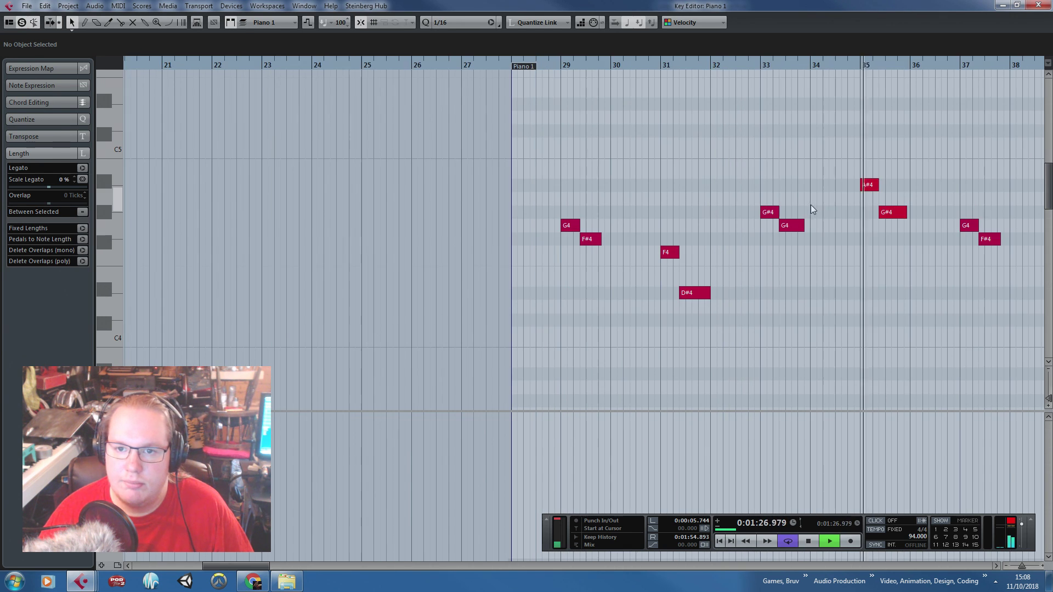
pyautogui.press('space')
pyautogui.click(1038, 5)
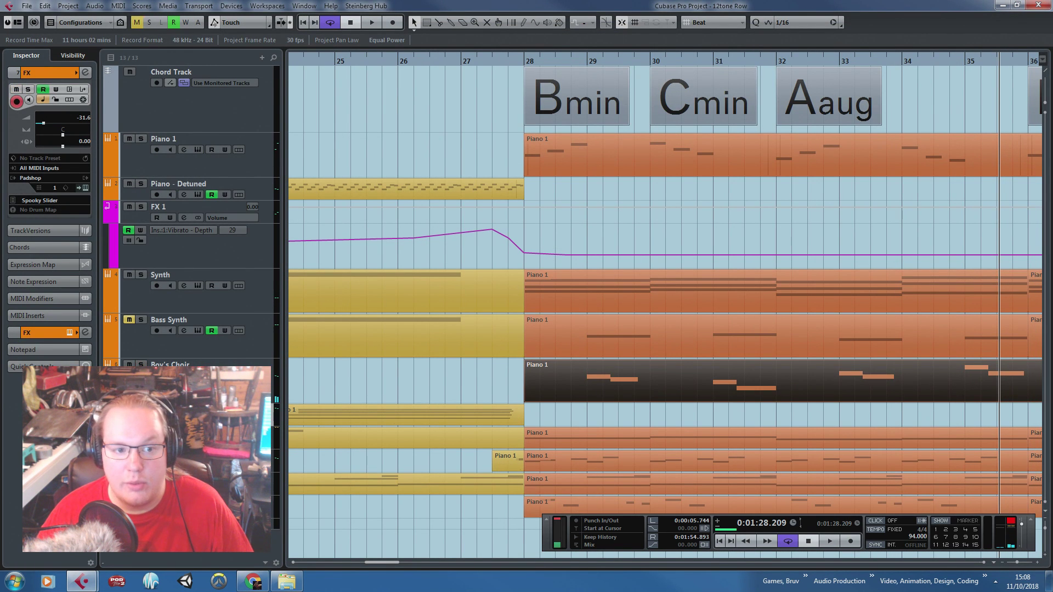
# Turn off the Boy's Choir solo, solo the Bass Synth track and play it briefly from about bar 19
pyautogui.click(141, 365)
pyautogui.keyDown('ctrl'); pyautogui.scroll(-4, 411, 358); pyautogui.keyUp('ctrl')
pyautogui.click(359, 387)
pyautogui.hscroll(-3, 358, 387)
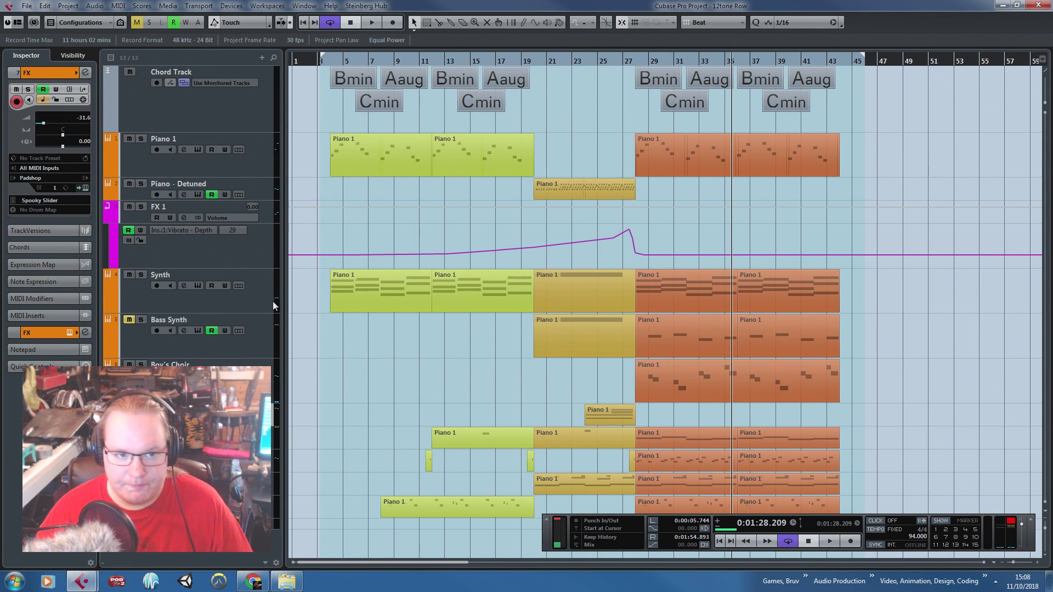
pyautogui.click(141, 320)
pyautogui.click(522, 64)
pyautogui.press('space')
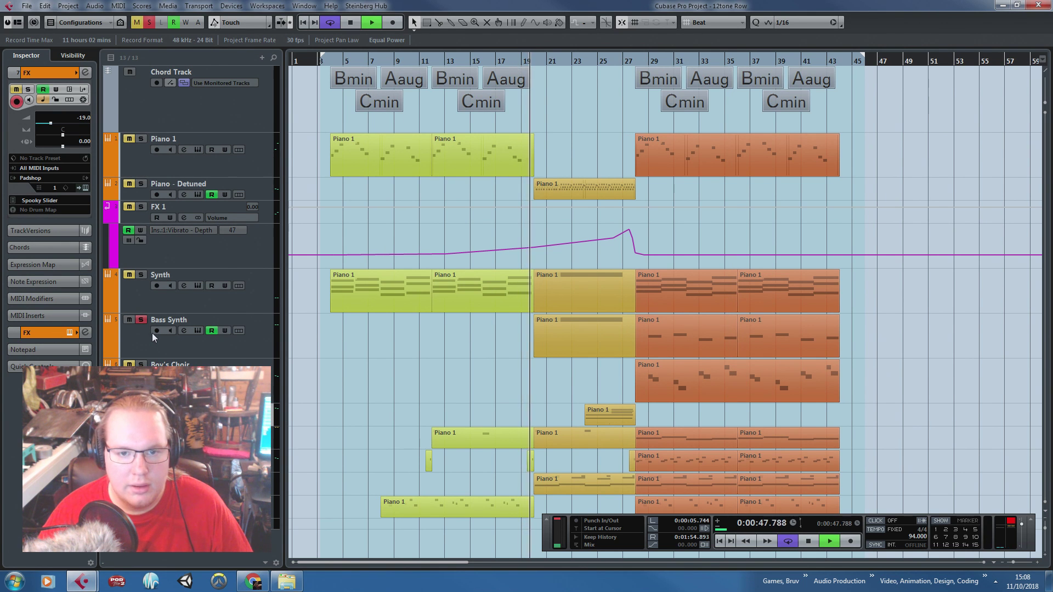
pyautogui.click(138, 338)
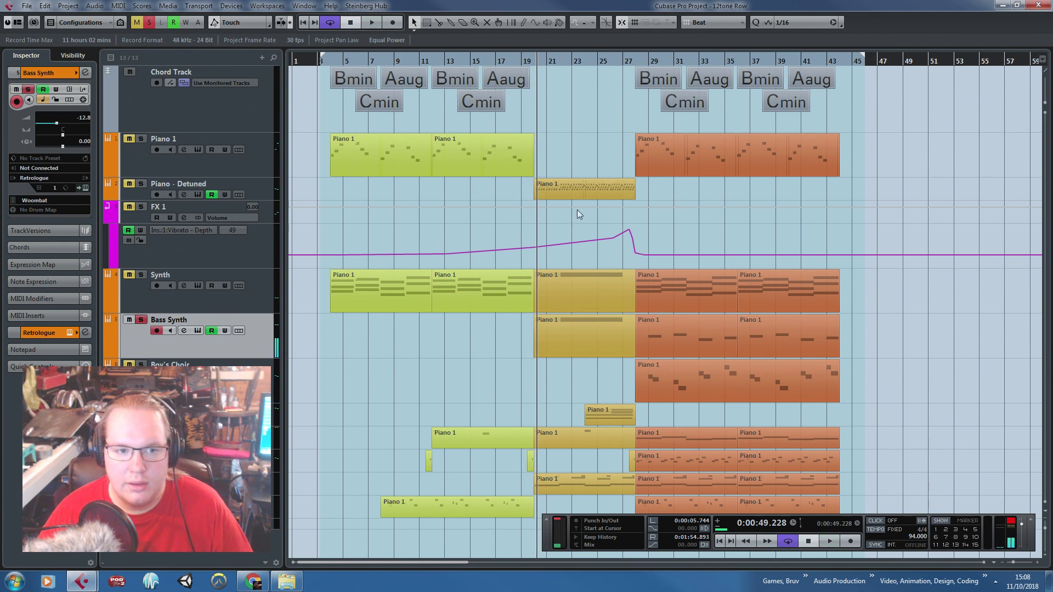
# Turn off the Bass Synth solo, mute that track and play the arrangement briefly from about bar 15
pyautogui.moveTo(637, 58); pyautogui.dragTo(594, 380)
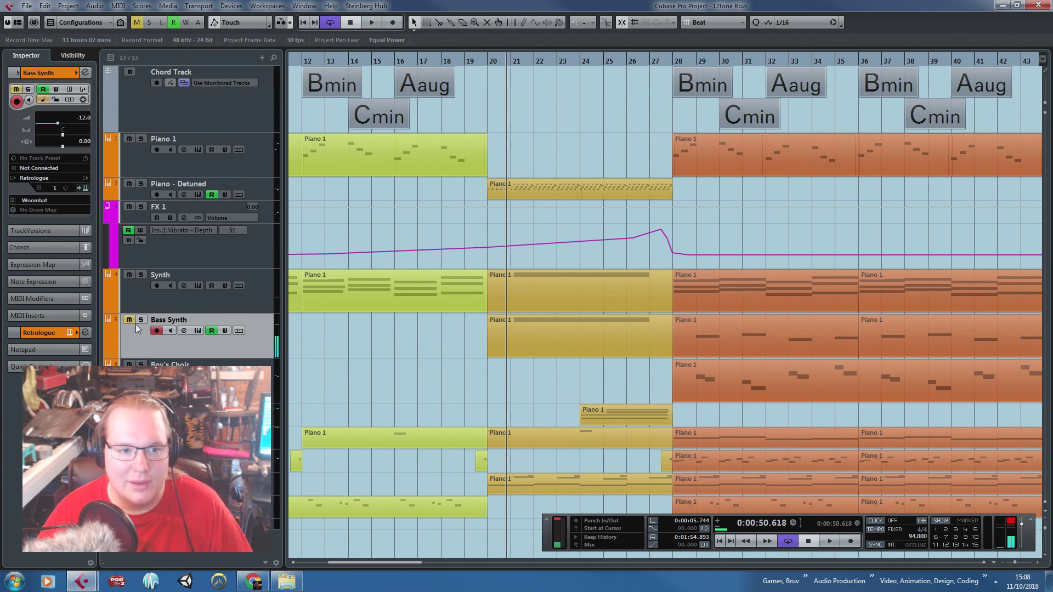
pyautogui.click(383, 70)
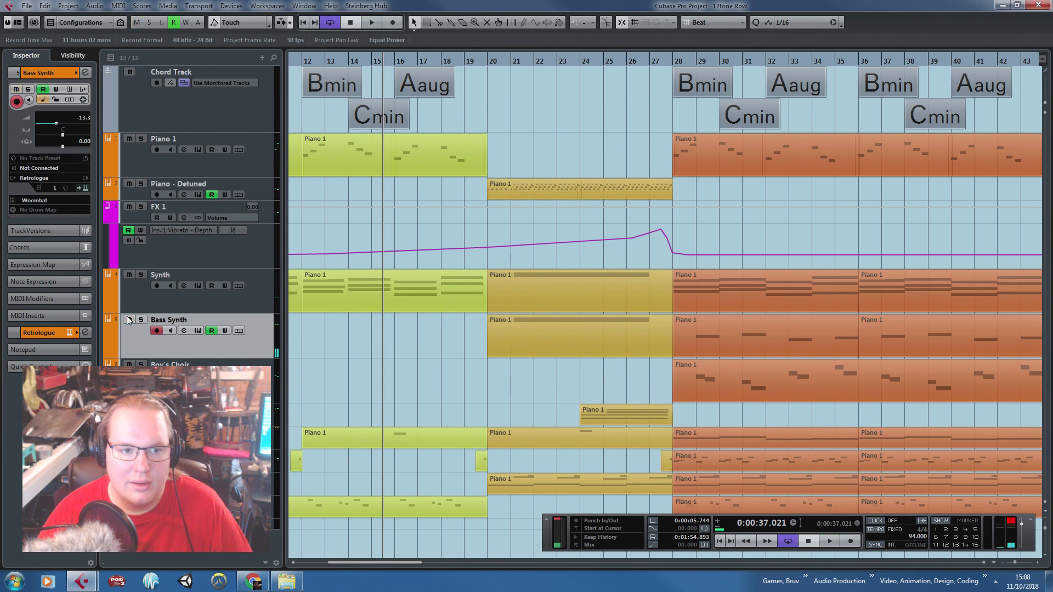
pyautogui.press('space')
pyautogui.click(129, 320)
pyautogui.click(130, 319)
pyautogui.click(141, 320)
pyautogui.click(130, 319)
pyautogui.scroll(-3, 430, 386)
pyautogui.press('space')
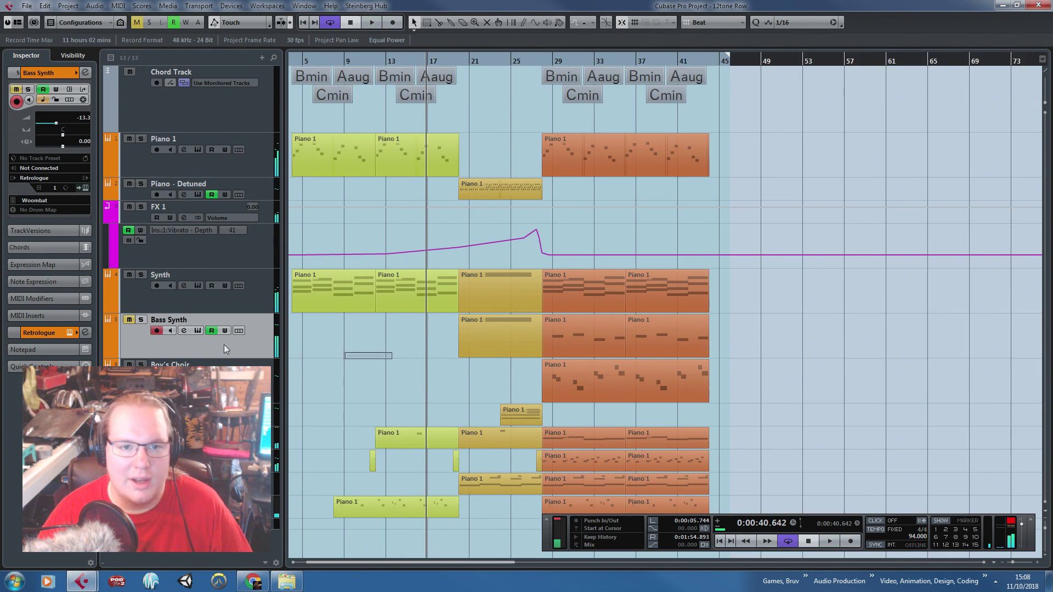
# Play the piece from about bar 3 with the Bass Synth muted and the transport bar hidden, and stop with the transport bar shown again
pyautogui.hscroll(-2, 323, 350)
pyautogui.click(320, 62)
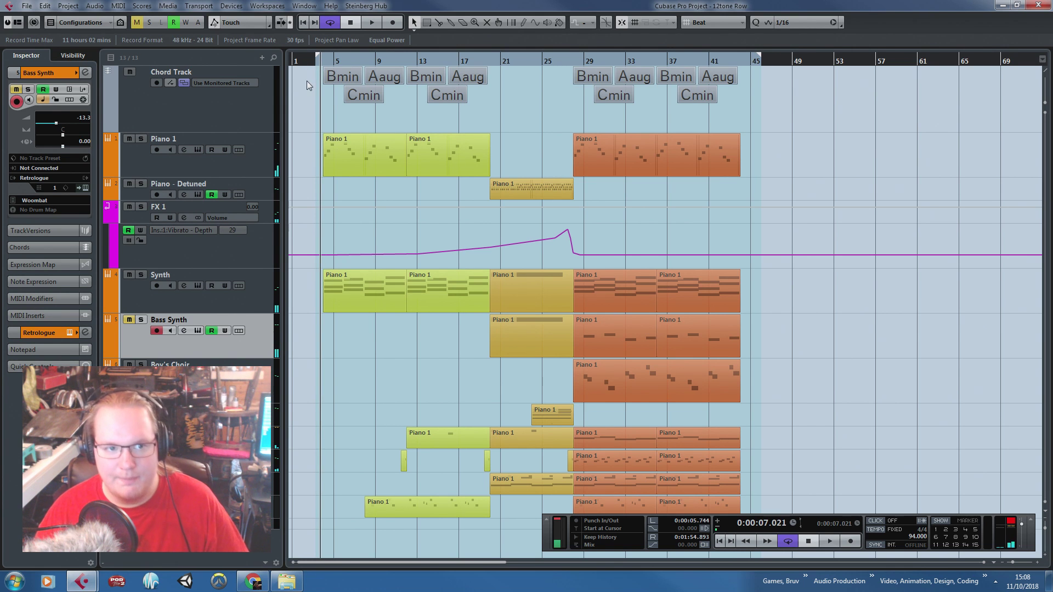
pyautogui.press('space')
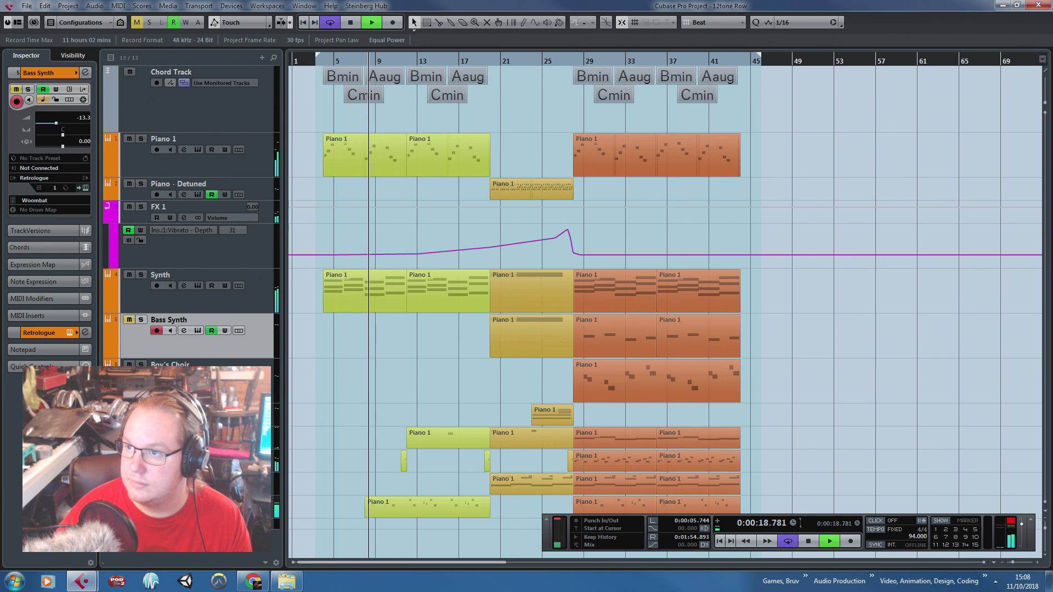
pyautogui.press('F2')
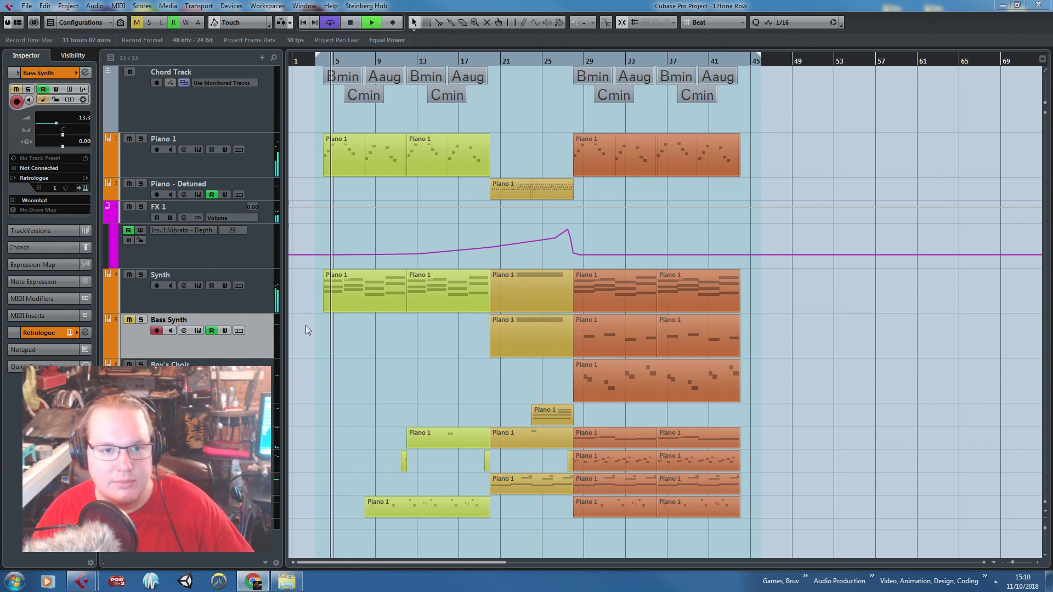
pyautogui.press('F2')
pyautogui.press('space')
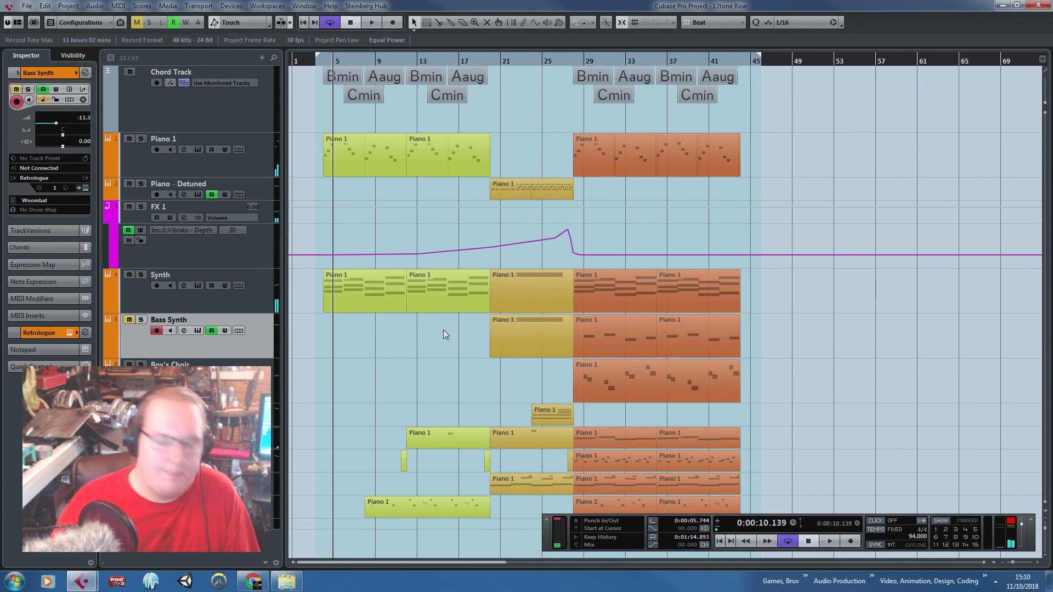
# Solo the Bass Synth track and play briefly from about bar 5
pyautogui.press('s')
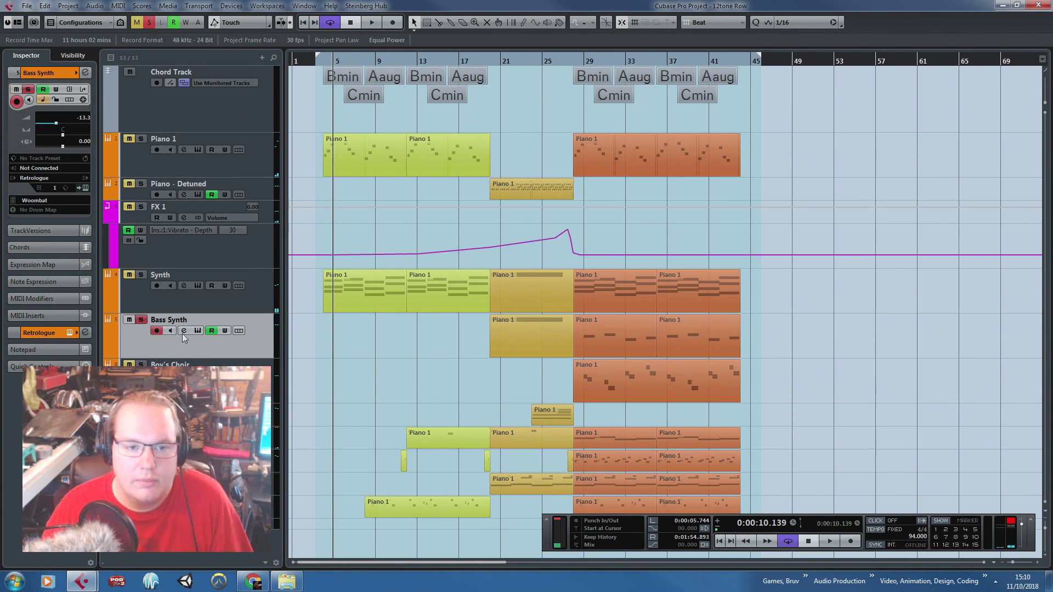
pyautogui.press('space')
pyautogui.press('space')
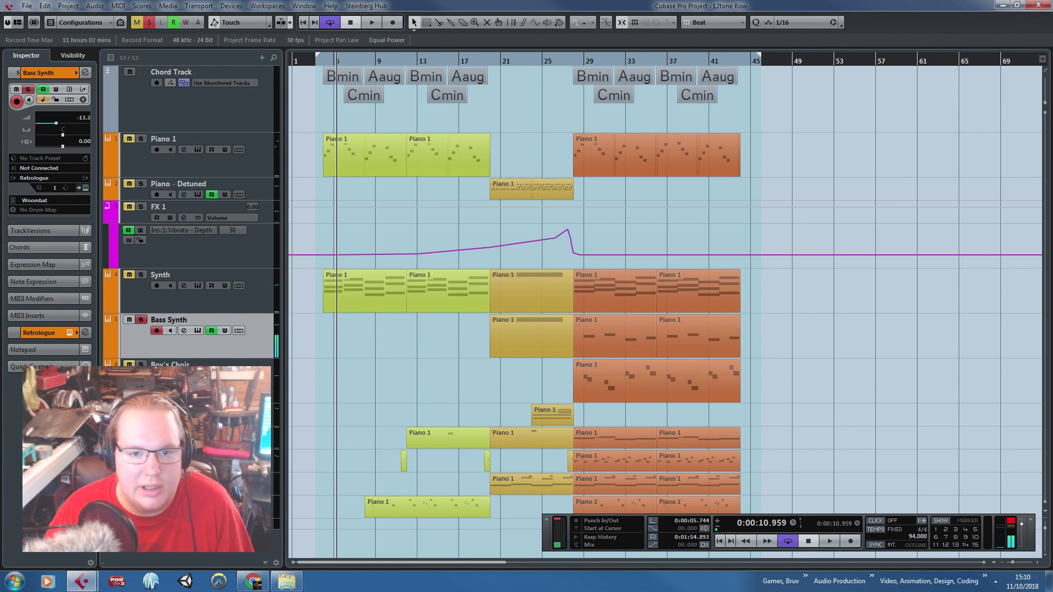
# Add one instrument track using the Native Instruments Massive synth
pyautogui.rightClick(259, 106)
pyautogui.moveTo(354, 110)
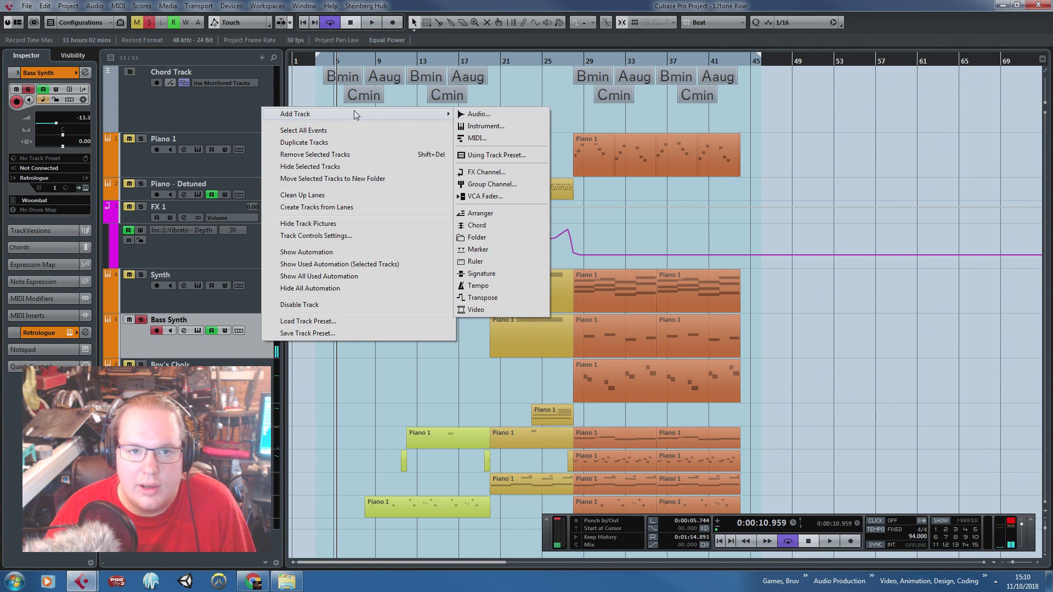
pyautogui.click(482, 126)
pyautogui.click(530, 307)
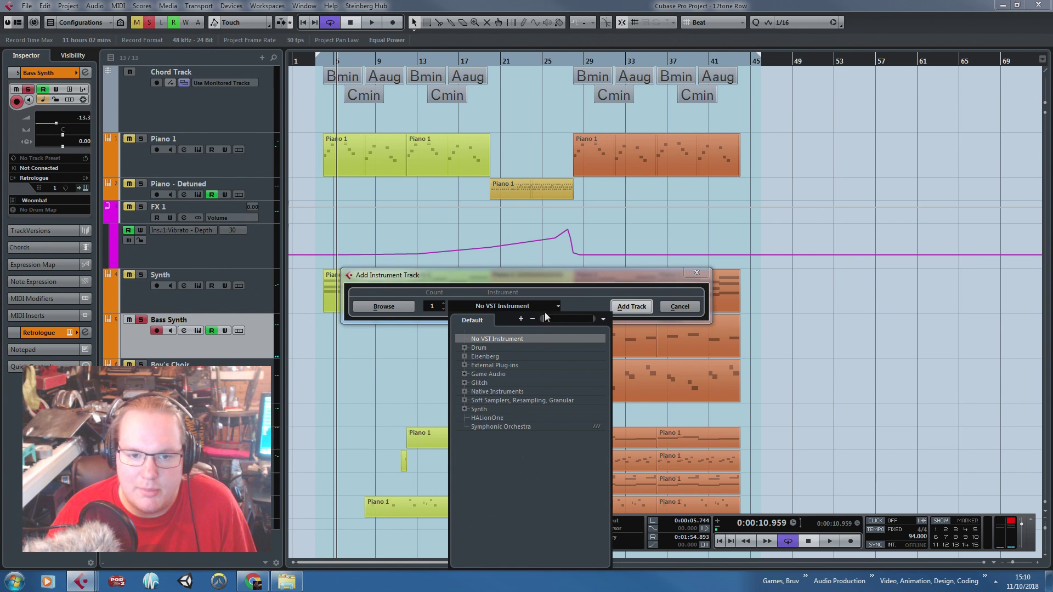
pyautogui.click(464, 392)
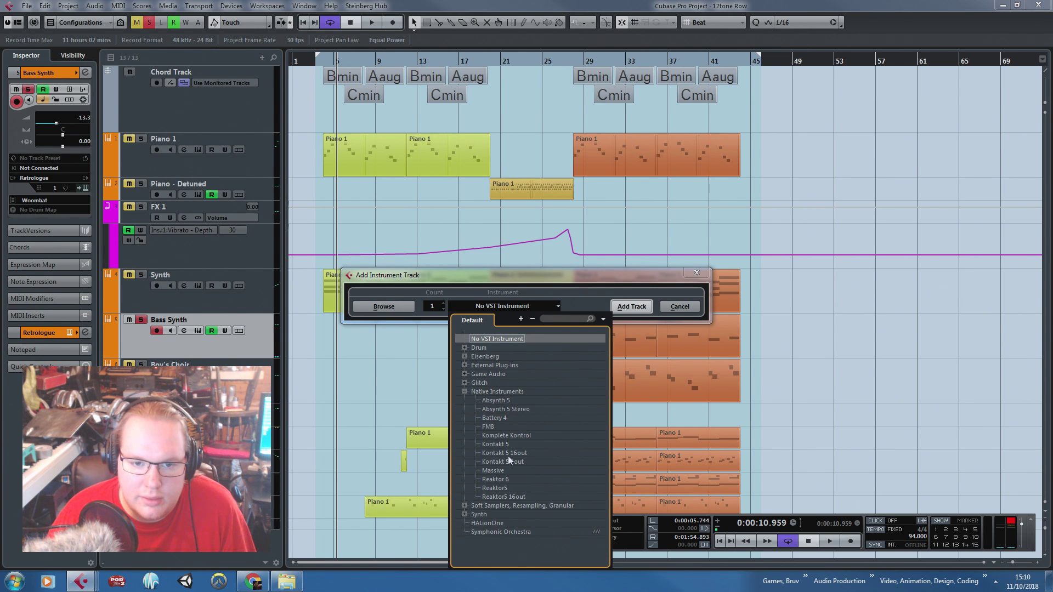
pyautogui.click(493, 471)
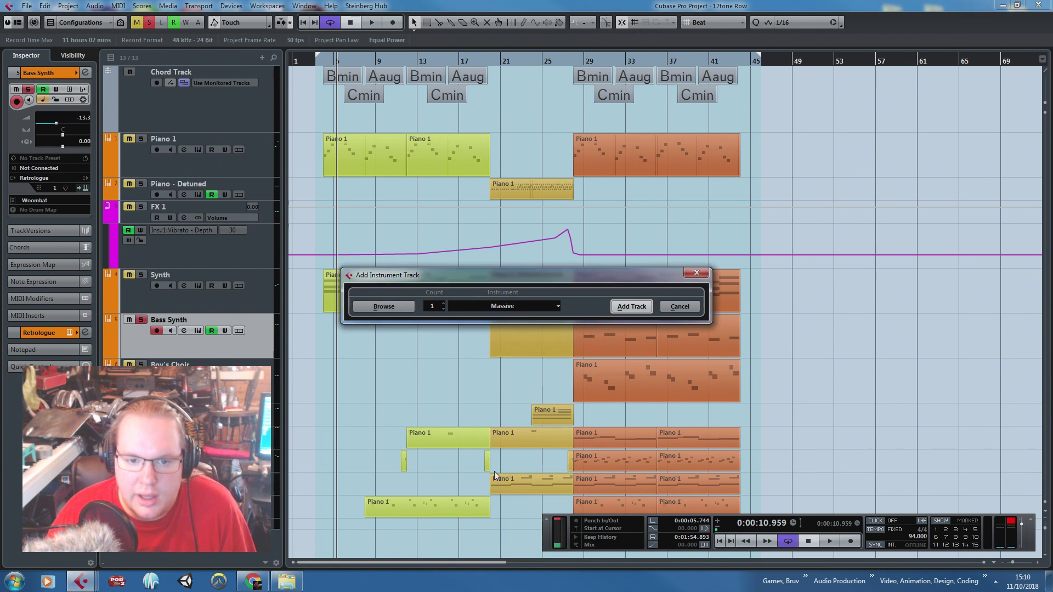
pyautogui.click(620, 308)
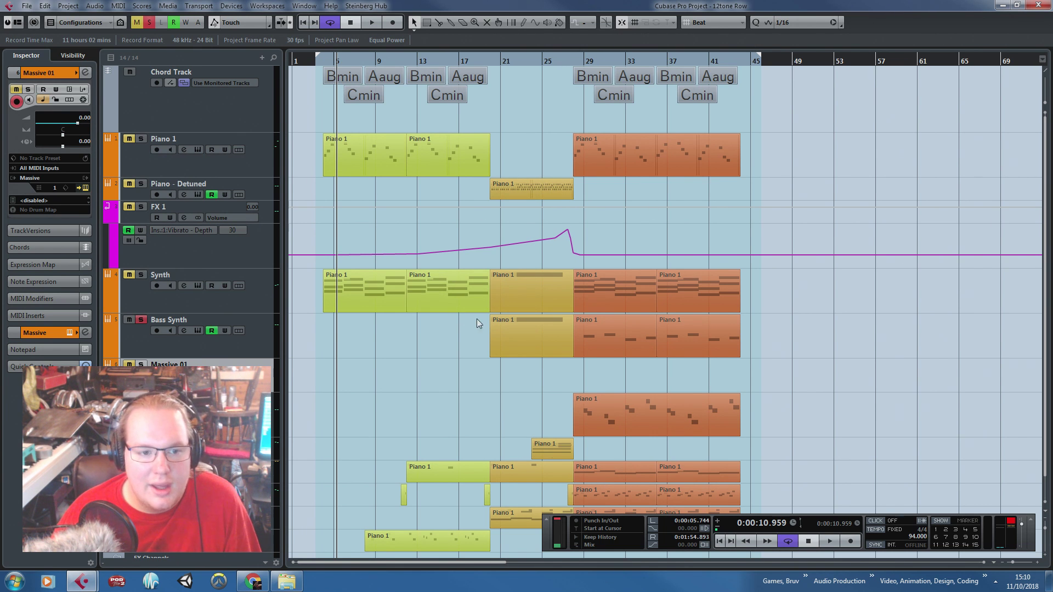
# Increase the height of the Massive 01 track and solo it alongside the Bass Synth
pyautogui.moveTo(186, 392); pyautogui.dragTo(187, 403)
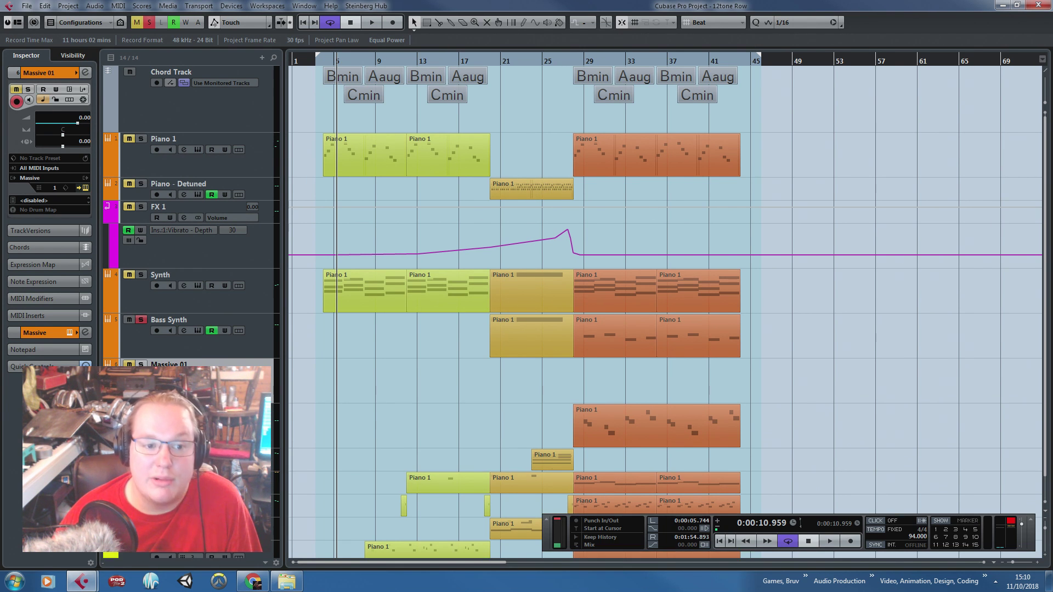
pyautogui.scroll(1, 422, 410)
pyautogui.moveTo(449, 414); pyautogui.dragTo(265, 409)
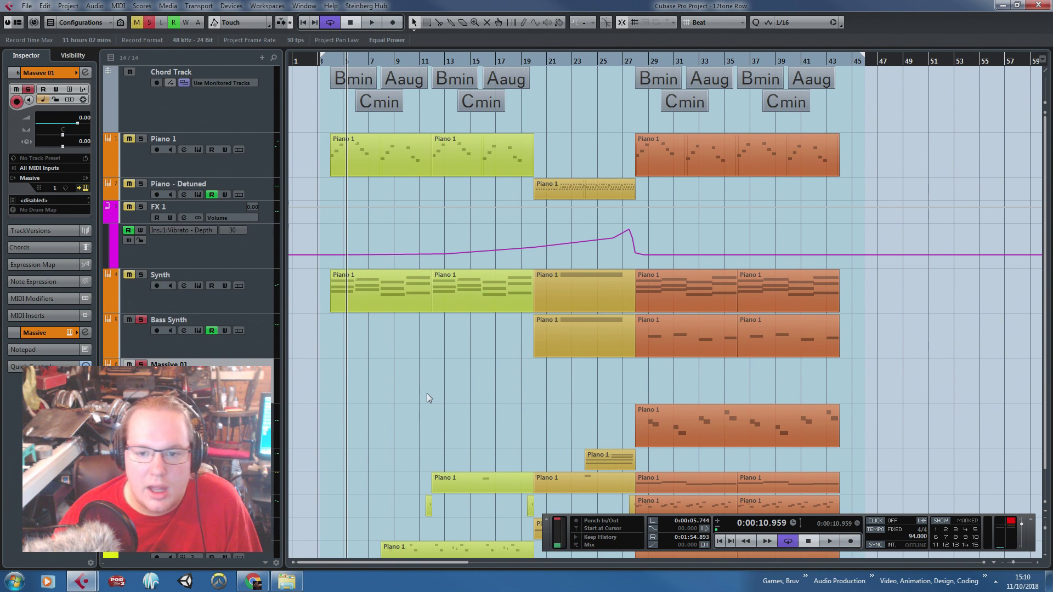
pyautogui.scroll(-1, 427, 396)
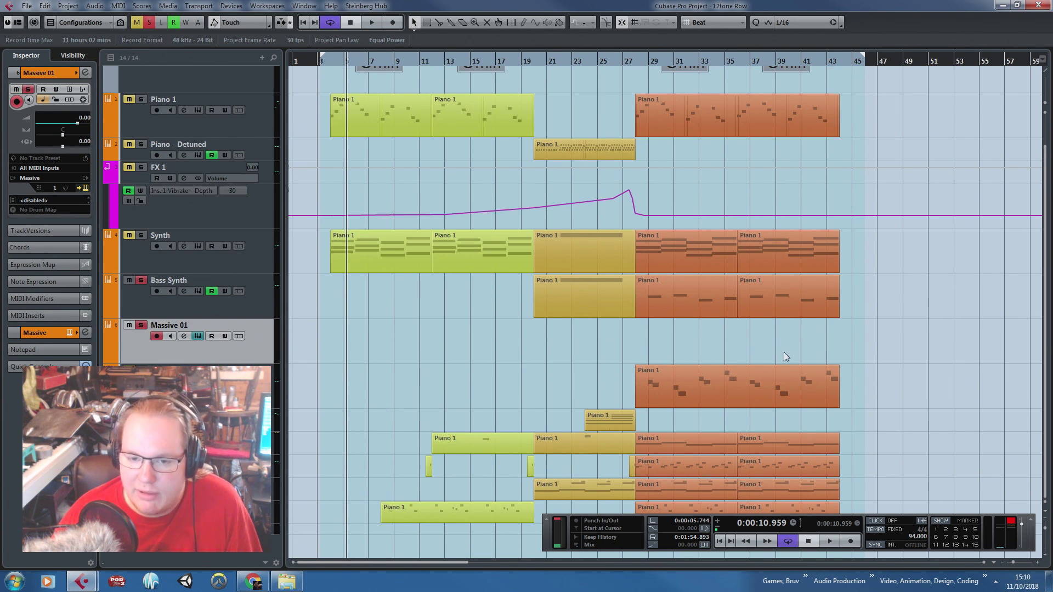
pyautogui.scroll(6, 743, 353)
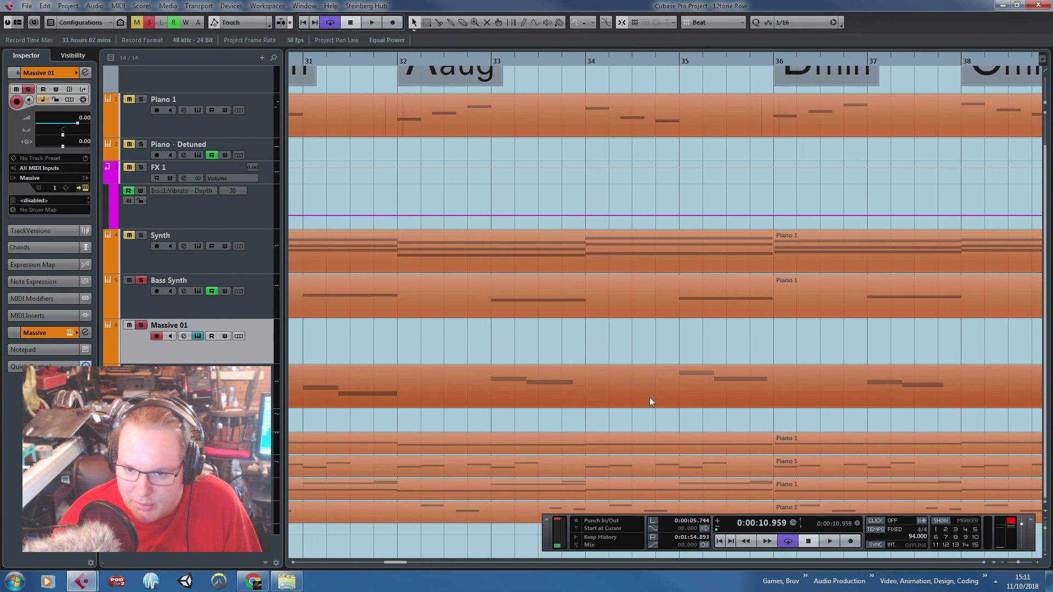
pyautogui.scroll(-6, 633, 406)
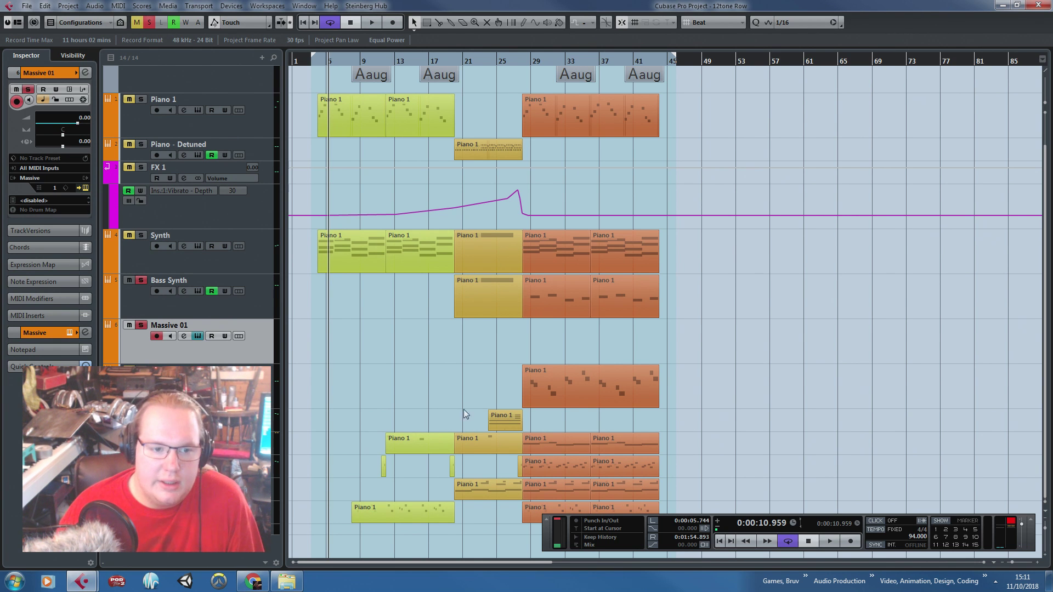
# Show the audio inserts of the Chopped Metal track
pyautogui.click(274, 421)
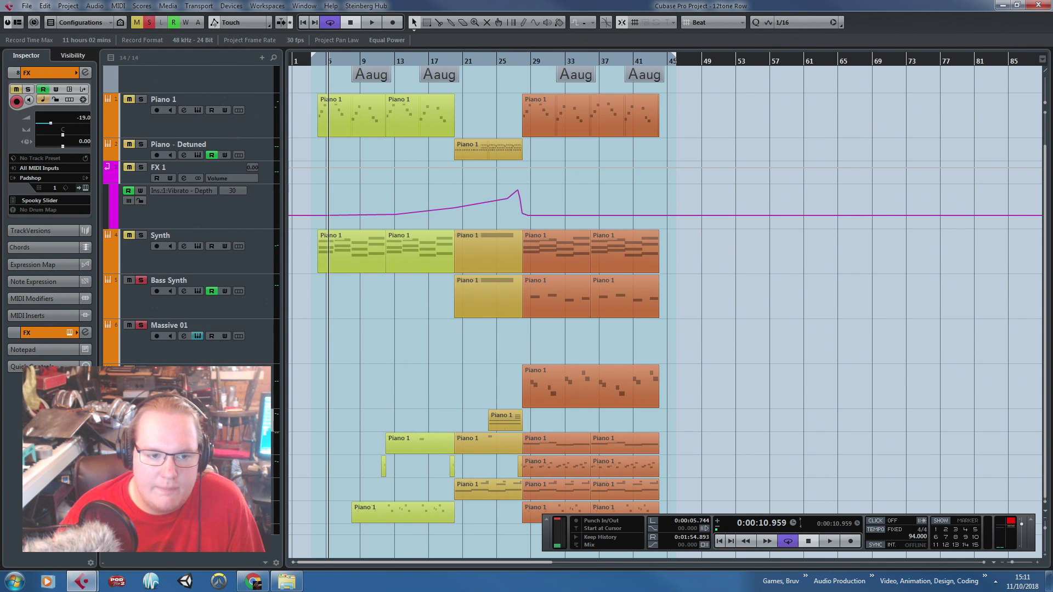
pyautogui.click(45, 335)
pyautogui.click(35, 212)
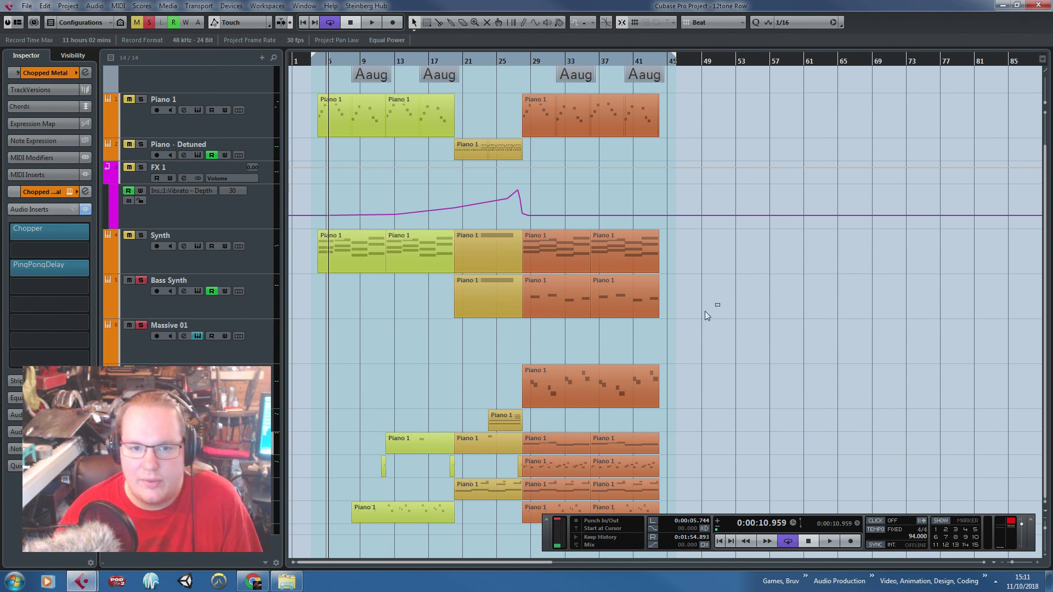
# Move the Bass Synth parts onto the Massive 01 track, play from about bar 19 and select Massive 01
pyautogui.moveTo(715, 308); pyautogui.dragTo(434, 304)
pyautogui.scroll(8, 461, 307)
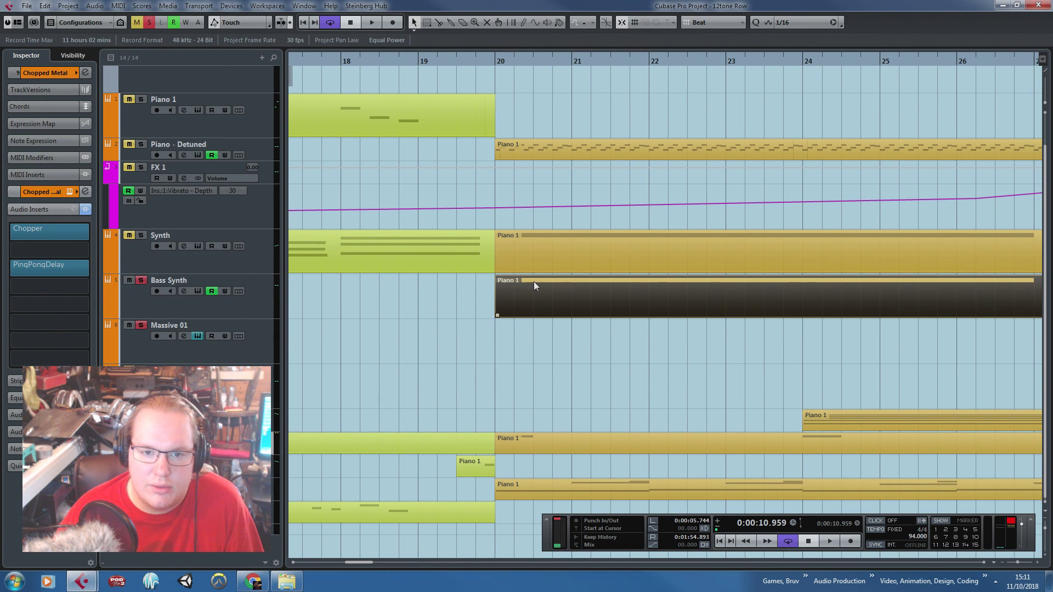
pyautogui.moveTo(536, 284); pyautogui.dragTo(536, 340)
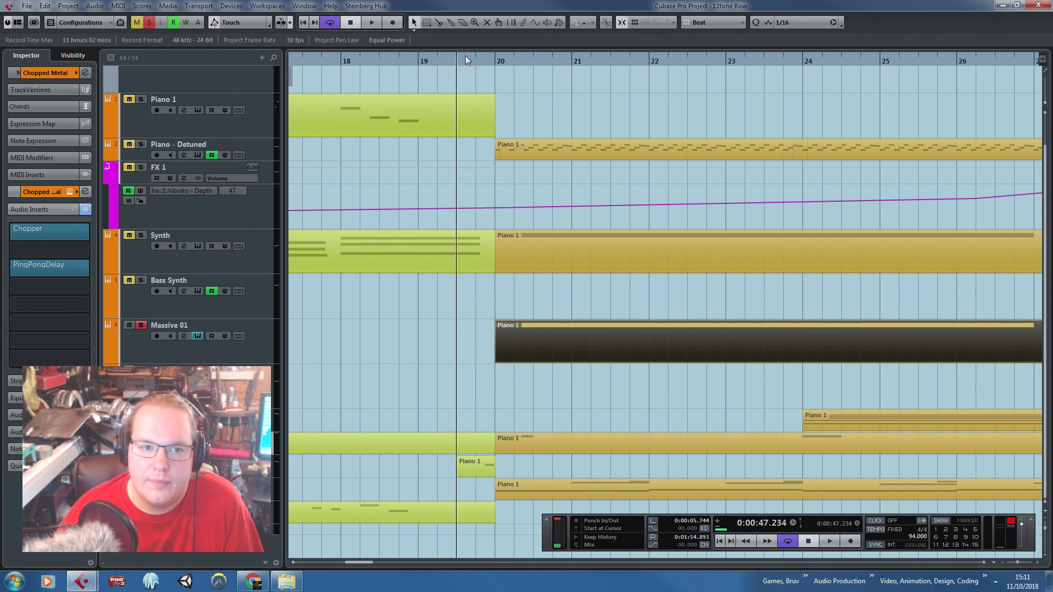
pyautogui.press('space')
pyautogui.click(297, 357)
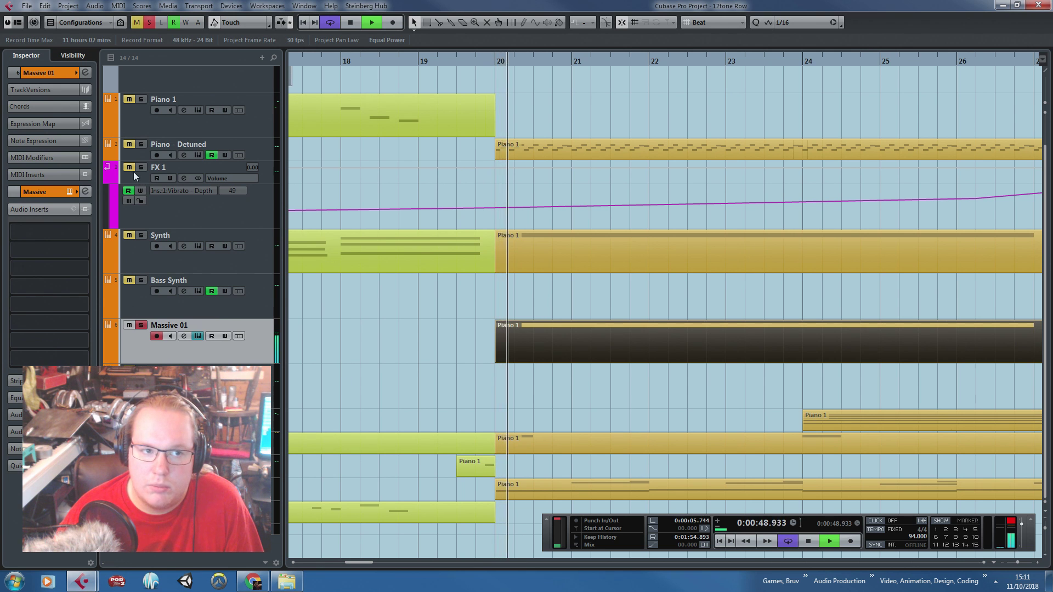
# Open the Massive instrument's editor window during playback and place it over the arrangement
pyautogui.click(32, 178)
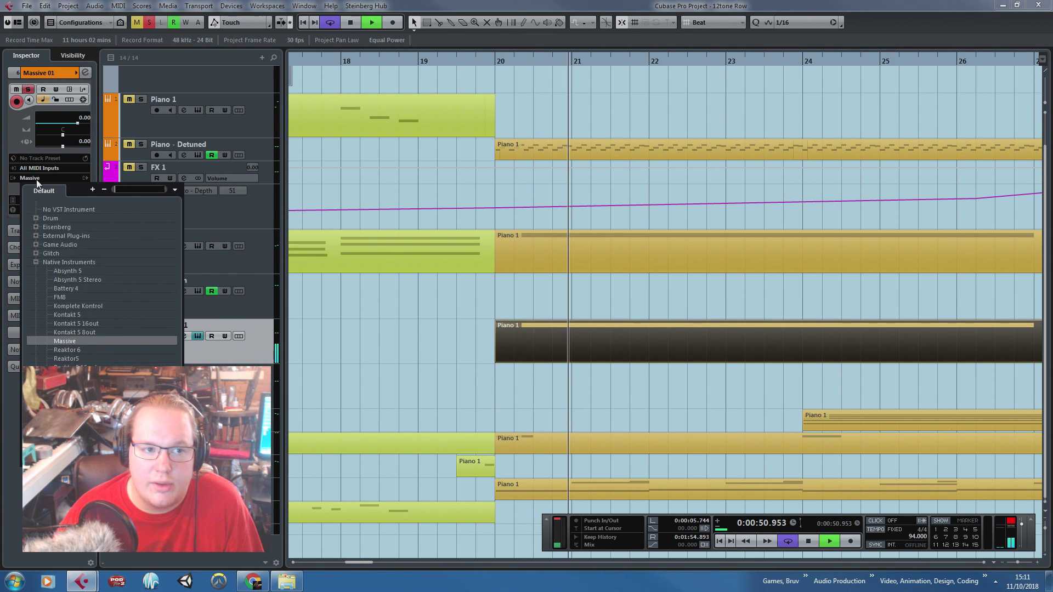
pyautogui.click(17, 188)
pyautogui.click(85, 188)
pyautogui.moveTo(236, 61); pyautogui.dragTo(453, 74)
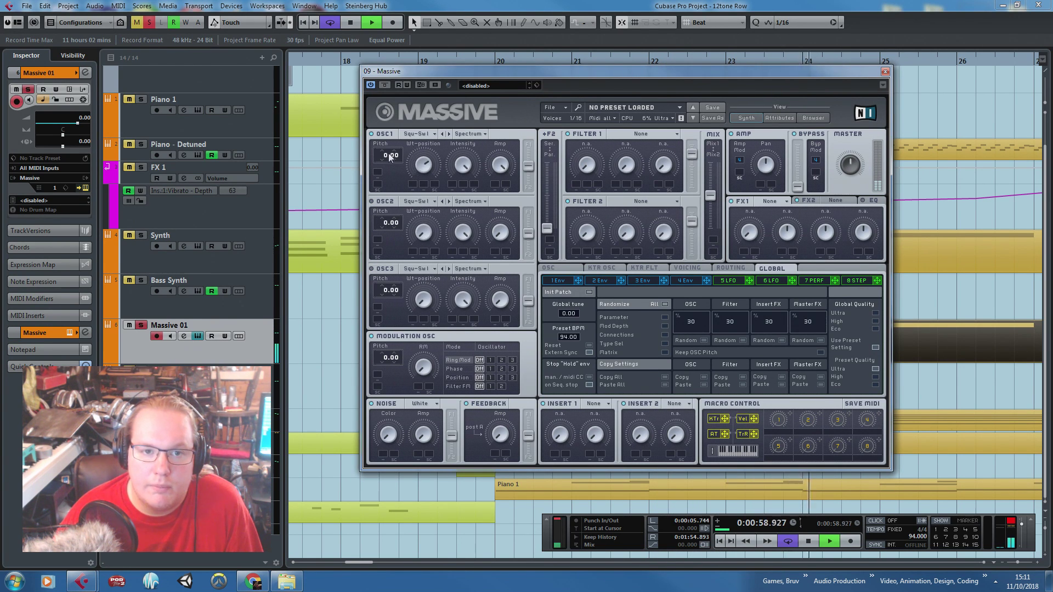
# Set Massive's OSC1 pitch to -12.00, try the Escalation II and AdditivOctaves wavetables, and choose Crude
pyautogui.click(427, 137)
pyautogui.click(474, 233)
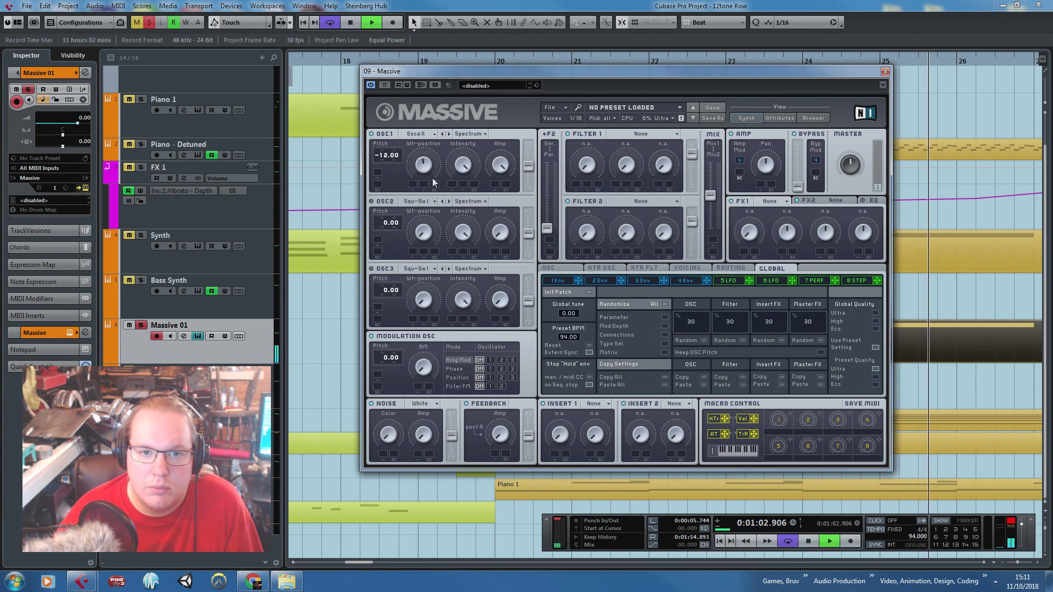
pyautogui.click(429, 135)
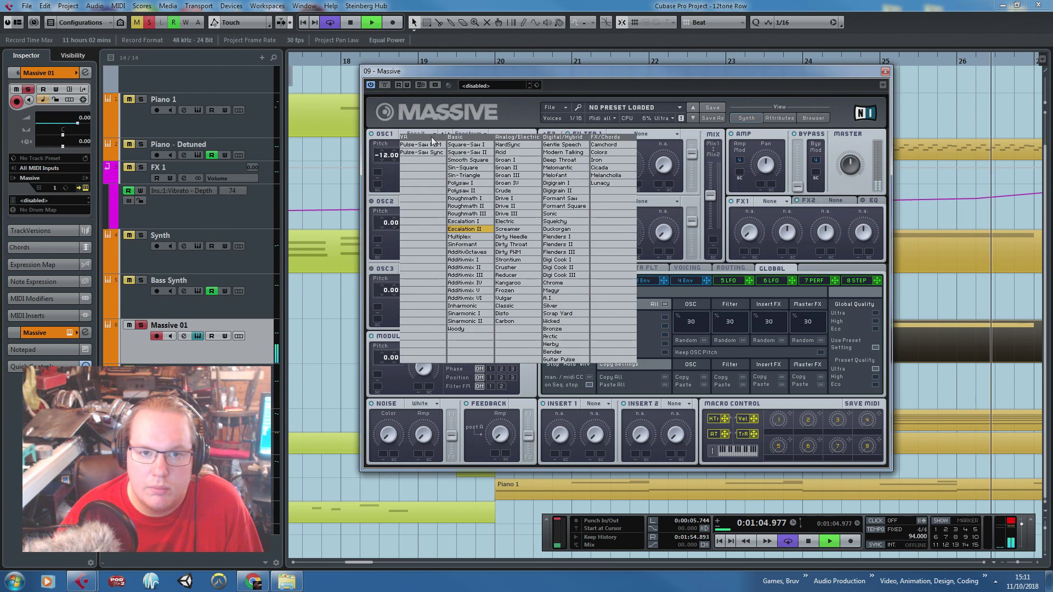
pyautogui.click(435, 196)
pyautogui.click(426, 134)
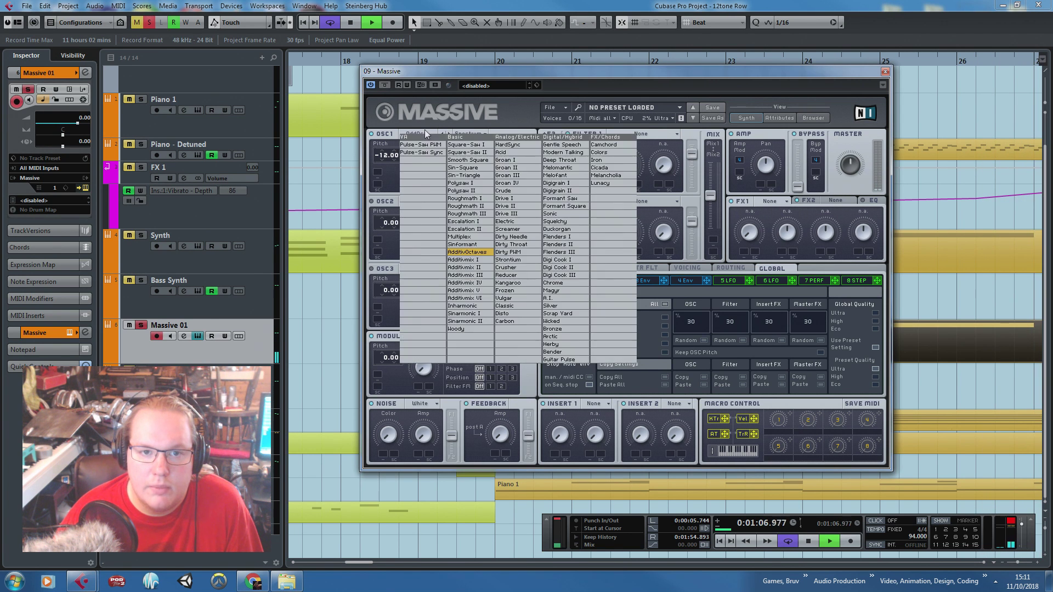
pyautogui.click(505, 191)
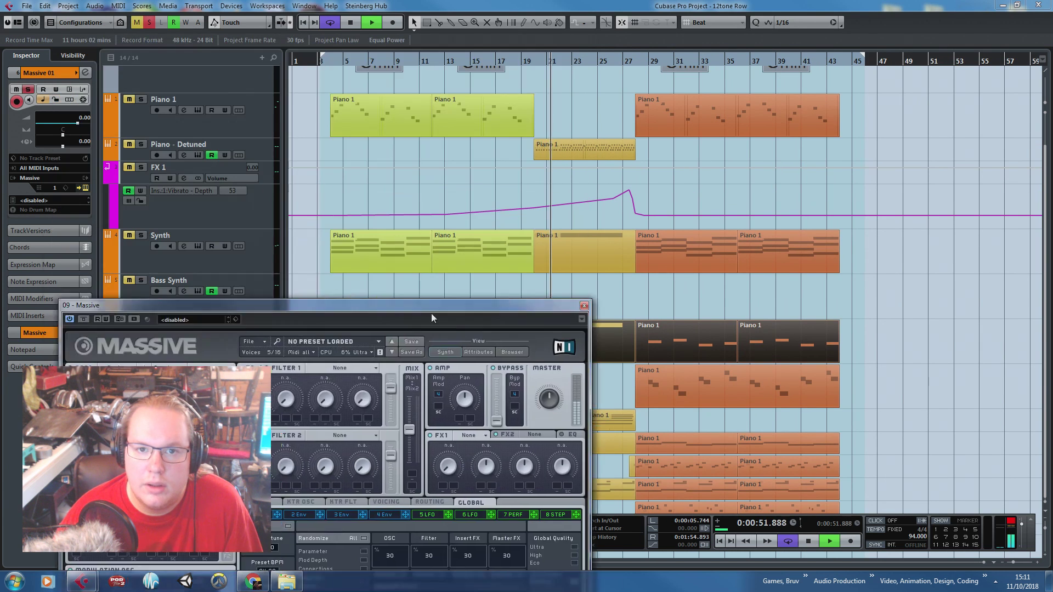
# Move the Massive window aside, set the cycle range to bar 29, play from there and bring the window back into view
pyautogui.moveTo(431, 317); pyautogui.dragTo(479, 367)
pyautogui.moveTo(863, 58); pyautogui.dragTo(790, 57)
pyautogui.click(755, 61)
pyautogui.click(754, 62)
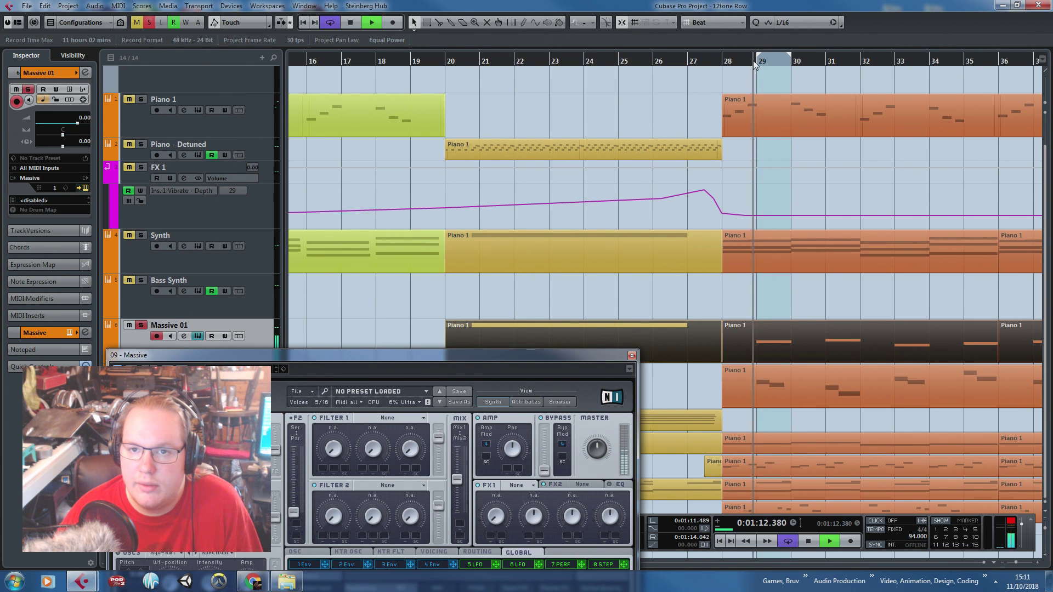
pyautogui.moveTo(538, 356); pyautogui.dragTo(609, 104)
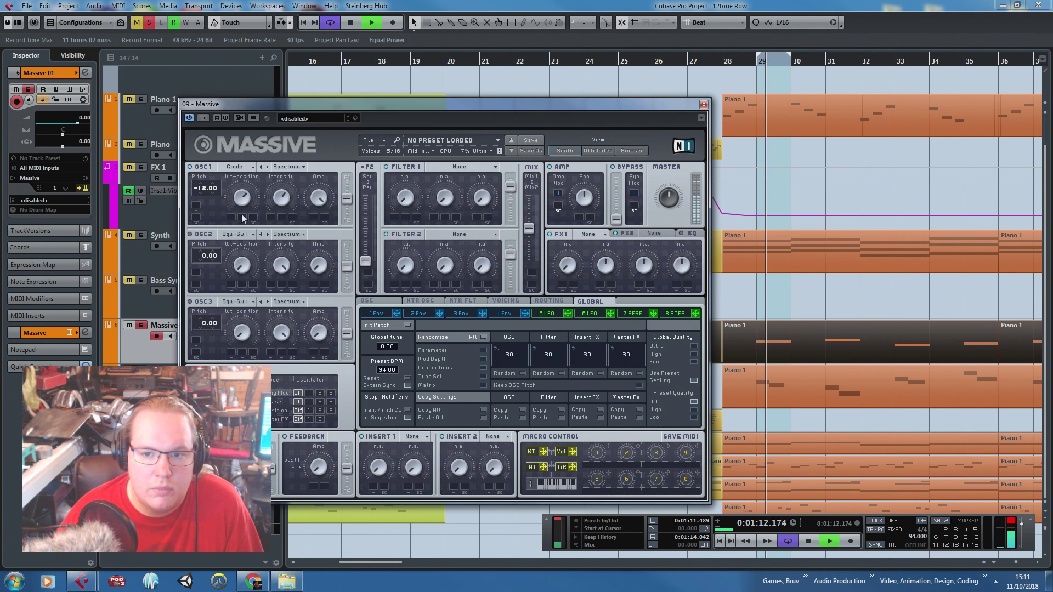
# Lower OSC1's pitch to -24.00 and try the Smooth Square and Square-Saw I wavetables on it
pyautogui.moveTo(206, 199); pyautogui.dragTo(248, 236)
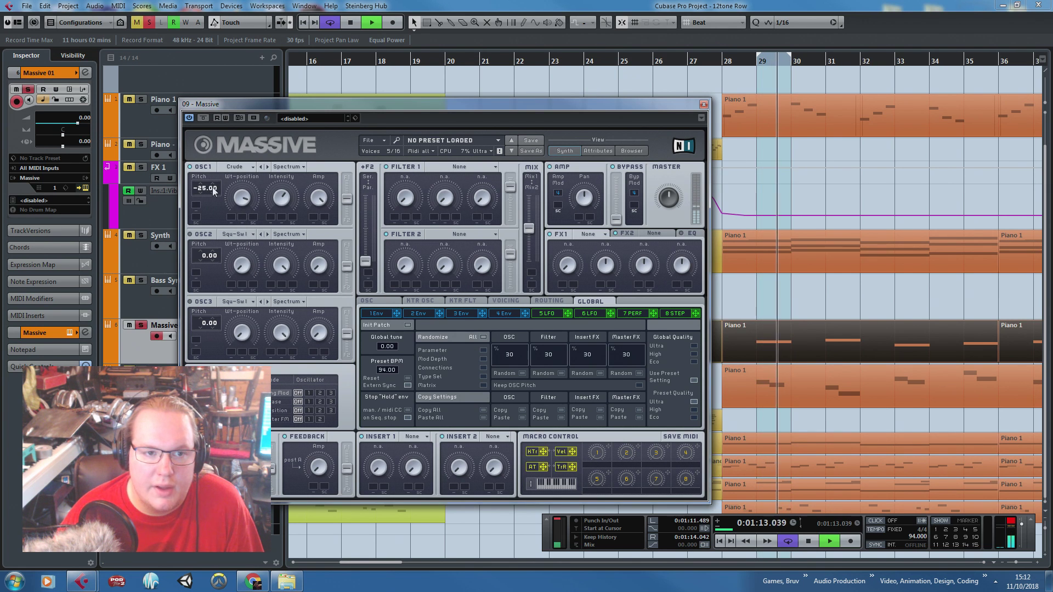
pyautogui.click(240, 168)
pyautogui.click(290, 192)
pyautogui.click(241, 168)
pyautogui.click(283, 178)
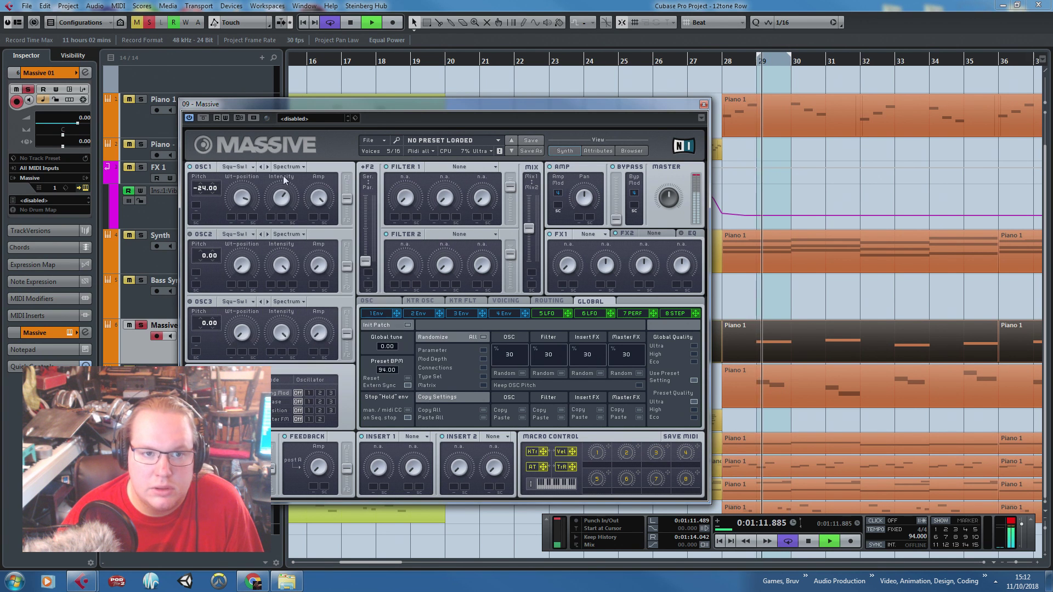
# Audition the Acid, Pulse-Saw Sync, Cicada and Modern Talking wavetables on OSC1
pyautogui.click(258, 166)
pyautogui.click(332, 186)
pyautogui.click(238, 172)
pyautogui.click(245, 184)
pyautogui.click(241, 171)
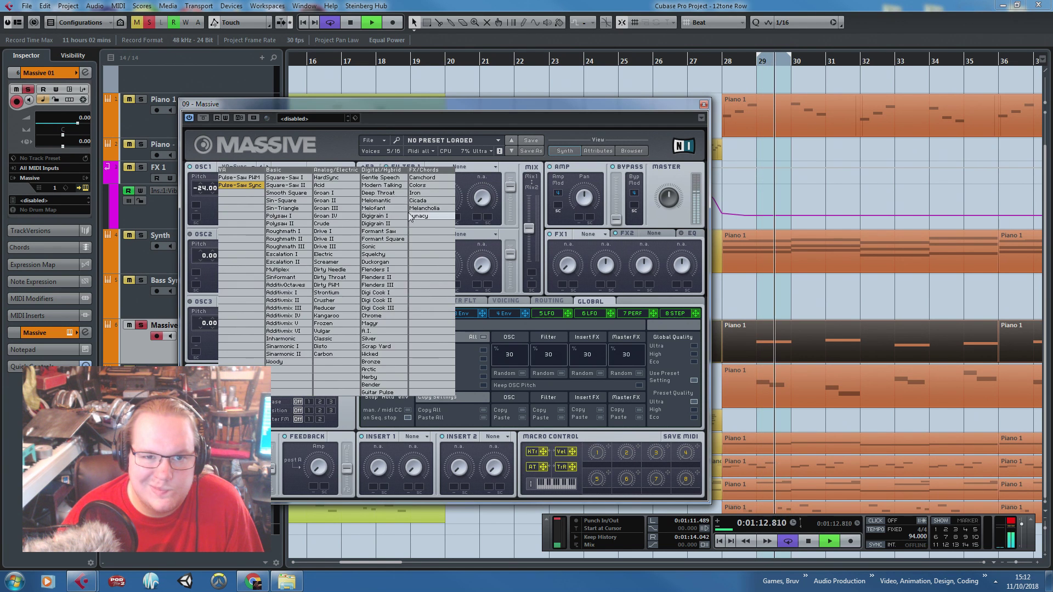
pyautogui.click(420, 200)
pyautogui.click(249, 174)
pyautogui.click(378, 192)
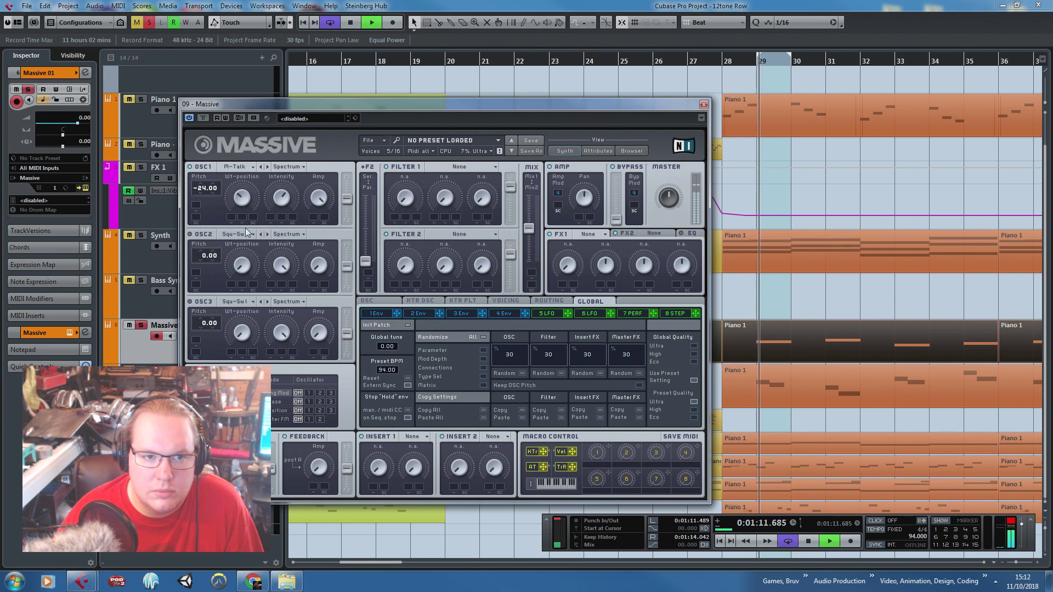
# Try the Sonic wavetable on OSC1 with a different wavetable position, and choose Dirty Needle with the pitch at -12.00
pyautogui.click(239, 167)
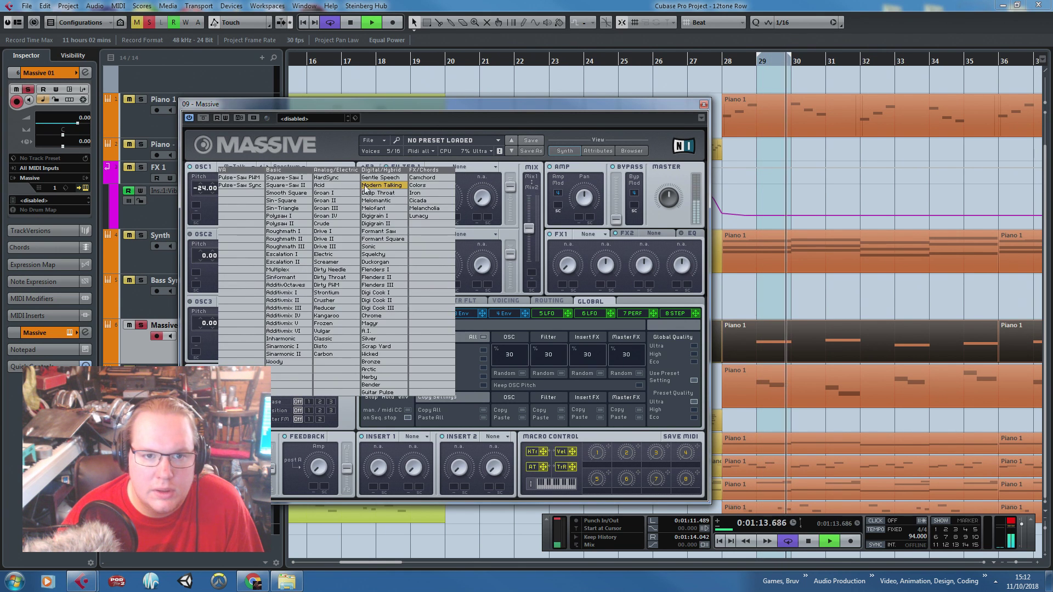
pyautogui.click(383, 255)
pyautogui.moveTo(245, 200); pyautogui.dragTo(246, 218)
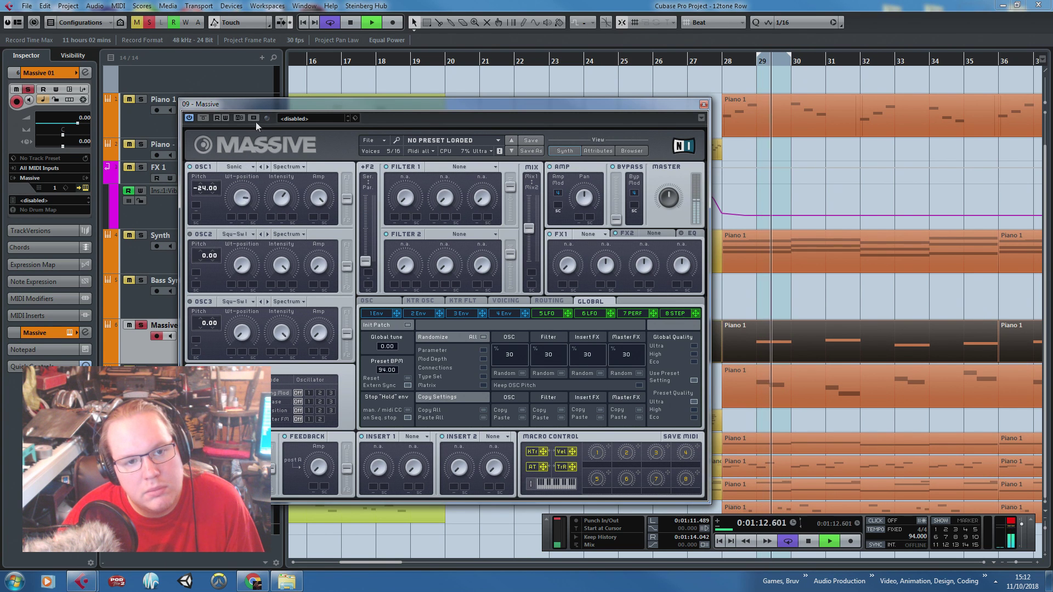
pyautogui.click(246, 167)
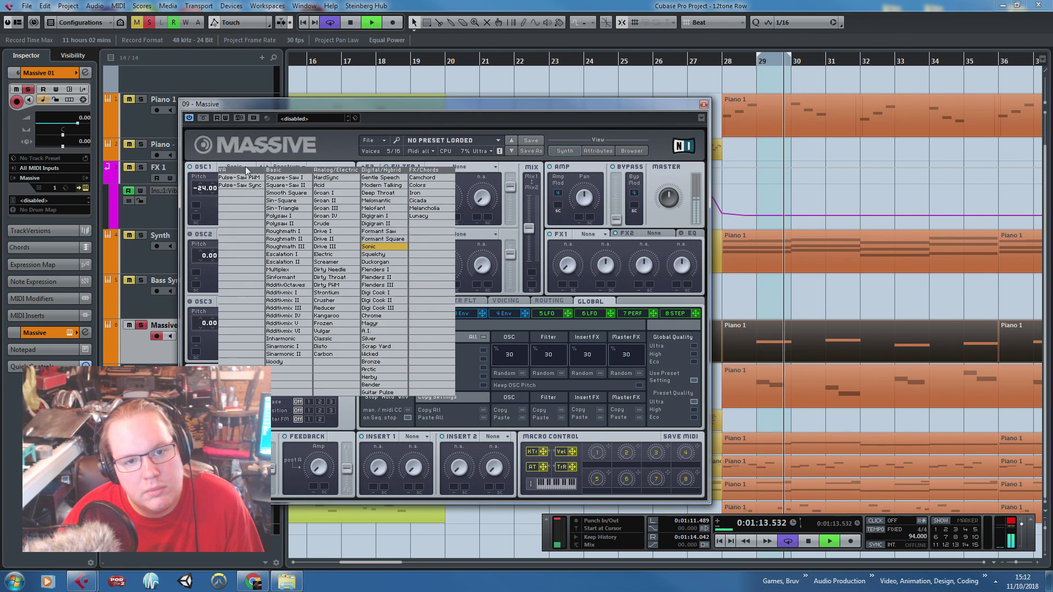
pyautogui.click(332, 275)
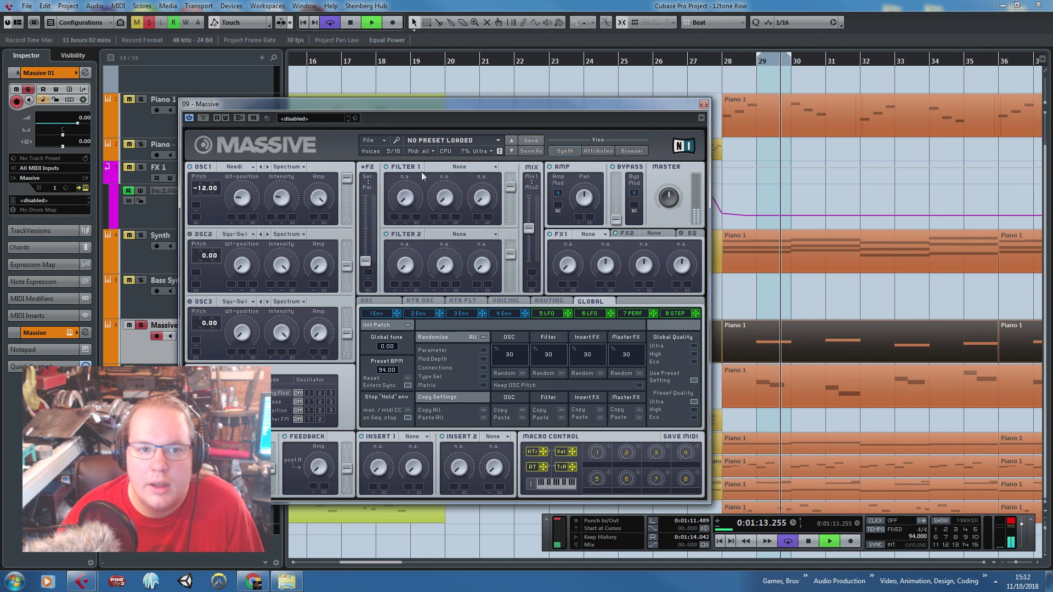
# Try the Scream and Comb types for Filter 1 and choose Acid
pyautogui.click(460, 166)
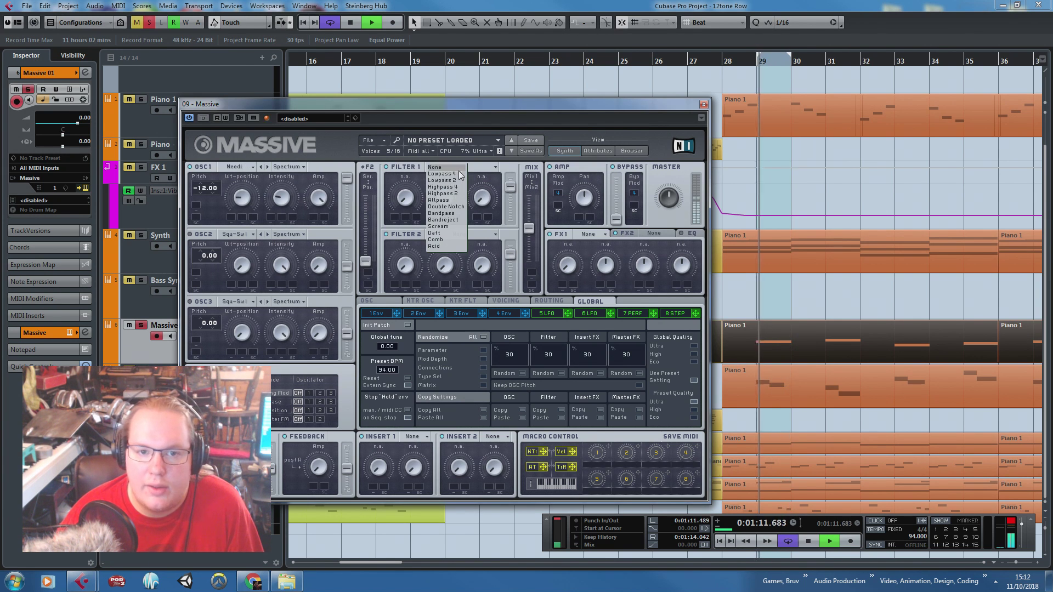
pyautogui.click(453, 227)
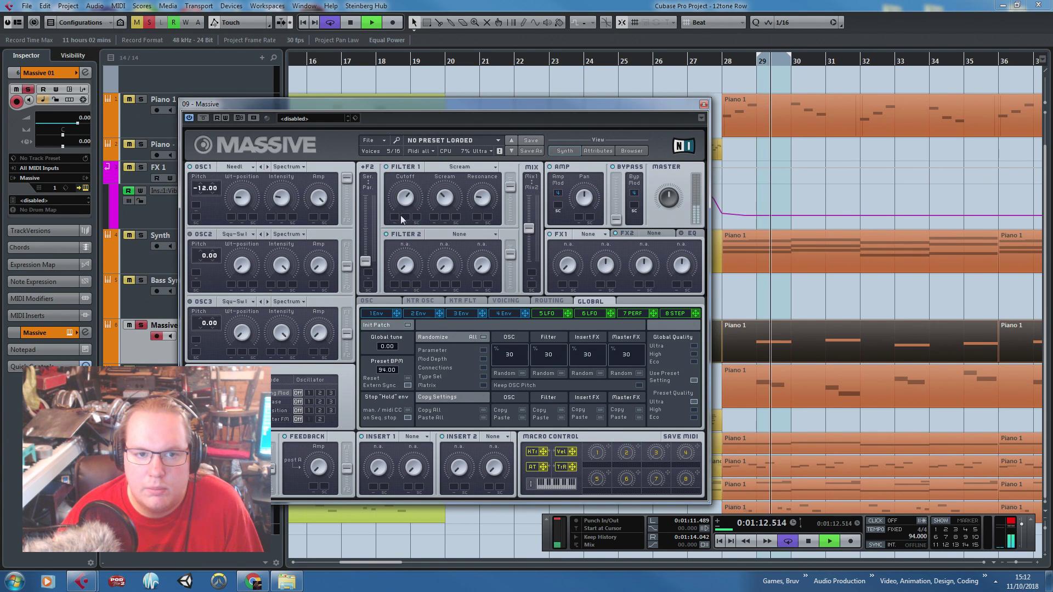
pyautogui.click(475, 167)
pyautogui.click(440, 231)
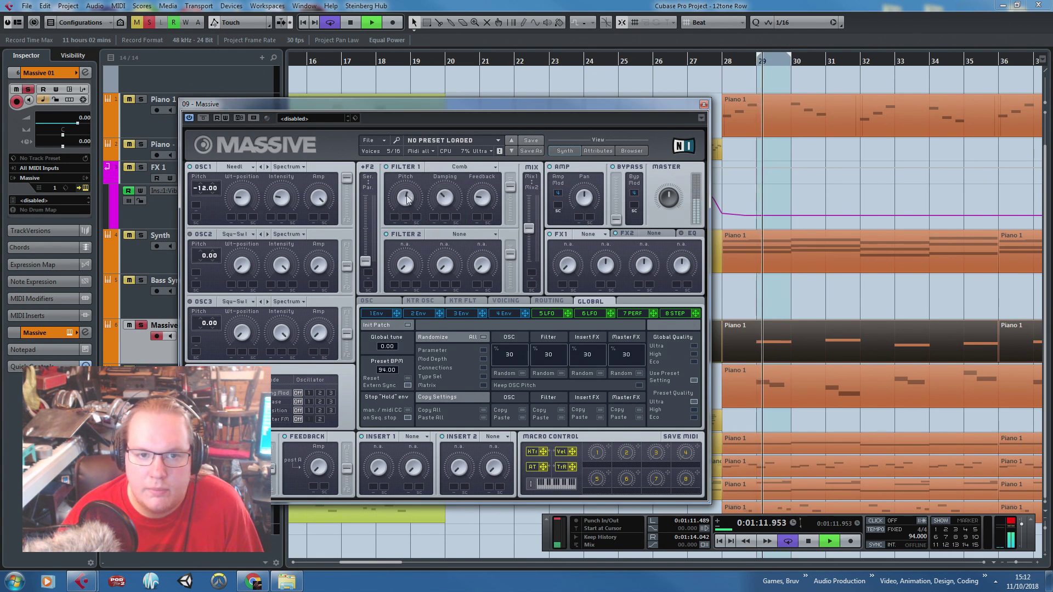
pyautogui.click(476, 168)
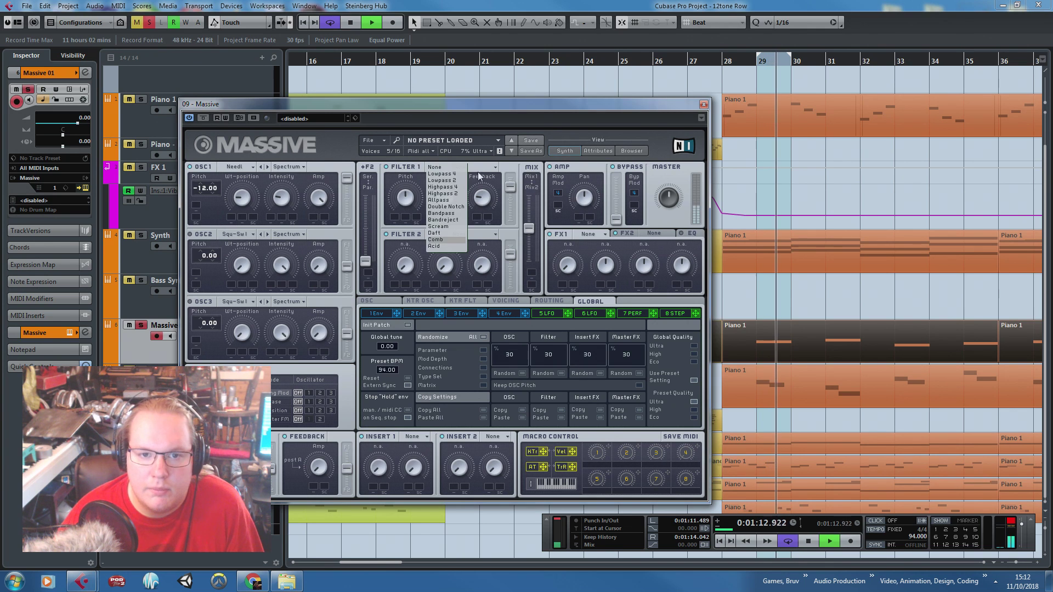
pyautogui.click(446, 247)
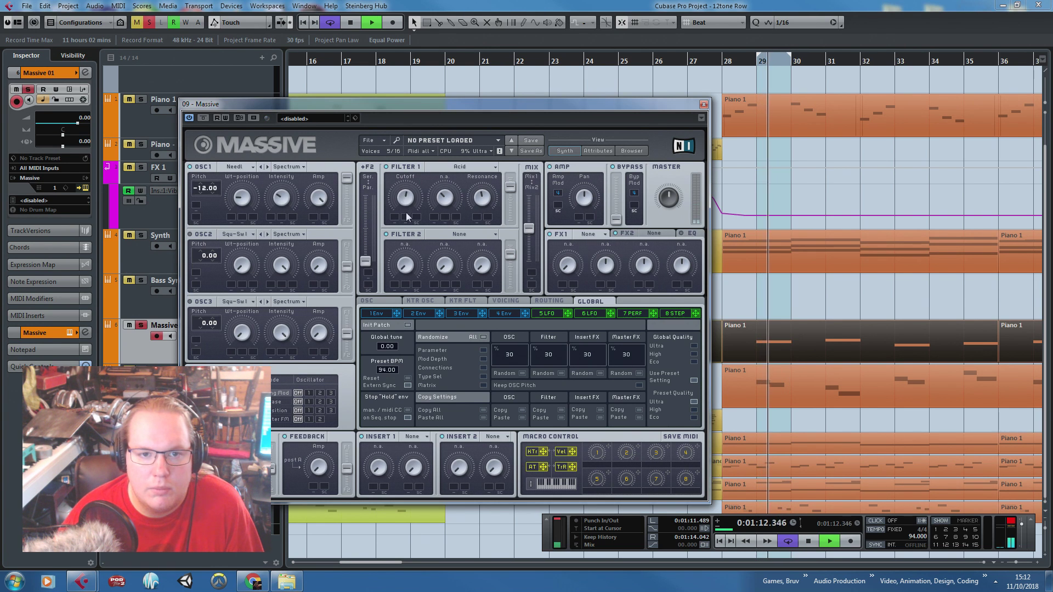
# Turn the 5 LFO modulator into a tempo-synced Performer with a ratio of 1/8 and assign it to Filter 1's cutoff
pyautogui.click(547, 313)
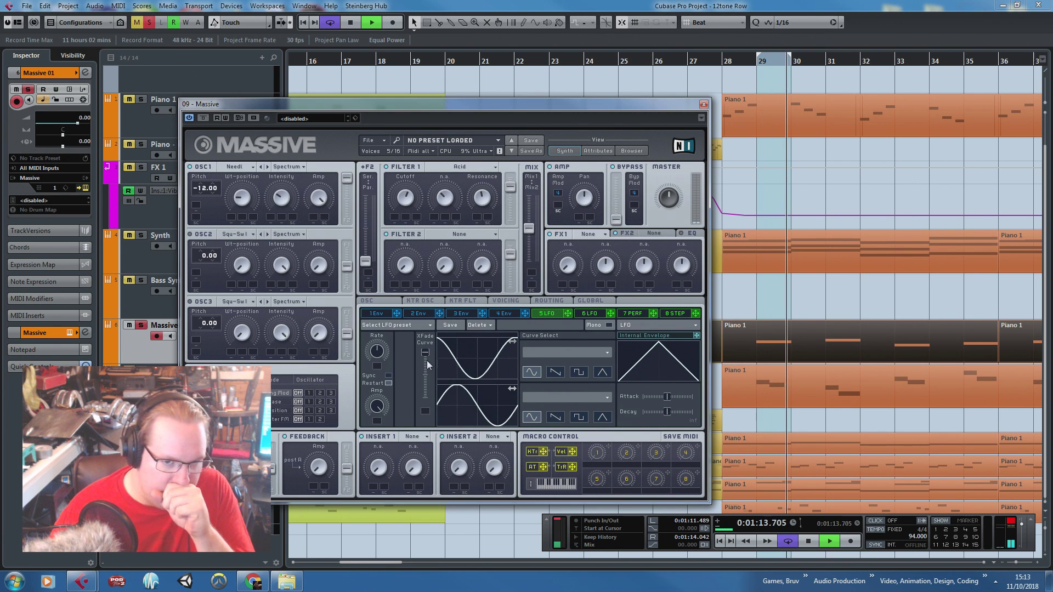
pyautogui.click(390, 377)
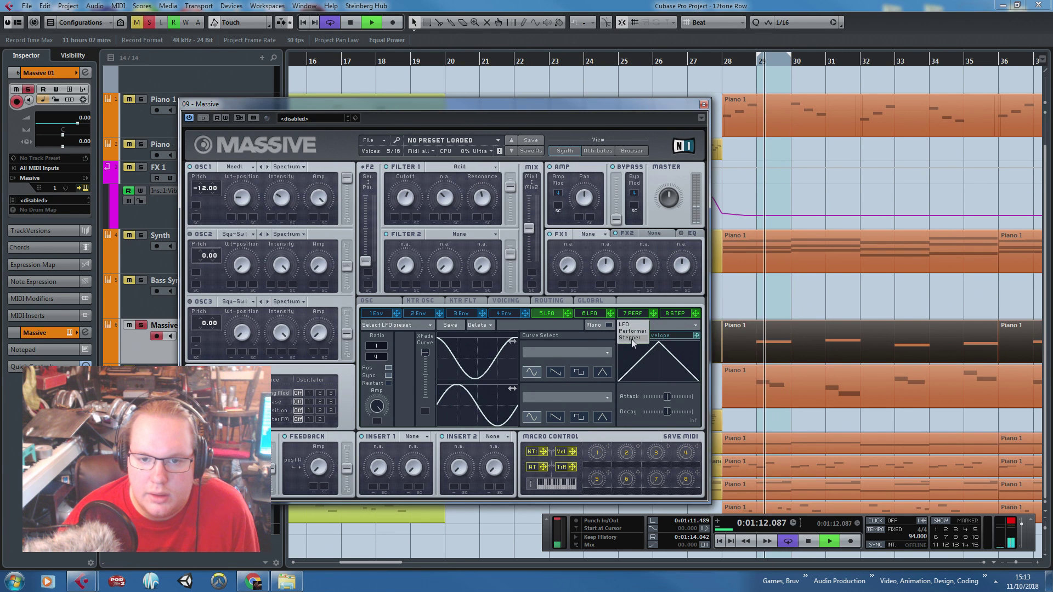
pyautogui.click(635, 331)
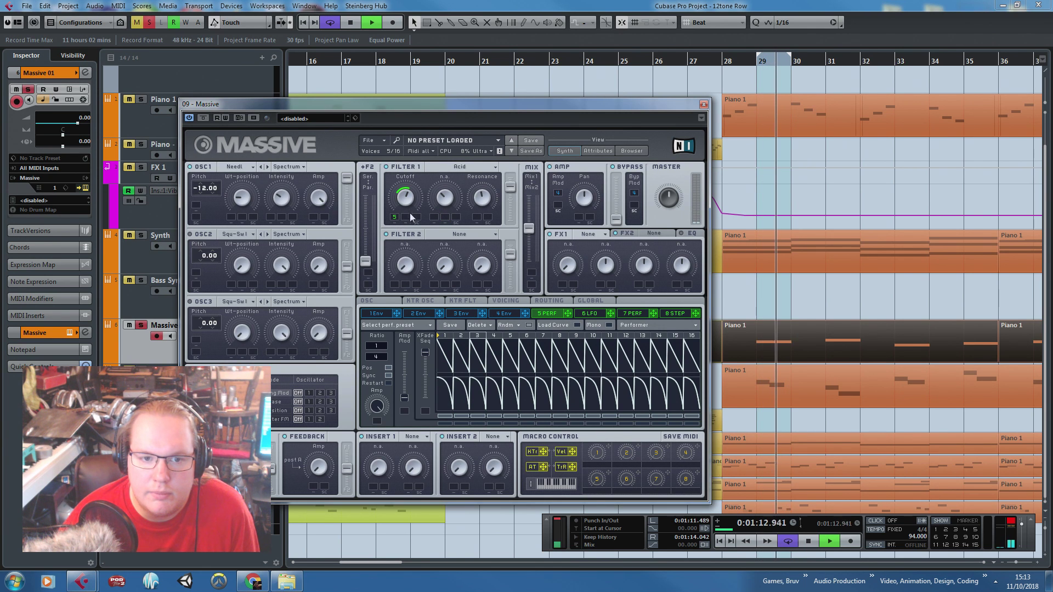
pyautogui.moveTo(384, 355); pyautogui.dragTo(383, 353)
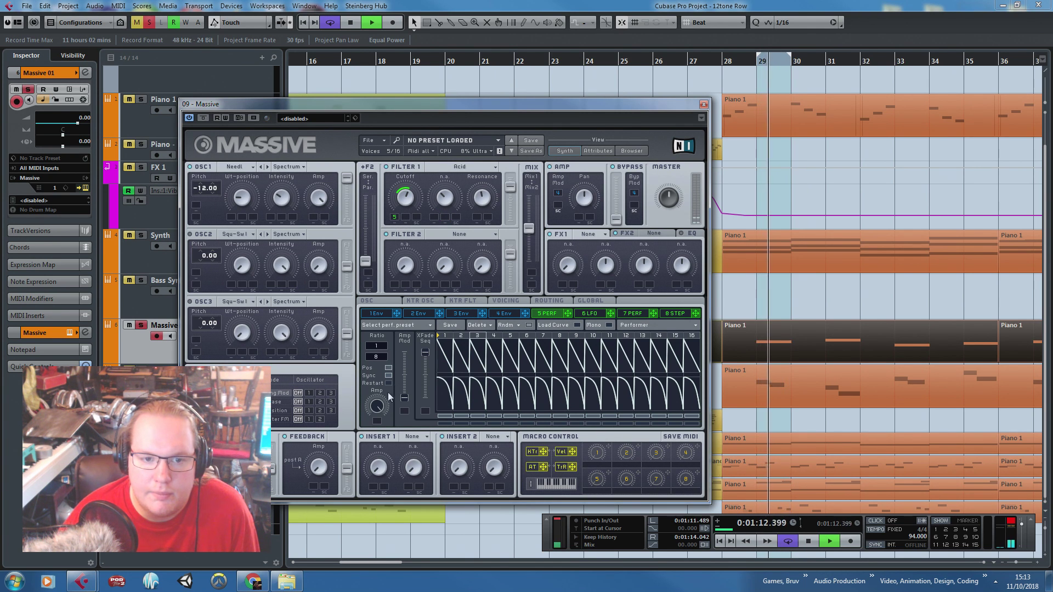
# Load a rounded curve across the Performer's upper row with falling step heights, and raise the filter mix toward Mix1
pyautogui.click(561, 324)
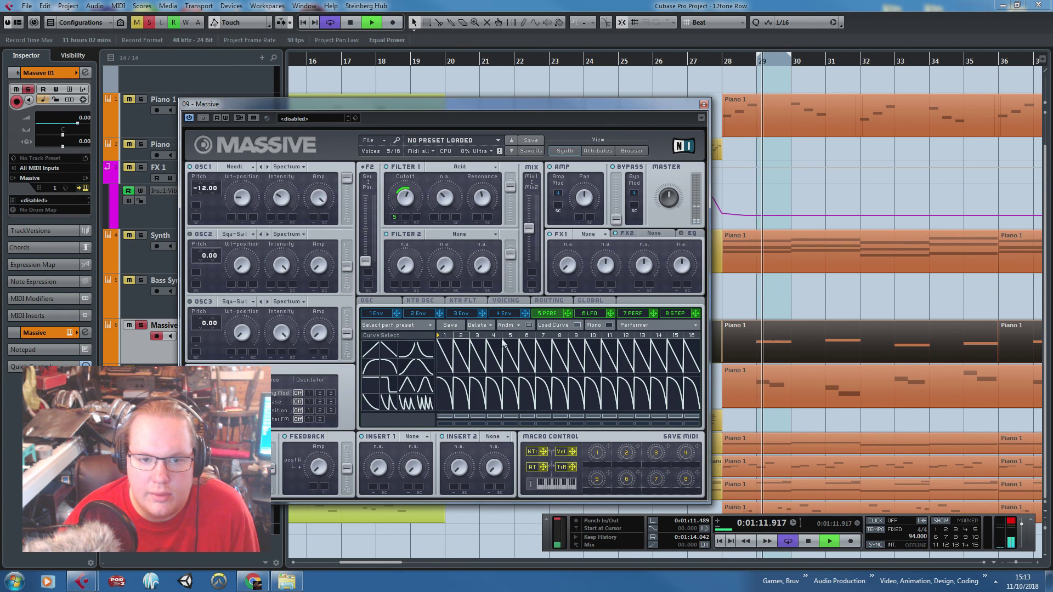
pyautogui.moveTo(411, 368); pyautogui.dragTo(700, 362)
pyautogui.moveTo(421, 380)
pyautogui.mouseDown()
pyautogui.moveTo(442, 366)
pyautogui.moveTo(661, 381)
pyautogui.moveTo(701, 366)
pyautogui.moveTo(625, 373)
pyautogui.moveTo(634, 369)
pyautogui.mouseUp()
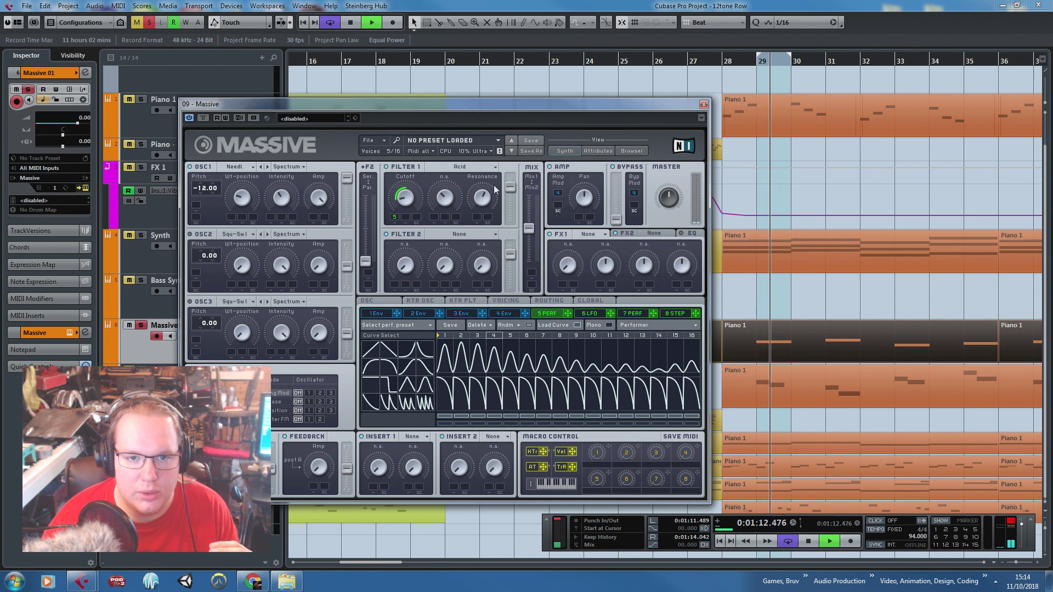
pyautogui.moveTo(529, 227); pyautogui.dragTo(535, 196)
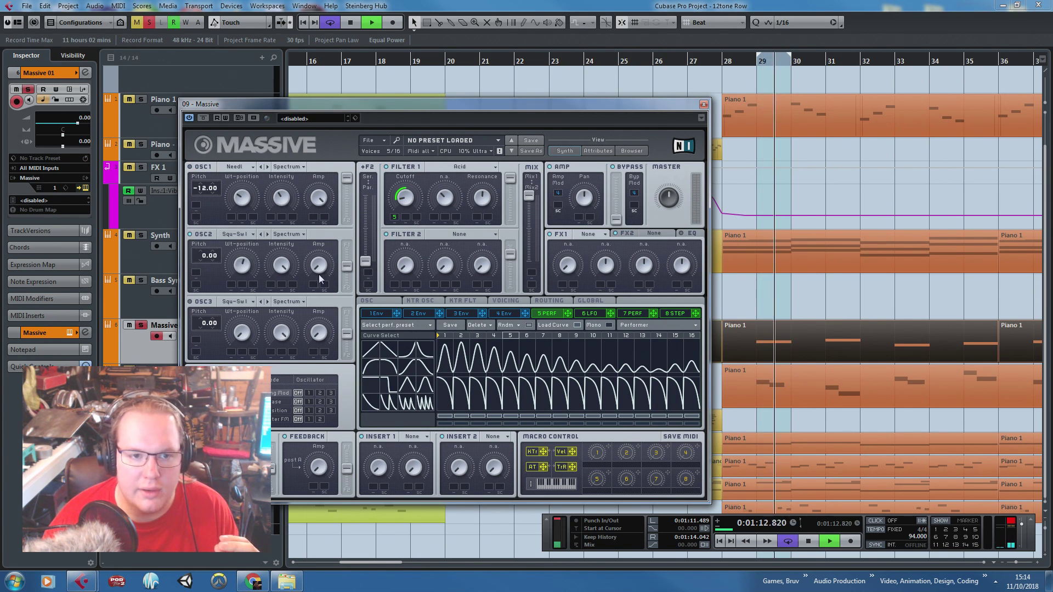
# Try the Roughmath I wavetable on OSC2, choose Dirty Throat, and set OSC2's pitch to -12.00
pyautogui.click(236, 234)
pyautogui.click(291, 297)
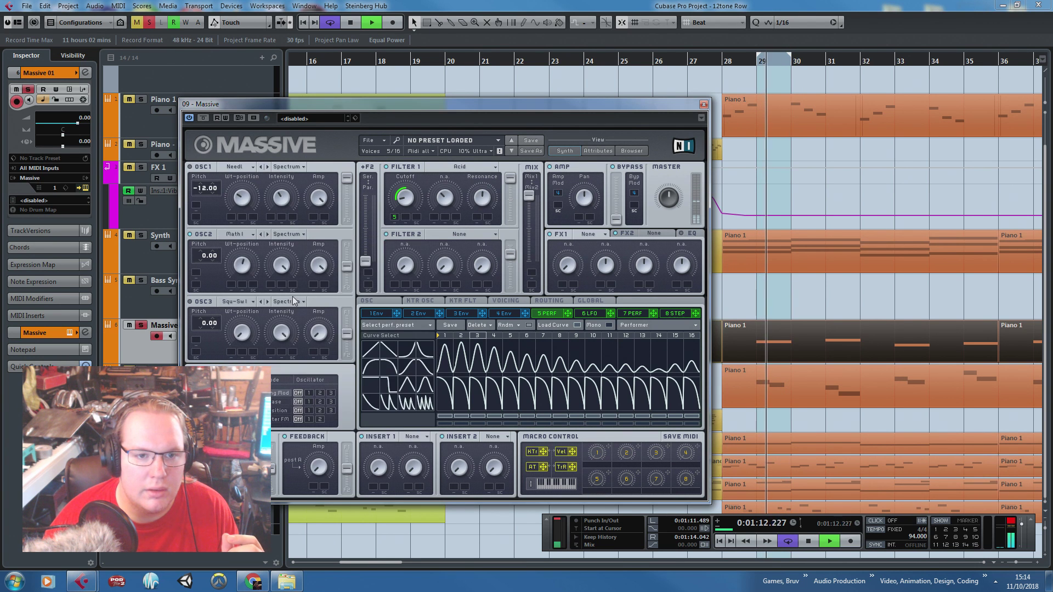
pyautogui.click(247, 235)
pyautogui.click(298, 315)
pyautogui.click(244, 235)
pyautogui.click(331, 339)
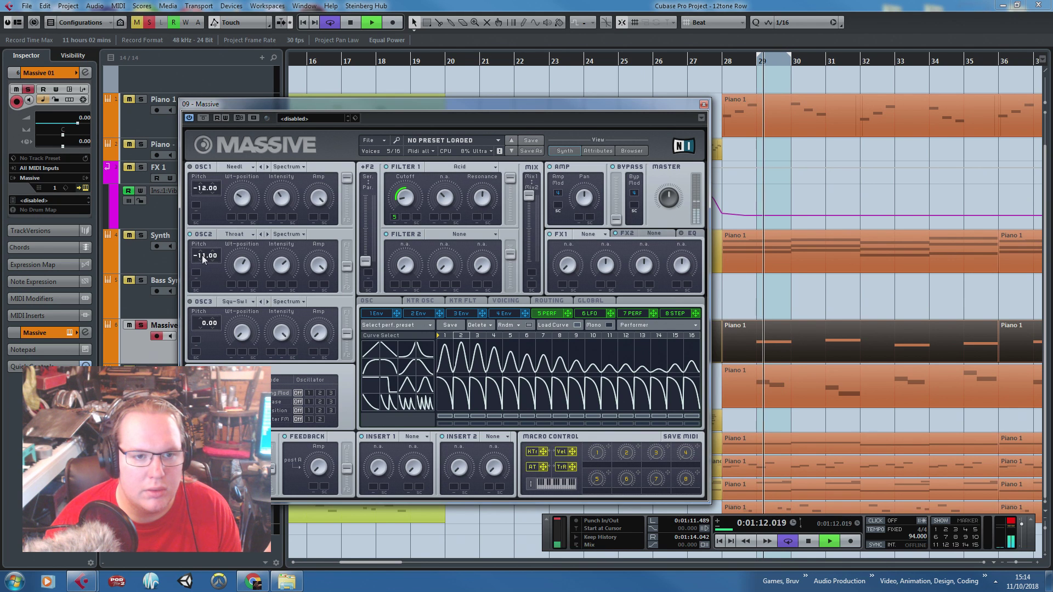
pyautogui.moveTo(201, 257); pyautogui.dragTo(201, 258)
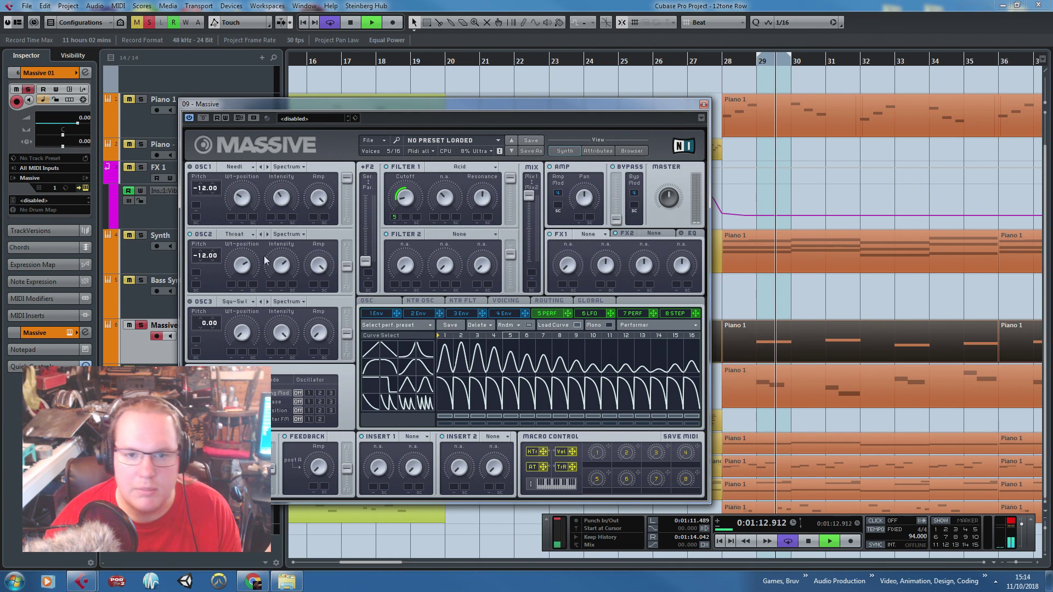
# Assign the 5 PERF modulator to OSC2's wavetable position and to the EQ's Boost
pyautogui.moveTo(560, 320); pyautogui.dragTo(234, 286)
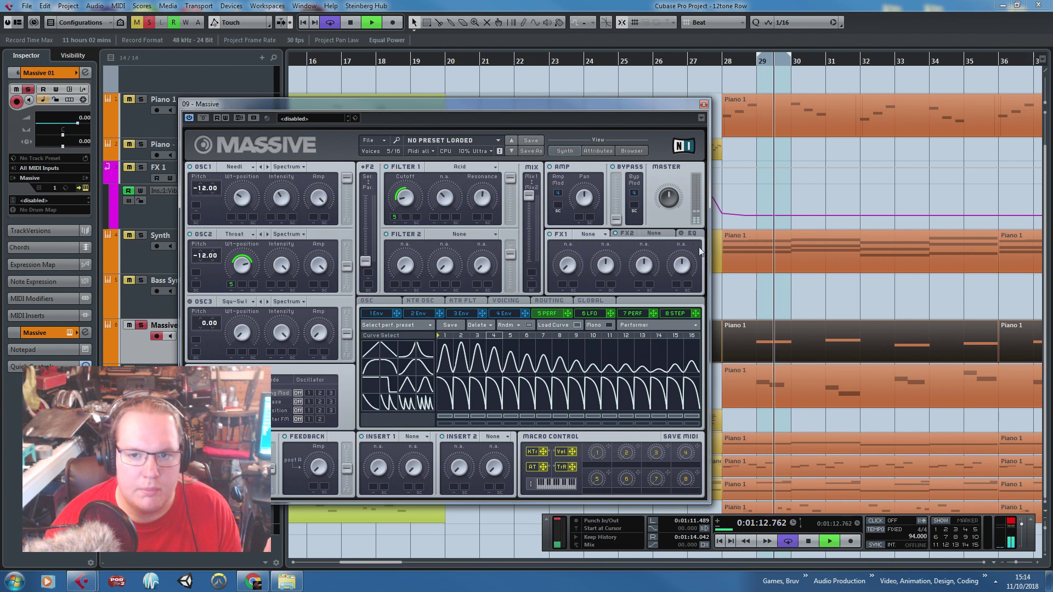
pyautogui.click(684, 234)
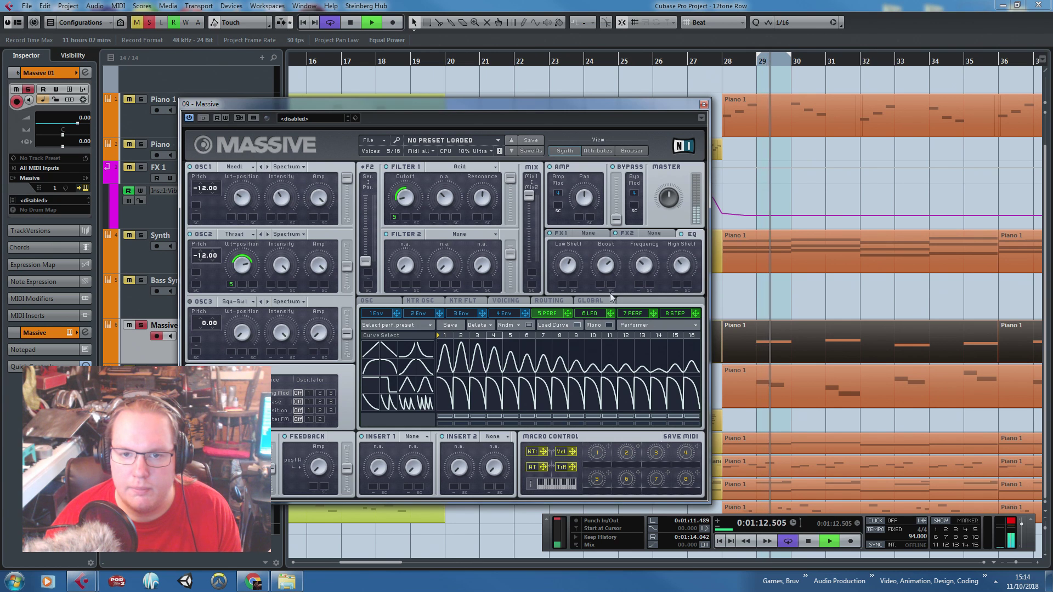
pyautogui.moveTo(569, 314); pyautogui.dragTo(601, 283)
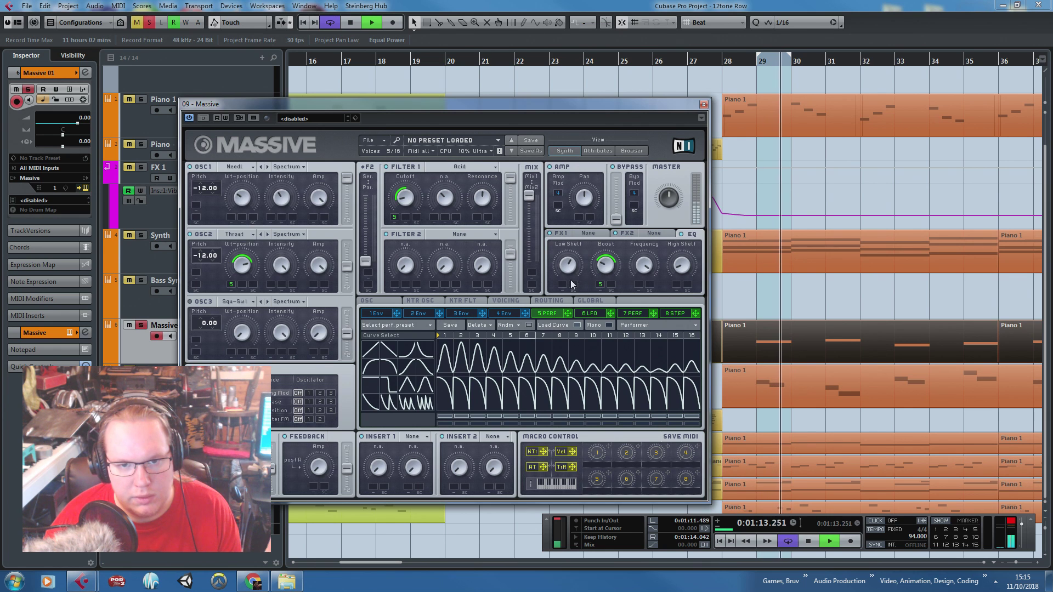
# Display the 4 Env envelope, turn off cycle playback, and play the section from bar 28
pyautogui.click(510, 317)
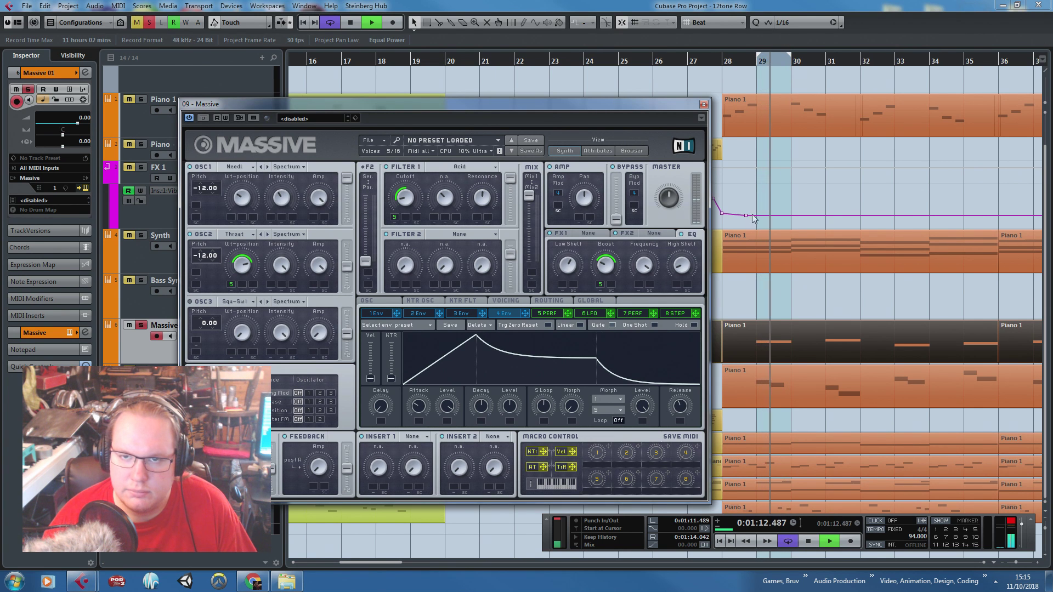
pyautogui.click(724, 61)
pyautogui.click(788, 541)
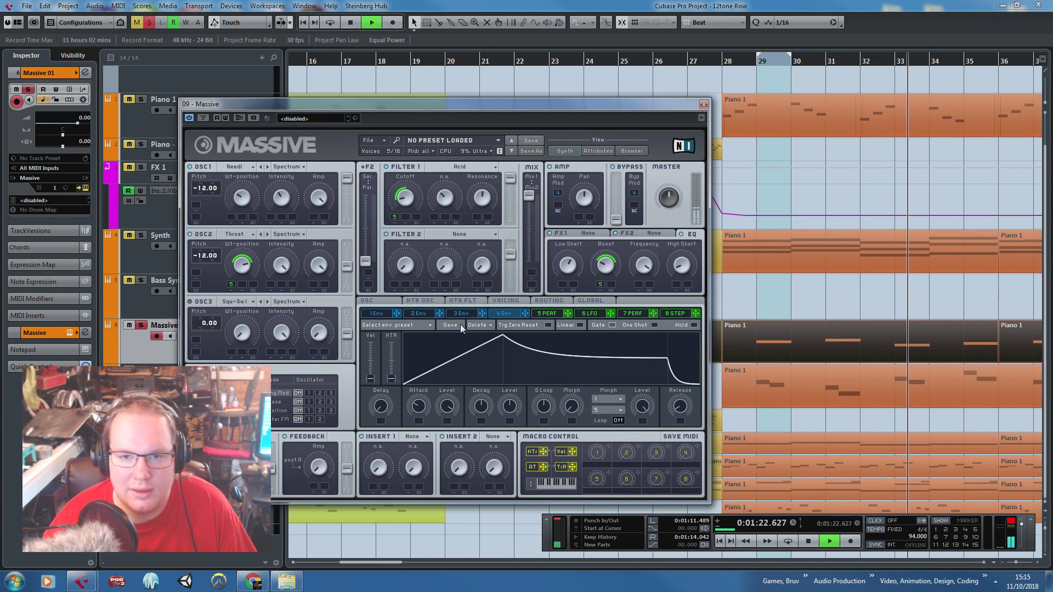
pyautogui.press('space')
# Close the Massive editor window and play the arrangement from around bar 16 with the Chord Track in view
pyautogui.click(703, 105)
pyautogui.click(331, 62)
pyautogui.press('space')
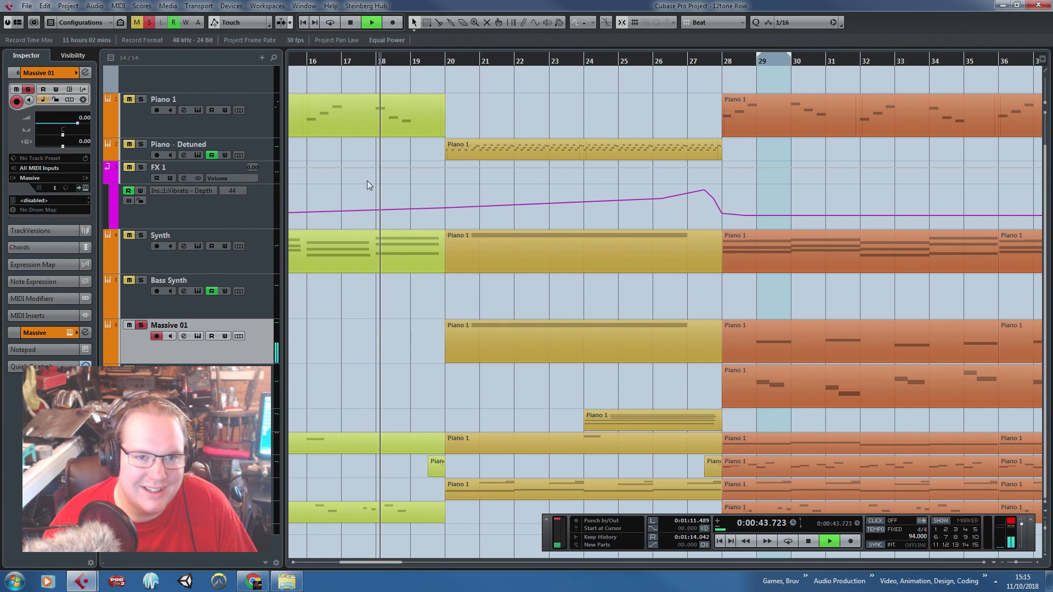
pyautogui.scroll(1, 255, 101)
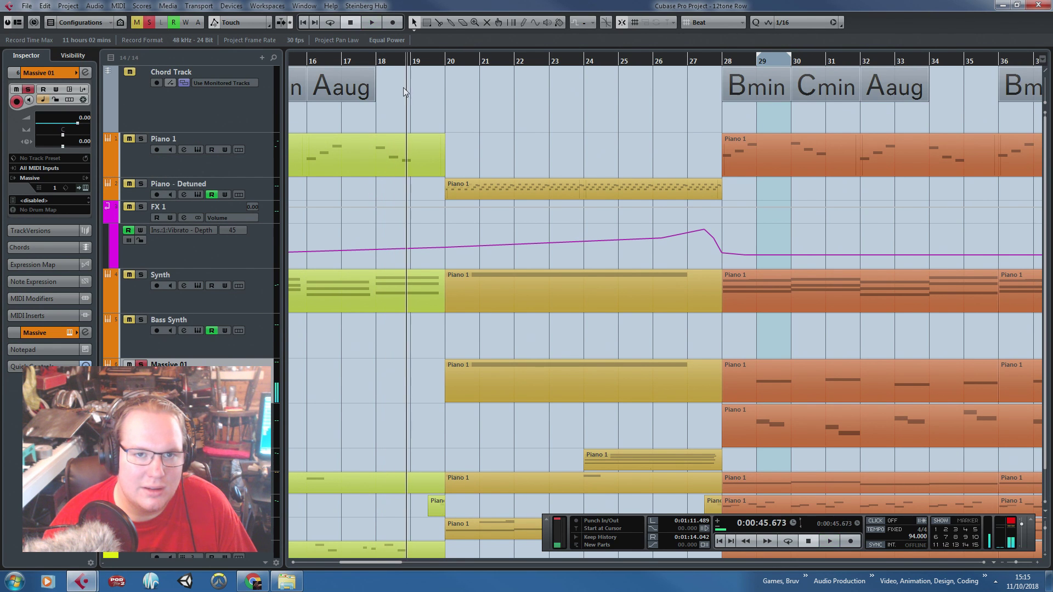
# Replay the passage from around bar 16, comparing it with the Chord Track unmuted and muted
pyautogui.click(317, 62)
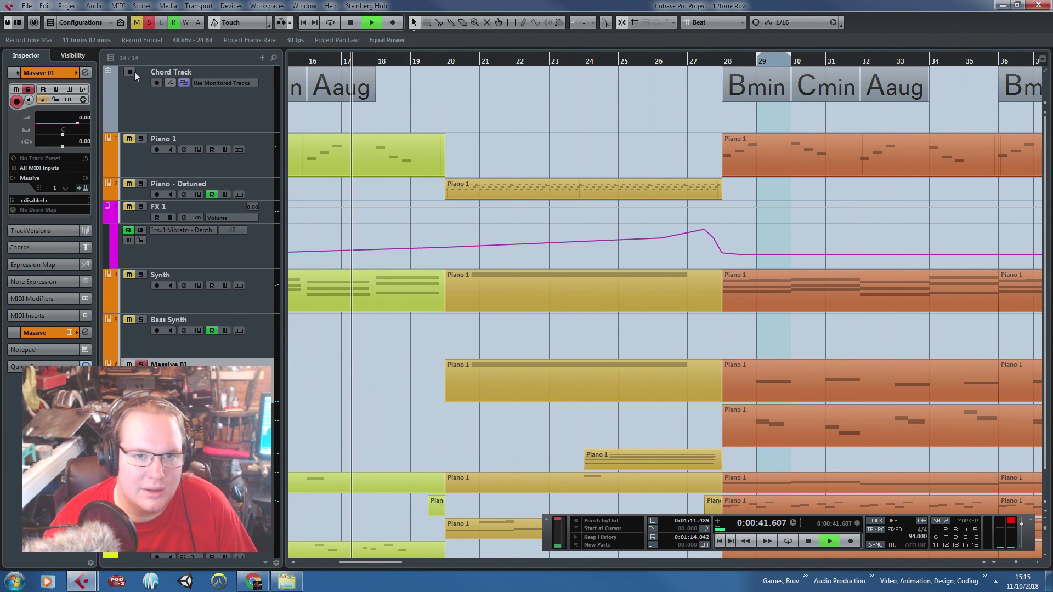
pyautogui.press('space')
pyautogui.press('space')
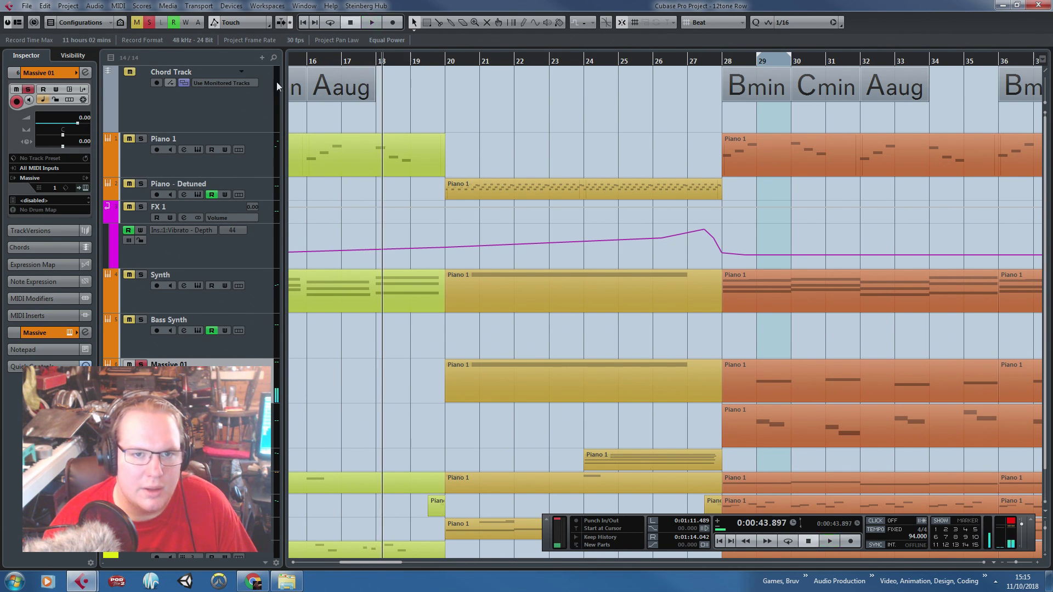
pyautogui.click(299, 63)
pyautogui.press('space')
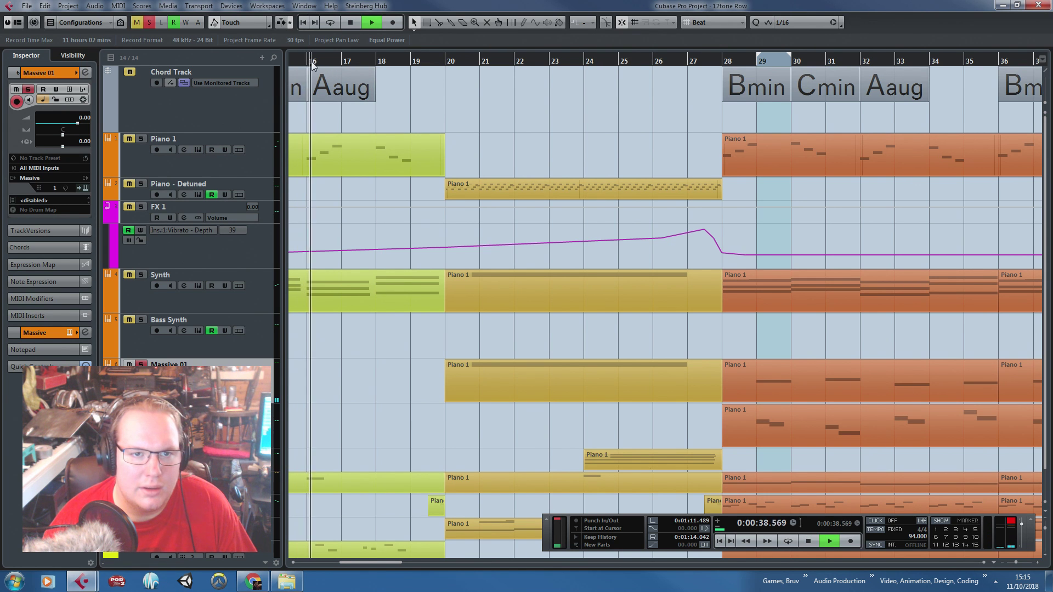
# Show more of the arrangement, unmute the Chord Track, and resume playback from about bar 17
pyautogui.scroll(2, 301, 103)
pyautogui.scroll(-3, 338, 117)
pyautogui.press('space')
pyautogui.press('space')
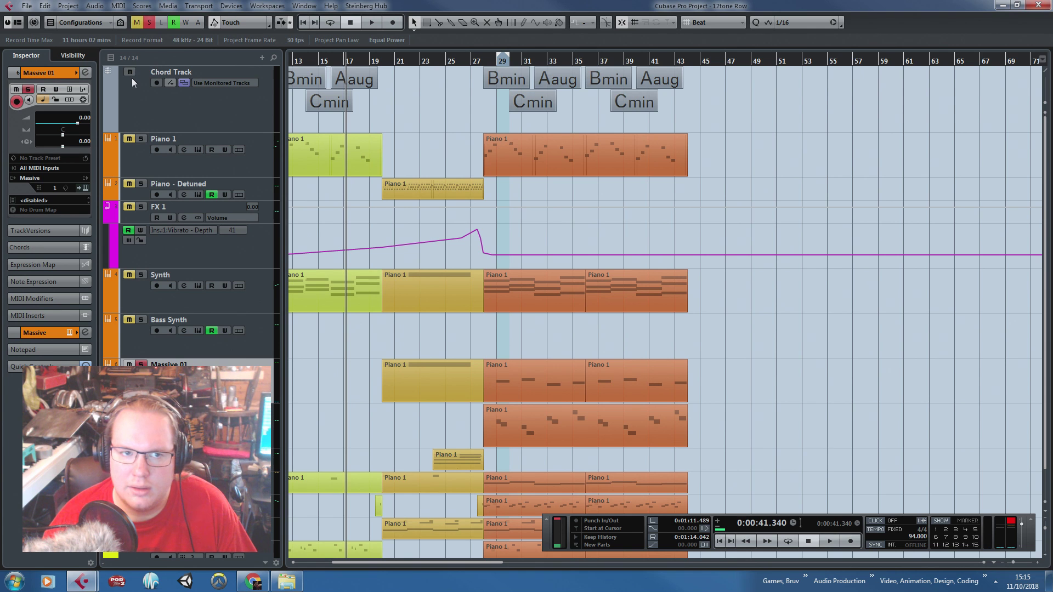
pyautogui.press('space')
pyautogui.press('space')
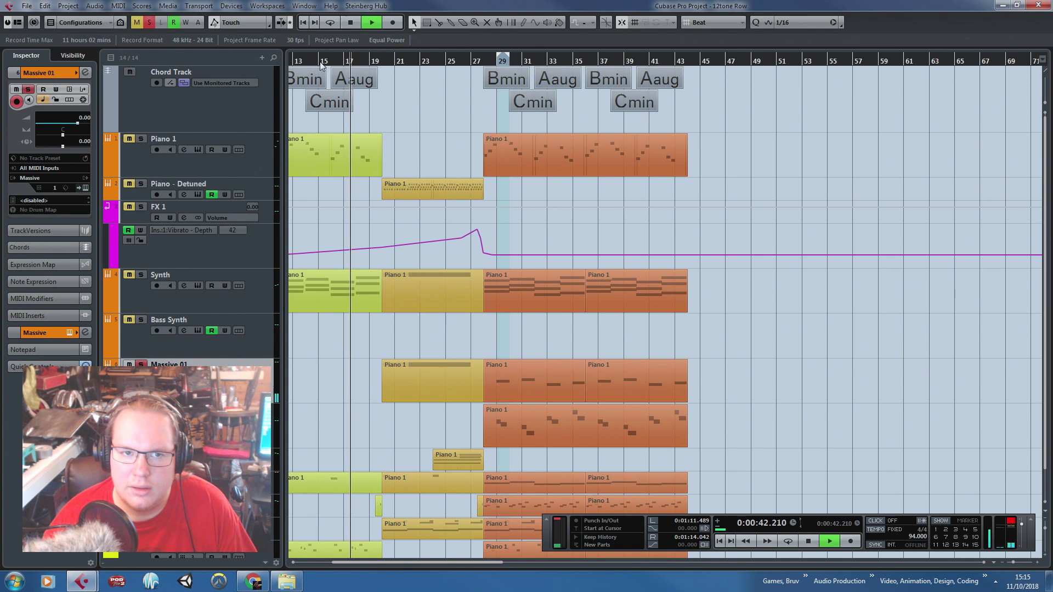
# Mute the Chord Track and replay the passage around bars 18 and 19
pyautogui.click(373, 62)
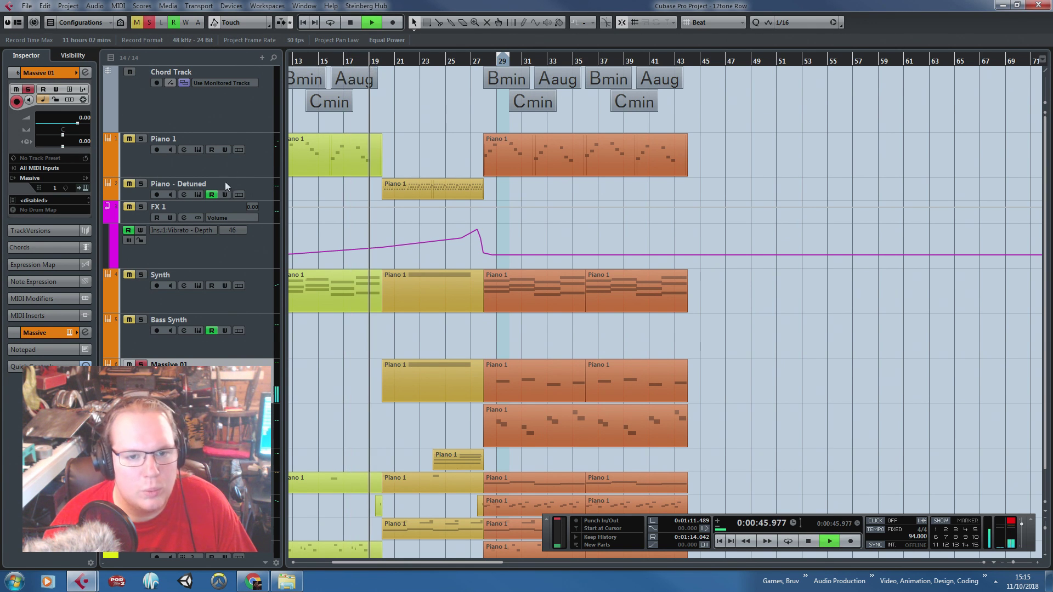
pyautogui.click(129, 72)
pyautogui.press('space')
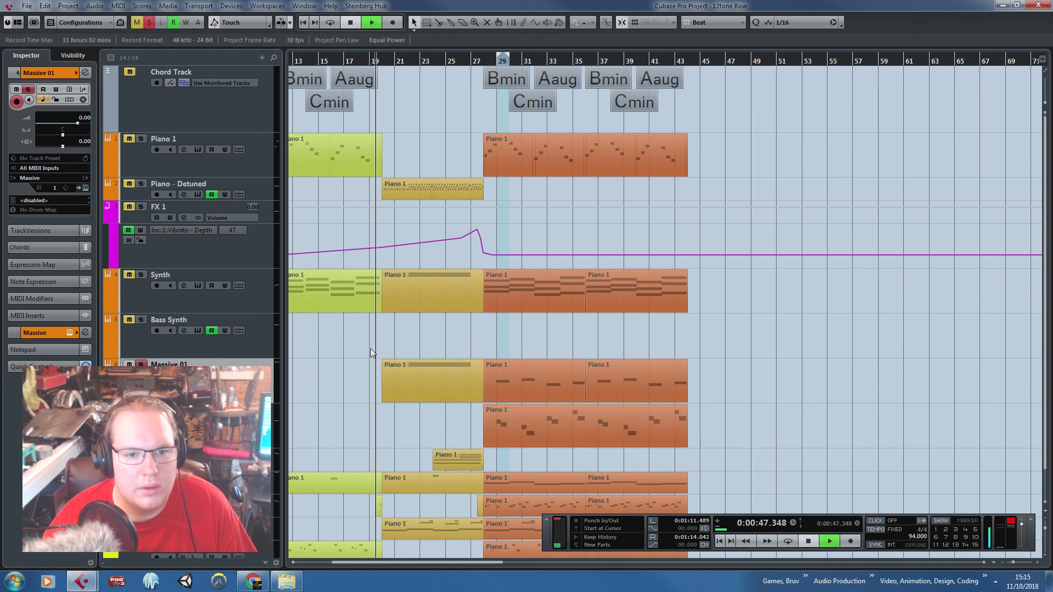
pyautogui.scroll(4, 371, 349)
pyautogui.press('space')
pyautogui.click(359, 62)
pyautogui.press('space')
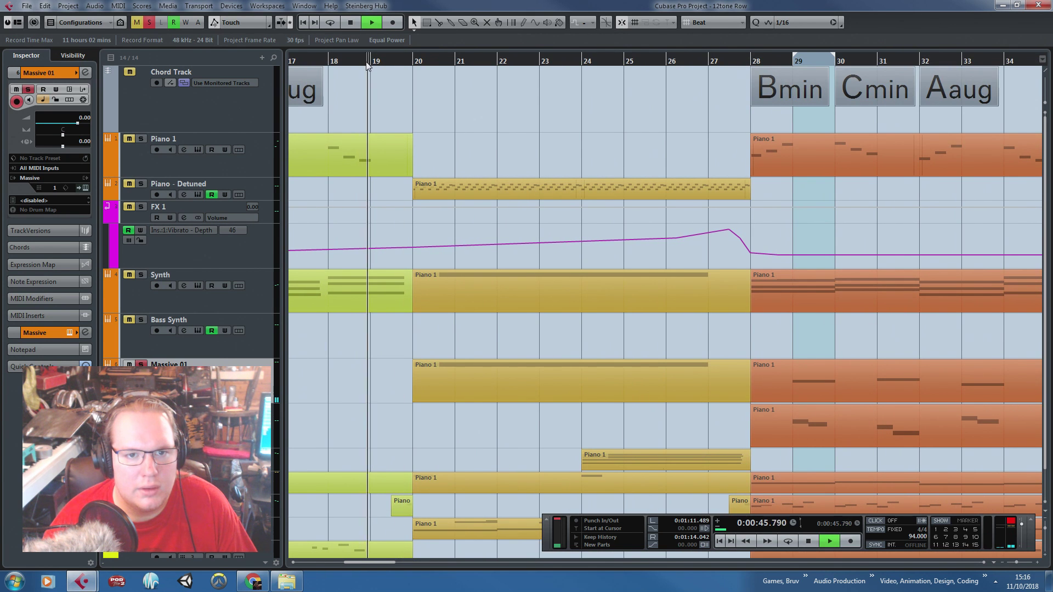
pyautogui.scroll(-1, 371, 379)
pyautogui.press('space')
# Play on from about bar 19, turn off solo on the Massive 01 track, and return the playhead to about bar 18
pyautogui.scroll(-3, 378, 375)
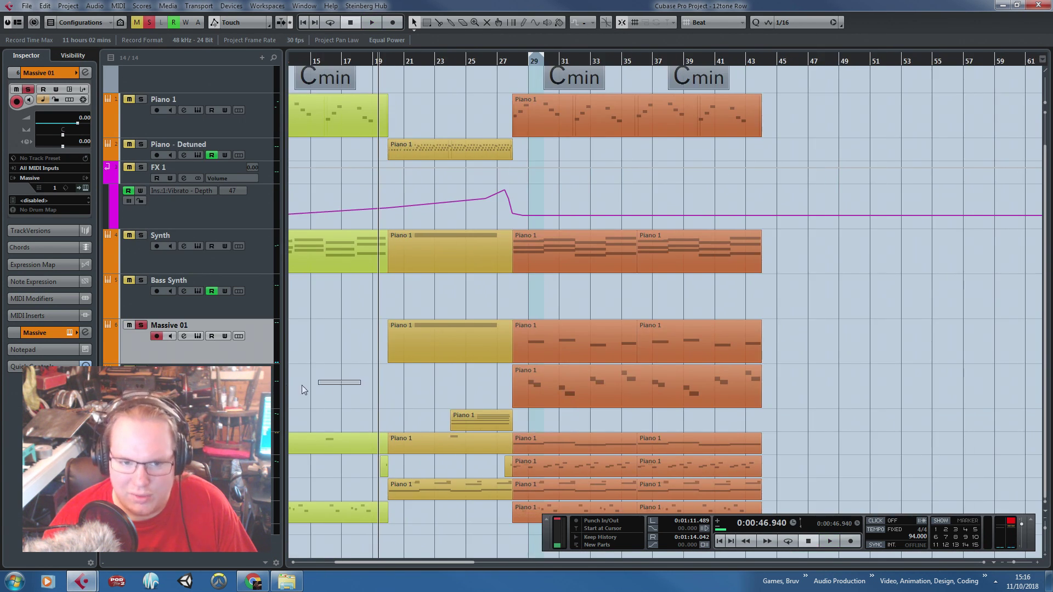
pyautogui.hscroll(-1, 363, 380)
pyautogui.press('space')
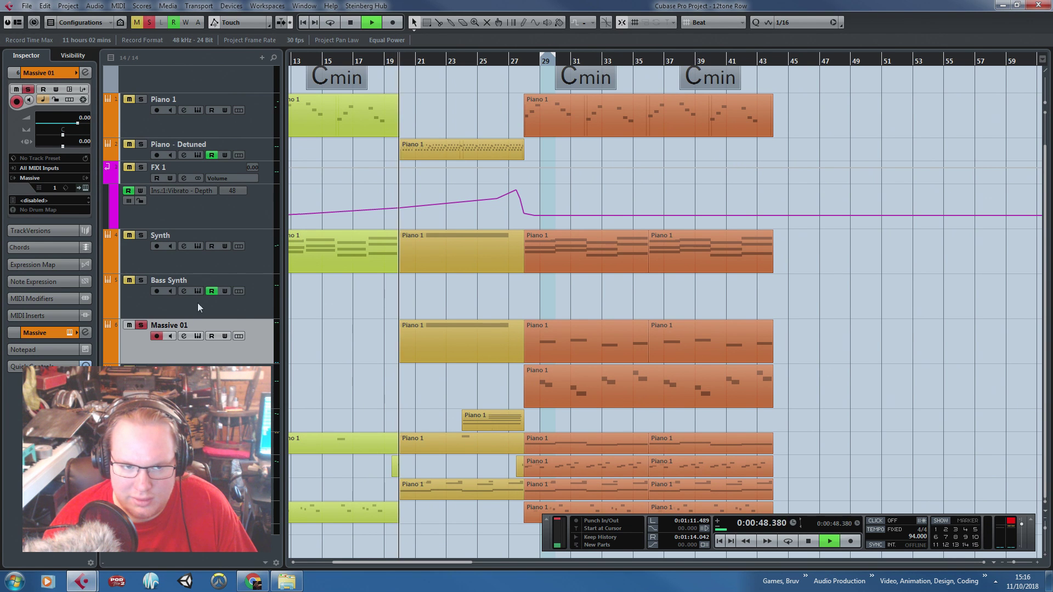
pyautogui.click(141, 325)
pyautogui.press('space')
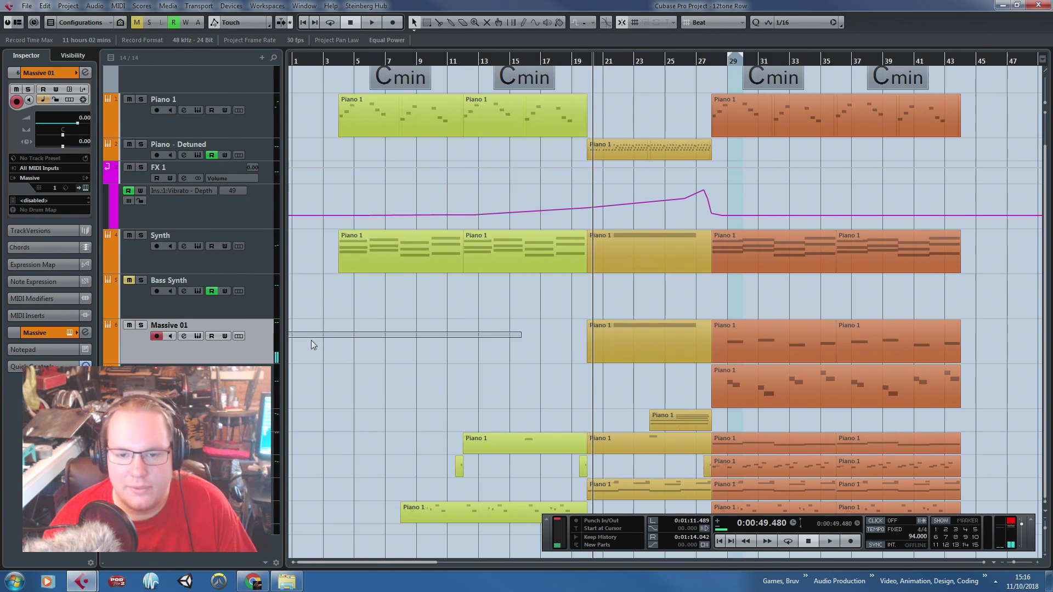
pyautogui.moveTo(242, 337); pyautogui.dragTo(245, 337)
pyautogui.scroll(-2, 536, 308)
pyautogui.scroll(1, 532, 304)
pyautogui.moveTo(438, 61); pyautogui.dragTo(444, 59)
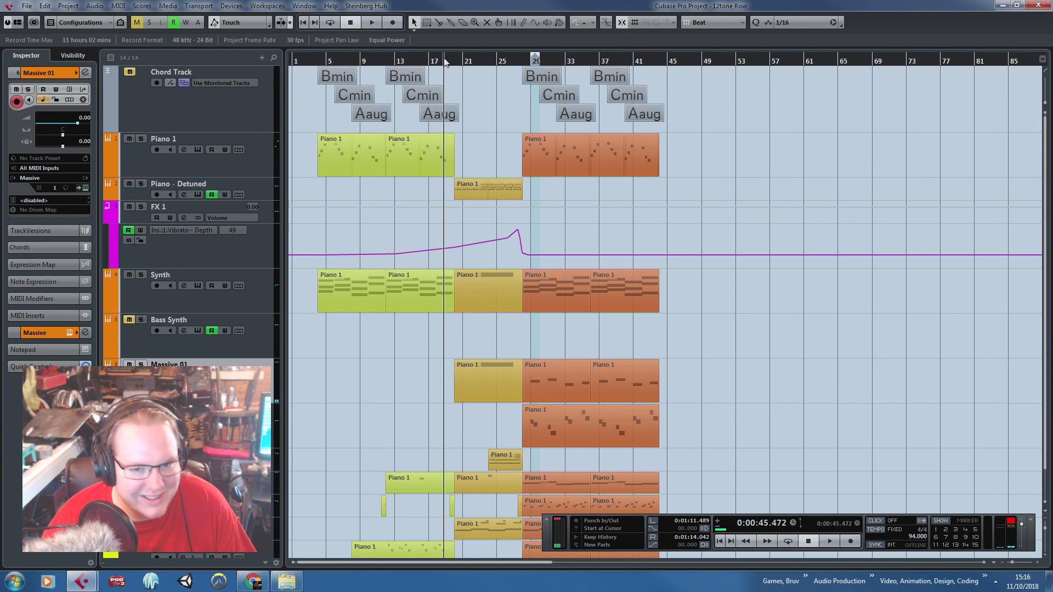
# Move the parts spanning bars 20 to 44 from the Massive 01 track to the Bass Synth track
pyautogui.scroll(3, 433, 362)
pyautogui.press('space')
pyautogui.press('space')
pyautogui.moveTo(402, 336); pyautogui.dragTo(789, 374)
pyautogui.moveTo(496, 354); pyautogui.dragTo(930, 371)
pyautogui.moveTo(533, 375); pyautogui.dragTo(533, 334)
# Solo the Bass Synth track and audition it from around bars 17, 14 and 27
pyautogui.press('space')
pyautogui.click(437, 357)
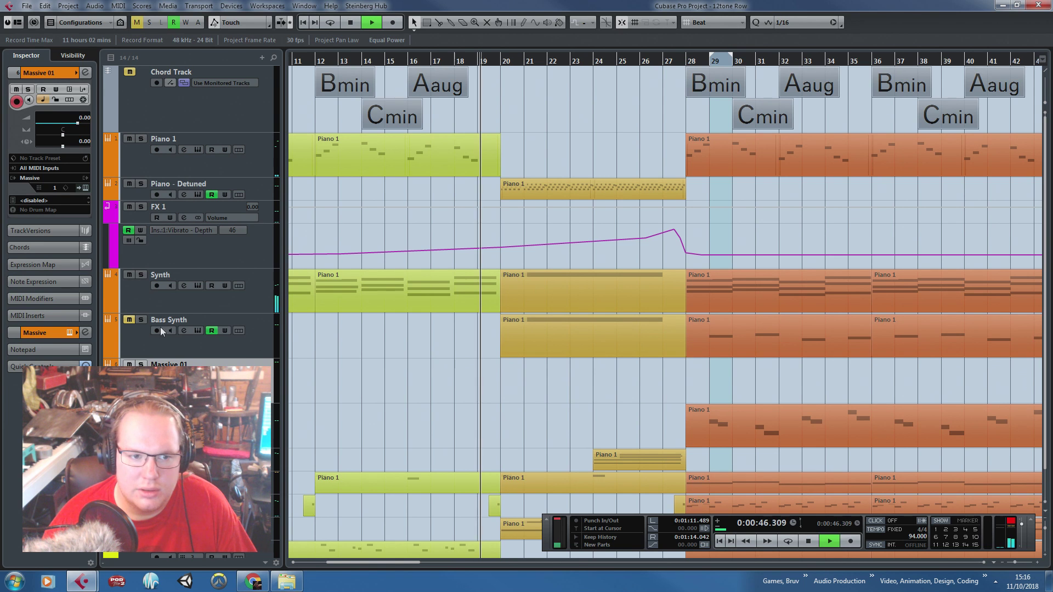
pyautogui.click(141, 320)
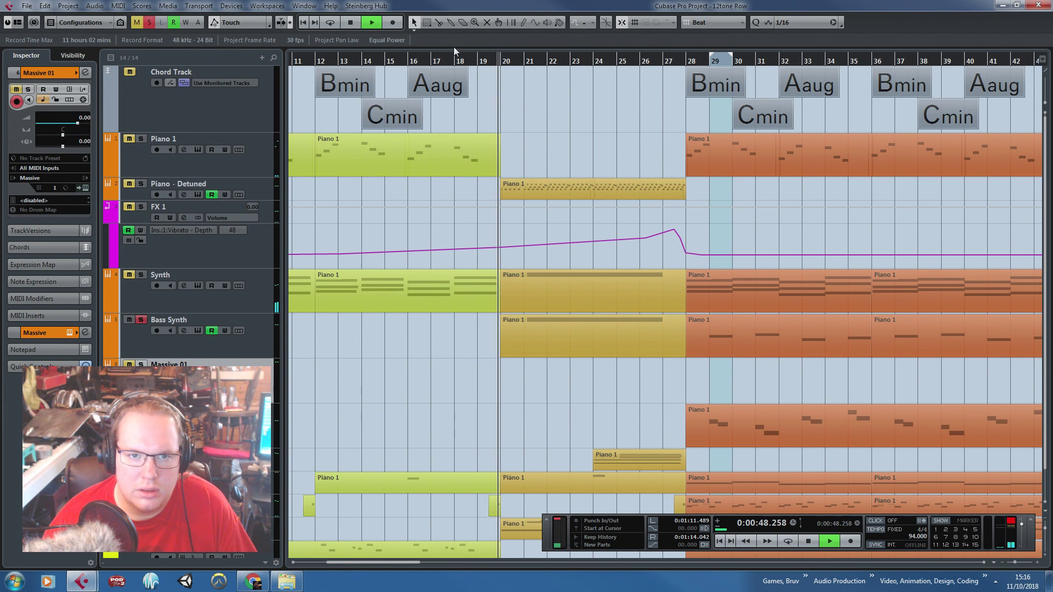
pyautogui.click(446, 60)
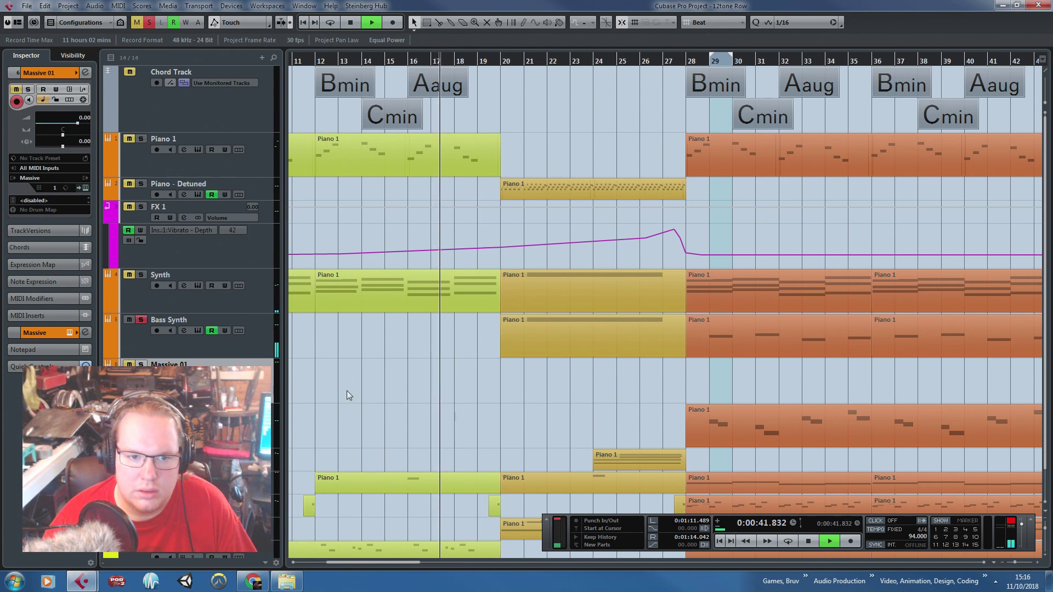
pyautogui.click(367, 60)
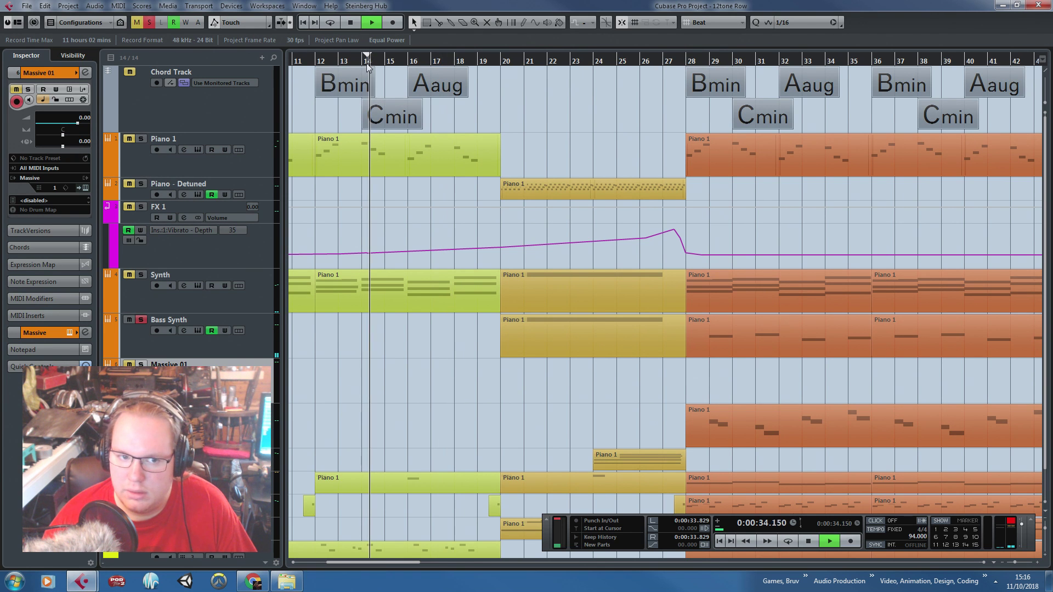
pyautogui.click(660, 60)
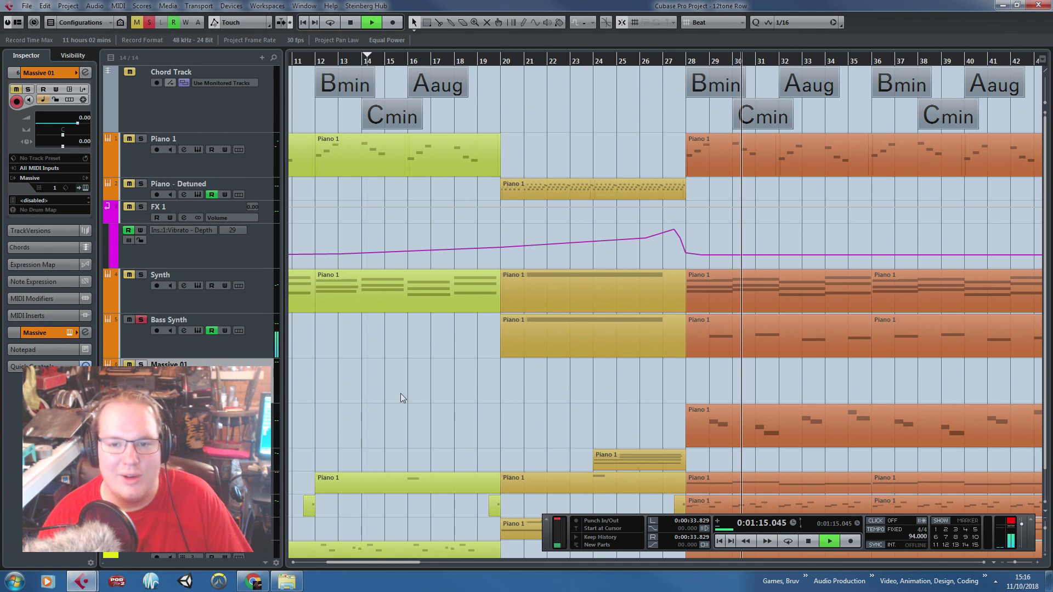
# Clear the solo state and unmute the Bass Synth track, and play the full mix from about bar 18
pyautogui.press('space')
pyautogui.hotkey('shift', 'f')
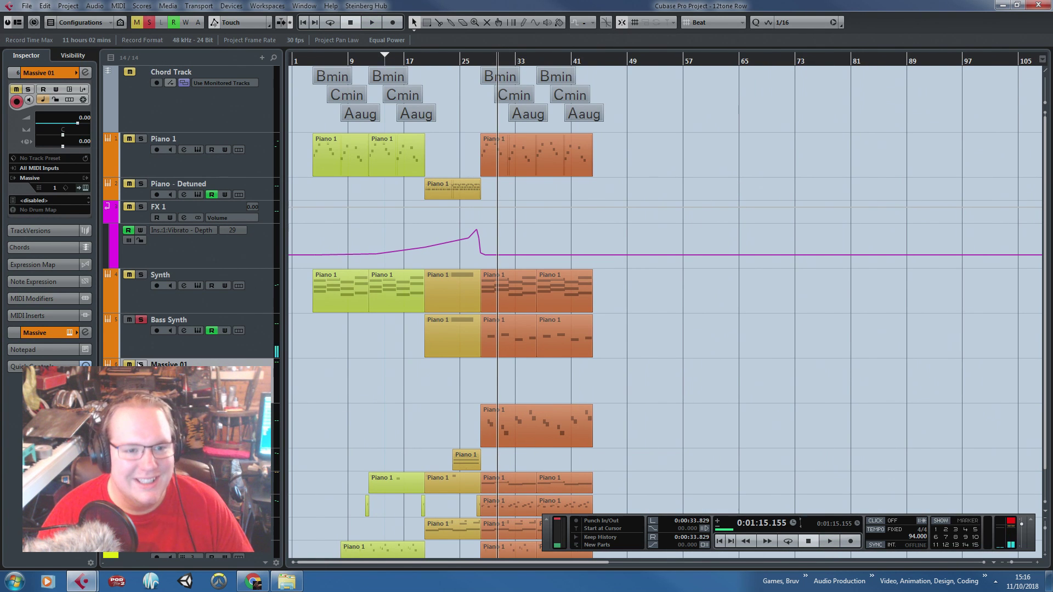
pyautogui.click(147, 23)
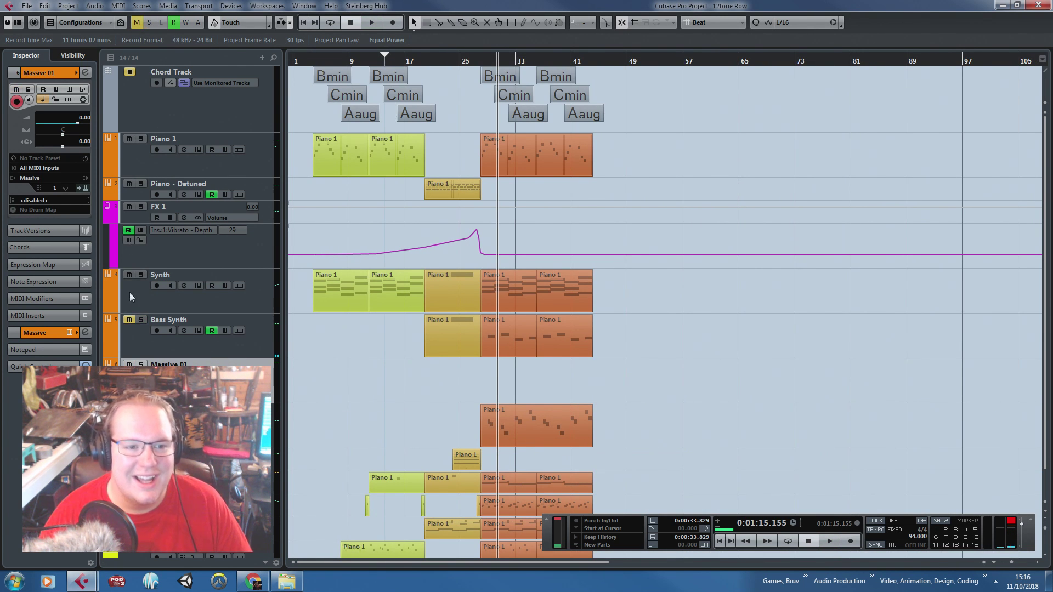
pyautogui.scroll(2, 404, 391)
pyautogui.click(425, 64)
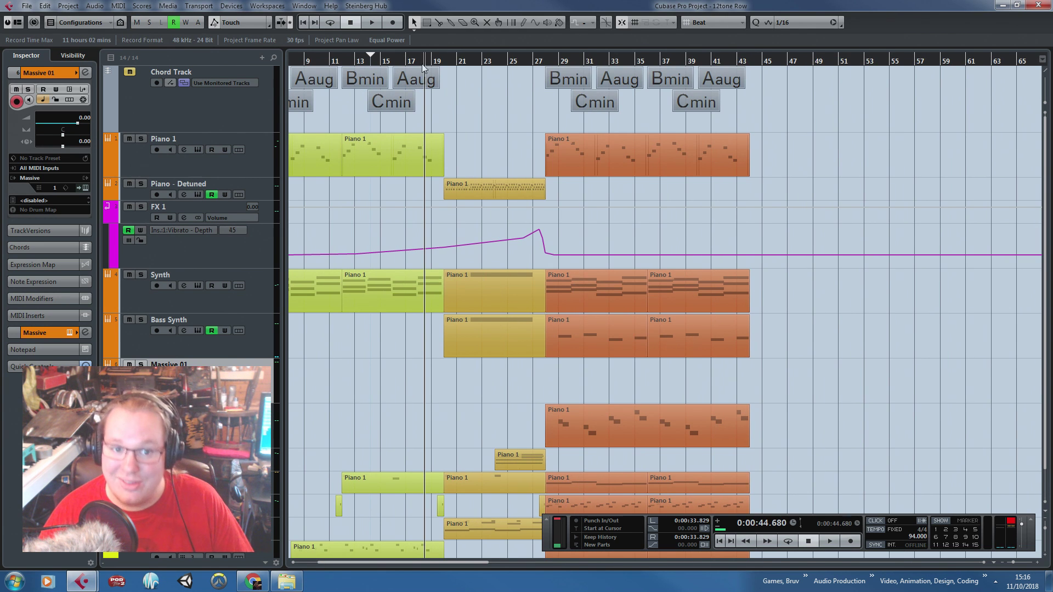
pyautogui.press('space')
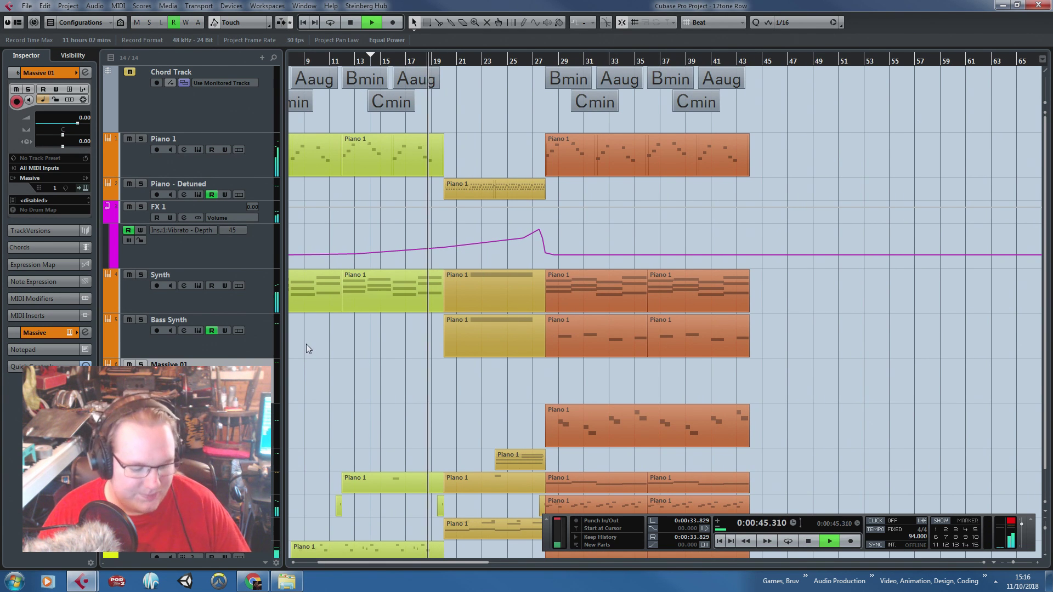
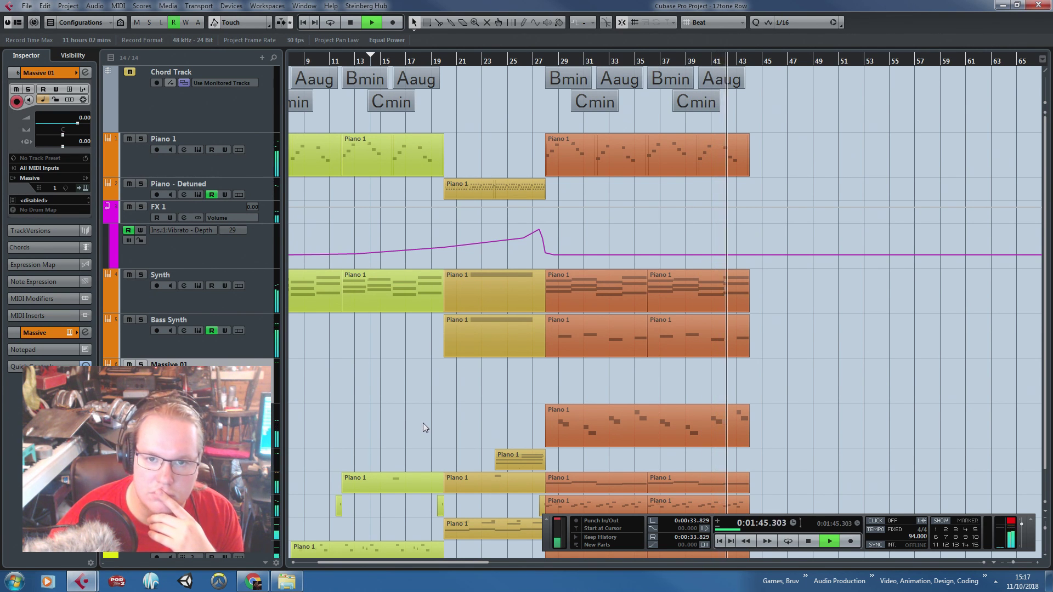
# Reduce the Chord Track's height and collapse the FX 1 vibrato depth automation lane
pyautogui.moveTo(247, 131); pyautogui.dragTo(248, 89)
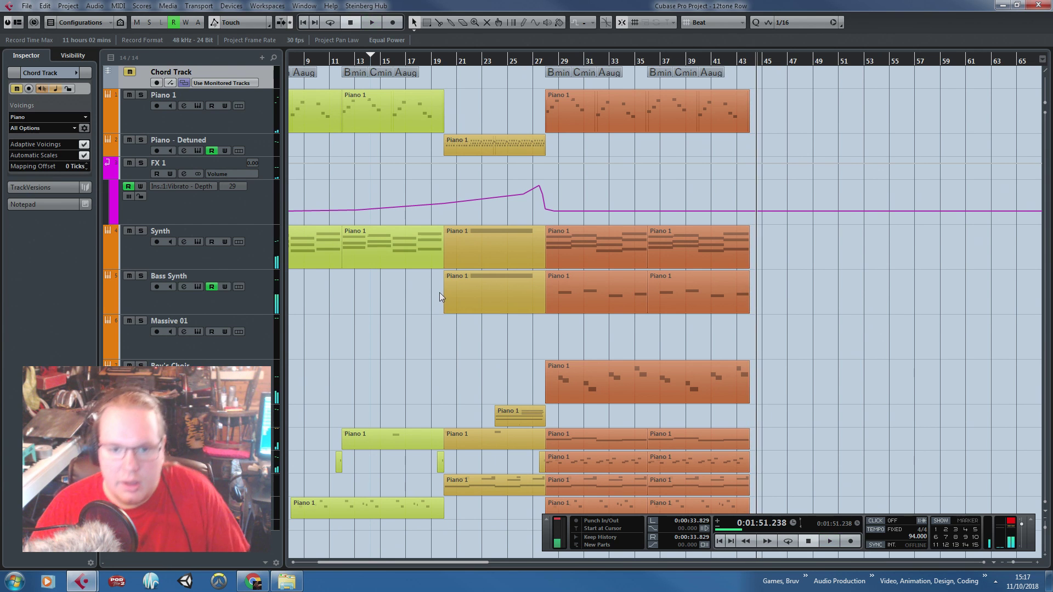
pyautogui.press('g')
pyautogui.press('g')
pyautogui.press('g')
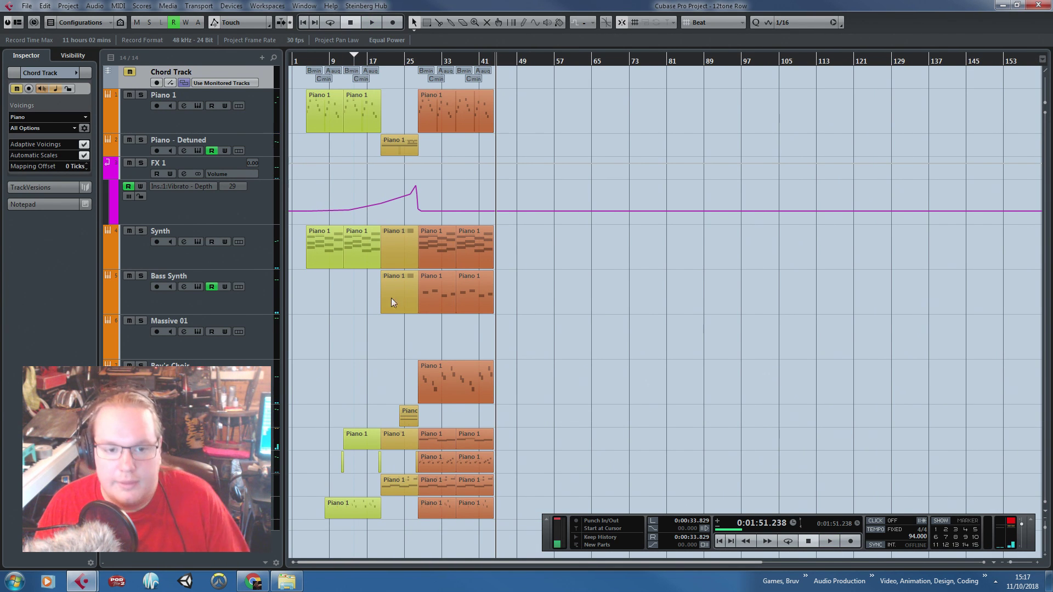
pyautogui.press('h')
pyautogui.press('h')
pyautogui.press('h')
pyautogui.moveTo(381, 350); pyautogui.dragTo(126, 339)
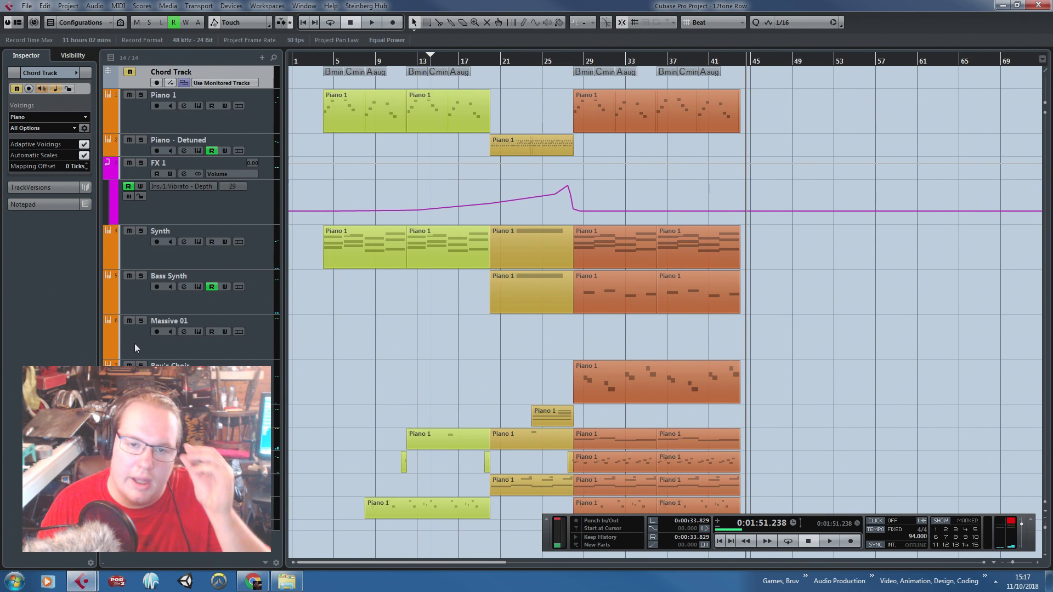
pyautogui.click(107, 172)
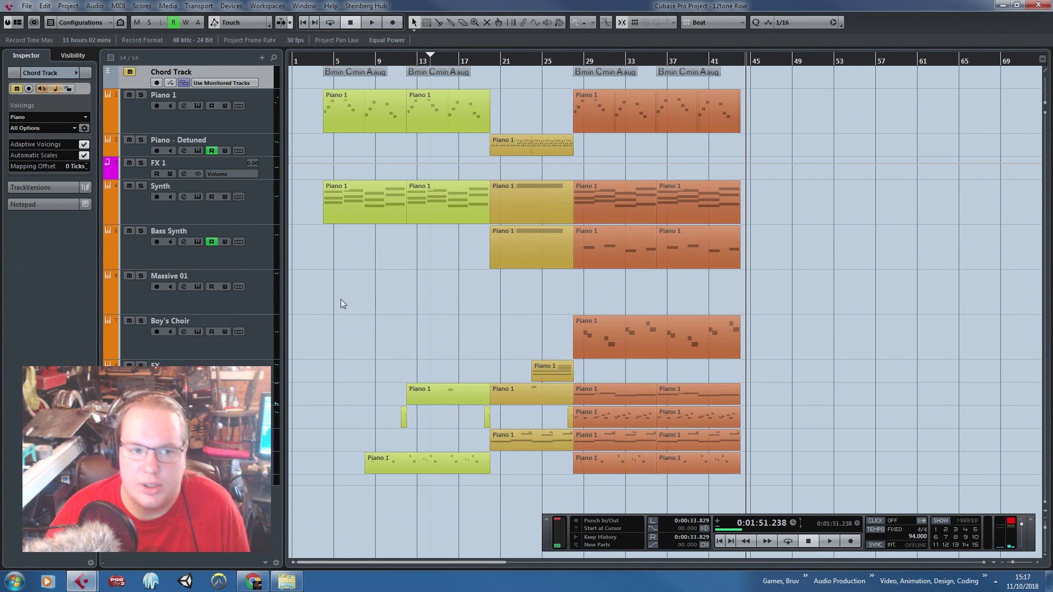
pyautogui.press('g')
pyautogui.press('g')
pyautogui.press('h')
pyautogui.press('h')
pyautogui.moveTo(379, 315); pyautogui.dragTo(203, 326)
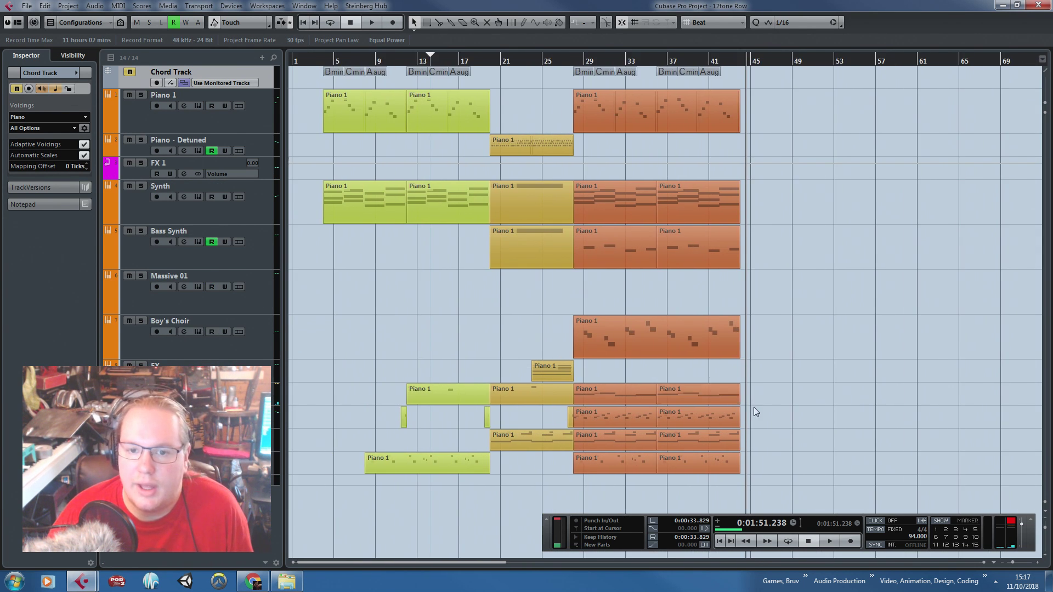
pyautogui.press('g')
pyautogui.press('h')
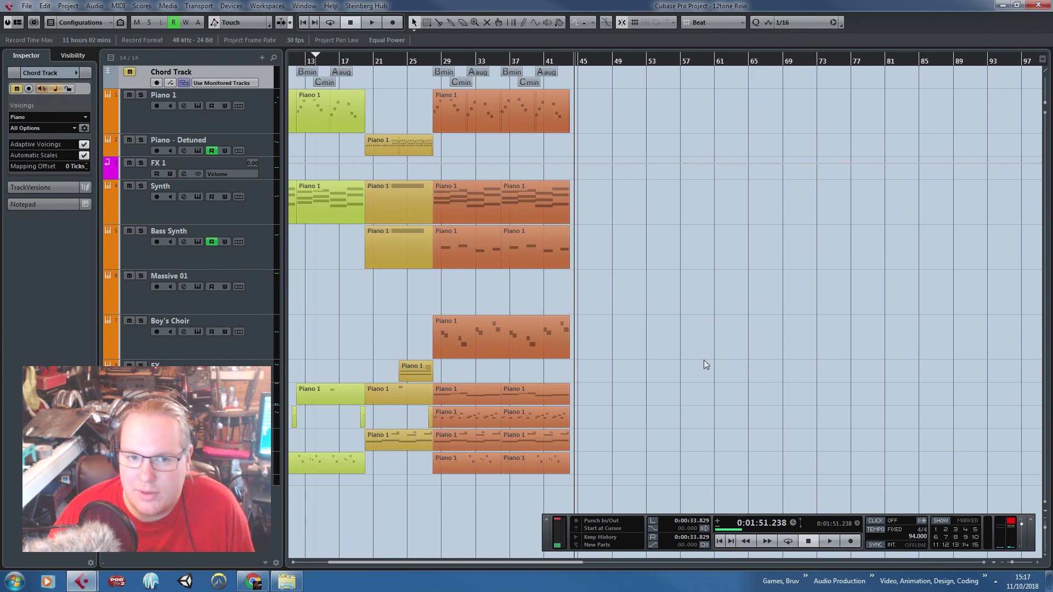
pyautogui.press('h')
pyautogui.press('h')
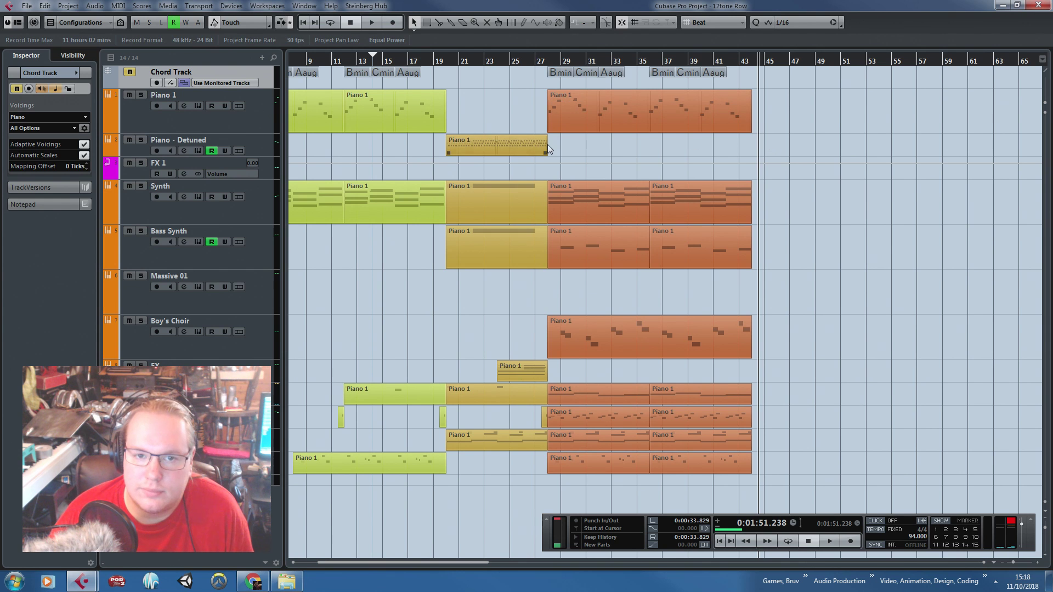
# Duplicate the orange parts at bars 28 to 44 on all their tracks so the section repeats from bar 44
pyautogui.click(647, 127)
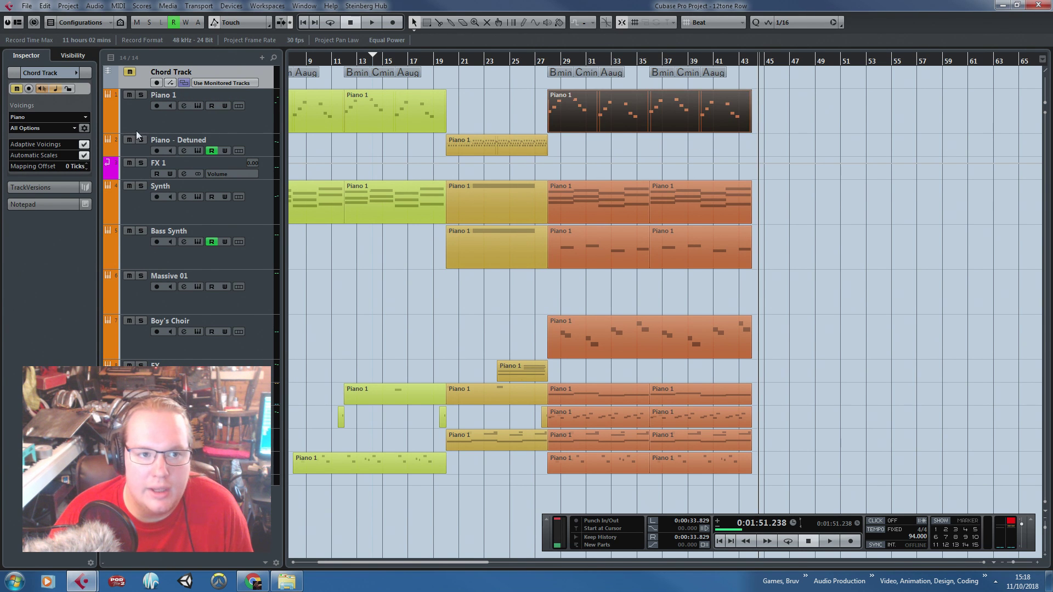
pyautogui.moveTo(181, 133)
pyautogui.mouseDown()
pyautogui.moveTo(181, 144)
pyautogui.moveTo(182, 135)
pyautogui.mouseUp()
pyautogui.hotkey('ctrl', 'd')
pyautogui.scroll(2, 862, 208)
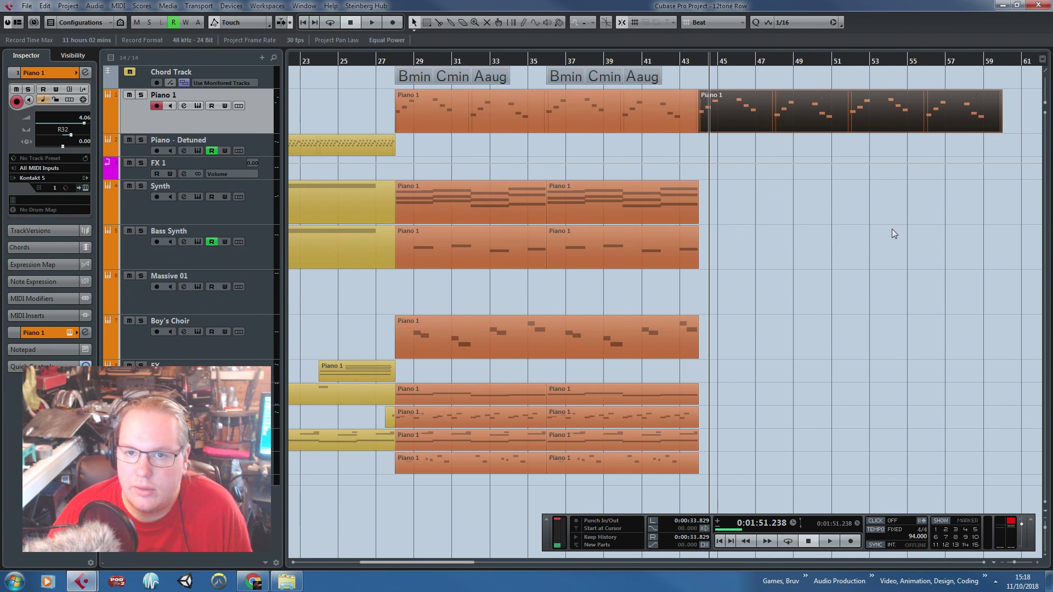
pyautogui.moveTo(823, 102); pyautogui.dragTo(403, 494)
pyautogui.hotkey('ctrl', 'd')
pyautogui.click(905, 310)
pyautogui.hscroll(6, 927, 329)
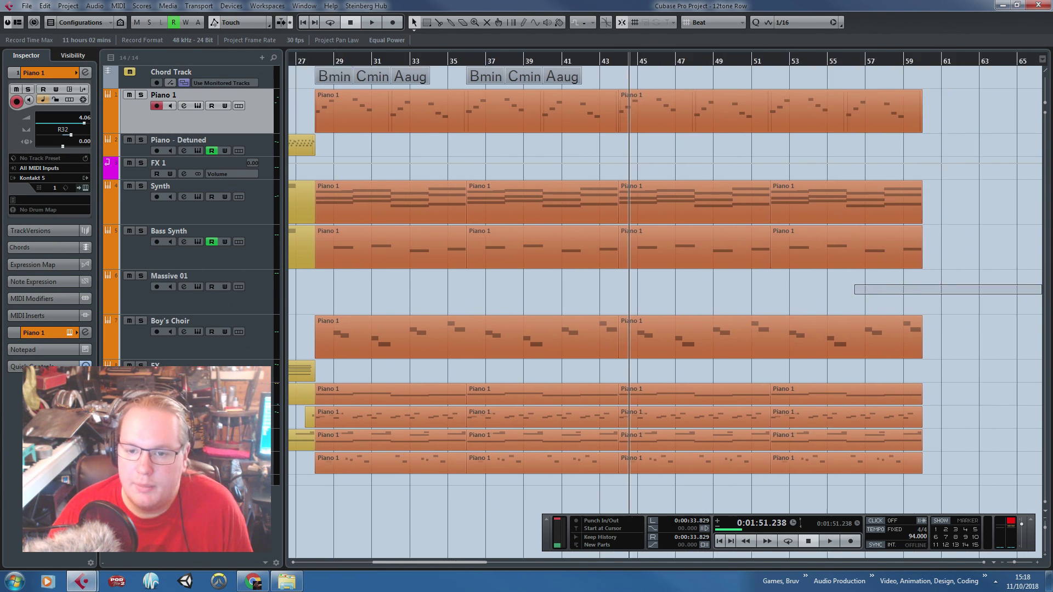
# Recolor the duplicated Piano 1 part at bar 44 with Color 1 (red)
pyautogui.moveTo(934, 455); pyautogui.dragTo(565, 102)
pyautogui.click(583, 60)
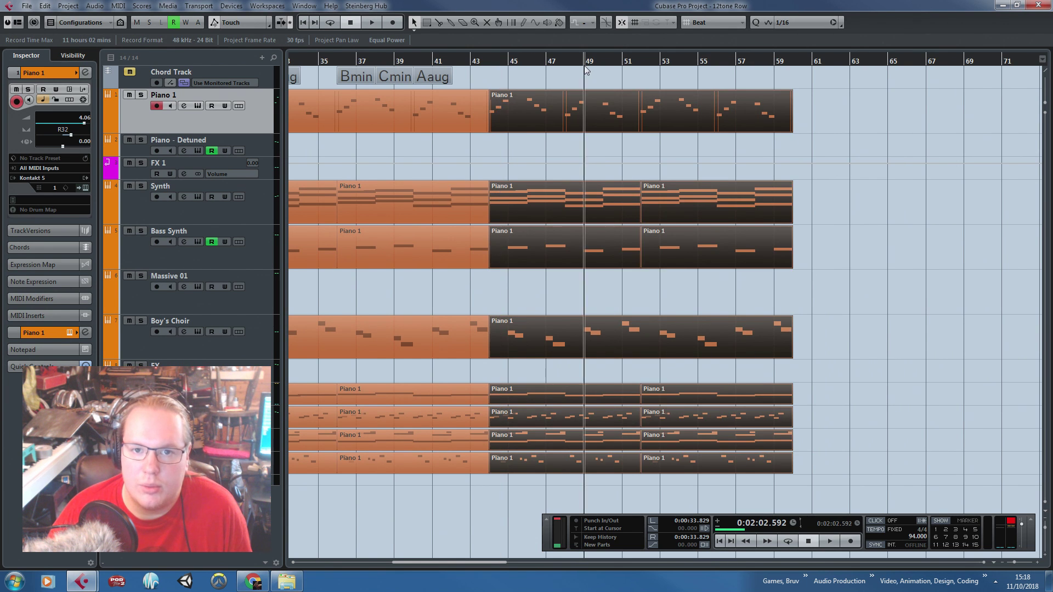
pyautogui.click(569, 94)
pyautogui.click(560, 20)
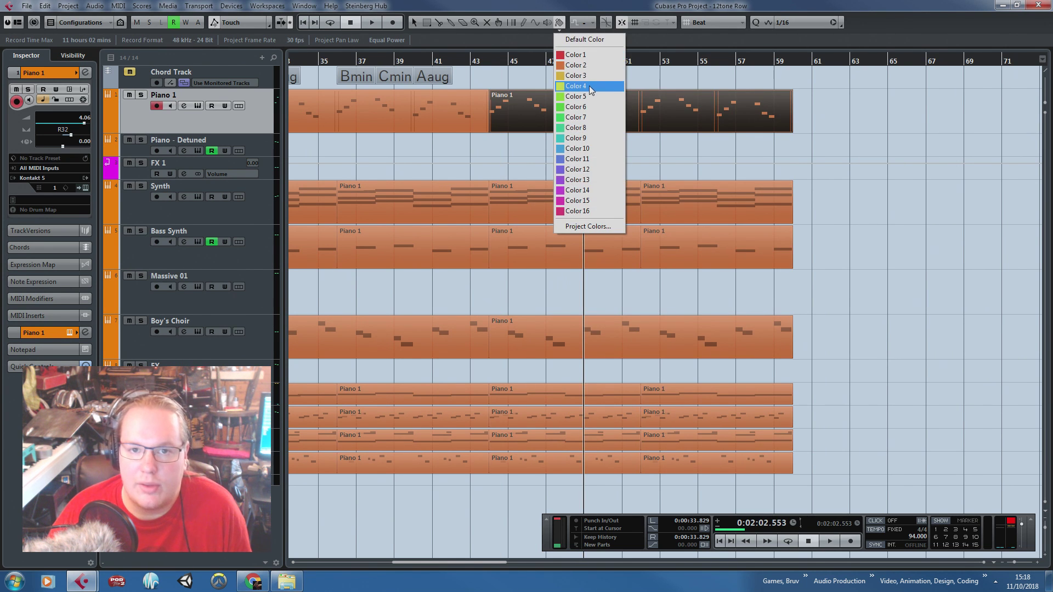
pyautogui.click(593, 63)
pyautogui.click(529, 150)
pyautogui.click(565, 92)
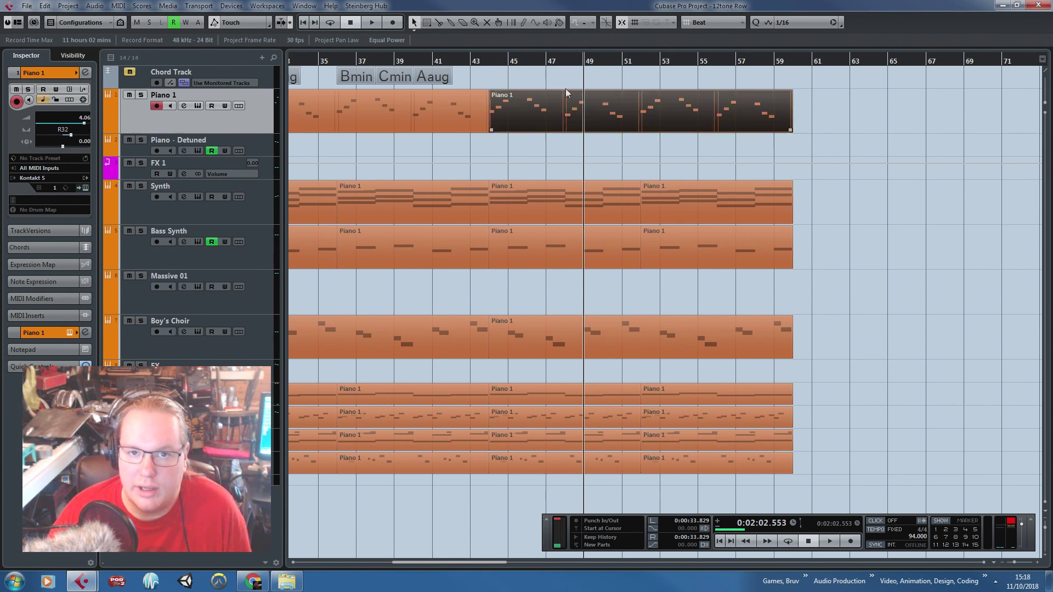
pyautogui.click(562, 29)
pyautogui.click(580, 56)
pyautogui.click(508, 138)
# Try the Mirror function on the red Piano 1 part at bar 44
pyautogui.scroll(-5, 502, 146)
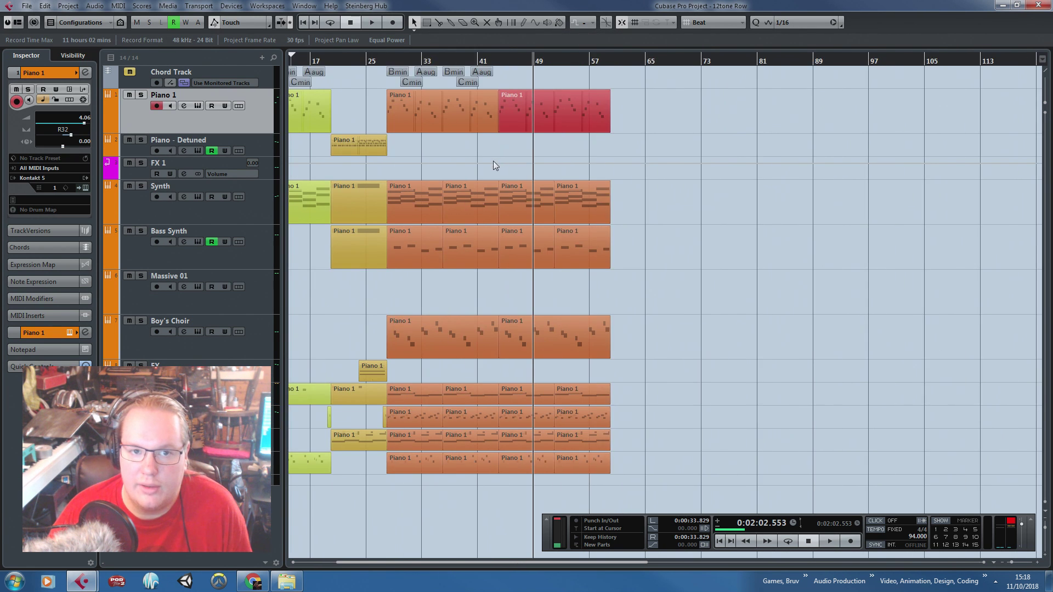
pyautogui.scroll(6, 470, 173)
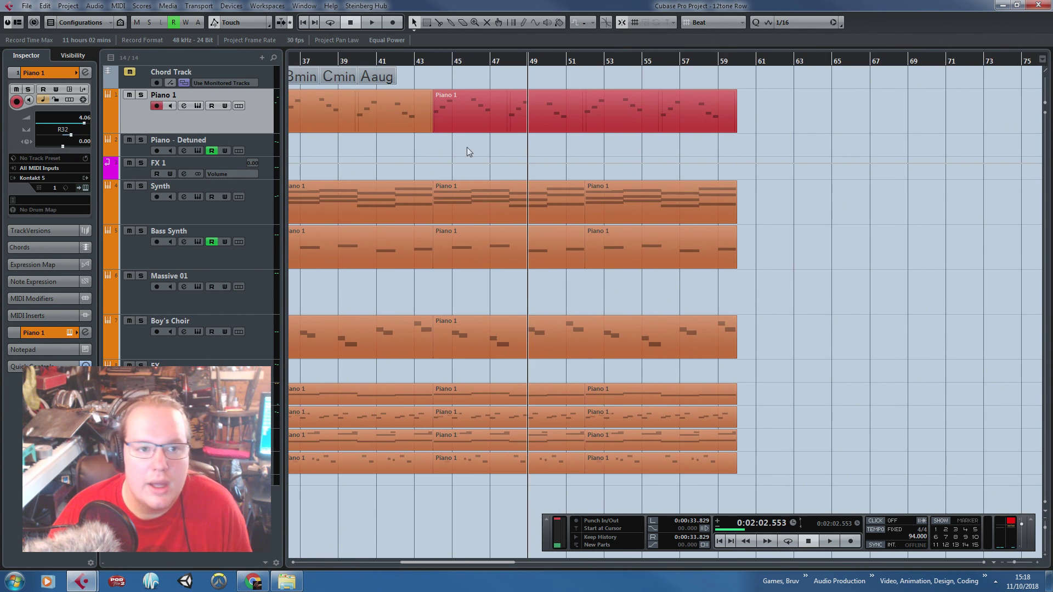
pyautogui.click(475, 112)
pyautogui.rightClick(475, 112)
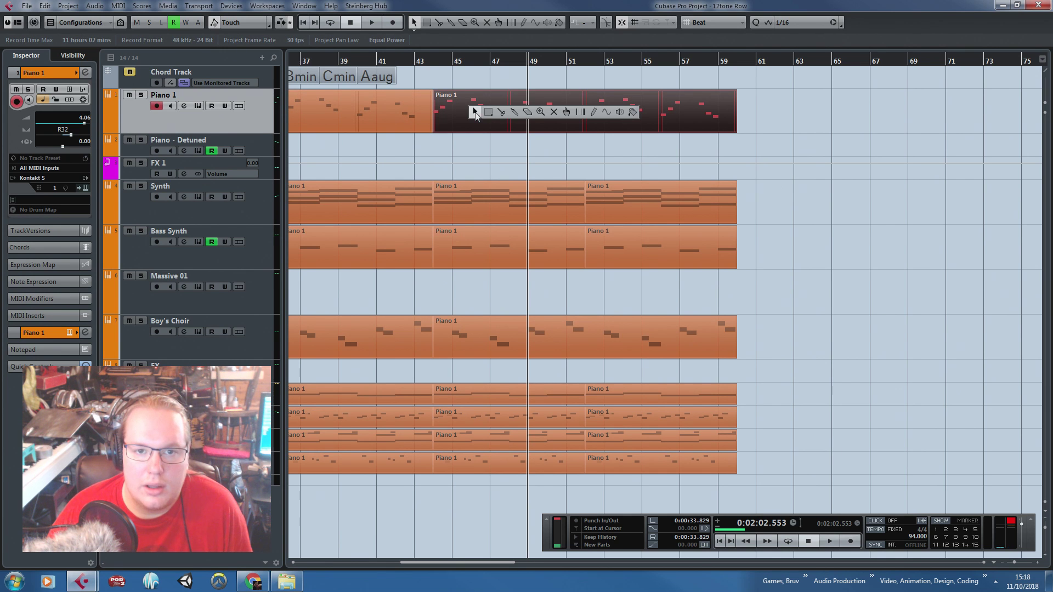
pyautogui.rightClick(463, 96)
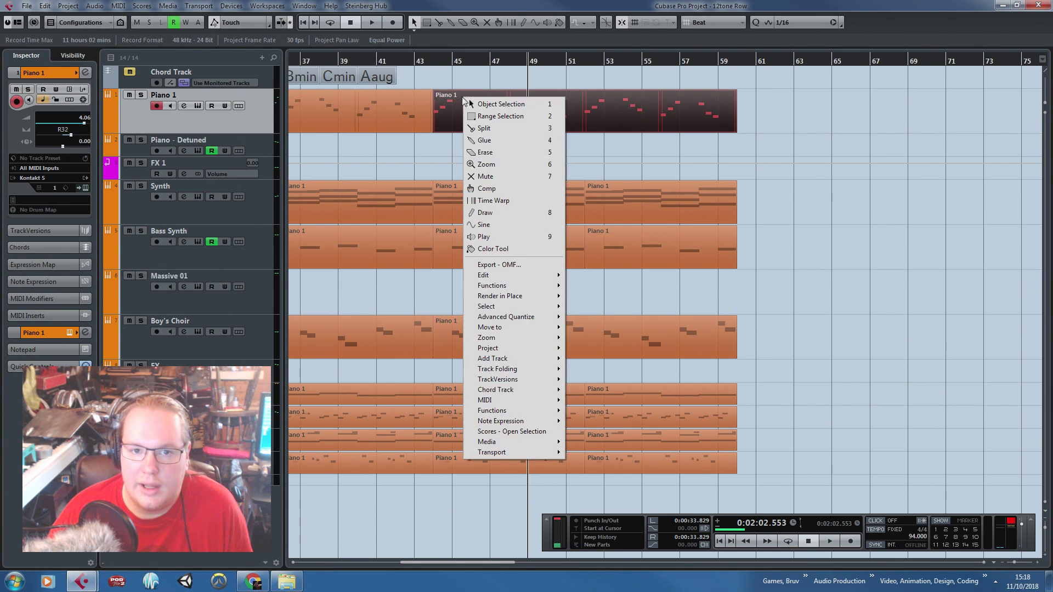
pyautogui.moveTo(517, 307)
pyautogui.moveTo(492, 403)
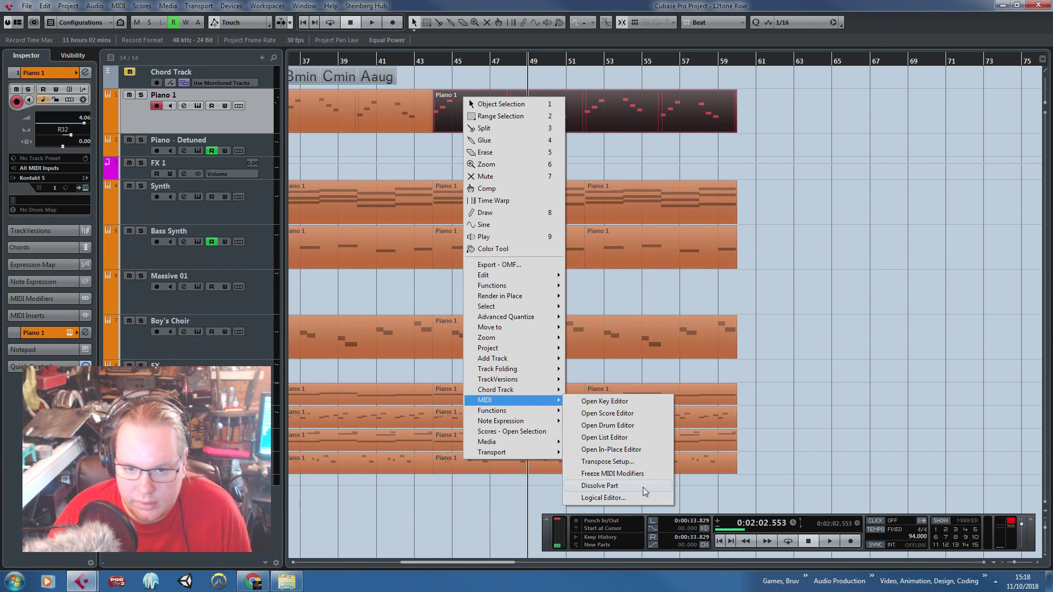
pyautogui.moveTo(535, 425)
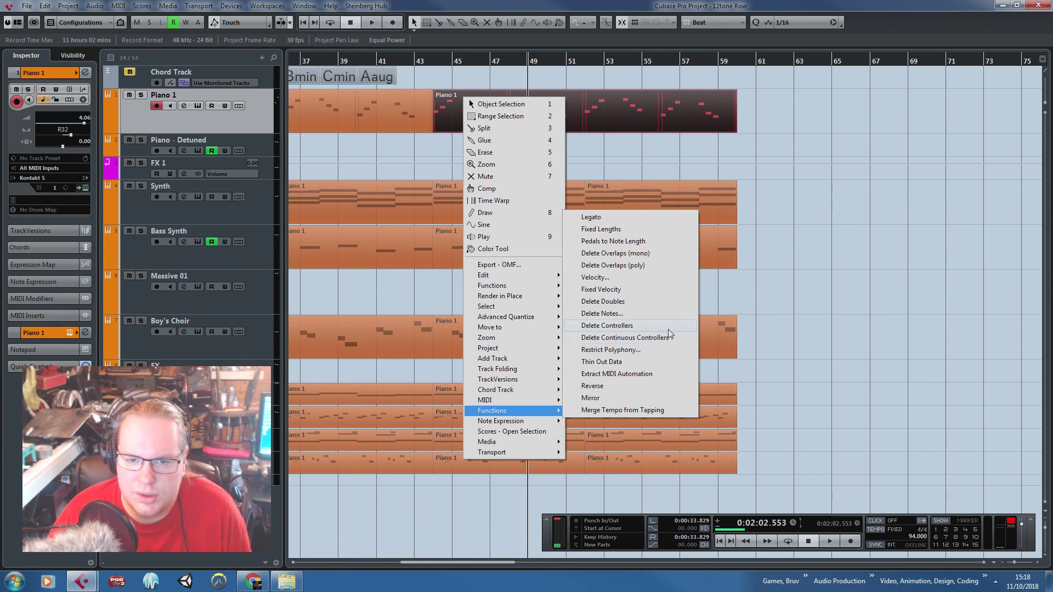
pyautogui.click(629, 401)
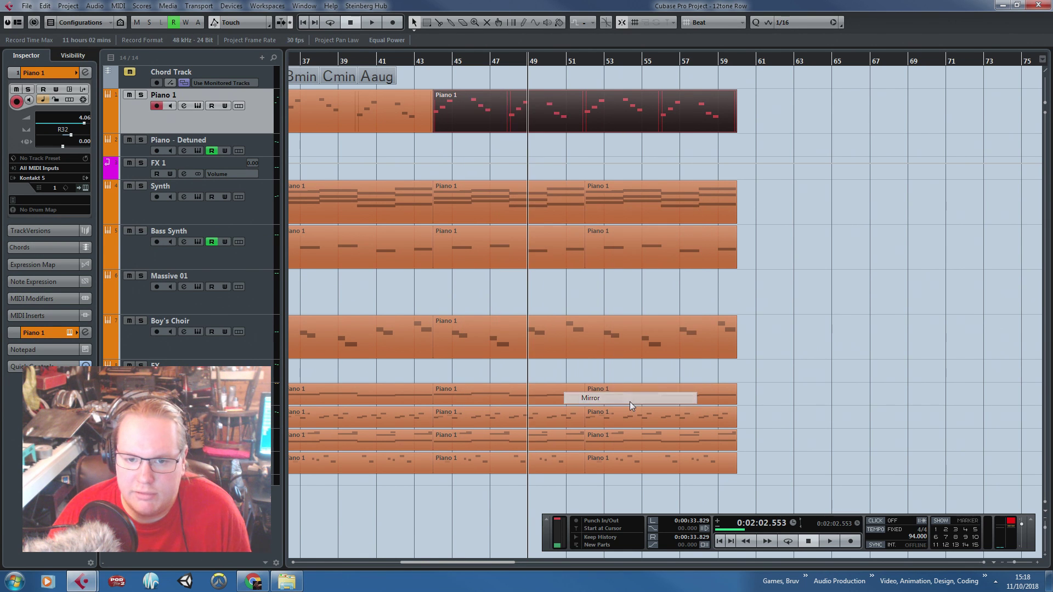
pyautogui.click(442, 64)
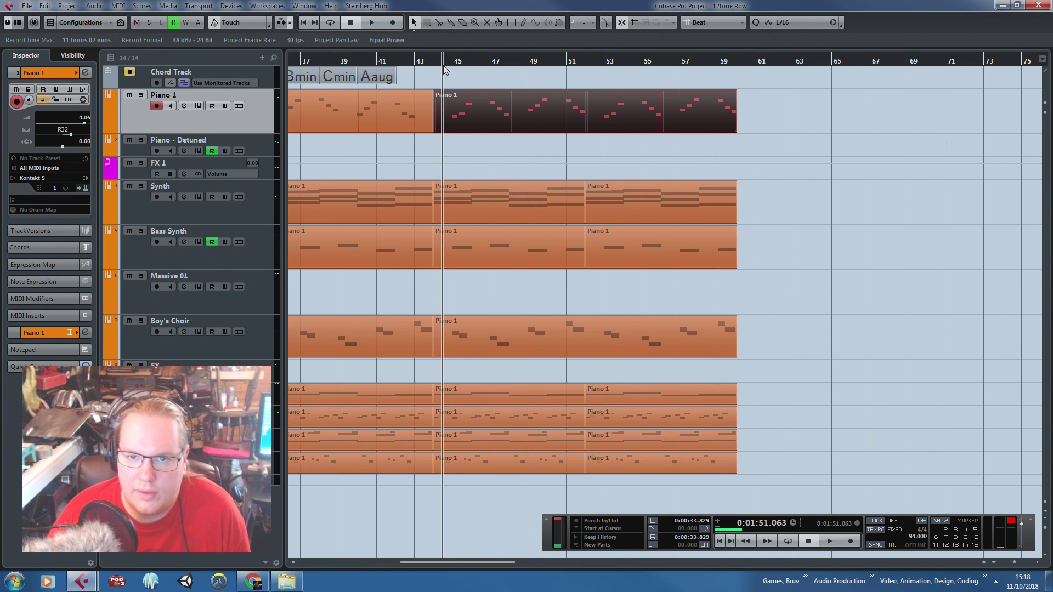
pyautogui.rightClick(508, 115)
pyautogui.moveTo(575, 413)
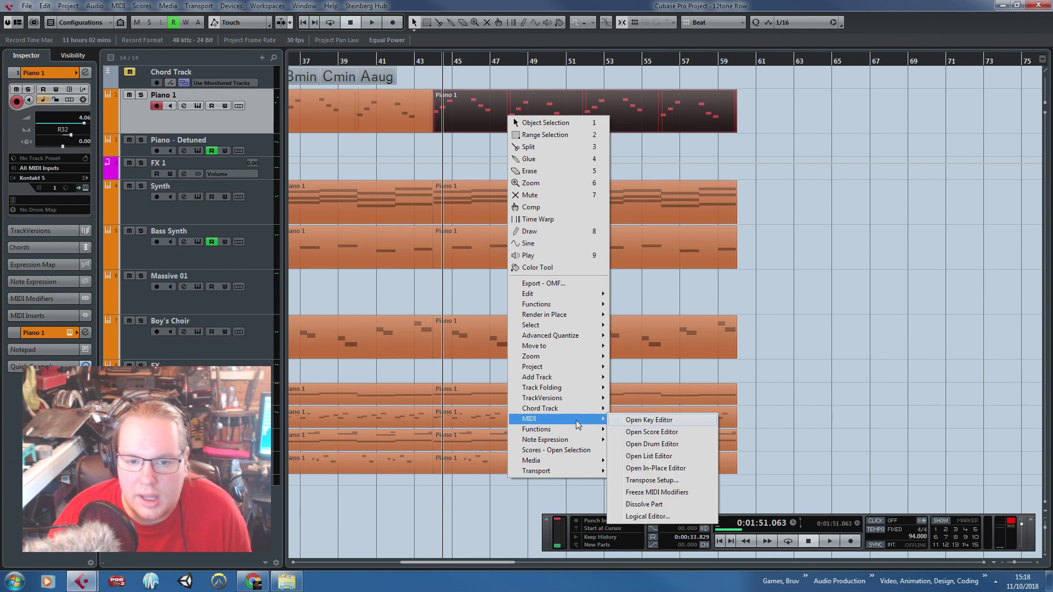
pyautogui.moveTo(578, 436)
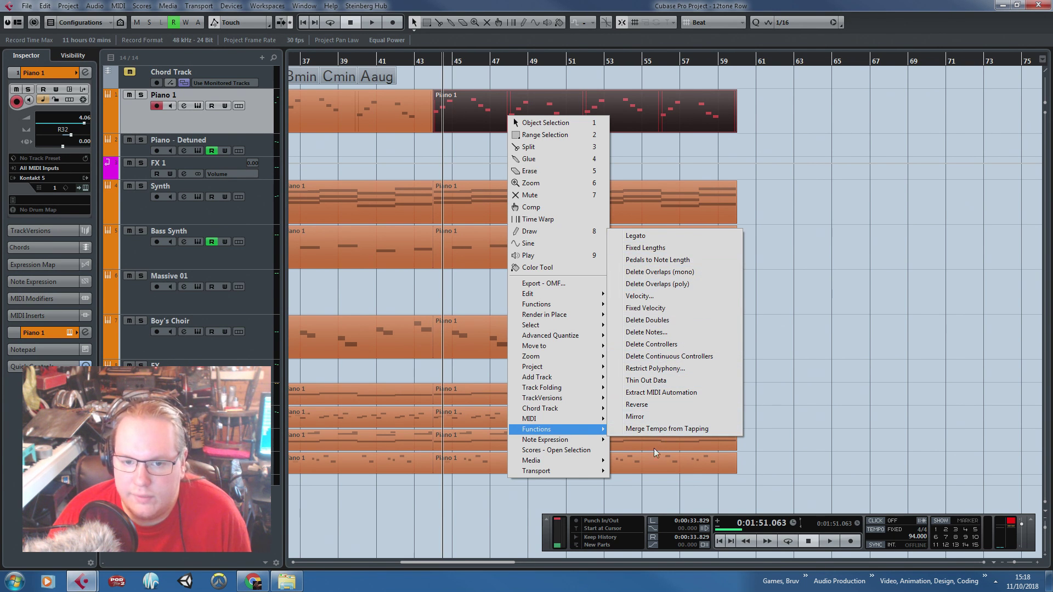
pyautogui.click(575, 450)
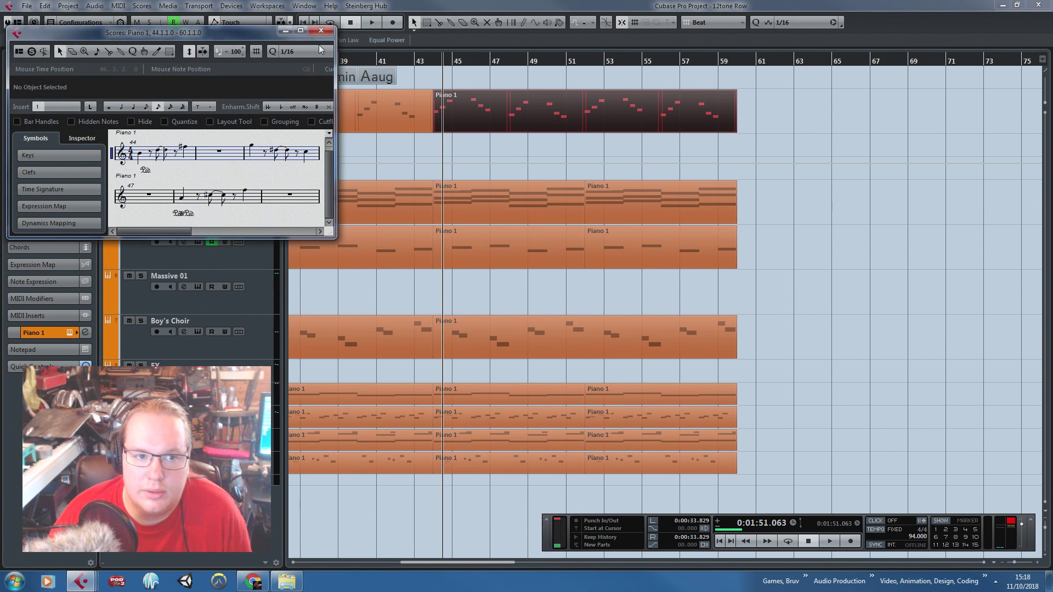
pyautogui.click(321, 30)
pyautogui.rightClick(504, 104)
pyautogui.moveTo(602, 344)
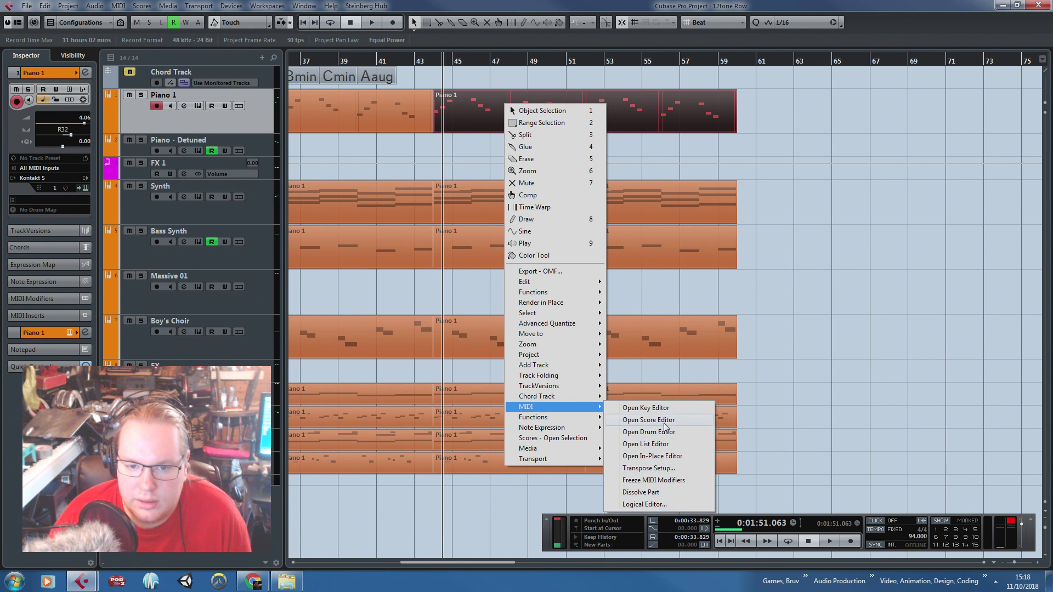
pyautogui.moveTo(557, 421)
pyautogui.moveTo(586, 407)
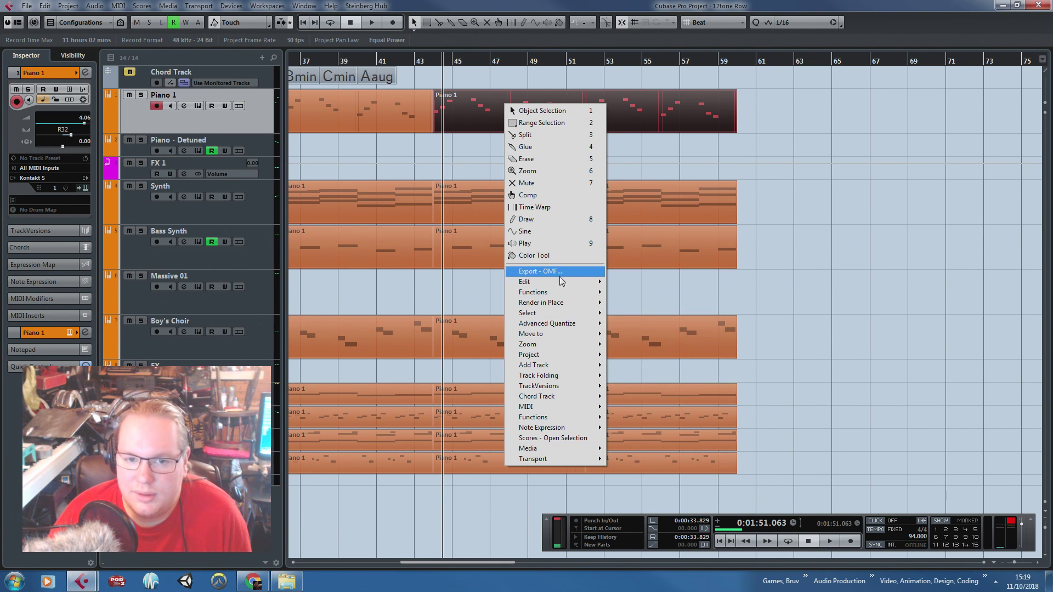
pyautogui.moveTo(569, 305)
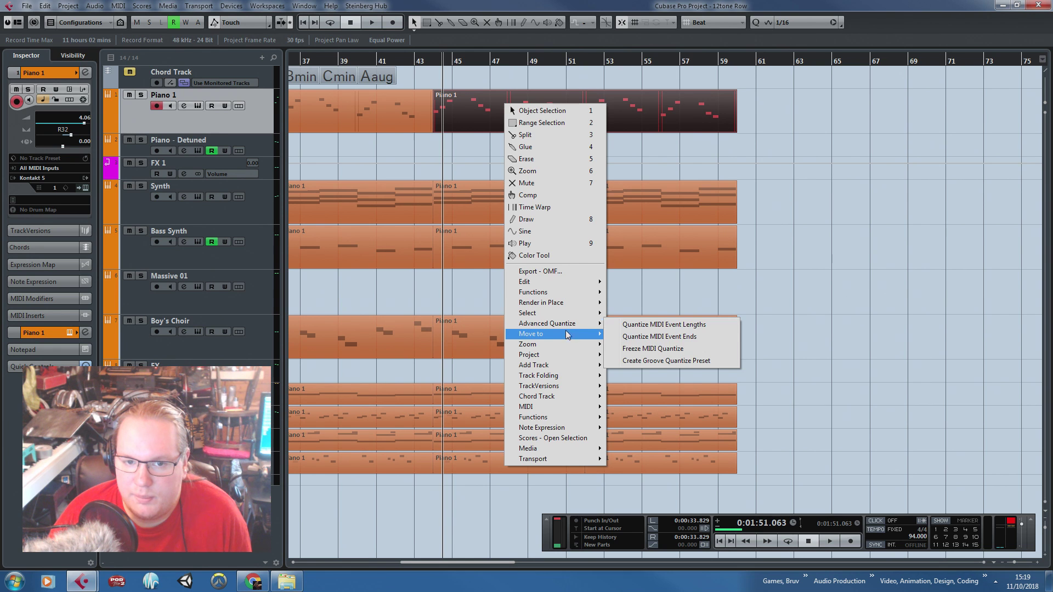
pyautogui.moveTo(569, 344)
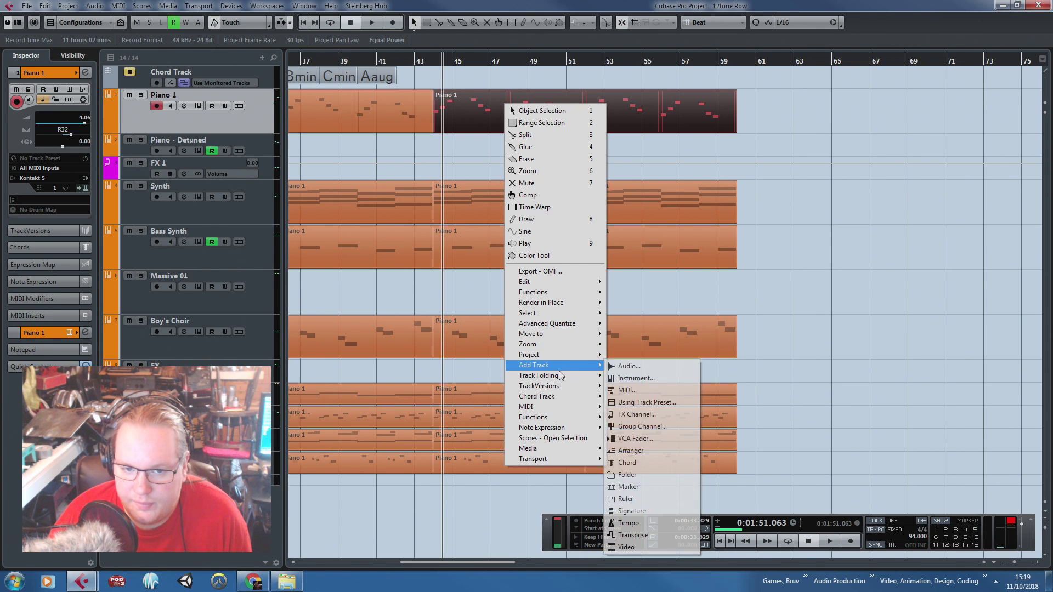
pyautogui.moveTo(568, 387)
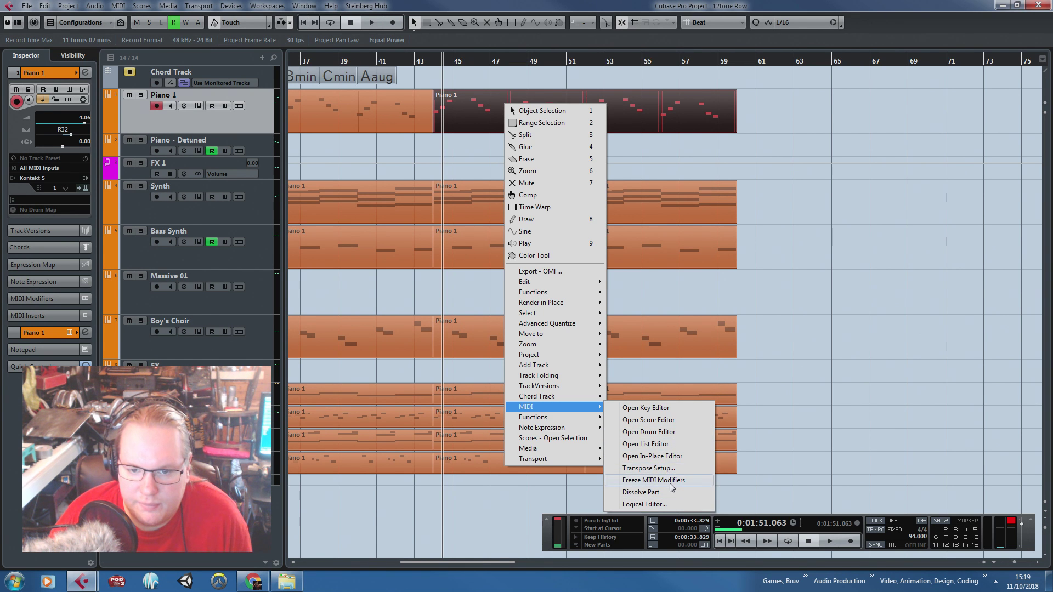
pyautogui.click(648, 468)
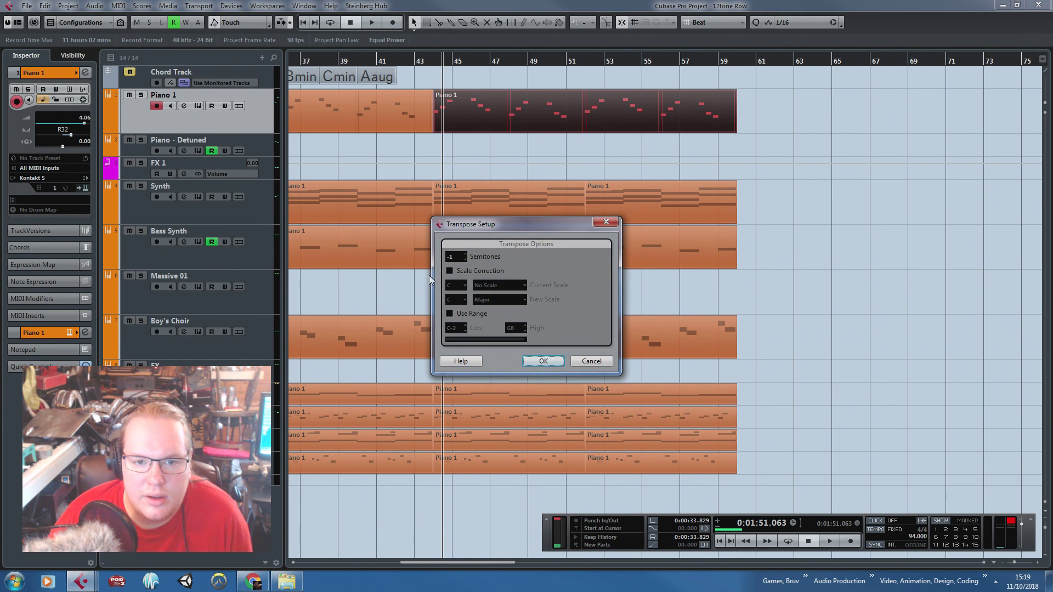
pyautogui.click(611, 225)
pyautogui.rightClick(519, 127)
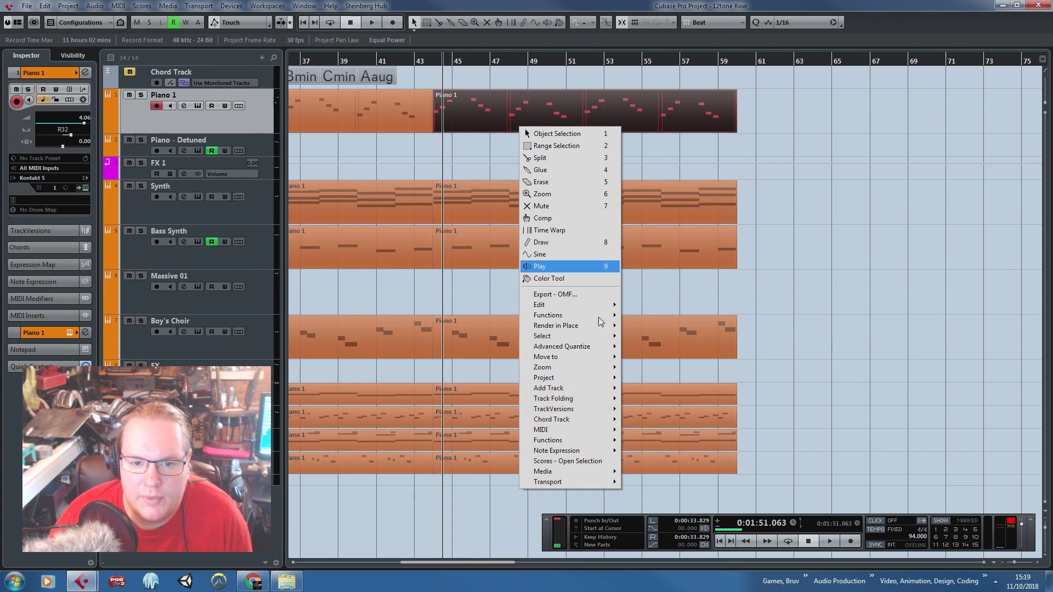
pyautogui.moveTo(572, 419)
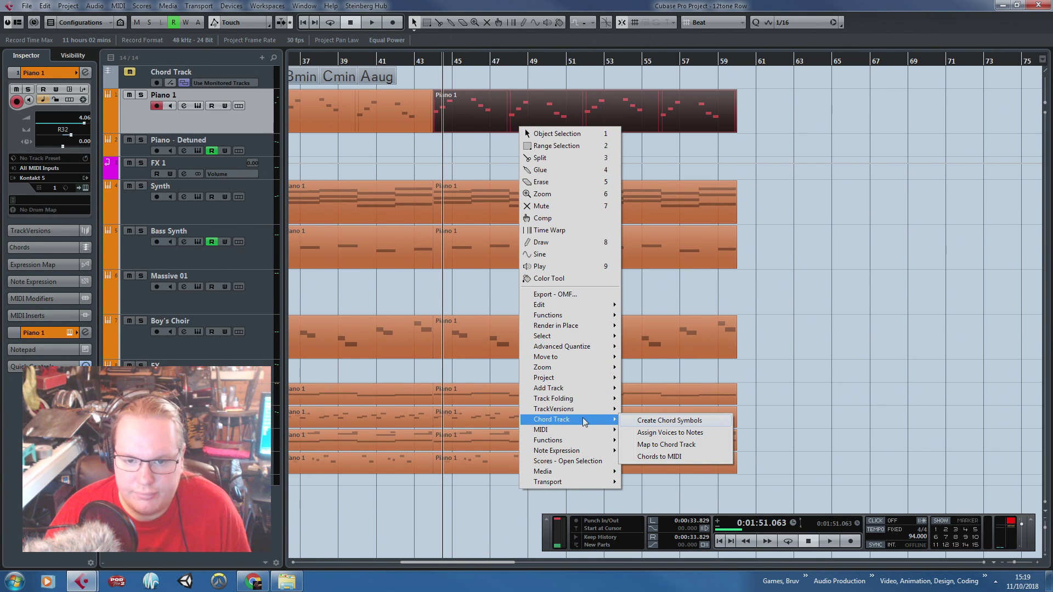
pyautogui.moveTo(582, 446)
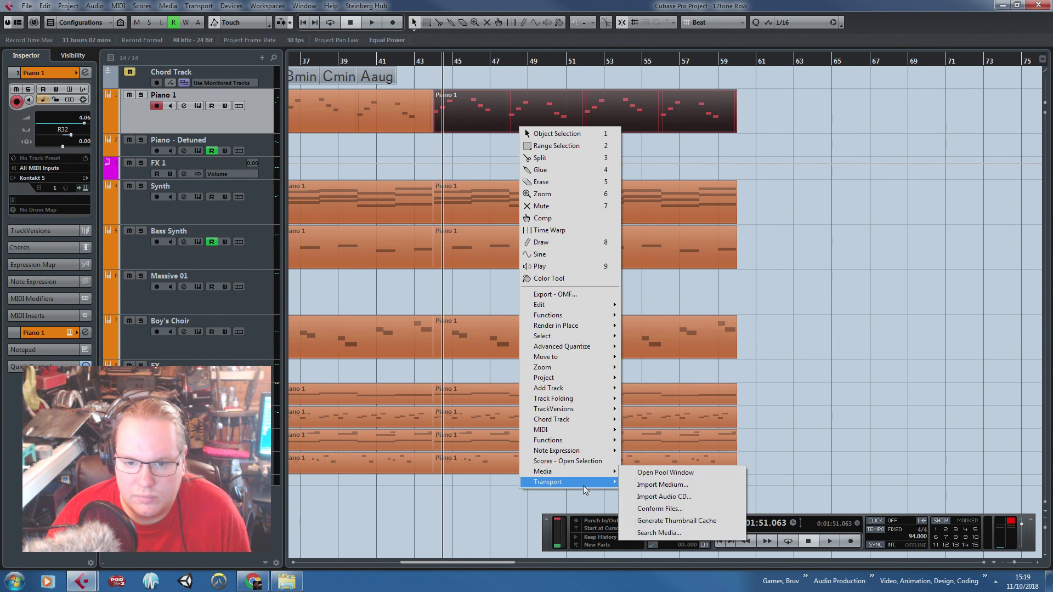
pyautogui.click(454, 95)
# Apply Transpose Setup to the red Piano 1 part with 0 semitones and scale correction from C No Scale to B Aeolian (nat. minor)
pyautogui.rightClick(466, 112)
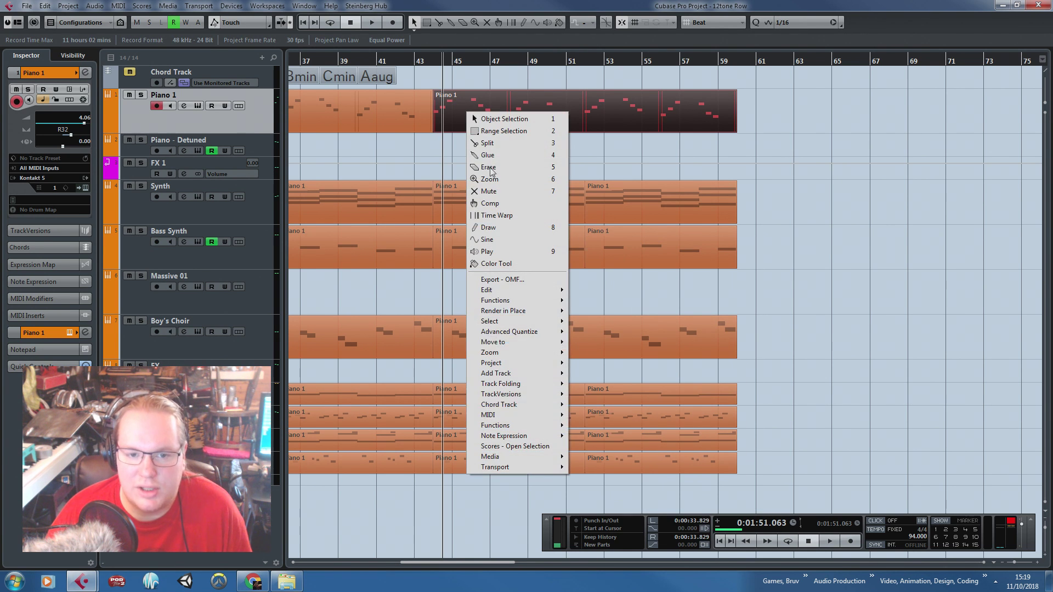
pyautogui.moveTo(515, 415)
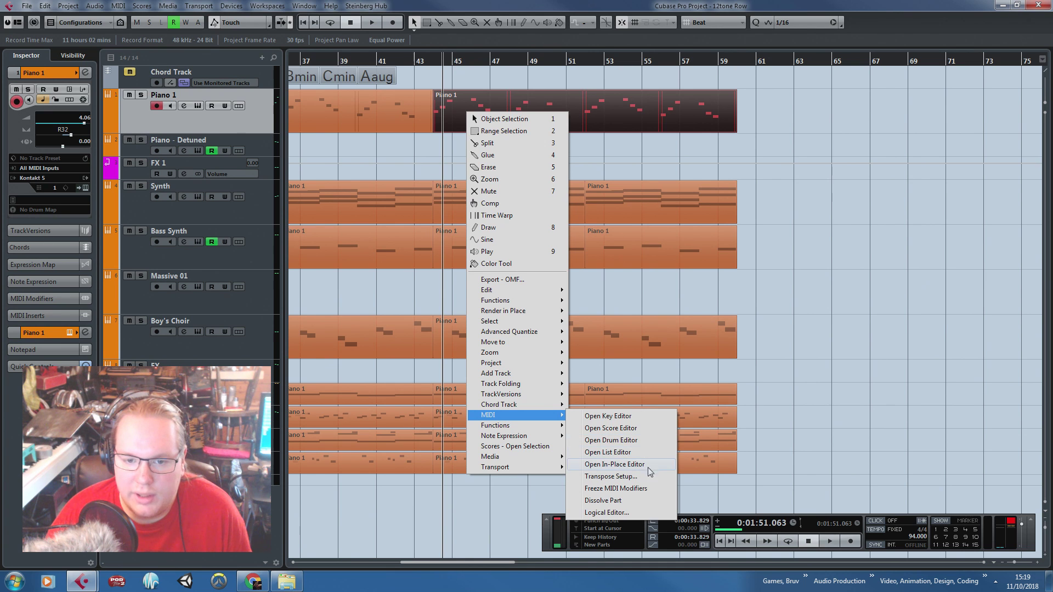
pyautogui.click(628, 476)
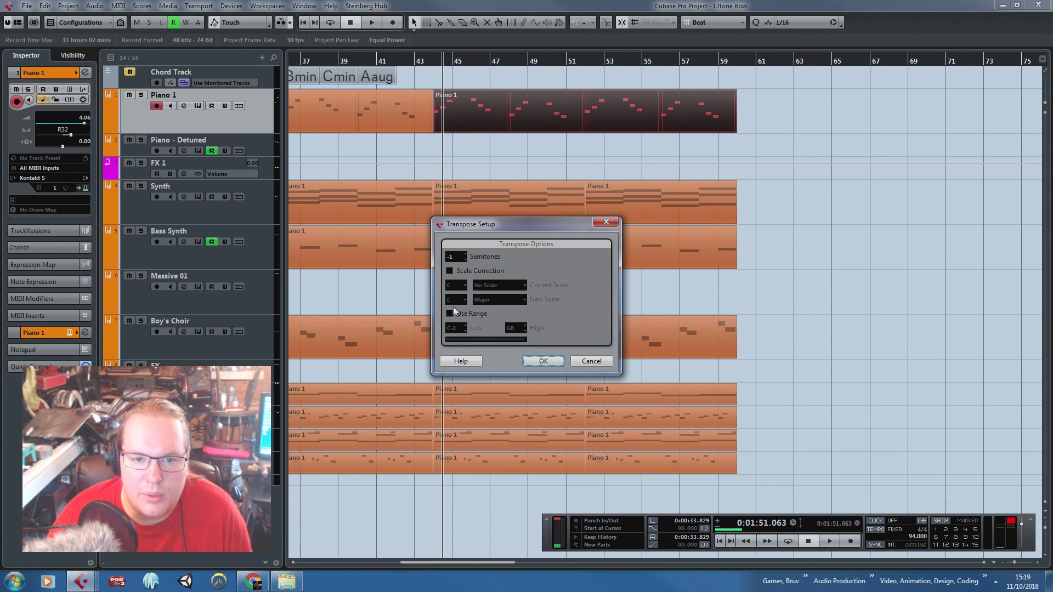
pyautogui.click(449, 271)
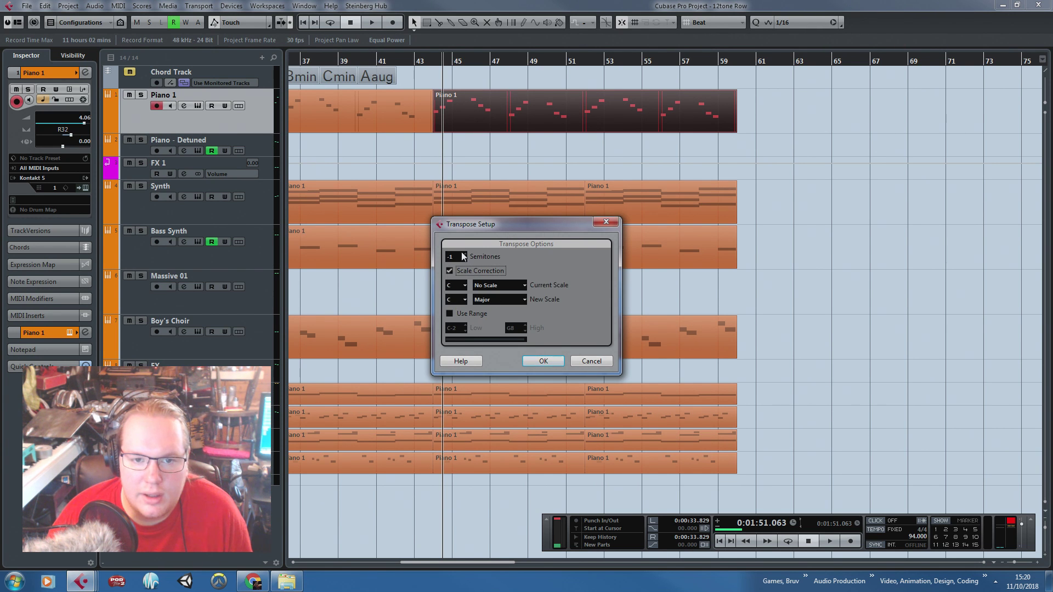
pyautogui.click(465, 253)
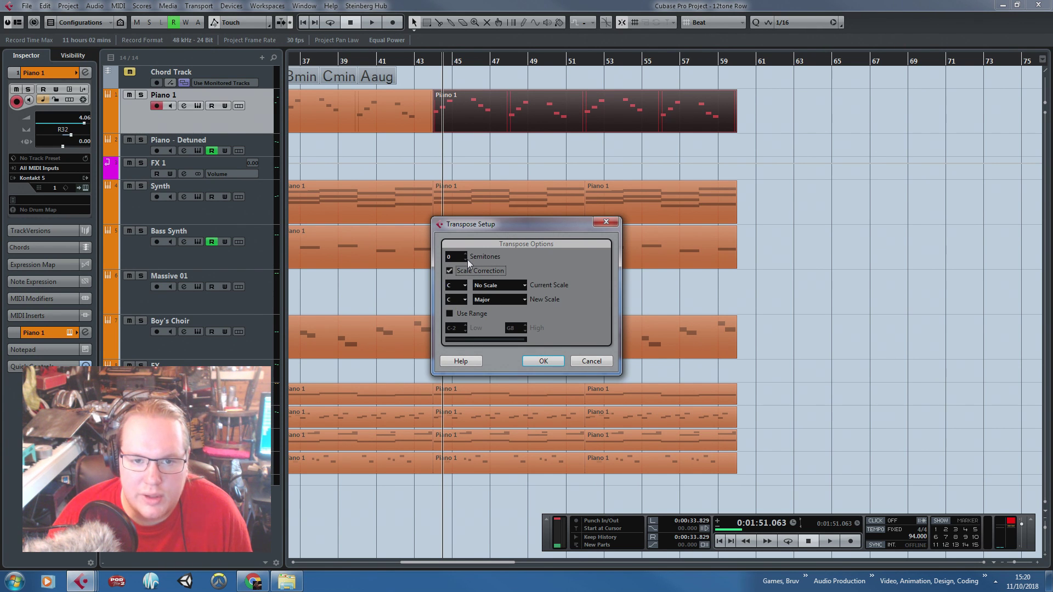
pyautogui.click(466, 300)
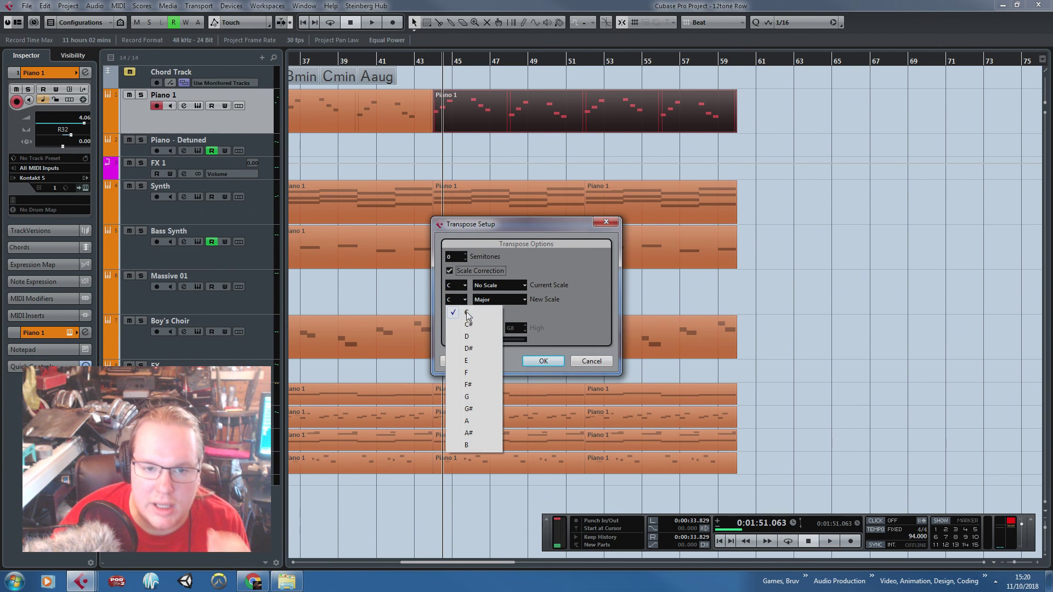
pyautogui.click(471, 444)
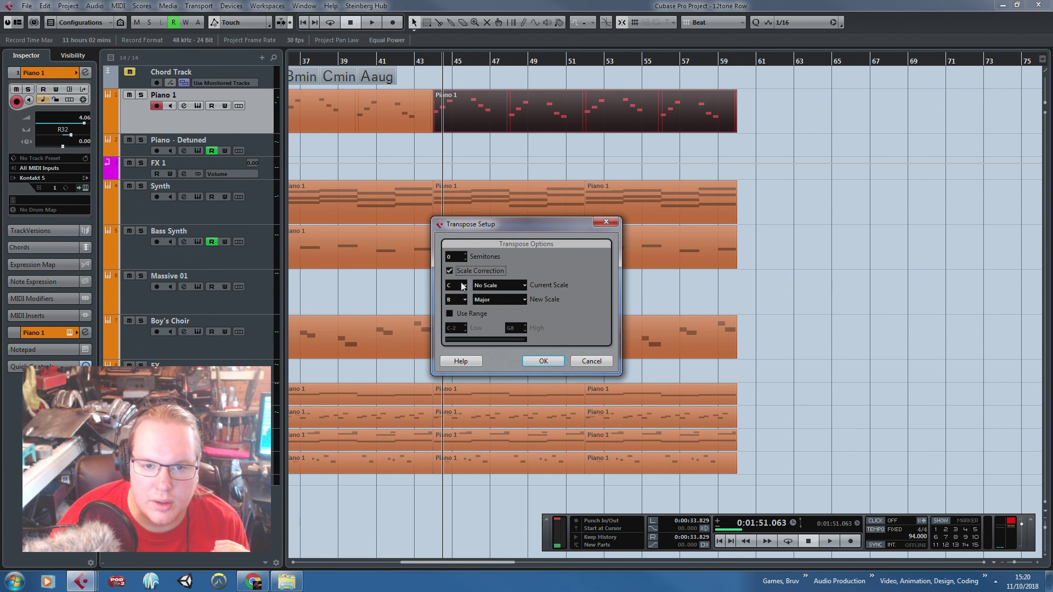
pyautogui.click(520, 301)
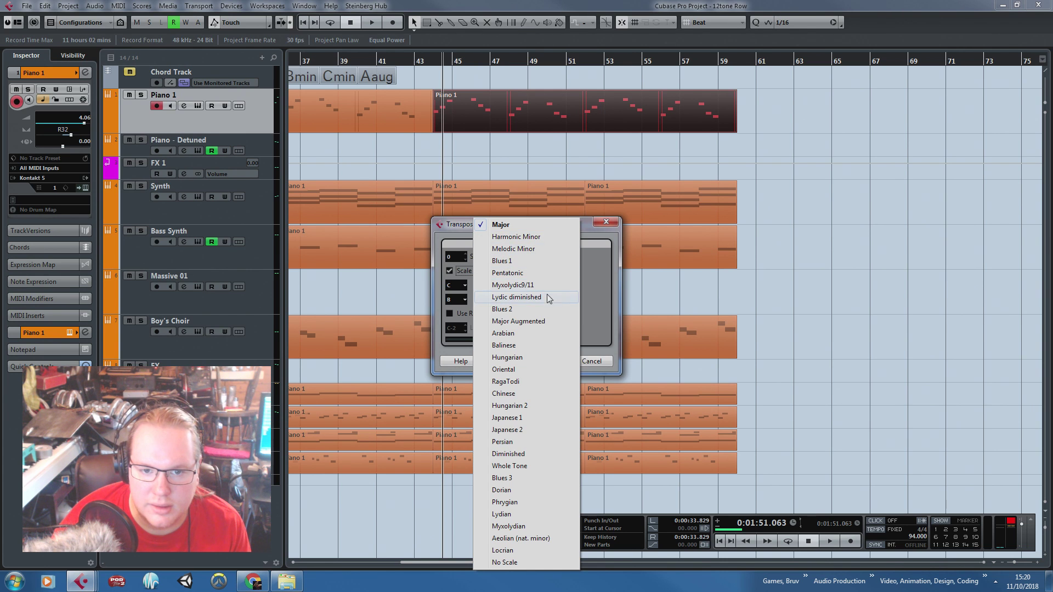
pyautogui.click(521, 538)
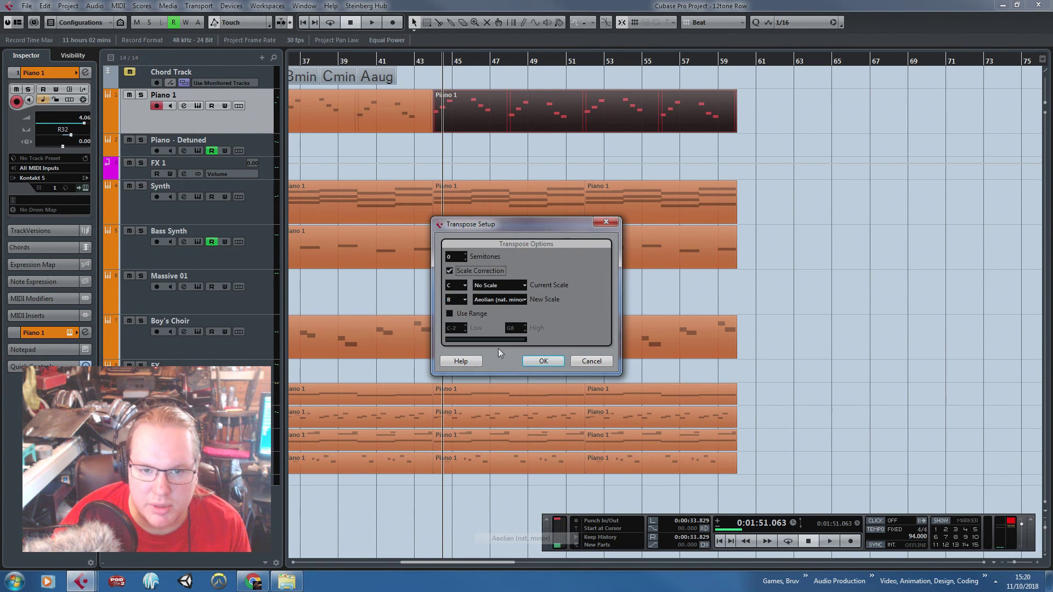
pyautogui.click(543, 362)
# Solo the Piano 1 track and play it from about bar 44
pyautogui.click(141, 95)
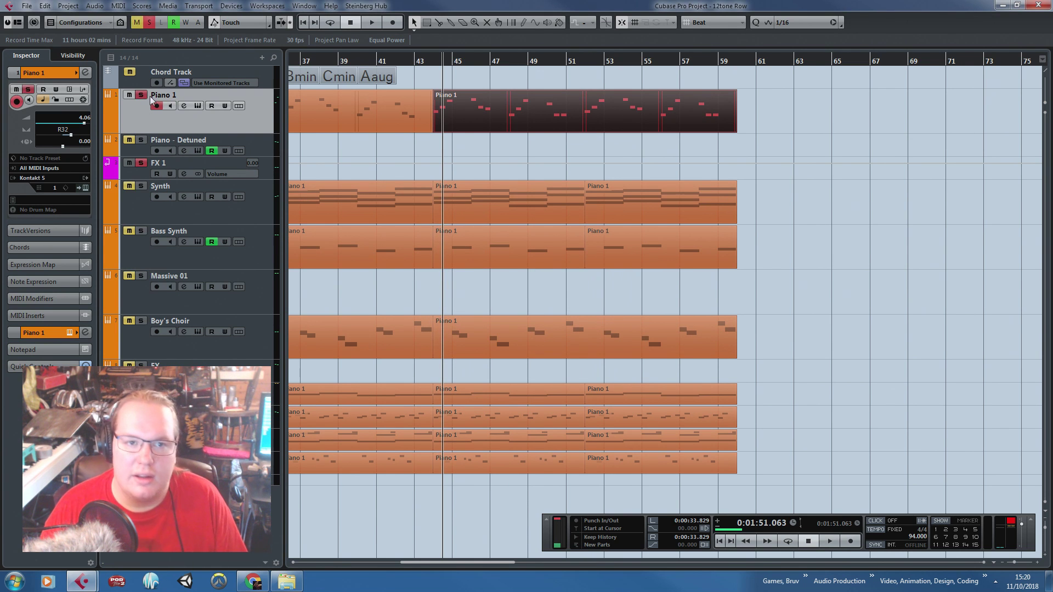
pyautogui.moveTo(441, 62); pyautogui.dragTo(431, 64)
pyautogui.press('space')
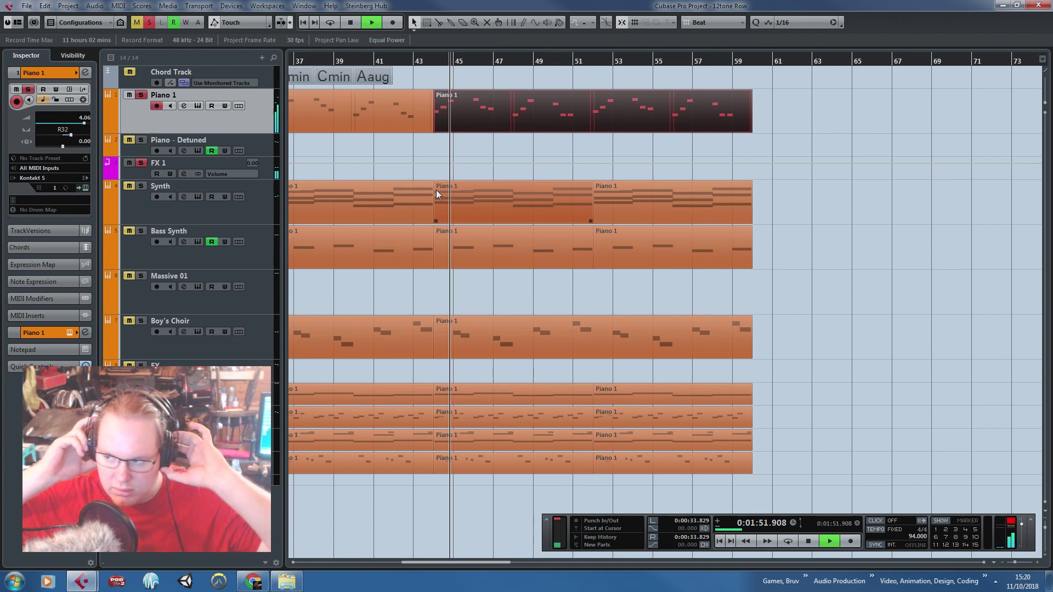
# Examine the red Piano 1 part's notes in the Key Editor during playback, stopping at about bar 52
pyautogui.doubleClick(462, 110)
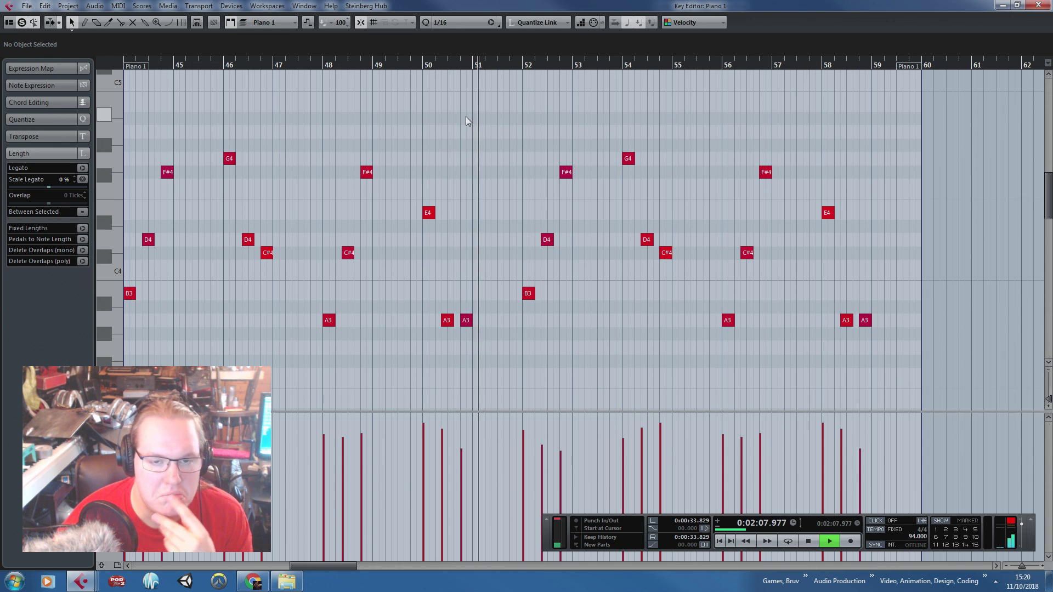
pyautogui.press('space')
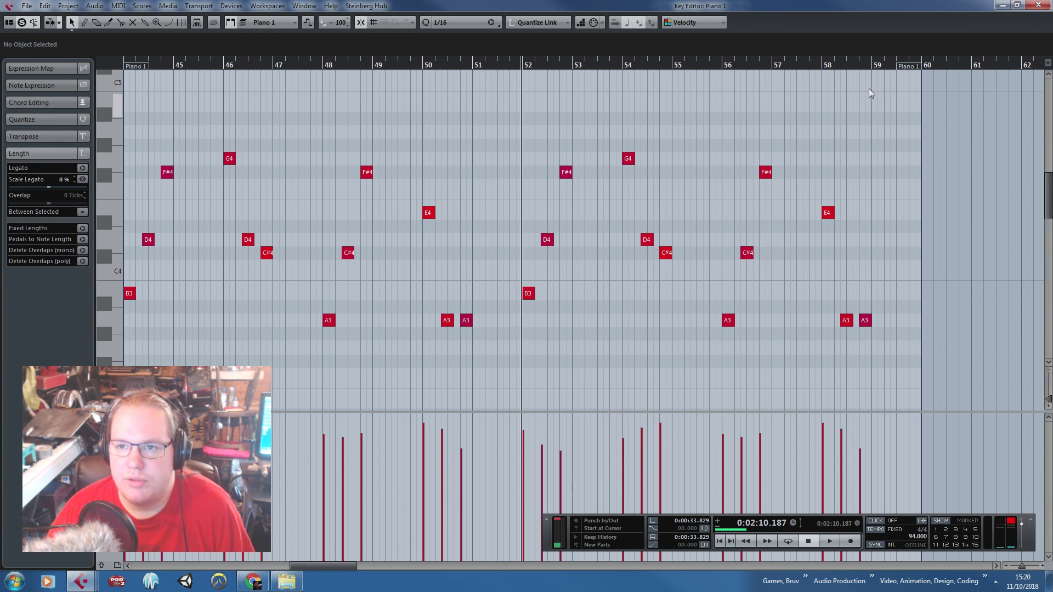
pyautogui.click(1038, 5)
# Split the red Piano 1 part at bar 52 and delete its second half
pyautogui.scroll(2, 631, 157)
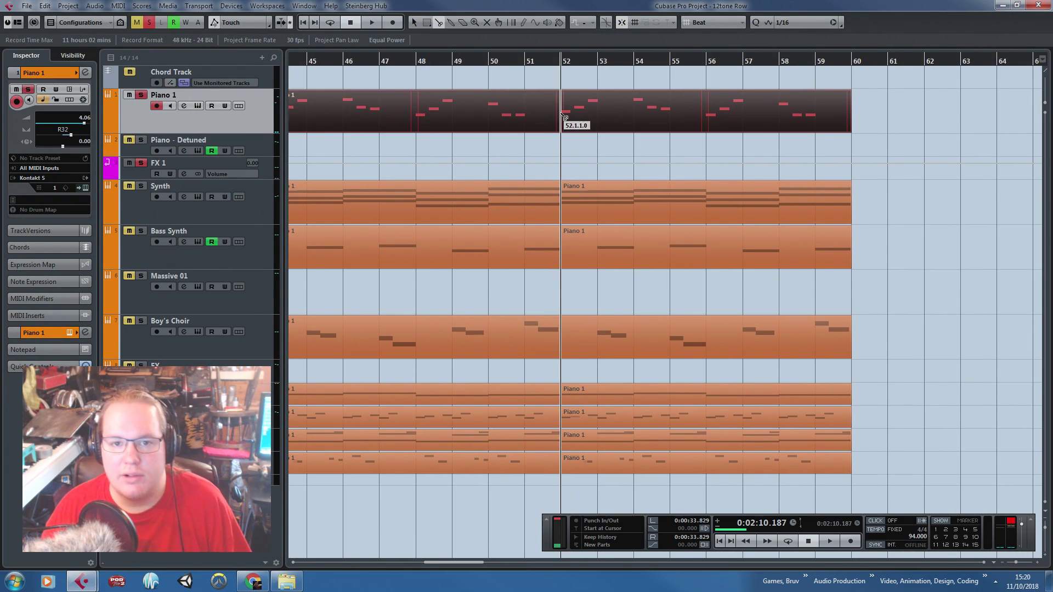
pyautogui.keyDown('alt'); pyautogui.click(561, 117); pyautogui.keyUp('alt')
pyautogui.click(578, 82)
pyautogui.click(580, 105)
pyautogui.press('Delete')
# Open the red Piano 1 part in the Key Editor and lower the C#4 note in bar 46 to A3
pyautogui.doubleClick(489, 114)
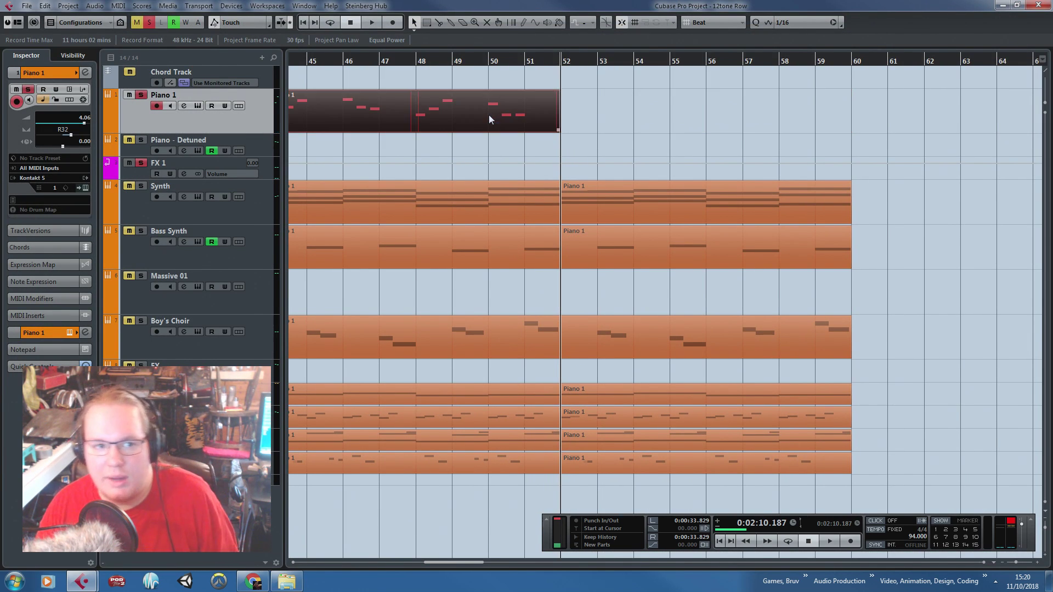
pyautogui.scroll(3, 192, 348)
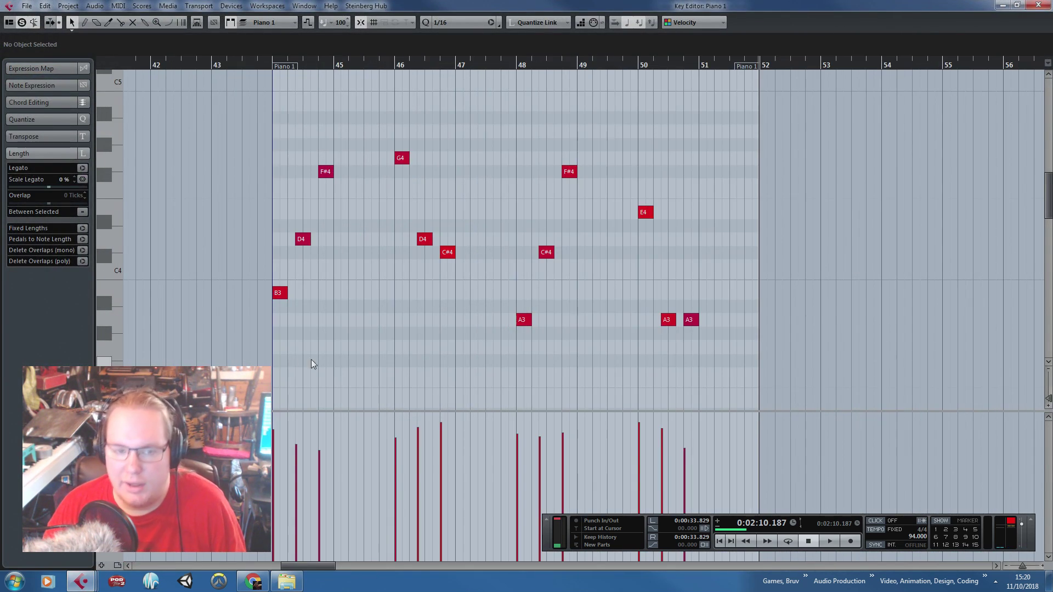
pyautogui.scroll(2, 362, 354)
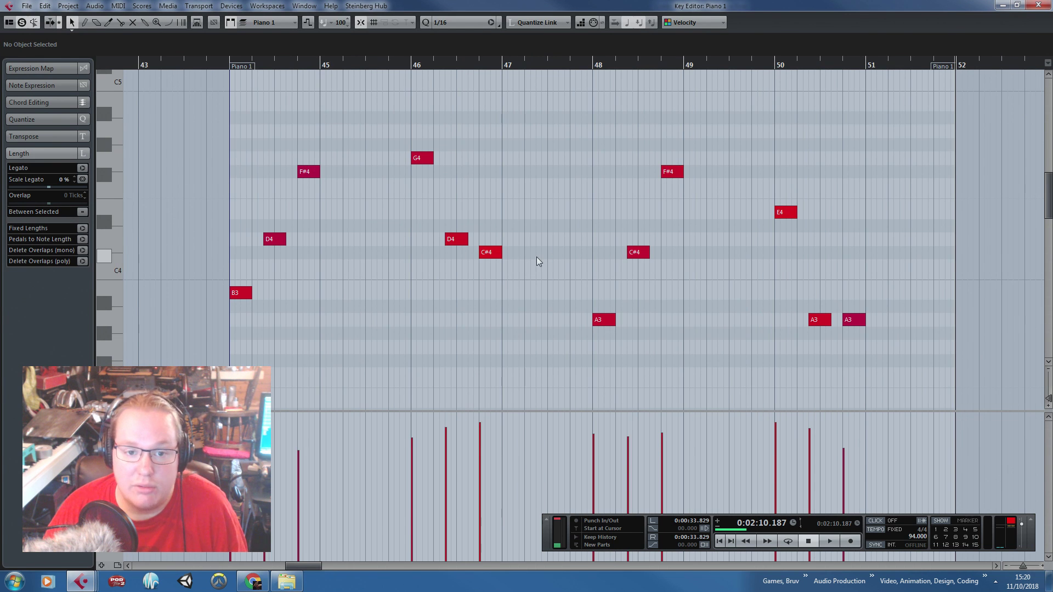
pyautogui.click(489, 256)
pyautogui.moveTo(488, 260); pyautogui.dragTo(489, 324)
pyautogui.click(417, 263)
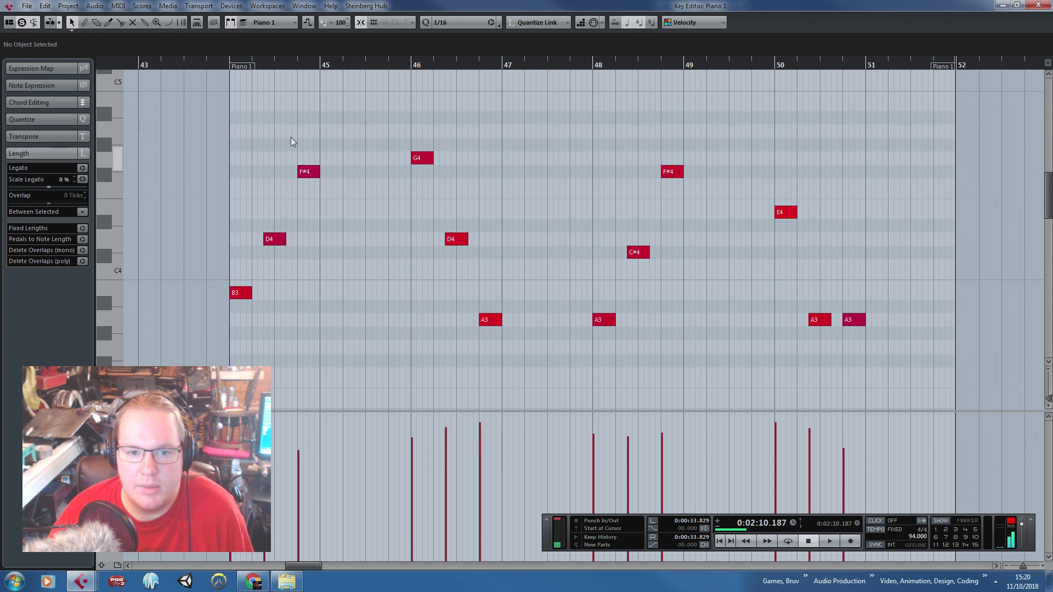
# Raise the A3 note at the start of bar 48 to B3 and audition the two notes following it
pyautogui.click(609, 320)
pyautogui.moveTo(608, 310); pyautogui.dragTo(608, 290)
pyautogui.click(639, 252)
pyautogui.click(671, 172)
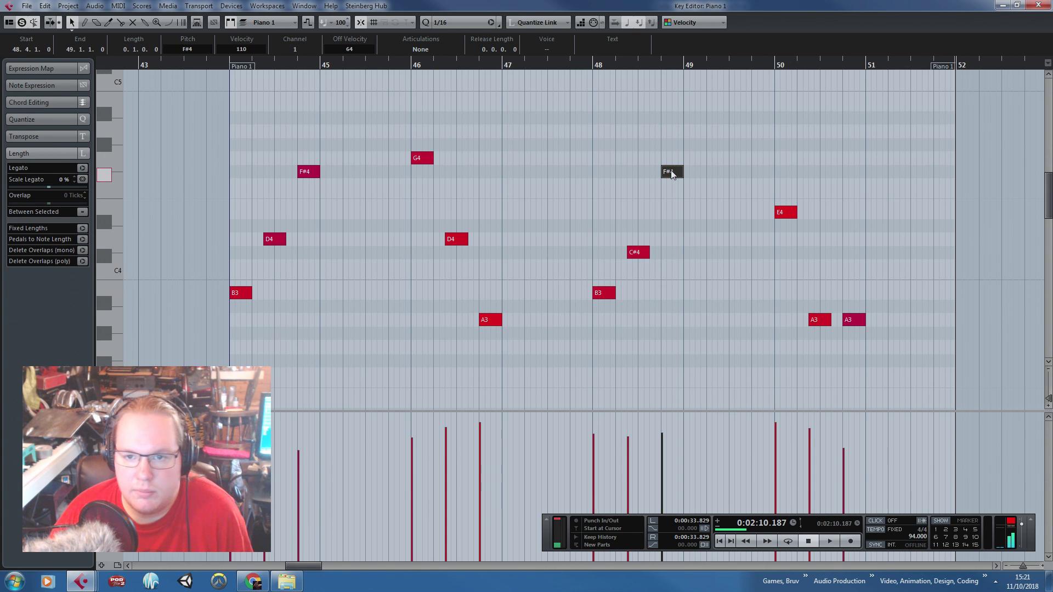
# Raise the first A3 note in bar 50 to C#4, audition its neighbouring notes and close the Key Editor
pyautogui.click(784, 213)
pyautogui.moveTo(819, 319); pyautogui.dragTo(817, 257)
pyautogui.click(852, 319)
pyautogui.click(864, 258)
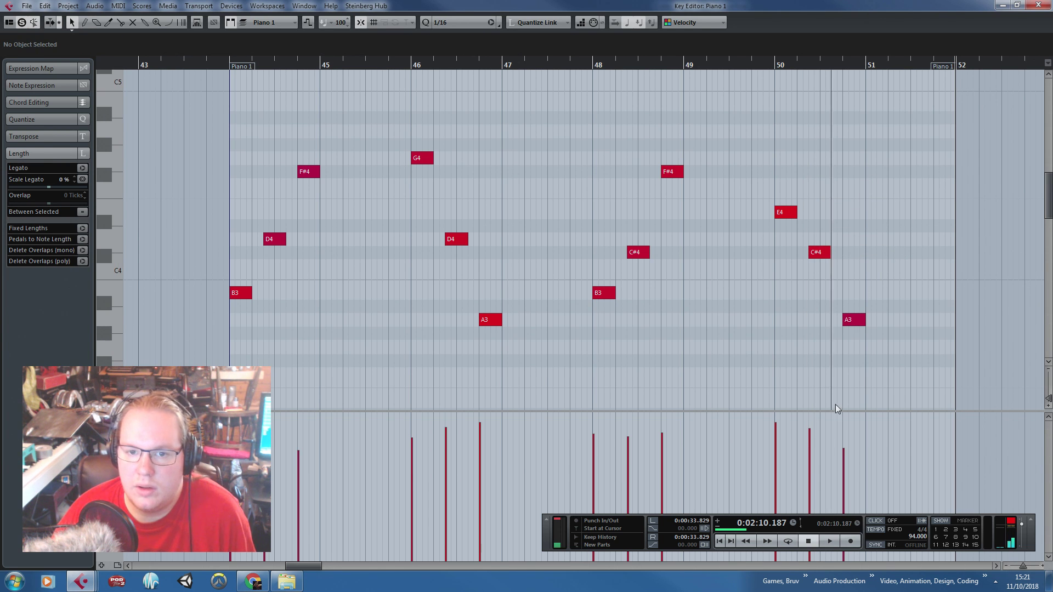
pyautogui.click(1038, 5)
pyautogui.scroll(-3, 445, 215)
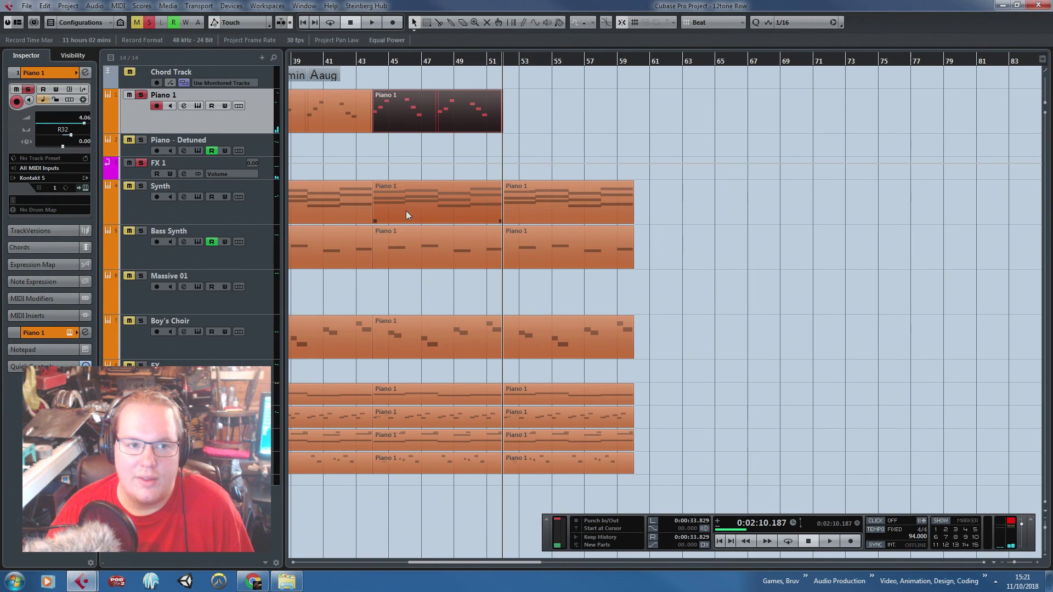
# Duplicate the Piano 1 part at bars 44–52 and move the copy to the Synth track at bar 44, replacing the part there
pyautogui.click(376, 61)
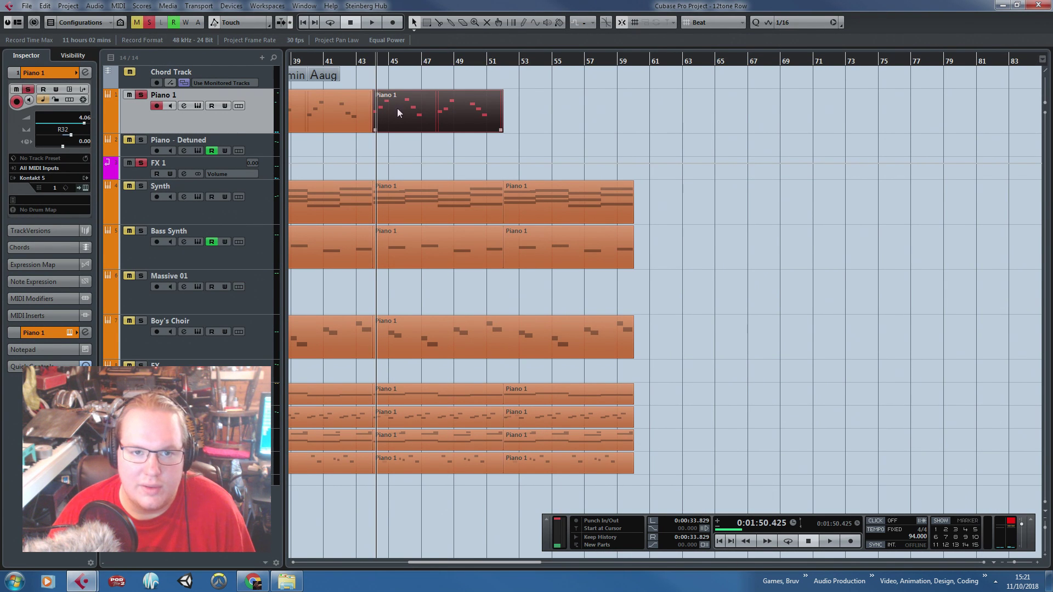
pyautogui.hotkey('ctrl', 'd')
pyautogui.click(439, 244)
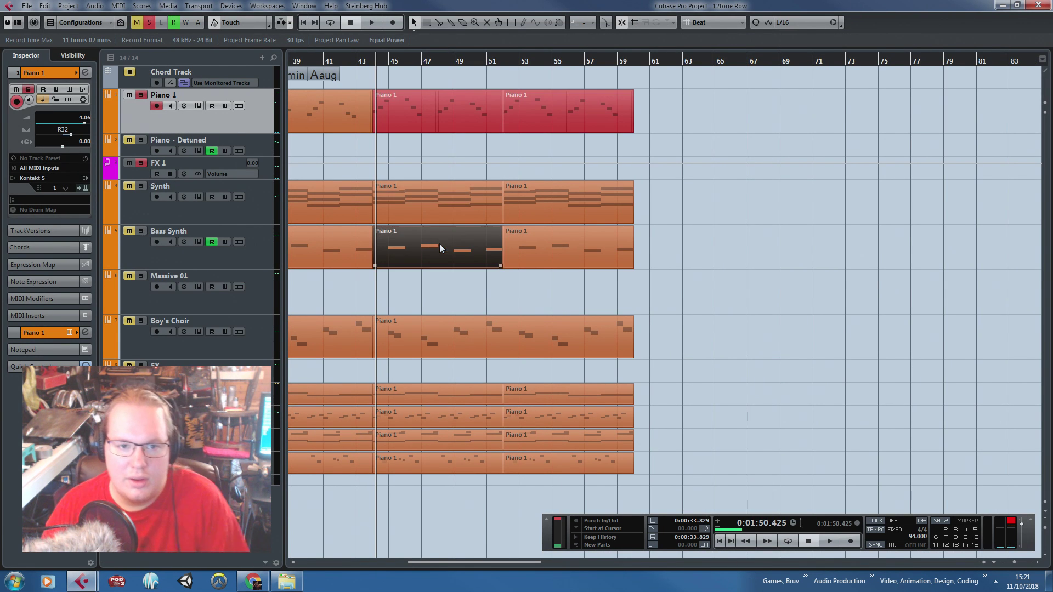
pyautogui.click(447, 190)
pyautogui.press('Delete')
pyautogui.moveTo(554, 114); pyautogui.dragTo(424, 205)
# Glue the copied Synth part to the part following it and open the combined part in the Key Editor
pyautogui.doubleClick(424, 204)
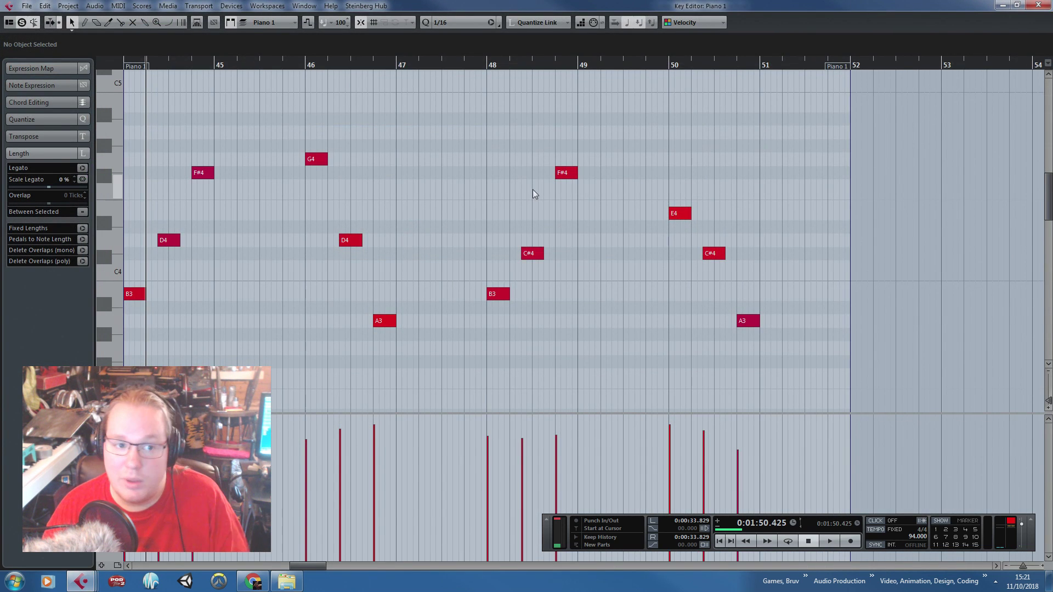
pyautogui.hscroll(-2, 324, 183)
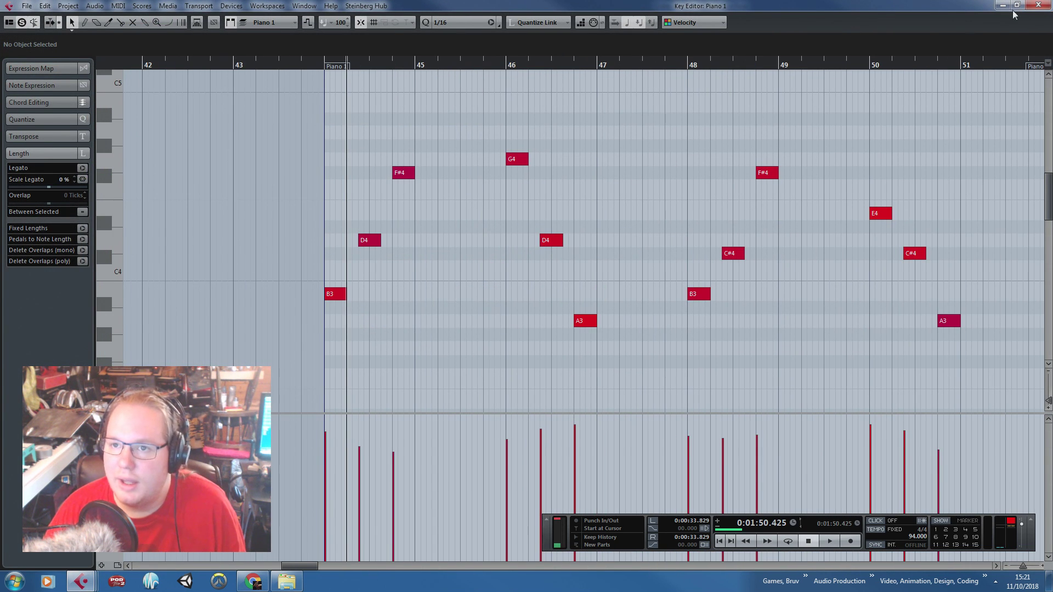
pyautogui.click(1038, 5)
pyautogui.click(478, 205)
pyautogui.doubleClick(476, 206)
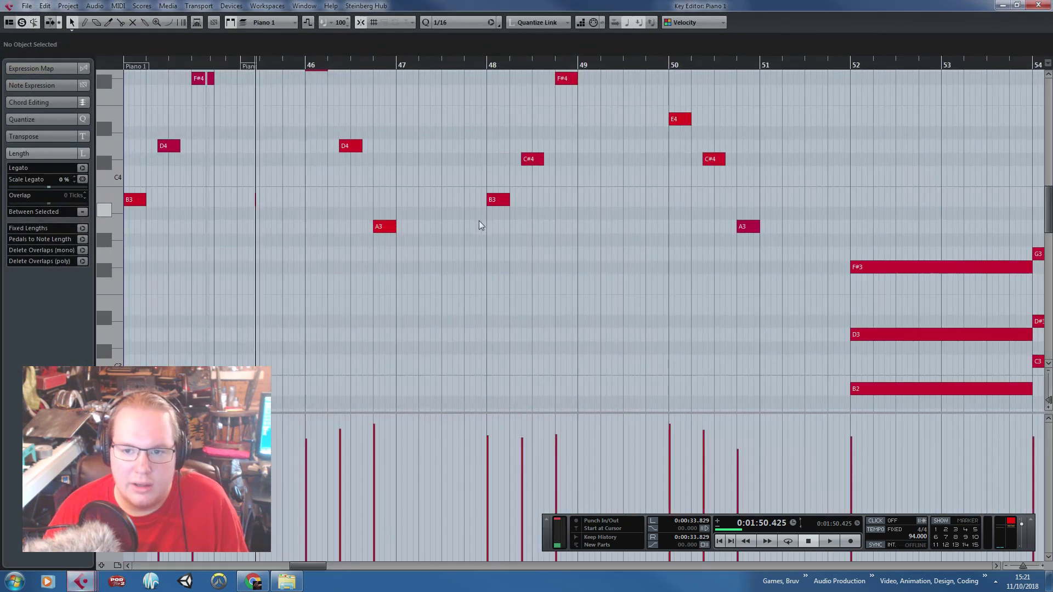
# Select the copied melody notes in bars 44–51 and transpose them down one octave
pyautogui.moveTo(621, 265); pyautogui.dragTo(255, 102)
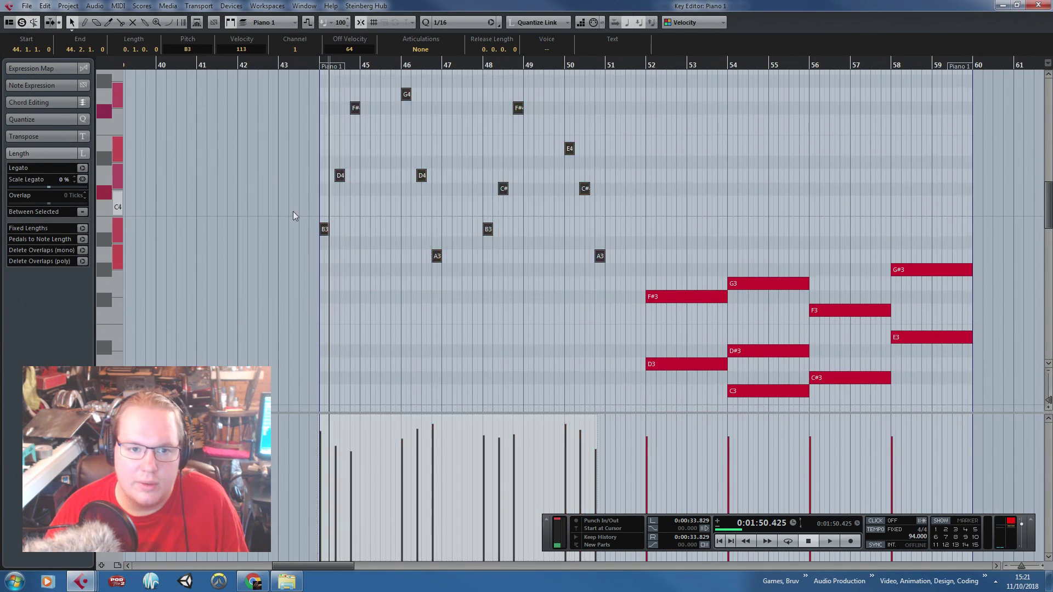
pyautogui.scroll(3, 292, 212)
pyautogui.moveTo(380, 229); pyautogui.dragTo(379, 366)
# Lengthen the first B2, D3 and F#3 notes into a block chord spanning bars 44 to 46
pyautogui.click(393, 342)
pyautogui.moveTo(407, 316); pyautogui.dragTo(368, 330)
pyautogui.moveTo(389, 367); pyautogui.dragTo(584, 395)
pyautogui.moveTo(432, 317); pyautogui.dragTo(583, 346)
pyautogui.click(470, 250)
pyautogui.moveTo(474, 248); pyautogui.dragTo(386, 259)
# Stretch the G3, D3 and A2 notes into a block chord spanning bars 46 to 48
pyautogui.moveTo(612, 237); pyautogui.dragTo(806, 263)
pyautogui.moveTo(628, 317); pyautogui.dragTo(807, 324)
pyautogui.scroll(-3, 698, 332)
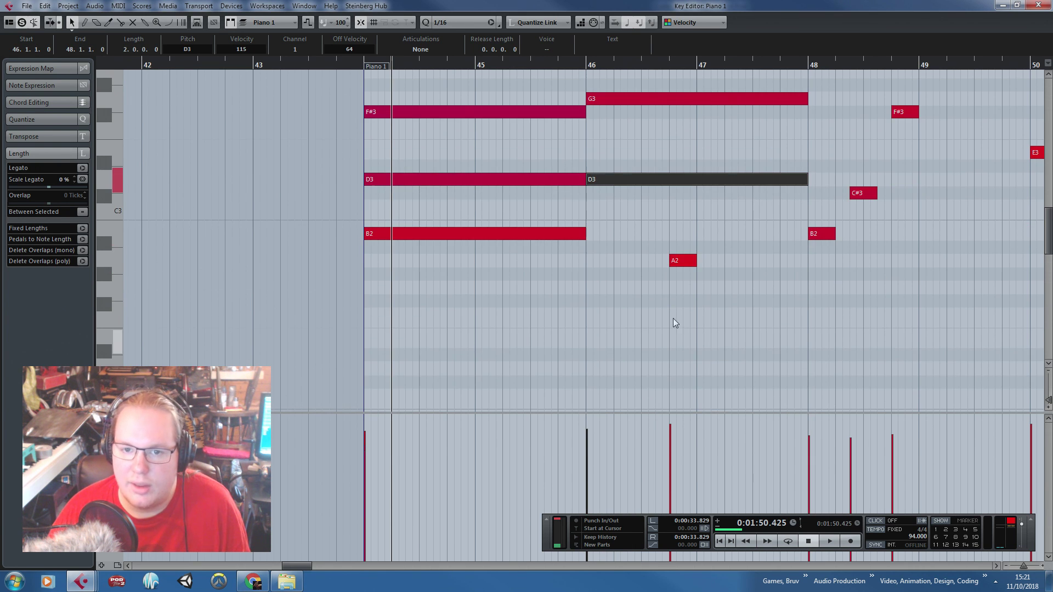
pyautogui.moveTo(671, 262); pyautogui.dragTo(587, 262)
pyautogui.moveTo(696, 262); pyautogui.dragTo(806, 262)
# Stretch the A2, C#3 and E3 notes from bar 50 towards bar 52 to form the phrase's last chord
pyautogui.scroll(-2, 799, 307)
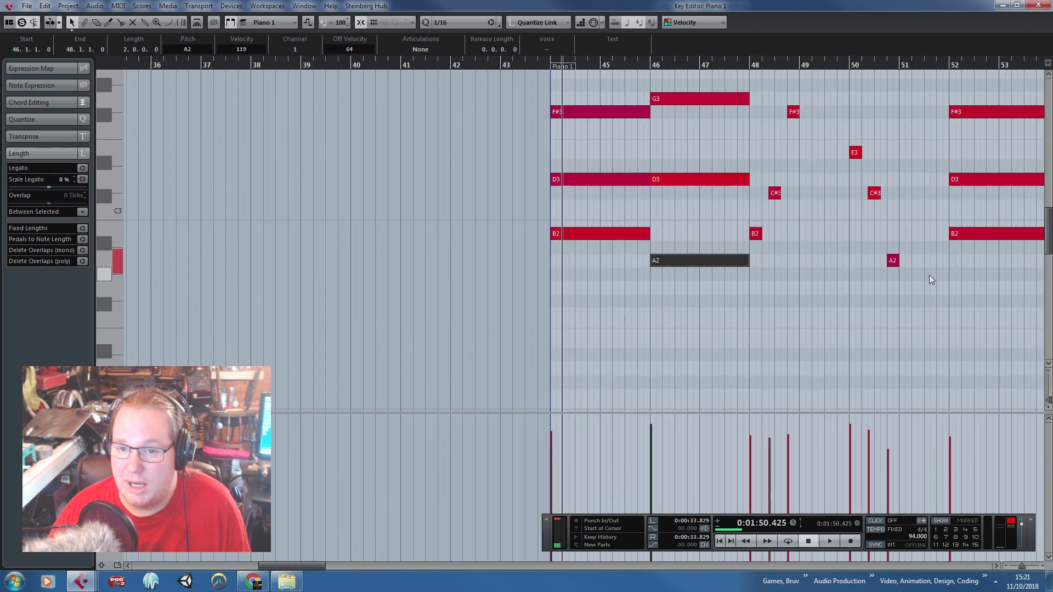
pyautogui.scroll(3, 924, 276)
pyautogui.moveTo(871, 260); pyautogui.dragTo(977, 276)
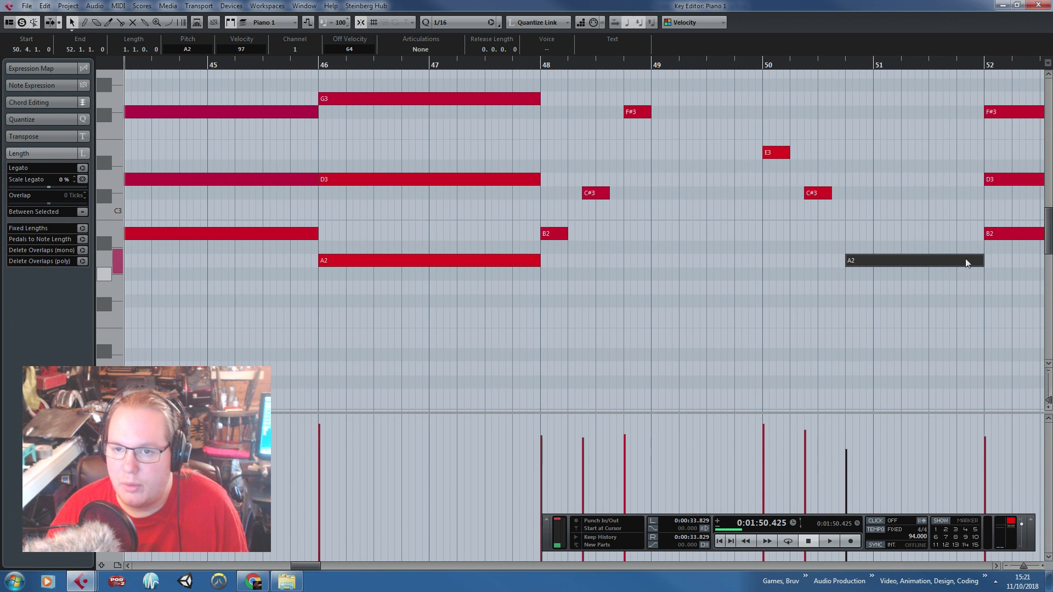
pyautogui.moveTo(828, 192); pyautogui.dragTo(983, 193)
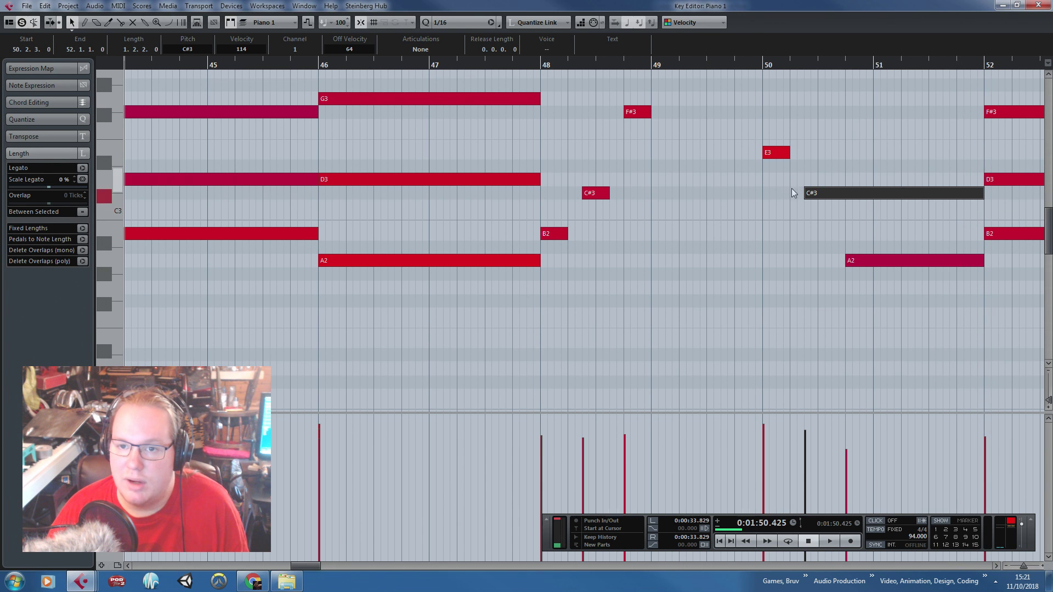
pyautogui.moveTo(802, 197); pyautogui.dragTo(763, 192)
pyautogui.moveTo(847, 264); pyautogui.dragTo(762, 261)
pyautogui.moveTo(788, 153); pyautogui.dragTo(977, 160)
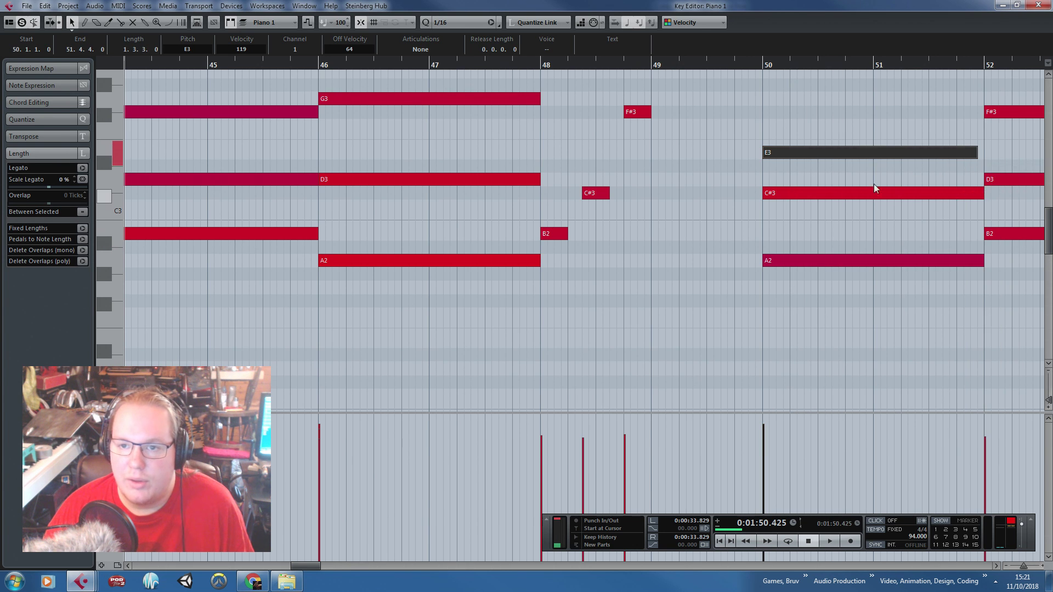
# Stretch the F#3, C#3 and B2 notes into a chord spanning bars 48 to 50, and close the Key Editor
pyautogui.scroll(2, 633, 193)
pyautogui.moveTo(625, 180); pyautogui.dragTo(542, 183)
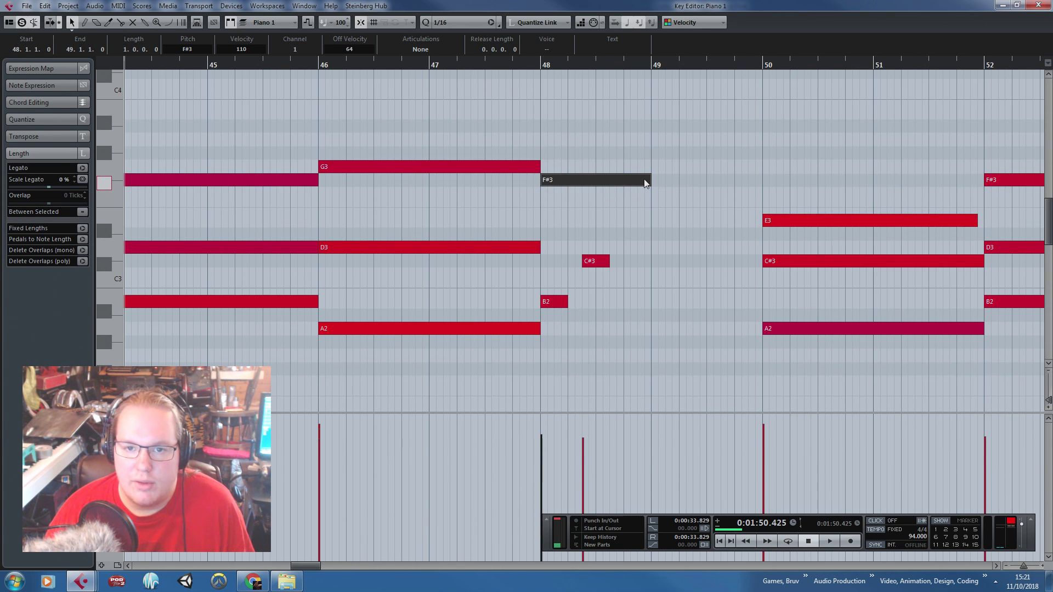
pyautogui.moveTo(648, 178); pyautogui.dragTo(761, 181)
pyautogui.moveTo(582, 262); pyautogui.dragTo(541, 267)
pyautogui.moveTo(604, 261); pyautogui.dragTo(762, 271)
pyautogui.moveTo(566, 308); pyautogui.dragTo(762, 318)
pyautogui.click(1038, 5)
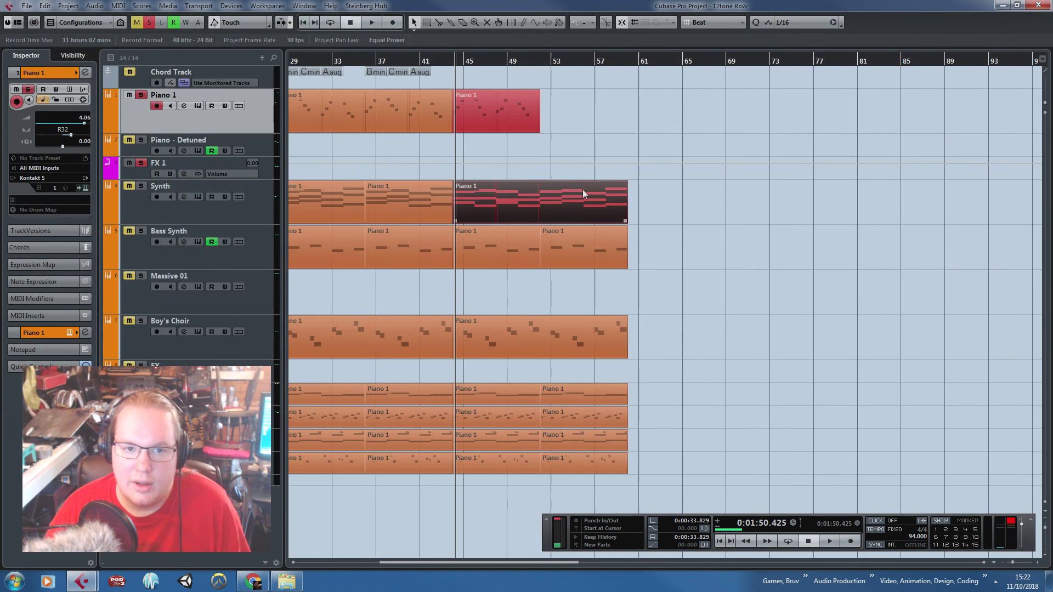
# Remove the Synth material after bar 52 and duplicate the bar 44–52 Piano 1 and Synth parts to bar 52
pyautogui.press('1')
pyautogui.click(576, 193)
pyautogui.press('Delete')
pyautogui.moveTo(585, 206); pyautogui.dragTo(518, 96)
pyautogui.hotkey('ctrl', 'd')
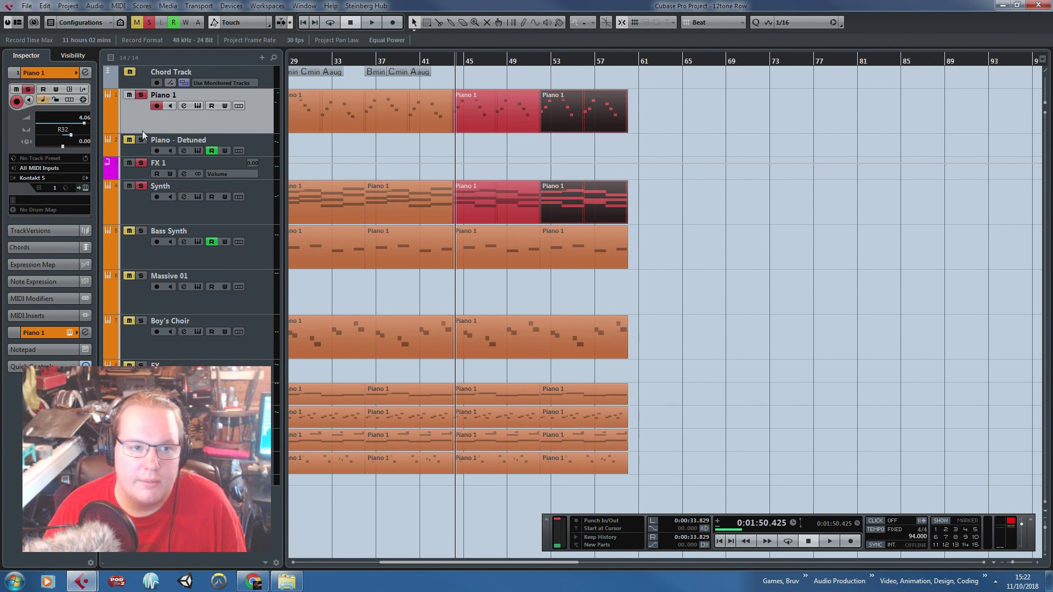
# Play the arrangement from bar 44 to hear the new Synth chords
pyautogui.moveTo(454, 65); pyautogui.dragTo(416, 174)
pyautogui.press('space')
pyautogui.click(509, 153)
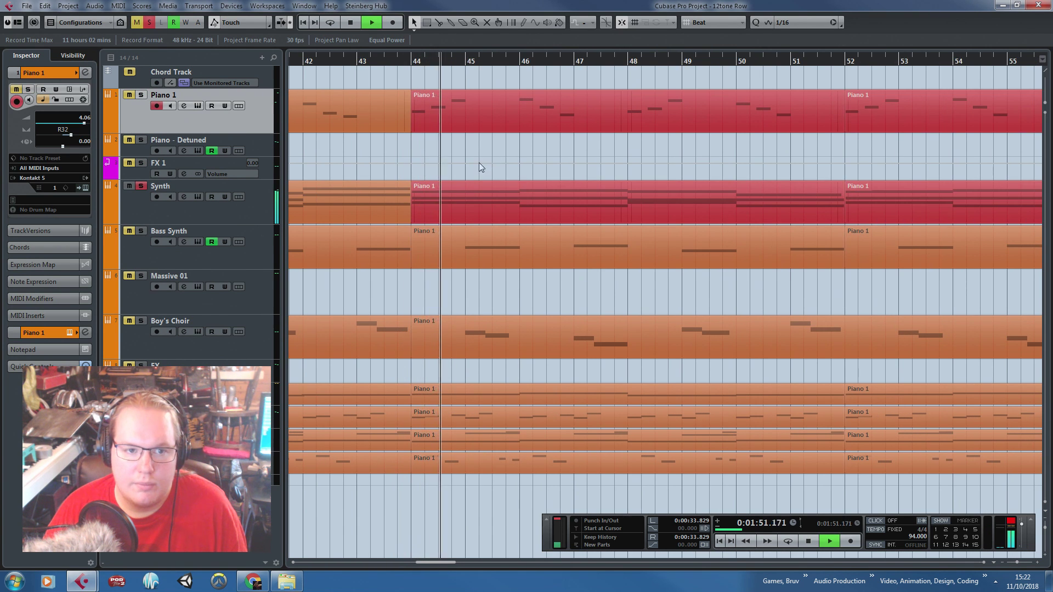
pyautogui.scroll(-3, 478, 161)
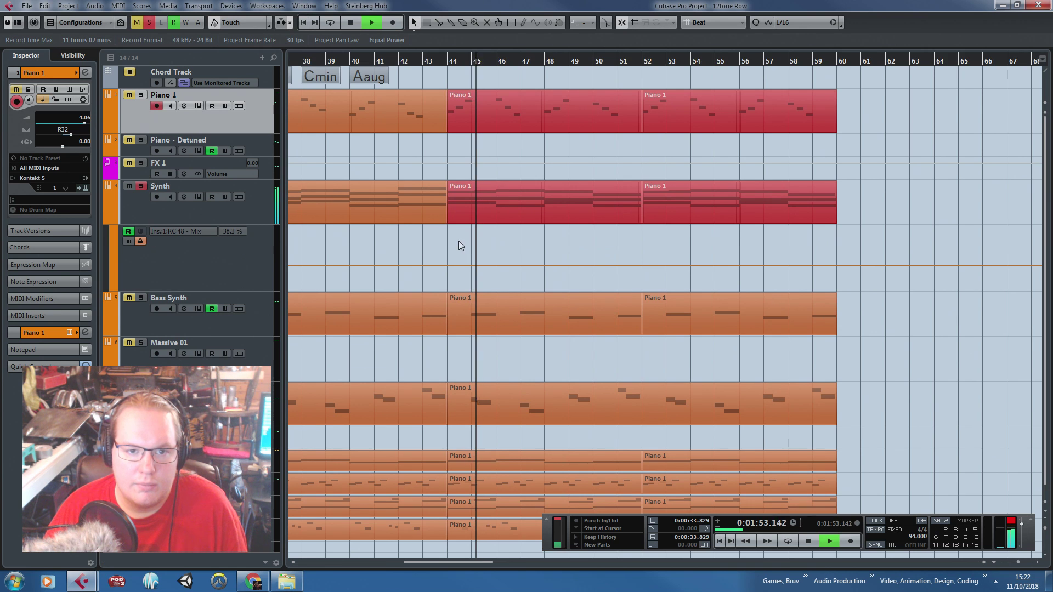
pyautogui.scroll(-2, 460, 241)
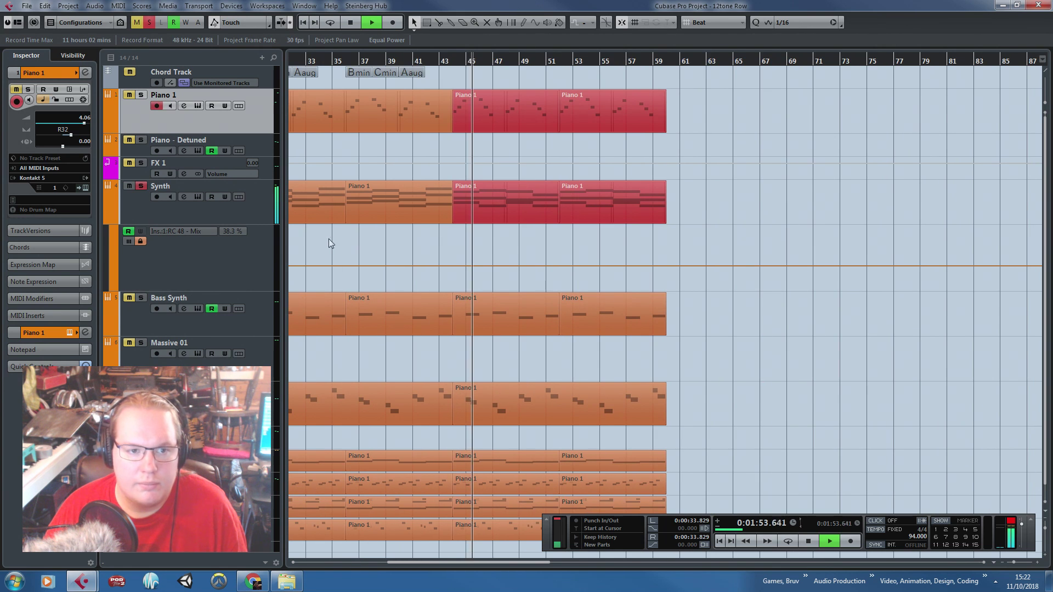
# Stop playback and show the used automation of the Synth track
pyautogui.rightClick(180, 217)
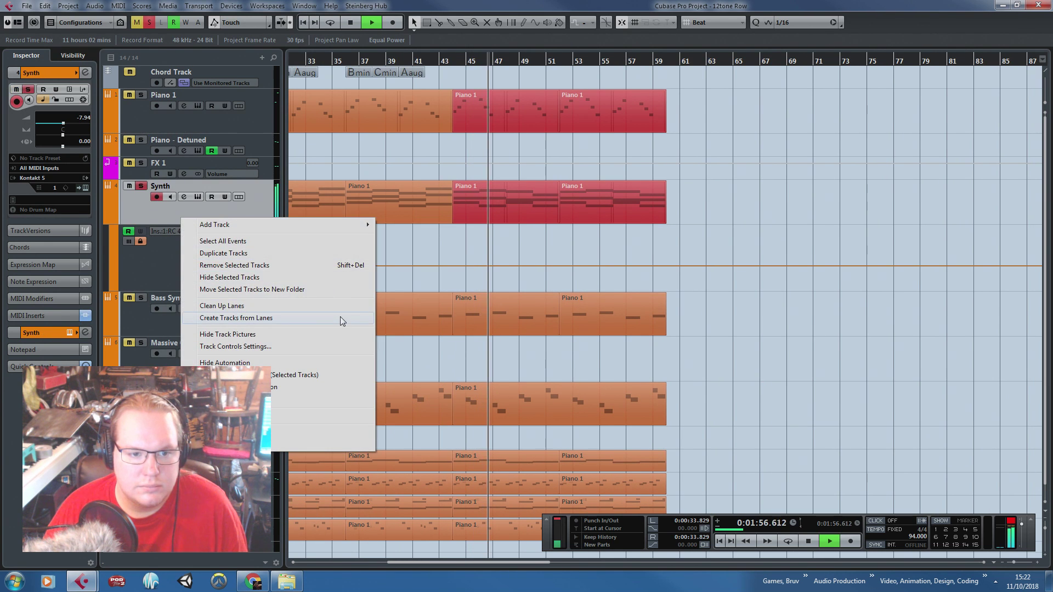
pyautogui.click(479, 264)
pyautogui.press('space')
pyautogui.rightClick(166, 205)
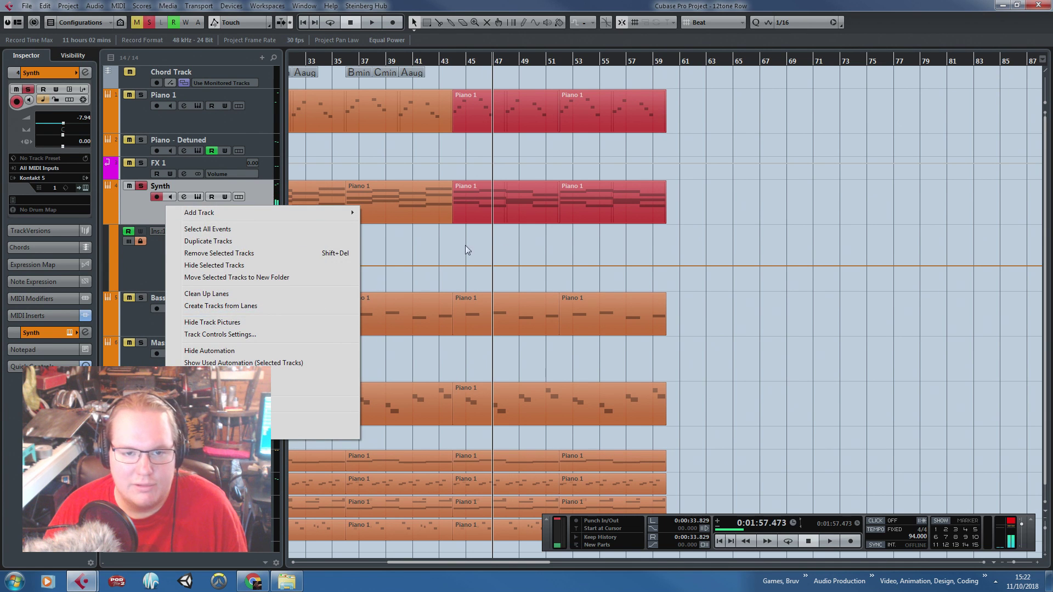
pyautogui.click(521, 233)
pyautogui.rightClick(208, 218)
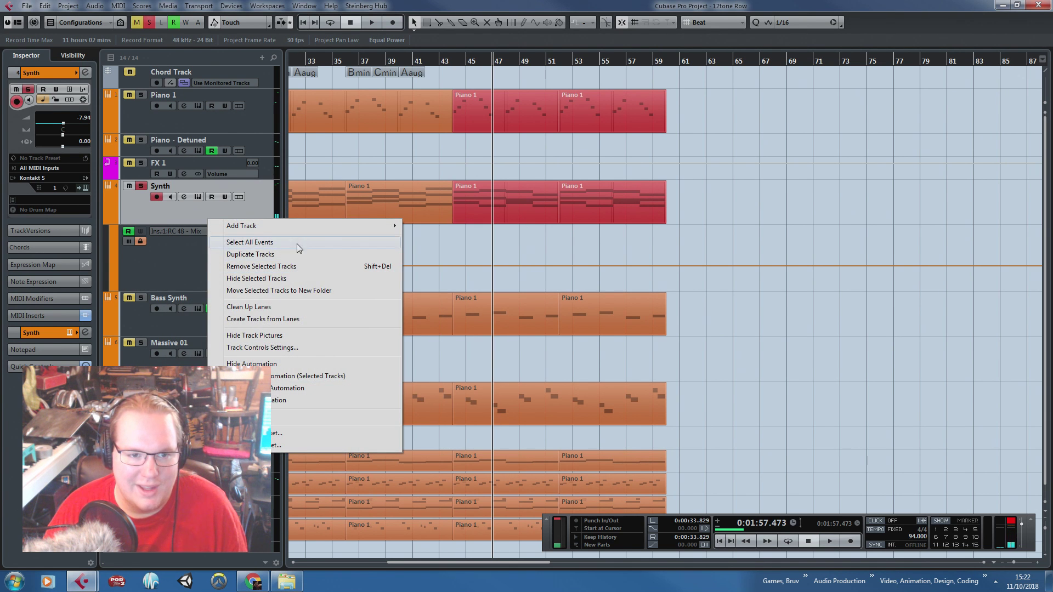
pyautogui.click(301, 381)
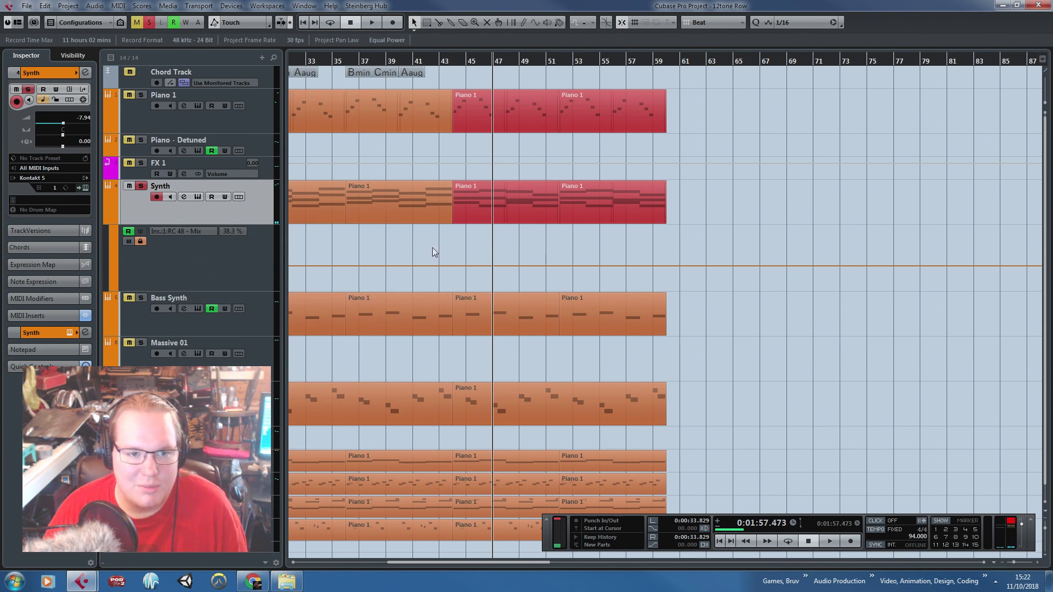
# Open the Synth part at bars 44–52 in the Key Editor and display a controller lane below its notes
pyautogui.doubleClick(478, 202)
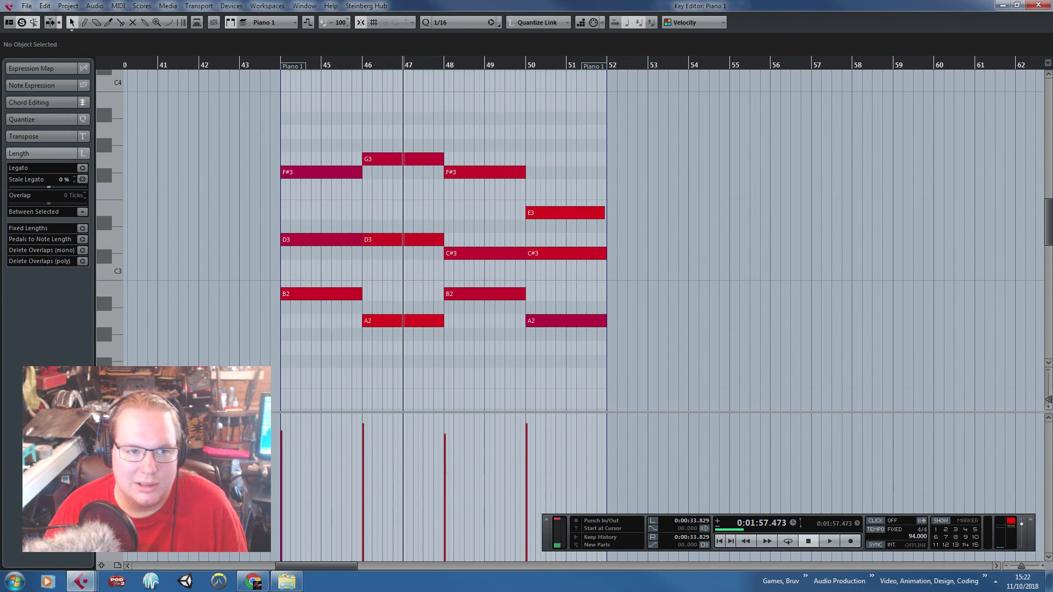
pyautogui.click(102, 419)
pyautogui.click(146, 192)
pyautogui.click(101, 566)
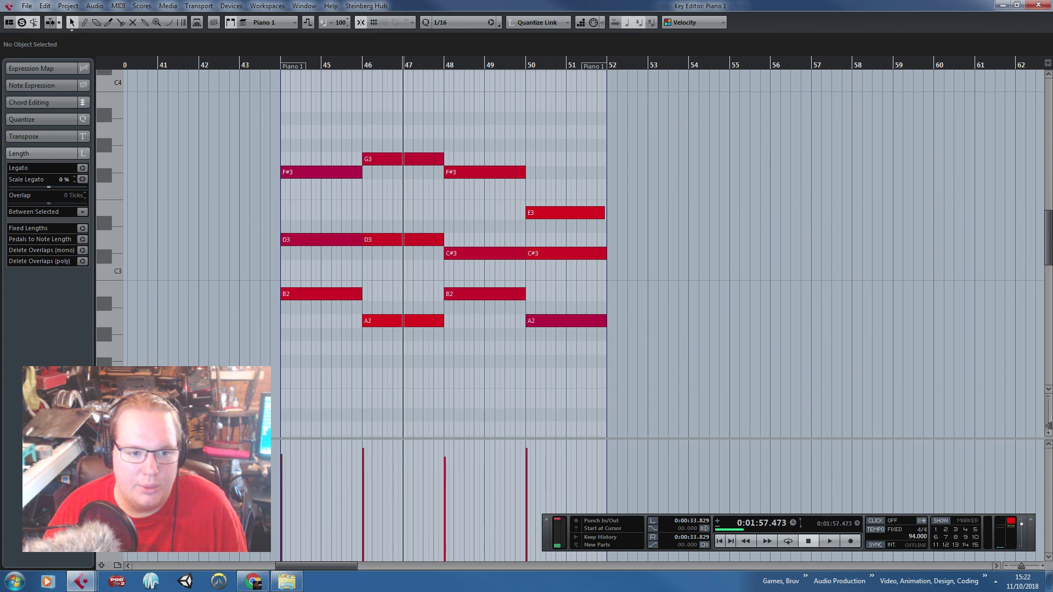
pyautogui.click(109, 445)
pyautogui.click(140, 398)
# Delete all events in the displayed controller lane of the Synth part and close the Key Editor
pyautogui.moveTo(477, 500); pyautogui.dragTo(528, 449)
pyautogui.press('Delete')
pyautogui.moveTo(472, 472); pyautogui.dragTo(607, 562)
pyautogui.press('Delete')
pyautogui.press('Delete')
pyautogui.moveTo(526, 470); pyautogui.dragTo(572, 456)
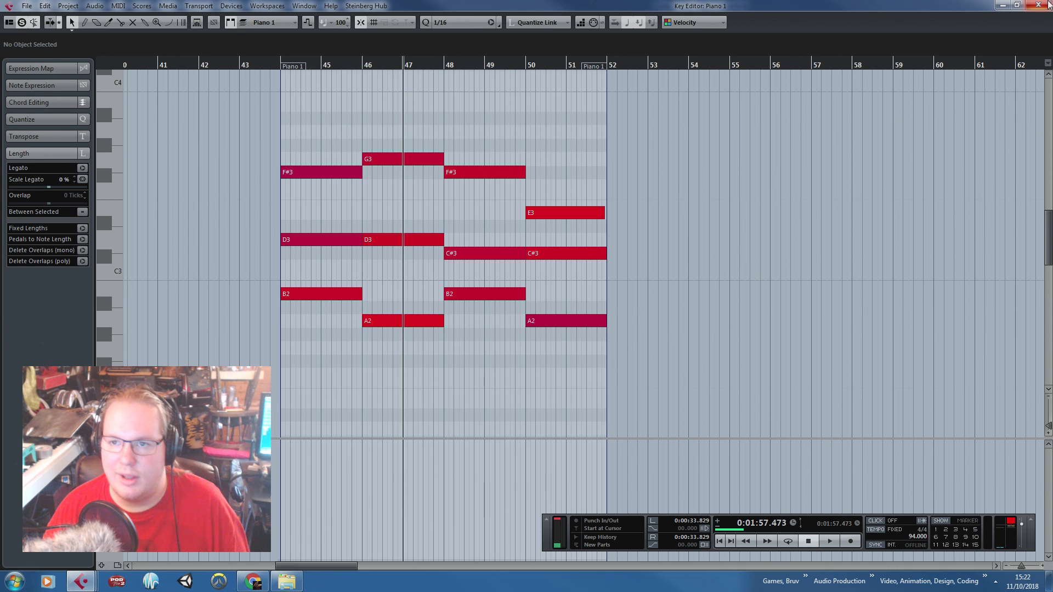
pyautogui.click(1047, 5)
# Start playback just before bar 44 and delete the Bass Synth parts from bar 44 onward
pyautogui.click(634, 191)
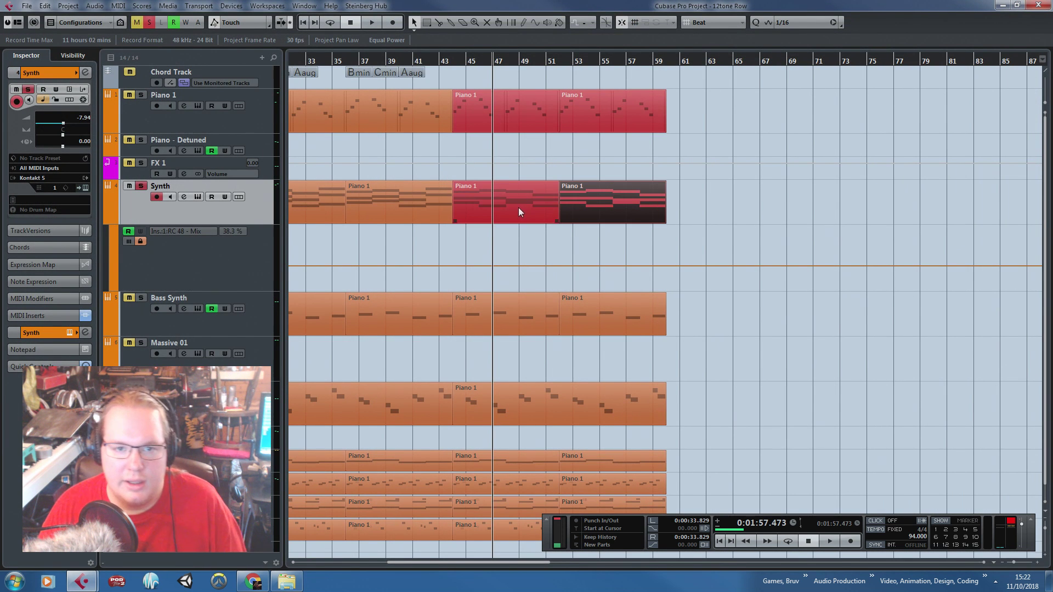
pyautogui.click(440, 61)
pyautogui.press('space')
pyautogui.scroll(2, 454, 199)
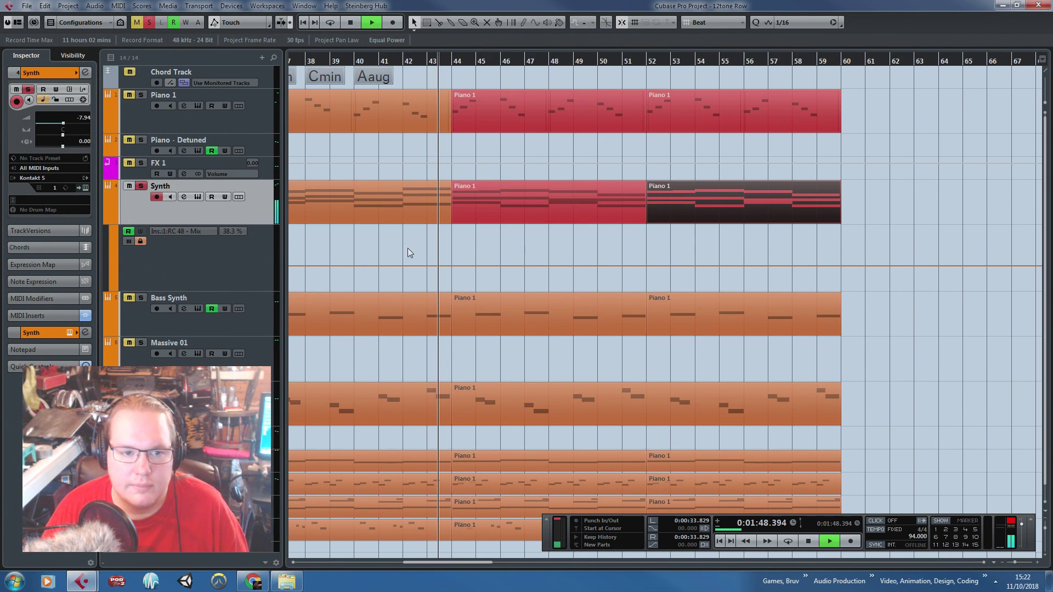
pyautogui.click(502, 318)
pyautogui.moveTo(877, 337); pyautogui.dragTo(509, 297)
pyautogui.press('Delete')
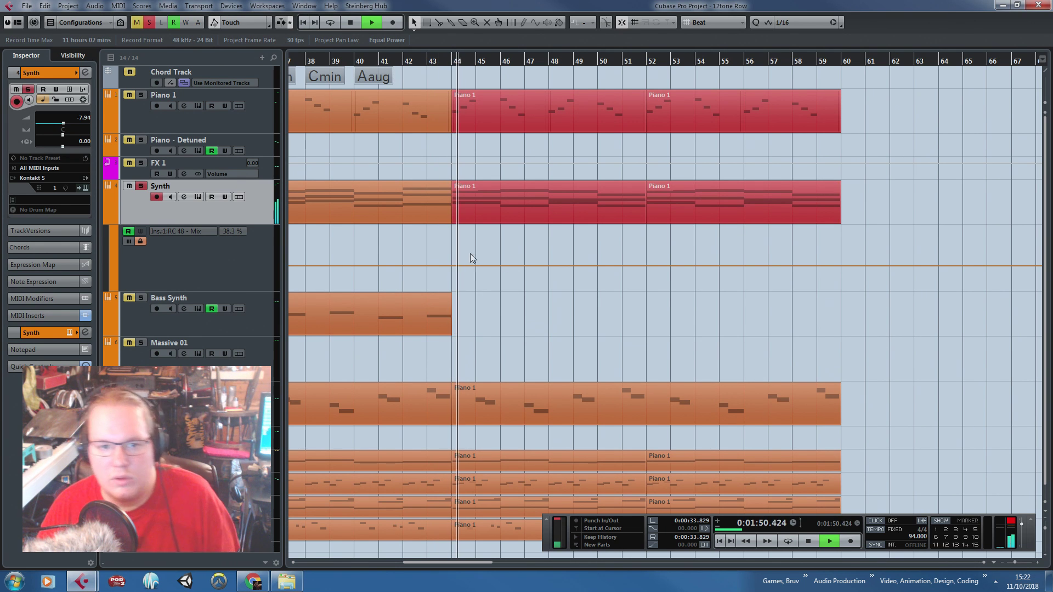
# Listen to the Piano 1 and Synth passage from bar 44 and stop playback around bar 51
pyautogui.click(521, 222)
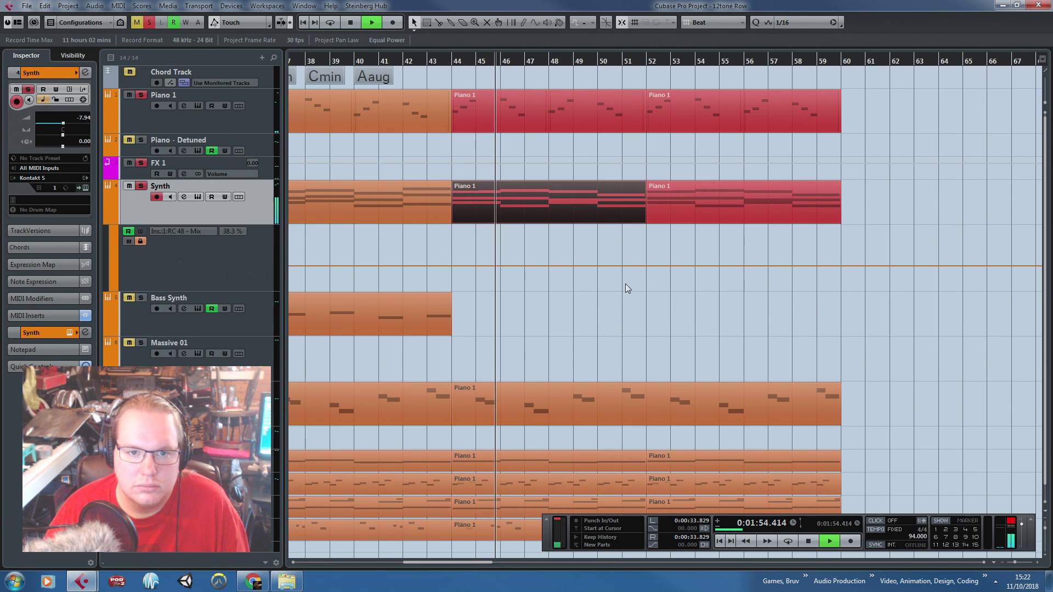
pyautogui.scroll(2, 579, 343)
pyautogui.click(574, 341)
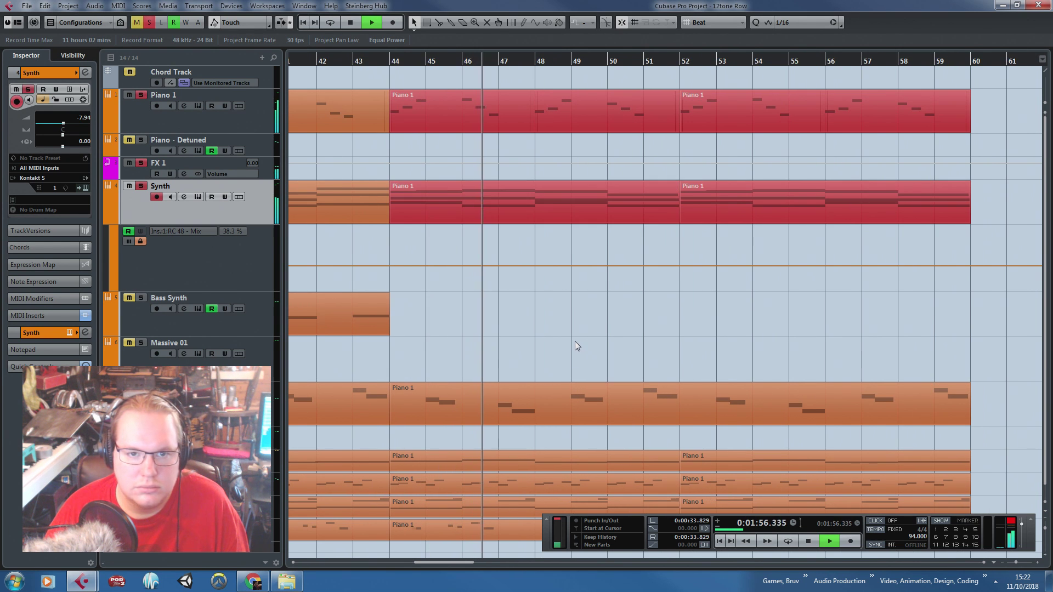
pyautogui.scroll(-3, 574, 341)
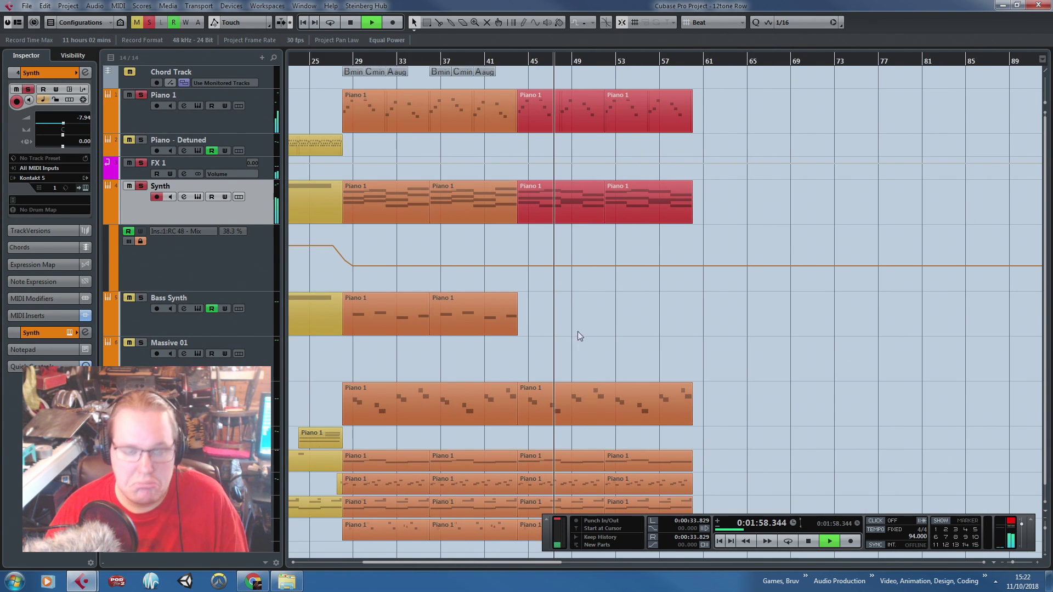
pyautogui.scroll(1, 583, 318)
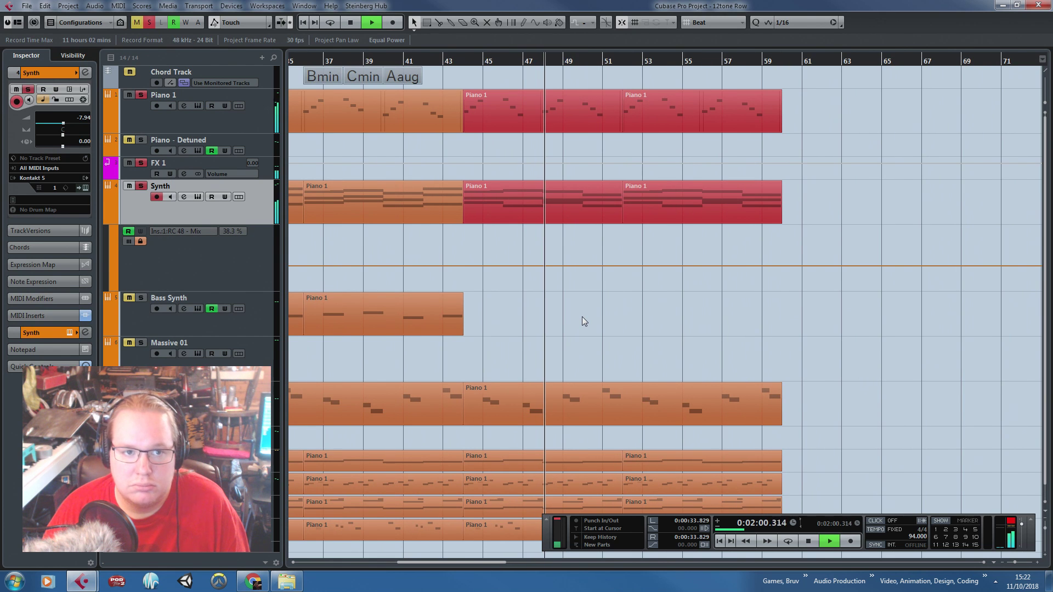
pyautogui.scroll(-1, 583, 318)
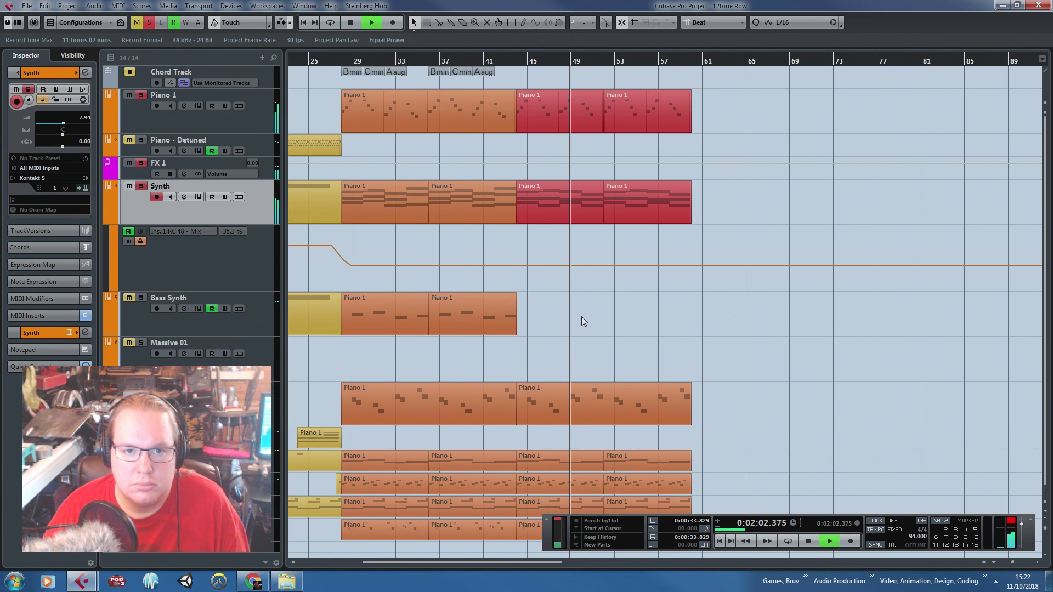
pyautogui.scroll(1, 579, 317)
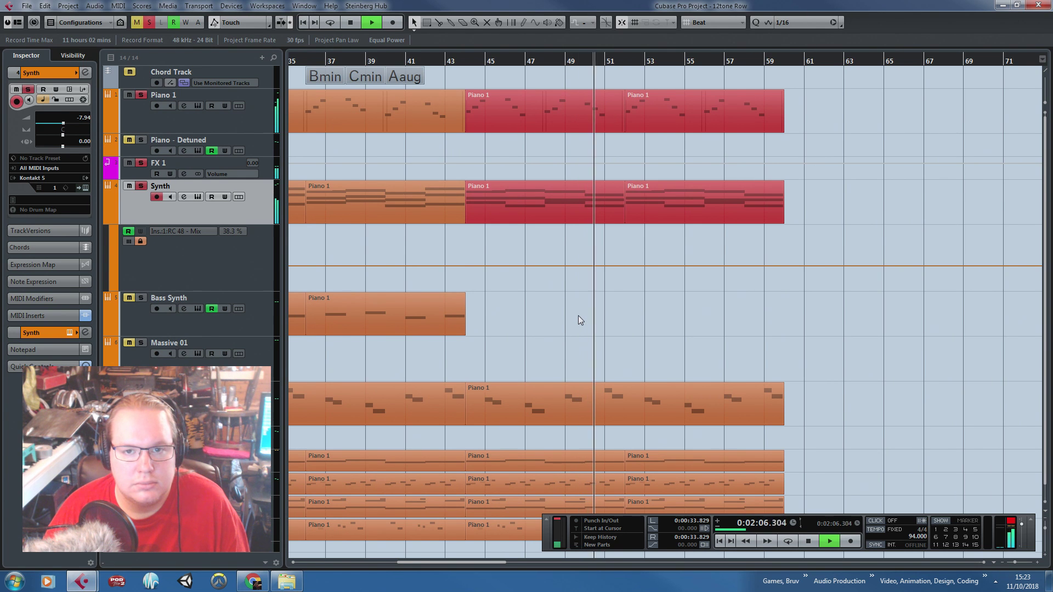
pyautogui.scroll(-3, 578, 315)
pyautogui.scroll(2, 577, 316)
pyautogui.press('space')
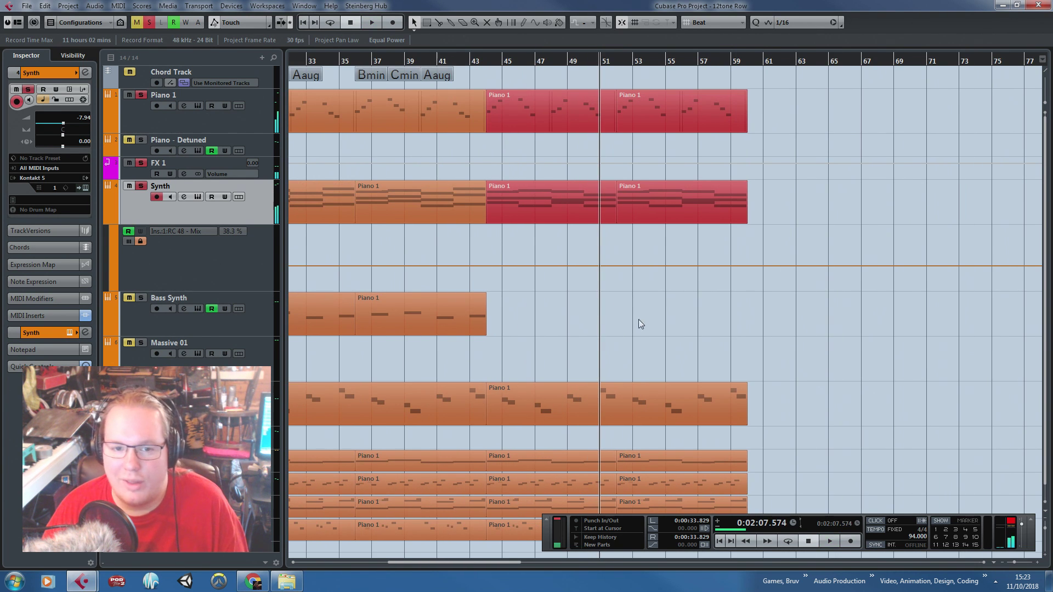
# Duplicate the new Synth chord part and move the copy to the Bass Synth track at bar 44
pyautogui.click(596, 213)
pyautogui.hotkey('ctrl', 'd')
pyautogui.hotkey('ctrl', 'd')
pyautogui.moveTo(779, 204); pyautogui.dragTo(521, 321)
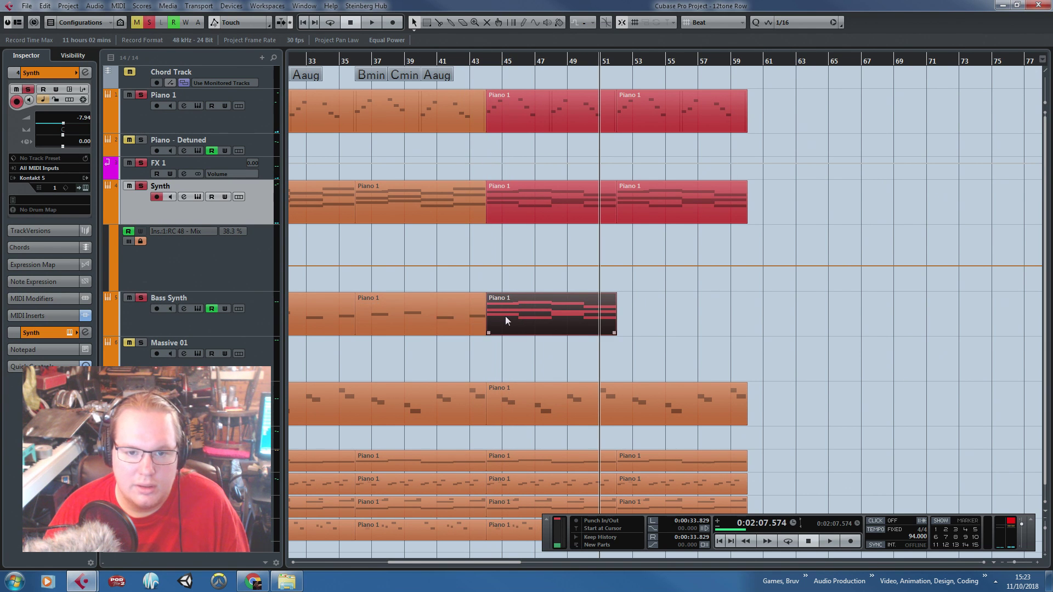
# In the Bass Synth part at bar 44, delete the upper chord notes, leaving only the B2 and A2 notes
pyautogui.doubleClick(471, 312)
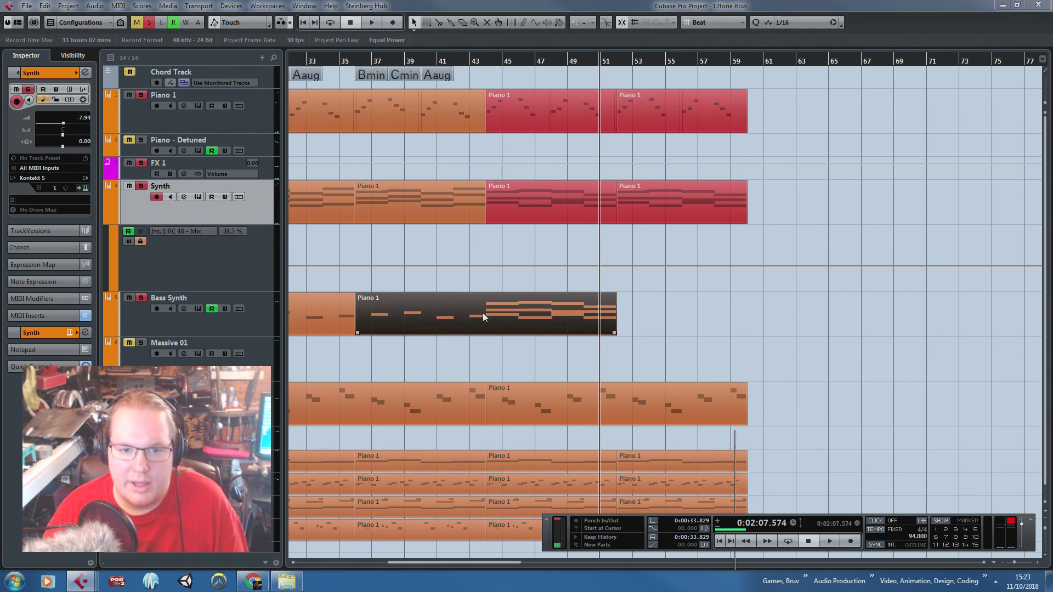
pyautogui.scroll(-3, 467, 307)
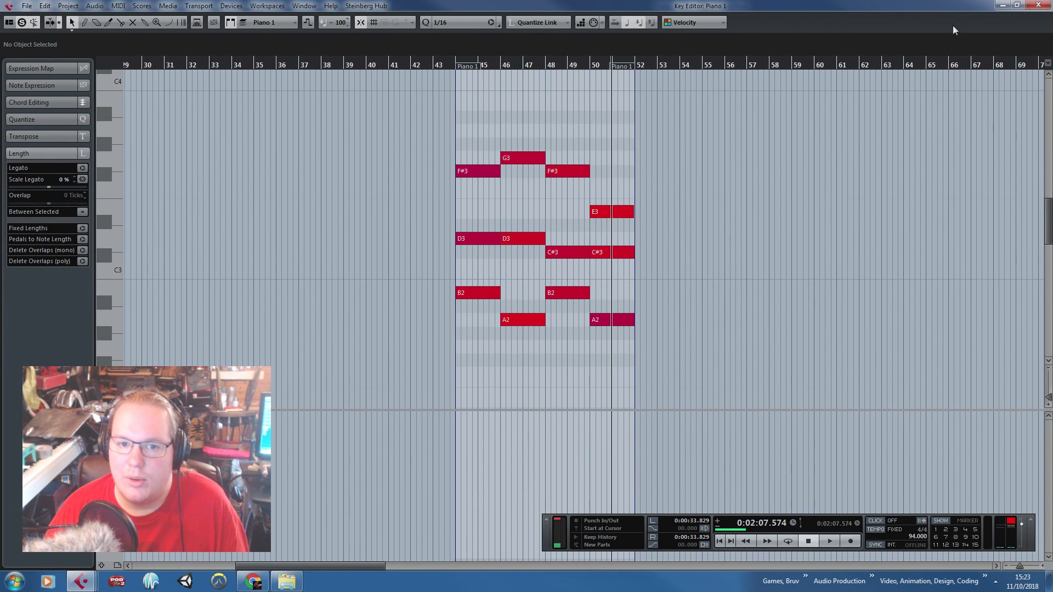
pyautogui.moveTo(586, 158); pyautogui.dragTo(432, 254)
pyautogui.press('Delete')
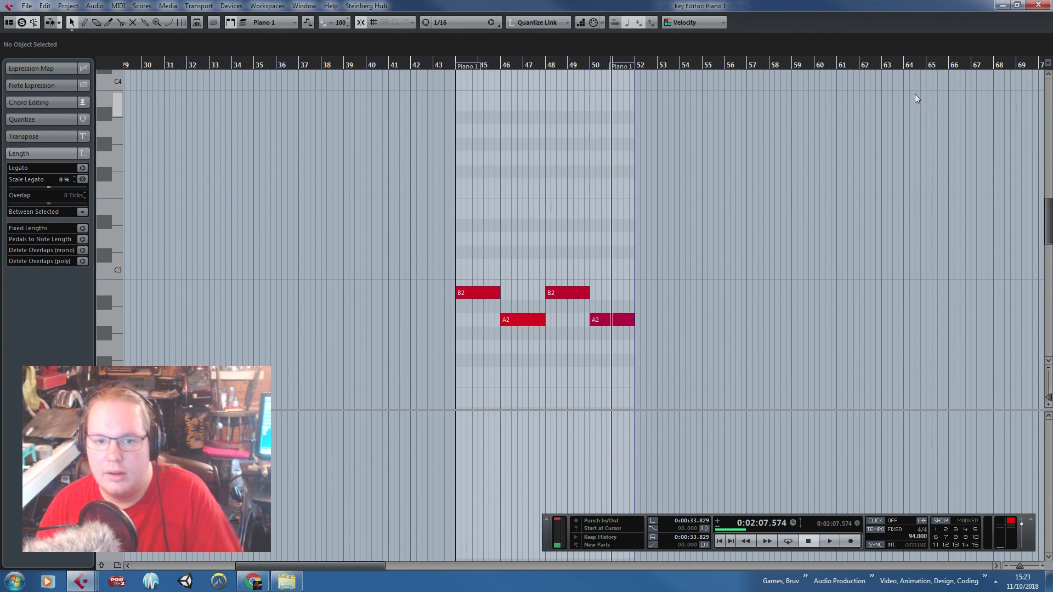
pyautogui.click(1038, 5)
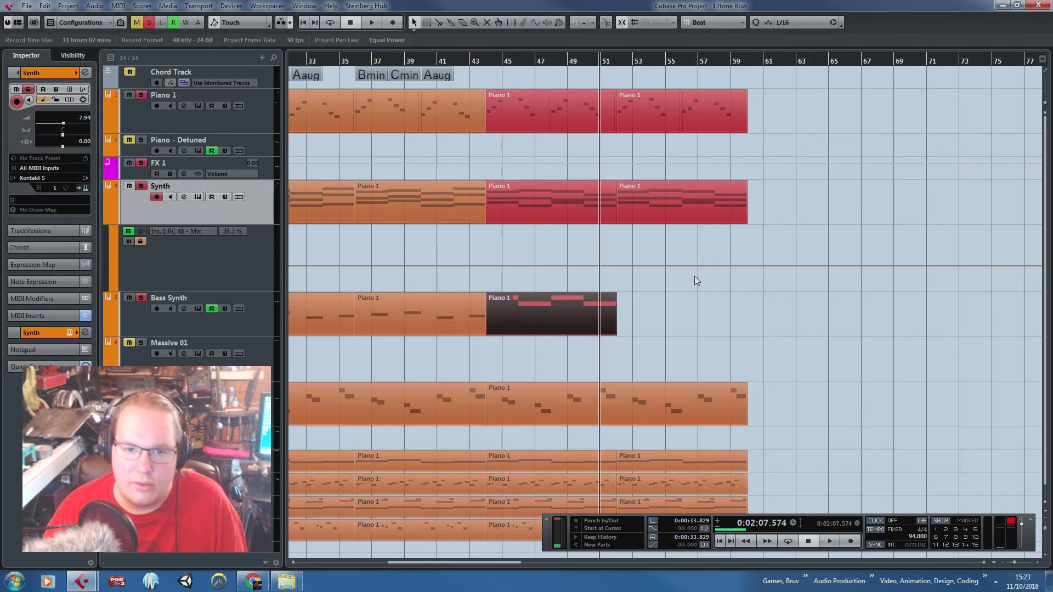
# Duplicate the Bass Synth part to bar 52 and glue both copies into one part spanning bars 44 to 60
pyautogui.click(573, 317)
pyautogui.press('space')
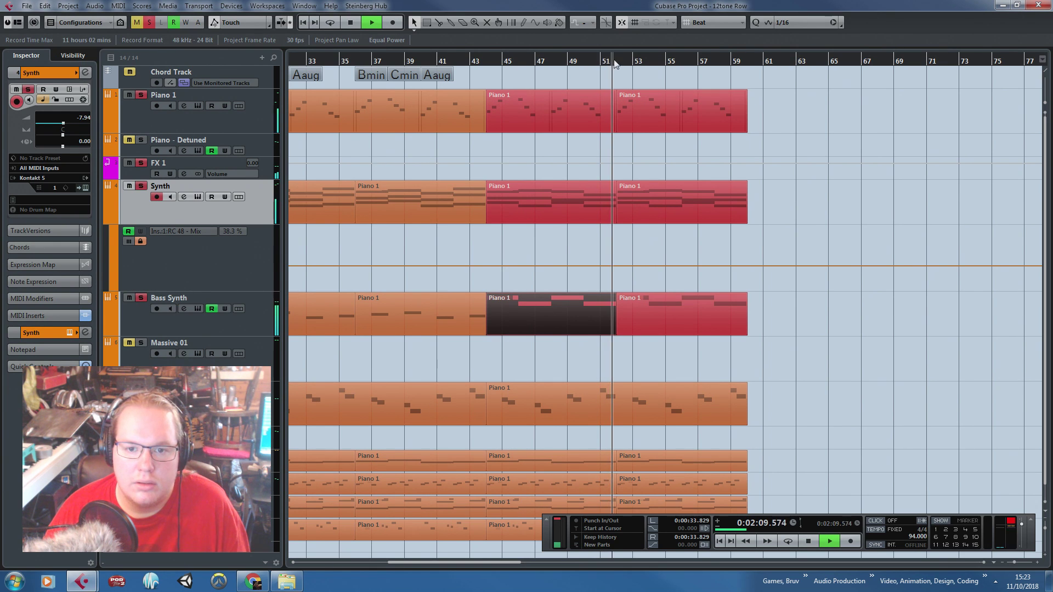
pyautogui.moveTo(622, 352); pyautogui.dragTo(548, 318)
pyautogui.press('4')
pyautogui.click(556, 317)
pyautogui.press('1')
# Trim the start of every note in the glued bass part by one bar, leaving one-bar notes beginning at bar 45
pyautogui.doubleClick(555, 317)
pyautogui.scroll(-3, 560, 307)
pyautogui.hotkey('ctrl', 'a')
pyautogui.scroll(9, 298, 222)
pyautogui.moveTo(318, 225); pyautogui.dragTo(392, 241)
pyautogui.scroll(-3, 393, 245)
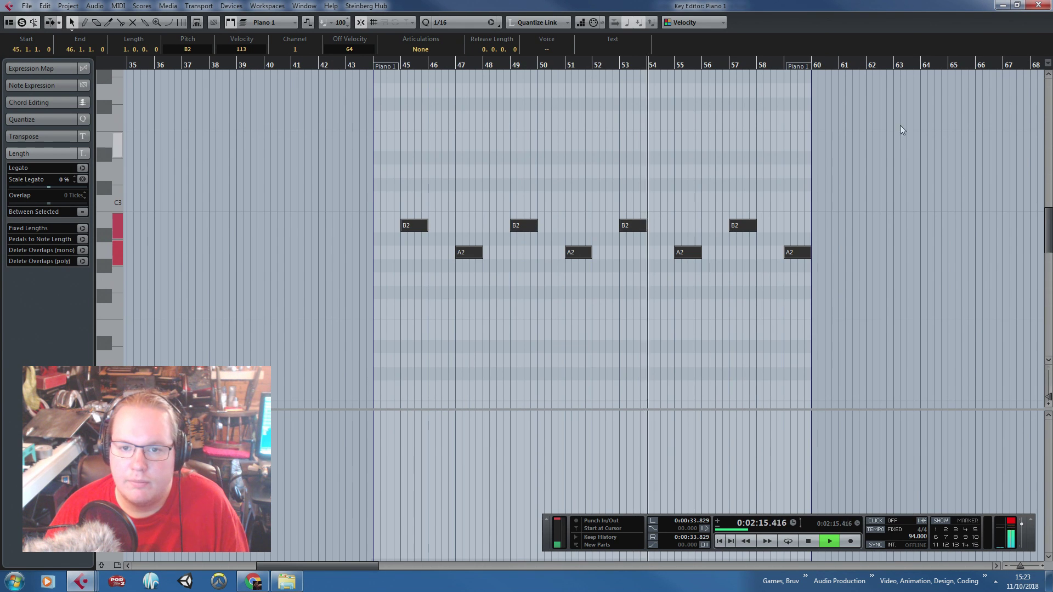
pyautogui.click(1038, 6)
# Stop playback, turn off all track solos, and delete the Boy's Choir part from bar 44 onward
pyautogui.press('space')
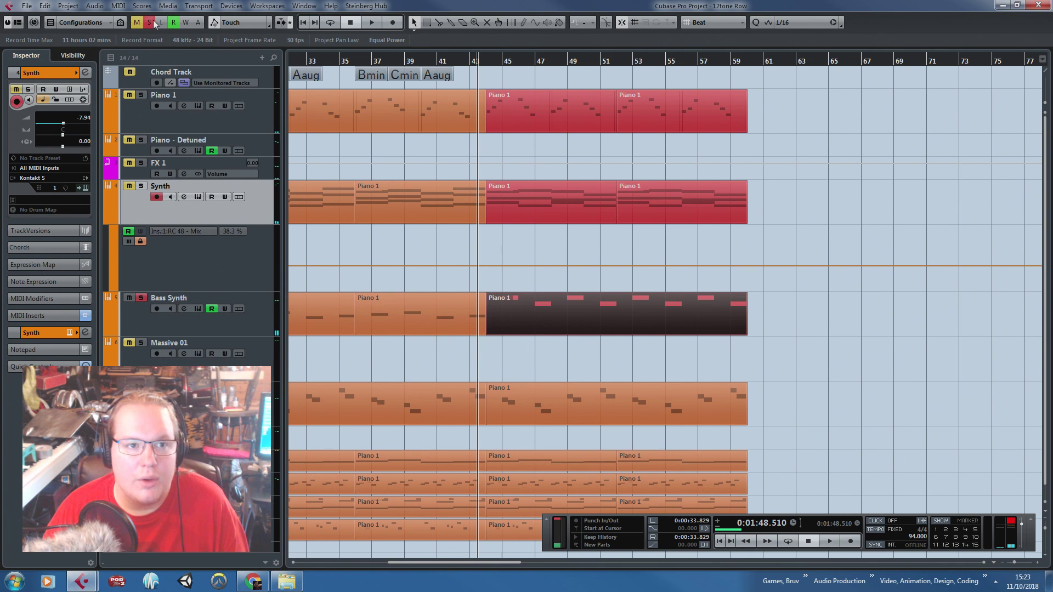
pyautogui.click(626, 417)
pyautogui.press('Delete')
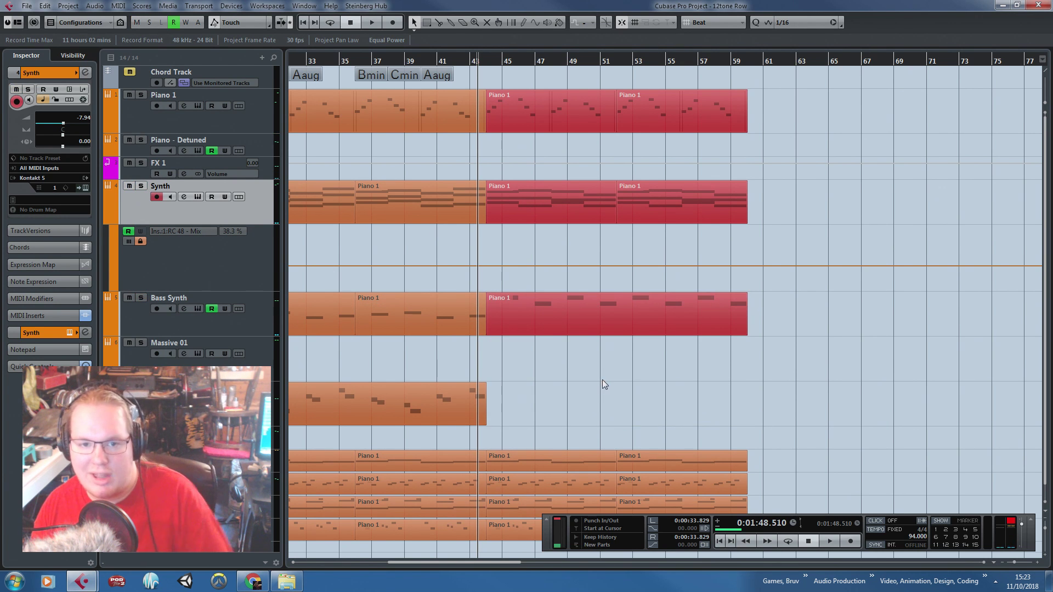
# Play the full arrangement from about bar 39 into the new section and stop around bar 55
pyautogui.scroll(-5, 511, 349)
pyautogui.scroll(4, 496, 307)
pyautogui.moveTo(460, 60); pyautogui.dragTo(455, 296)
pyautogui.click(444, 317)
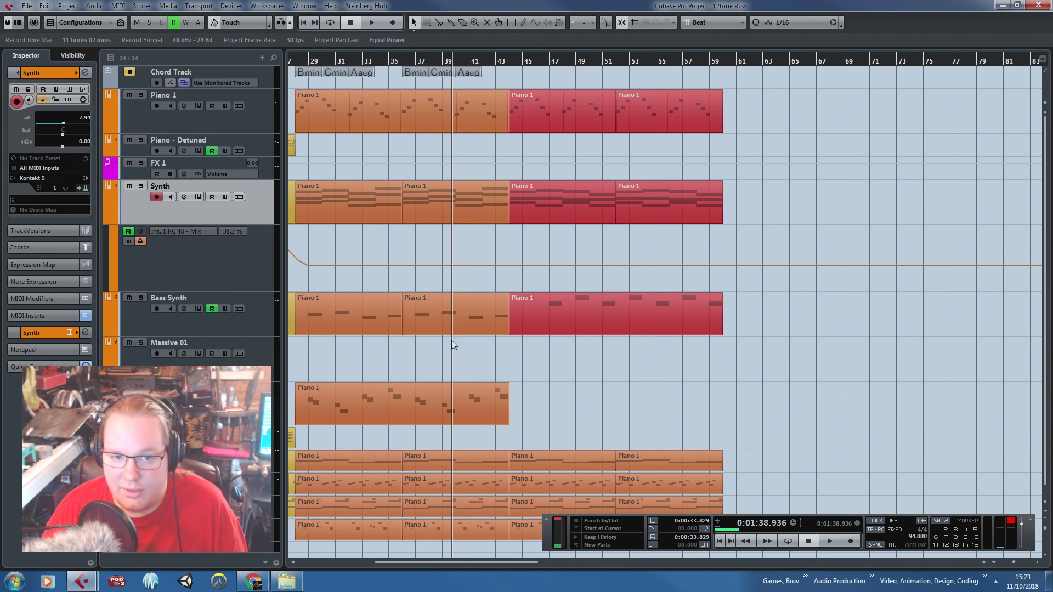
pyautogui.press('space')
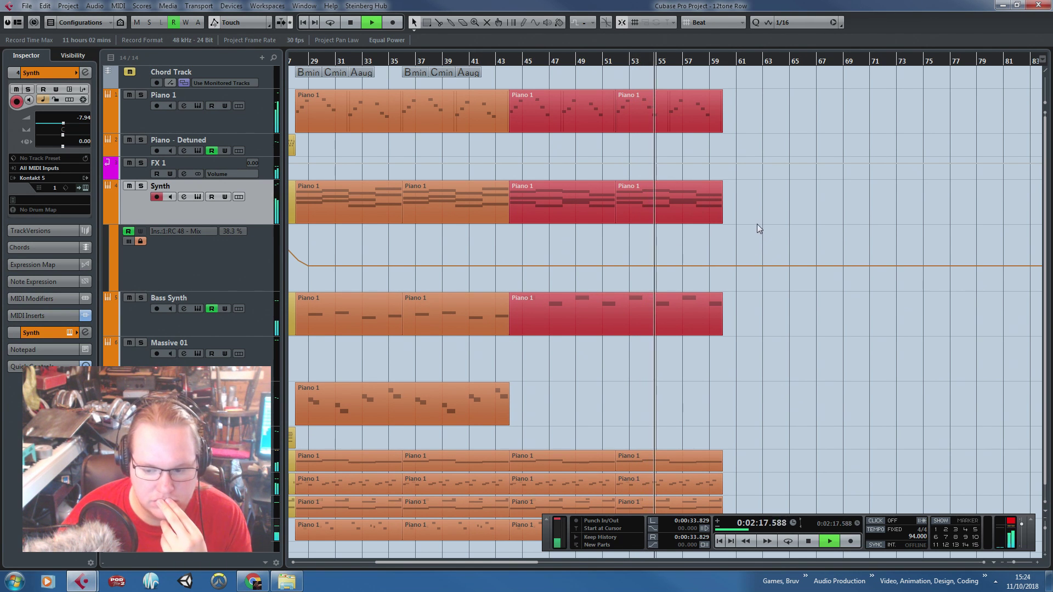
pyautogui.click(685, 129)
pyautogui.press('space')
# Hide the Synth track's automation lane and place the playback cursor just before bar 44
pyautogui.click(465, 146)
pyautogui.scroll(-4, 445, 318)
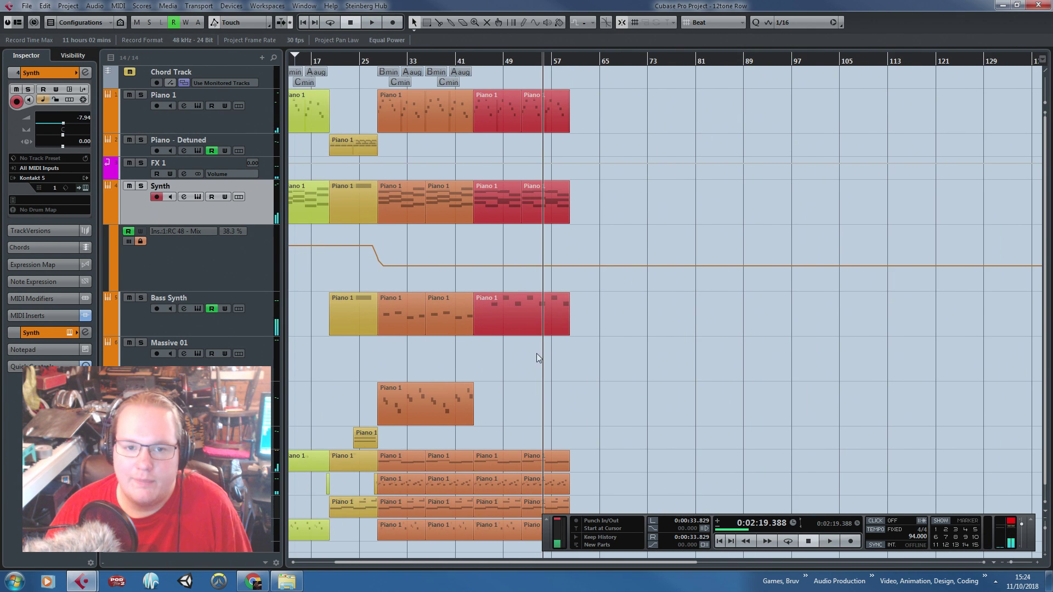
pyautogui.scroll(2, 531, 329)
pyautogui.click(113, 223)
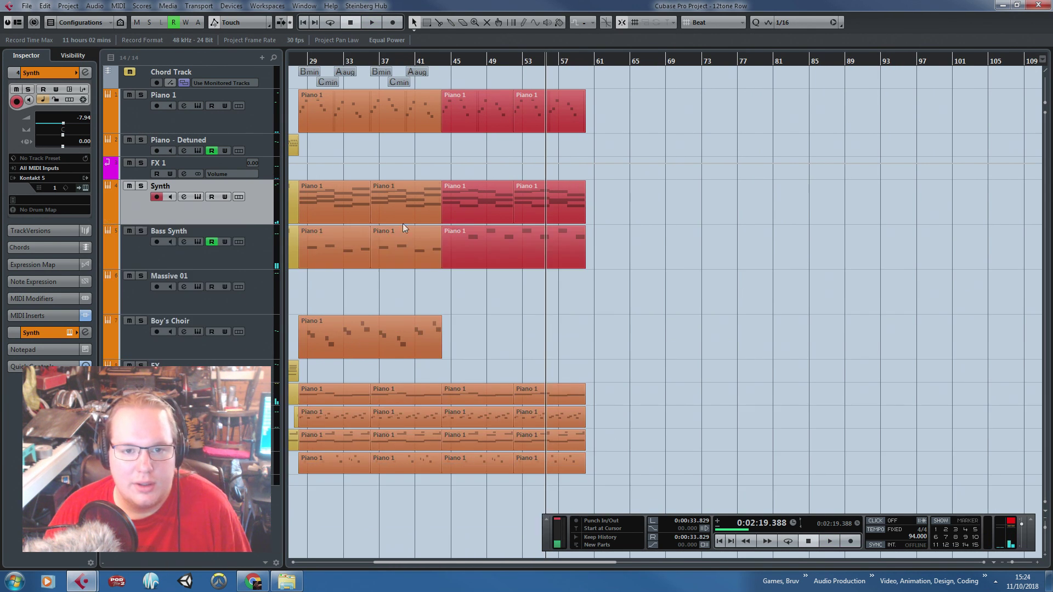
pyautogui.scroll(-2, 436, 160)
pyautogui.press('space')
pyautogui.moveTo(423, 72)
pyautogui.mouseDown()
pyautogui.moveTo(432, 68)
pyautogui.moveTo(425, 74)
pyautogui.mouseUp()
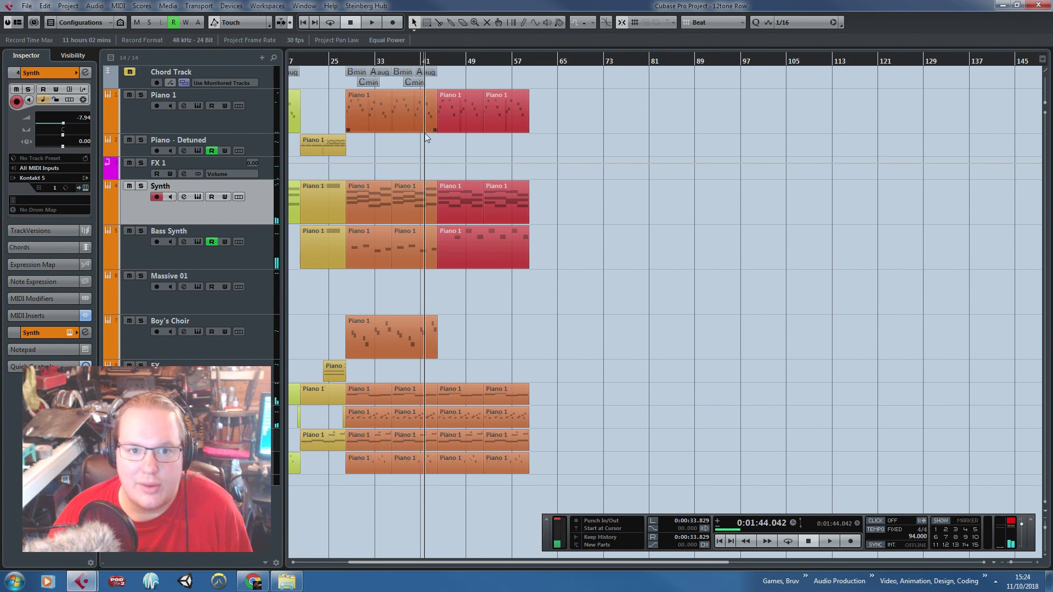
pyautogui.scroll(2, 434, 147)
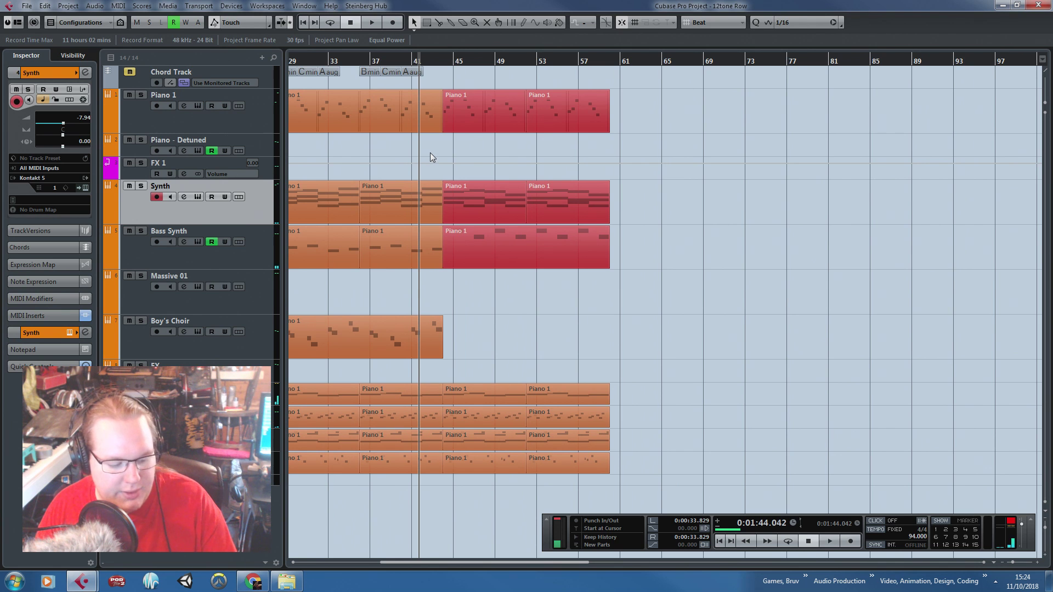
pyautogui.click(698, 64)
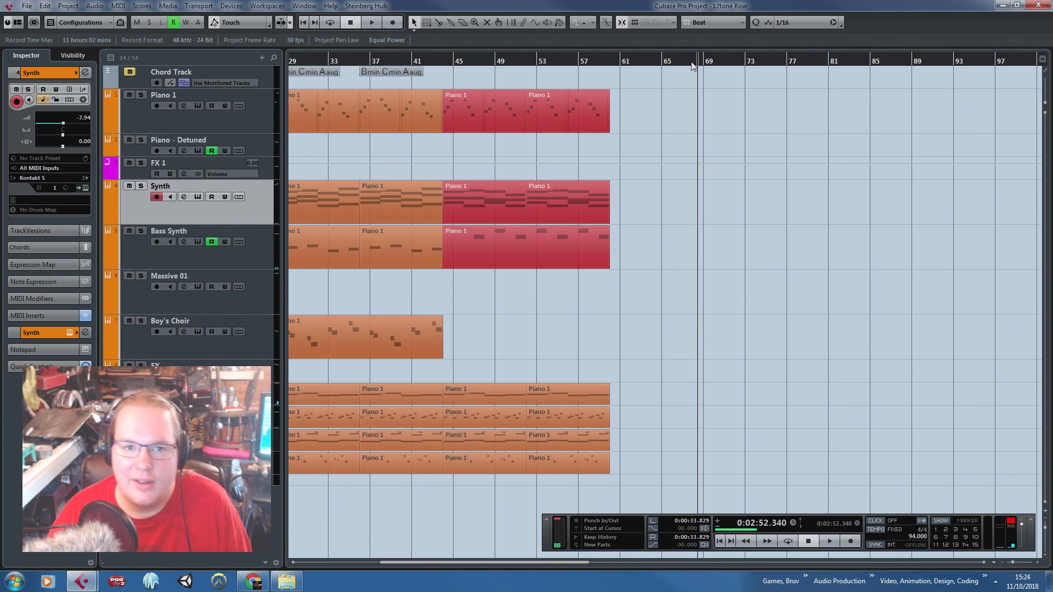
pyautogui.click(447, 67)
pyautogui.press('h')
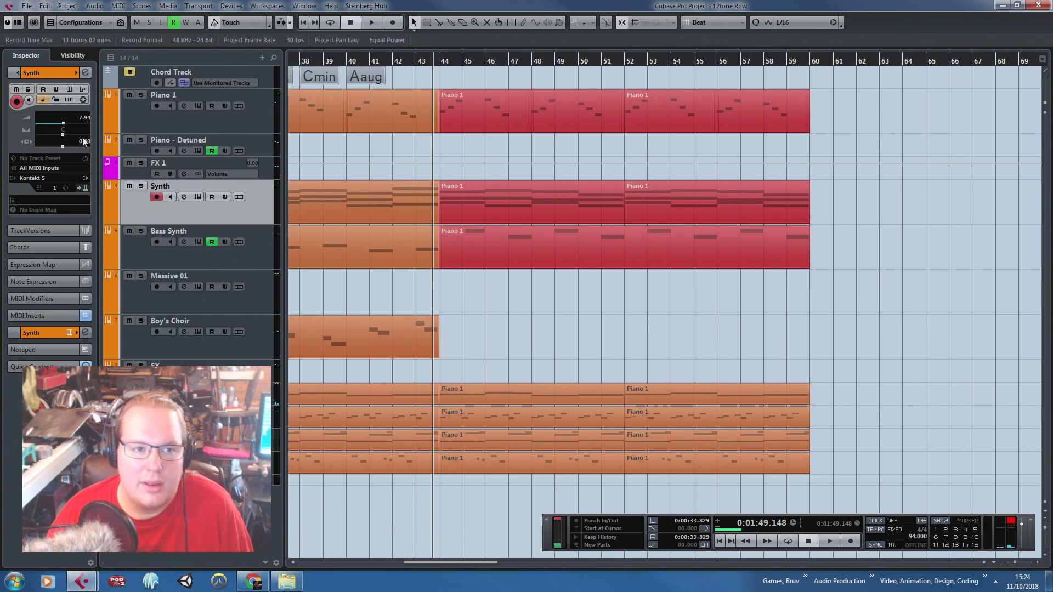
# Show the Volume automation lane of the Piano 1 track and select that track
pyautogui.click(110, 129)
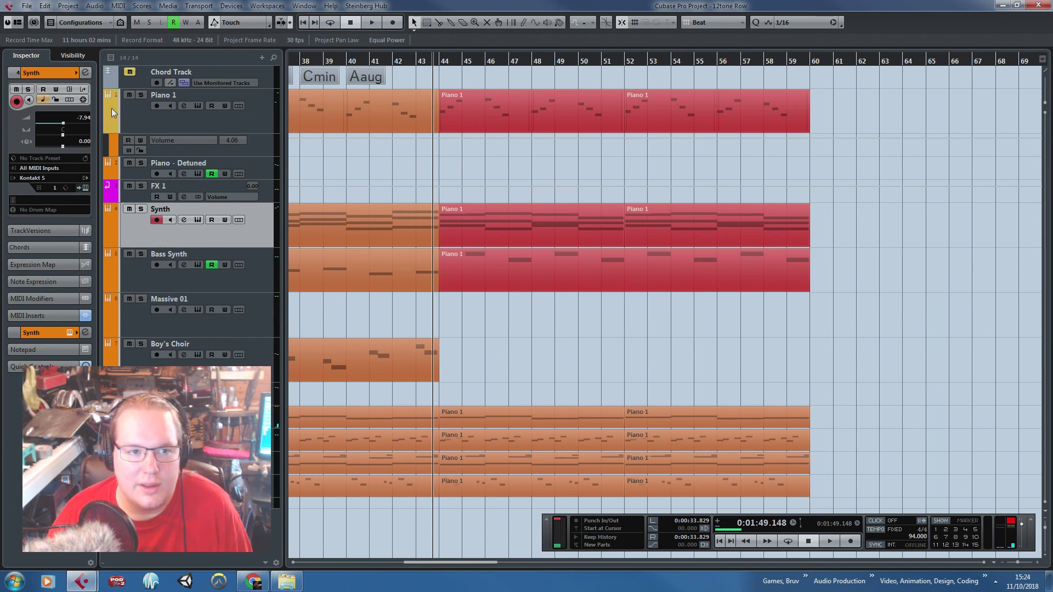
pyautogui.press('g')
pyautogui.press('g')
pyautogui.press('h')
pyautogui.press('h')
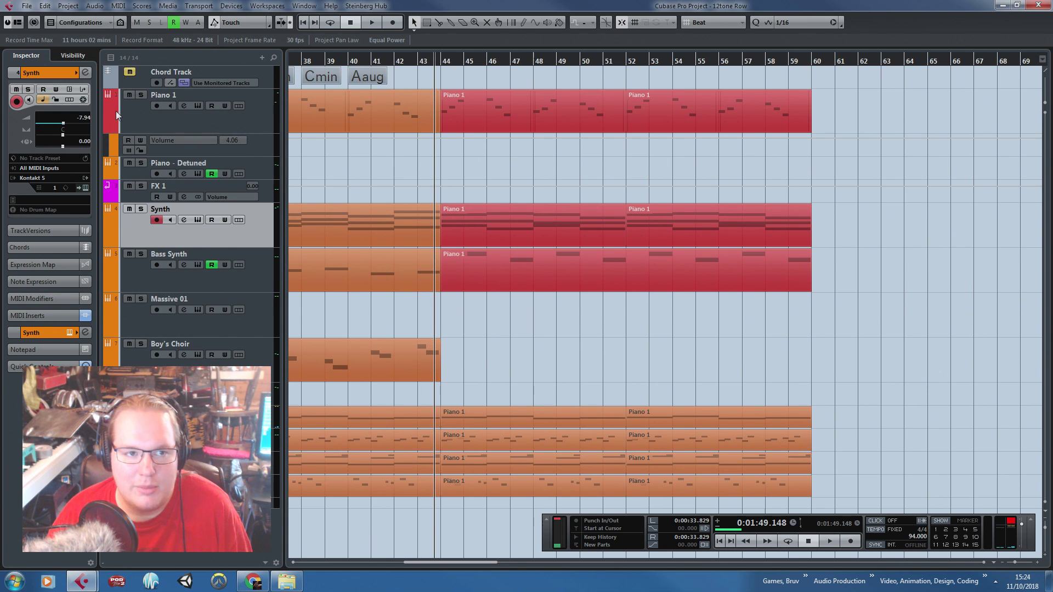
pyautogui.click(248, 123)
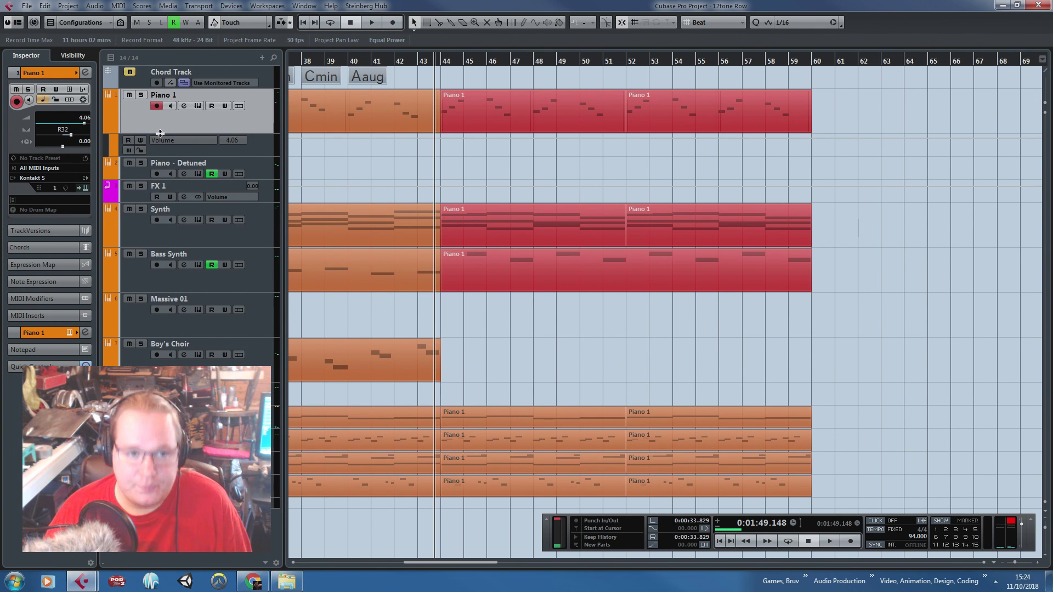
# Duplicate the Piano 1 parts from bars 44 to 60 so they repeat at bar 60, and place the cursor there
pyautogui.scroll(-3, 733, 274)
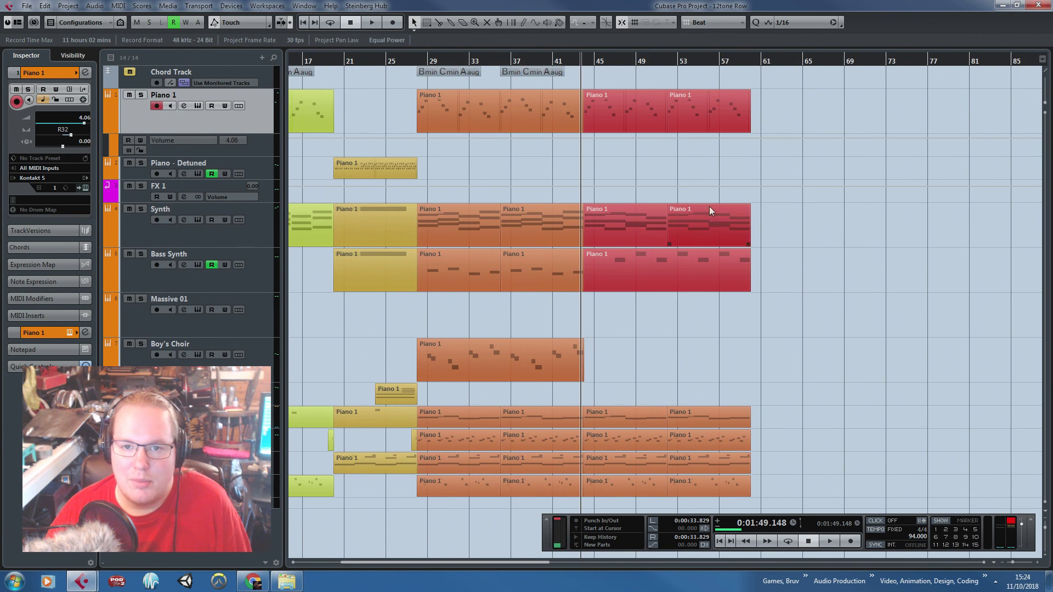
pyautogui.moveTo(761, 136); pyautogui.dragTo(603, 129)
pyautogui.hotkey('ctrl', 'd')
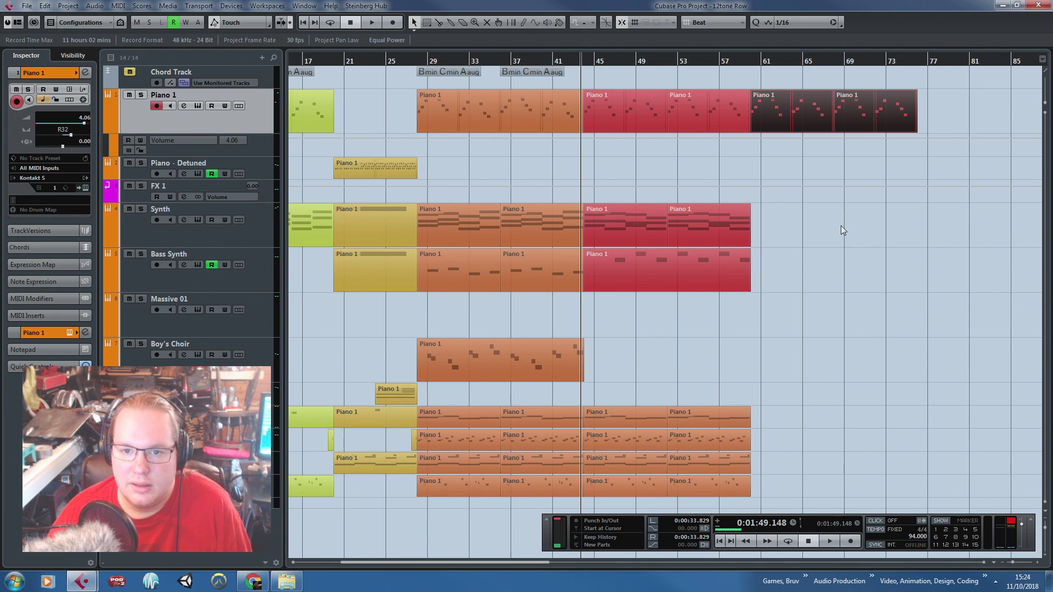
pyautogui.scroll(2, 842, 228)
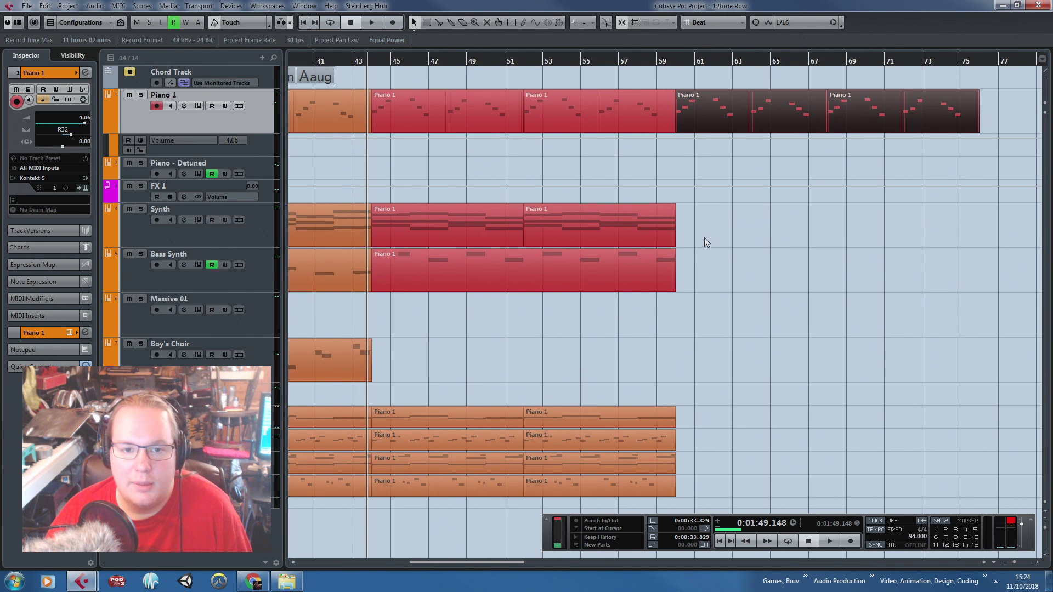
pyautogui.scroll(-2, 705, 242)
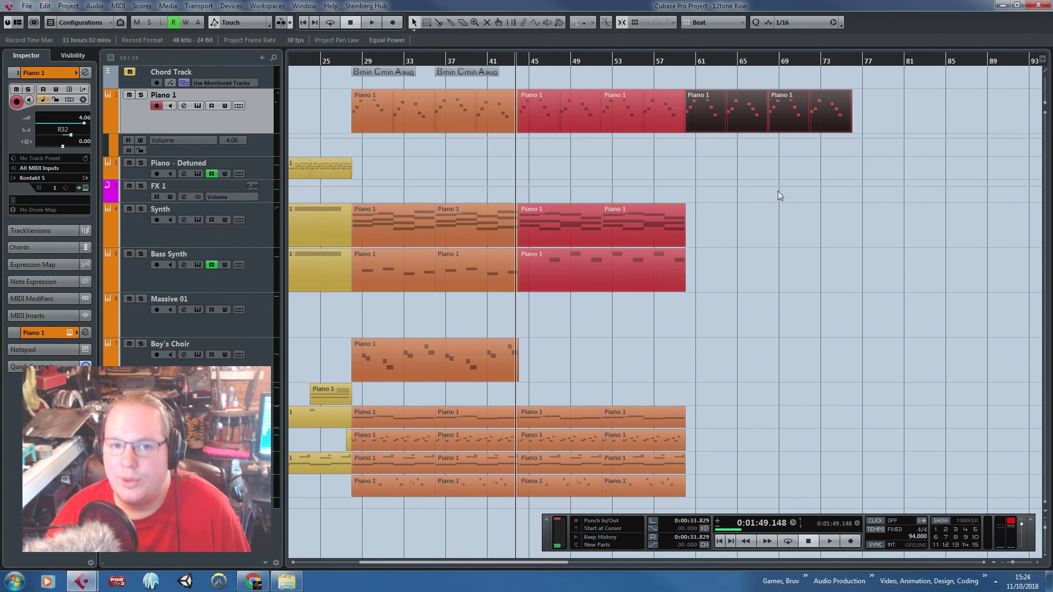
pyautogui.click(688, 64)
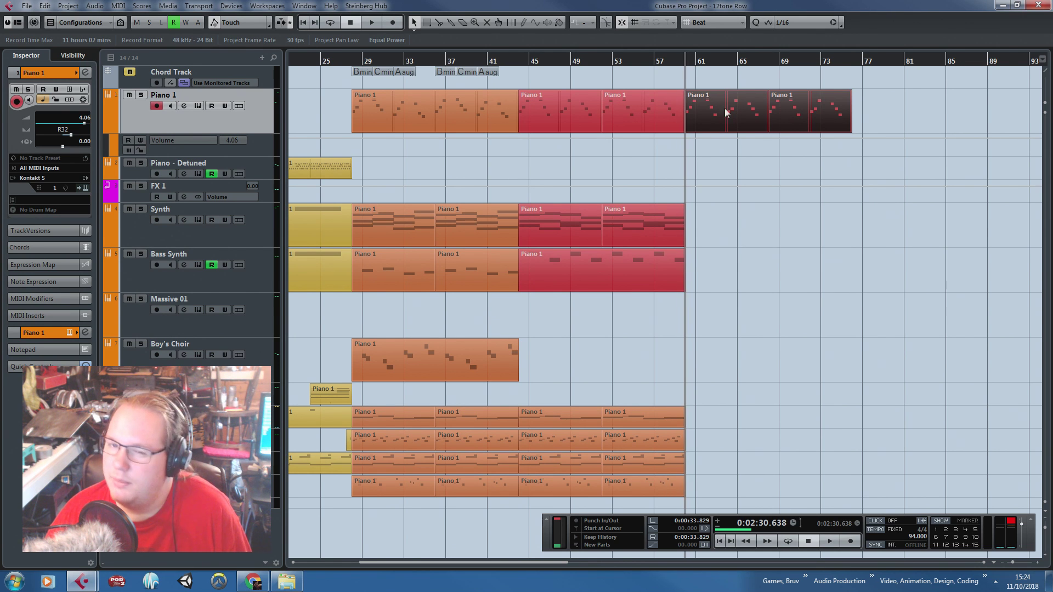
# Duplicate the Piano 1 parts starting at bar 60 and move the copies to the Piano - Detuned track at bar 60
pyautogui.scroll(1, 832, 238)
pyautogui.moveTo(885, 218); pyautogui.dragTo(644, 89)
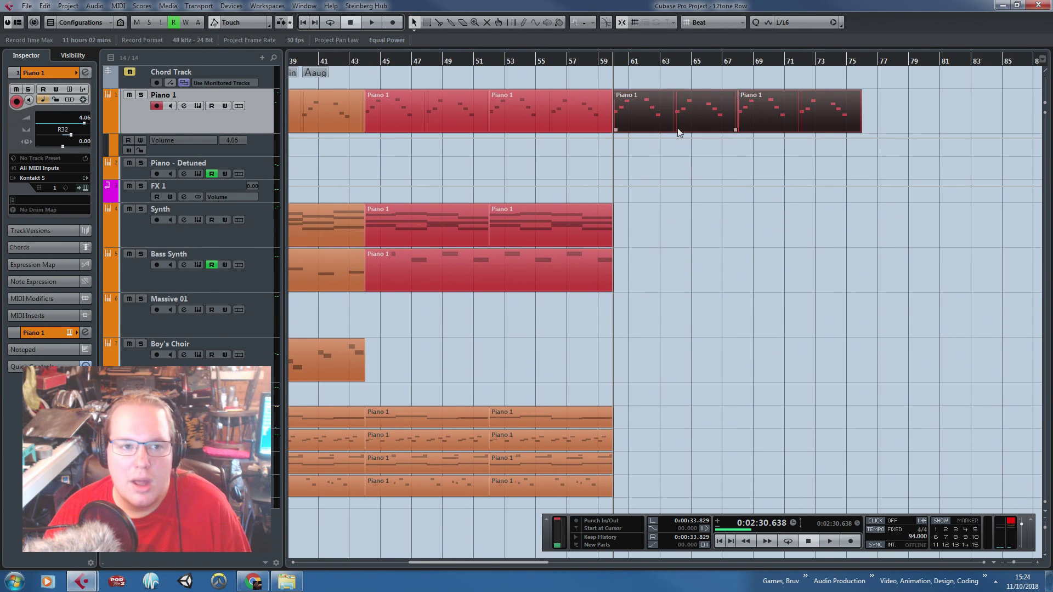
pyautogui.hotkey('ctrl', 'd')
pyautogui.moveTo(826, 118); pyautogui.dragTo(575, 172)
# Enable volume automation reading on Piano 1 and Piano - Detuned, enlarge the lanes, and add a volume point at bar 60 in each
pyautogui.click(127, 179)
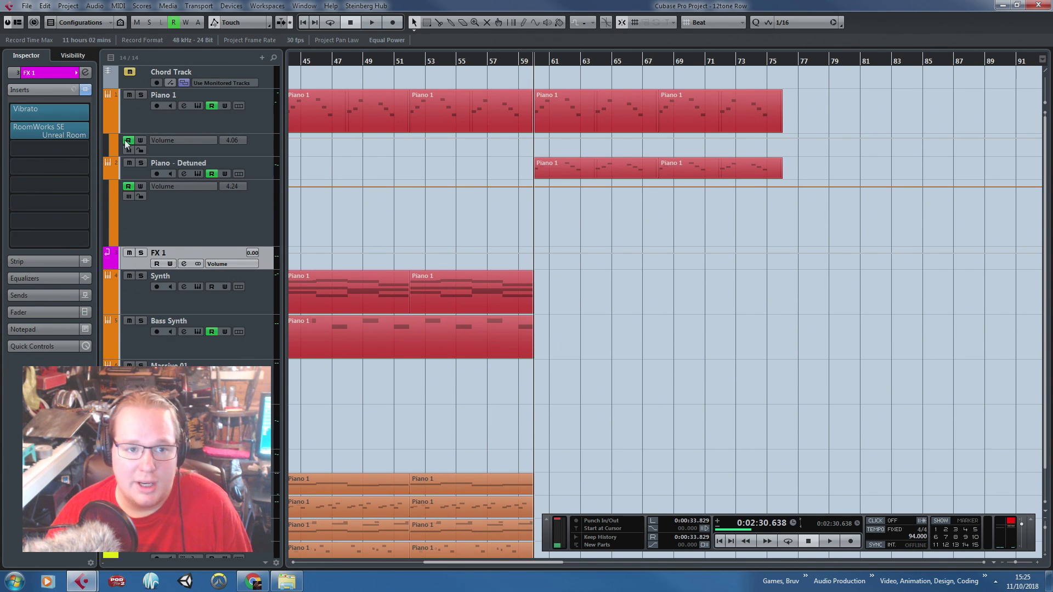
pyautogui.click(264, 154)
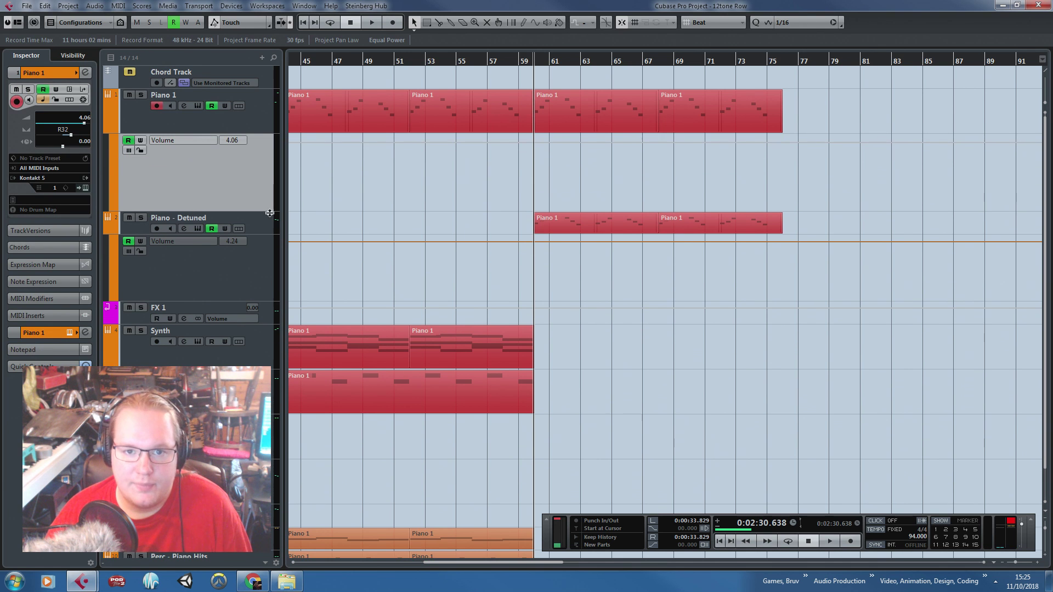
pyautogui.click(535, 143)
pyautogui.press('h')
pyautogui.press('h')
pyautogui.press('h')
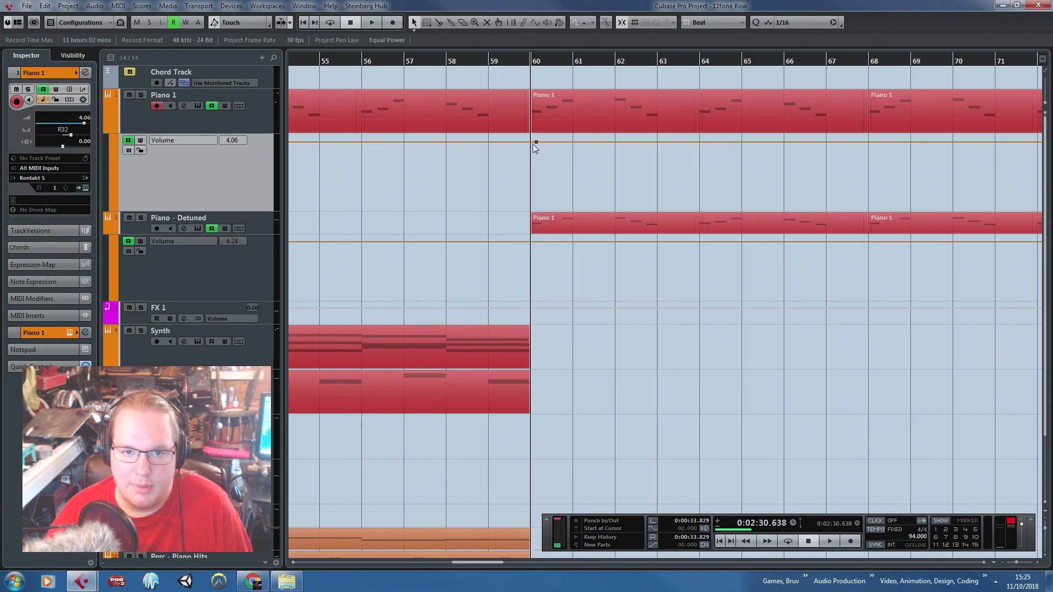
pyautogui.moveTo(530, 142); pyautogui.dragTo(530, 141)
pyautogui.click(531, 245)
pyautogui.press('g')
pyautogui.press('g')
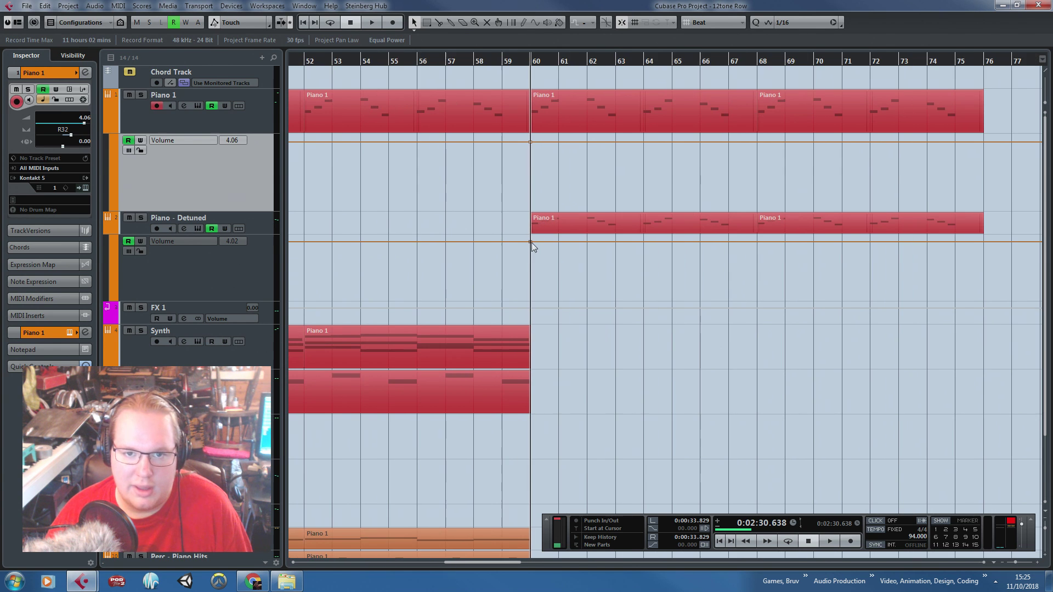
# Crossfade the volumes from bar 60 to 74, lowering Piano 1 to the bottom and raising Piano - Detuned from -oo
pyautogui.moveTo(984, 242); pyautogui.dragTo(926, 244)
pyautogui.moveTo(928, 143); pyautogui.dragTo(929, 240)
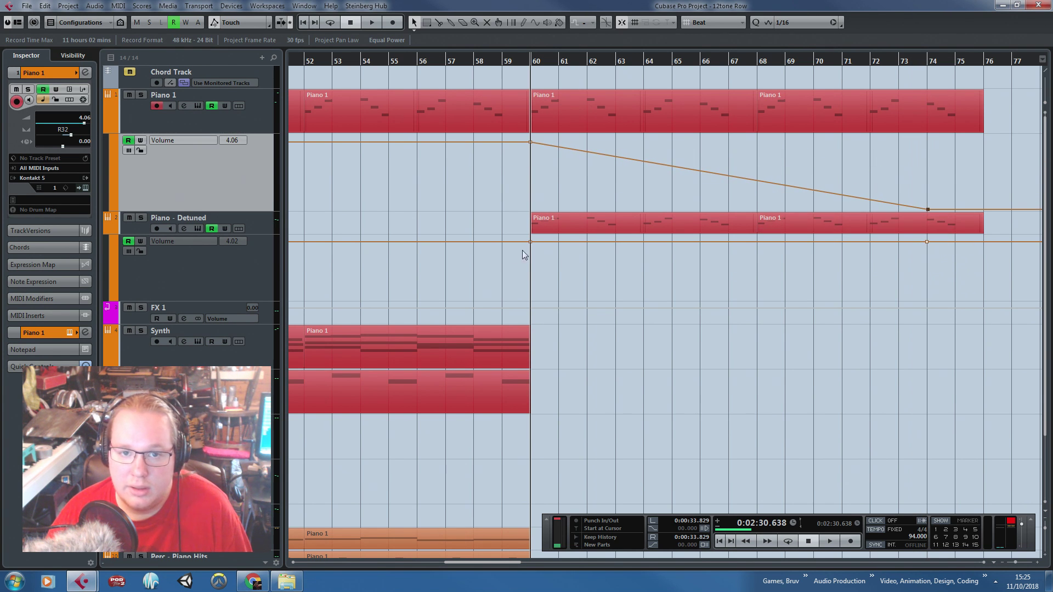
pyautogui.moveTo(531, 243); pyautogui.dragTo(536, 326)
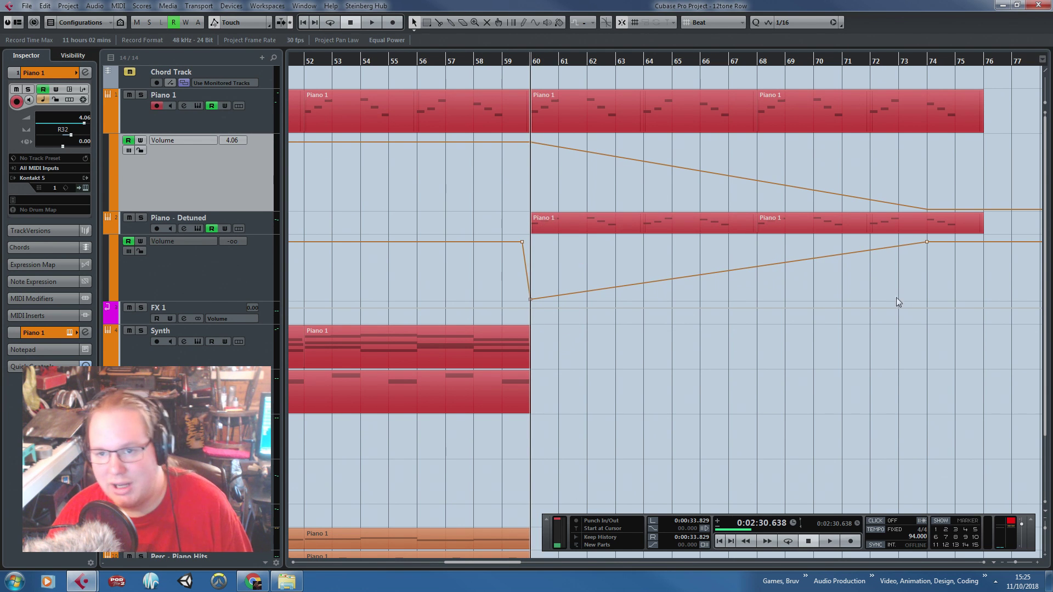
# Play from just before bar 60 and listen to the transition from Piano 1 to Piano - Detuned
pyautogui.click(514, 62)
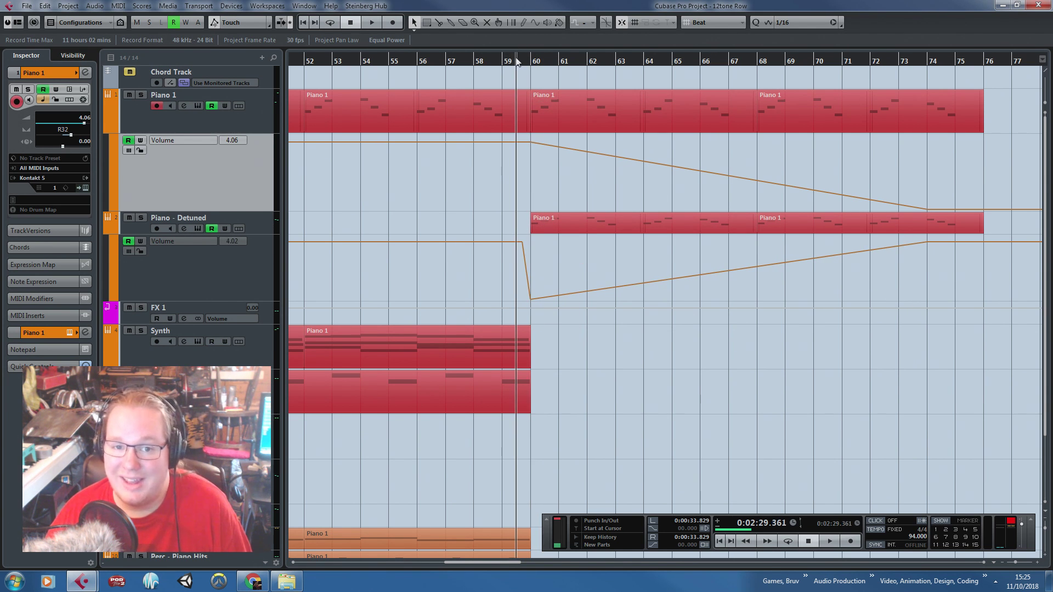
pyautogui.press('space')
pyautogui.press('h')
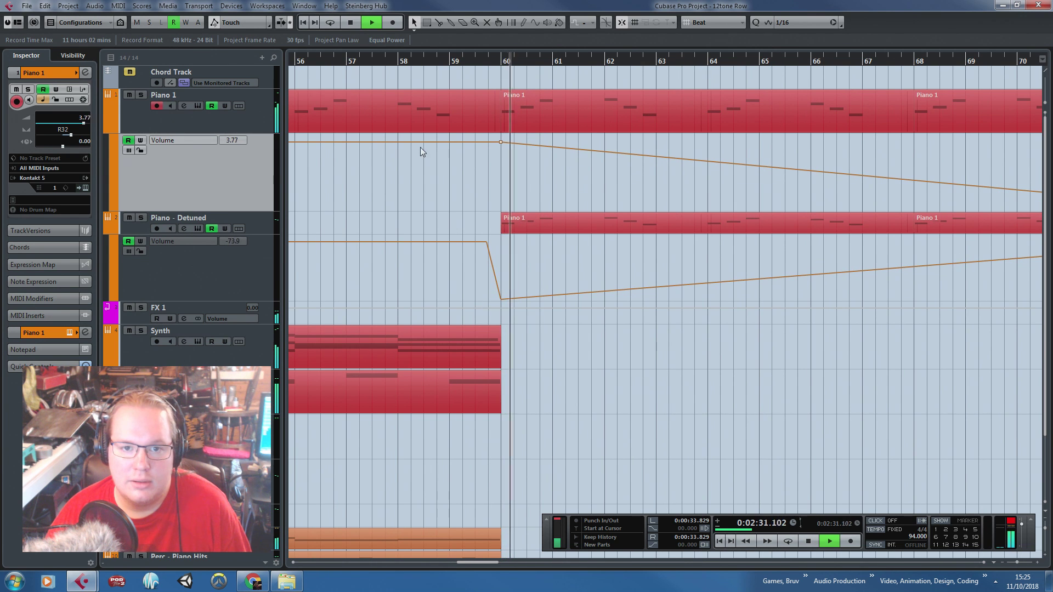
pyautogui.press('g')
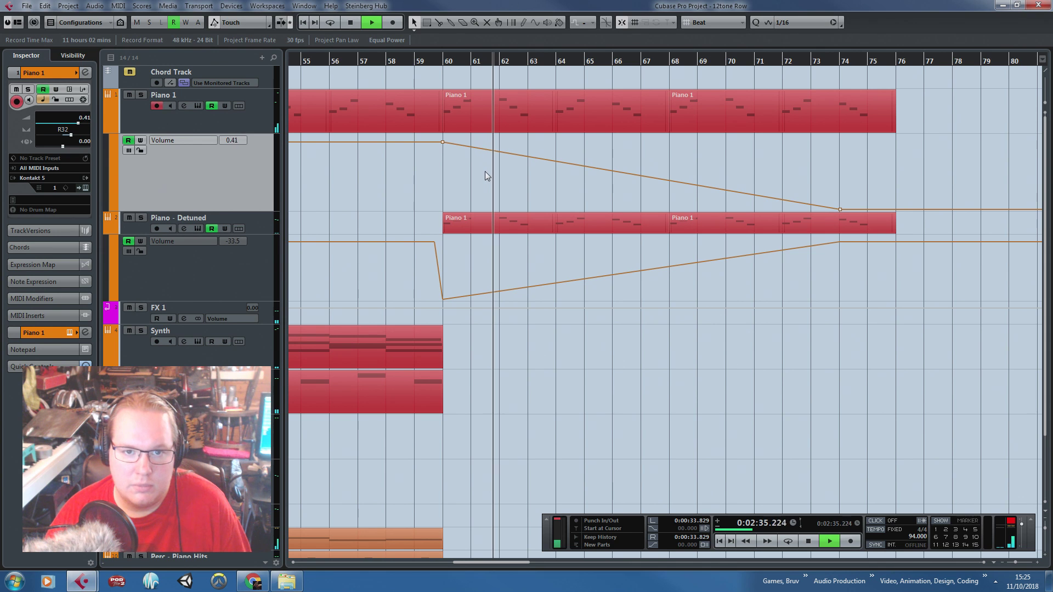
# Solo the Piano - Detuned and Piano 1 tracks and replay the crossfade from about bar 61
pyautogui.click(141, 217)
pyautogui.click(141, 97)
pyautogui.click(472, 61)
pyautogui.scroll(-1, 400, 169)
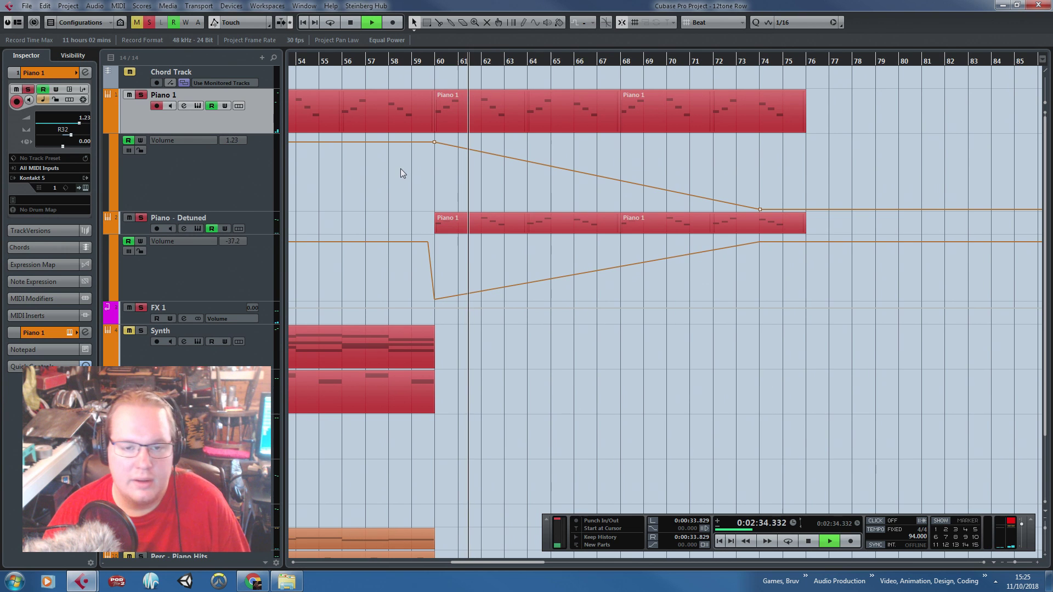
# Reveal FX 1's Vibrato - Depth automation and ramp it down to 0 from about bar 43 to bar 45
pyautogui.click(107, 321)
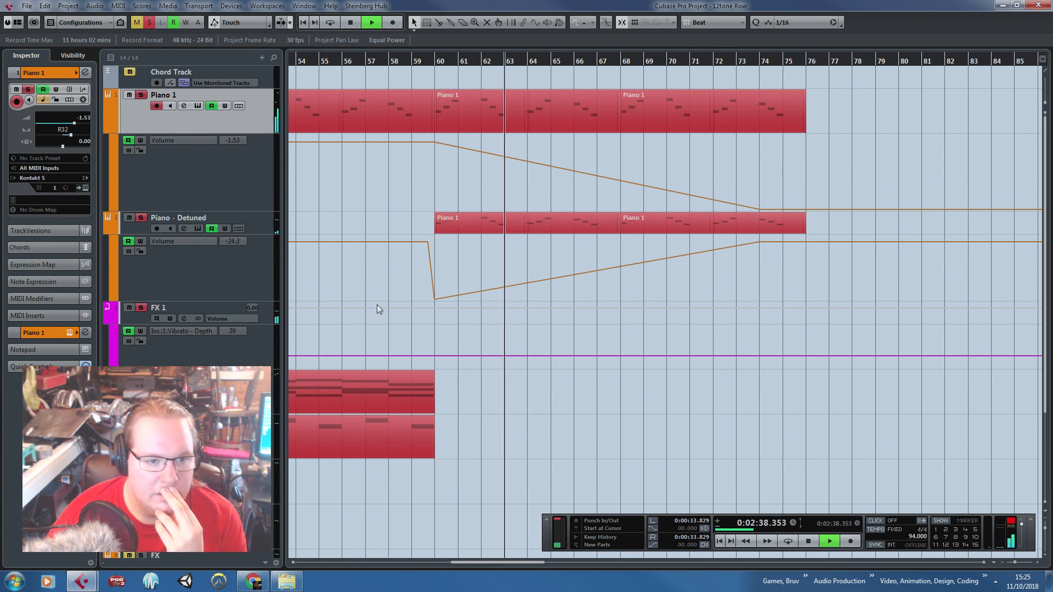
pyautogui.hscroll(-4, 377, 304)
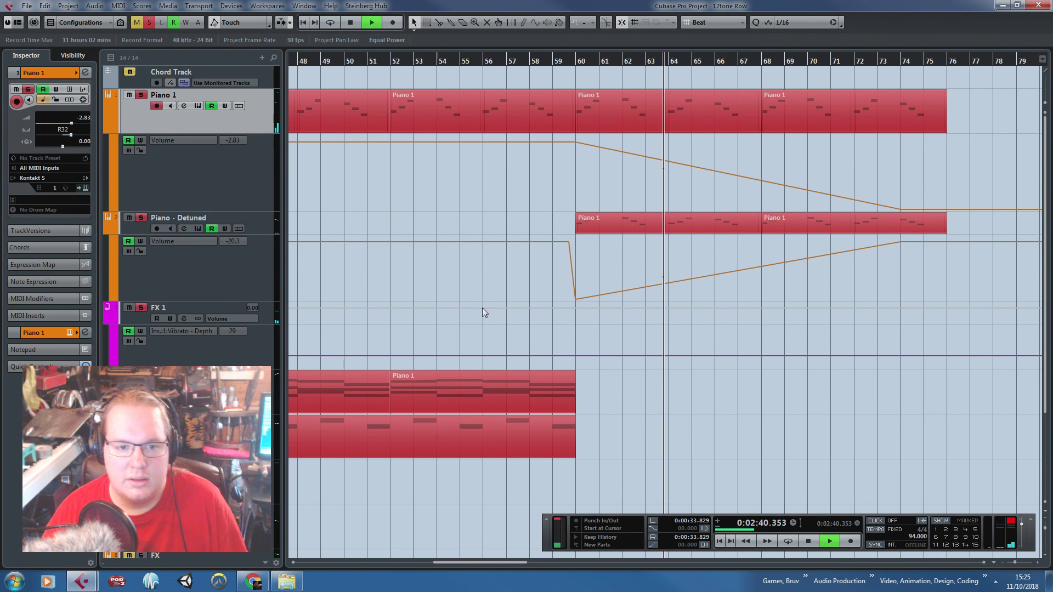
pyautogui.scroll(-1, 486, 308)
pyautogui.hscroll(-3, 485, 308)
pyautogui.moveTo(556, 299); pyautogui.dragTo(377, 297)
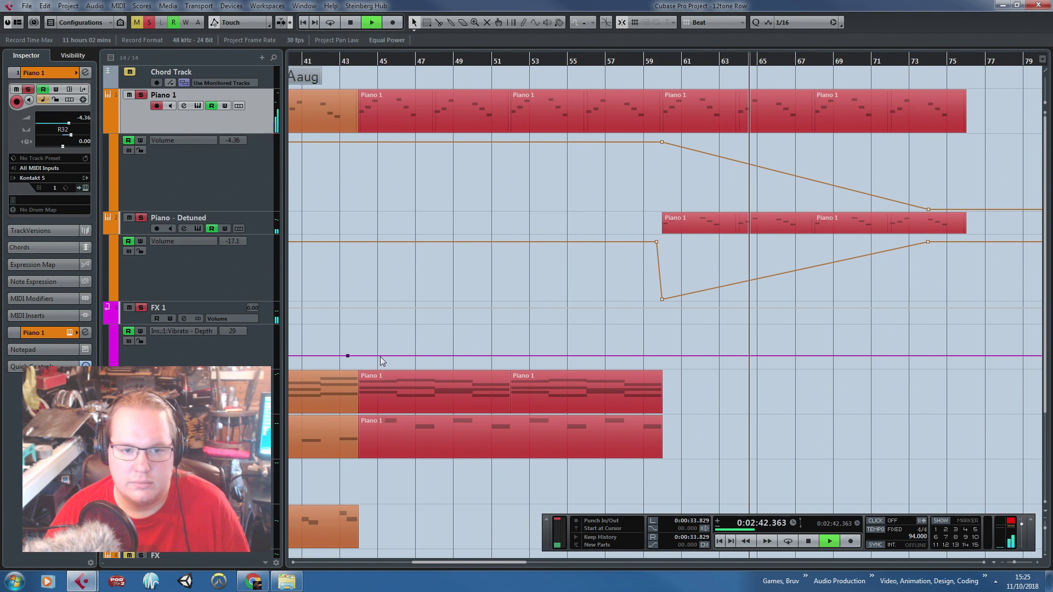
pyautogui.click(683, 357)
pyautogui.moveTo(655, 336); pyautogui.dragTo(368, 366)
pyautogui.moveTo(499, 325); pyautogui.dragTo(504, 377)
# Hold FX 1's vibrato depth at the minimum until about bar 59, then raise it gradually to 29 by about bar 69
pyautogui.click(805, 415)
pyautogui.click(740, 357)
pyautogui.moveTo(708, 339); pyautogui.dragTo(674, 369)
pyautogui.press('Delete')
pyautogui.click(811, 356)
pyautogui.moveTo(744, 339); pyautogui.dragTo(718, 382)
pyautogui.press('Delete')
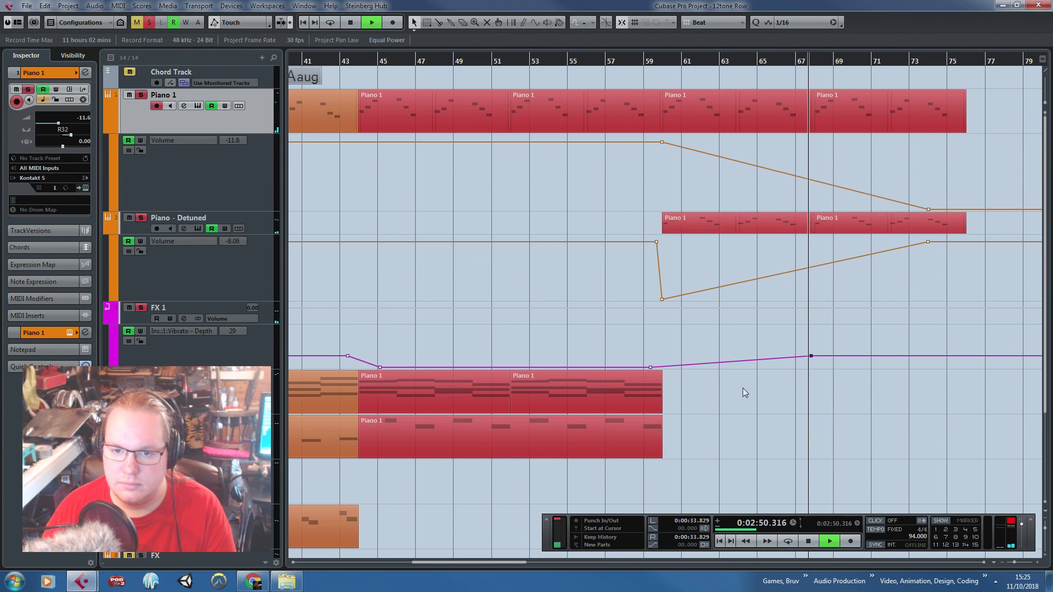
pyautogui.moveTo(787, 357); pyautogui.dragTo(846, 355)
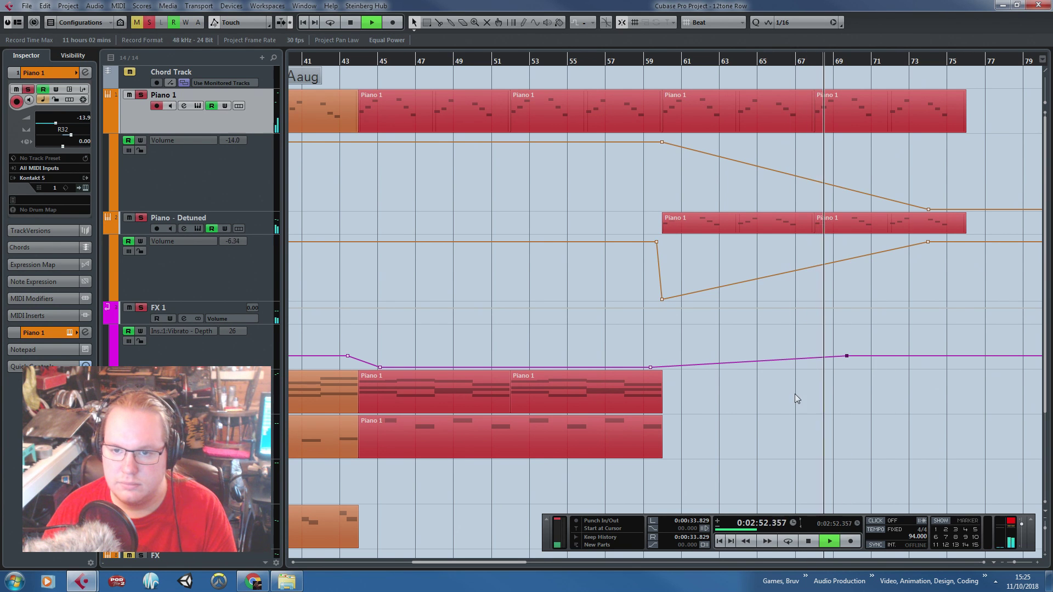
pyautogui.click(788, 359)
pyautogui.hotkey('ctrl', 'z')
pyautogui.hotkey('ctrl', 'z')
pyautogui.hotkey('ctrl', 'z')
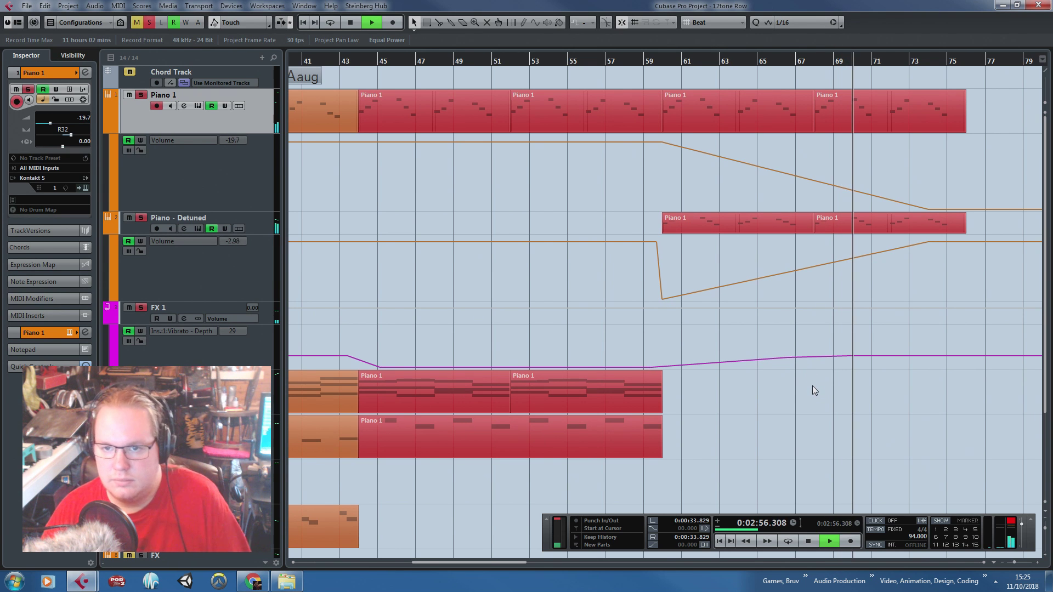
# Add a volume point at bar 63 on Piano 1 and Piano - Detuned to ease the crossfade's start, and stop playback
pyautogui.scroll(-2, 774, 393)
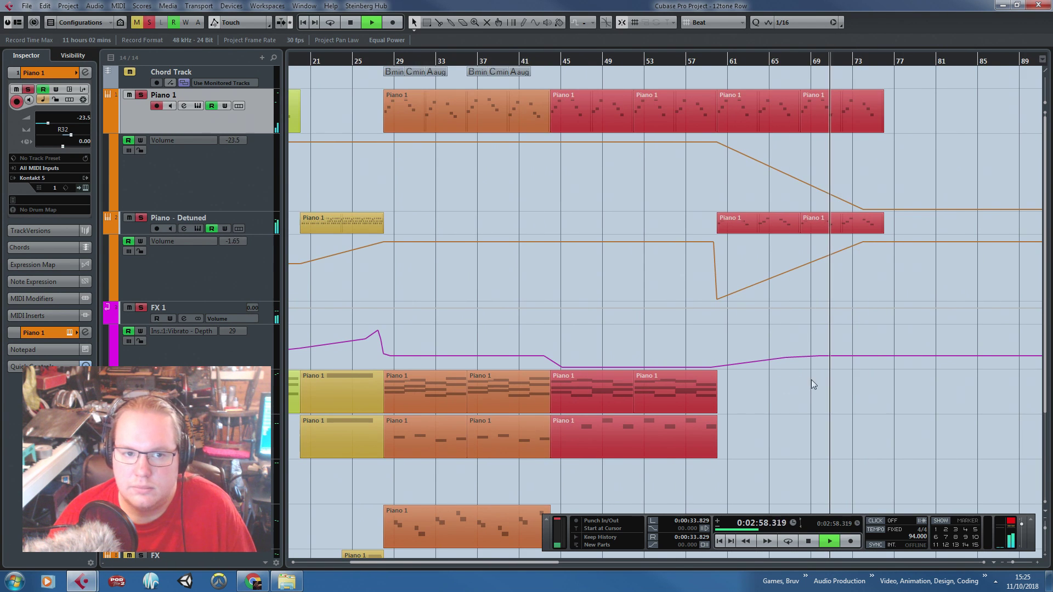
pyautogui.scroll(3, 782, 314)
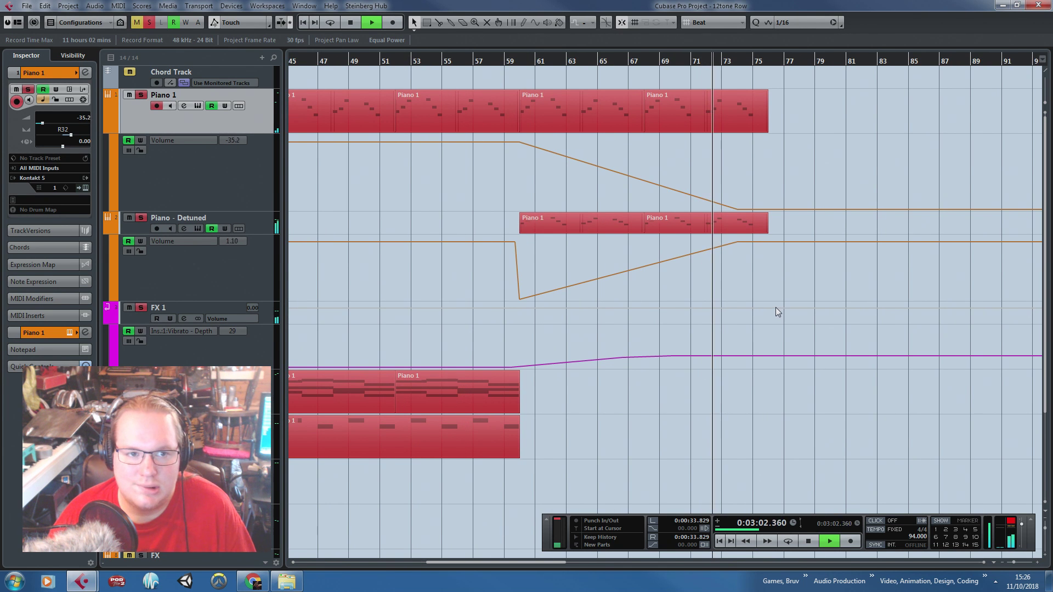
pyautogui.scroll(-2, 773, 309)
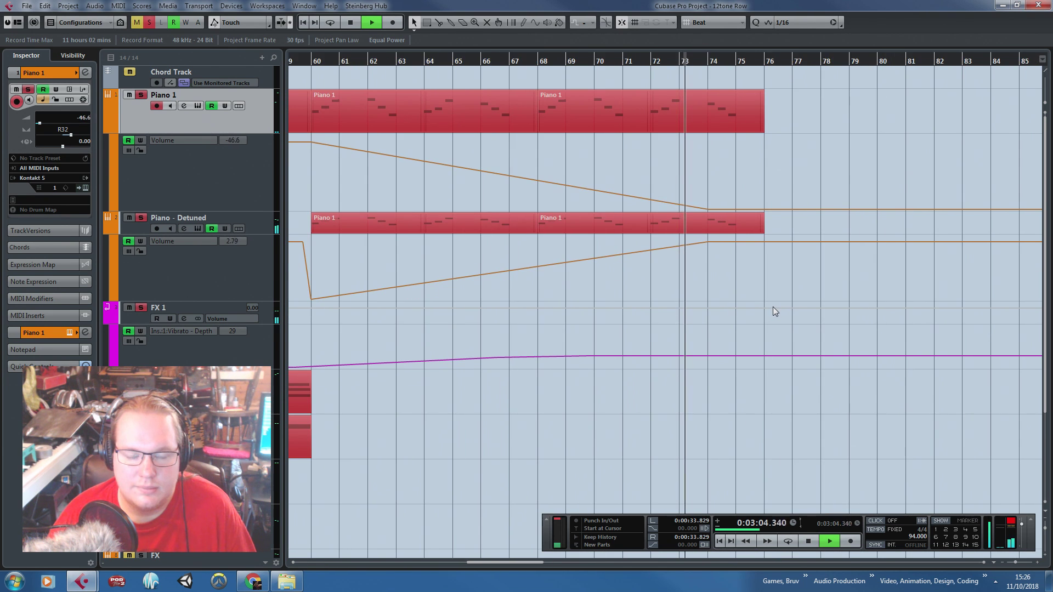
pyautogui.scroll(2, 771, 310)
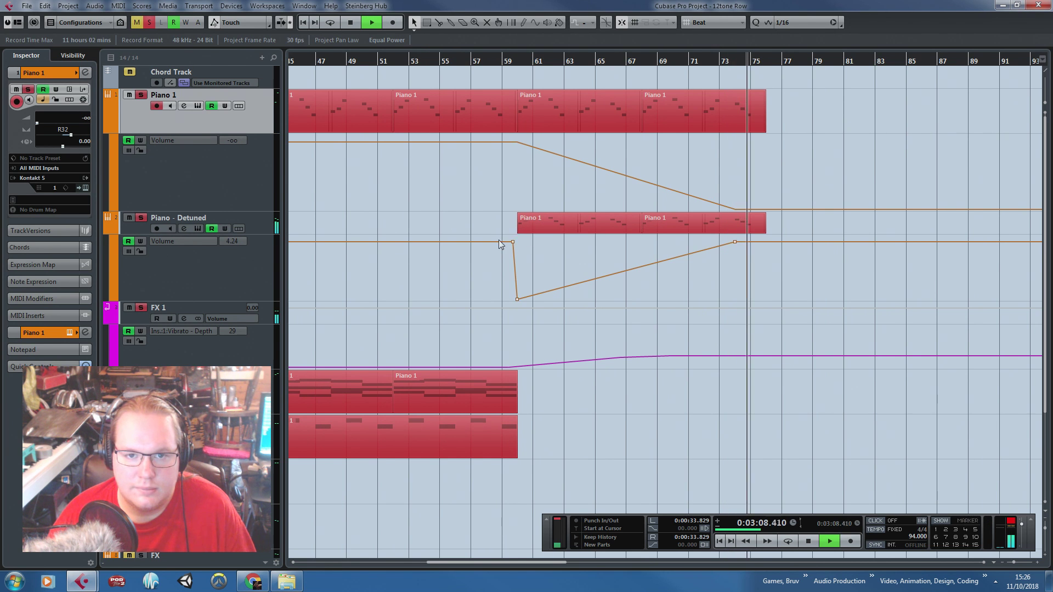
pyautogui.scroll(2, 500, 239)
pyautogui.click(613, 152)
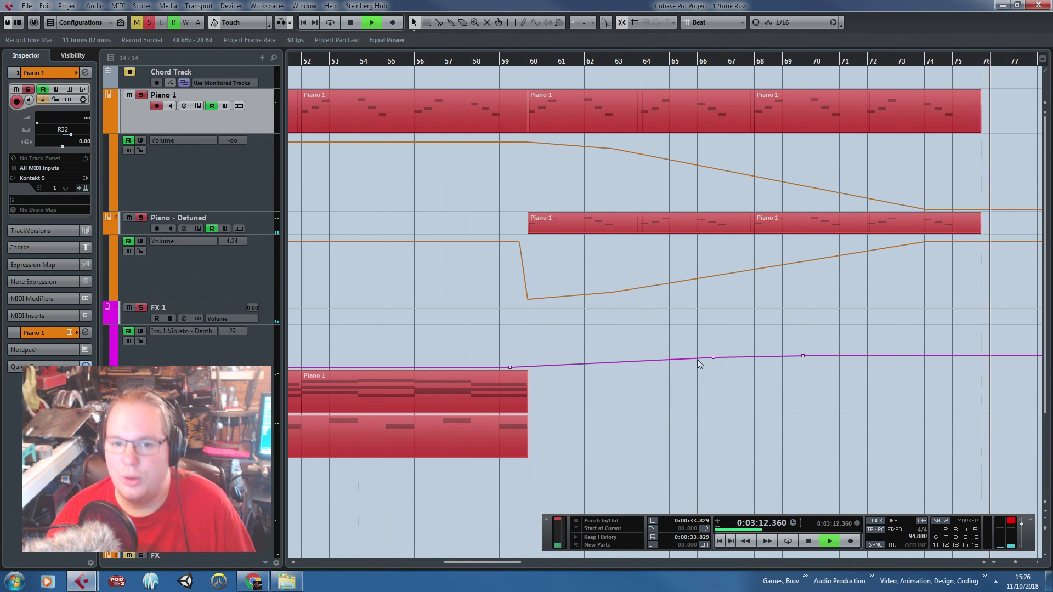
pyautogui.scroll(-2, 672, 301)
pyautogui.press('space')
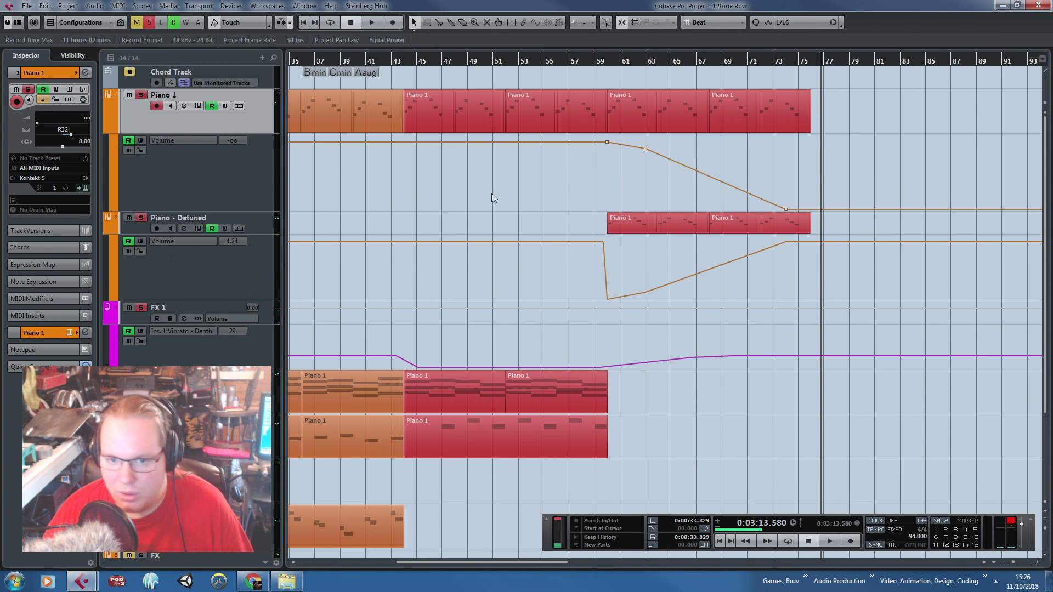
# Bend FX 1's vibrato depth upward from about bar 73 to 93 at bar 75, and play that passage
pyautogui.scroll(2, 817, 341)
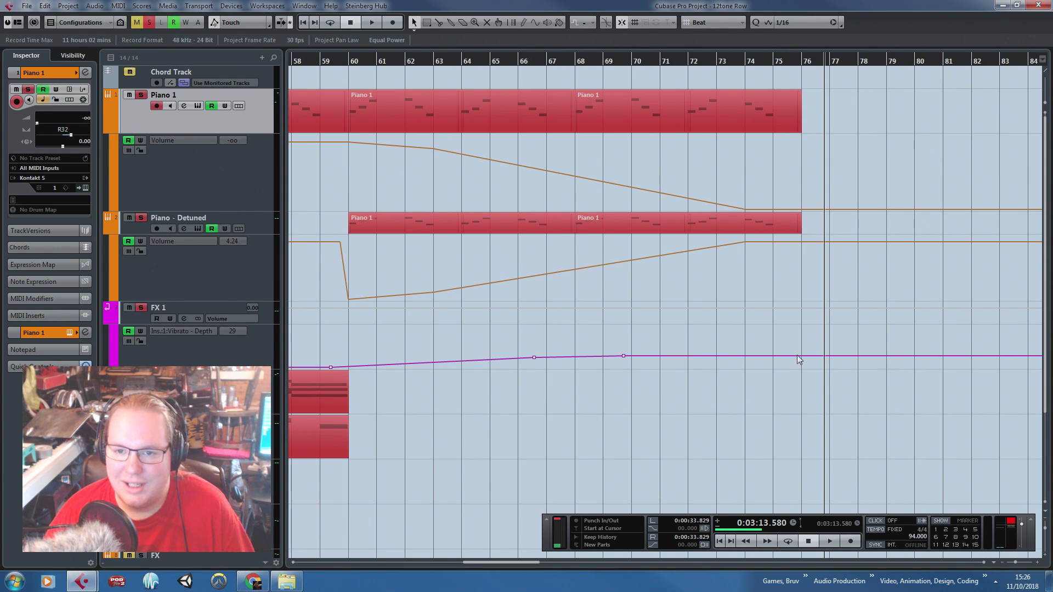
pyautogui.moveTo(792, 363); pyautogui.dragTo(773, 329)
pyautogui.click(738, 350)
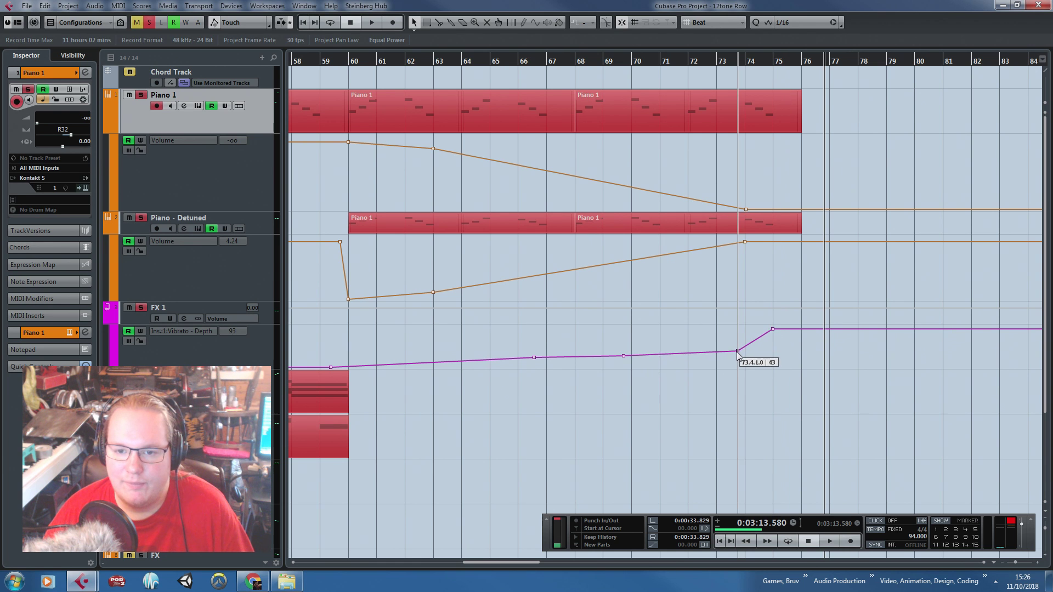
pyautogui.press('space')
pyautogui.click(709, 65)
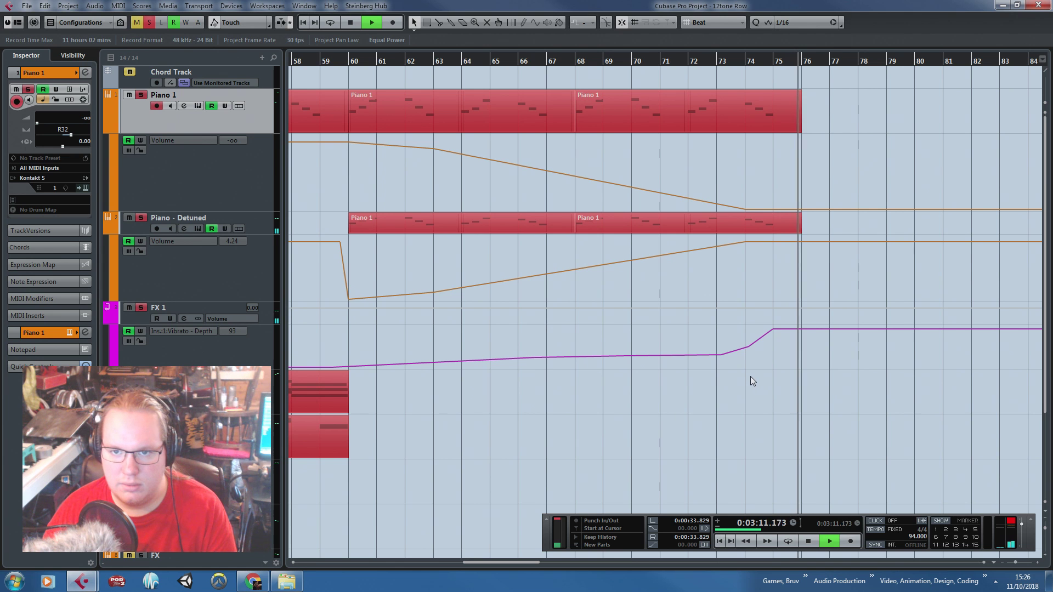
pyautogui.press('space')
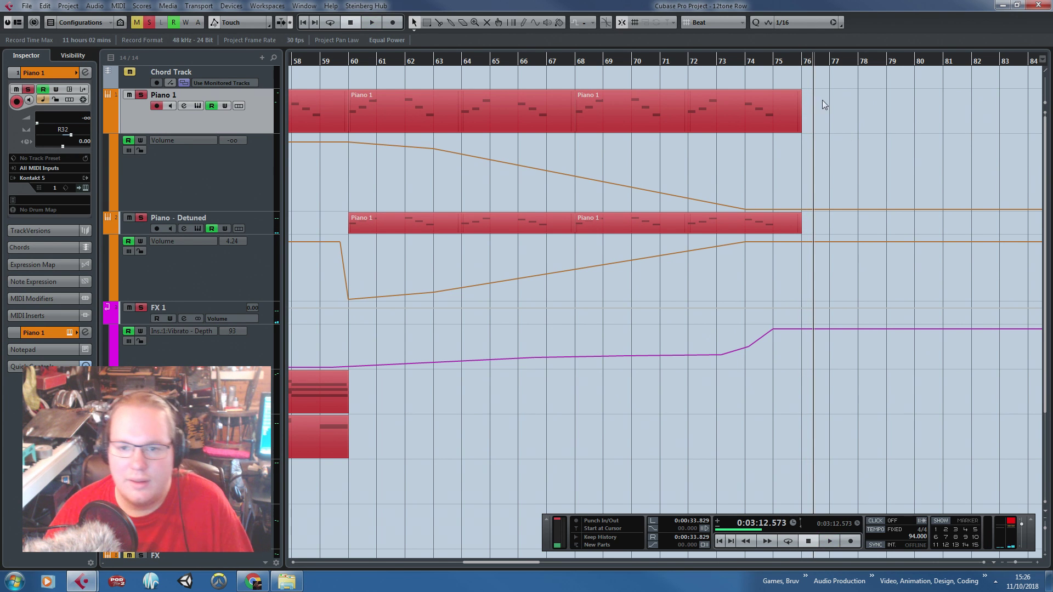
# Collapse the volume automation lanes of the Piano 1 and Piano - Detuned tracks
pyautogui.press('g')
pyautogui.press('g')
pyautogui.press('g')
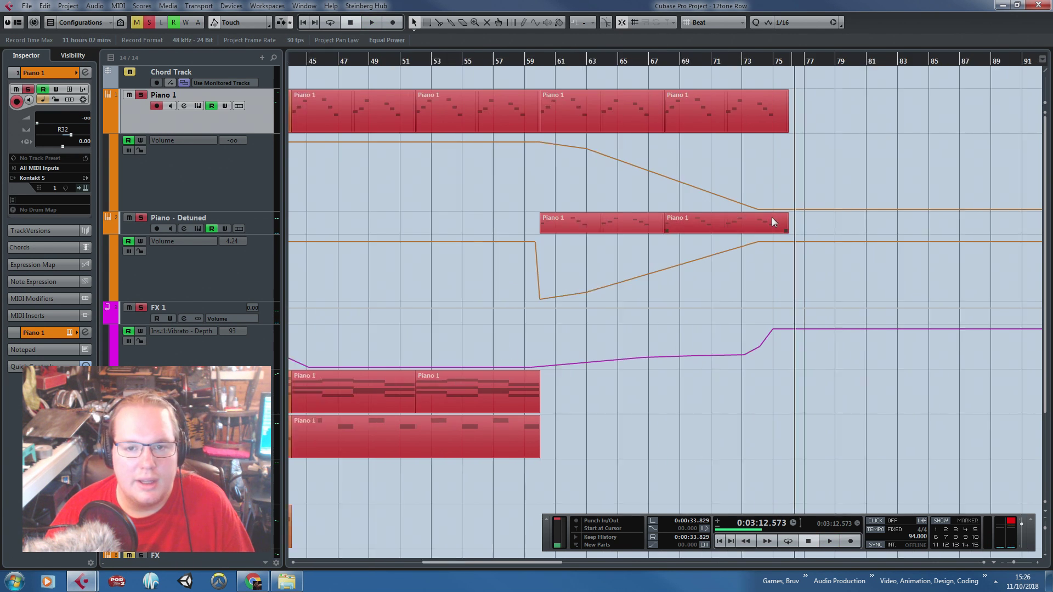
pyautogui.click(109, 127)
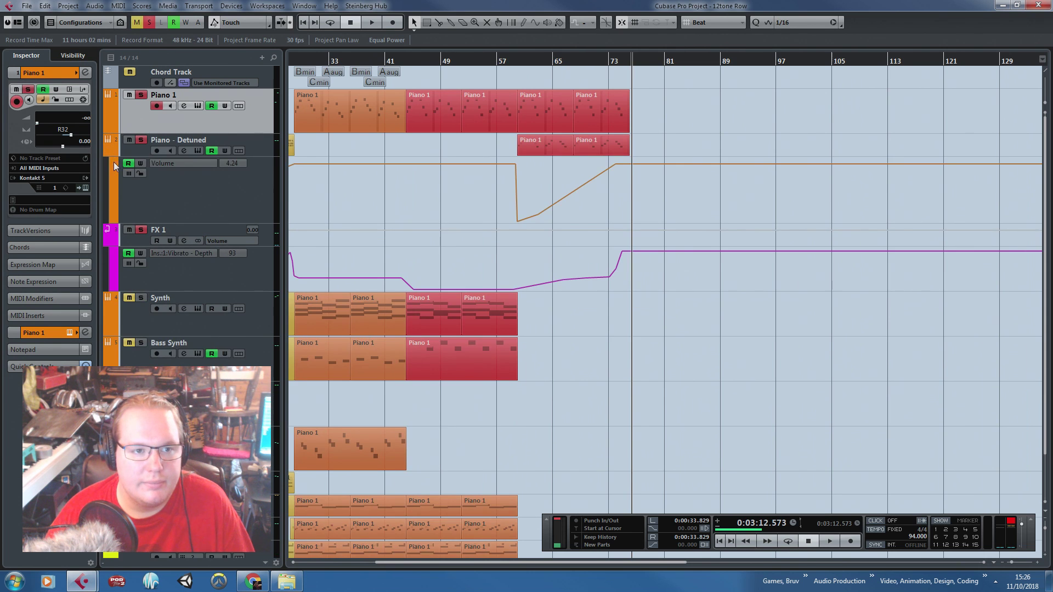
pyautogui.click(110, 150)
pyautogui.press('g')
pyautogui.press('g')
pyautogui.scroll(2, 443, 198)
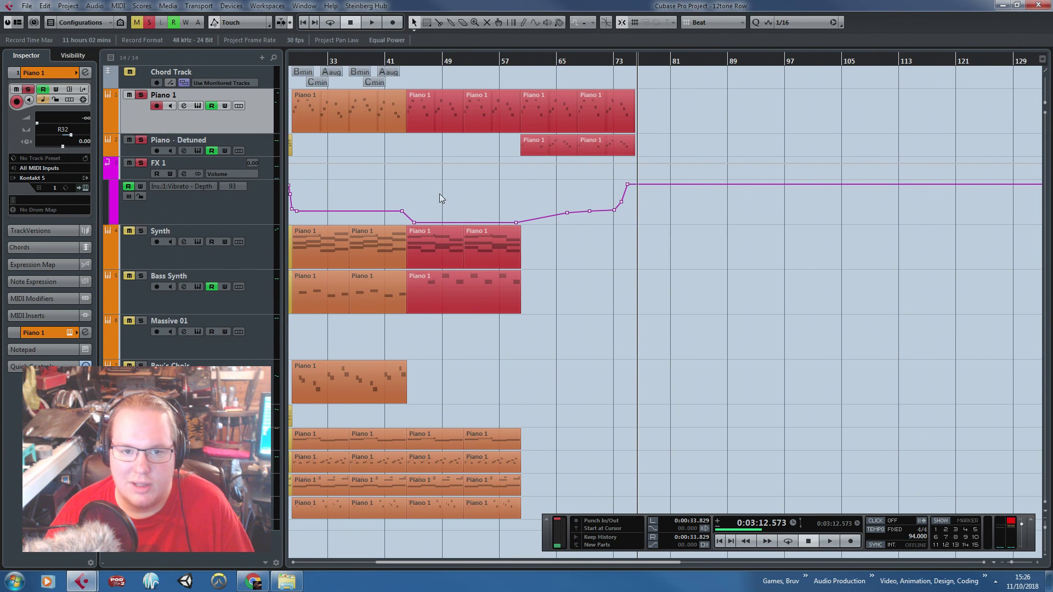
pyautogui.scroll(1, 462, 178)
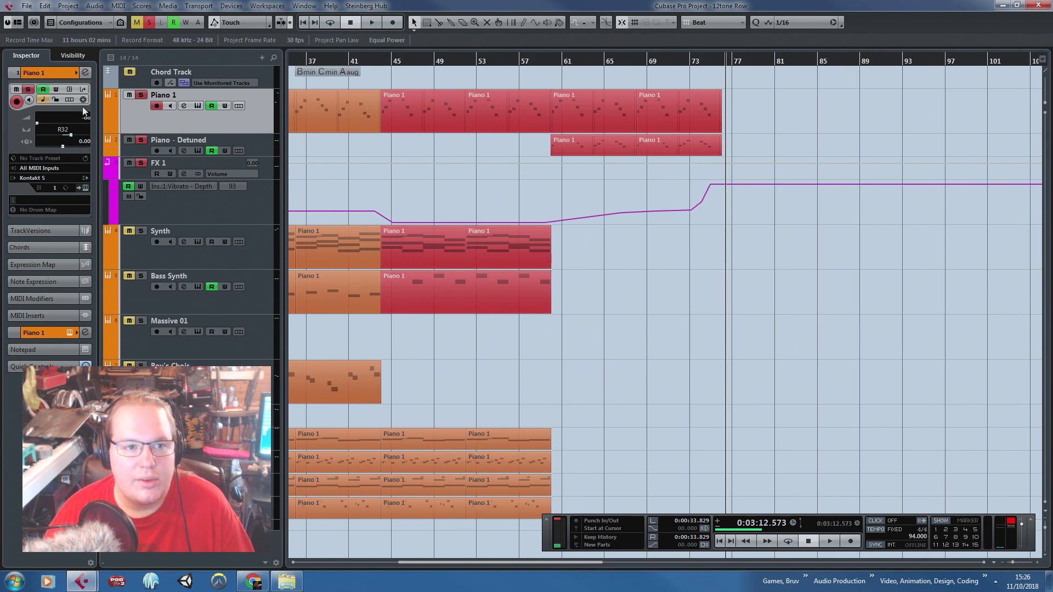
# Turn off all solos, copy the Synth part at bar 44 to the Boy's Choir track, and open the copy for note editing
pyautogui.click(149, 23)
pyautogui.moveTo(376, 61); pyautogui.dragTo(634, 188)
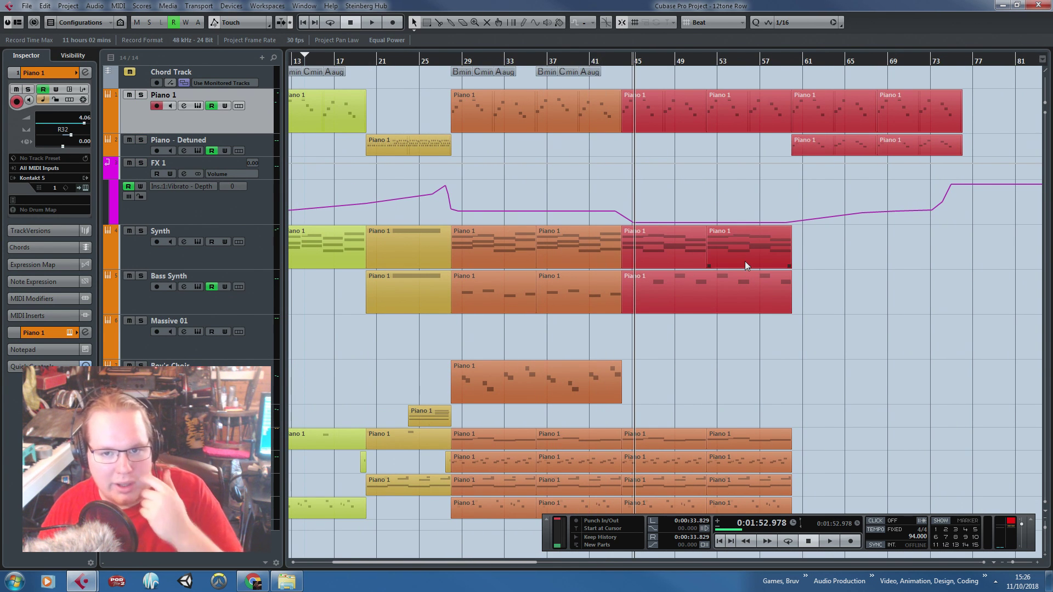
pyautogui.keyDown('alt'); pyautogui.moveTo(647, 236); pyautogui.dragTo(651, 372); pyautogui.keyUp('alt')
pyautogui.doubleClick(651, 372)
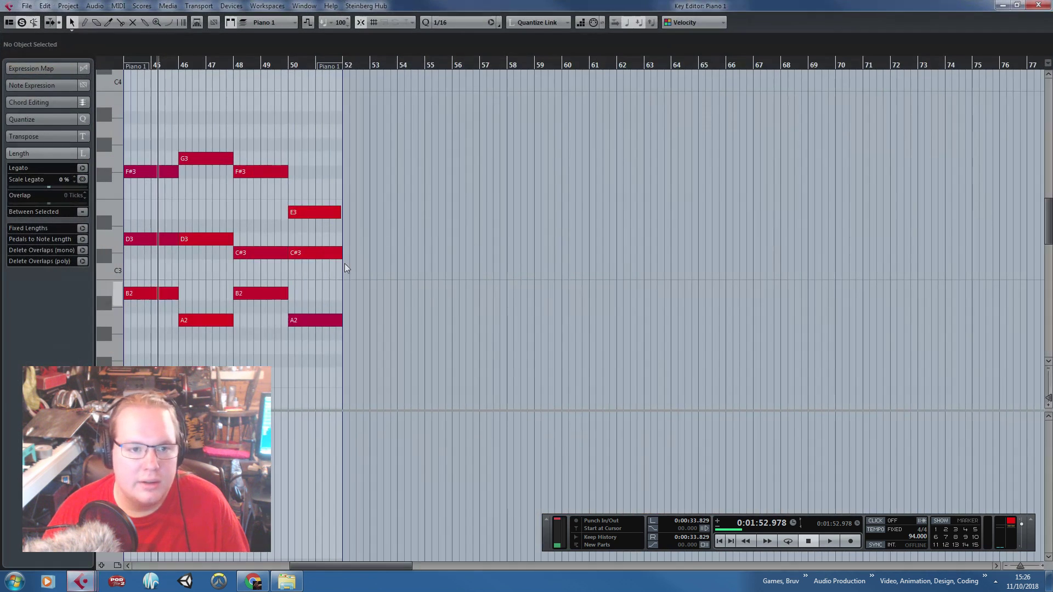
pyautogui.moveTo(130, 96); pyautogui.dragTo(397, 127)
pyautogui.moveTo(562, 352); pyautogui.dragTo(326, 244)
pyautogui.press('Delete')
pyautogui.moveTo(540, 247); pyautogui.dragTo(331, 187)
pyautogui.keyDown('ctrl'); pyautogui.scroll(3, 277, 151); pyautogui.keyUp('ctrl')
pyautogui.hotkey('ctrl', 'z')
pyautogui.hotkey('ctrl', 'z')
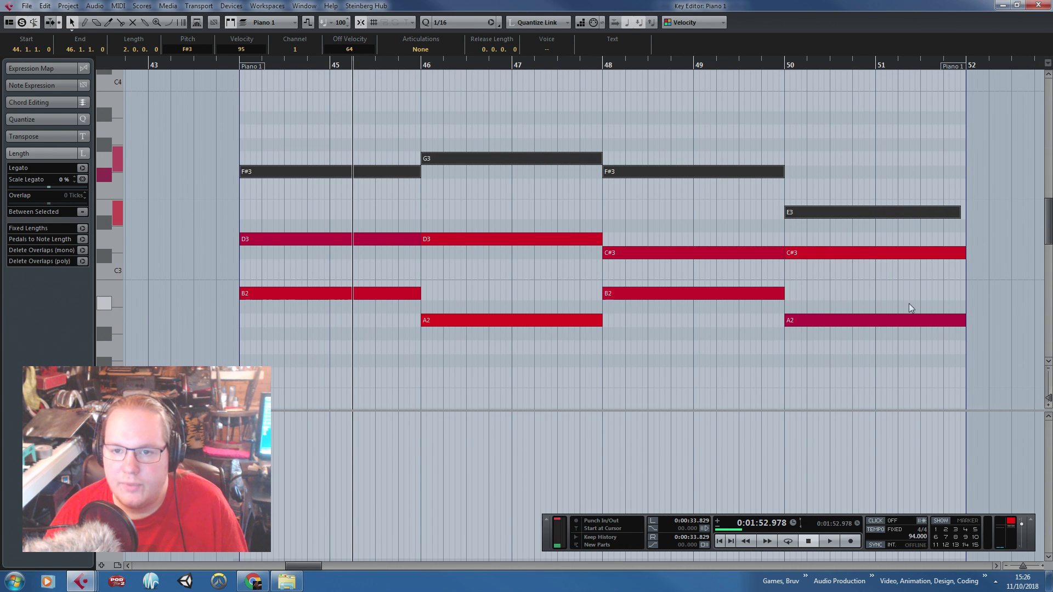
# Delete the lowest note of each chord and trim the remaining notes to start one bar later, at bars 45, 47, 49 and 51
pyautogui.moveTo(847, 391); pyautogui.dragTo(291, 267)
pyautogui.press('Delete')
pyautogui.moveTo(259, 145); pyautogui.dragTo(837, 268)
pyautogui.moveTo(786, 215); pyautogui.dragTo(871, 241)
pyautogui.moveTo(947, 232); pyautogui.dragTo(402, 133)
pyautogui.scroll(3, 402, 165)
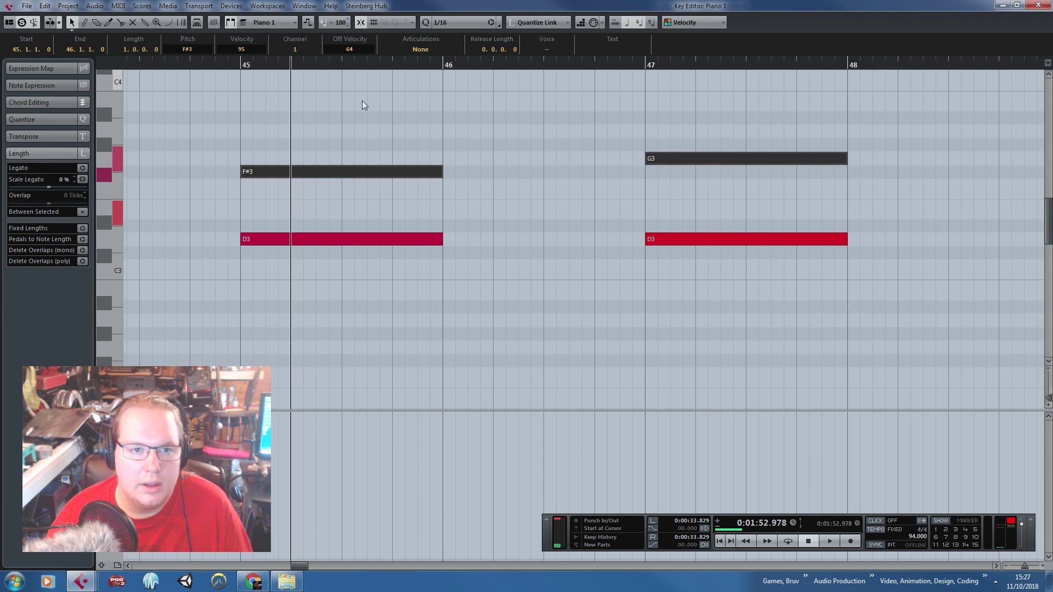
# Shorten the top notes to 0.1.2.0, start each lower note where the top one ends, and play the result from bar 45
pyautogui.moveTo(440, 173); pyautogui.dragTo(316, 172)
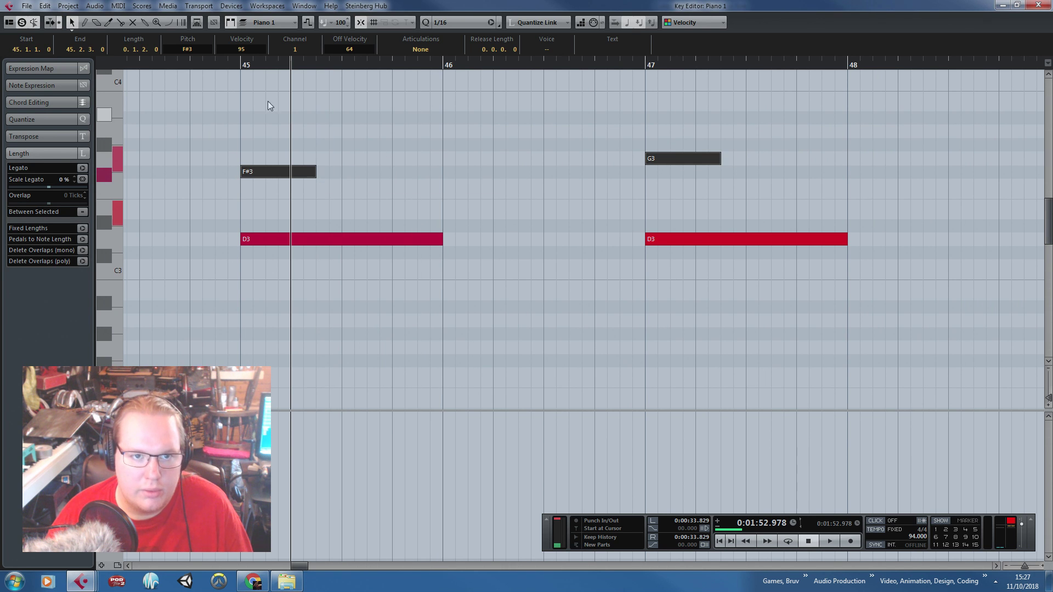
pyautogui.scroll(-5, 238, 258)
pyautogui.moveTo(659, 336); pyautogui.dragTo(299, 242)
pyautogui.scroll(3, 235, 241)
pyautogui.click(235, 67)
pyautogui.click(382, 120)
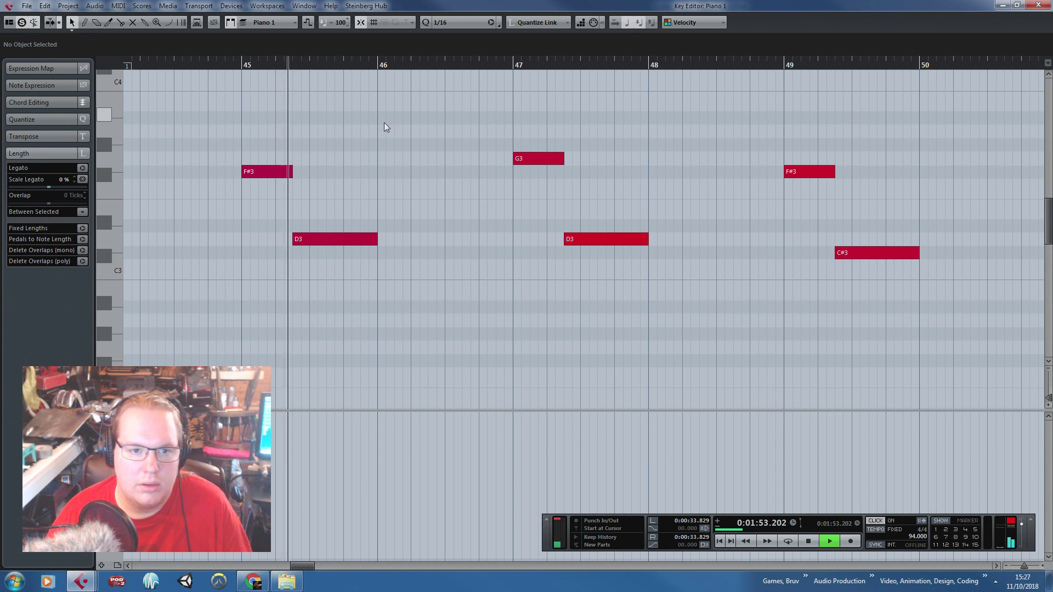
pyautogui.keyDown('ctrl'); pyautogui.scroll(-2, 381, 215); pyautogui.keyUp('ctrl')
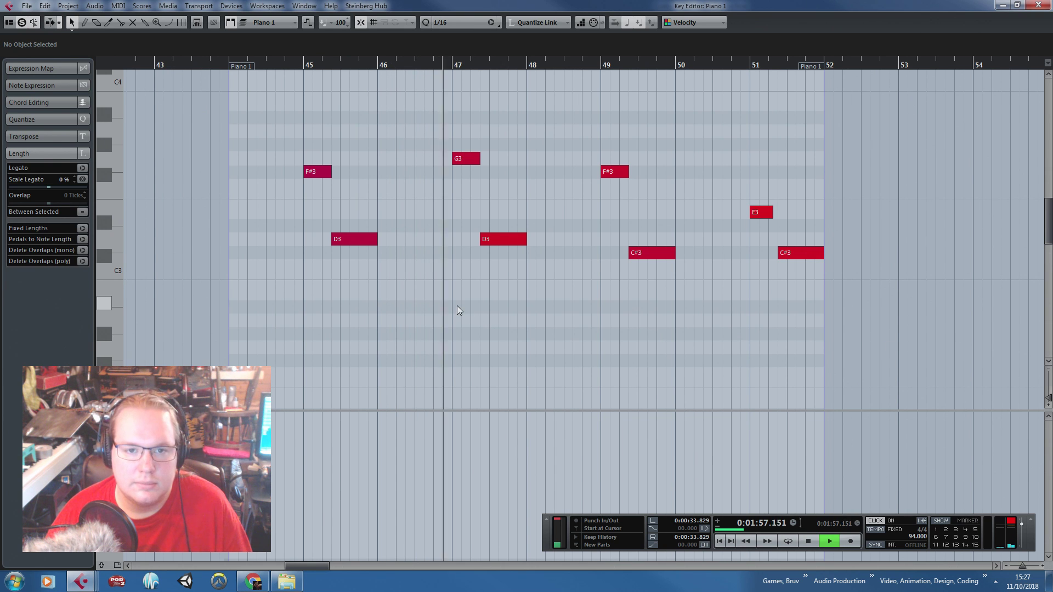
pyautogui.keyDown('ctrl'); pyautogui.scroll(2, 494, 314); pyautogui.keyUp('ctrl')
pyautogui.keyDown('ctrl'); pyautogui.scroll(-1, 495, 314); pyautogui.keyUp('ctrl')
# Transpose all the choir notes up one octave, so the first is F#4, and play them from bar 45
pyautogui.moveTo(883, 336); pyautogui.dragTo(281, 129)
pyautogui.press('space')
pyautogui.keyDown('ctrl'); pyautogui.scroll(1, 350, 222); pyautogui.keyUp('ctrl')
pyautogui.scroll(3, 437, 302)
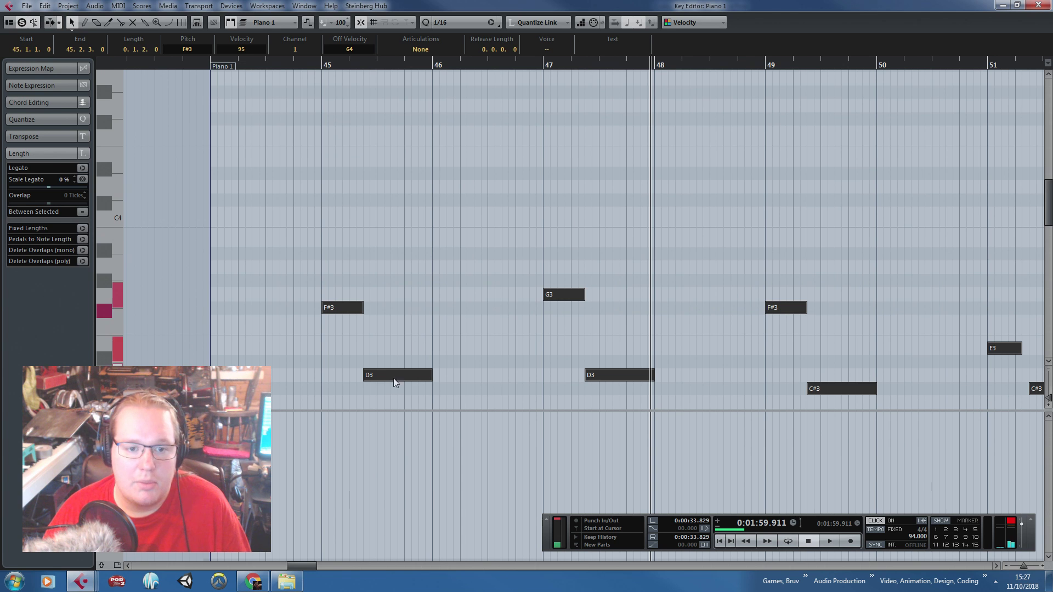
pyautogui.moveTo(396, 374); pyautogui.dragTo(399, 185)
pyautogui.click(431, 264)
pyautogui.click(318, 64)
pyautogui.press('space')
pyautogui.keyDown('ctrl'); pyautogui.scroll(-3, 356, 186); pyautogui.keyUp('ctrl')
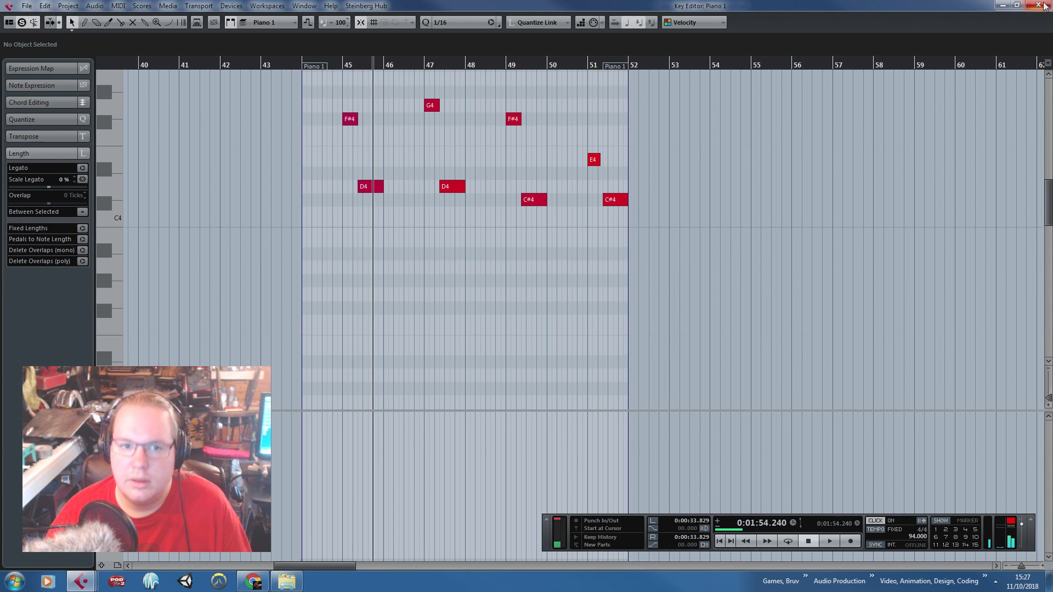
# Close the note editor and duplicate the Boy's Choir part so it also fills bars 52 to 60
pyautogui.press('space')
pyautogui.press('Escape')
pyautogui.hotkey('ctrl', 'd')
# Play from shortly before bar 44 and listen to the new choir line with the full arrangement through bar 58
pyautogui.moveTo(614, 61); pyautogui.dragTo(613, 65)
pyautogui.press('space')
pyautogui.keyDown('ctrl'); pyautogui.scroll(3, 769, 366); pyautogui.keyUp('ctrl')
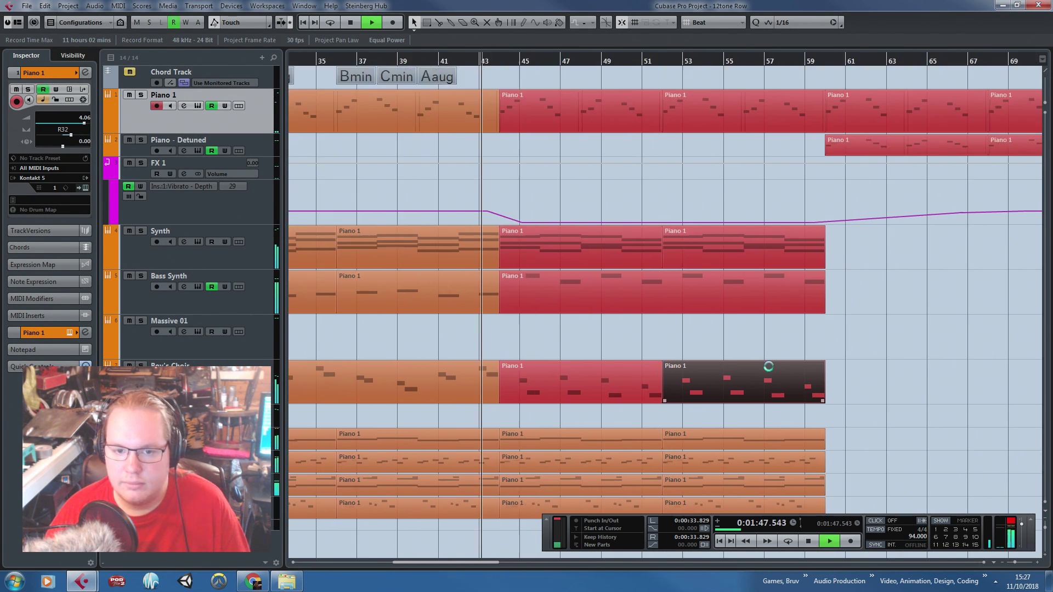
pyautogui.click(875, 379)
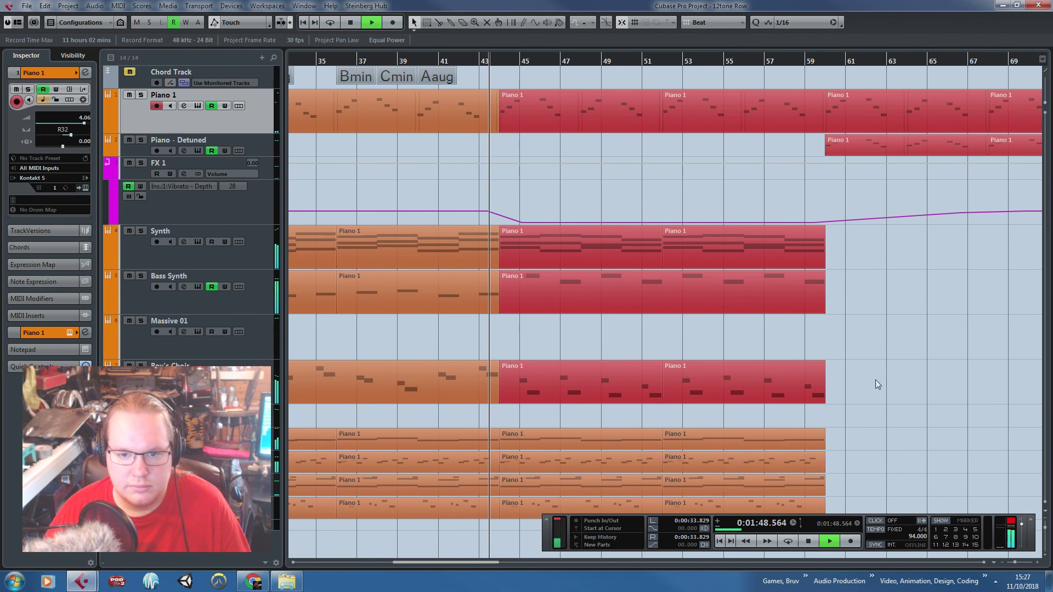
pyautogui.click(824, 369)
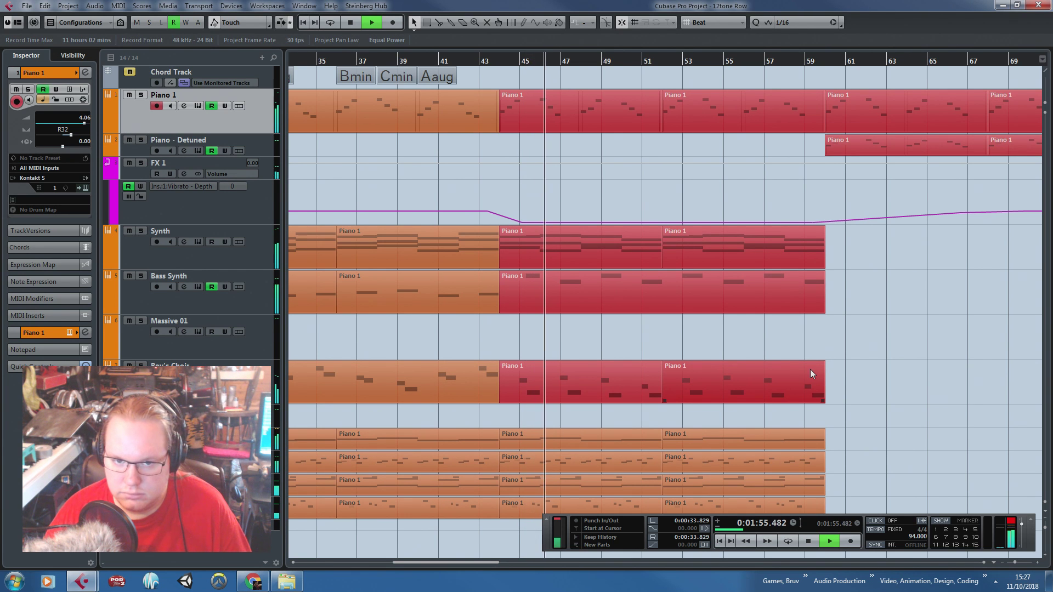
pyautogui.click(664, 344)
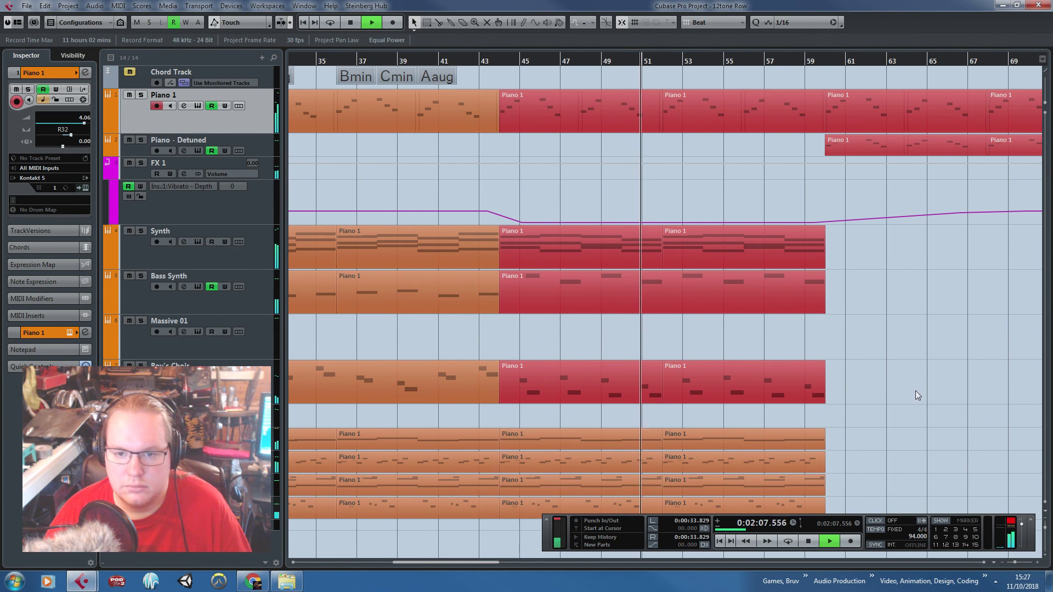
pyautogui.press('g')
pyautogui.press('g')
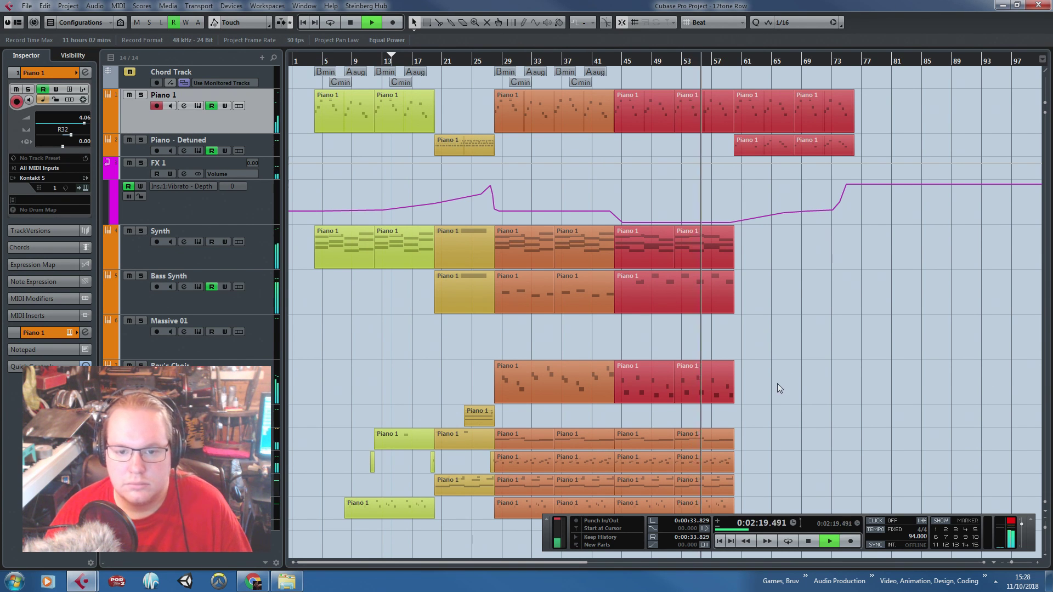
pyautogui.scroll(2, 777, 383)
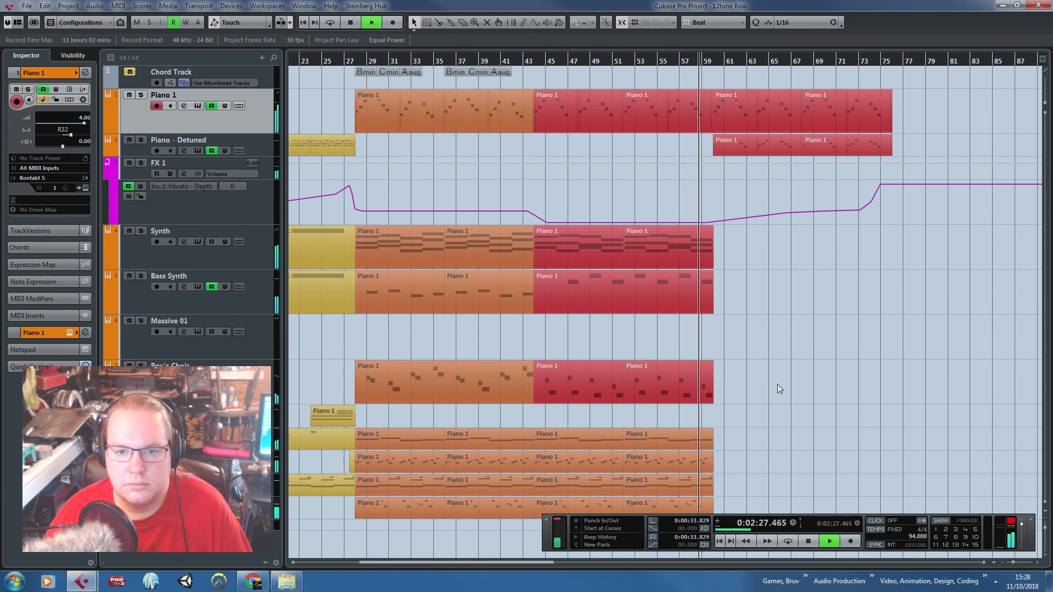
# Listen to the Piano 1 to Piano - Detuned crossfade through bar 76, and replay briefly from bar 44
pyautogui.scroll(2, 798, 397)
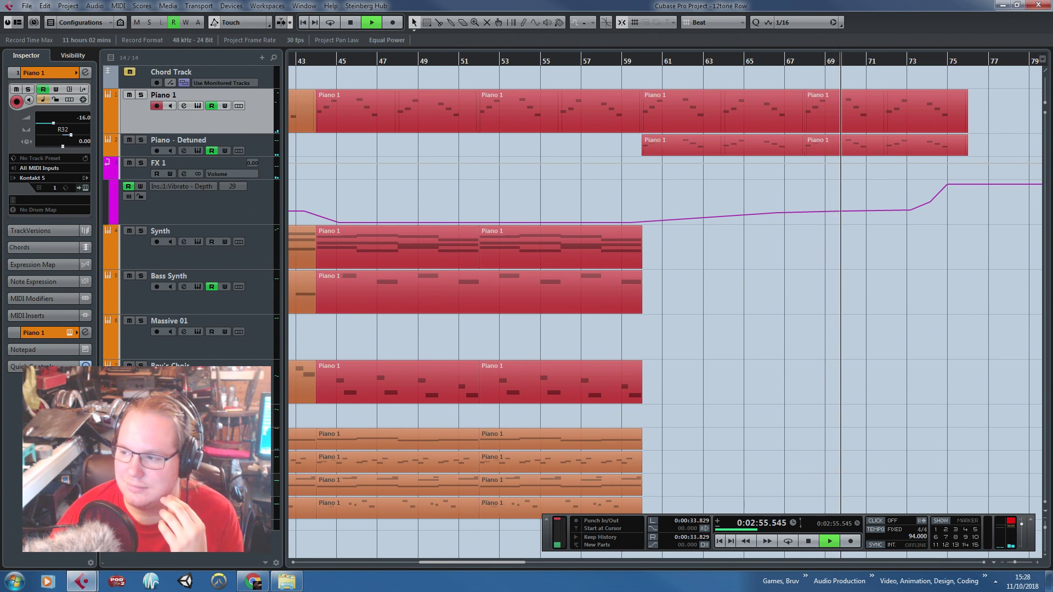
pyautogui.hotkey('alt', 'Tab')
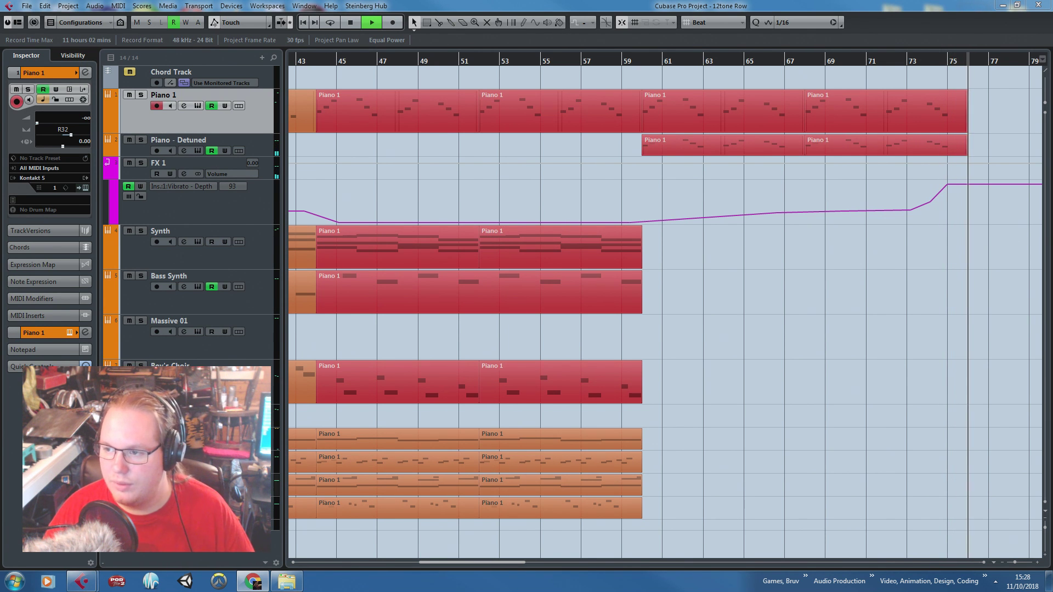
pyautogui.press('F2')
pyautogui.scroll(-2, 969, 327)
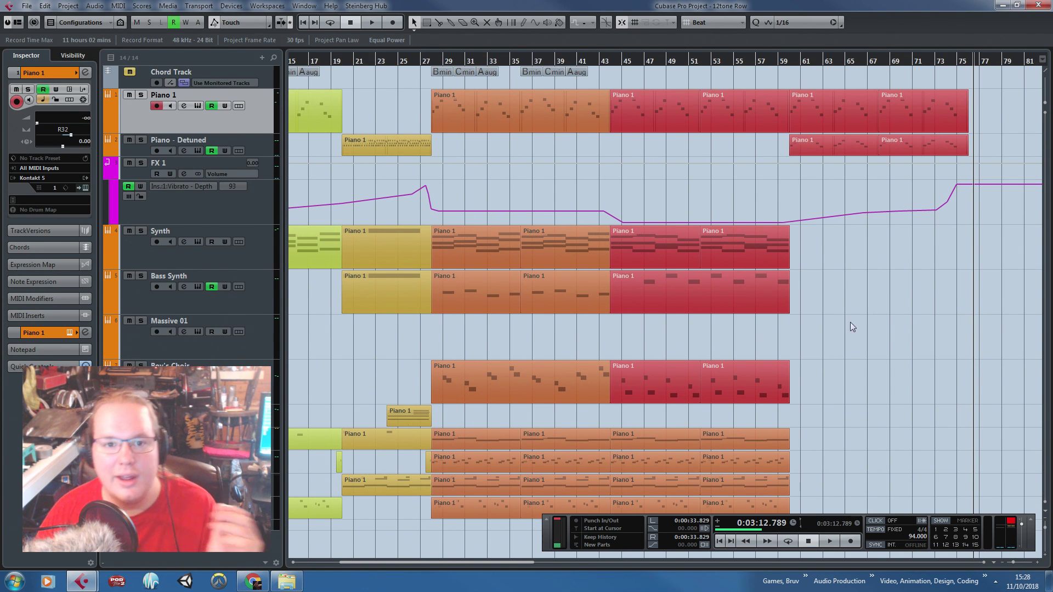
pyautogui.moveTo(602, 62); pyautogui.dragTo(618, 104)
pyautogui.hotkey('alt', 'Tab')
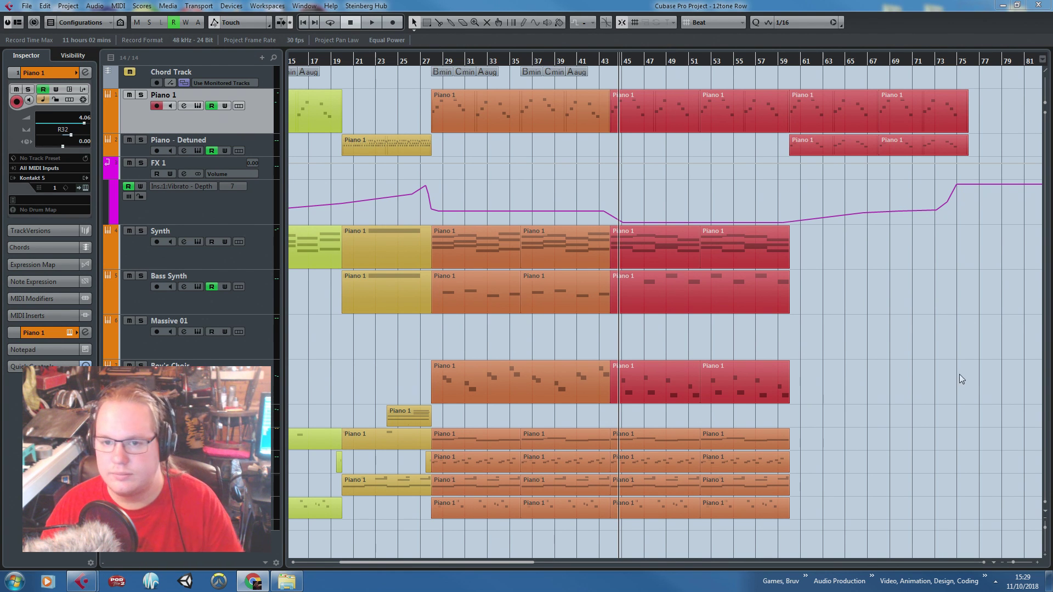
pyautogui.press('F2')
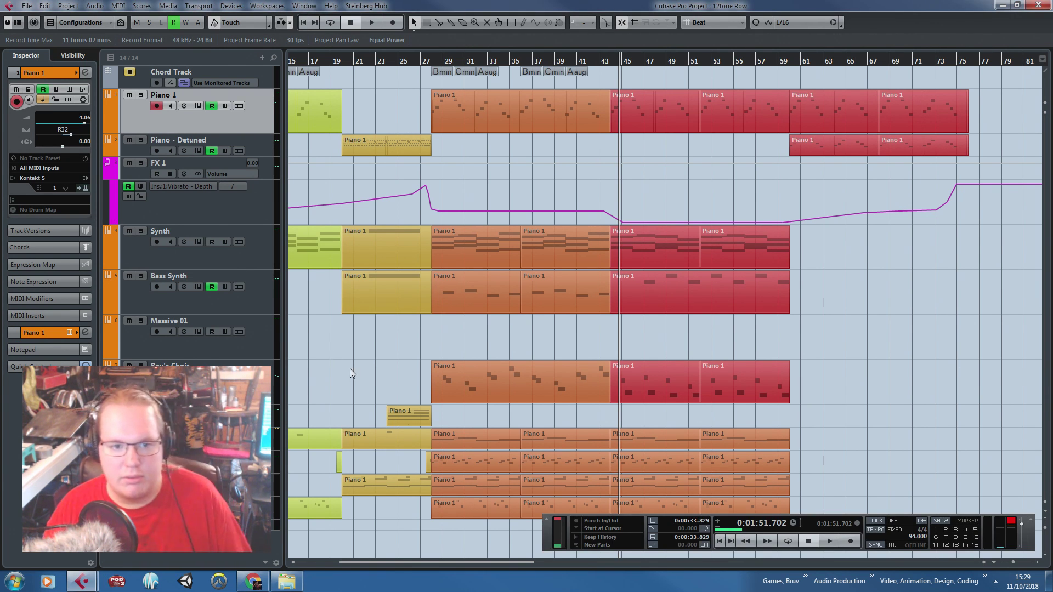
# Play the whole arrangement from its first parts near bar 4 and listen until about bar 50
pyautogui.press('g')
pyautogui.press('g')
pyautogui.click(313, 63)
pyautogui.press('space')
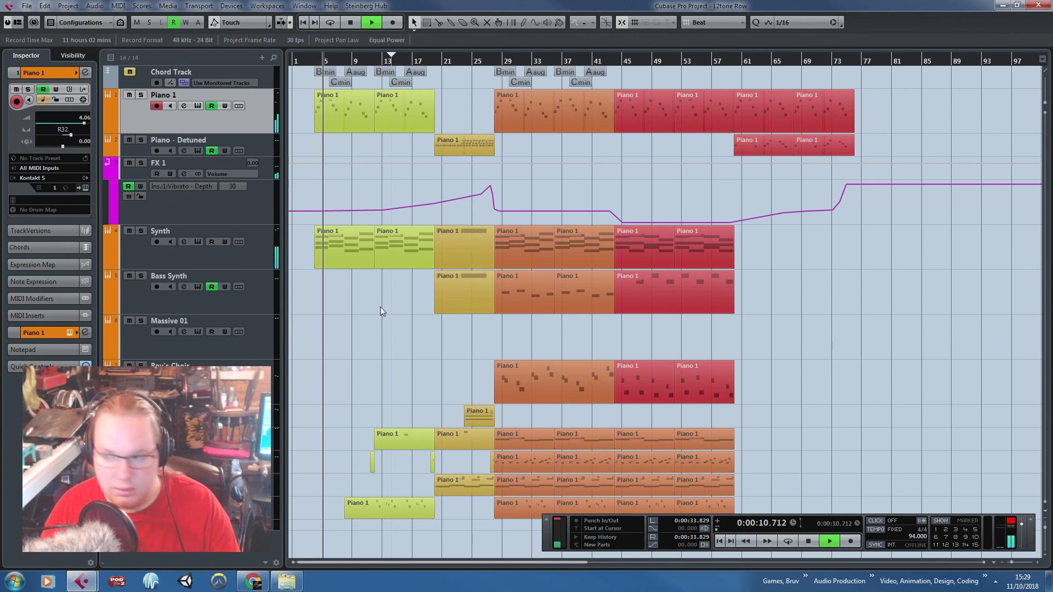
pyautogui.press('F2')
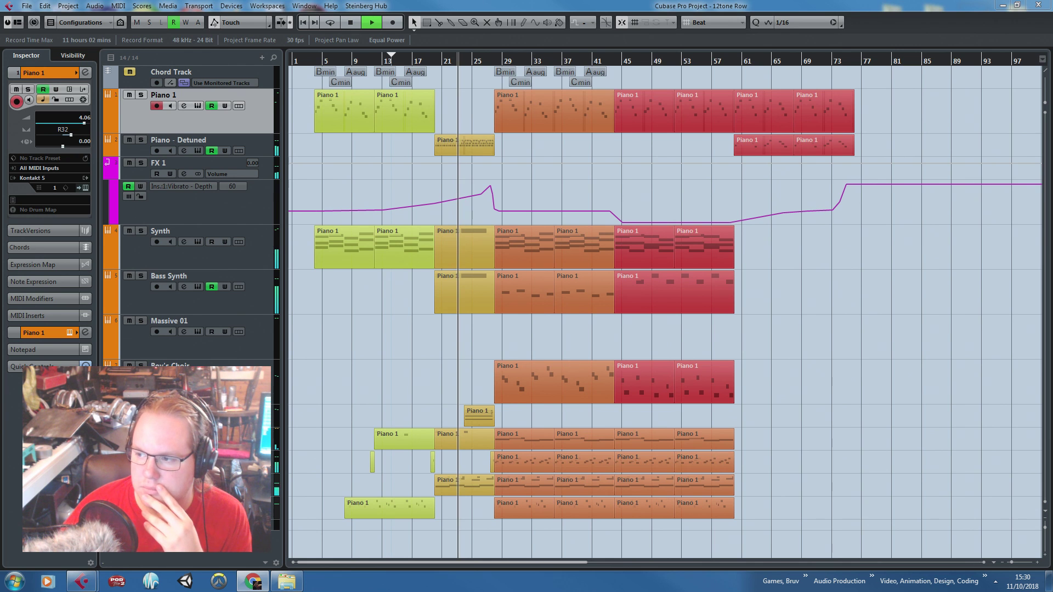
pyautogui.press('F2')
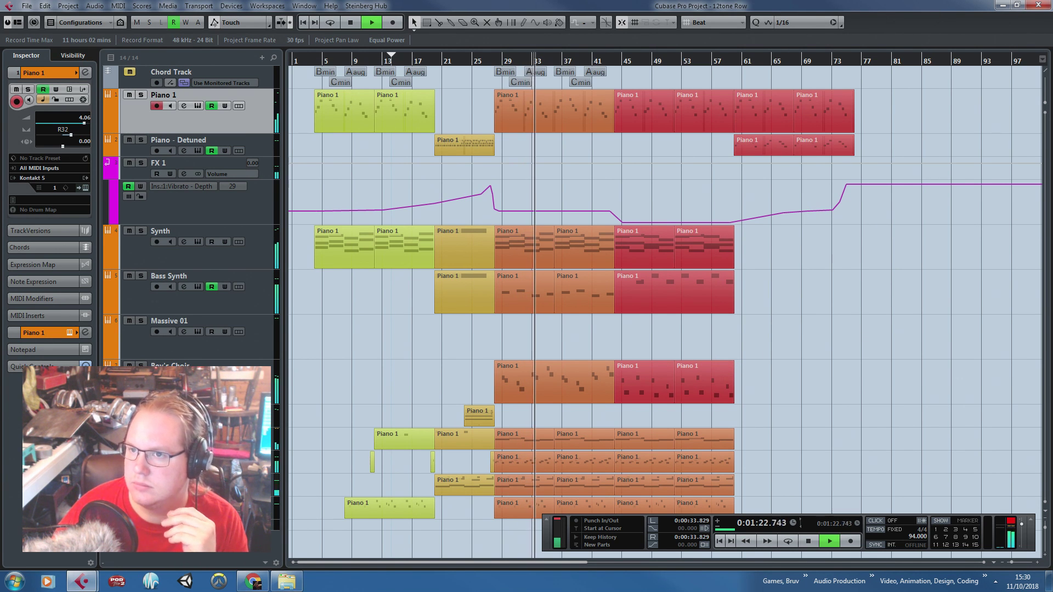
pyautogui.press('F2')
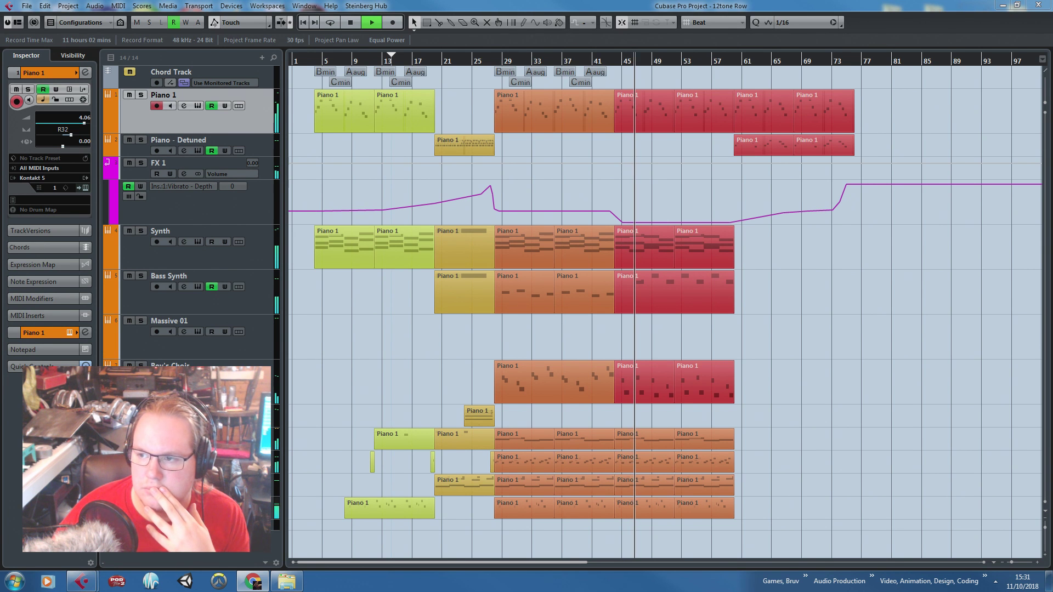
pyautogui.press('F2')
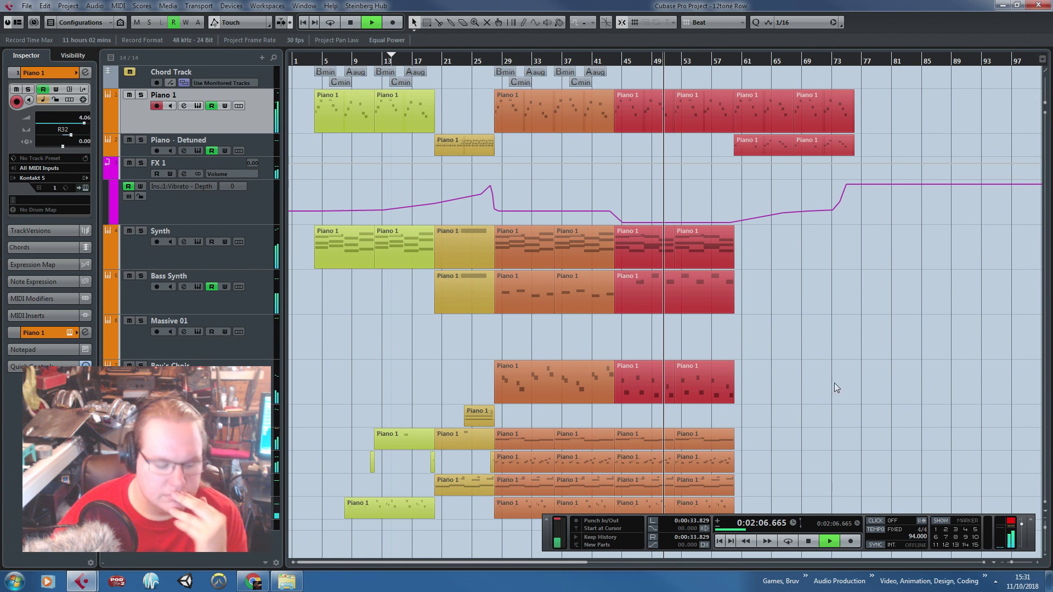
pyautogui.press('space')
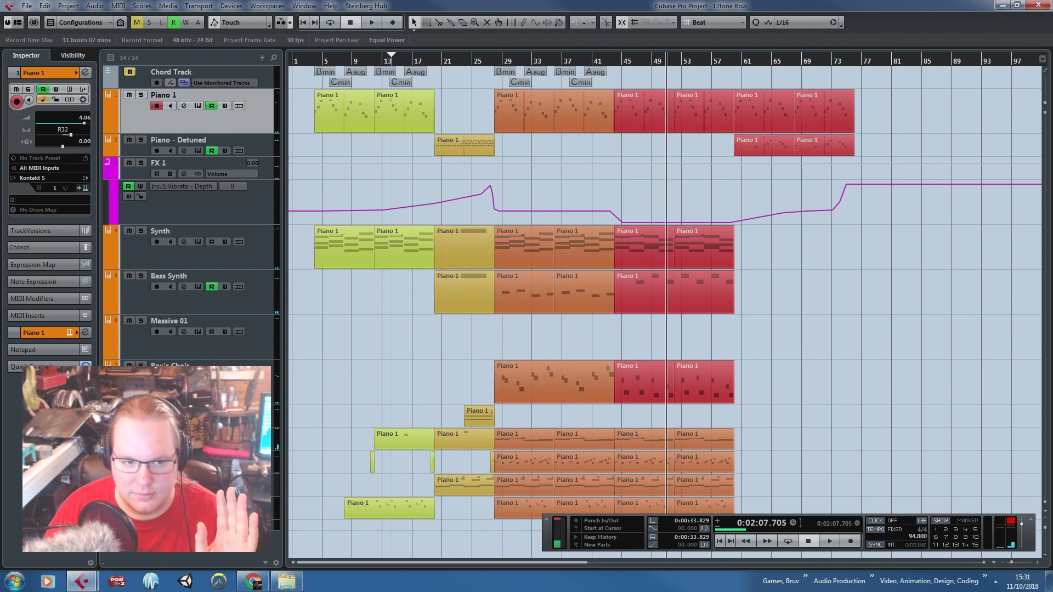
# Inspect the Chopped Metal track's Kontakt instrument and its PingPongDelay insert, and close both plug-in windows
pyautogui.click(266, 446)
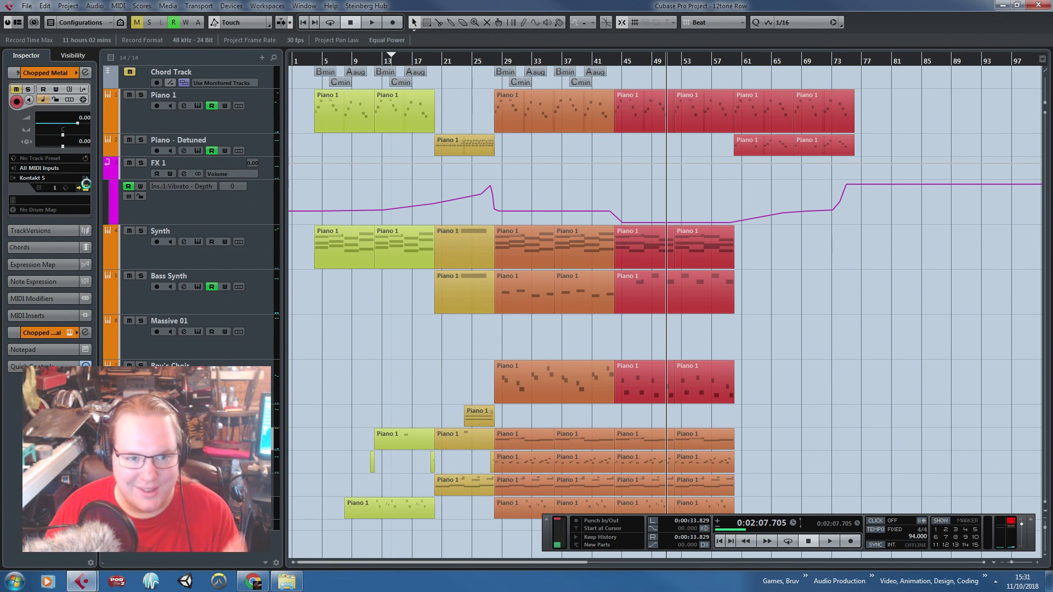
pyautogui.click(86, 186)
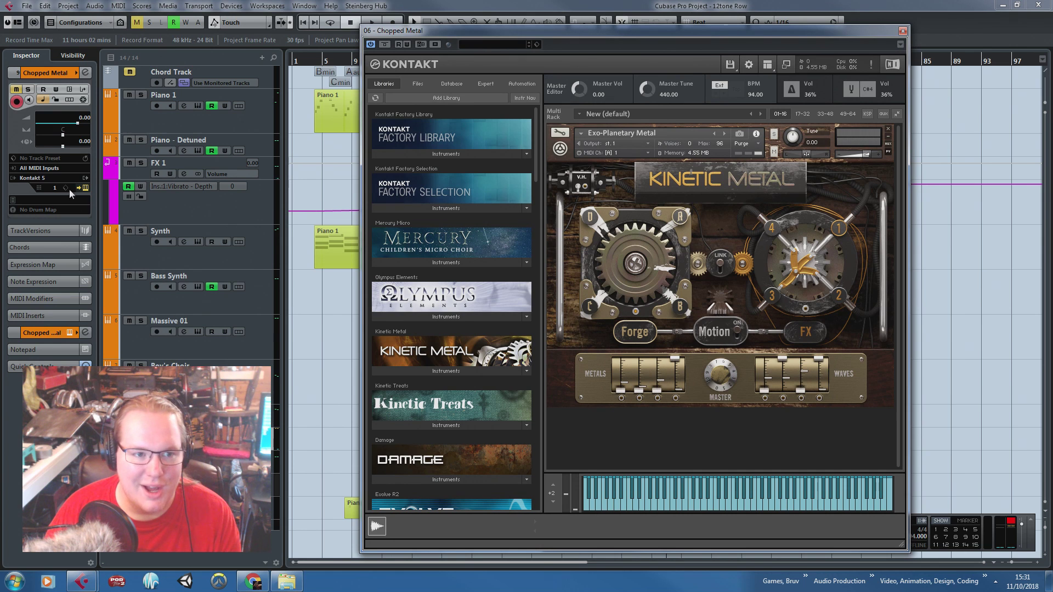
pyautogui.click(54, 330)
pyautogui.click(54, 211)
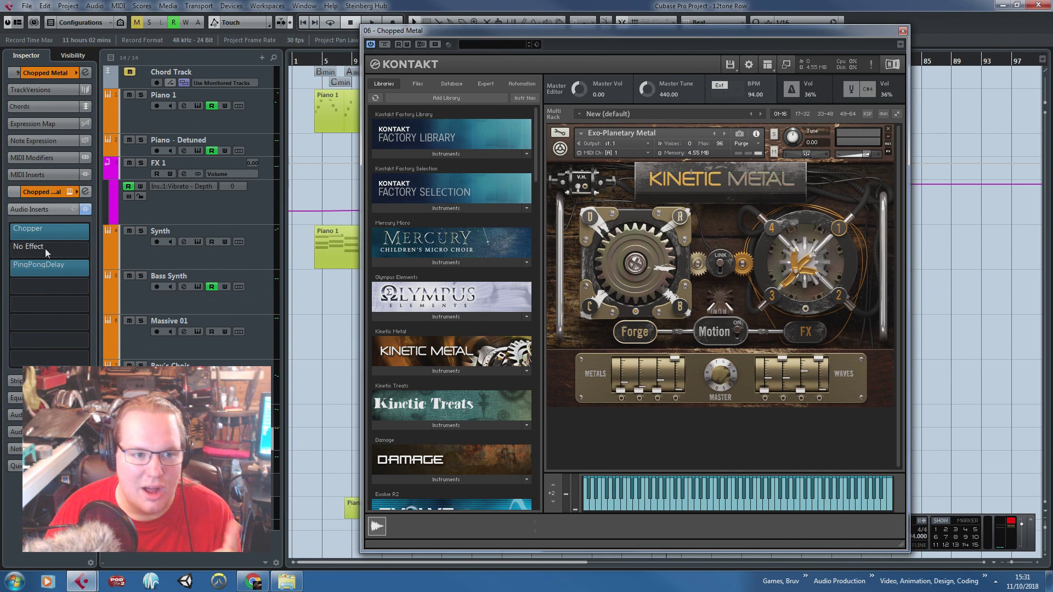
pyautogui.click(59, 268)
pyautogui.moveTo(636, 377); pyautogui.dragTo(663, 409)
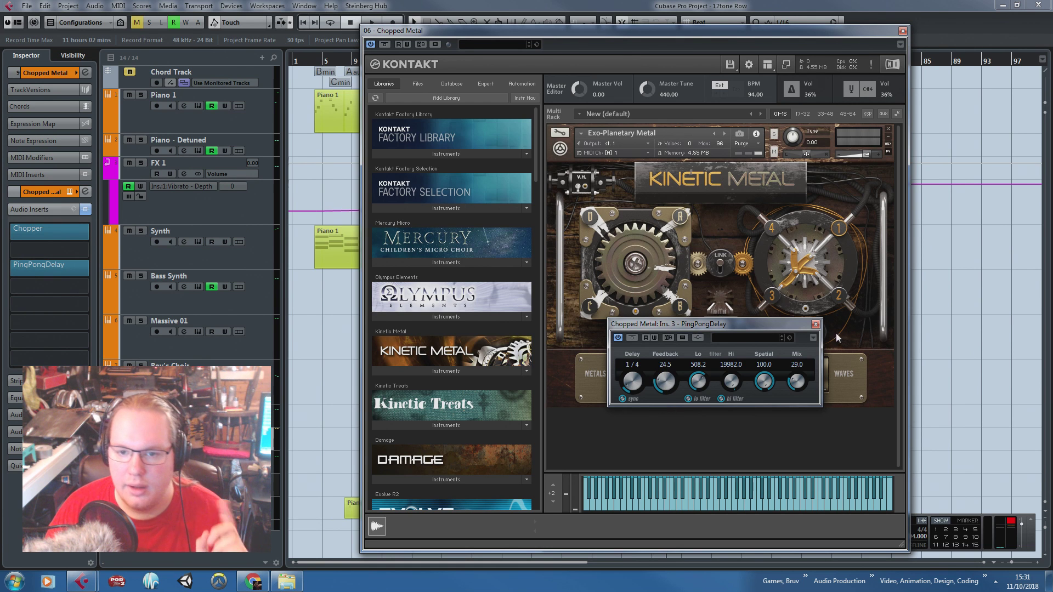
pyautogui.click(815, 324)
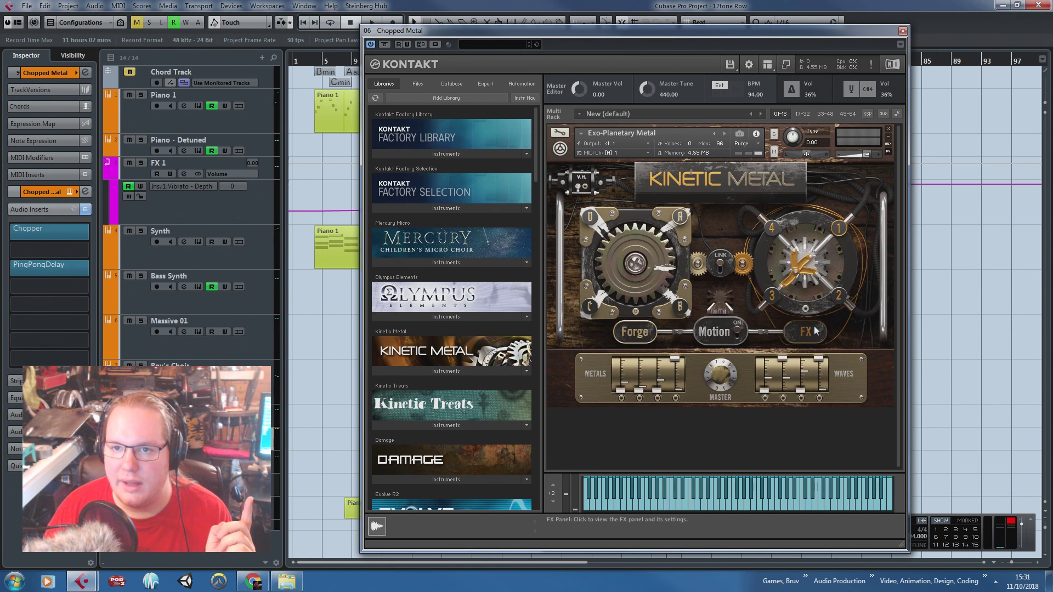
pyautogui.click(902, 31)
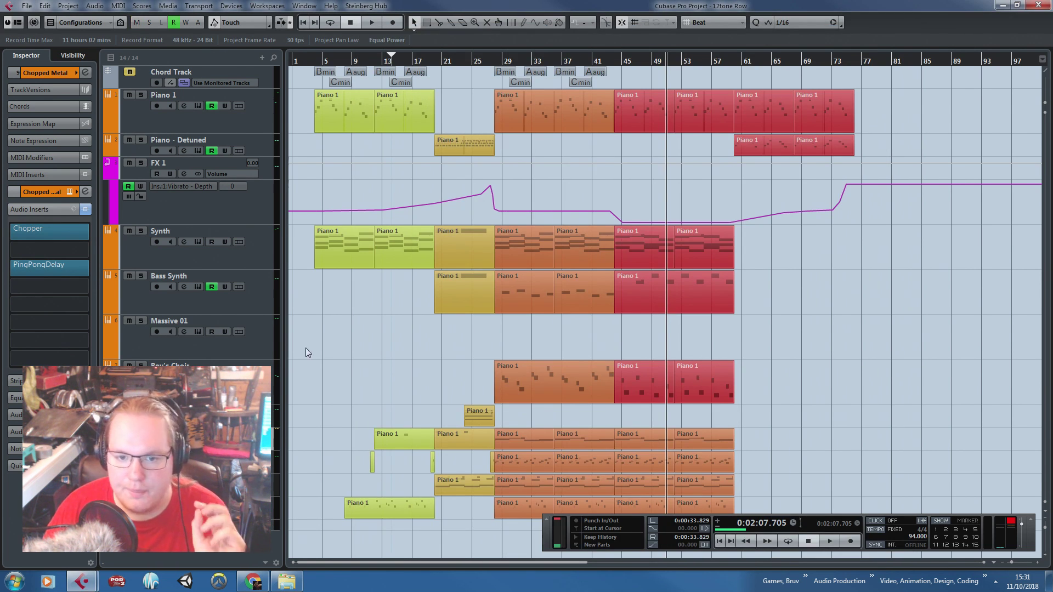
# Move all parts from bar 44 onward, together with their vibrato-depth automation points, to start at bar 52
pyautogui.click(463, 65)
pyautogui.moveTo(914, 102); pyautogui.dragTo(680, 418)
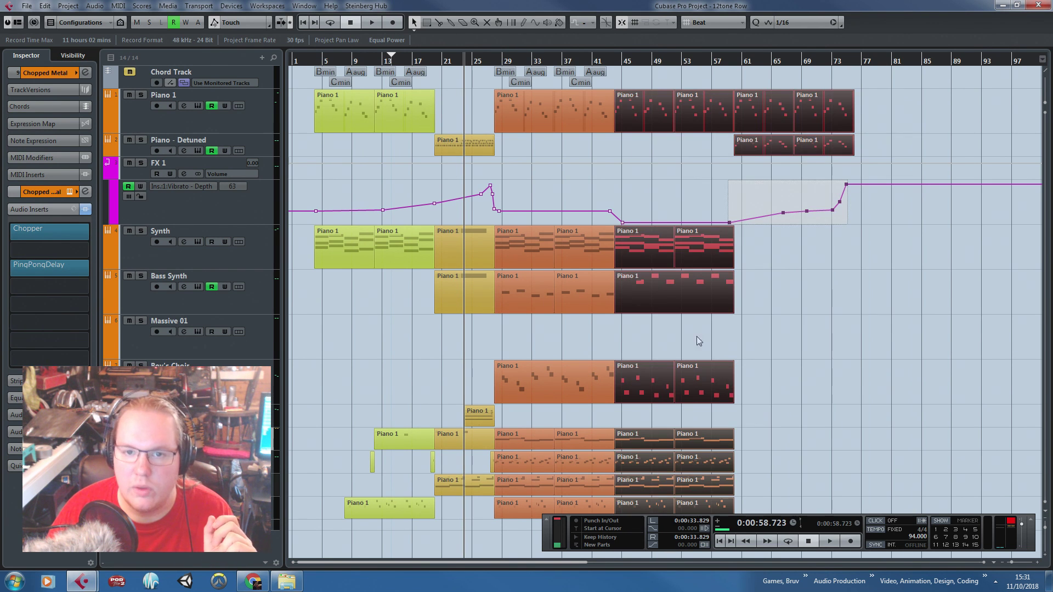
pyautogui.click(623, 224)
pyautogui.moveTo(933, 96); pyautogui.dragTo(621, 532)
pyautogui.scroll(3, 643, 172)
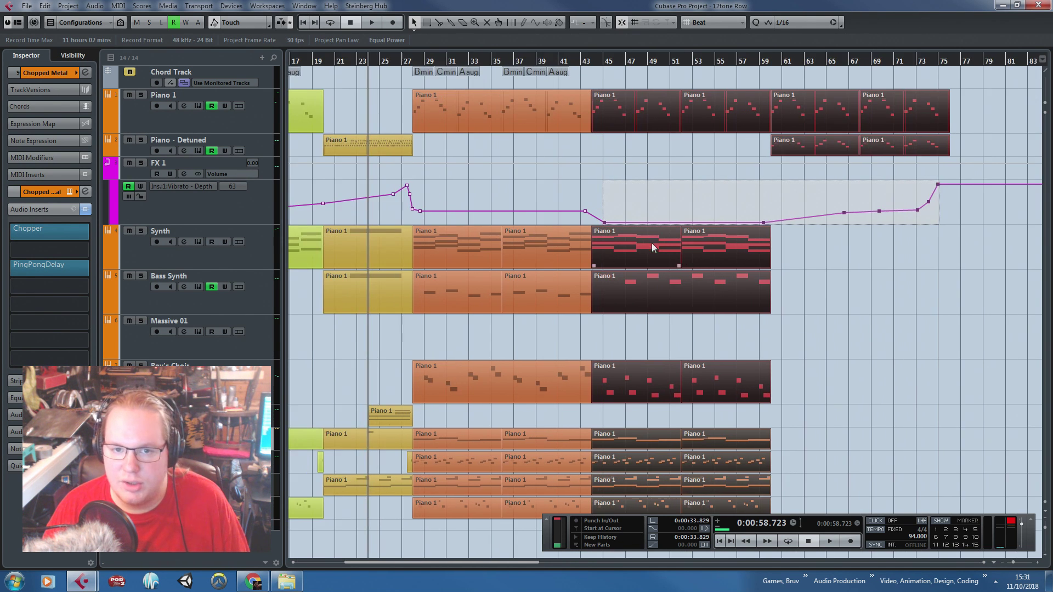
pyautogui.scroll(2, 574, 249)
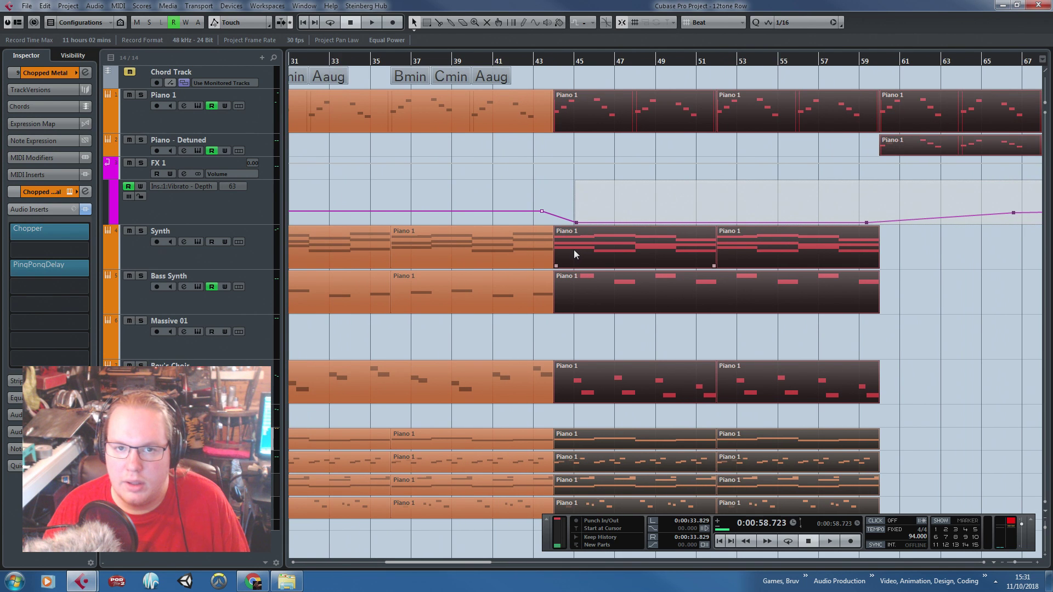
pyautogui.moveTo(570, 250); pyautogui.dragTo(750, 231)
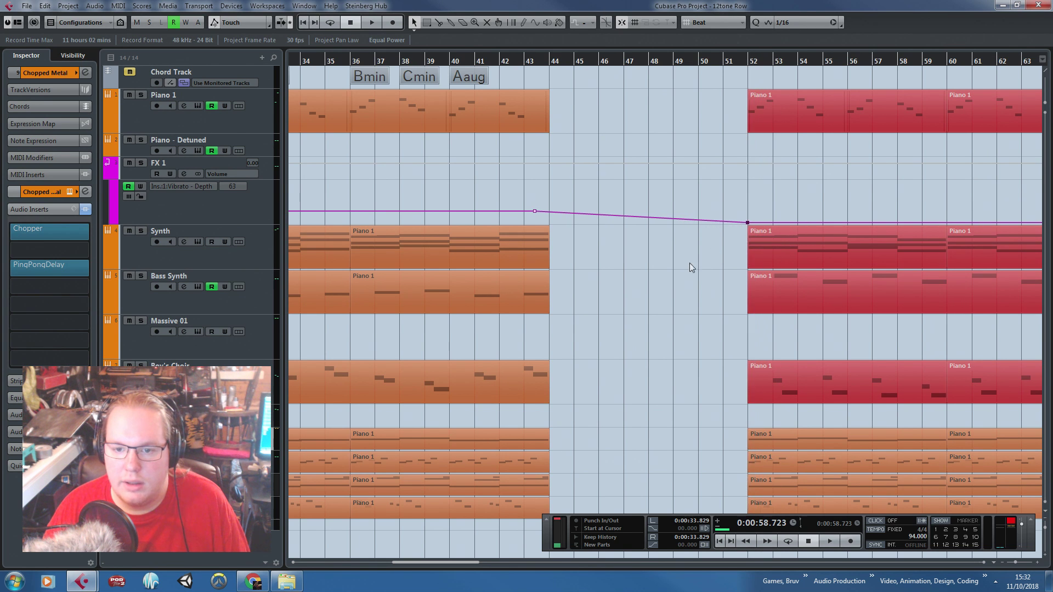
# Color all the moved parts from bar 52 onward red
pyautogui.scroll(-4, 712, 249)
pyautogui.click(808, 315)
pyautogui.moveTo(929, 117); pyautogui.dragTo(661, 511)
pyautogui.click(558, 23)
pyautogui.click(587, 81)
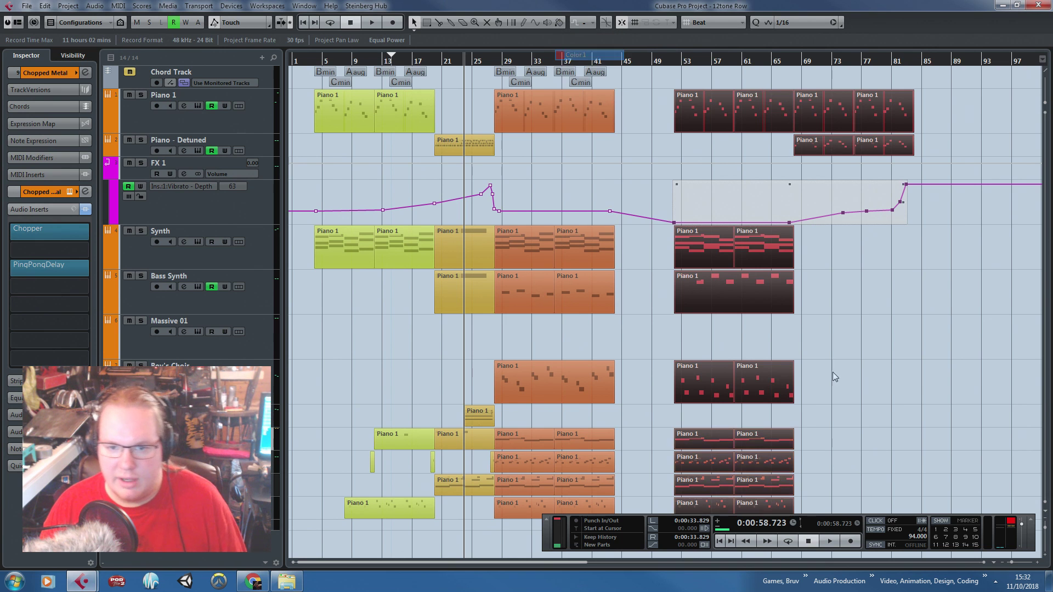
# Delete the parts between bars 52 and 68 on the four tracks below the Boy's Choir
pyautogui.moveTo(686, 468); pyautogui.dragTo(833, 550)
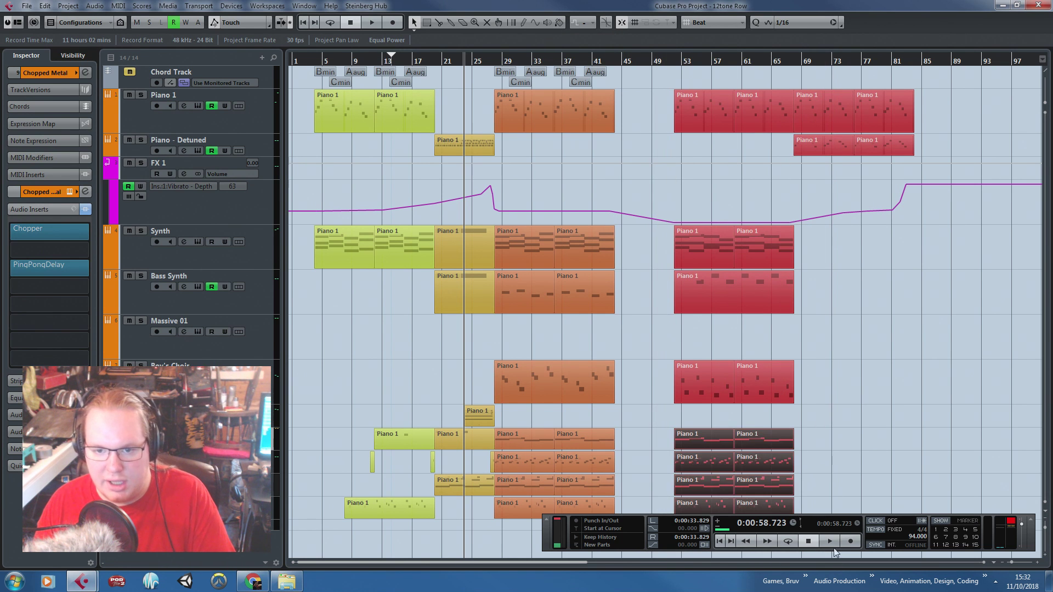
pyautogui.click(828, 470)
pyautogui.moveTo(834, 439); pyautogui.dragTo(680, 548)
pyautogui.press('Delete')
pyautogui.keyDown('ctrl'); pyautogui.scroll(3, 659, 474); pyautogui.keyUp('ctrl')
pyautogui.keyDown('ctrl'); pyautogui.scroll(-3, 581, 457); pyautogui.keyUp('ctrl')
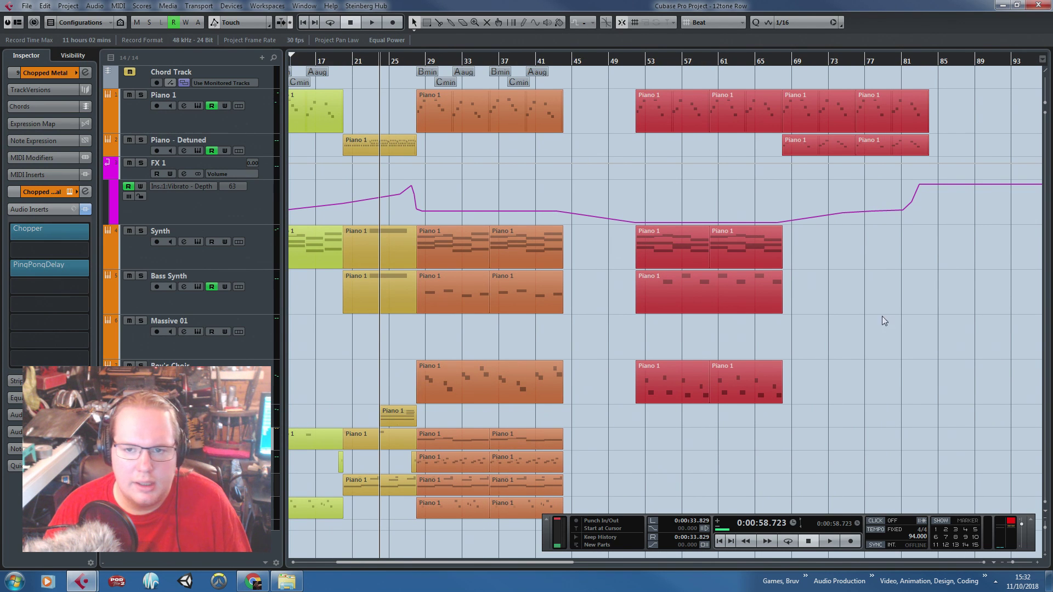
# Shift the entire arrangement, including chord events and automation, later so that the first parts start at bar 9
pyautogui.press('g')
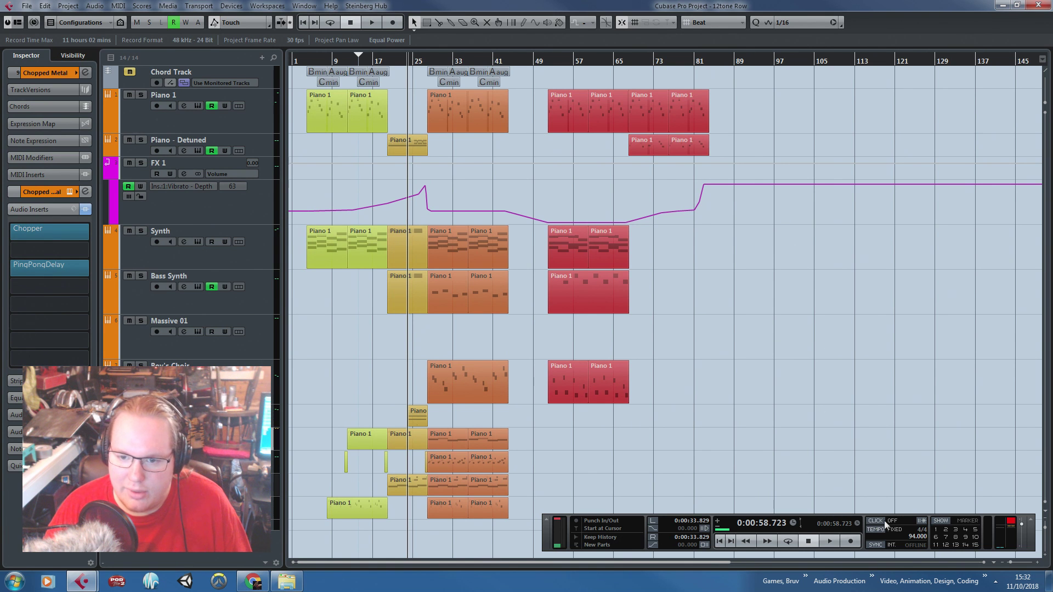
pyautogui.hotkey('ctrl', 'a')
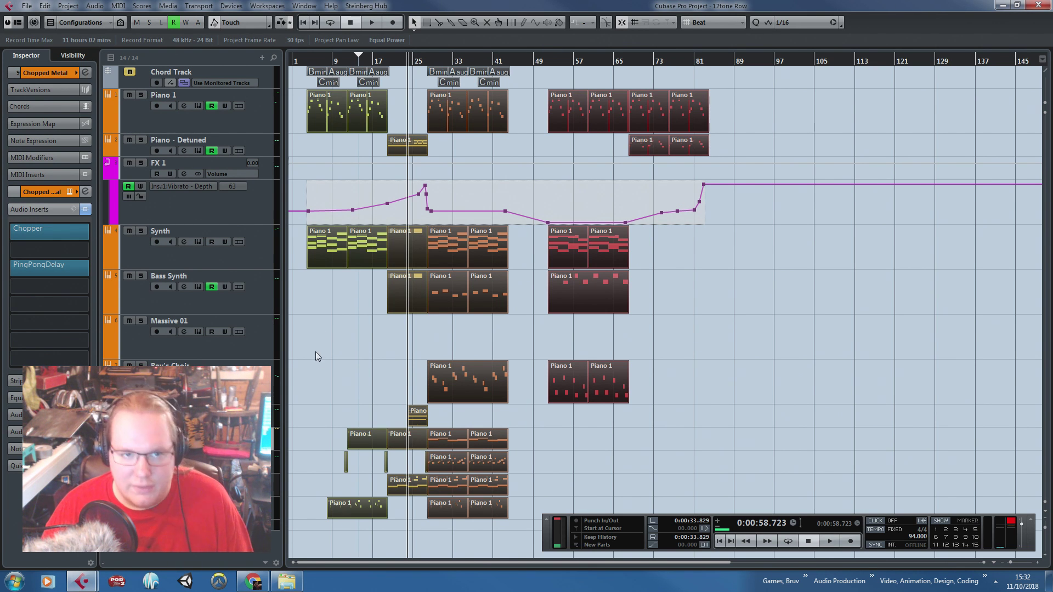
pyautogui.moveTo(315, 251); pyautogui.dragTo(335, 245)
pyautogui.click(323, 241)
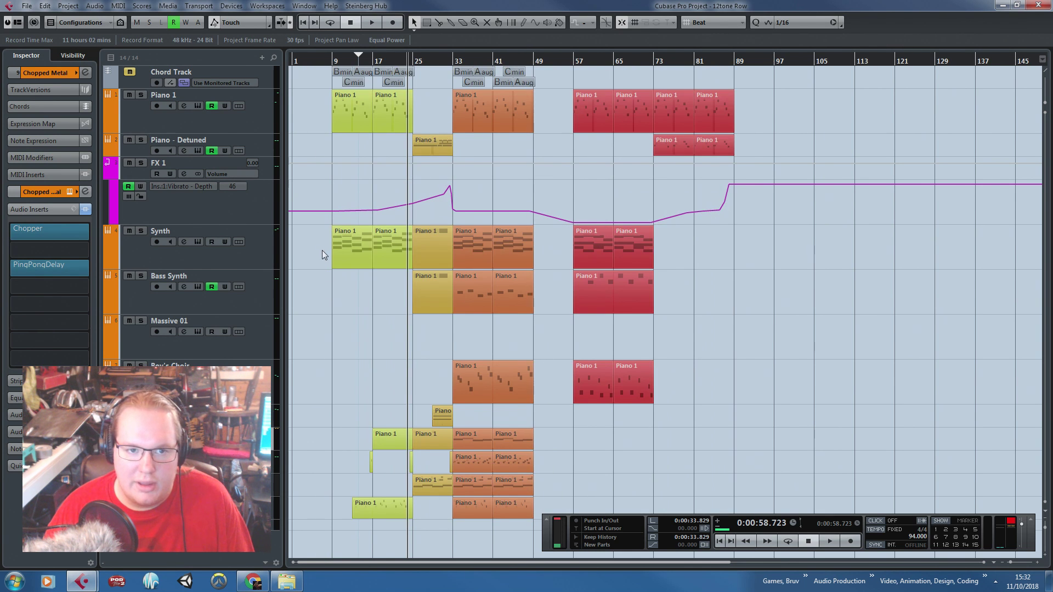
pyautogui.moveTo(323, 60); pyautogui.dragTo(299, 57)
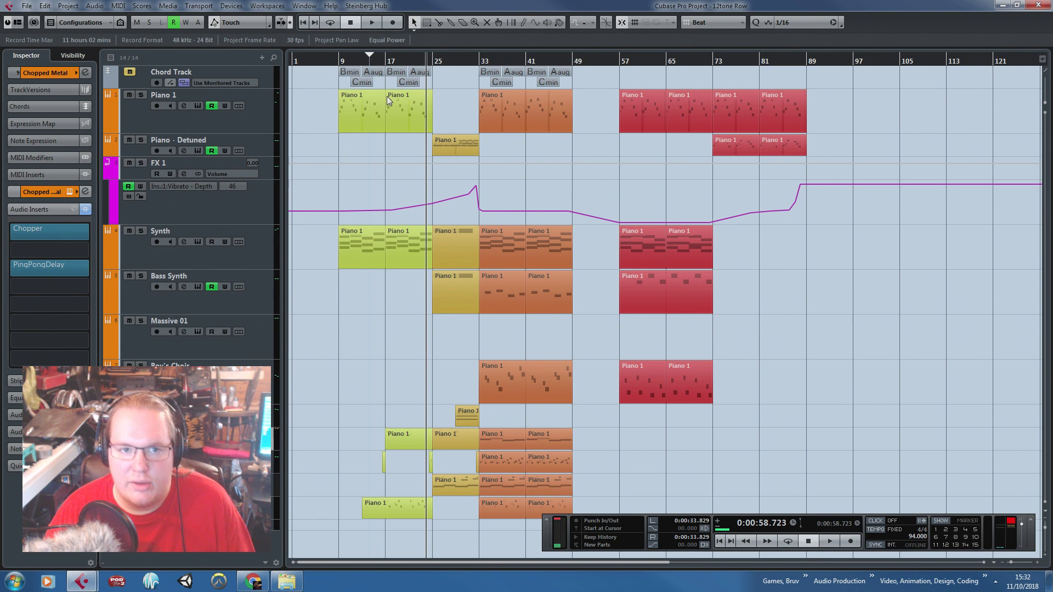
pyautogui.scroll(3, 328, 184)
pyautogui.scroll(-2, 378, 207)
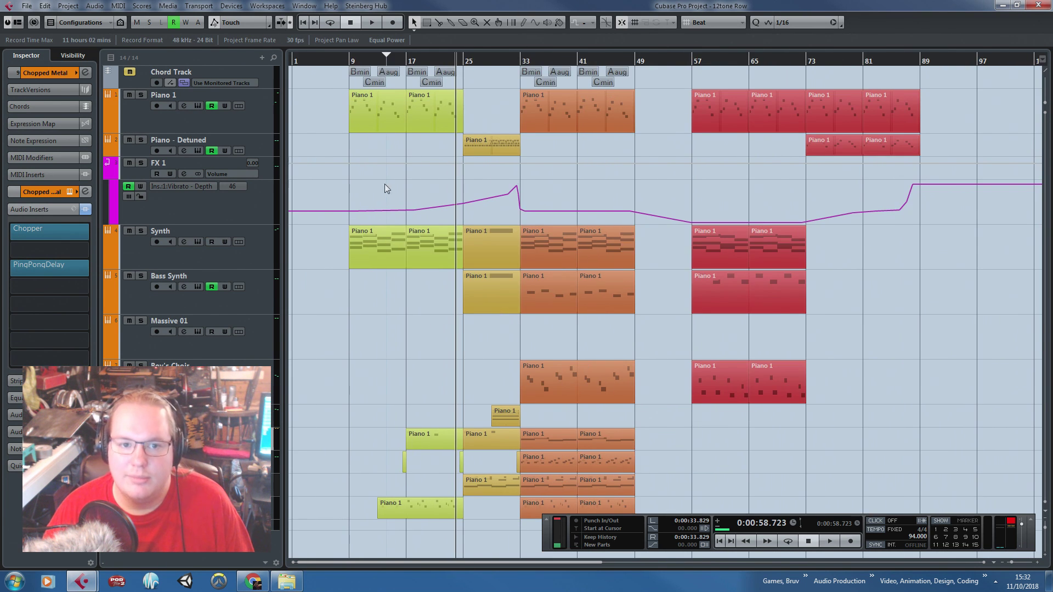
pyautogui.scroll(5, 380, 365)
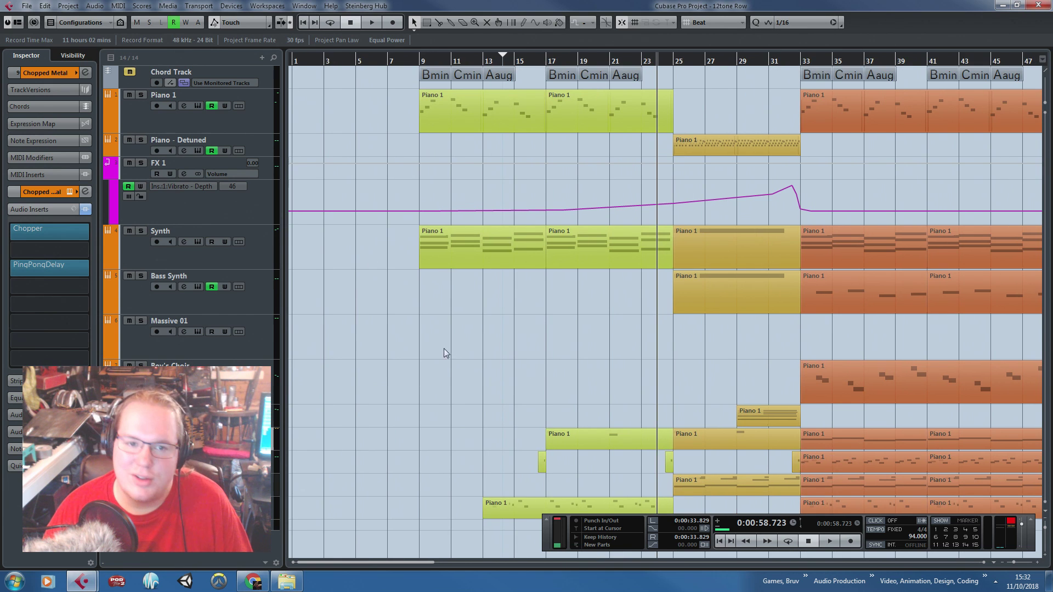
pyautogui.scroll(-2, 429, 344)
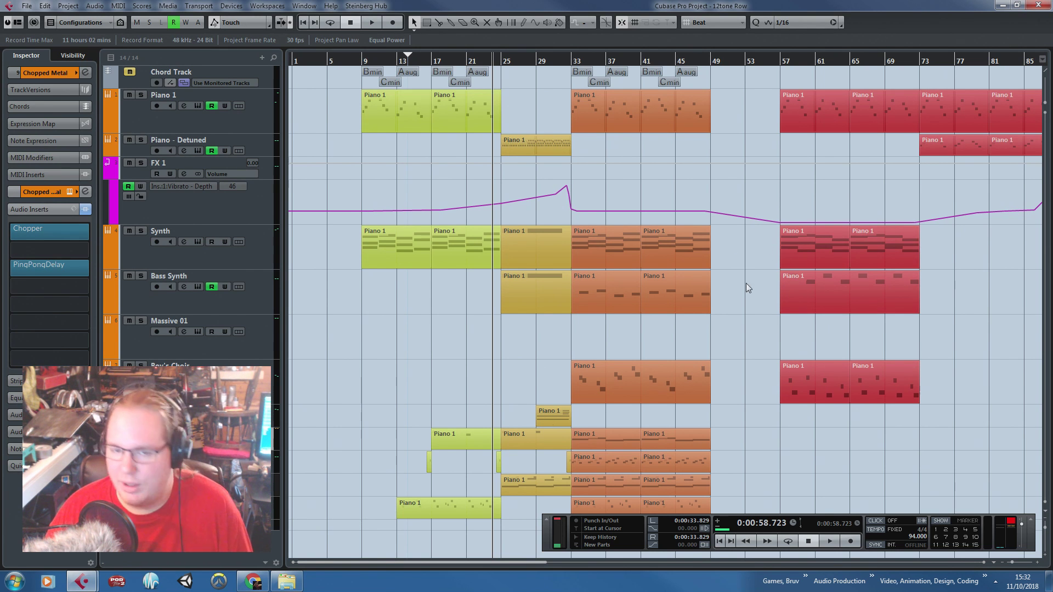
pyautogui.scroll(3, 746, 284)
pyautogui.scroll(-3, 643, 292)
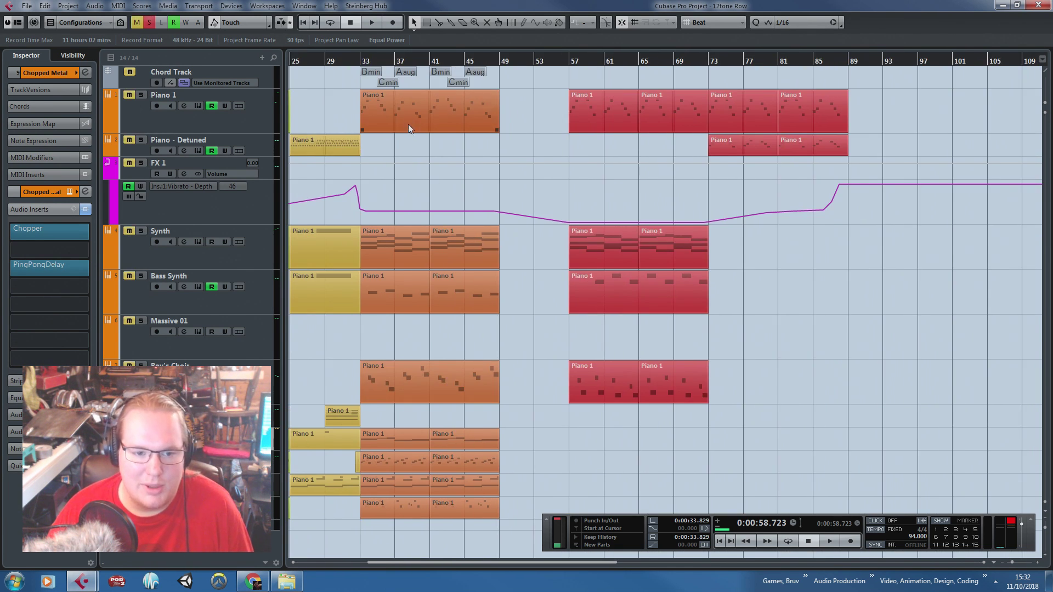
pyautogui.scroll(2, 326, 232)
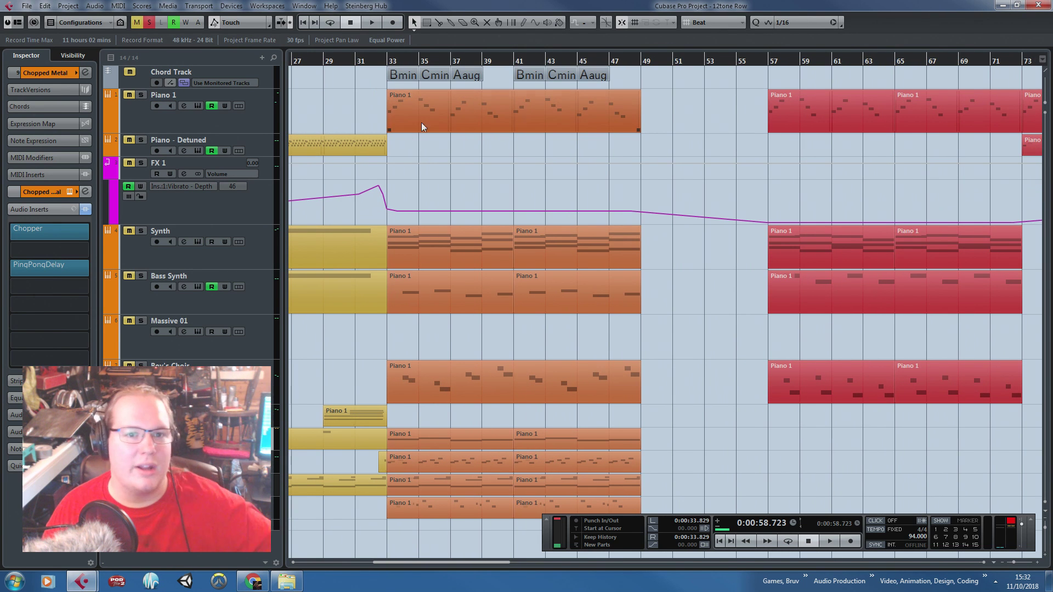
pyautogui.scroll(-1, 462, 304)
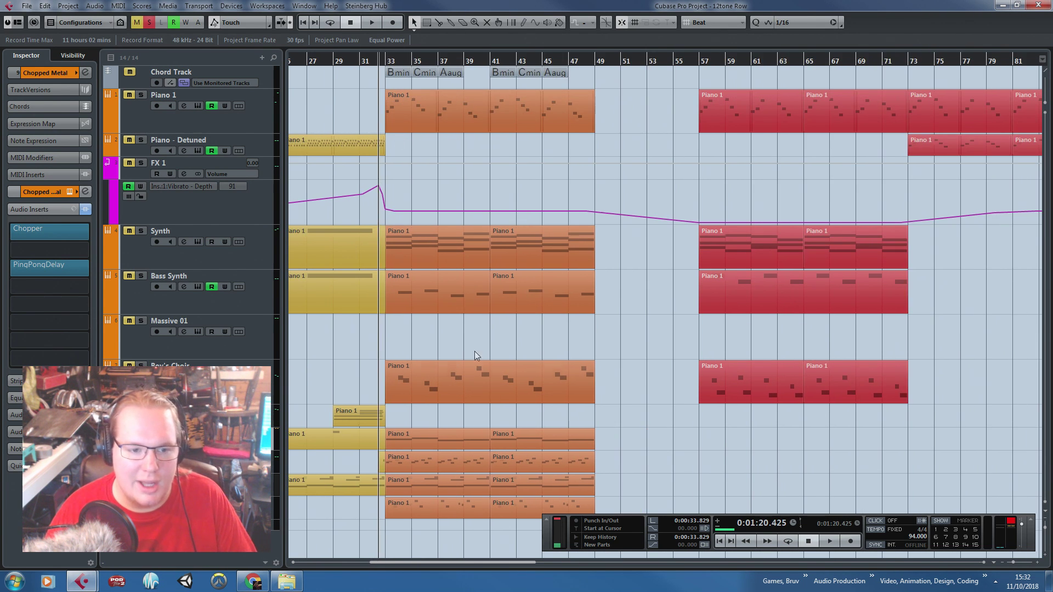
# Play the arrangement from bar 33 and examine the Chopped Metal track's chopper speed and depth automation
pyautogui.scroll(3, 416, 432)
pyautogui.click(328, 61)
pyautogui.press('space')
pyautogui.scroll(-4, 351, 341)
pyautogui.scroll(6, 453, 345)
pyautogui.scroll(-2, 447, 349)
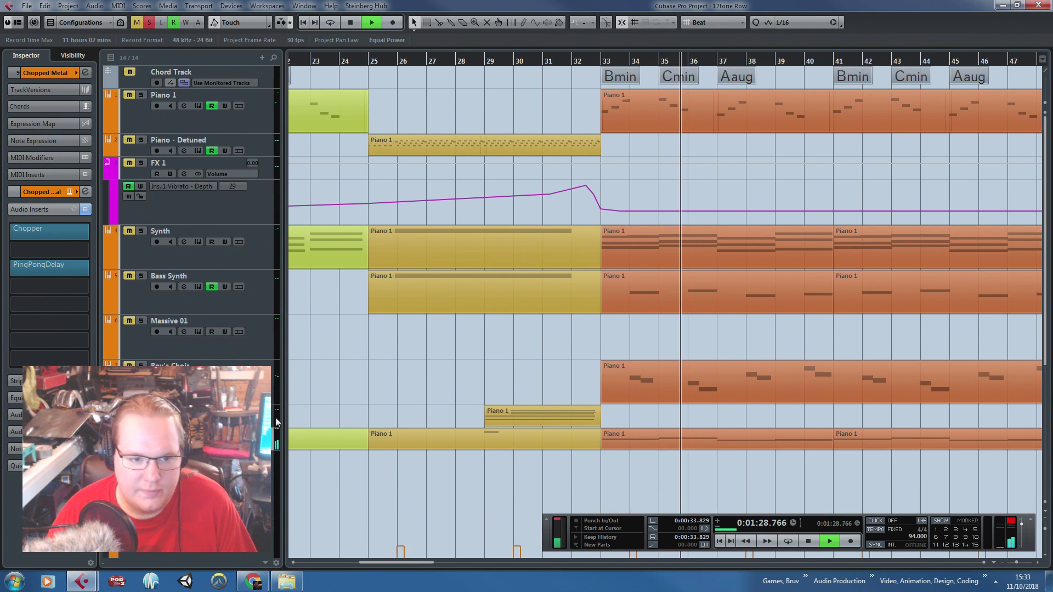
pyautogui.scroll(-5, 690, 400)
pyautogui.keyDown('ctrl'); pyautogui.scroll(5, 722, 403); pyautogui.keyUp('ctrl')
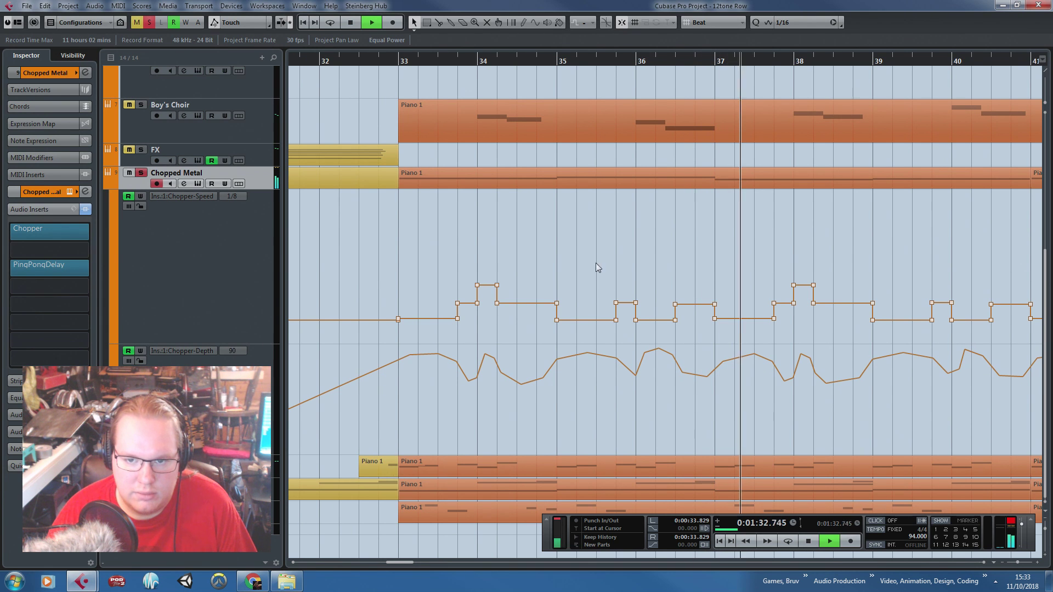
pyautogui.click(594, 187)
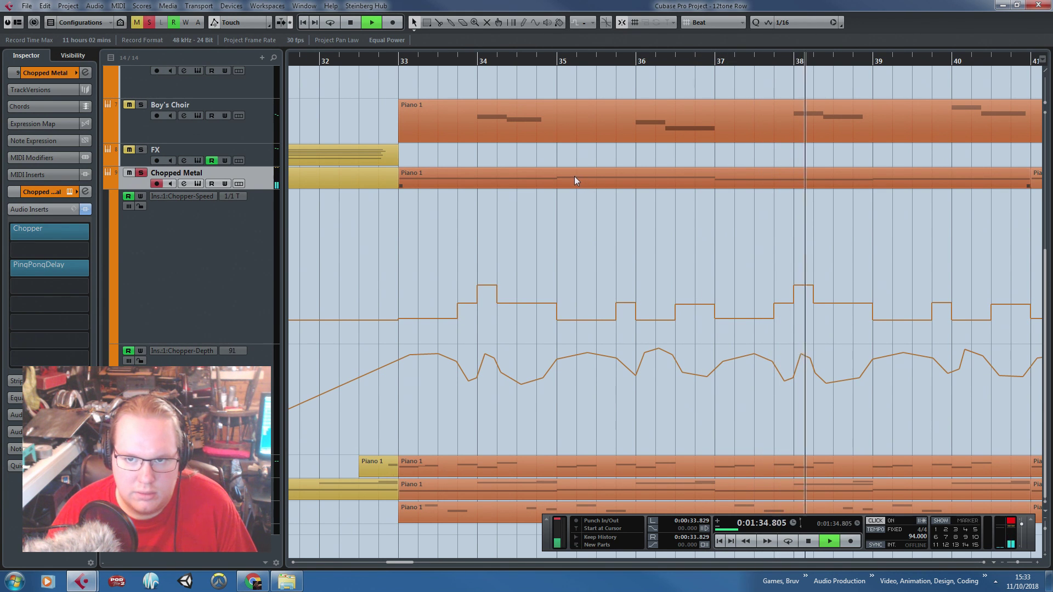
pyautogui.click(568, 195)
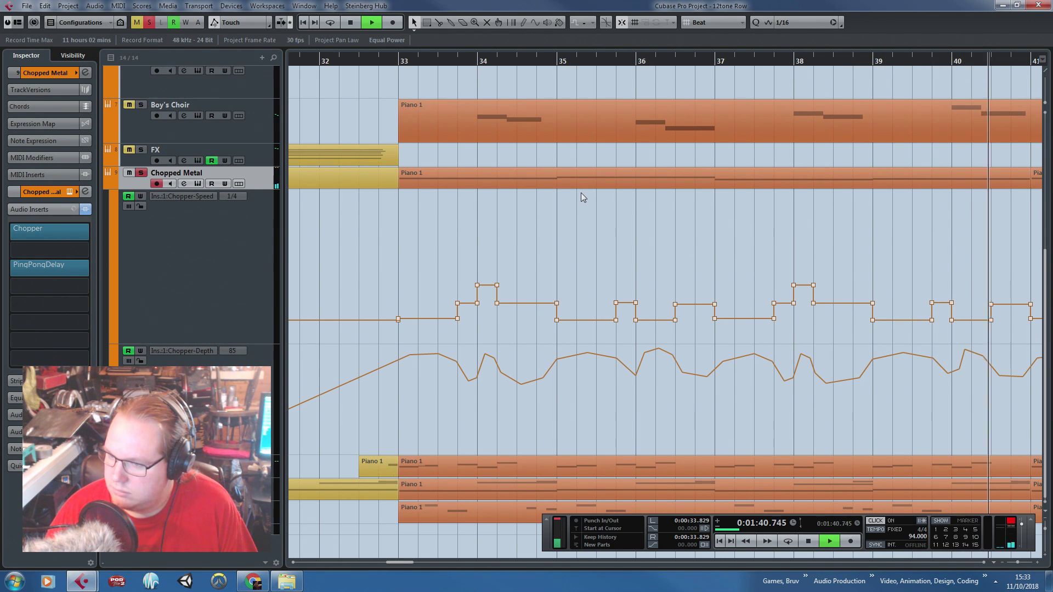
pyautogui.keyDown('ctrl'); pyautogui.scroll(-2, 614, 273); pyautogui.keyUp('ctrl')
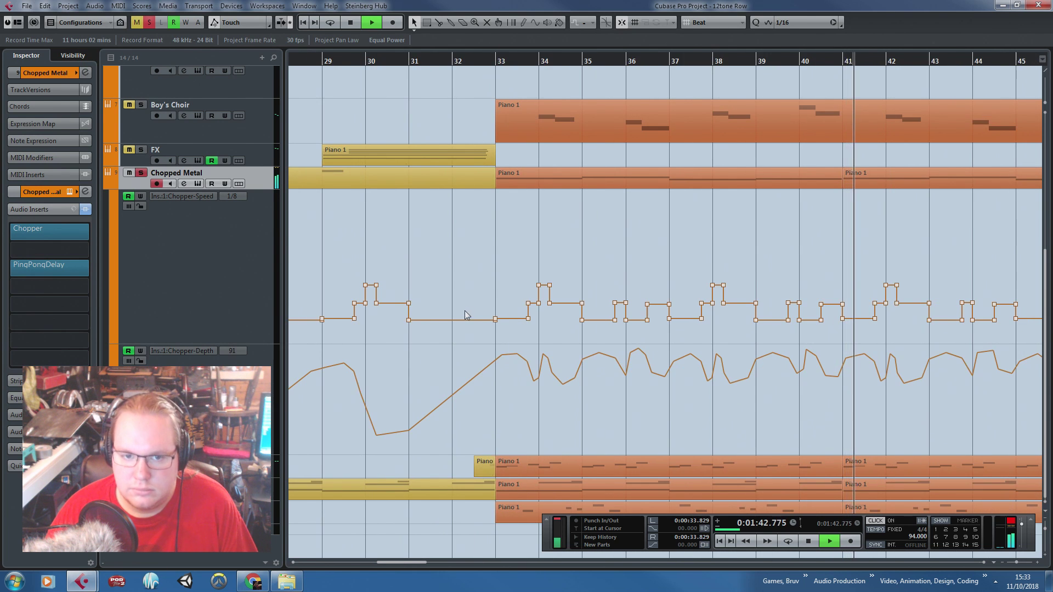
pyautogui.keyDown('ctrl'); pyautogui.scroll(3, 466, 307); pyautogui.keyUp('ctrl')
pyautogui.keyDown('ctrl'); pyautogui.scroll(-3, 495, 341); pyautogui.keyUp('ctrl')
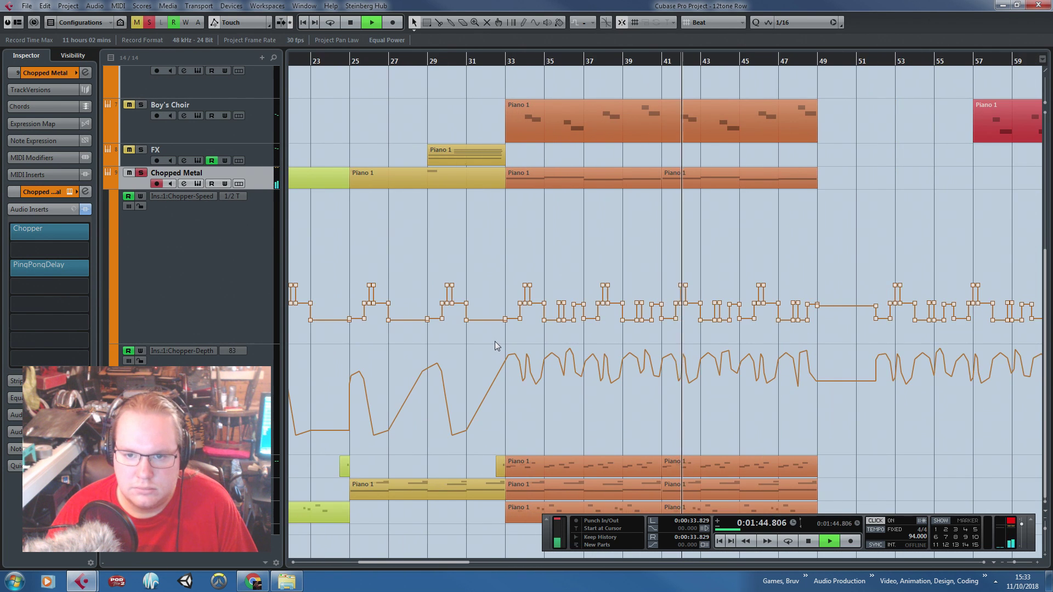
pyautogui.keyDown('ctrl'); pyautogui.scroll(5, 733, 367); pyautogui.keyUp('ctrl')
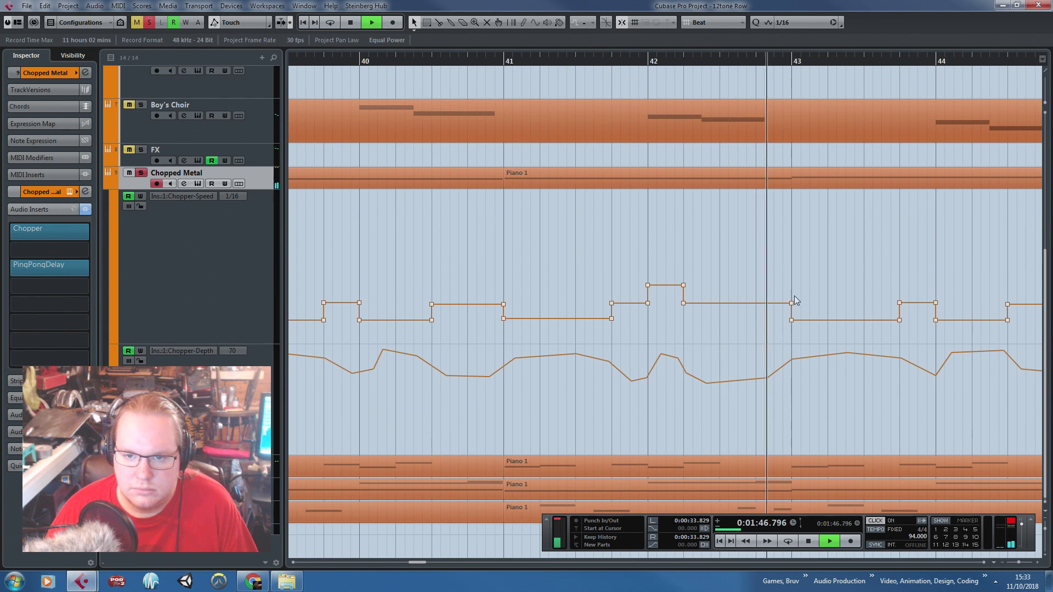
pyautogui.press('space')
# Lower the mid-level chopper-speed automation points of Chopped Metal between bars 33 and 49 to 1/16
pyautogui.keyDown('ctrl'); pyautogui.scroll(-5, 810, 303); pyautogui.keyUp('ctrl')
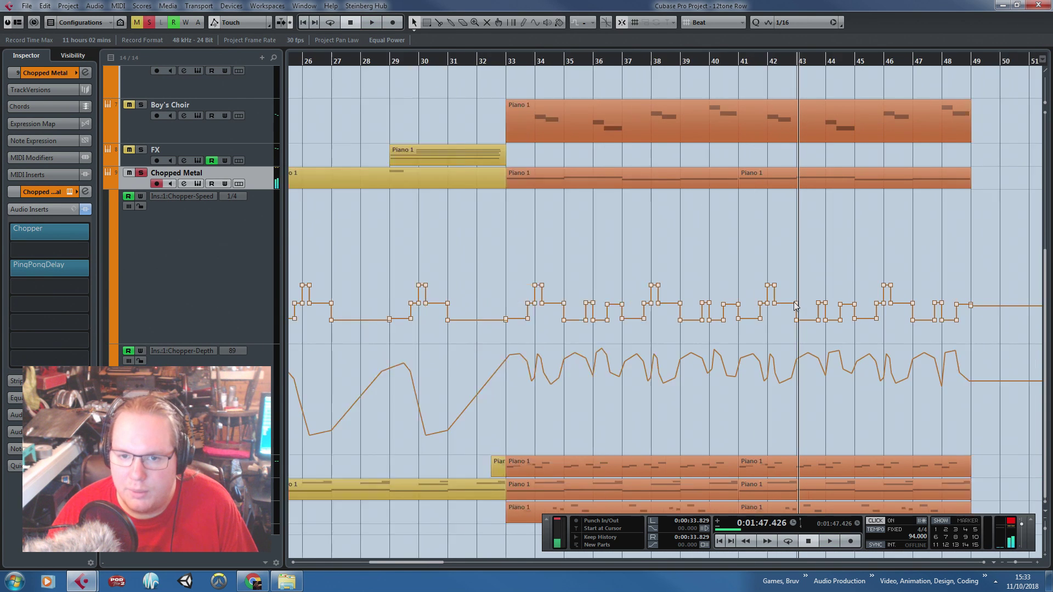
pyautogui.keyDown('ctrl'); pyautogui.scroll(4, 899, 313); pyautogui.keyUp('ctrl')
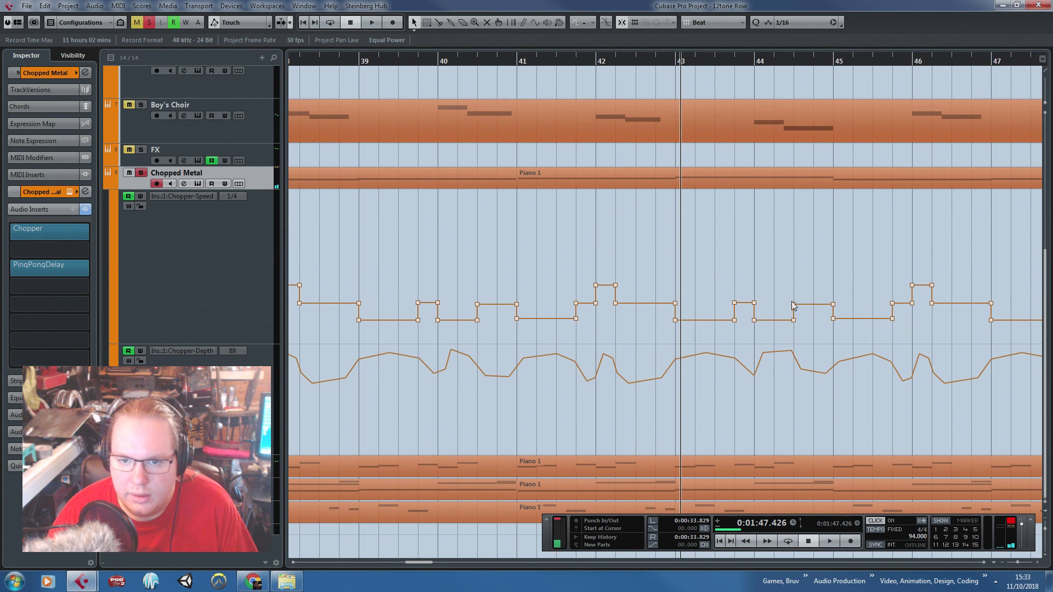
pyautogui.moveTo(560, 314); pyautogui.dragTo(560, 314)
pyautogui.keyDown('ctrl'); pyautogui.scroll(-2, 767, 297); pyautogui.keyUp('ctrl')
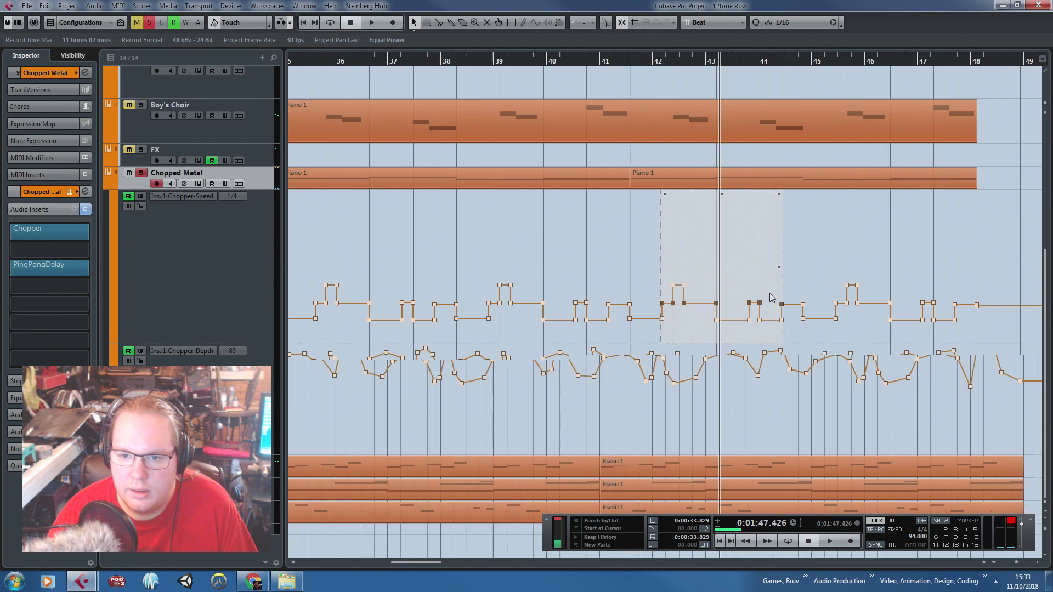
pyautogui.moveTo(966, 309); pyautogui.dragTo(471, 302)
pyautogui.keyDown('ctrl'); pyautogui.scroll(3, 485, 310); pyautogui.keyUp('ctrl')
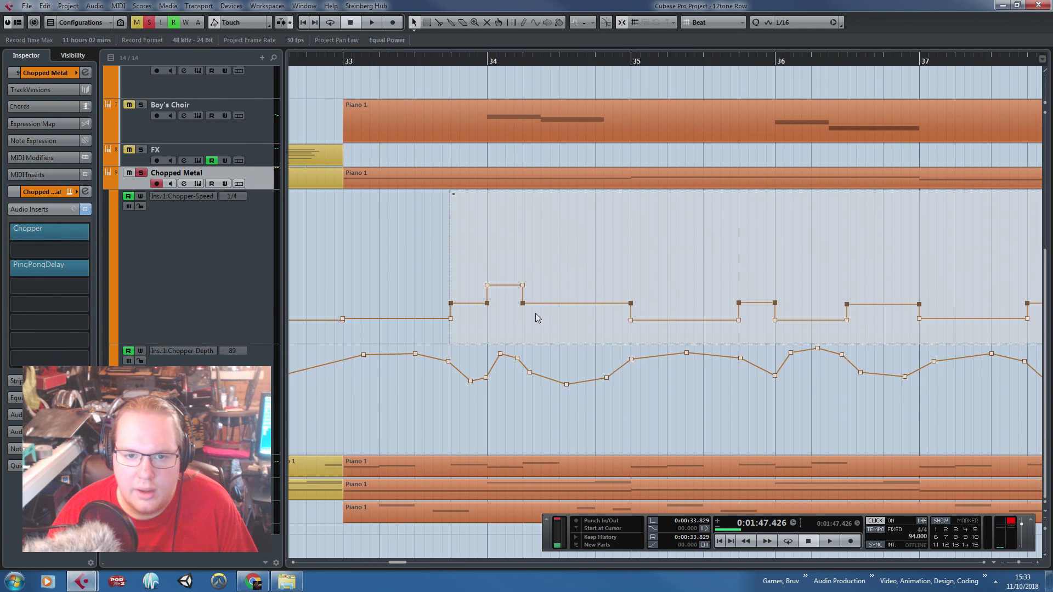
pyautogui.scroll(2, 530, 318)
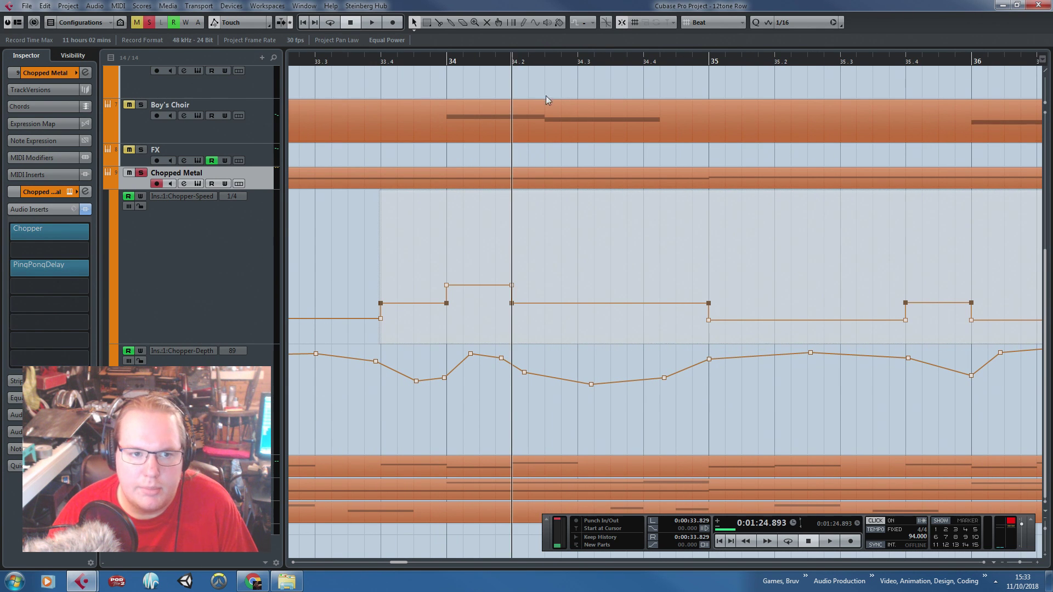
pyautogui.moveTo(511, 309); pyautogui.dragTo(514, 312)
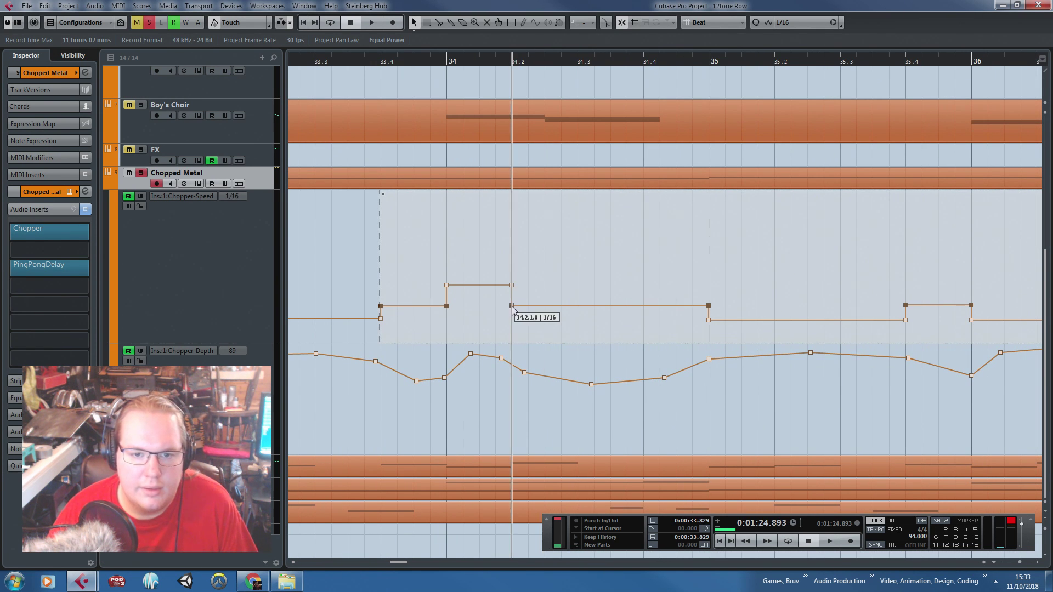
# Play the soloed Chopped Metal track from around bar 34 to check the changed chopper speed
pyautogui.click(574, 67)
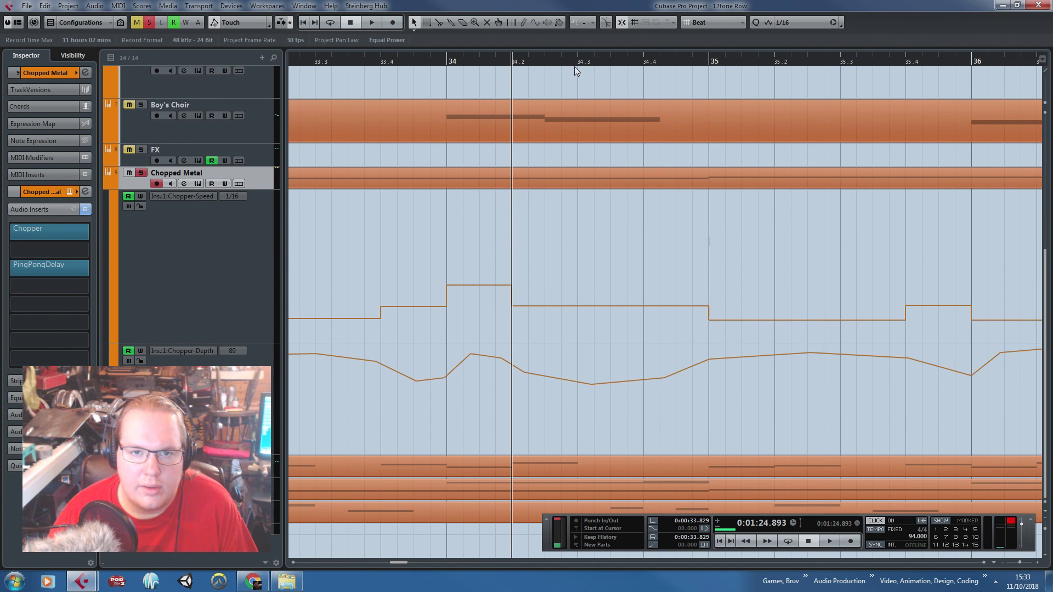
pyautogui.press('space')
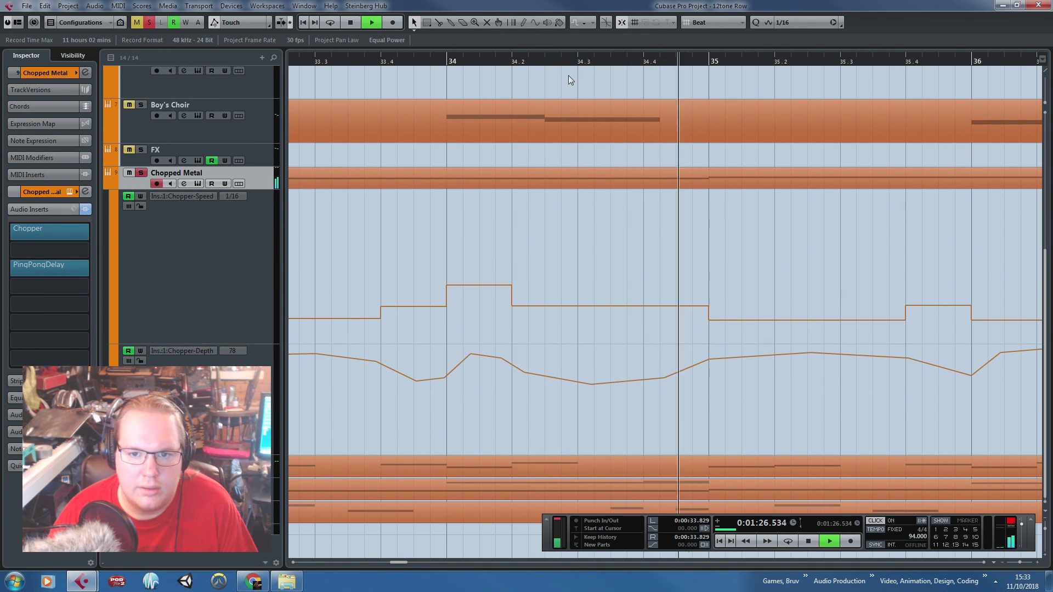
pyautogui.scroll(-2, 612, 336)
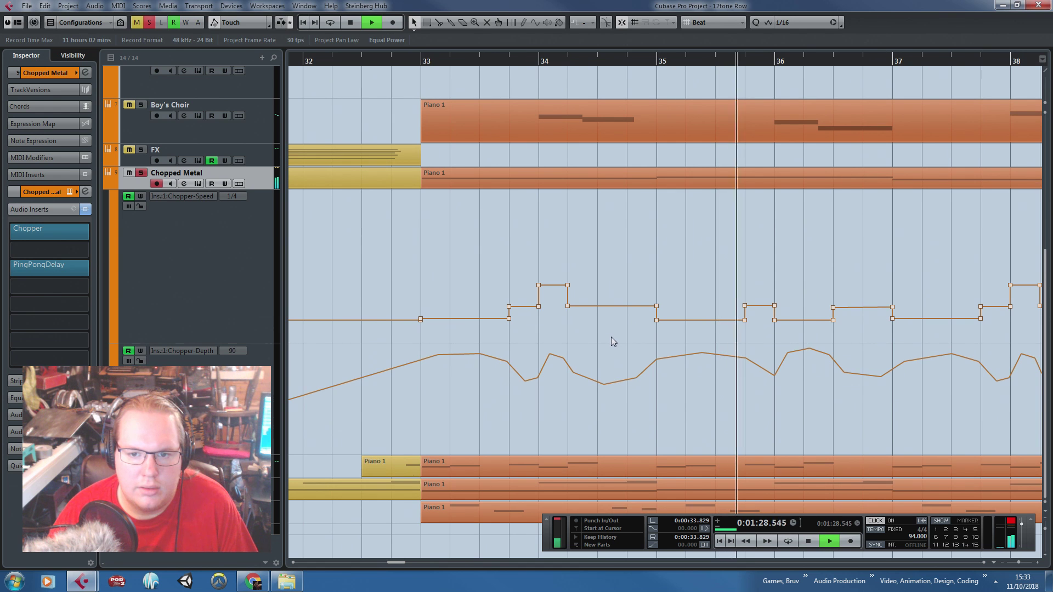
pyautogui.scroll(-3, 597, 327)
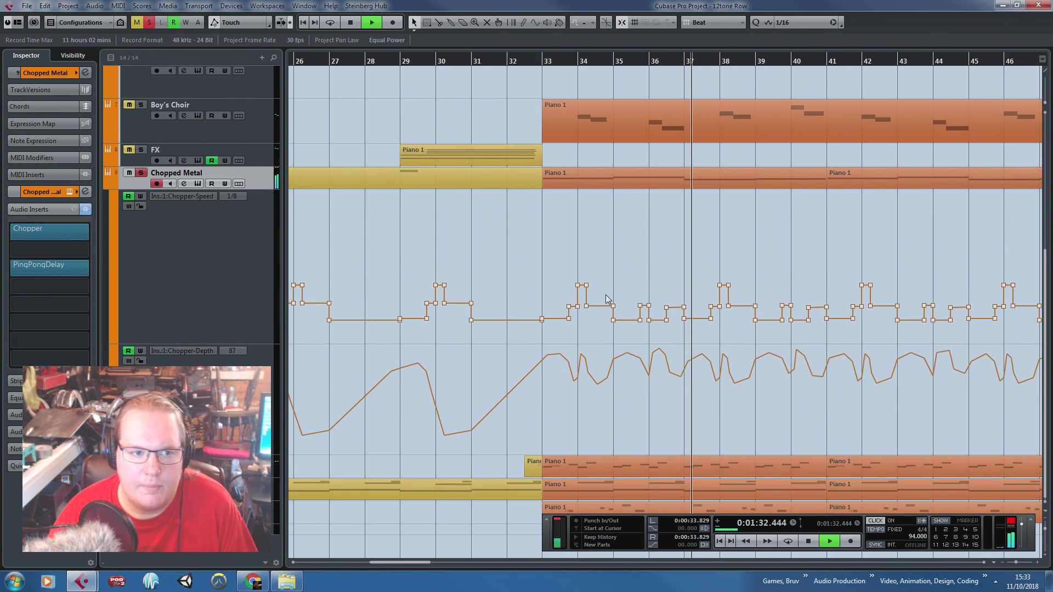
pyautogui.press('space')
# Change the Chopped Metal track's Kinetic Metal instrument to Flare Stack Pipe while the section plays
pyautogui.click(54, 74)
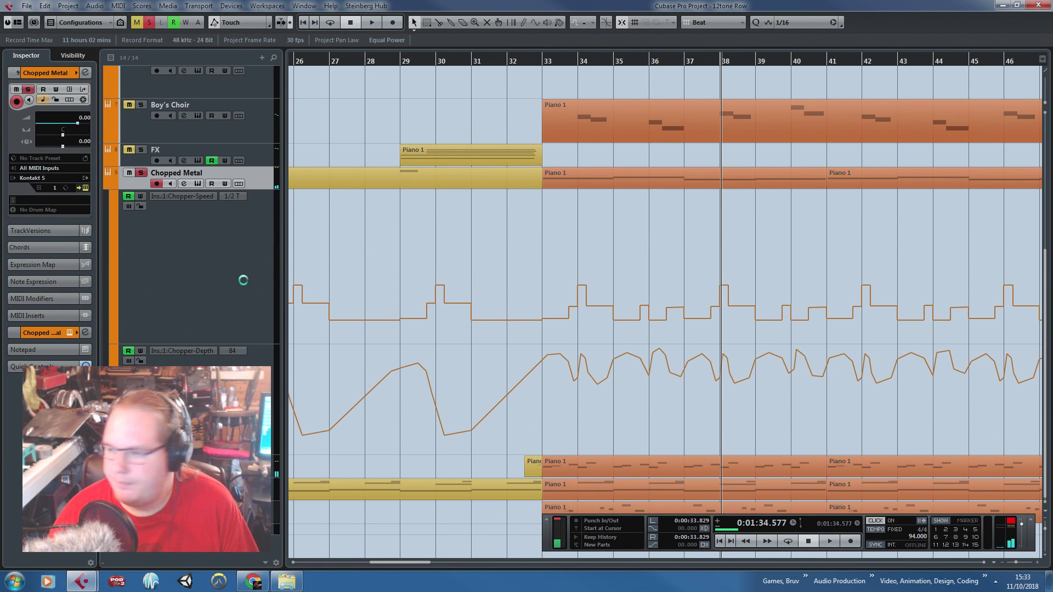
pyautogui.press('space')
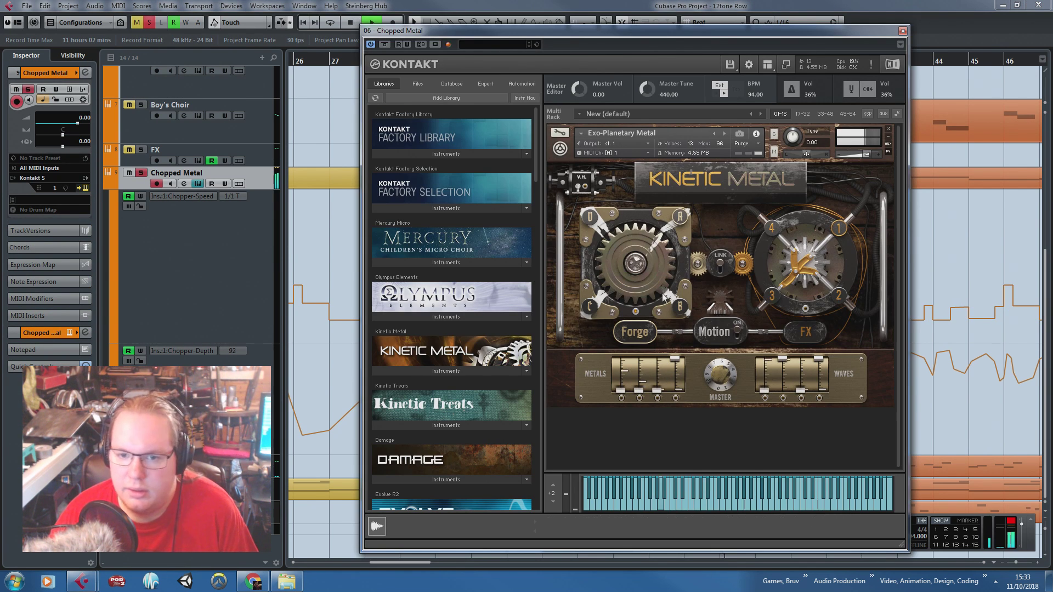
pyautogui.click(725, 134)
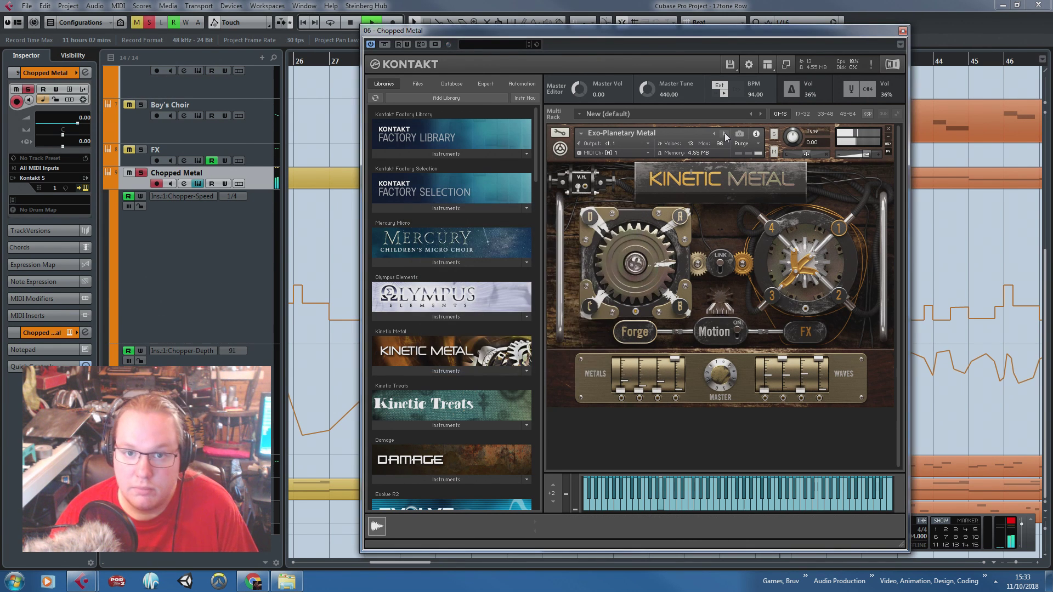
pyautogui.moveTo(512, 31); pyautogui.dragTo(244, 8)
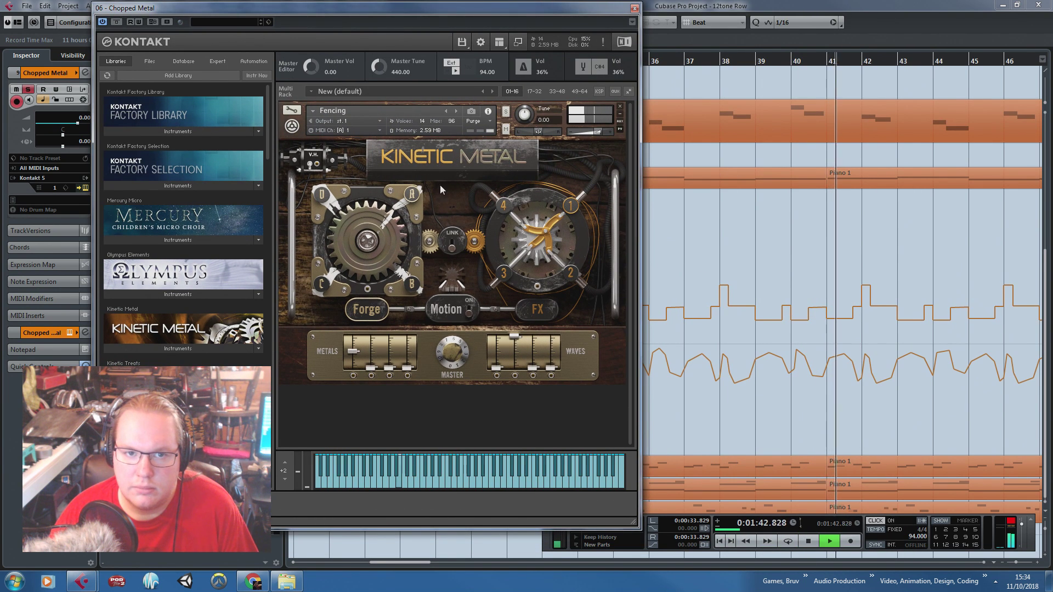
pyautogui.click(456, 111)
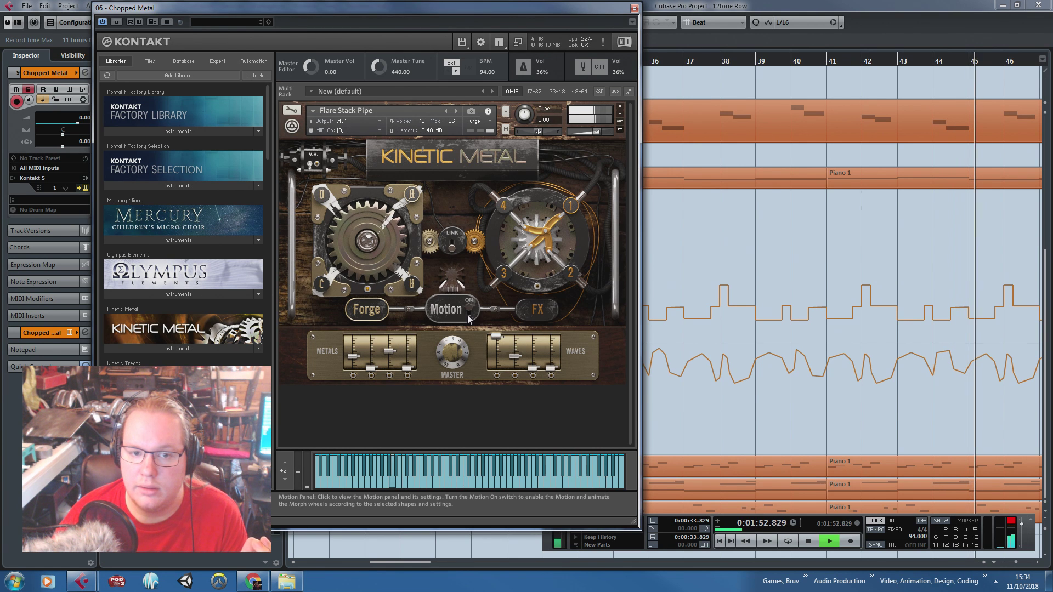
pyautogui.click(466, 295)
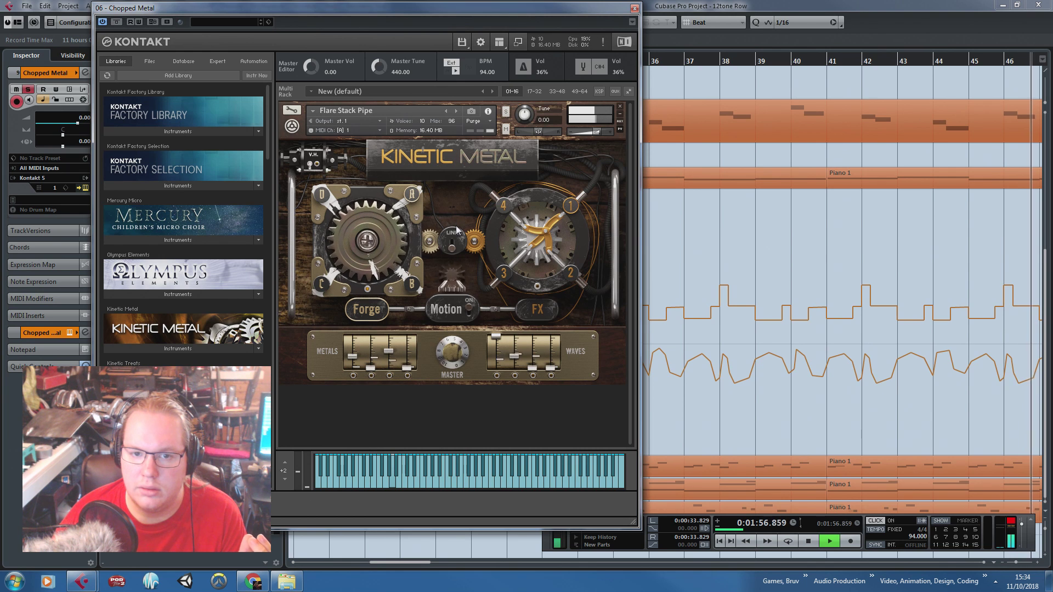
pyautogui.click(634, 8)
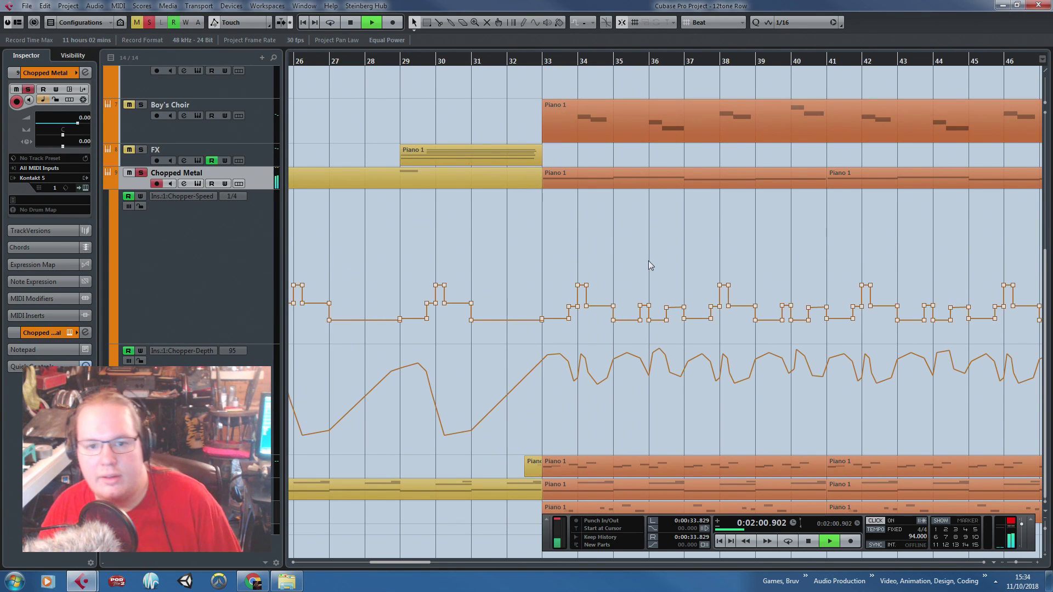
# Level the chopper-speed automation leading into bar 49 by moving its end point to 1/16
pyautogui.scroll(-6, 649, 258)
pyautogui.scroll(7, 803, 235)
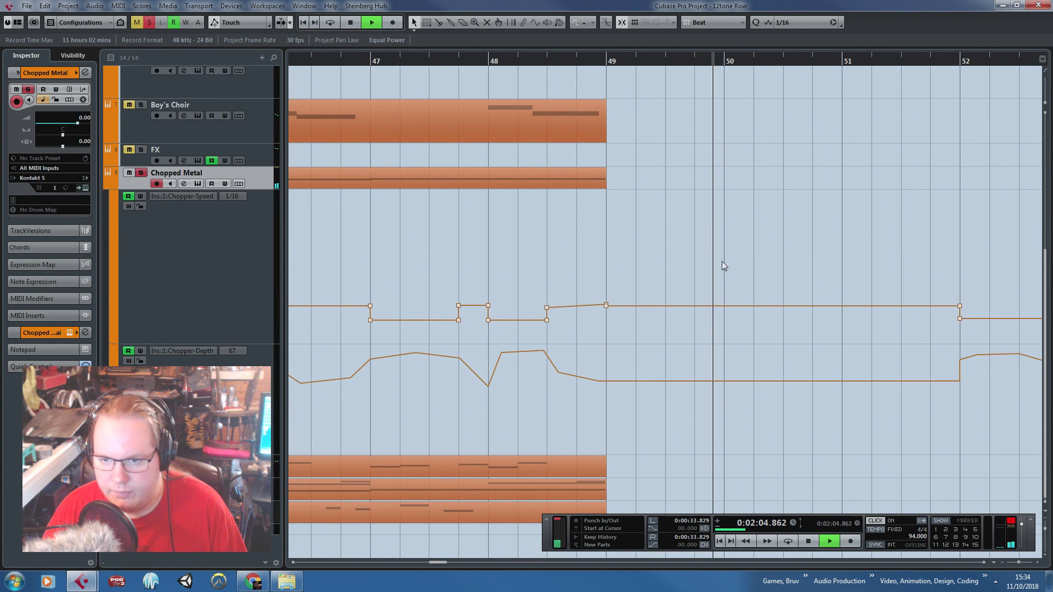
pyautogui.scroll(-2, 722, 261)
pyautogui.scroll(3, 678, 305)
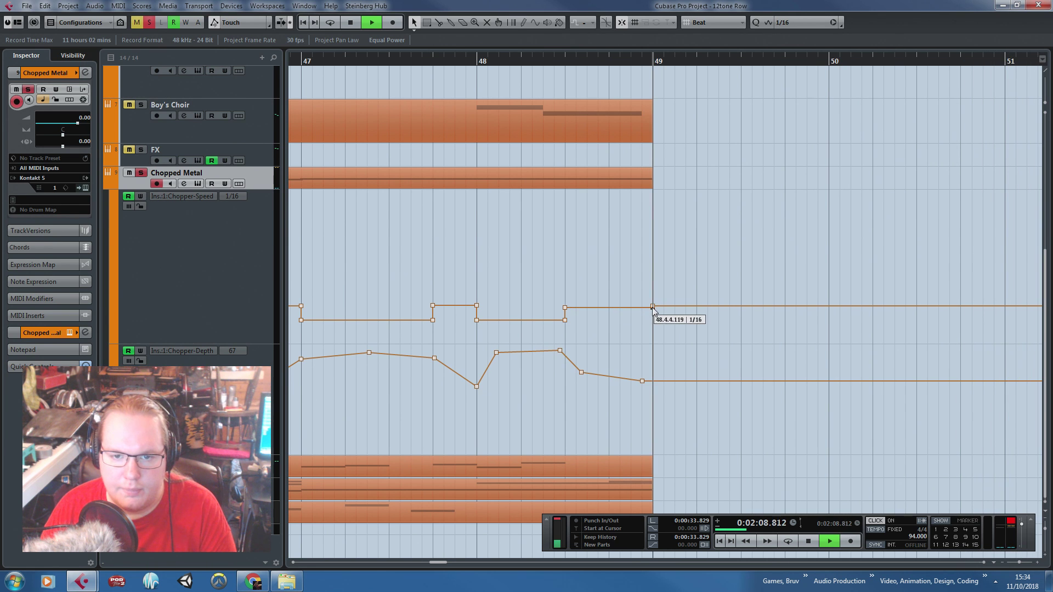
# Stop playback and delete the Chopped Metal chopper speed and depth automation points from bar 52 onward
pyautogui.scroll(-5, 660, 281)
pyautogui.press('space')
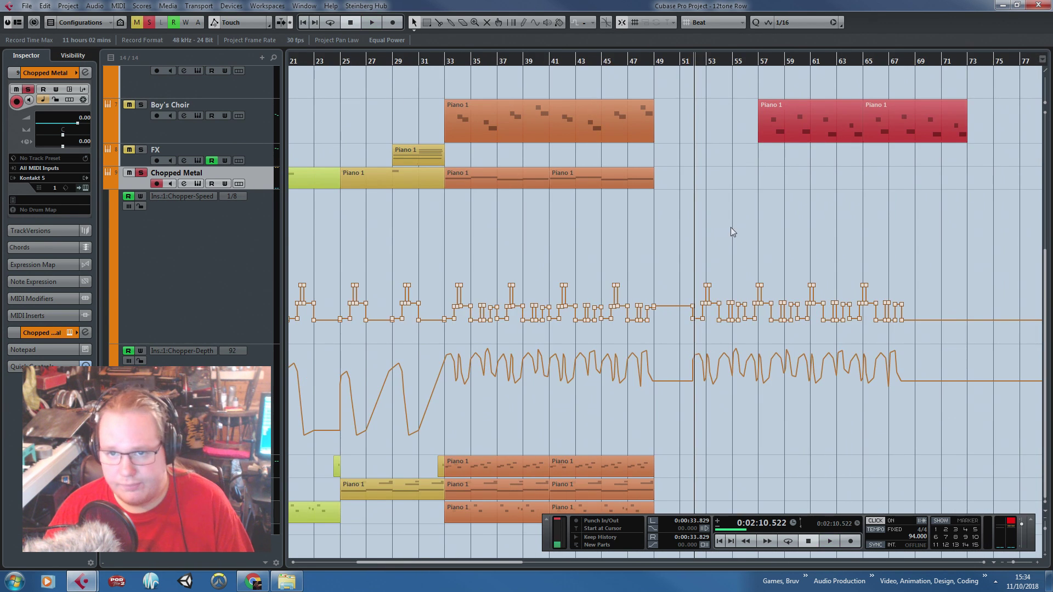
pyautogui.moveTo(1005, 435); pyautogui.dragTo(500, 232)
pyautogui.press('Delete')
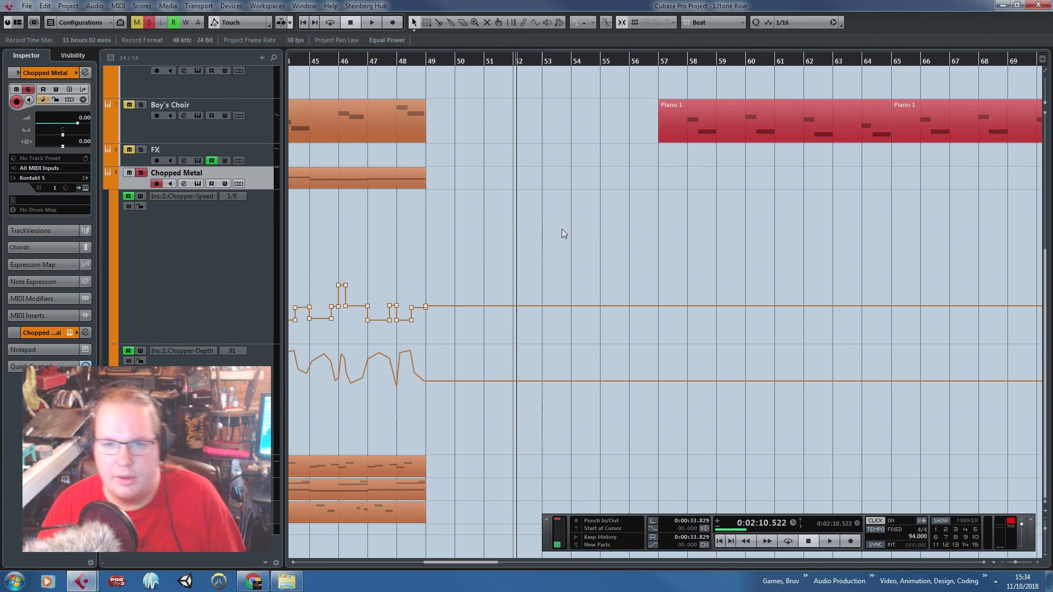
# Clear all track mutes and solos and play the full arrangement from bar 33 with the metronome click off
pyautogui.scroll(-3, 520, 241)
pyautogui.click(131, 173)
pyautogui.click(131, 173)
pyautogui.hscroll(-3, 549, 192)
pyautogui.scroll(4, 606, 179)
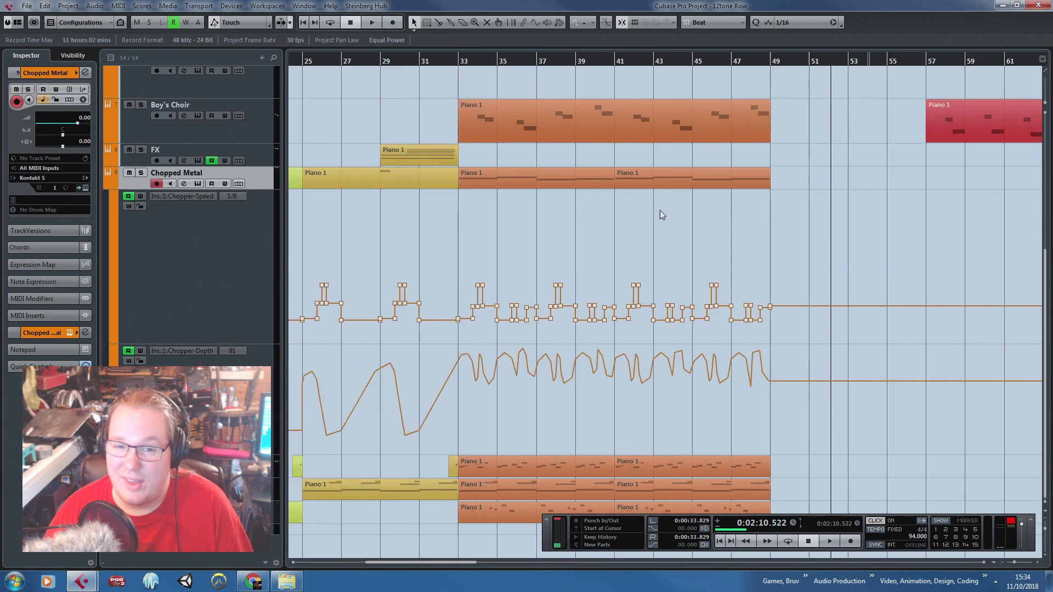
pyautogui.click(417, 62)
pyautogui.press('space')
pyautogui.click(426, 111)
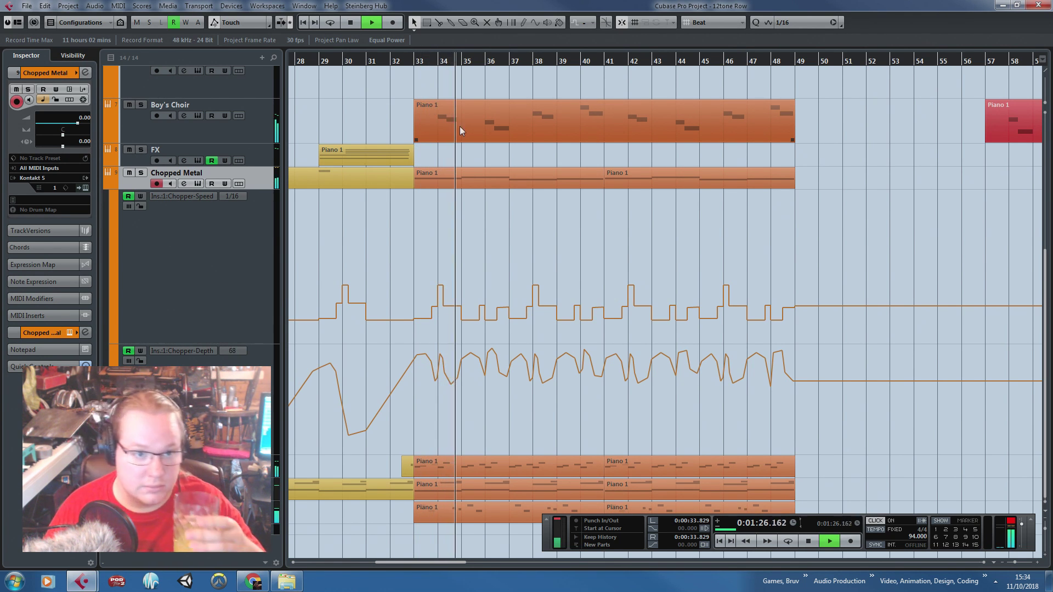
pyautogui.press('c')
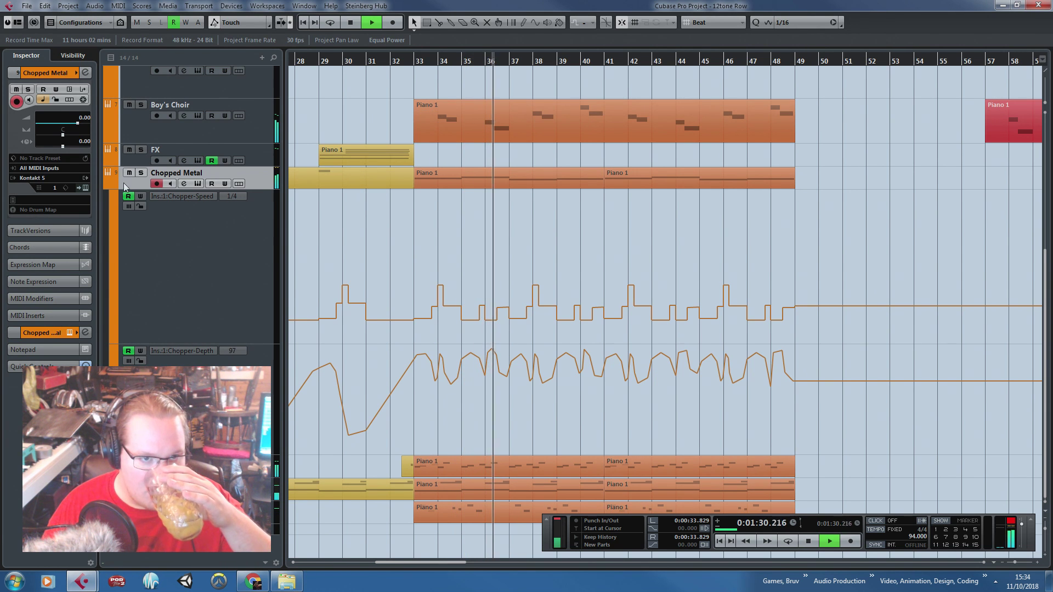
# Show the Chopped Metal track's volume automation, set it to -3.77 with a point at bar 33, and fold the automation lanes
pyautogui.click(178, 197)
pyautogui.click(181, 220)
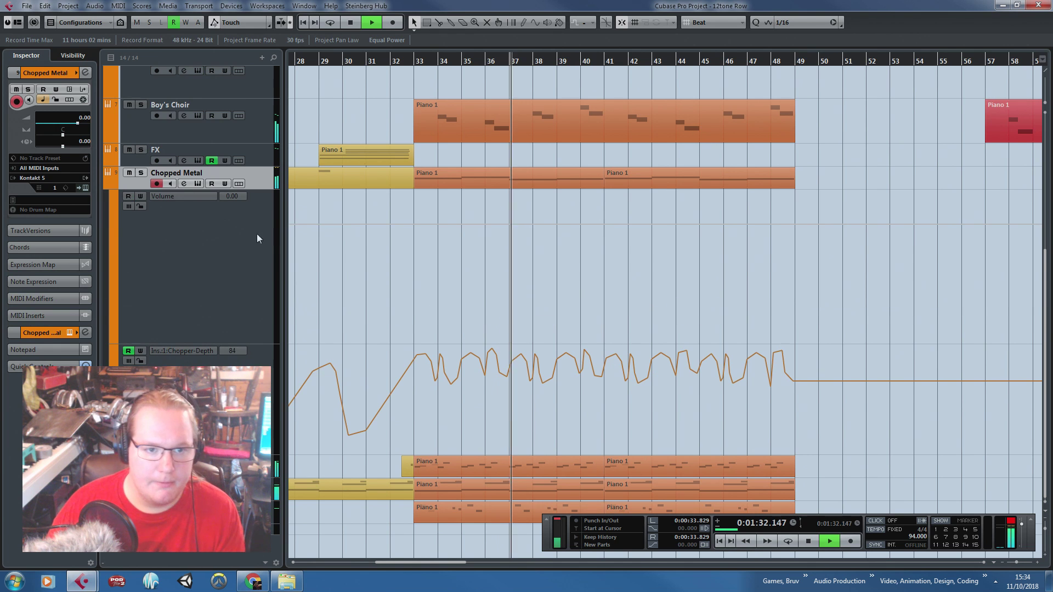
pyautogui.hscroll(-5, 235, 261)
pyautogui.click(619, 234)
pyautogui.moveTo(619, 234); pyautogui.dragTo(619, 248)
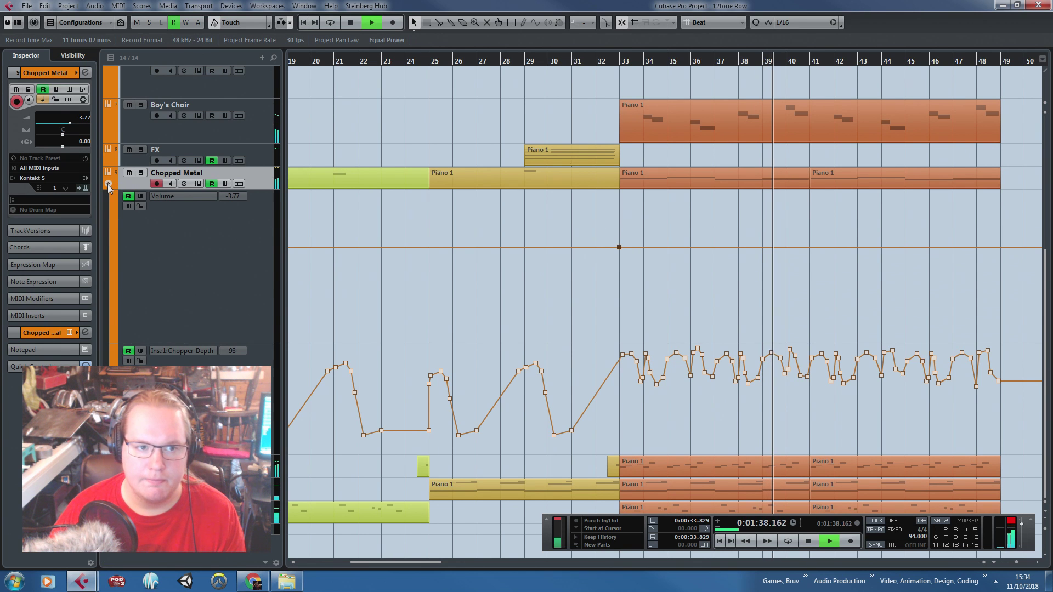
pyautogui.click(108, 184)
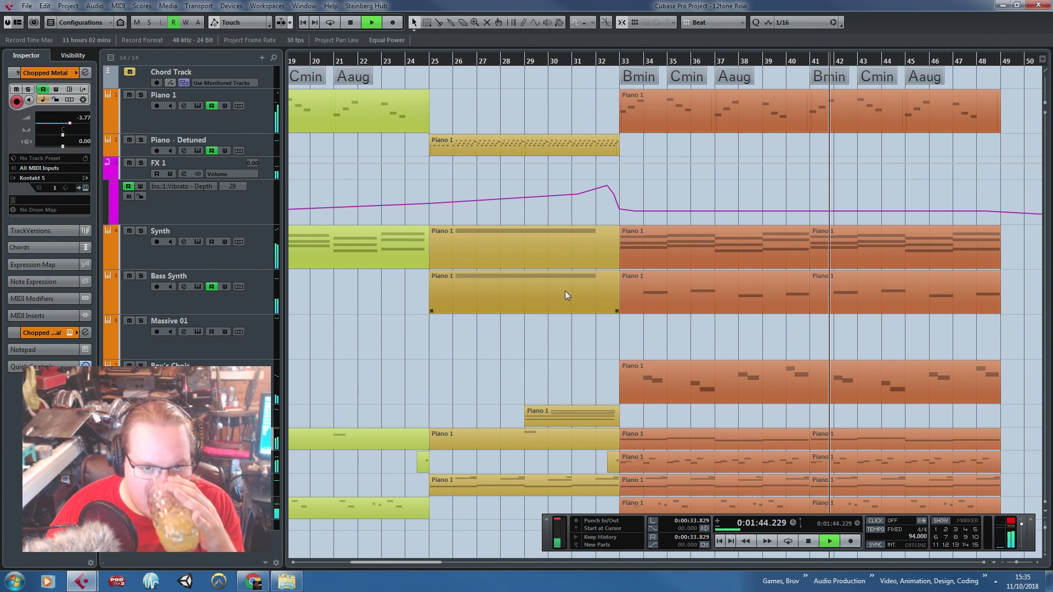
pyautogui.click(647, 332)
pyautogui.click(762, 366)
pyautogui.click(779, 348)
pyautogui.hotkey('alt', 'Tab')
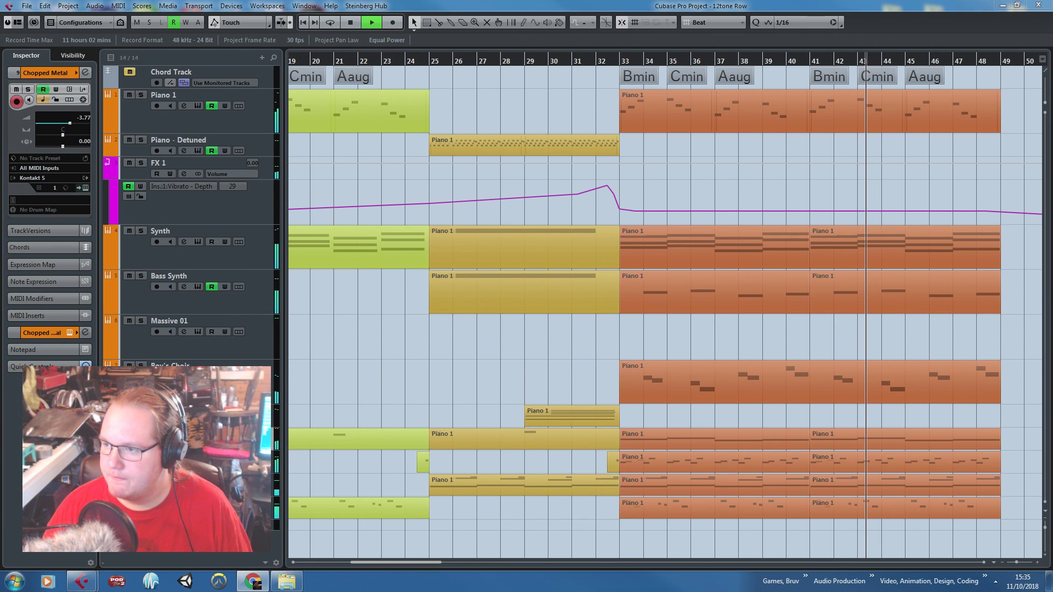
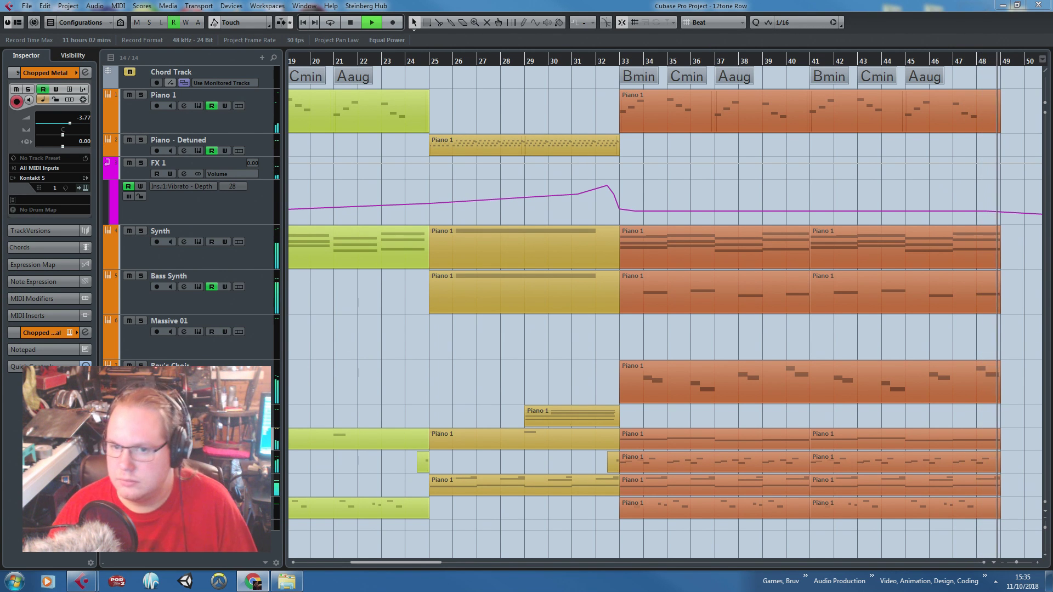
# Show the transport panel, stop playback after the bar 49 section ends, and review the gap up to bar 57
pyautogui.press('F2')
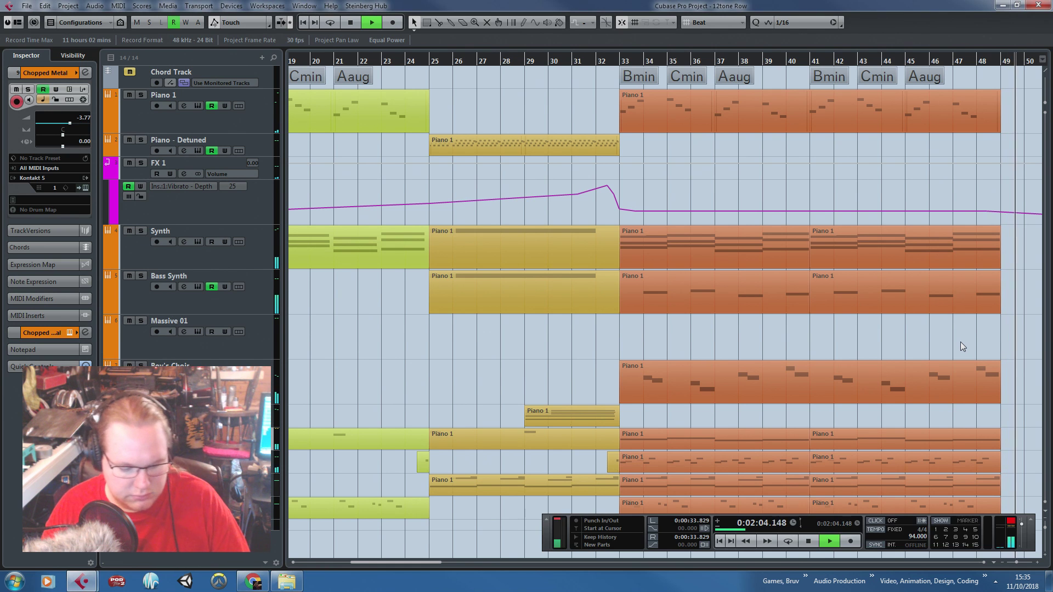
pyautogui.press('F2')
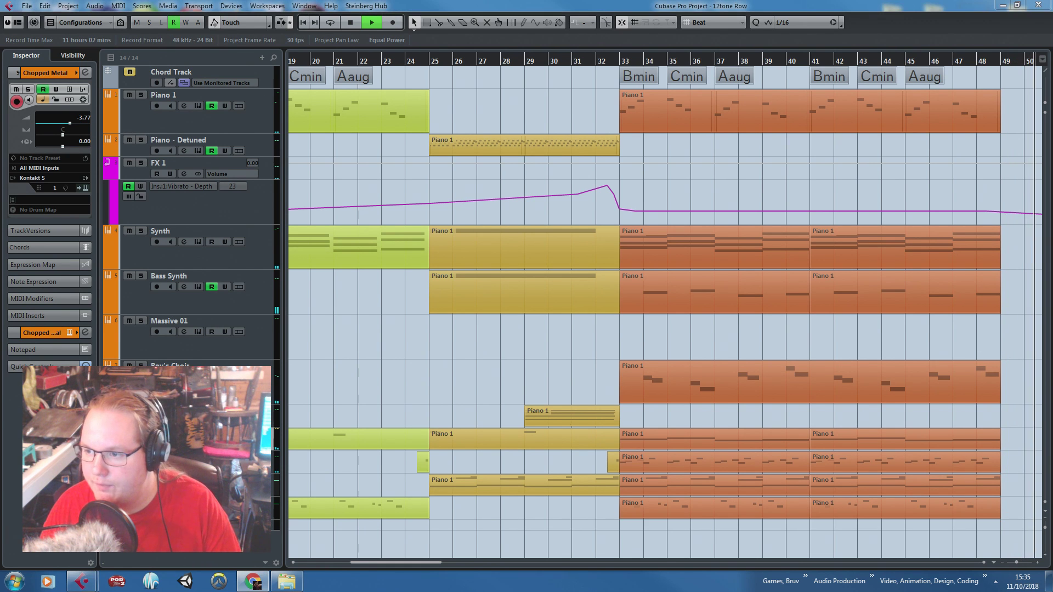
pyautogui.press('F2')
pyautogui.scroll(-3, 534, 334)
pyautogui.press('space')
pyautogui.scroll(1, 791, 365)
pyautogui.scroll(-2, 757, 351)
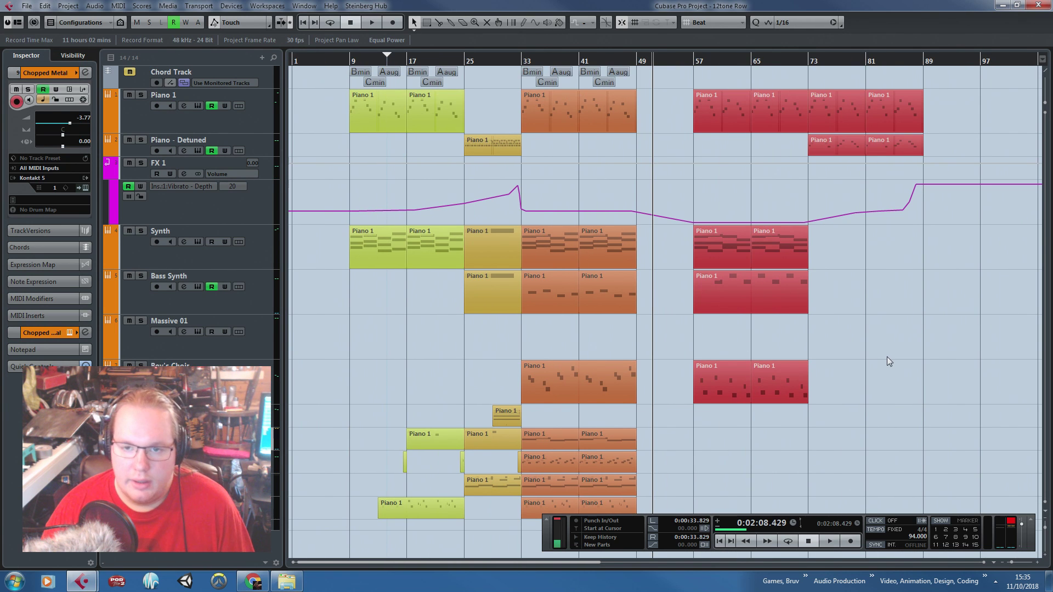
pyautogui.scroll(1, 886, 356)
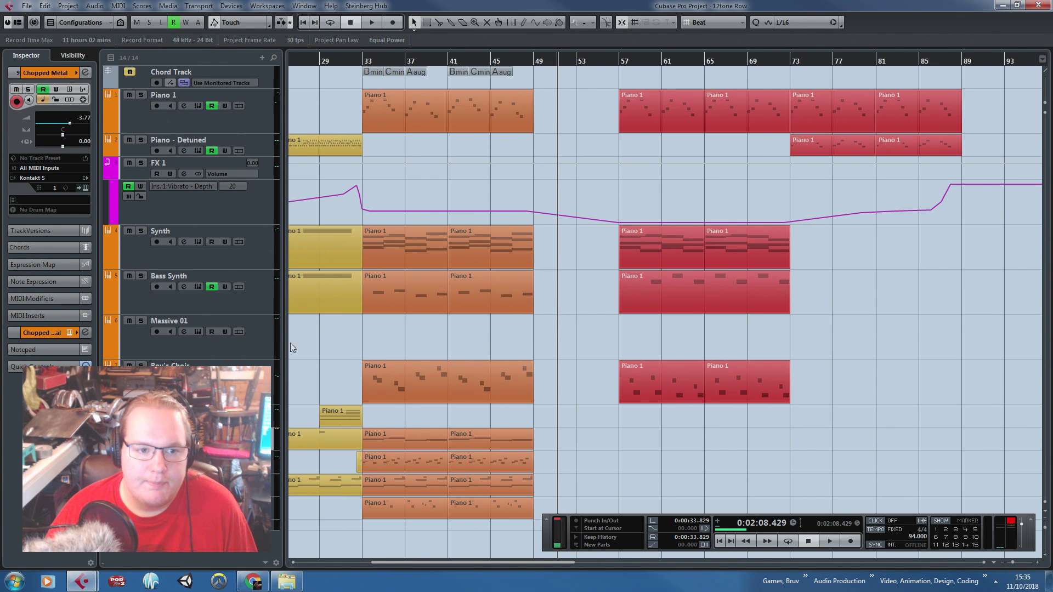
# Extend the Bass Synth part that ends at bar 49 to bar 53 and open it in the Key Editor
pyautogui.click(132, 301)
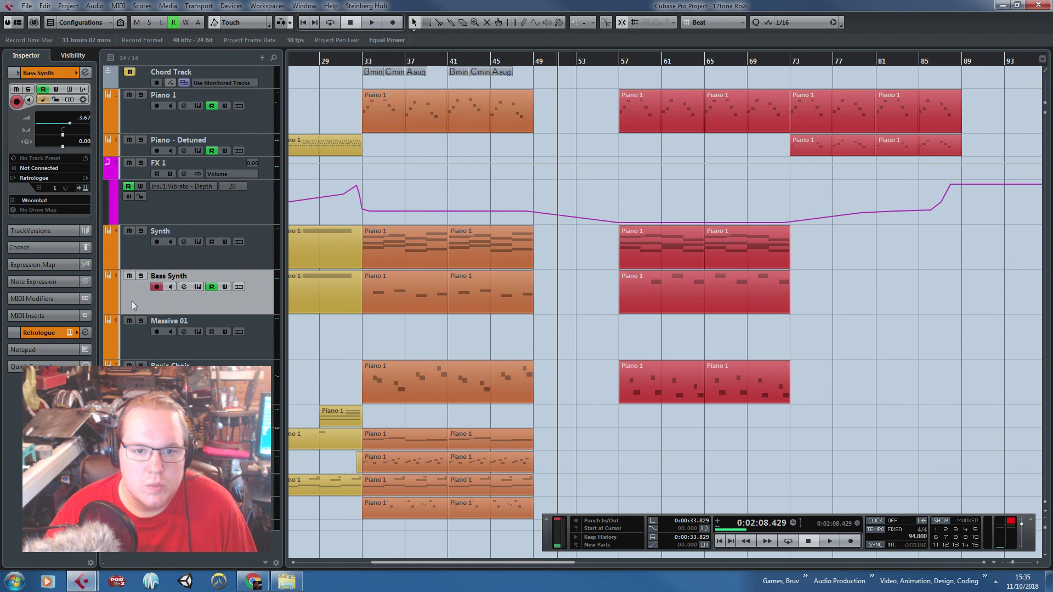
pyautogui.moveTo(532, 307); pyautogui.dragTo(572, 317)
pyautogui.doubleClick(549, 309)
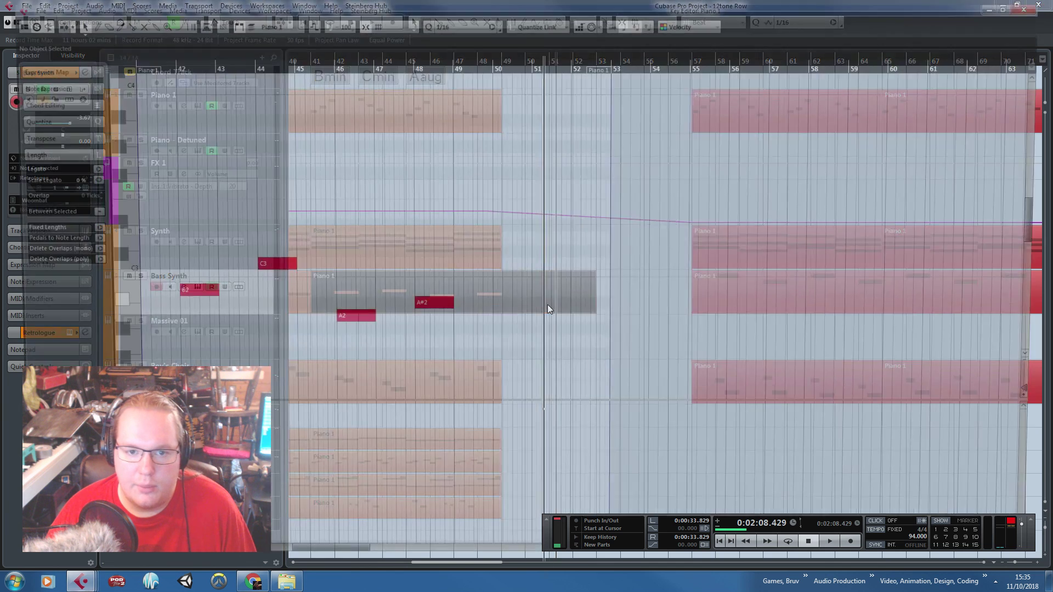
# Draw a sustained B2 note from bar 49 to bar 53 in the Bass Synth part
pyautogui.moveTo(461, 329); pyautogui.dragTo(425, 268)
pyautogui.hotkey('ctrl', 'd')
pyautogui.press('h')
pyautogui.moveTo(486, 306); pyautogui.dragTo(700, 320)
# Show pitchbend in an enlarged controller lane and extend the Bass Synth part to bar 54
pyautogui.click(109, 417)
pyautogui.click(108, 416)
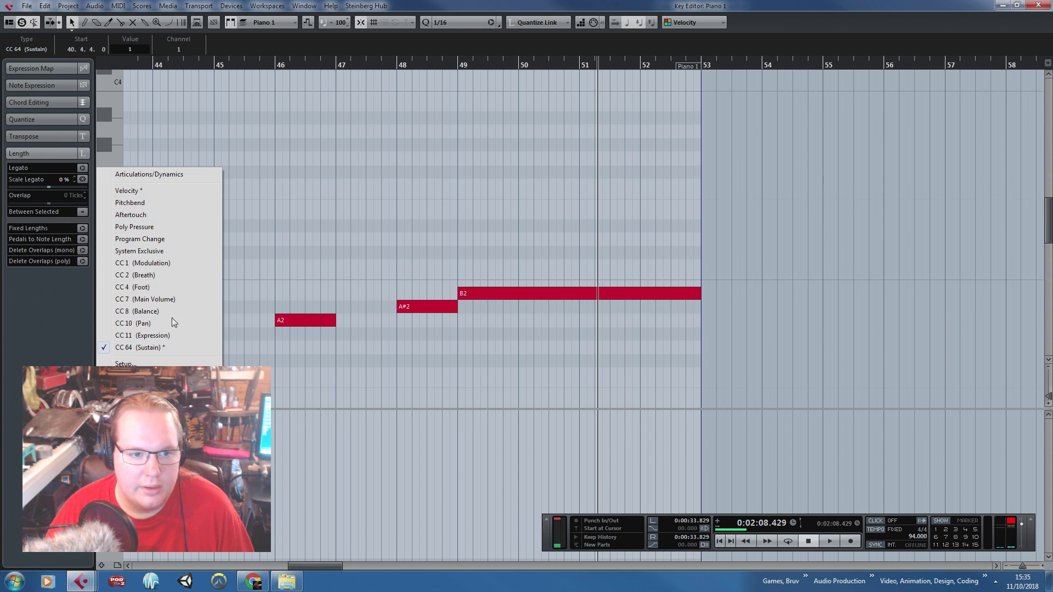
pyautogui.click(160, 202)
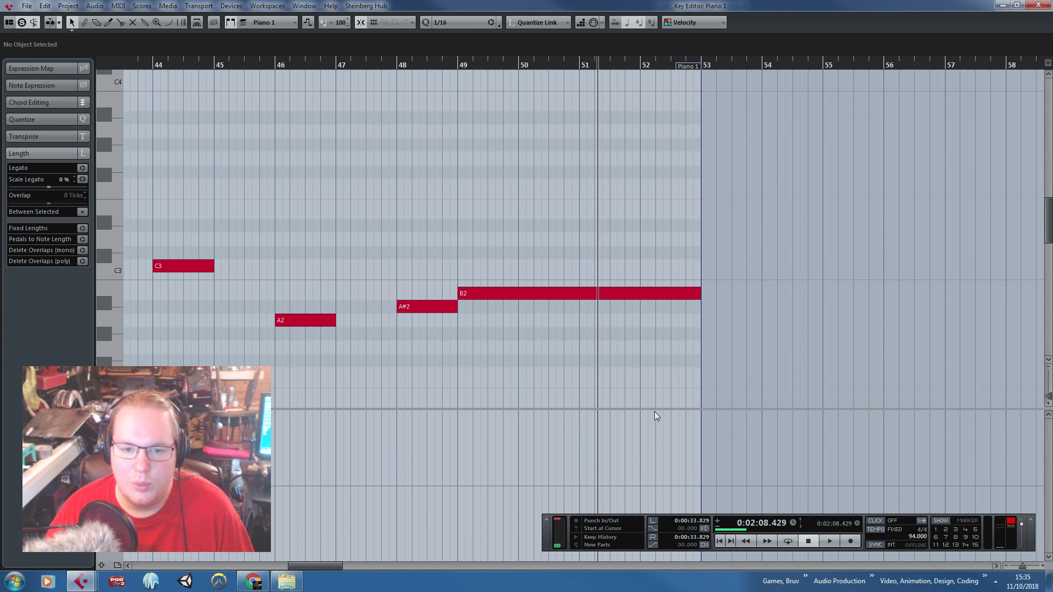
pyautogui.moveTo(657, 410); pyautogui.dragTo(632, 334)
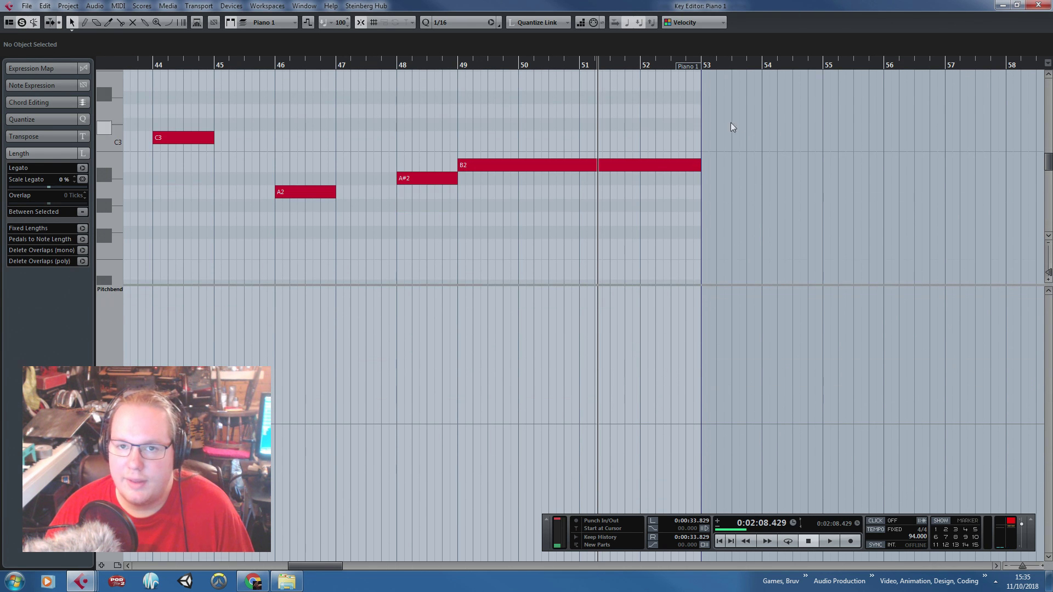
pyautogui.moveTo(694, 71); pyautogui.dragTo(761, 83)
pyautogui.scroll(3, 763, 137)
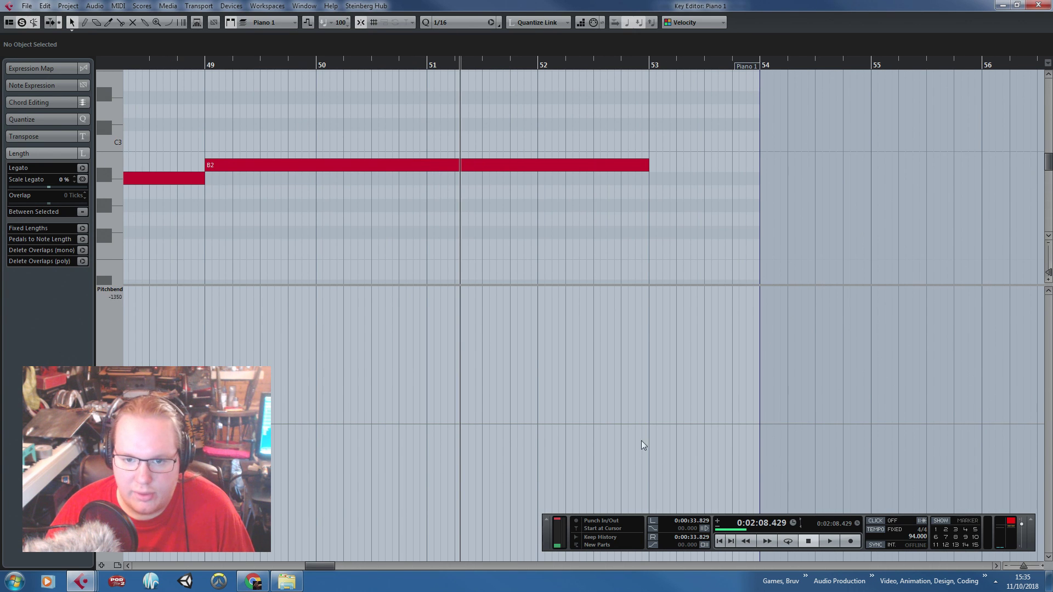
# Place a near-zero pitchbend point at bar 53 and enlarge the pitchbend lane further
pyautogui.click(171, 25)
pyautogui.click(188, 48)
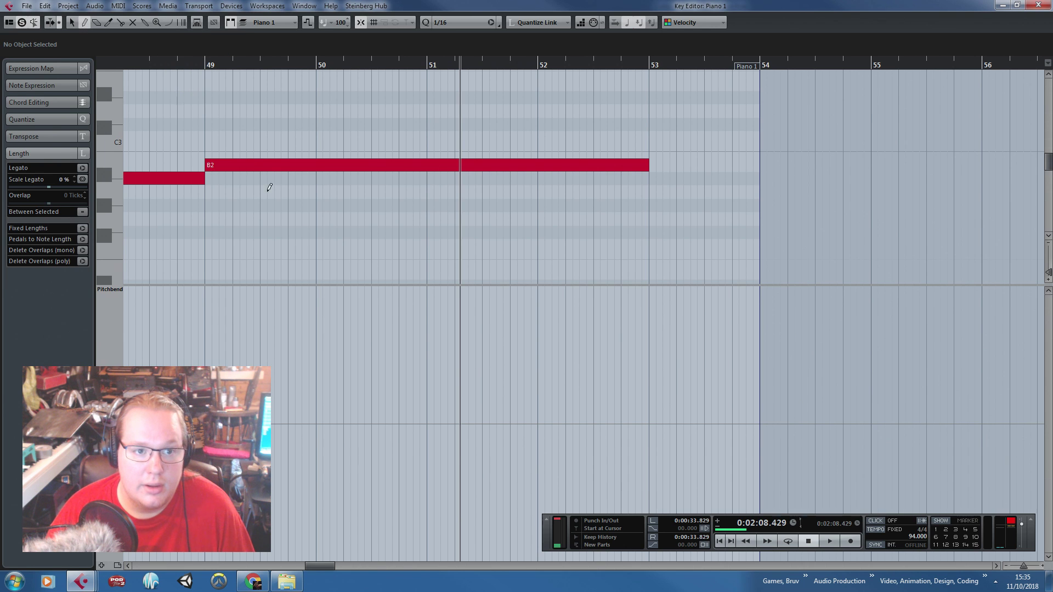
pyautogui.moveTo(642, 422); pyautogui.dragTo(649, 422)
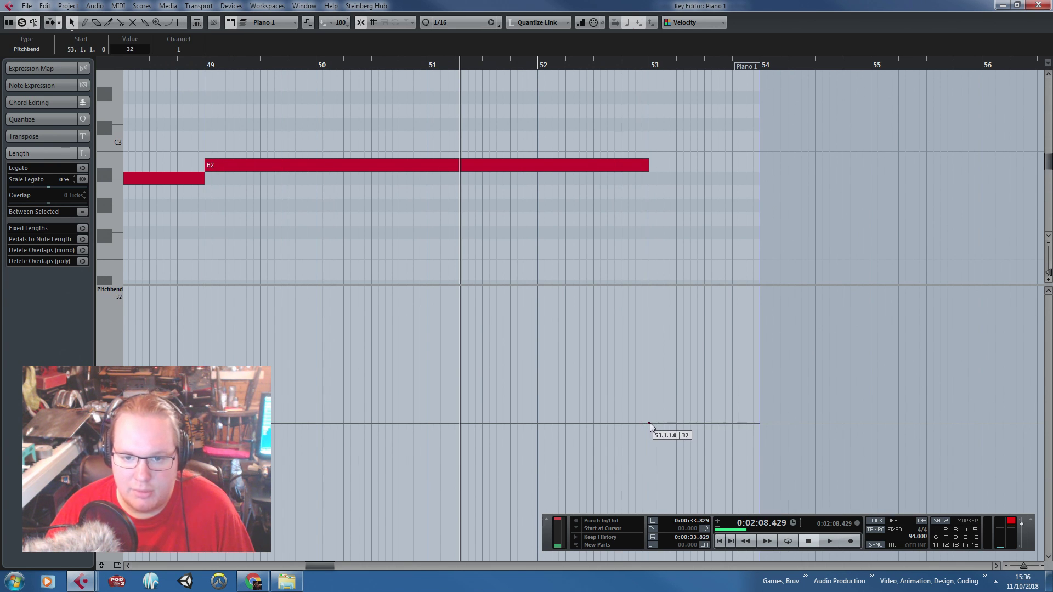
pyautogui.moveTo(655, 285); pyautogui.dragTo(631, 127)
pyautogui.moveTo(649, 343); pyautogui.dragTo(598, 345)
pyautogui.scroll(6, 658, 354)
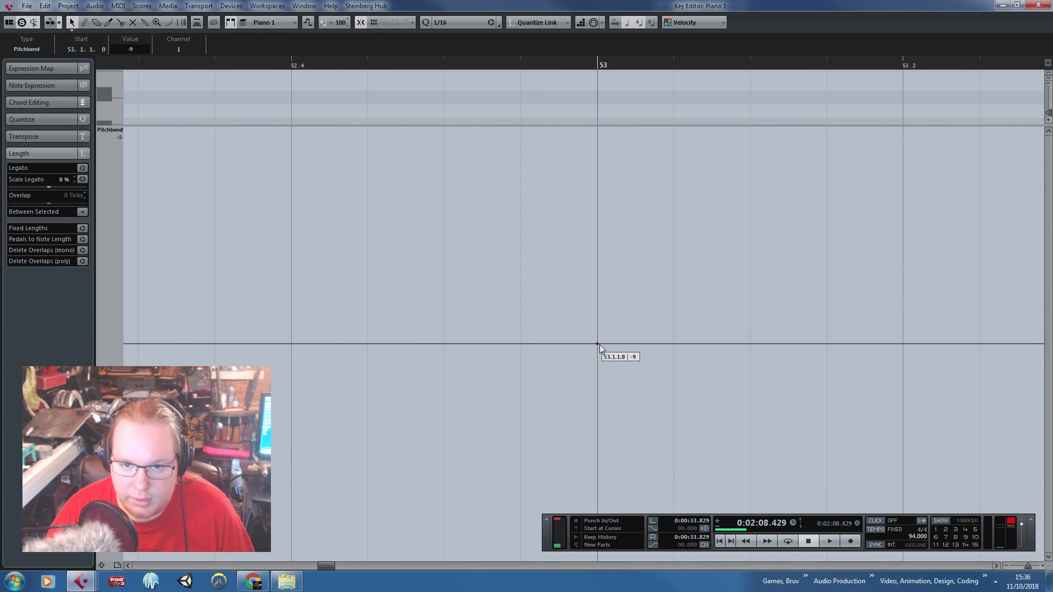
# Place a neutral pitchbend point at bar 49, where the B2 note starts
pyautogui.scroll(-7, 597, 358)
pyautogui.moveTo(531, 426); pyautogui.dragTo(280, 384)
pyautogui.scroll(6, 268, 351)
pyautogui.moveTo(464, 344); pyautogui.dragTo(463, 343)
pyautogui.click(465, 333)
pyautogui.scroll(-5, 440, 353)
pyautogui.scroll(2, 469, 124)
pyautogui.click(449, 111)
pyautogui.click(497, 115)
pyautogui.scroll(3, 491, 116)
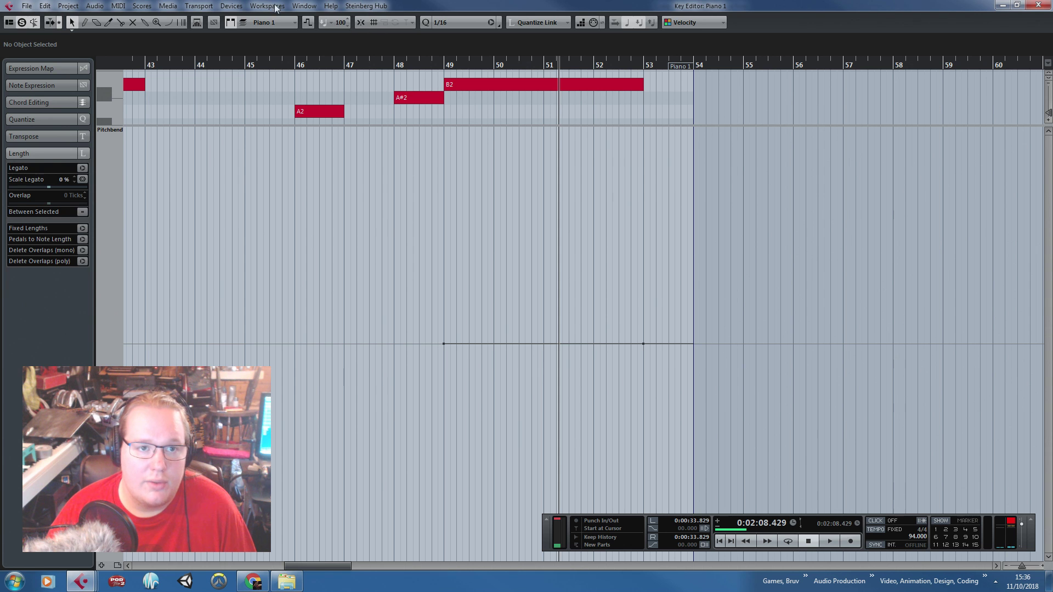
# Draw a downward parabola pitchbend curve from bar 49 to bar 53 with the steep part first
pyautogui.click(169, 23)
pyautogui.click(201, 51)
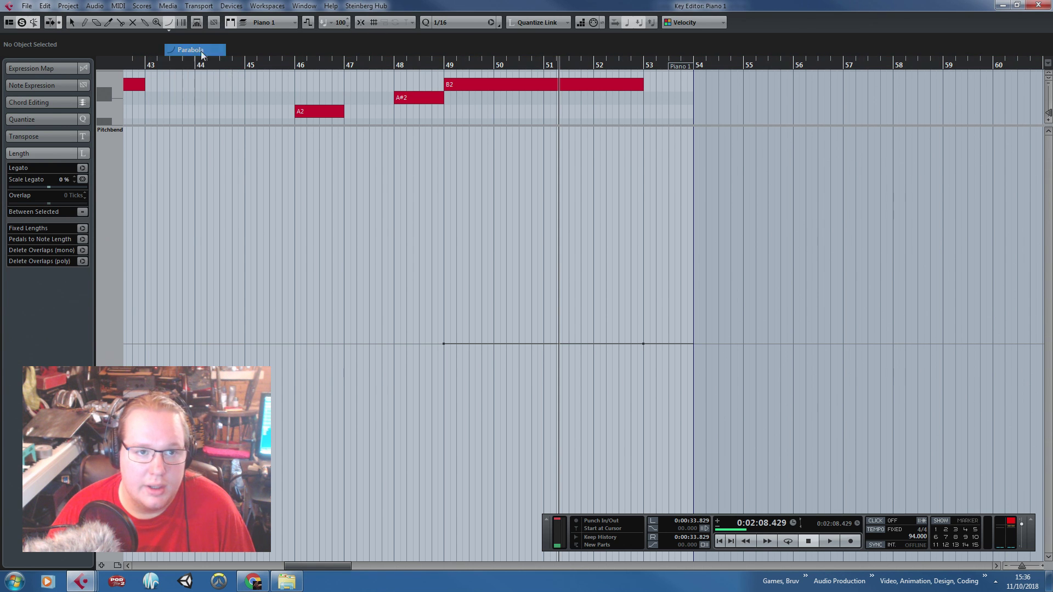
pyautogui.scroll(5, 465, 353)
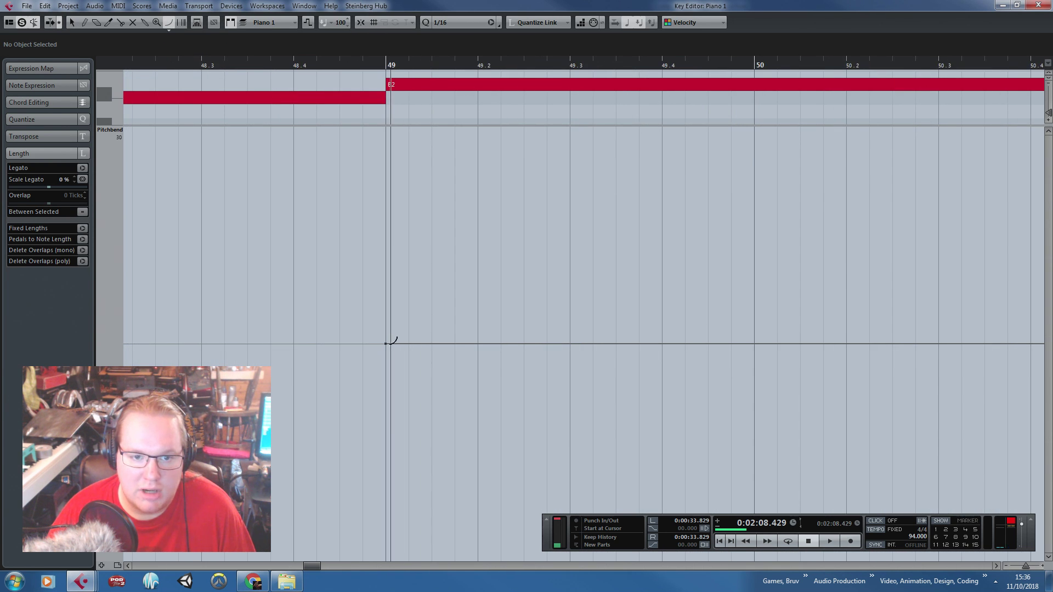
pyautogui.moveTo(386, 344); pyautogui.dragTo(613, 507)
pyautogui.scroll(-4, 581, 453)
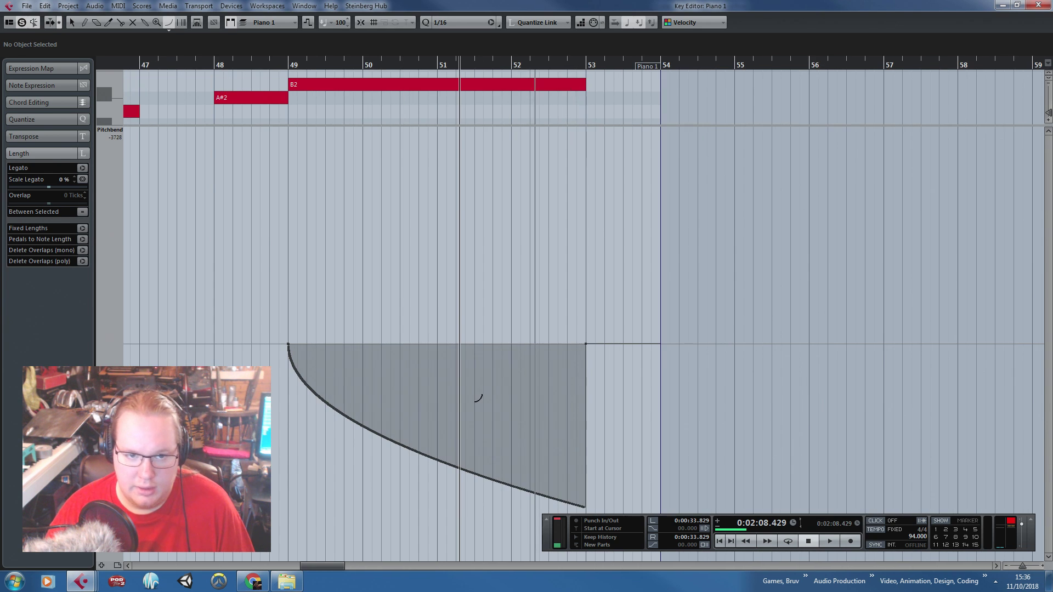
# Play the B2 note from about bar 49 to hear the pitchbend curve, and stop during bar 51
pyautogui.press('1')
pyautogui.scroll(-4, 293, 69)
pyautogui.click(292, 66)
pyautogui.press('space')
pyautogui.scroll(5, 311, 248)
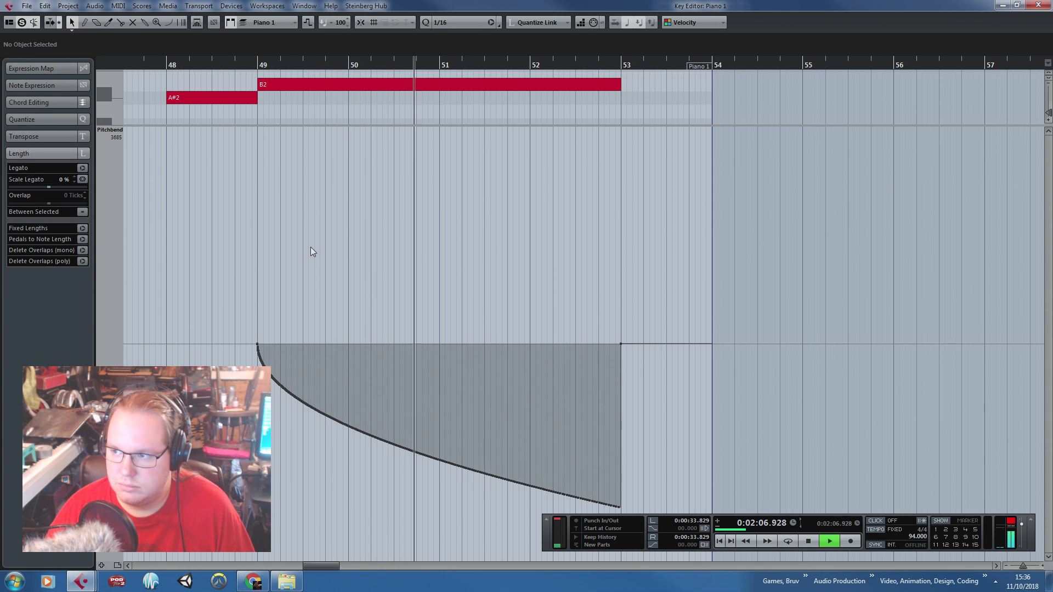
pyautogui.press('space')
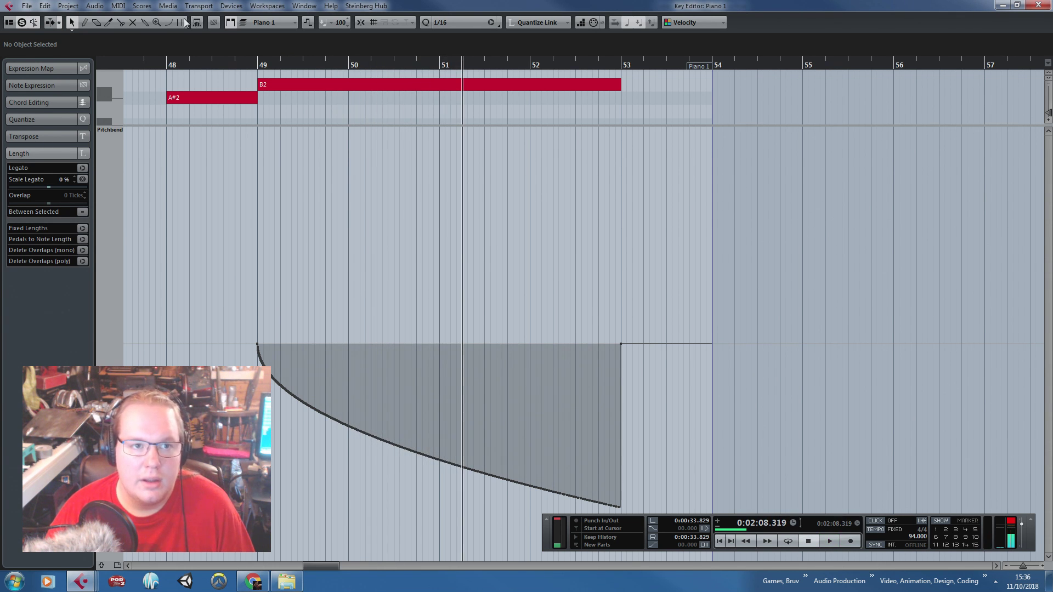
# Try a deeper parabola that starts gently and falls from bar 49 to bar 53, and undo the drawn pitchbend curves
pyautogui.click(169, 23)
pyautogui.click(192, 47)
pyautogui.moveTo(258, 344); pyautogui.dragTo(621, 573)
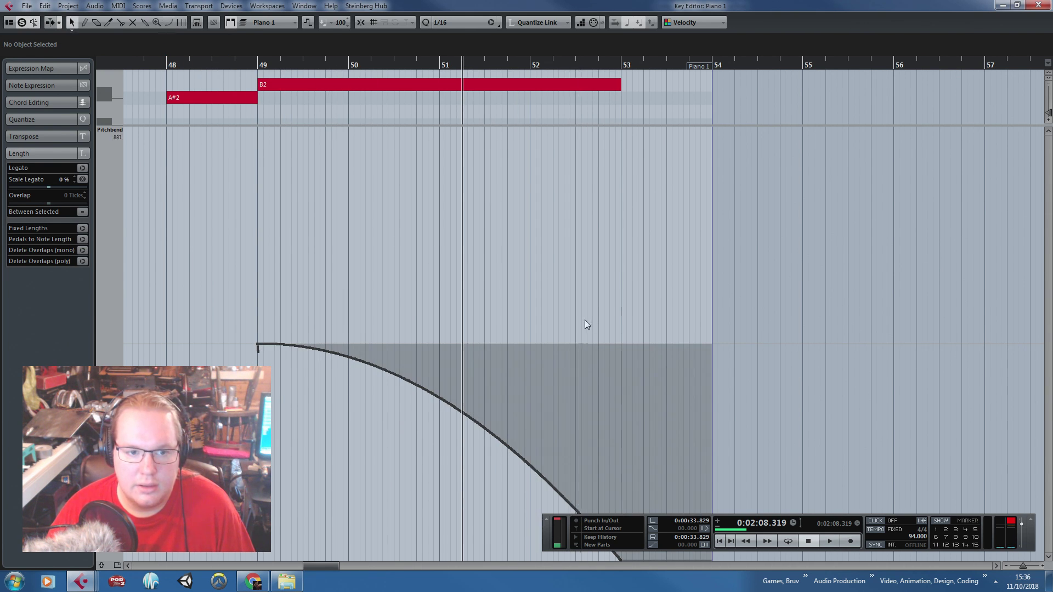
pyautogui.hotkey('ctrl', 'z')
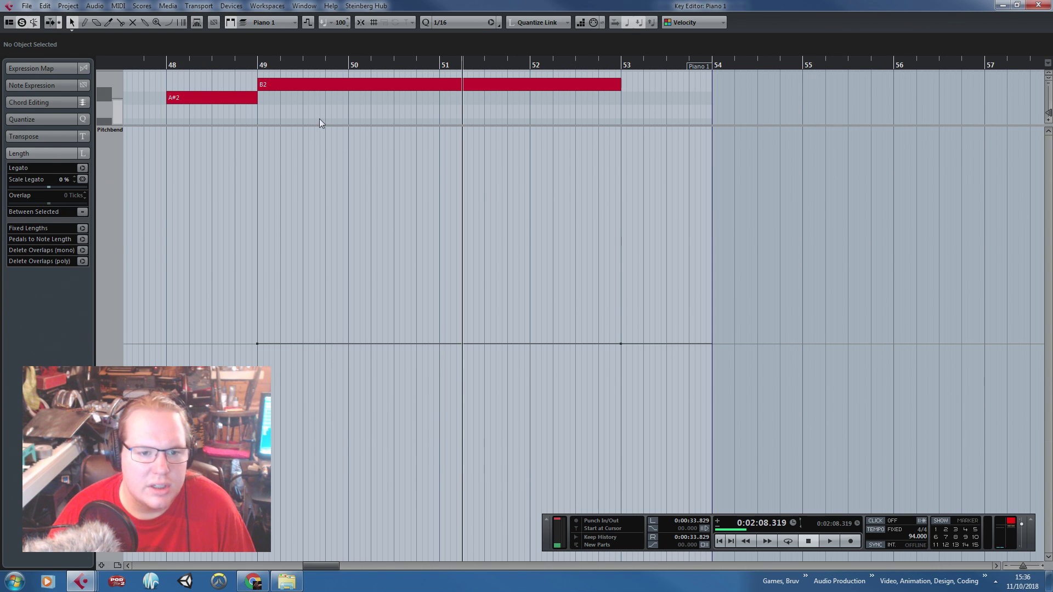
# Move the transport panel aside and replace the bar 53 pitchbend point with a zero-value point at 53.2.2.104
pyautogui.moveTo(567, 547); pyautogui.dragTo(782, 516)
pyautogui.scroll(4, 641, 345)
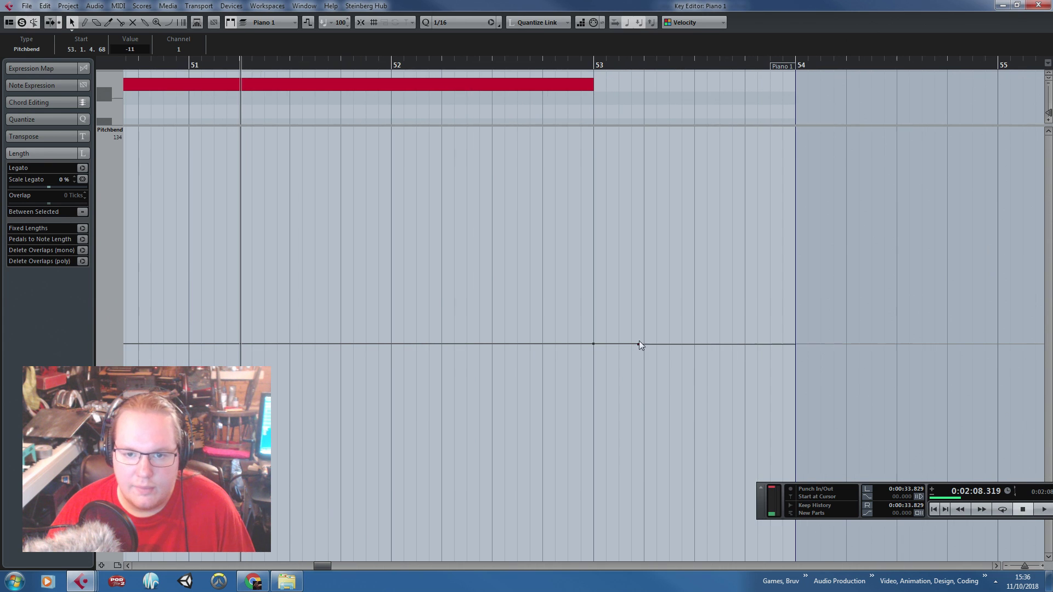
pyautogui.click(651, 346)
pyautogui.click(666, 344)
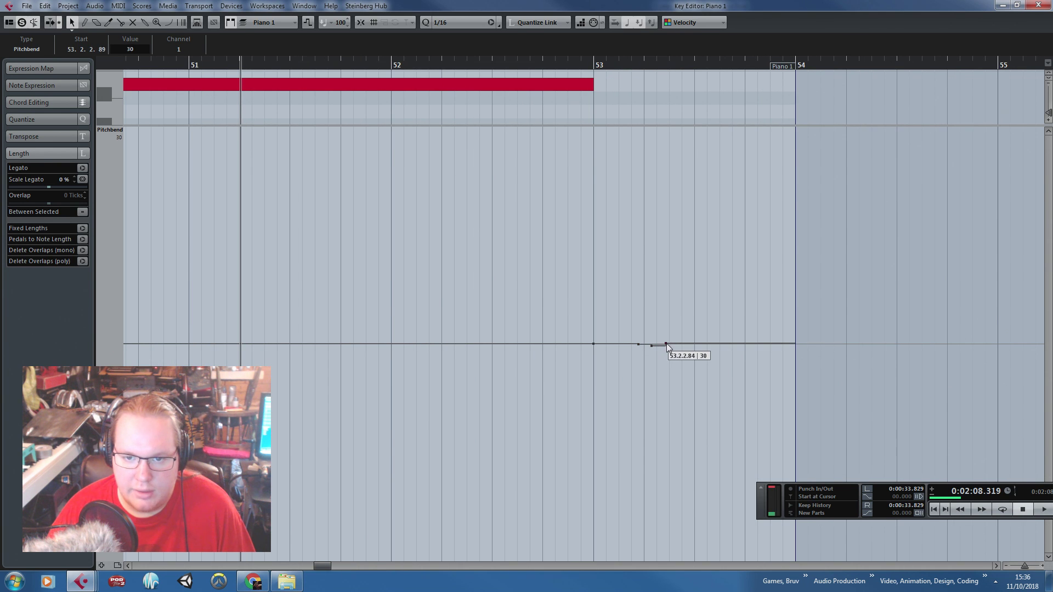
pyautogui.moveTo(655, 357); pyautogui.dragTo(571, 314)
pyautogui.press('Delete')
pyautogui.scroll(-3, 519, 316)
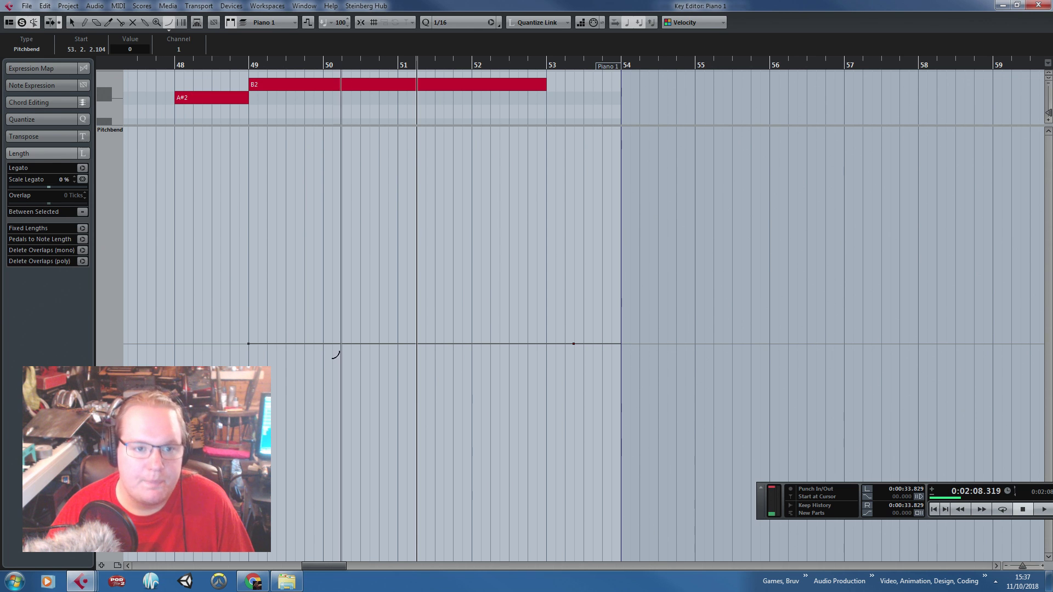
# Draw a gently starting parabola pitchbend from bar 49 down to the lowest value at bar 53, and play it
pyautogui.moveTo(256, 344)
pyautogui.mouseDown()
pyautogui.moveTo(488, 442)
pyautogui.moveTo(551, 558)
pyautogui.mouseUp()
pyautogui.press('1')
pyautogui.click(388, 191)
pyautogui.click(235, 64)
pyautogui.press('space')
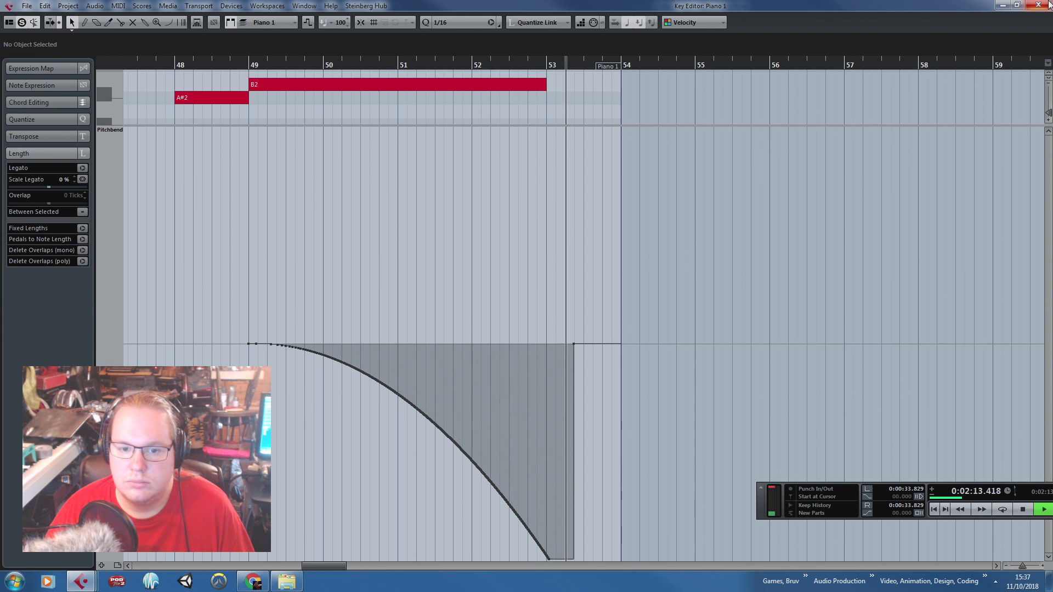
# Shorten the B2 note to end at 52.3.1.0 and play the passage again from just before bar 49
pyautogui.moveTo(545, 85); pyautogui.dragTo(506, 90)
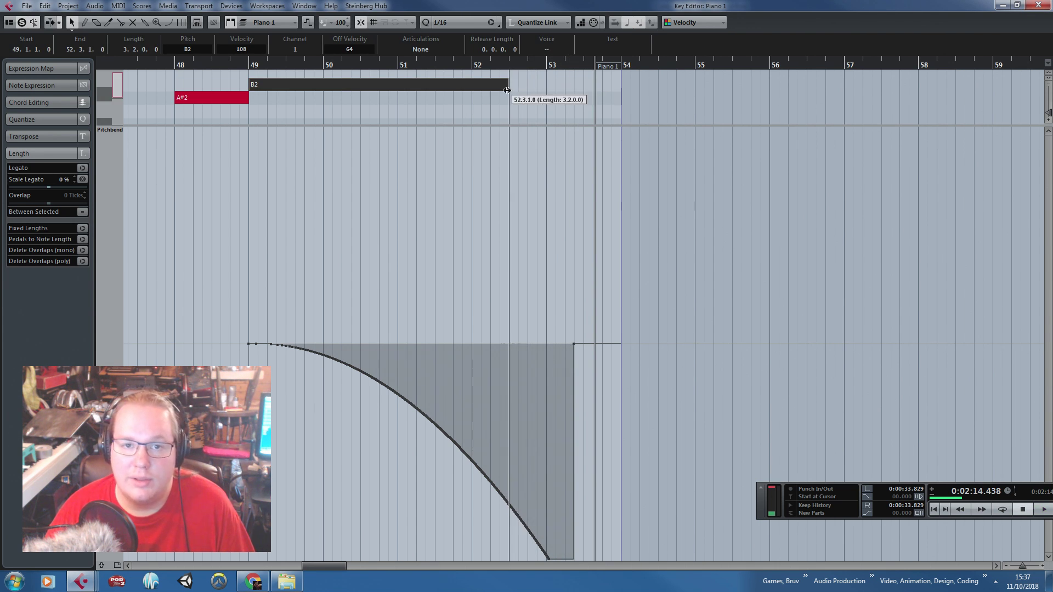
pyautogui.moveTo(252, 65); pyautogui.dragTo(244, 65)
pyautogui.press('space')
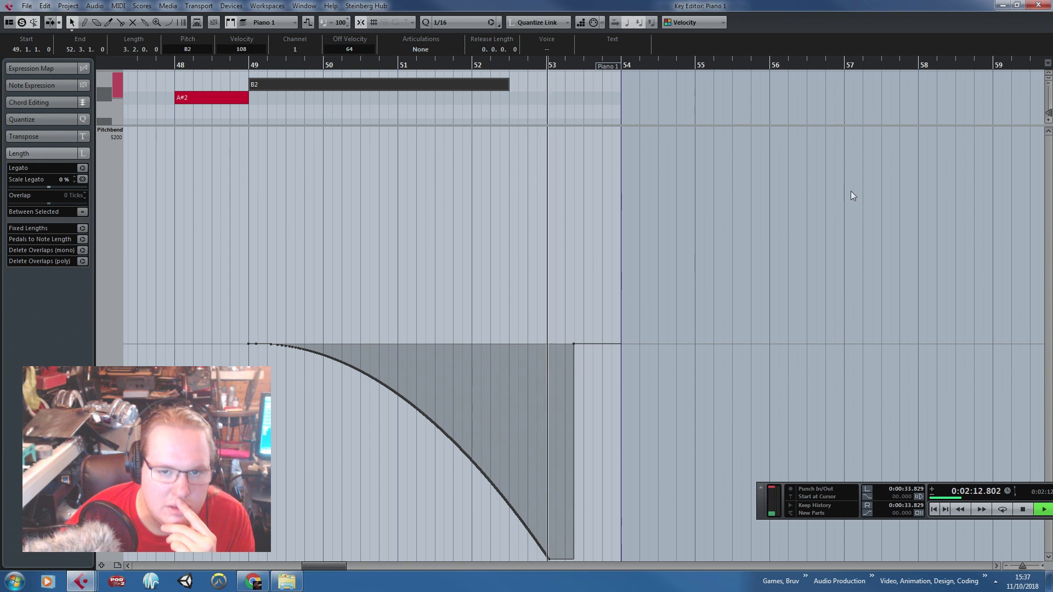
# Close the Key Editor, play the full arrangement from about bar 48, and stop playback
pyautogui.click(1038, 5)
pyautogui.click(597, 251)
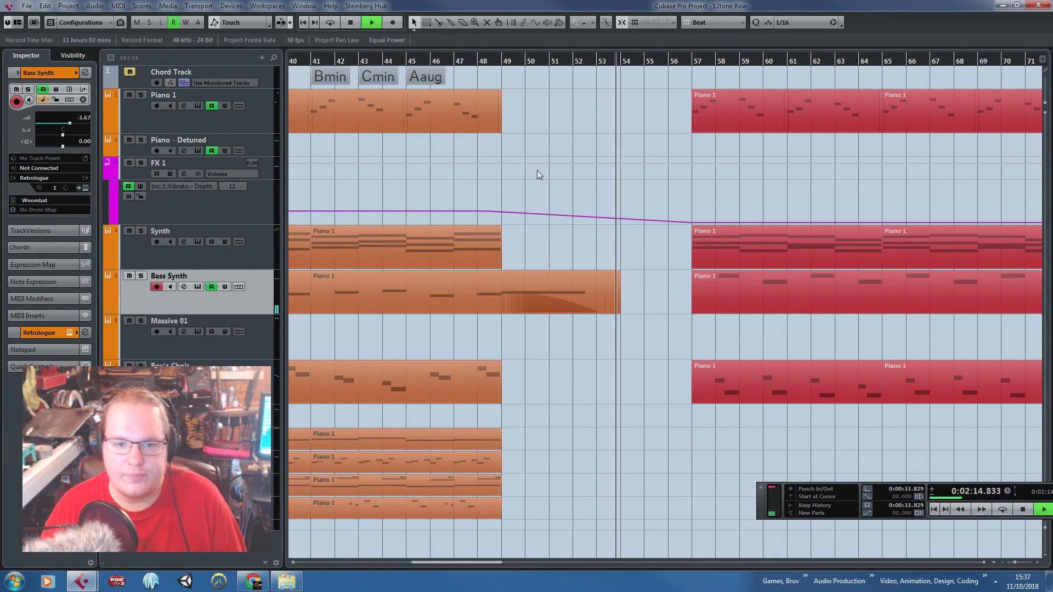
pyautogui.click(477, 61)
pyautogui.press('space')
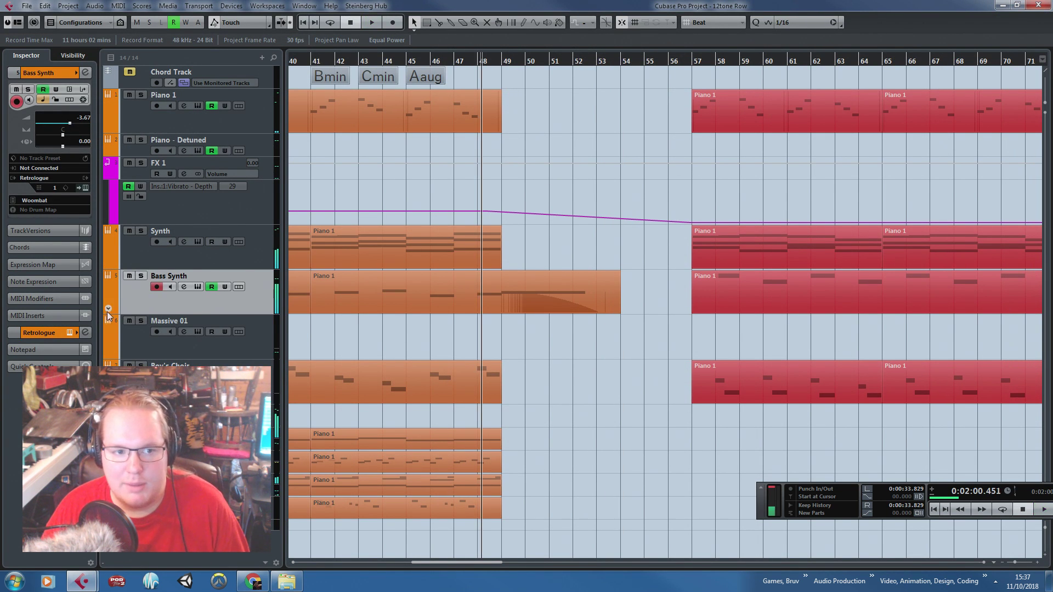
# Show the Bass Synth volume automation, lower it gradually from bar 49 through bar 56 with a return at bar 57, and play the passage
pyautogui.click(108, 311)
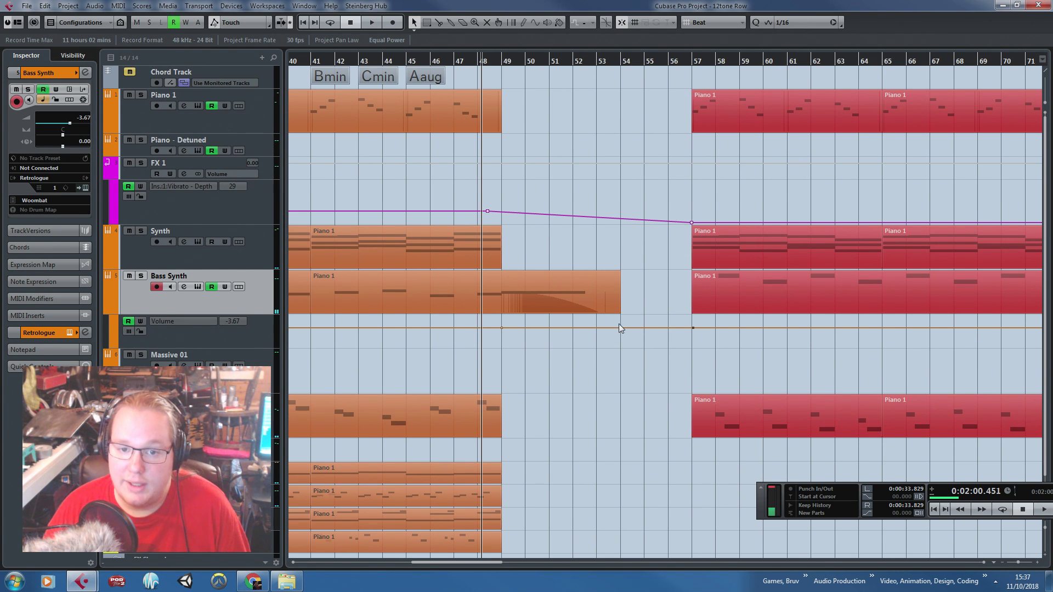
pyautogui.moveTo(607, 332); pyautogui.dragTo(673, 337)
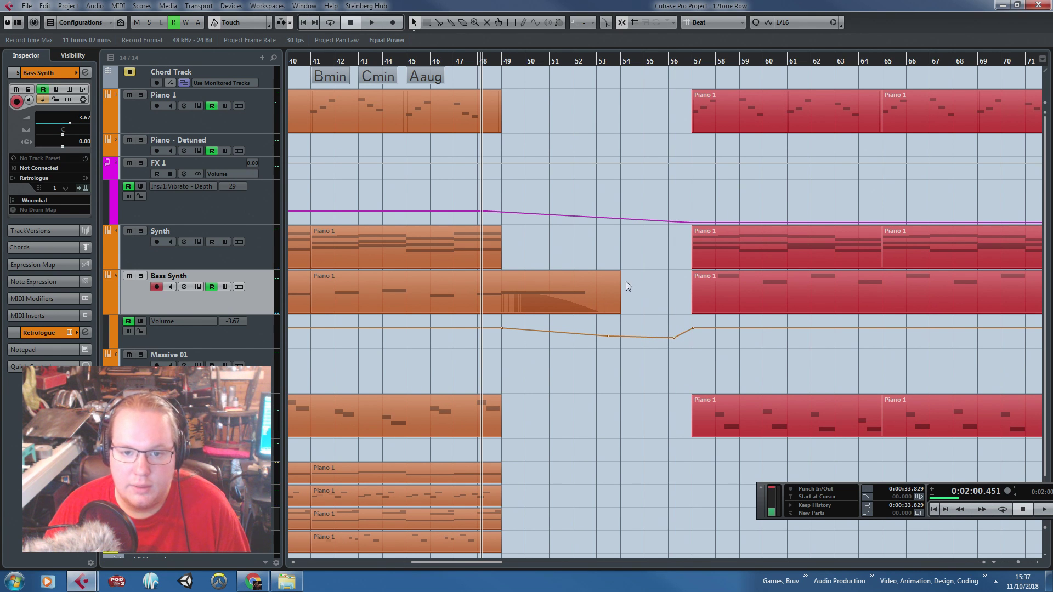
pyautogui.press('h')
pyautogui.press('h')
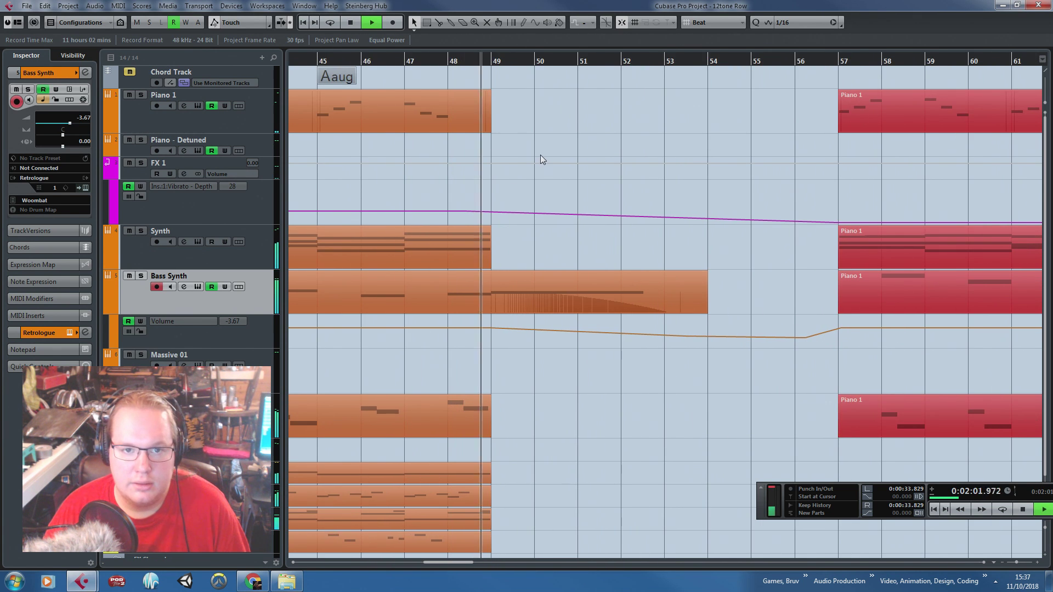
pyautogui.press('g')
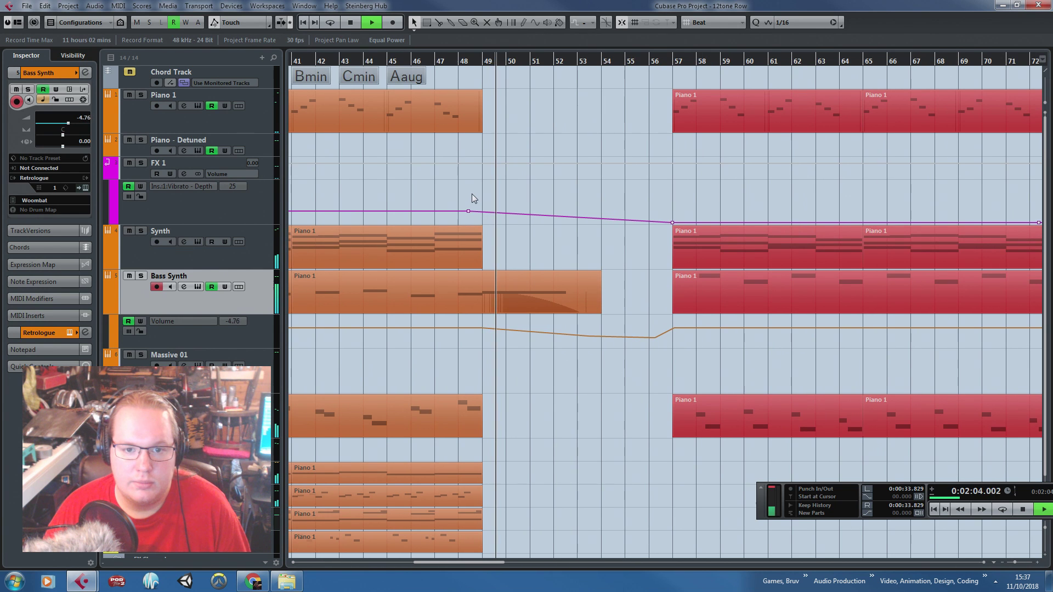
pyautogui.scroll(-1, 498, 387)
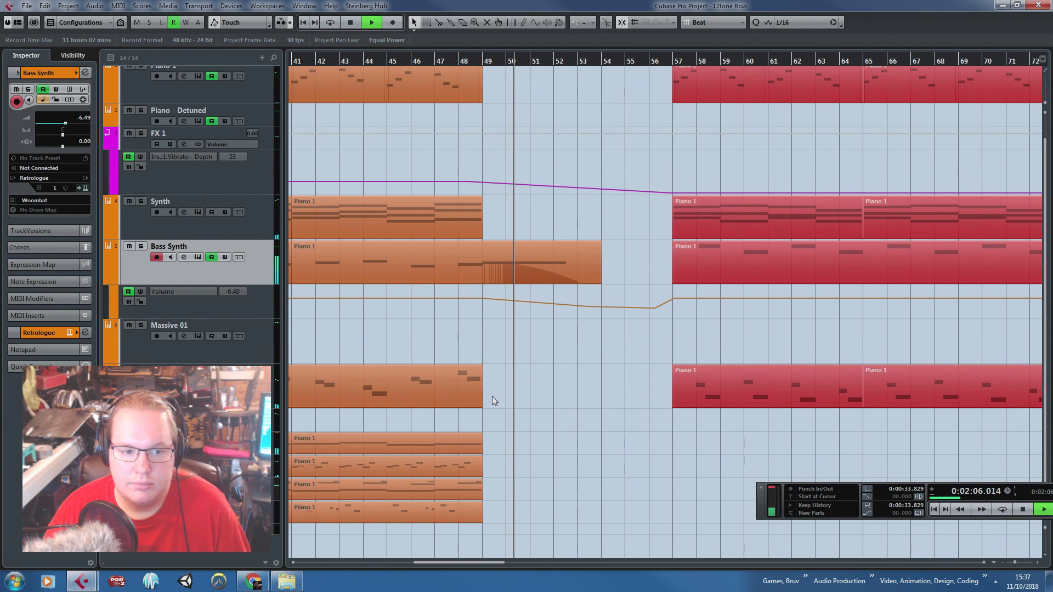
# Stop playback, split the Bass Synth part at bar 49, and colour the section with the falling note teal green
pyautogui.scroll(1, 492, 396)
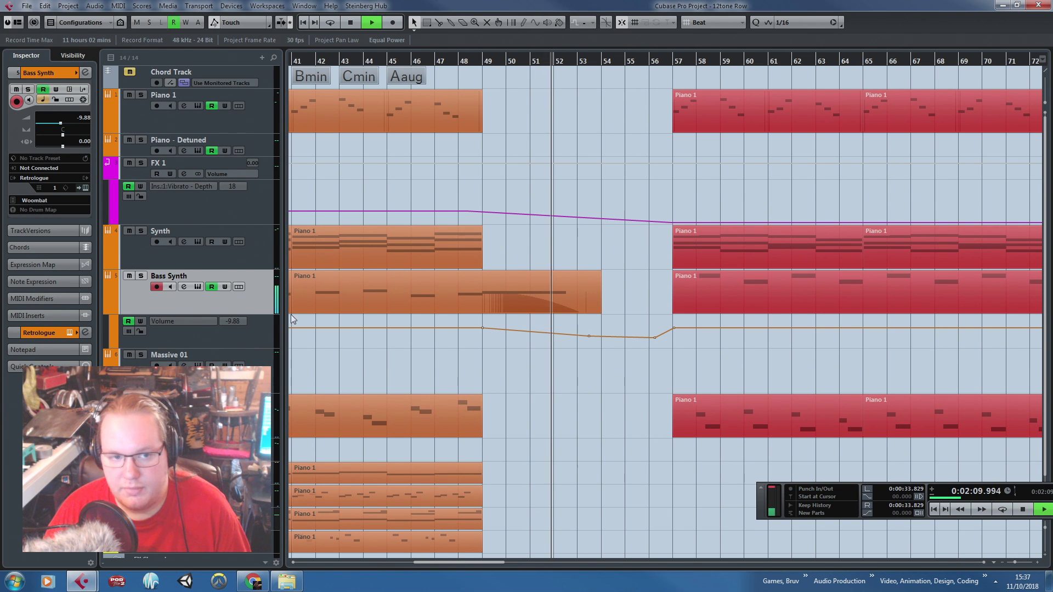
pyautogui.press('space')
pyautogui.click(144, 337)
pyautogui.scroll(-4, 482, 373)
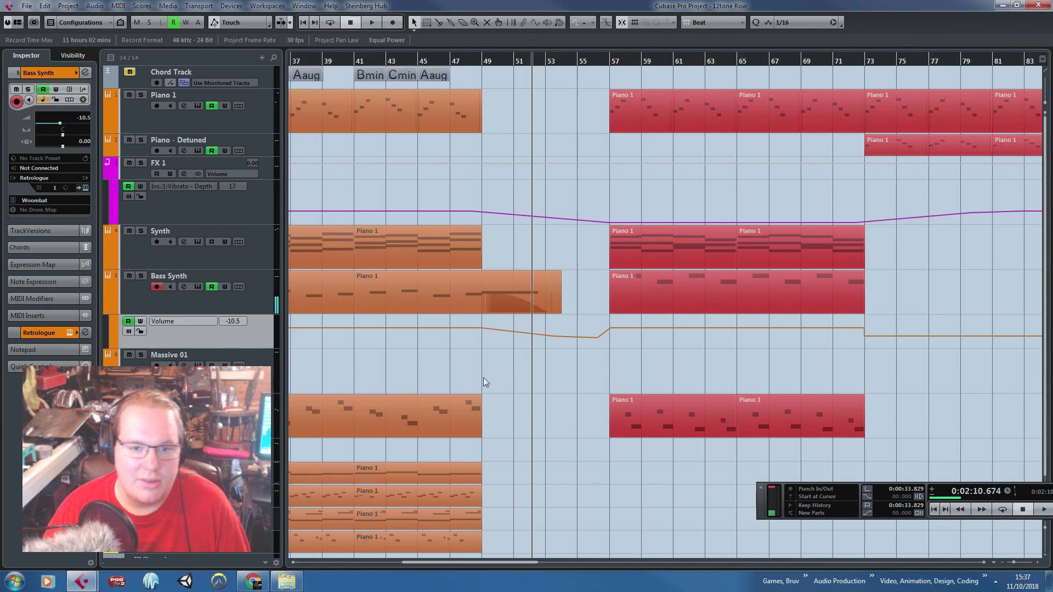
pyautogui.scroll(4, 477, 308)
pyautogui.click(460, 280)
pyautogui.press('3')
pyautogui.click(495, 298)
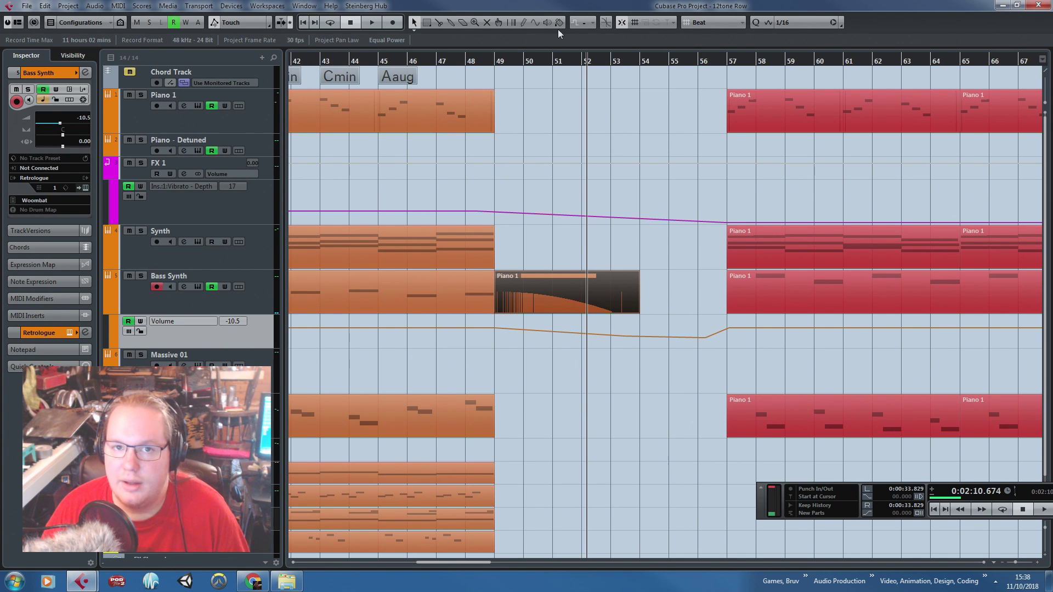
pyautogui.click(560, 25)
pyautogui.click(578, 133)
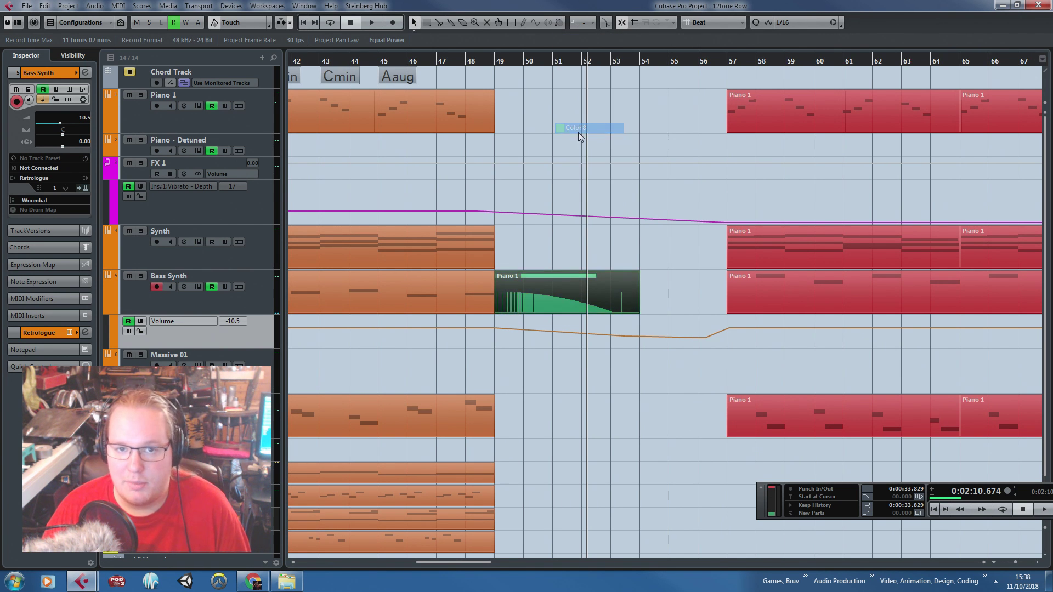
# Select the parts of all tracks between bars 25 and 33 and colour them with the bright green Color 6
pyautogui.scroll(-3, 486, 258)
pyautogui.scroll(-3, 485, 258)
pyautogui.scroll(3, 351, 215)
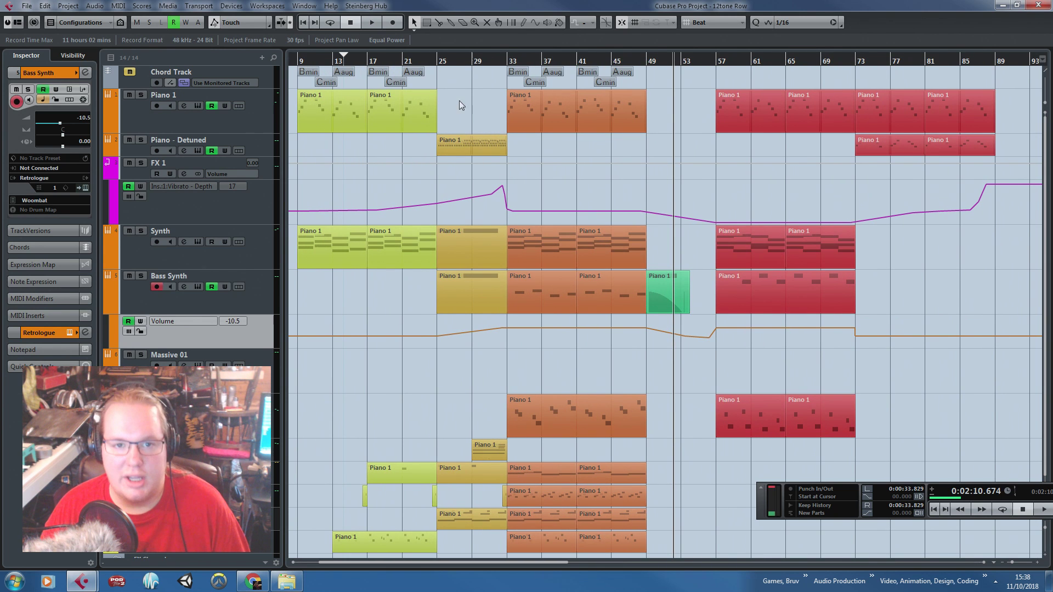
pyautogui.moveTo(450, 97); pyautogui.dragTo(504, 544)
pyautogui.click(559, 23)
pyautogui.click(589, 112)
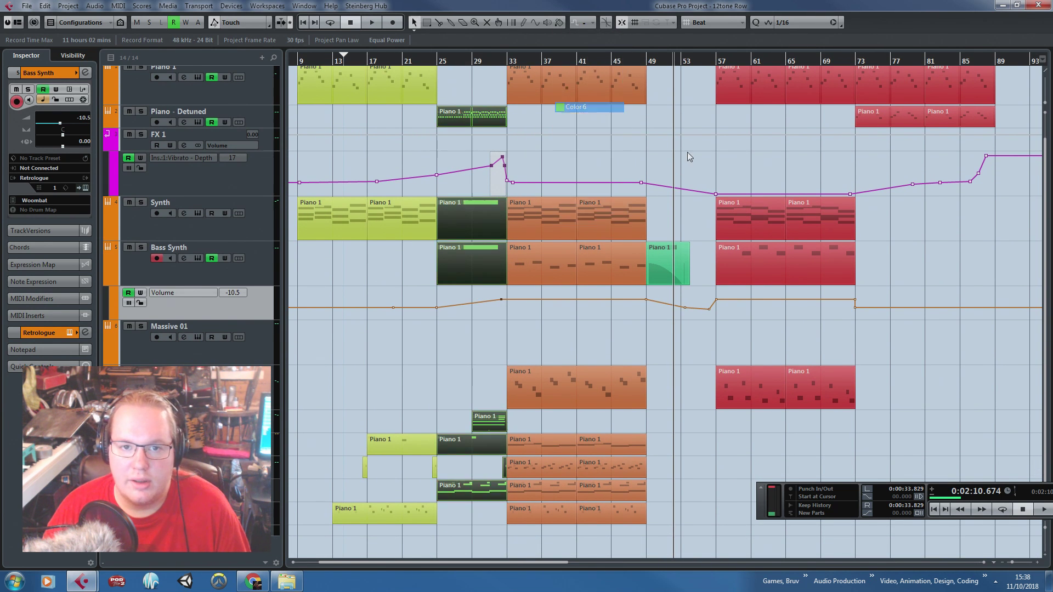
pyautogui.scroll(1, 709, 228)
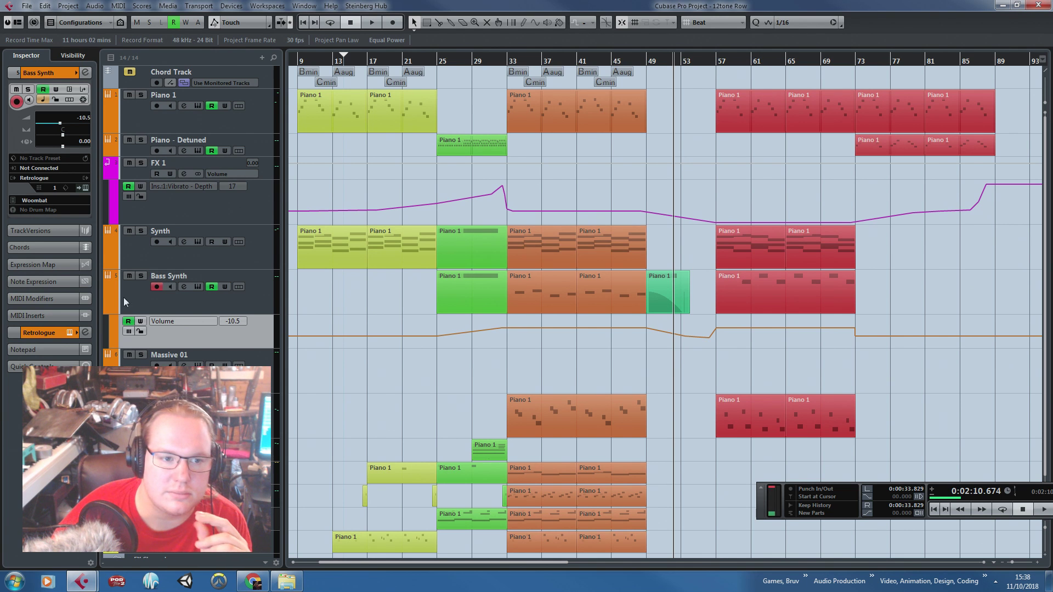
# Hide the Bass Synth volume automation lane and place the playback cursor at about bar 56
pyautogui.click(109, 308)
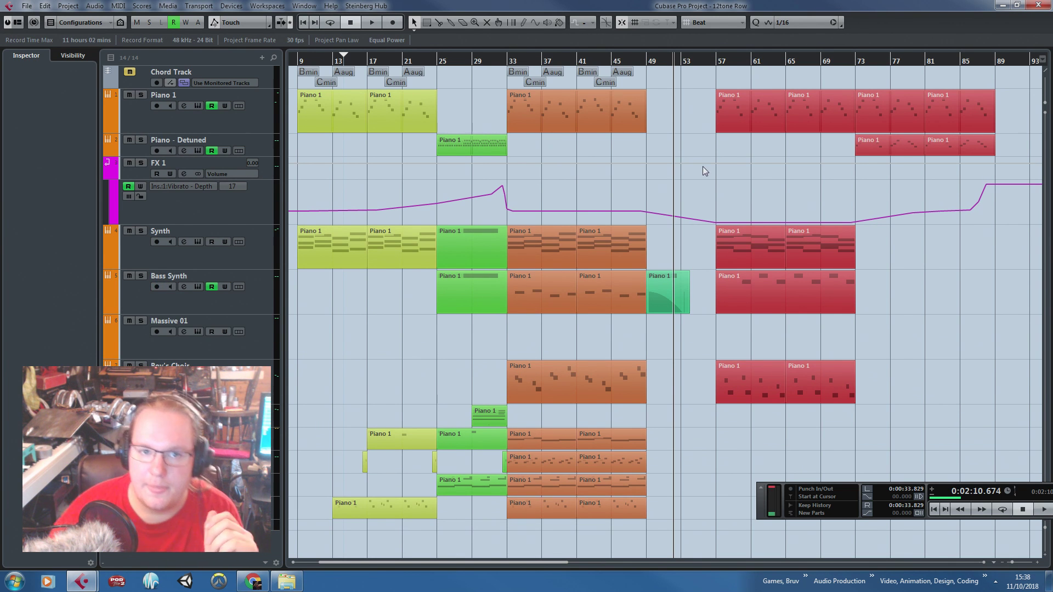
pyautogui.scroll(4, 670, 174)
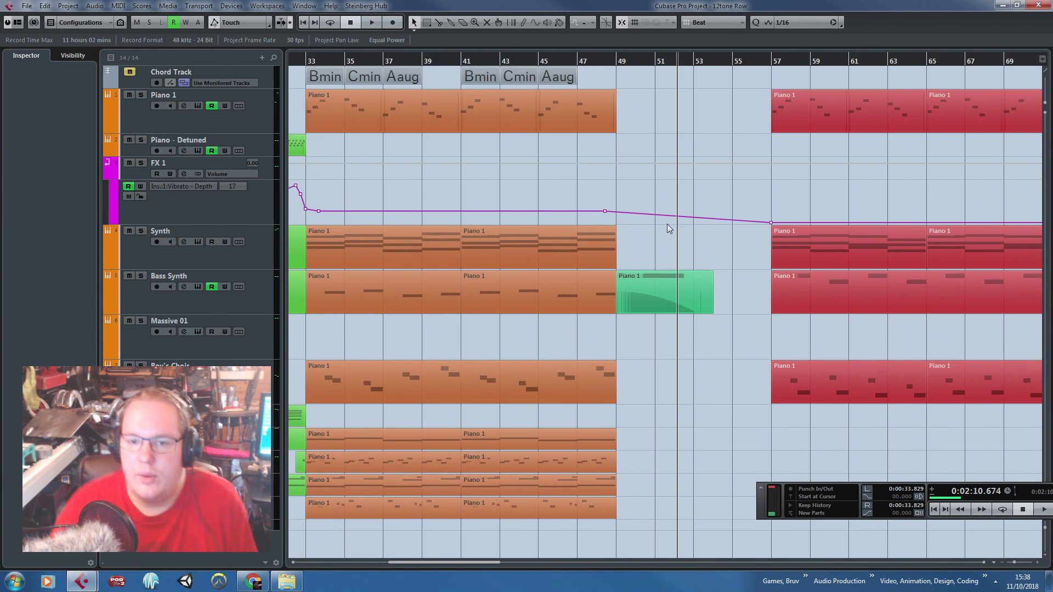
pyautogui.scroll(-1, 666, 224)
pyautogui.scroll(-2, 668, 228)
pyautogui.moveTo(711, 61); pyautogui.dragTo(716, 94)
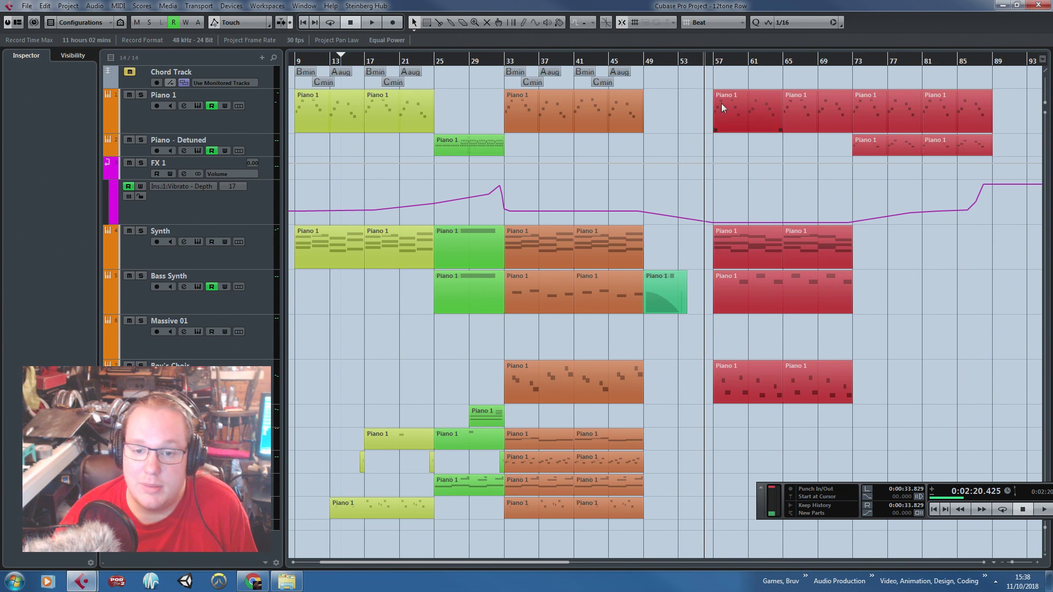
pyautogui.scroll(1, 669, 479)
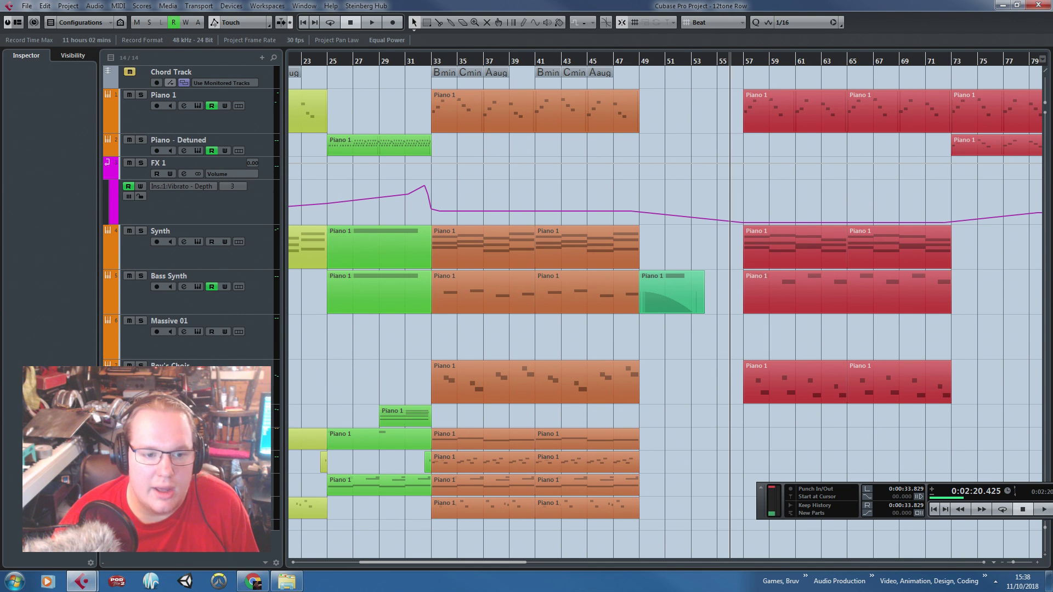
# Add one instrument track using the Kontakt 5 instrument
pyautogui.rightClick(141, 306)
pyautogui.click(222, 326)
pyautogui.click(519, 307)
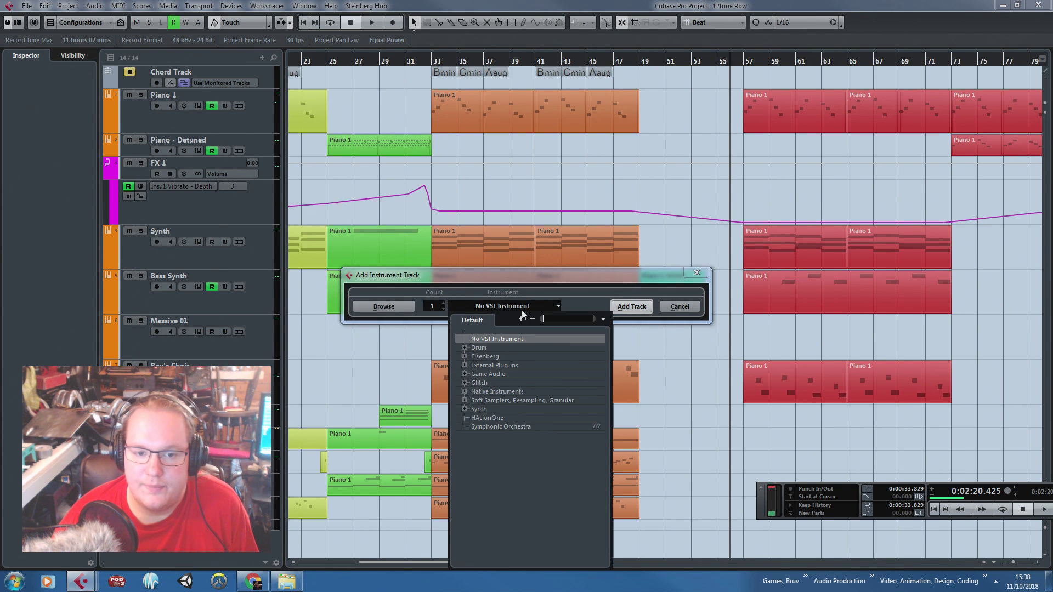
pyautogui.click(464, 392)
pyautogui.click(497, 444)
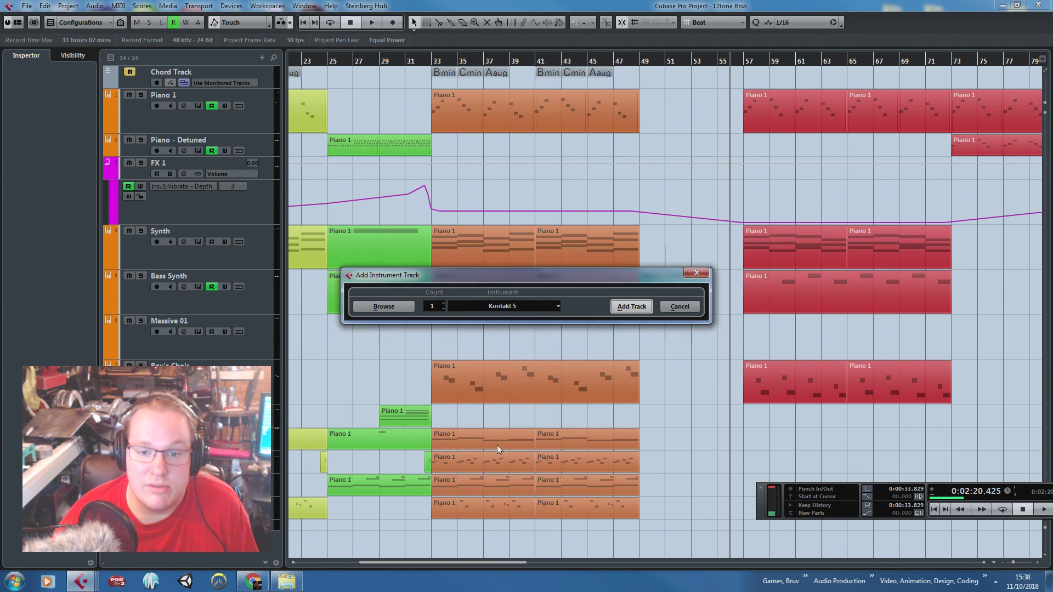
pyautogui.click(631, 306)
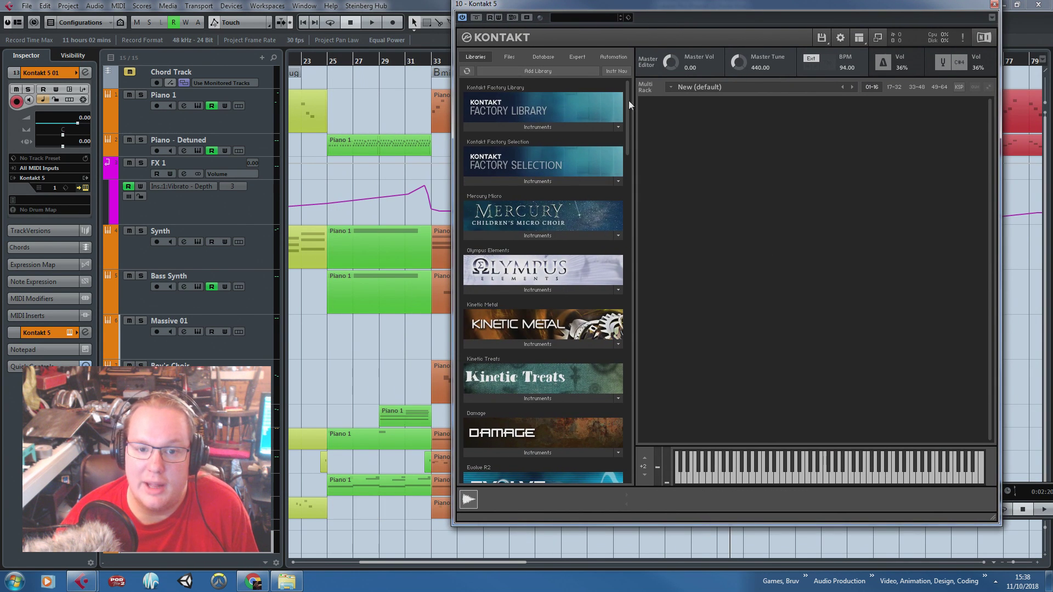
# Load Stadium Kit - Full from the Studio Drummer library, choose the Hard Rock mixer preset, and close Kontakt
pyautogui.moveTo(628, 100); pyautogui.dragTo(618, 466)
pyautogui.click(546, 476)
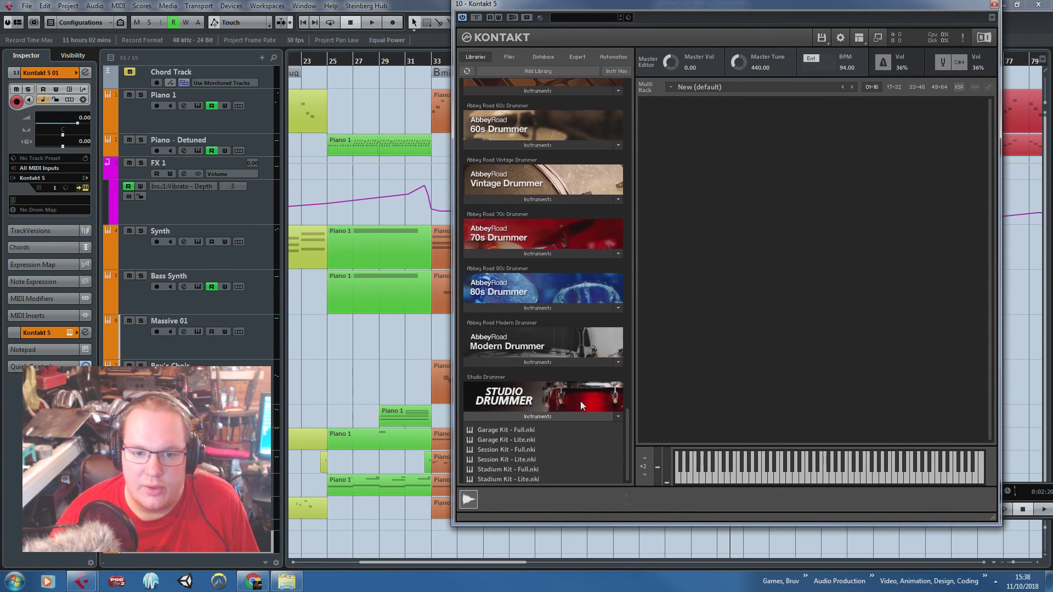
pyautogui.doubleClick(525, 465)
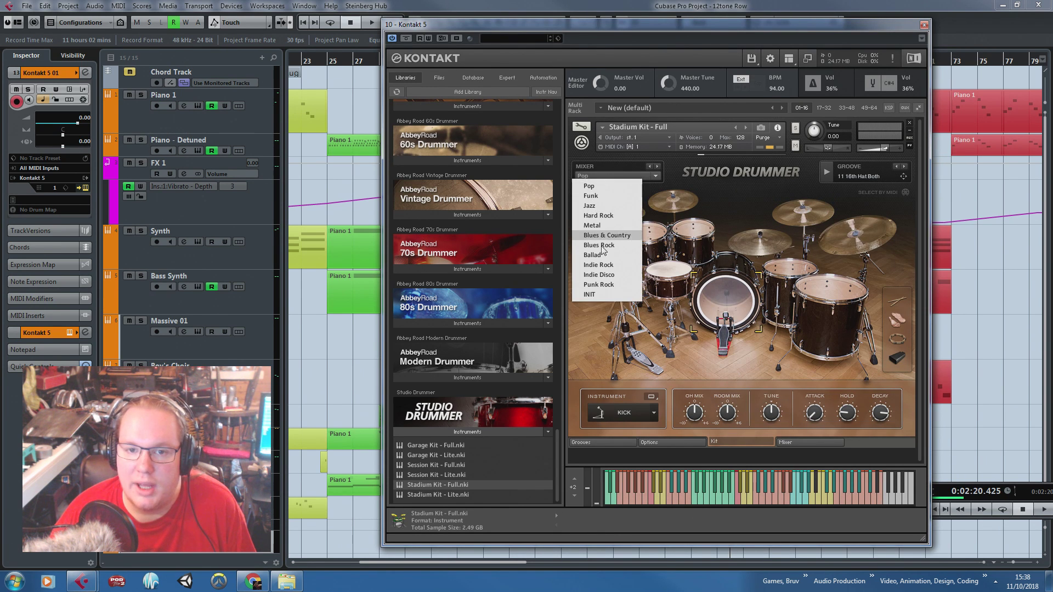
pyautogui.click(597, 215)
pyautogui.click(923, 25)
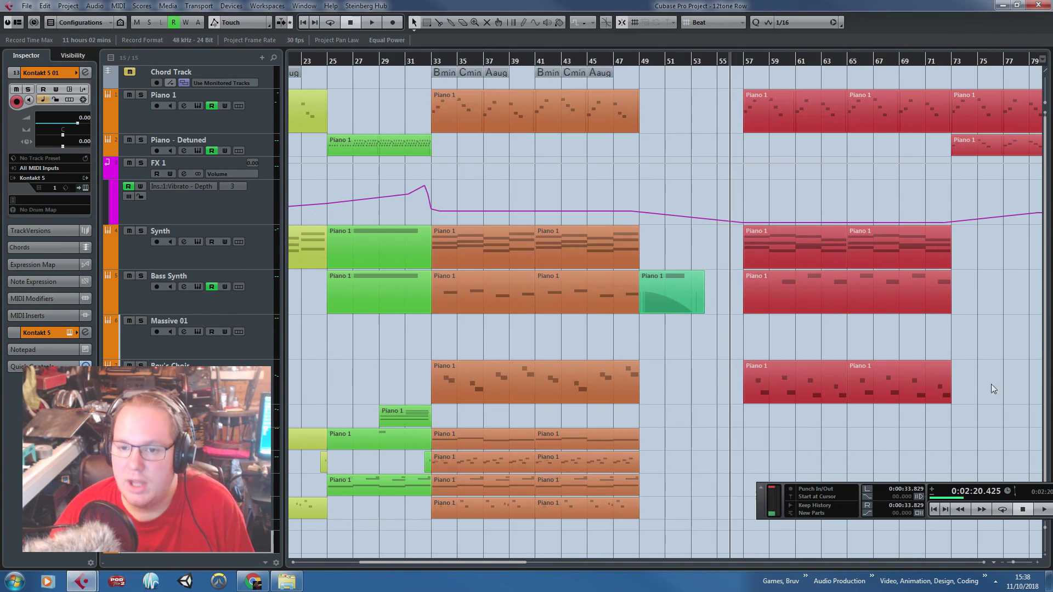
# Copy the lowest orange part from bars 41–49 to the new Kontakt track at bar 57, and name the track Drum Kit
pyautogui.hscroll(5, 844, 439)
pyautogui.scroll(-3, 548, 484)
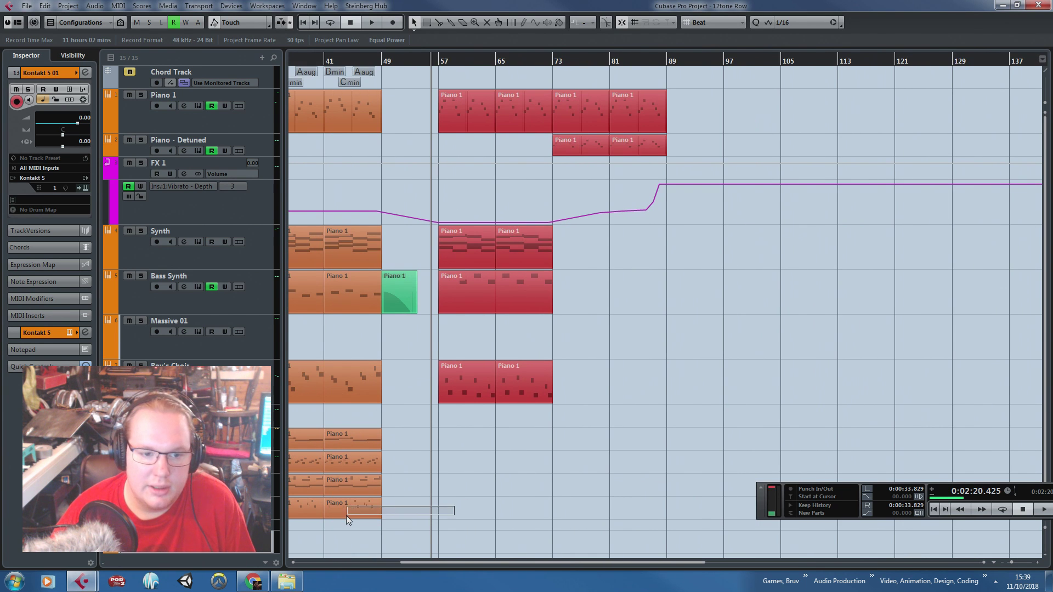
pyautogui.moveTo(367, 520); pyautogui.dragTo(536, 525)
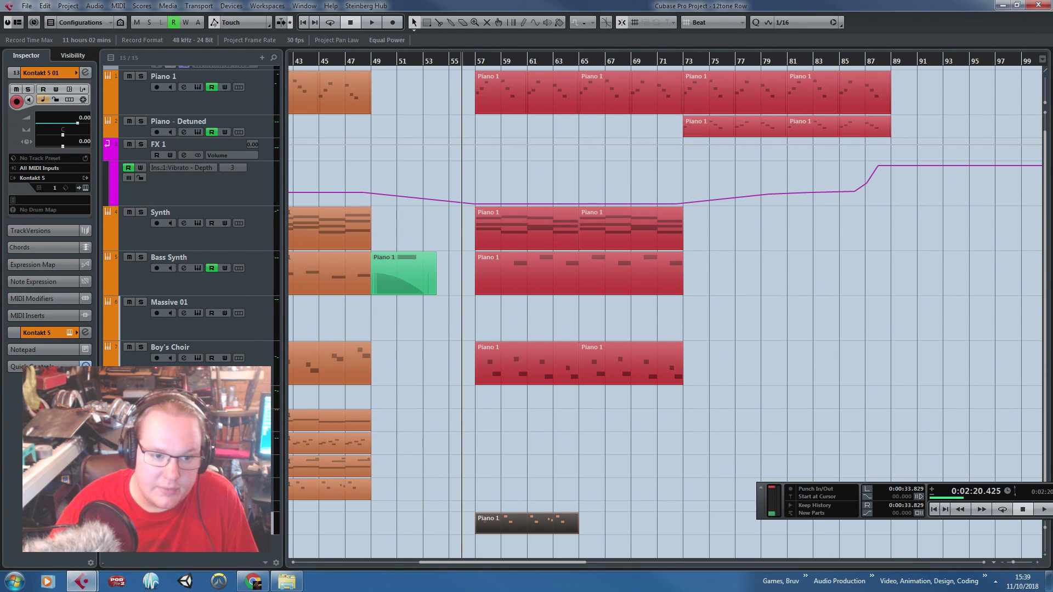
pyautogui.moveTo(170, 520); pyautogui.dragTo(170, 556)
pyautogui.scroll(-1, 502, 472)
pyautogui.scroll(4, 501, 471)
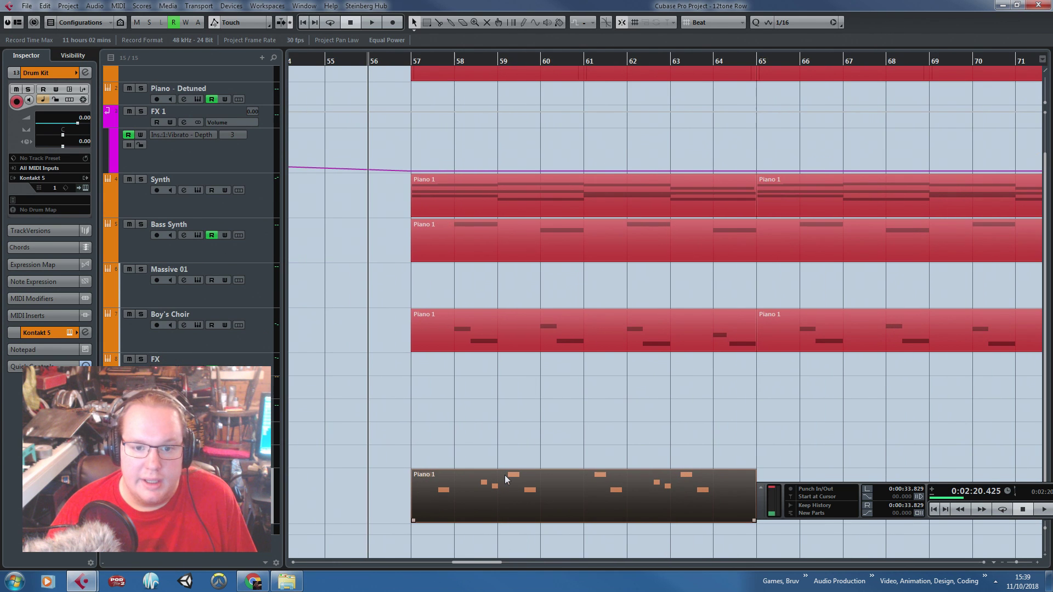
# Open the copied Drum Kit part in the Key Editor and delete all its notes from bar 58 onward
pyautogui.doubleClick(434, 510)
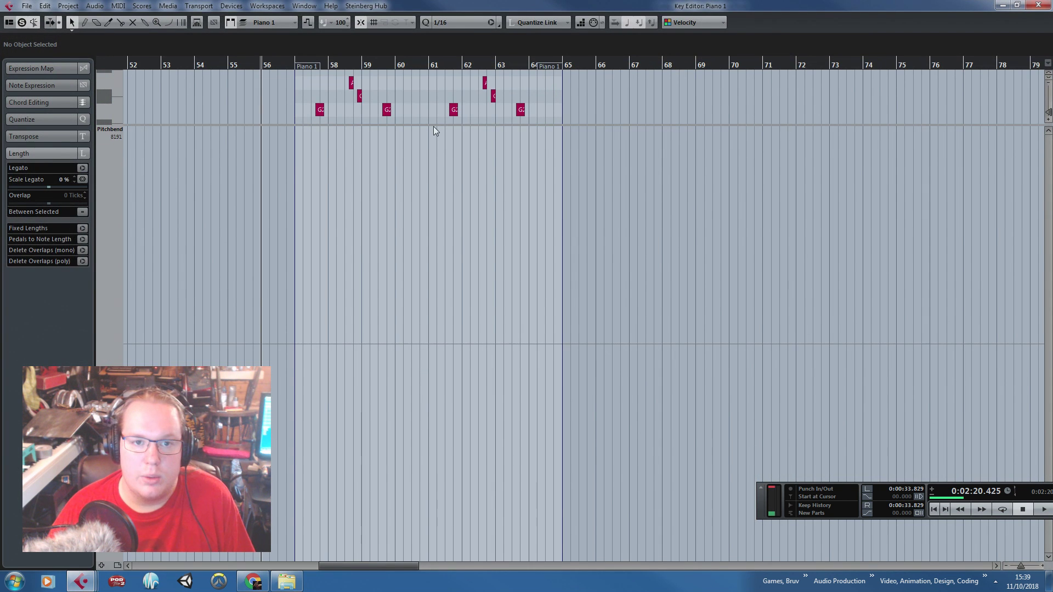
pyautogui.moveTo(434, 131); pyautogui.dragTo(460, 525)
pyautogui.scroll(3, 430, 370)
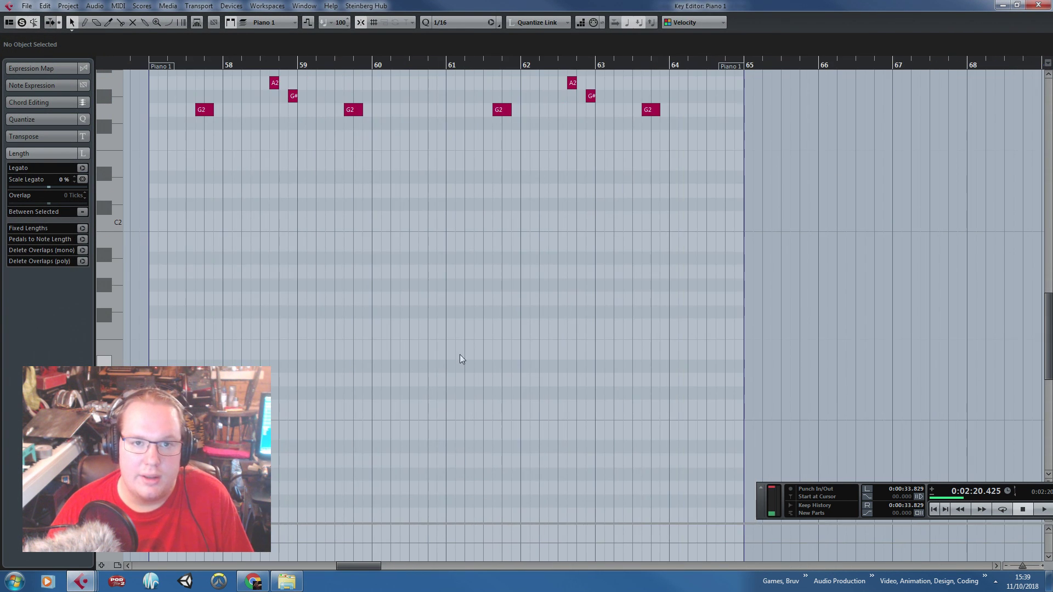
pyautogui.scroll(5, 430, 366)
pyautogui.moveTo(485, 334); pyautogui.dragTo(253, 283)
pyautogui.press('Delete')
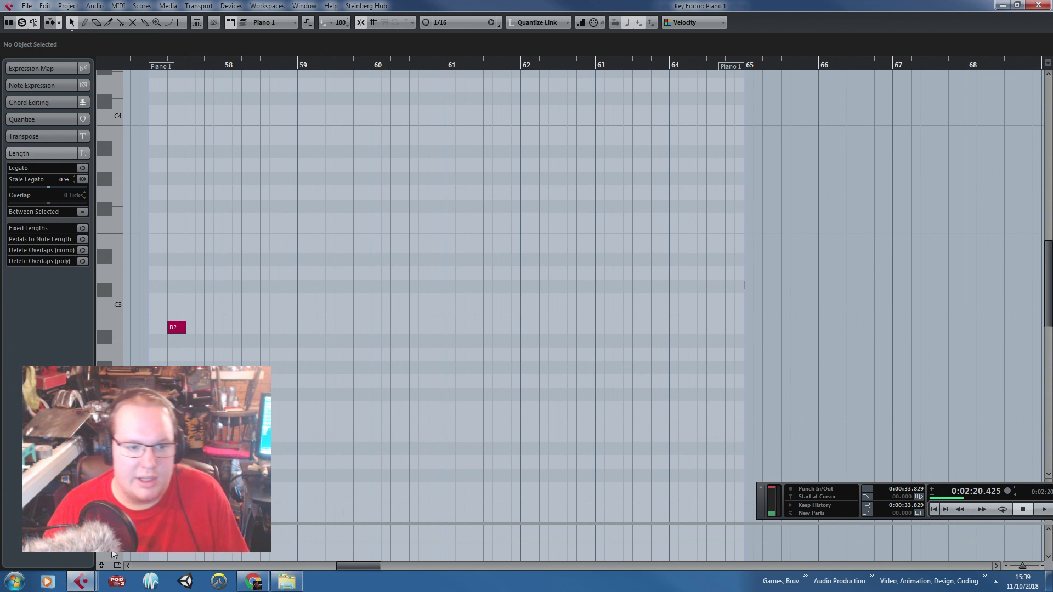
# Show velocities in the controller lane, and reduce the part to one C1 note at 57.1.1.0 by moving B2 and deleting G2
pyautogui.click(110, 530)
pyautogui.click(176, 305)
pyautogui.hscroll(-3, 428, 470)
pyautogui.scroll(3, 406, 417)
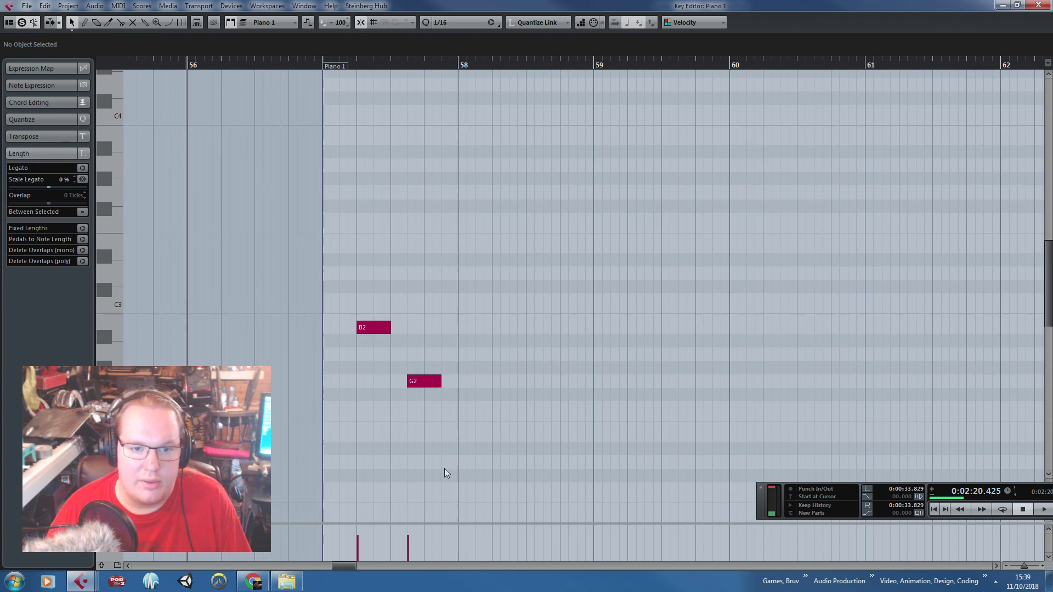
pyautogui.scroll(-5, 399, 394)
pyautogui.scroll(2, 384, 339)
pyautogui.moveTo(381, 149); pyautogui.dragTo(307, 499)
pyautogui.scroll(5, 353, 498)
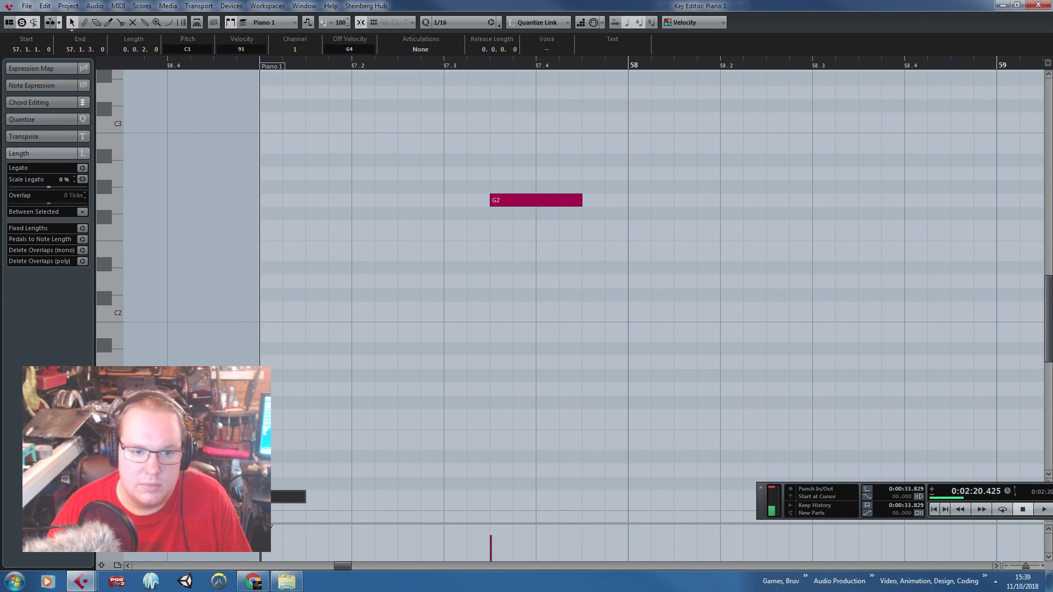
pyautogui.click(500, 199)
pyautogui.press('Delete')
pyautogui.scroll(-5, 472, 191)
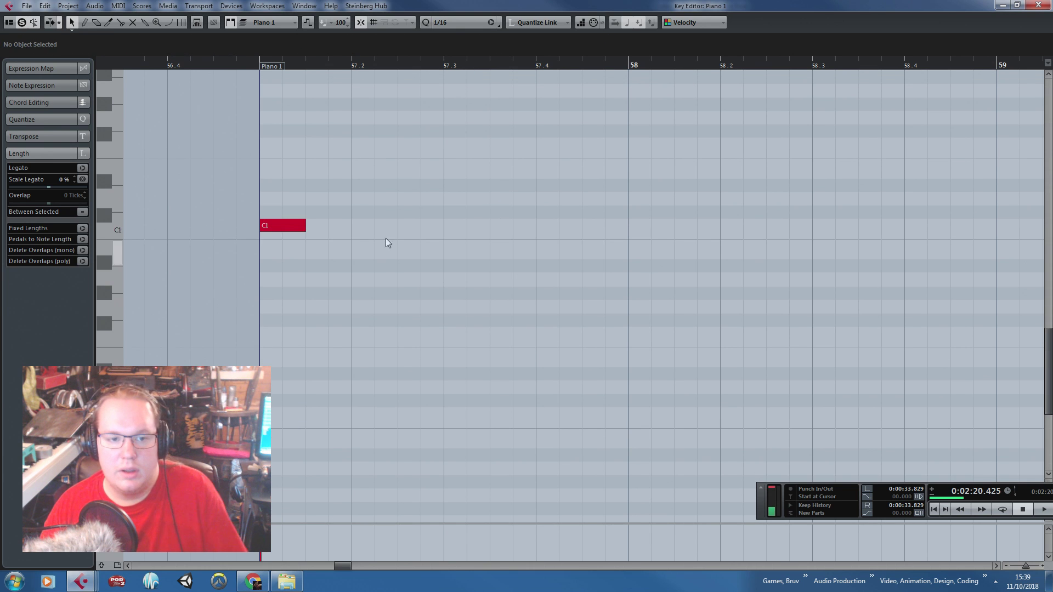
# Duplicate the kick note to add a C1 at 57.1.4.0 and a D#1 at 57.2.1.0, and play the pattern
pyautogui.click(296, 226)
pyautogui.hotkey('ctrl', 'd')
pyautogui.moveTo(356, 227); pyautogui.dragTo(369, 187)
pyautogui.hotkey('ctrl', 'd')
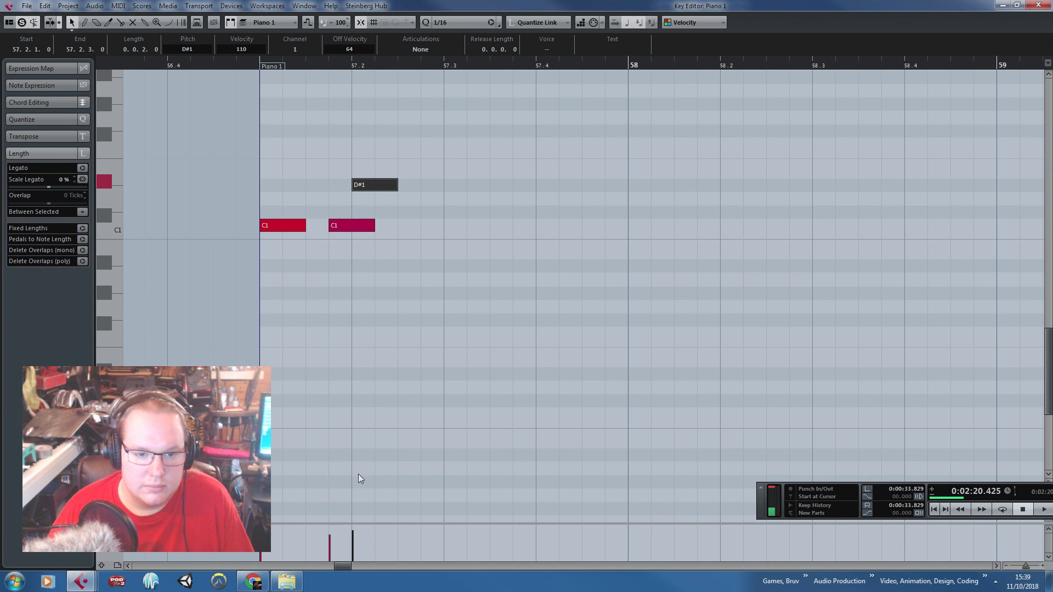
pyautogui.press('space')
pyautogui.scroll(3, 383, 216)
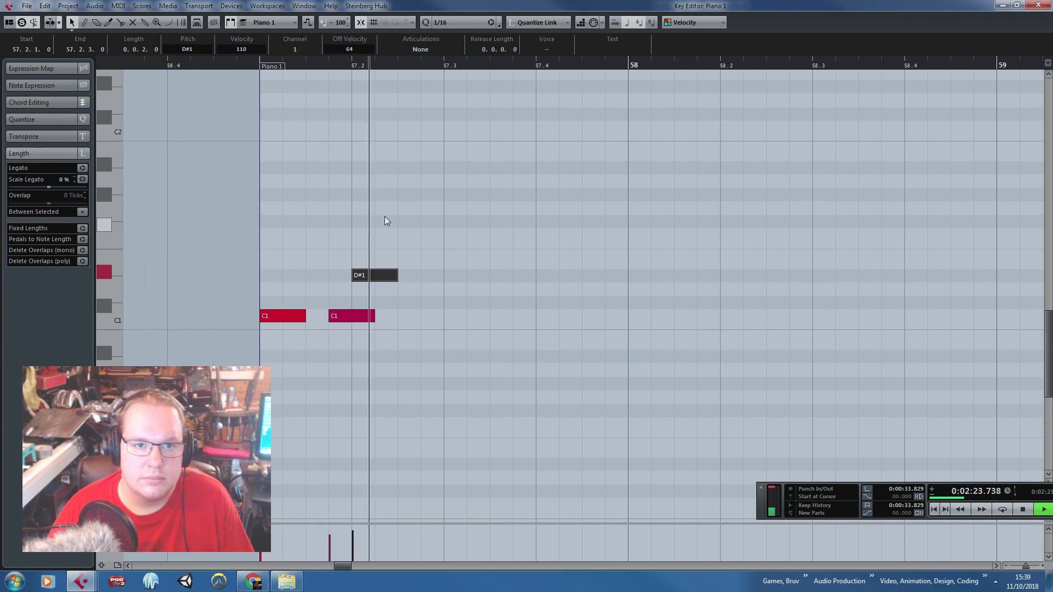
pyautogui.press('space')
# Add a D#1 note at 57.4.1.0 and a C1 note at 57.3.3.0 by duplicating the existing drum notes
pyautogui.moveTo(458, 224); pyautogui.dragTo(357, 299)
pyautogui.hotkey('ctrl', 'd')
pyautogui.moveTo(425, 278); pyautogui.dragTo(553, 281)
pyautogui.moveTo(483, 343); pyautogui.dragTo(351, 306)
pyautogui.hotkey('ctrl', 'd')
pyautogui.moveTo(515, 318); pyautogui.dragTo(516, 319)
pyautogui.click(635, 343)
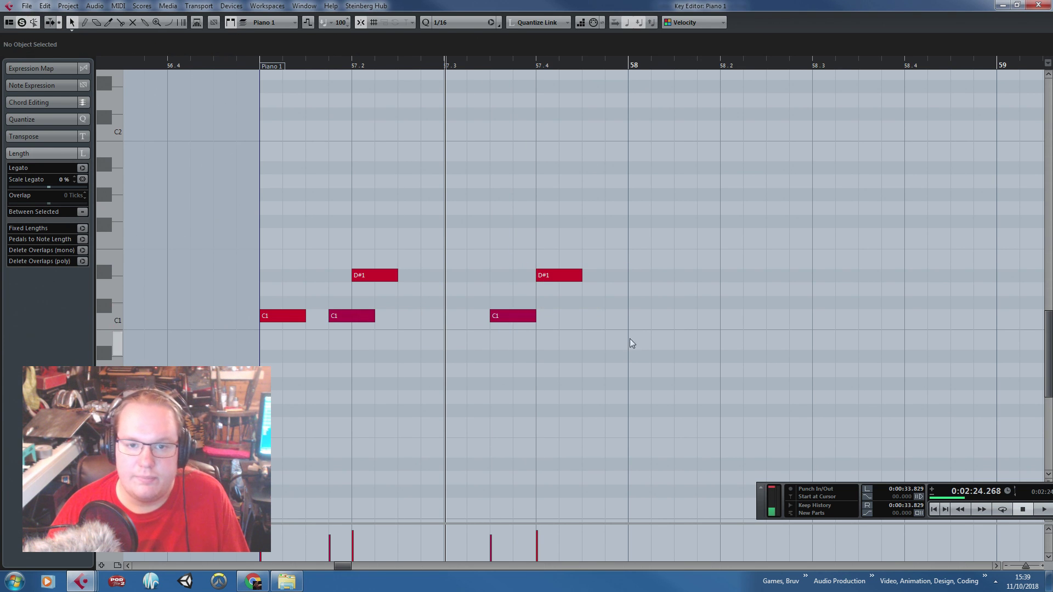
# Fill bar 57 with a continuous row of eighth-note F#1 hi-hat notes and play the pattern
pyautogui.moveTo(600, 315); pyautogui.dragTo(568, 276)
pyautogui.hotkey('ctrl', 'd')
pyautogui.moveTo(315, 229); pyautogui.dragTo(310, 226)
pyautogui.hotkey('ctrl', 'Left')
pyautogui.click(362, 319)
pyautogui.hotkey('ctrl', 'd')
pyautogui.moveTo(400, 320); pyautogui.dragTo(332, 224)
pyautogui.moveTo(351, 204); pyautogui.dragTo(259, 236)
pyautogui.hotkey('ctrl', 'd')
pyautogui.hotkey('ctrl', 'd')
pyautogui.hotkey('ctrl', 'd')
pyautogui.press('space')
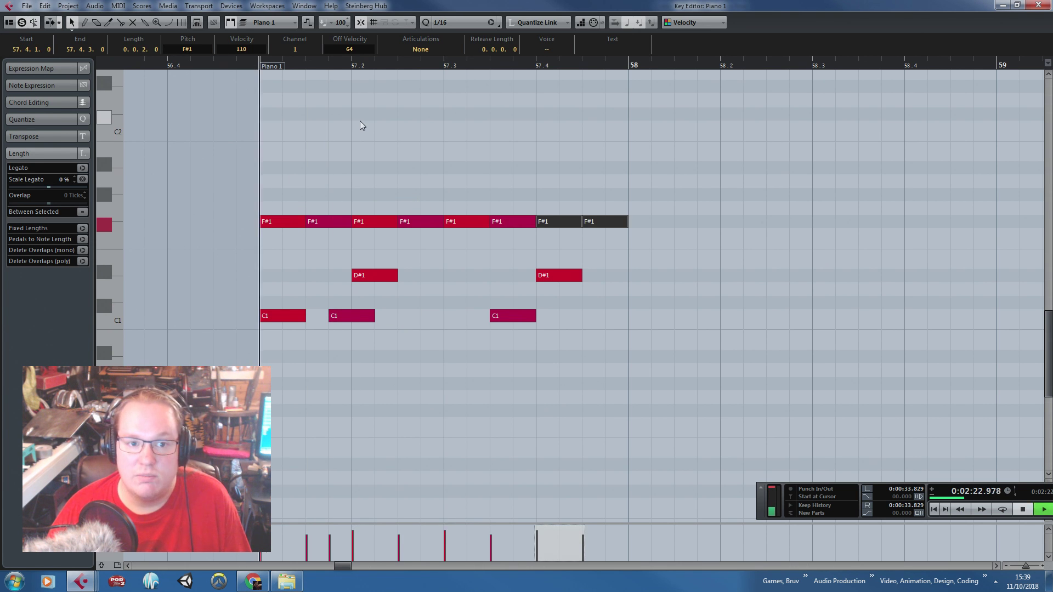
# Duplicate the complete bar 57 drum pattern into bar 58 and stop playback
pyautogui.moveTo(235, 129); pyautogui.dragTo(716, 367)
pyautogui.hotkey('ctrl', 'd')
pyautogui.scroll(-2, 723, 362)
pyautogui.moveTo(870, 355); pyautogui.dragTo(916, 360)
pyautogui.scroll(3, 768, 357)
pyautogui.press('space')
# Add two sixteenth-length C1 kick notes at 58.2.3.0 and 58.2.4.0 and play them from bar 58
pyautogui.click(642, 316)
pyautogui.hotkey('ctrl', 'd')
pyautogui.moveTo(729, 323); pyautogui.dragTo(757, 323)
pyautogui.moveTo(595, 65); pyautogui.dragTo(561, 65)
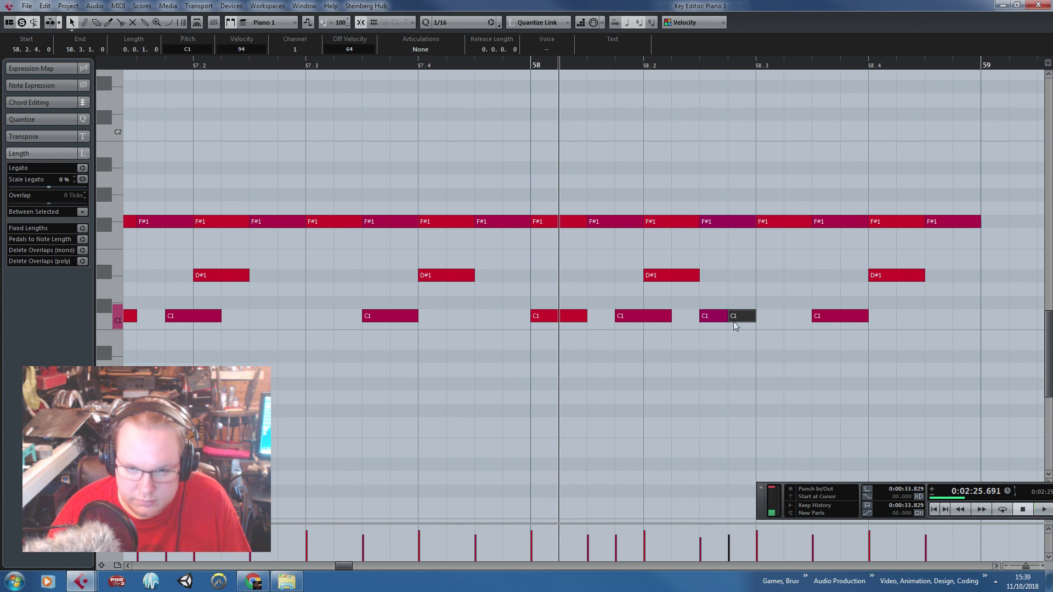
pyautogui.click(729, 450)
pyautogui.press('space')
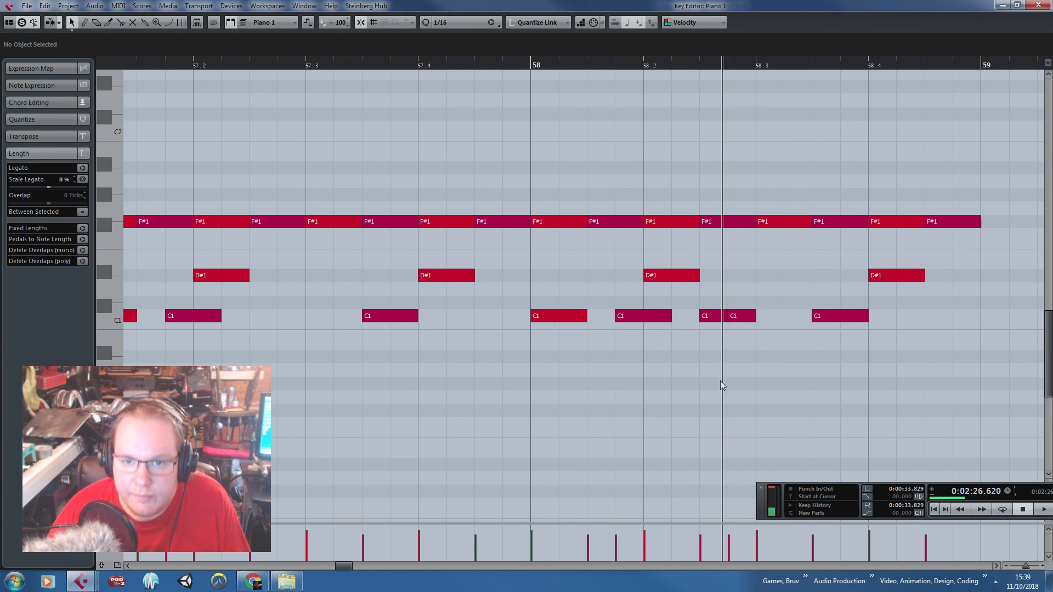
# Lower the velocity of the C1 note at 58.2.3.0 and play bar 58 again
pyautogui.click(710, 316)
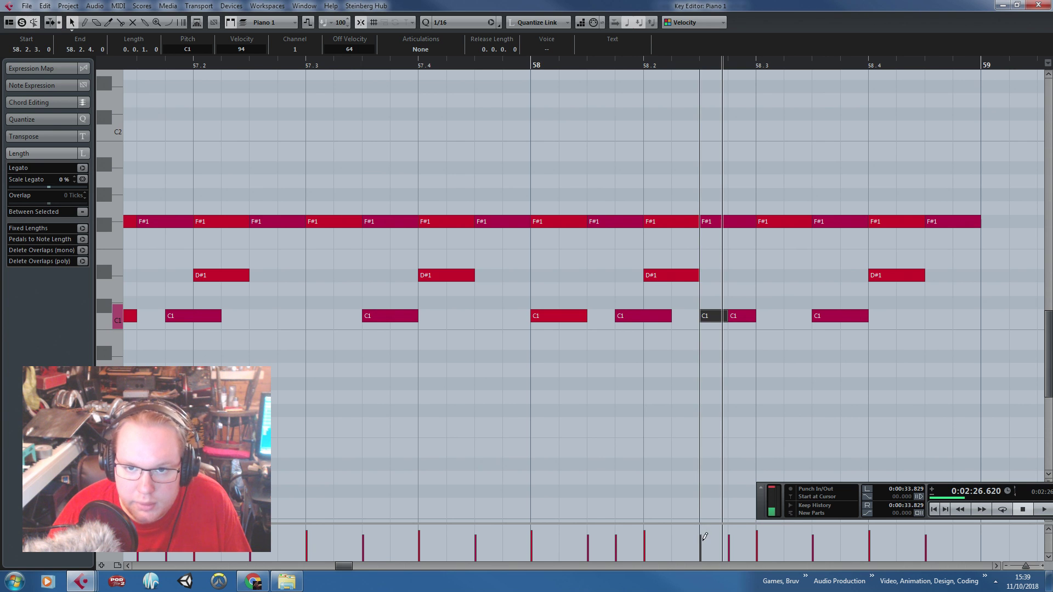
pyautogui.click(700, 460)
pyautogui.click(526, 70)
pyautogui.press('space')
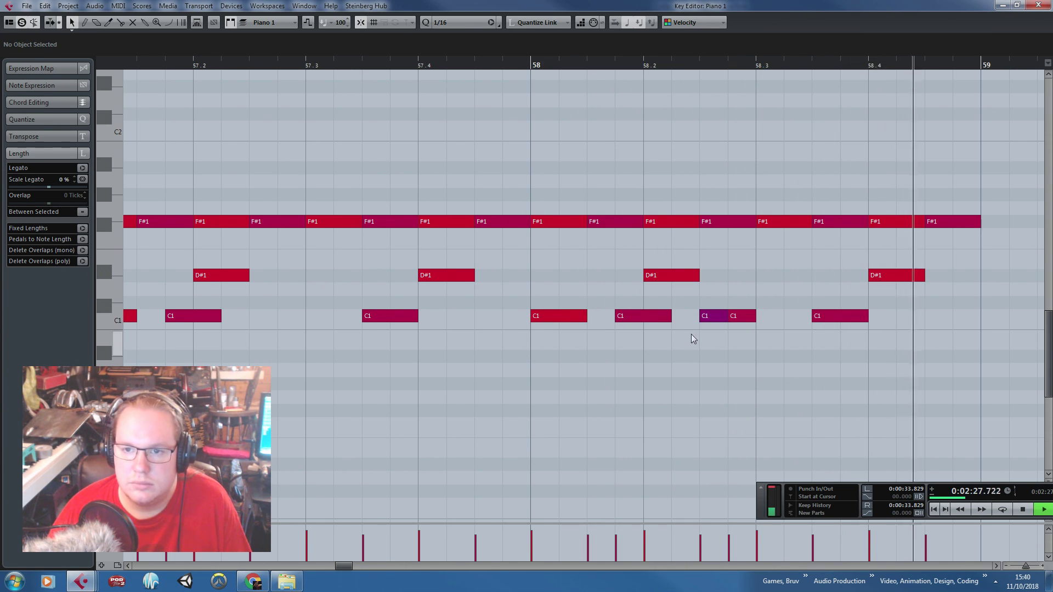
pyautogui.press('space')
pyautogui.scroll(-3, 691, 334)
pyautogui.scroll(2, 793, 278)
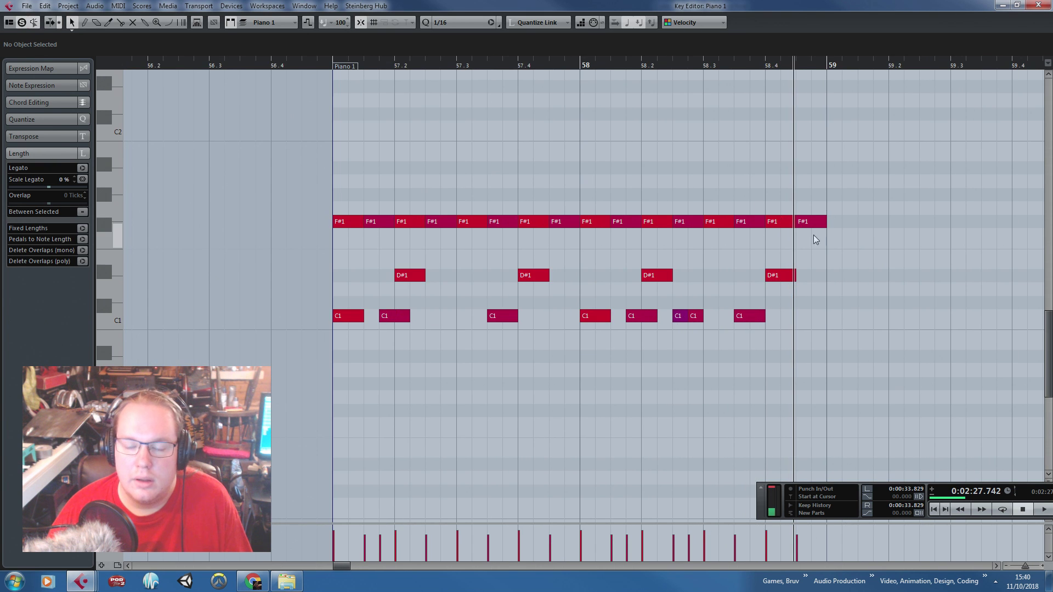
# Move the last F#1 hi-hat note of bar 58, at 58.4.3.0, up to A#1
pyautogui.scroll(2, 814, 237)
pyautogui.moveTo(811, 222); pyautogui.dragTo(810, 169)
pyautogui.scroll(-3, 666, 447)
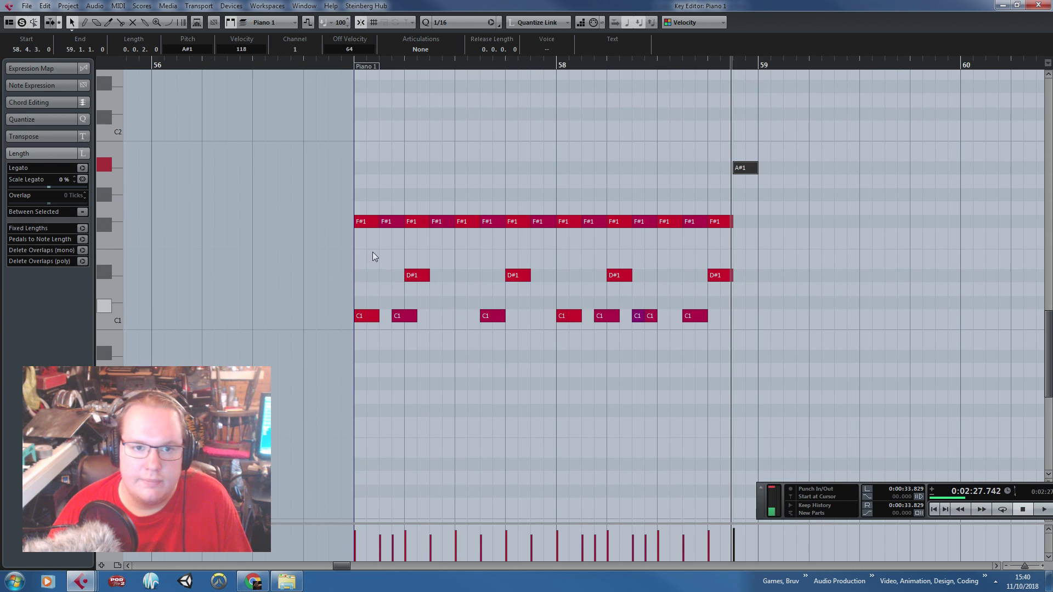
# Move the first F#1 note at 57.1.1.0 up to G2 and play the pattern from bar 57
pyautogui.scroll(5, 378, 291)
pyautogui.moveTo(359, 245); pyautogui.dragTo(359, 205)
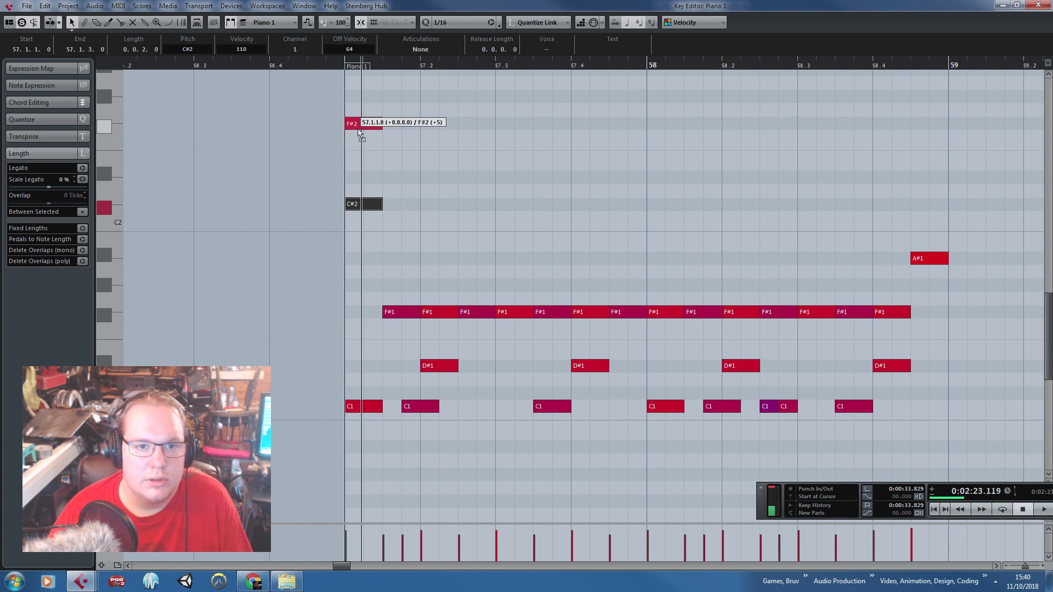
pyautogui.moveTo(358, 125); pyautogui.dragTo(359, 113)
pyautogui.click(341, 71)
pyautogui.press('space')
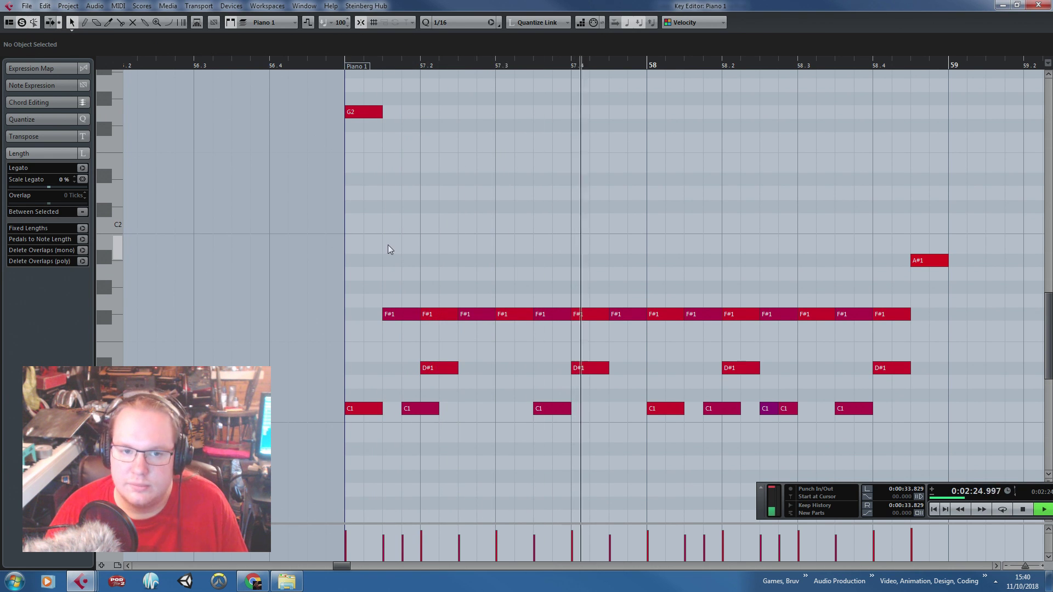
pyautogui.scroll(-1, 379, 247)
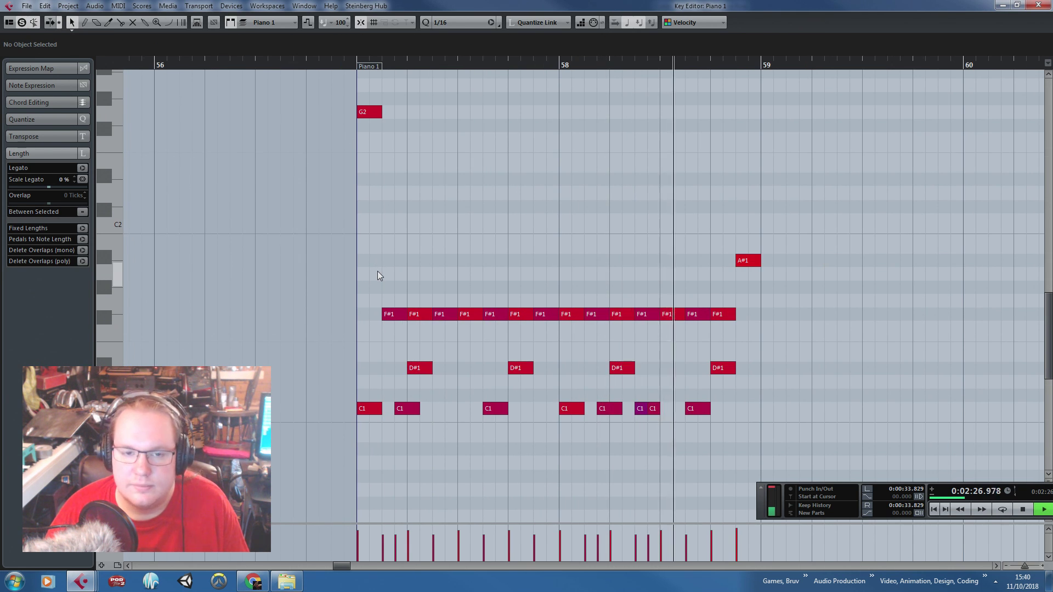
# Stop playback and duplicate the complete two-bar drum pattern so the copy starts at bar 59
pyautogui.press('space')
pyautogui.hotkey('ctrl', 'a')
pyautogui.hotkey('ctrl', 'd')
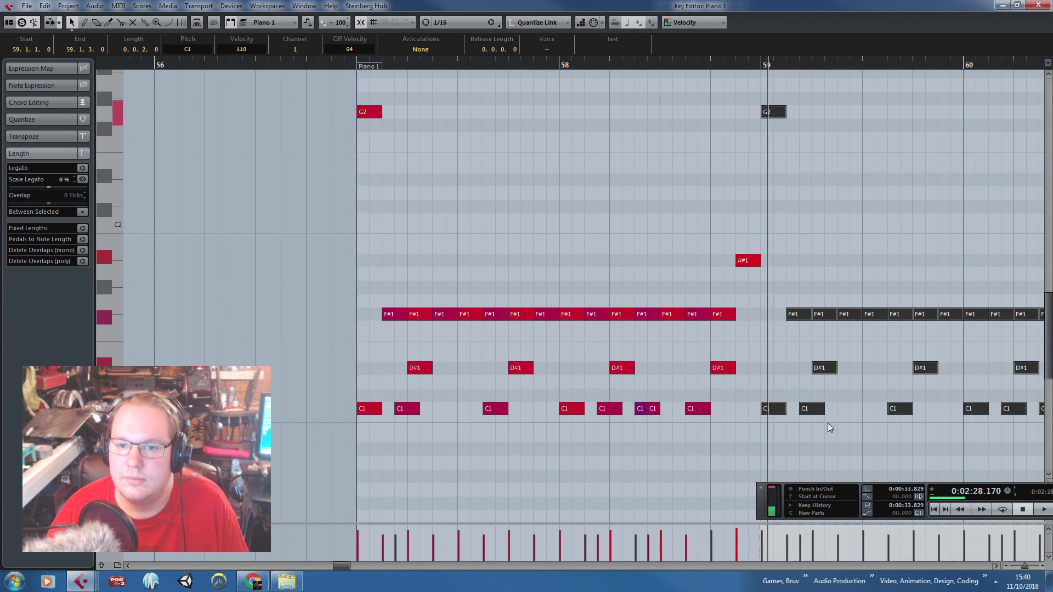
pyautogui.click(695, 285)
pyautogui.moveTo(822, 164); pyautogui.dragTo(376, 103)
pyautogui.hotkey('ctrl', 'd')
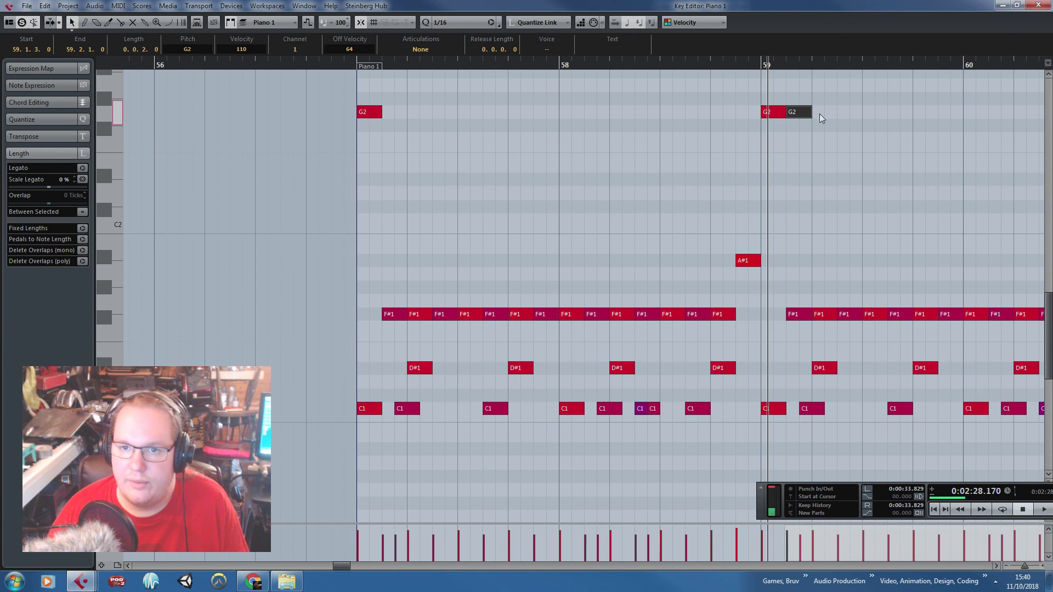
# Add G#1 notes with velocity 70 below the G2 notes at the starts of bars 57 and 59, and play from bar 57
pyautogui.moveTo(492, 204); pyautogui.dragTo(372, 288)
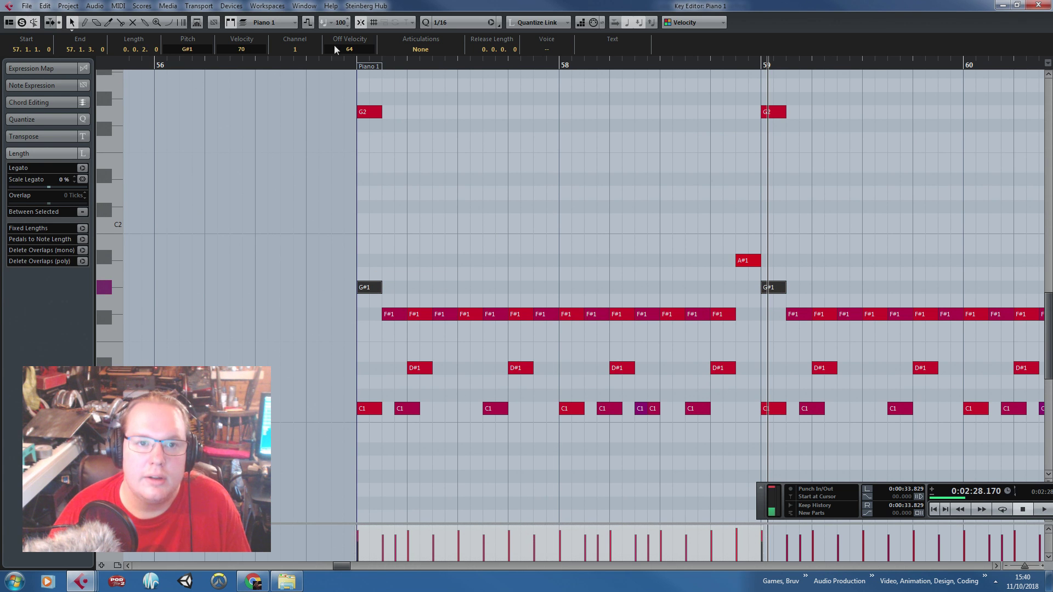
pyautogui.click(350, 72)
pyautogui.click(355, 64)
pyautogui.press('space')
pyautogui.scroll(-2, 583, 247)
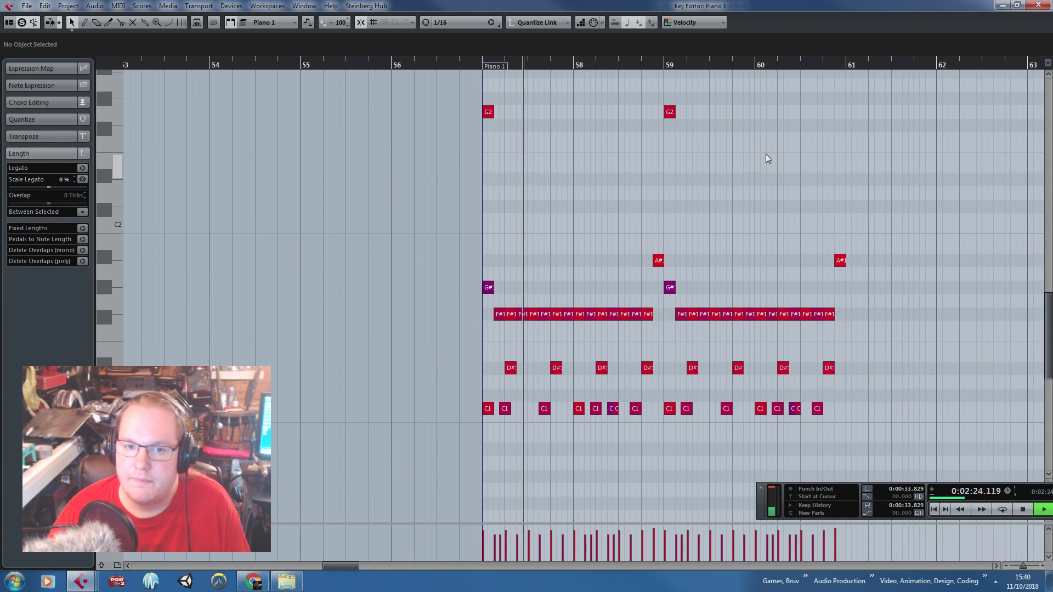
pyautogui.scroll(1, 755, 202)
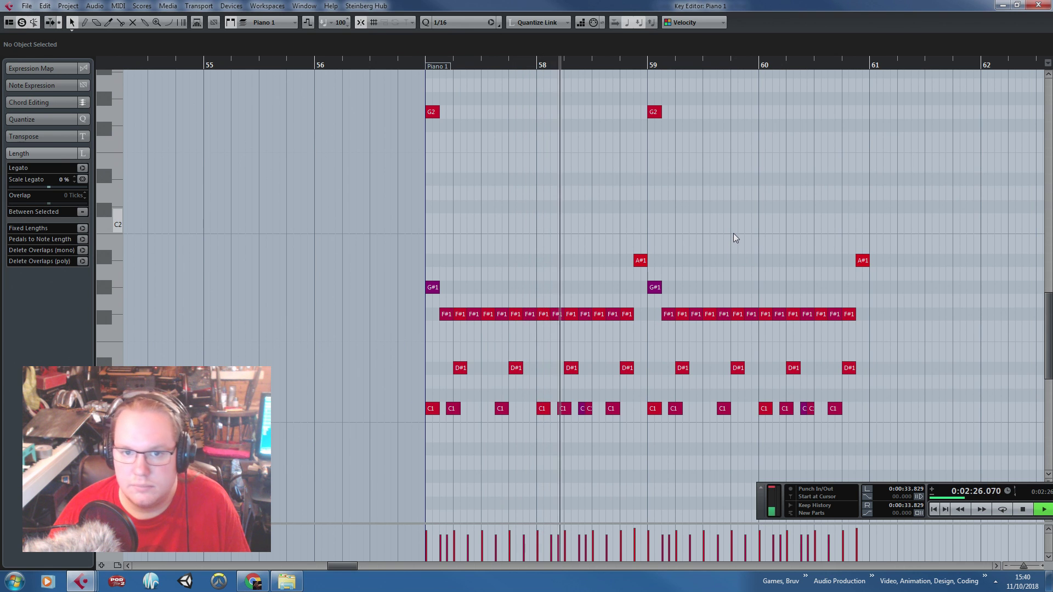
pyautogui.scroll(1, 729, 230)
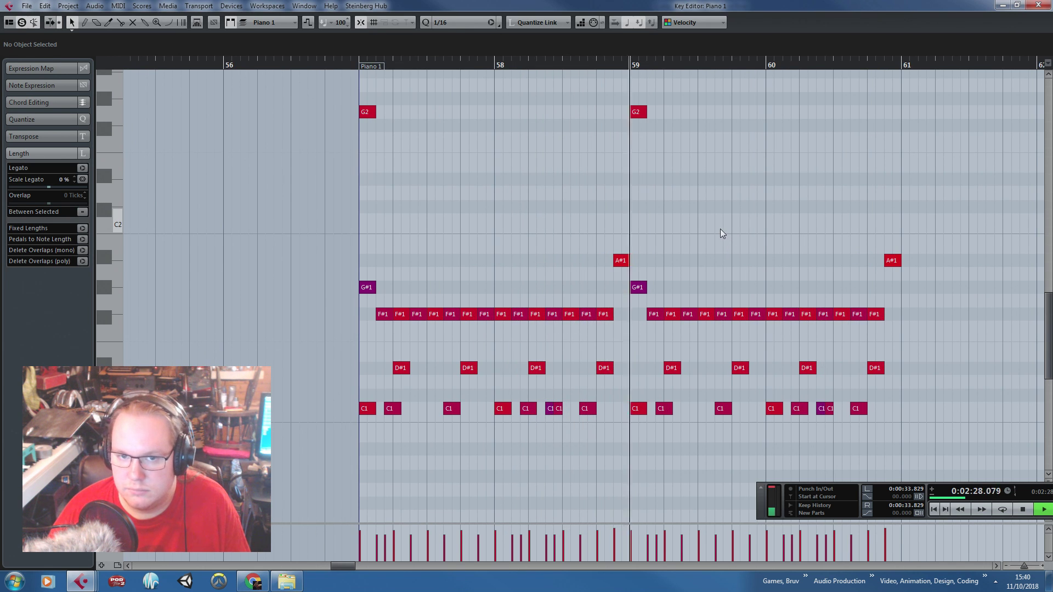
pyautogui.scroll(-2, 714, 224)
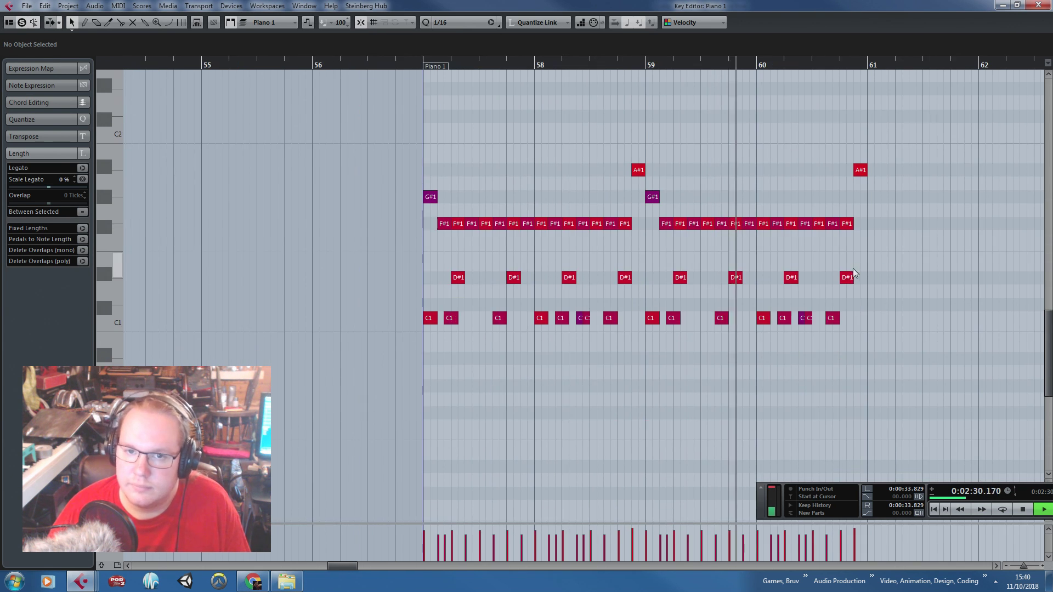
pyautogui.scroll(2, 851, 272)
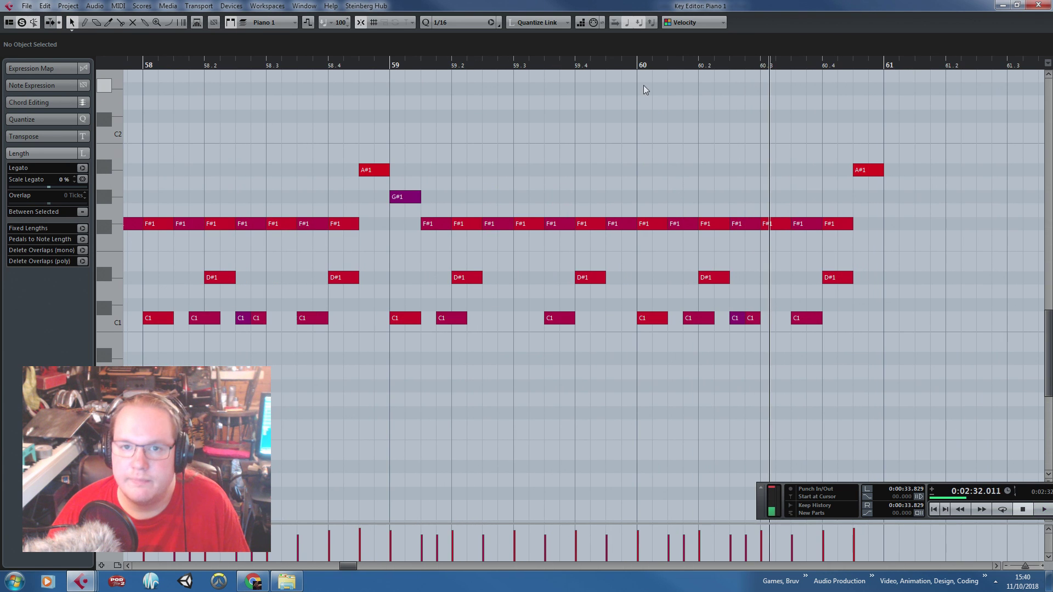
# Move the C1 note at 60.2.4.0 to D#1, add a sixteenth-length E1 at 60.3.2.0, and play from bar 60
pyautogui.scroll(2, 725, 342)
pyautogui.moveTo(682, 324); pyautogui.dragTo(705, 263)
pyautogui.click(521, 69)
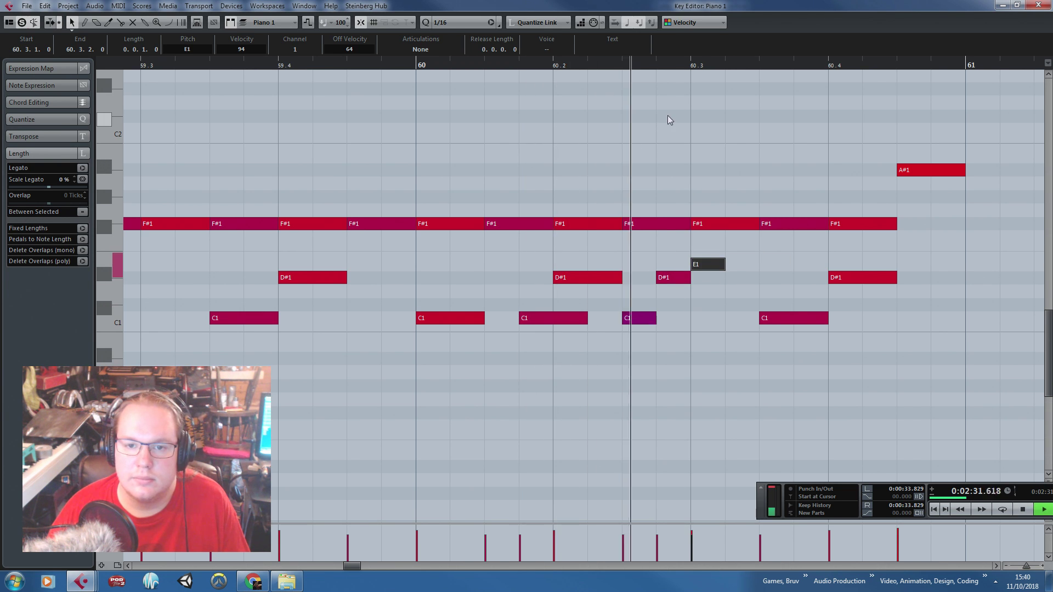
pyautogui.moveTo(710, 273); pyautogui.dragTo(744, 272)
pyautogui.click(497, 68)
pyautogui.press('space')
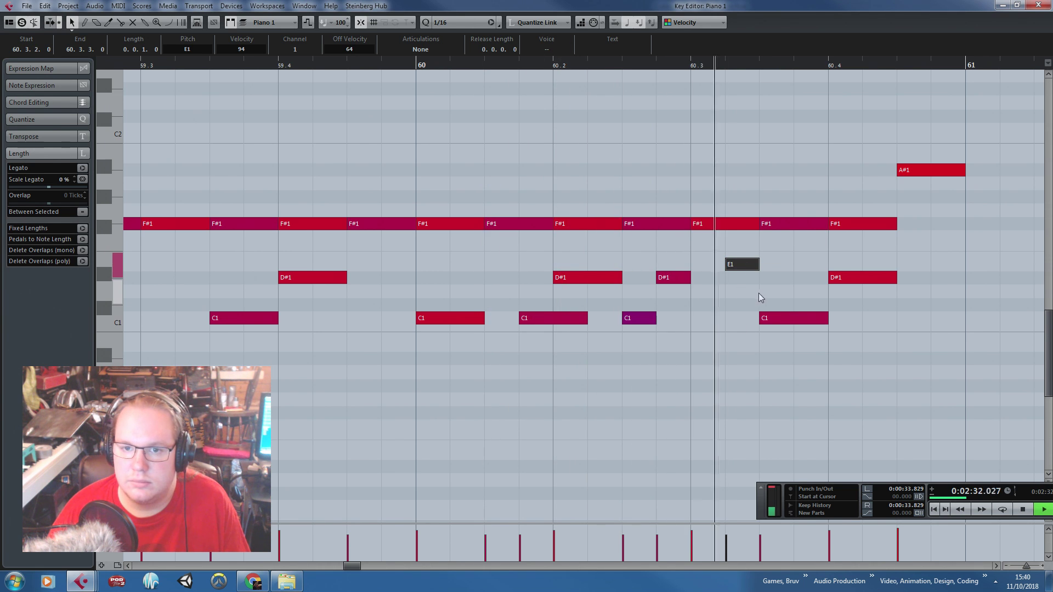
# Raise the velocities of the short D#1 at 60.2.4.0 and the E1 at 60.3.2.0
pyautogui.moveTo(765, 295); pyautogui.dragTo(658, 255)
pyautogui.press('space')
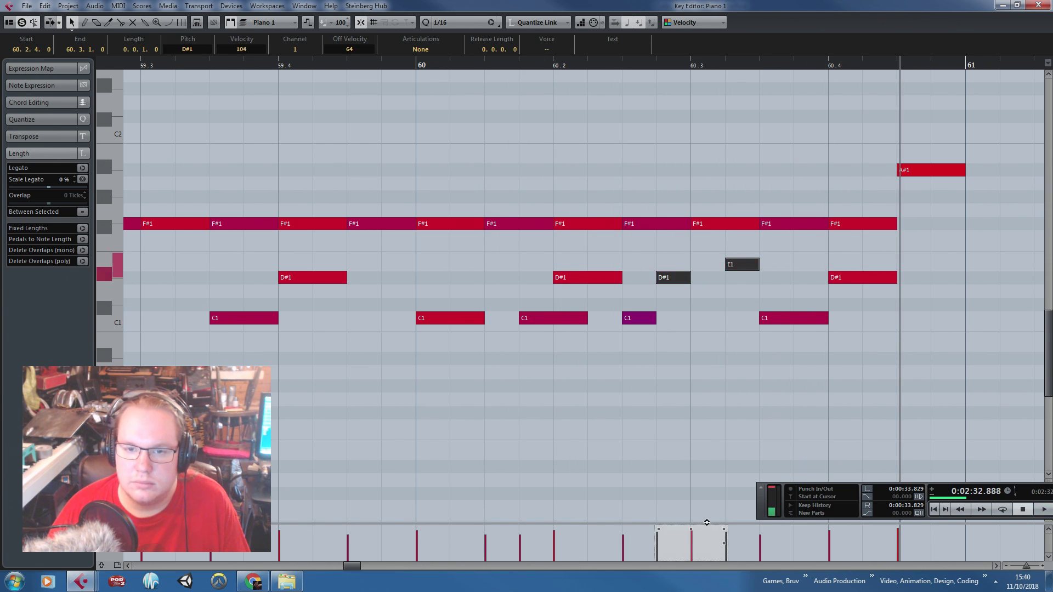
pyautogui.click(805, 339)
# Add sixteenth-length D#1 notes at 60.4.3.0 and 60.4.4.0 and delete the A#1 note at the end of bar 60
pyautogui.click(893, 282)
pyautogui.click(898, 283)
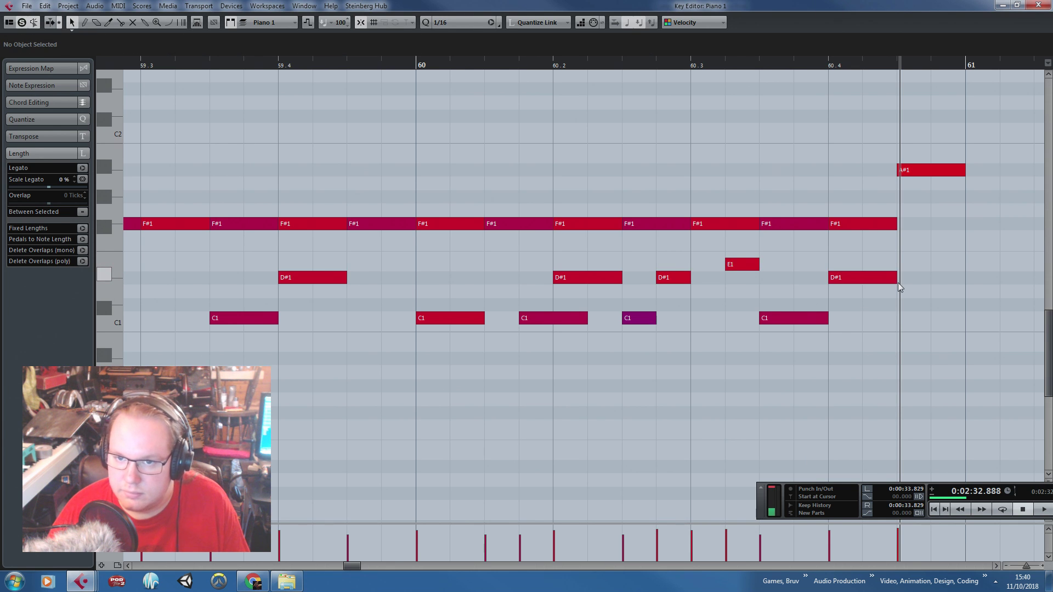
pyautogui.keyDown('alt'); pyautogui.moveTo(889, 282); pyautogui.dragTo(932, 279); pyautogui.keyUp('alt')
pyautogui.click(943, 287)
pyautogui.click(940, 281)
pyautogui.hotkey('ctrl', 'd')
pyautogui.click(950, 247)
pyautogui.click(936, 171)
pyautogui.press('Delete')
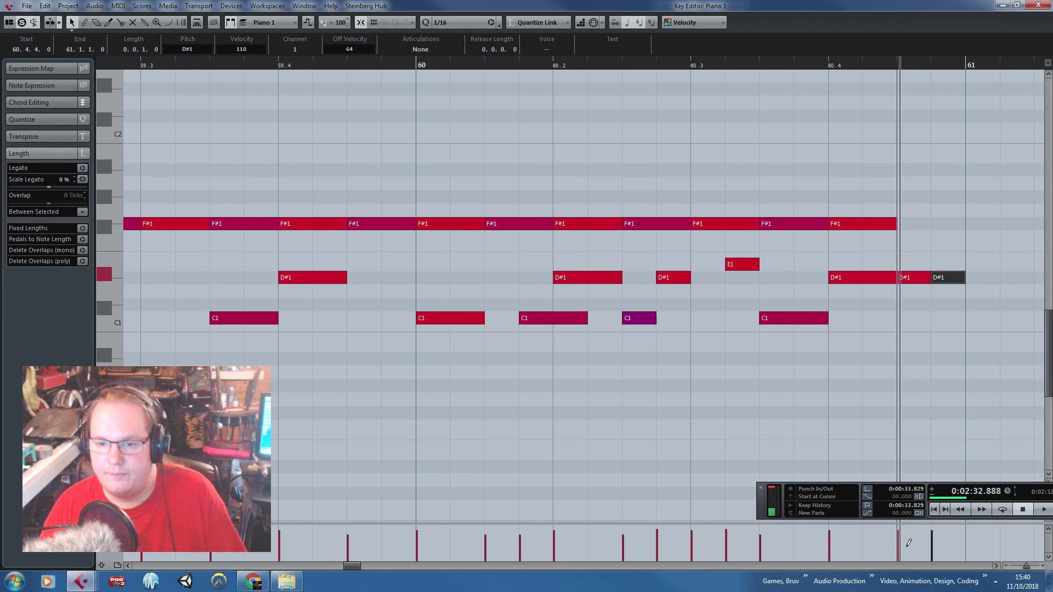
# Lower the velocity of the D#1 note at 60.4.3.0 and play bar 60
pyautogui.click(464, 73)
pyautogui.press('space')
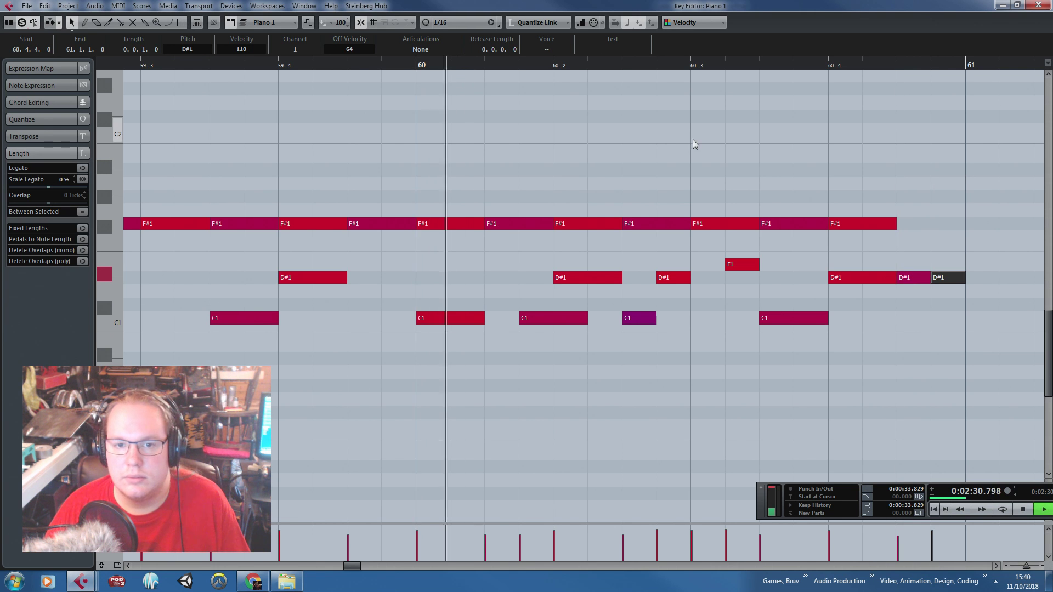
pyautogui.press('space')
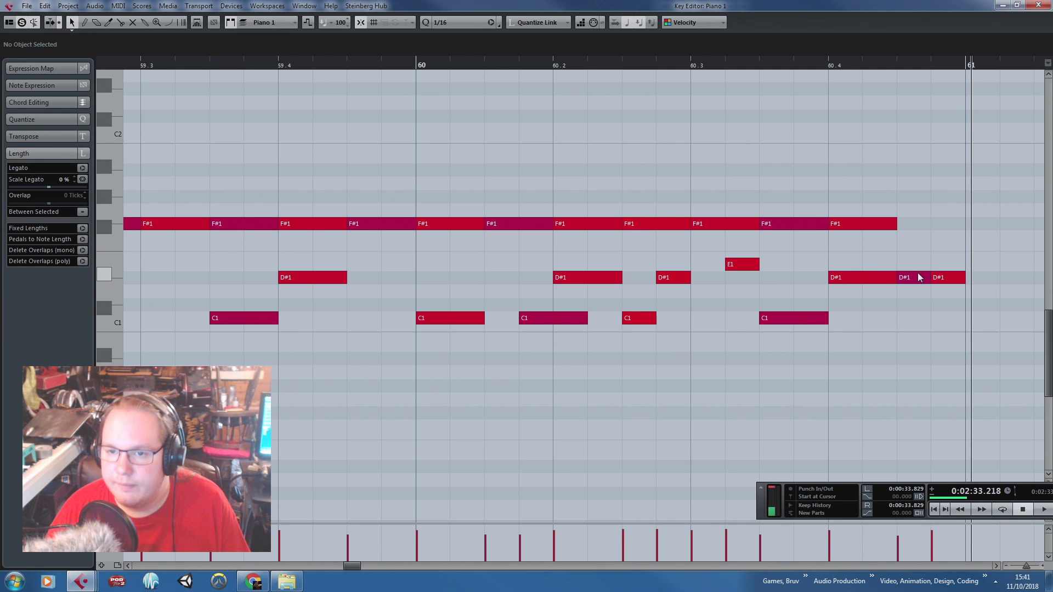
# Rework beat 60.4 into the sixteenth-note fill D#1, D#1, E1, D#1 and delete the F#1 hi-hat above it
pyautogui.moveTo(890, 279); pyautogui.dragTo(871, 278)
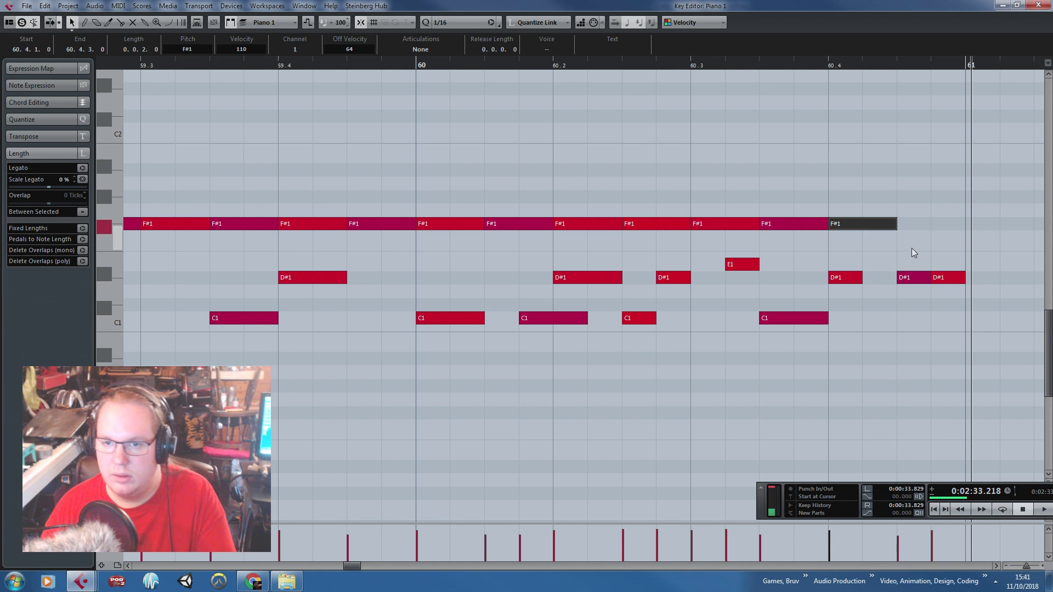
pyautogui.press('Delete')
pyautogui.click(909, 276)
pyautogui.moveTo(940, 277); pyautogui.dragTo(915, 268)
pyautogui.click(884, 274)
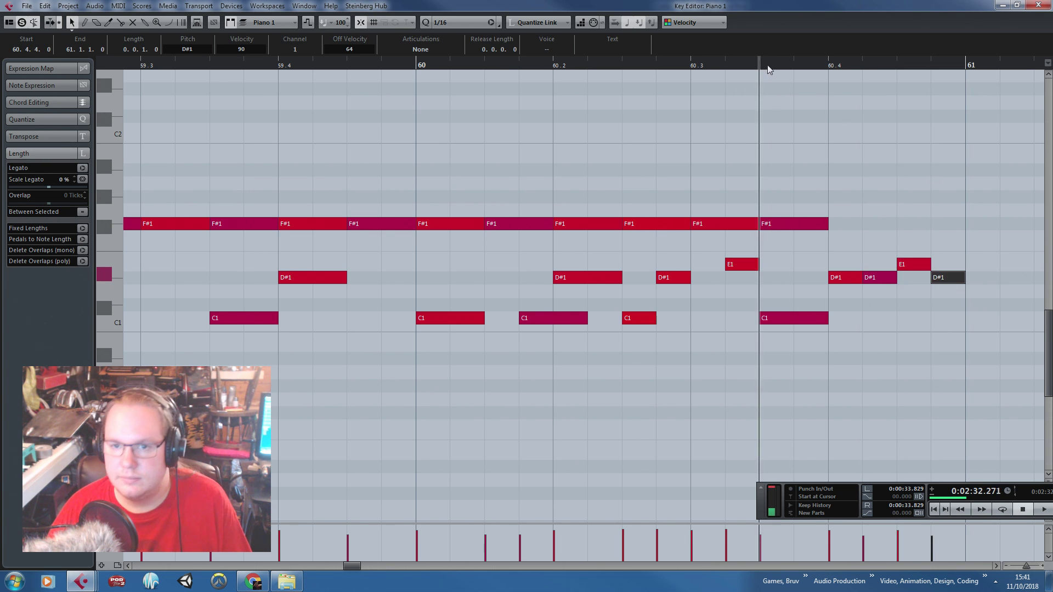
pyautogui.click(870, 181)
pyautogui.keyDown('ctrl'); pyautogui.scroll(-2, 850, 191); pyautogui.keyUp('ctrl')
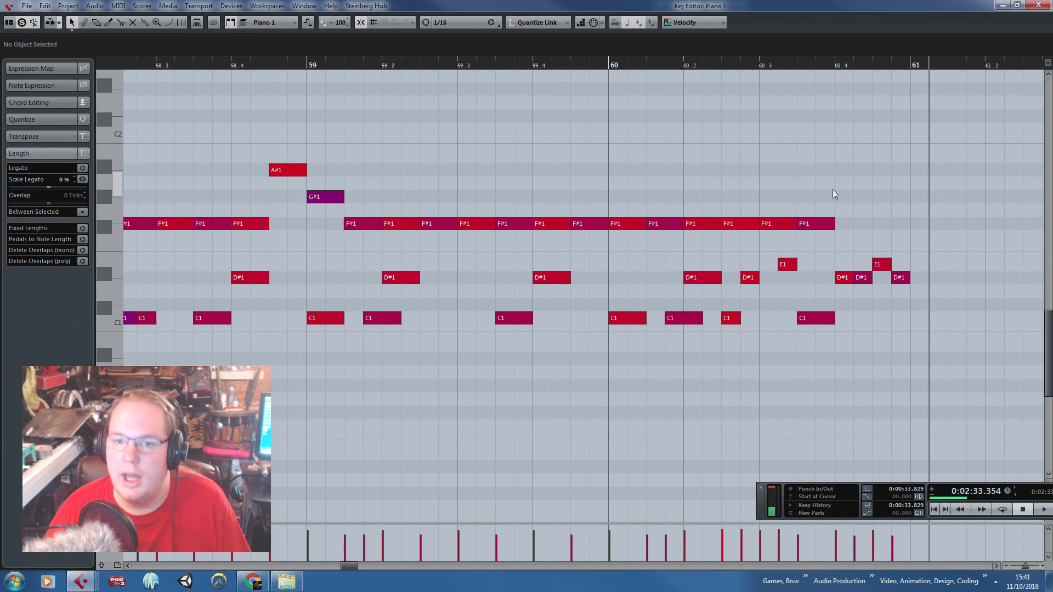
pyautogui.moveTo(917, 296); pyautogui.dragTo(664, 259)
pyautogui.click(666, 258)
pyautogui.keyDown('ctrl'); pyautogui.scroll(-7, 666, 258); pyautogui.keyUp('ctrl')
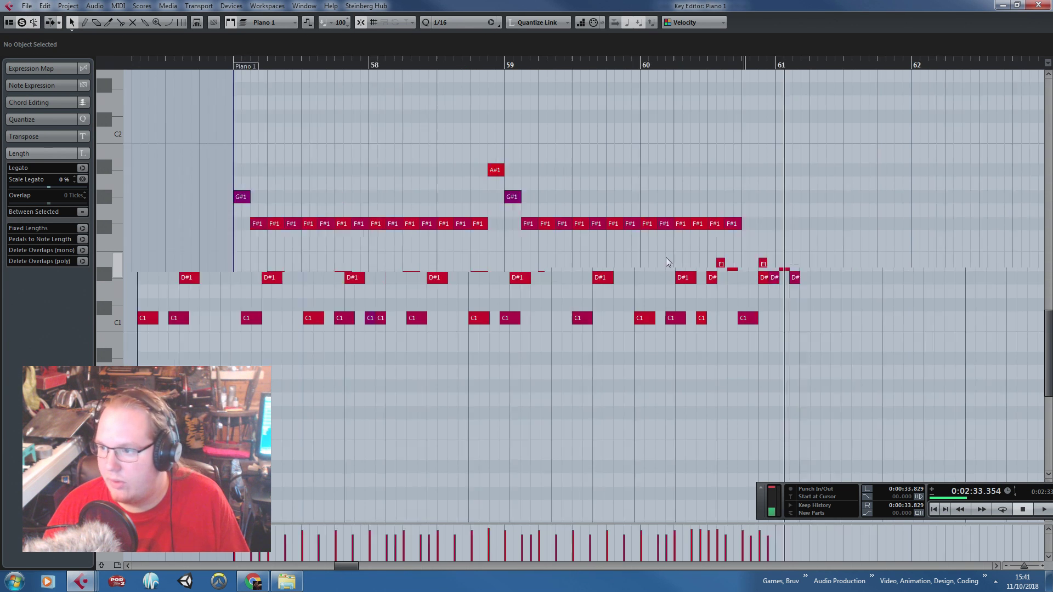
pyautogui.moveTo(837, 339); pyautogui.dragTo(417, 147)
pyautogui.hotkey('alt', 'd')
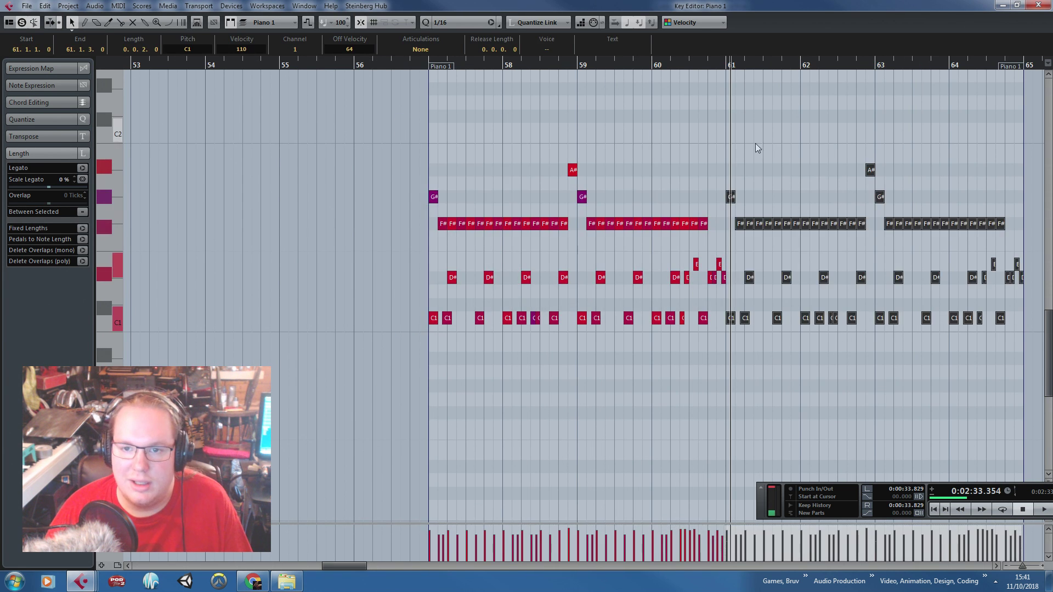
pyautogui.scroll(5, 759, 146)
pyautogui.hotkey('ctrl', 'z')
# Duplicate the complete four-bar drum pattern, including the G2 notes, so the copy starts at bar 61
pyautogui.moveTo(773, 164); pyautogui.dragTo(406, 536)
pyautogui.hotkey('ctrl', 'd')
pyautogui.click(786, 179)
# Move the G2 notes at the starts of bars 59 and 63 to a lower pitch
pyautogui.moveTo(786, 184); pyautogui.dragTo(881, 125)
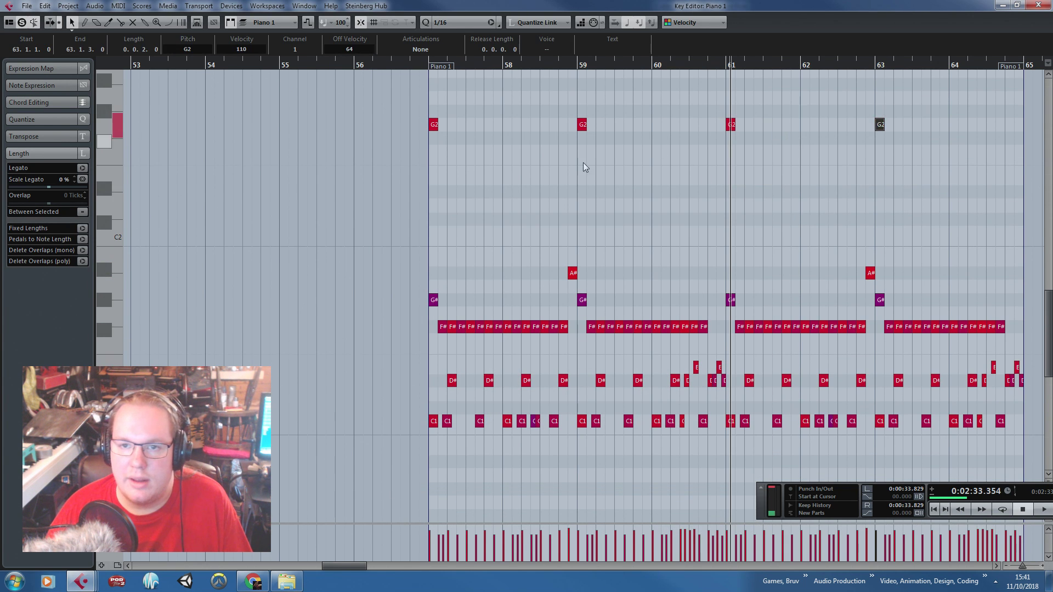
pyautogui.keyDown('shift'); pyautogui.click(582, 125); pyautogui.keyUp('shift')
pyautogui.keyDown('ctrl'); pyautogui.scroll(4, 576, 123); pyautogui.keyUp('ctrl')
pyautogui.press('space')
pyautogui.moveTo(596, 172); pyautogui.dragTo(597, 218)
# Close the note editor, play the arrangement from bar 57, and lower the Drum Kit track volume to -0.47
pyautogui.keyDown('ctrl'); pyautogui.scroll(-3, 987, 103); pyautogui.keyUp('ctrl')
pyautogui.click(1040, 4)
pyautogui.keyDown('ctrl'); pyautogui.scroll(-3, 636, 420); pyautogui.keyUp('ctrl')
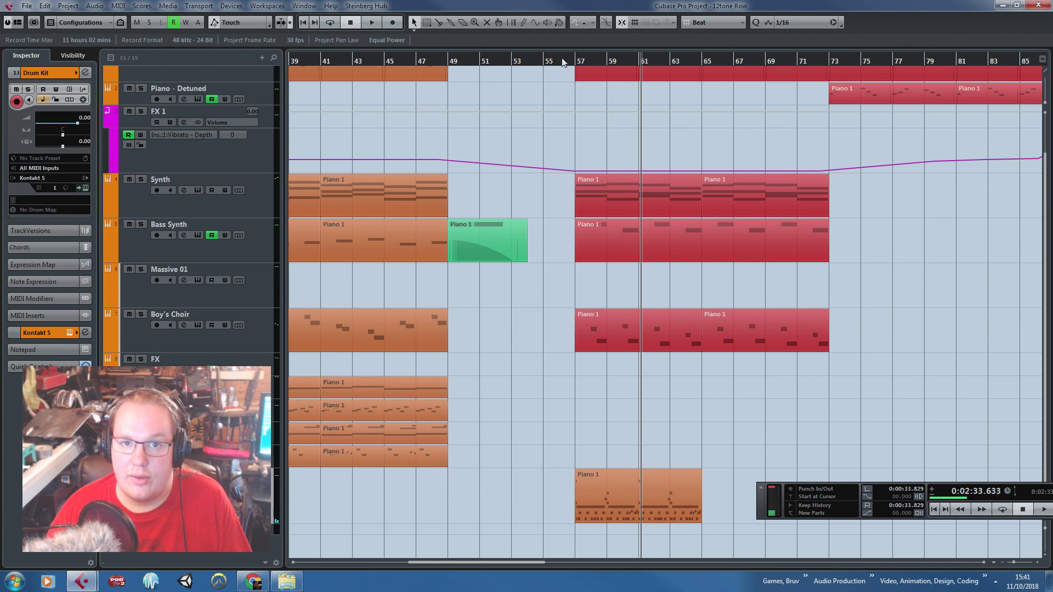
pyautogui.keyDown('ctrl'); pyautogui.scroll(3, 633, 407); pyautogui.keyUp('ctrl')
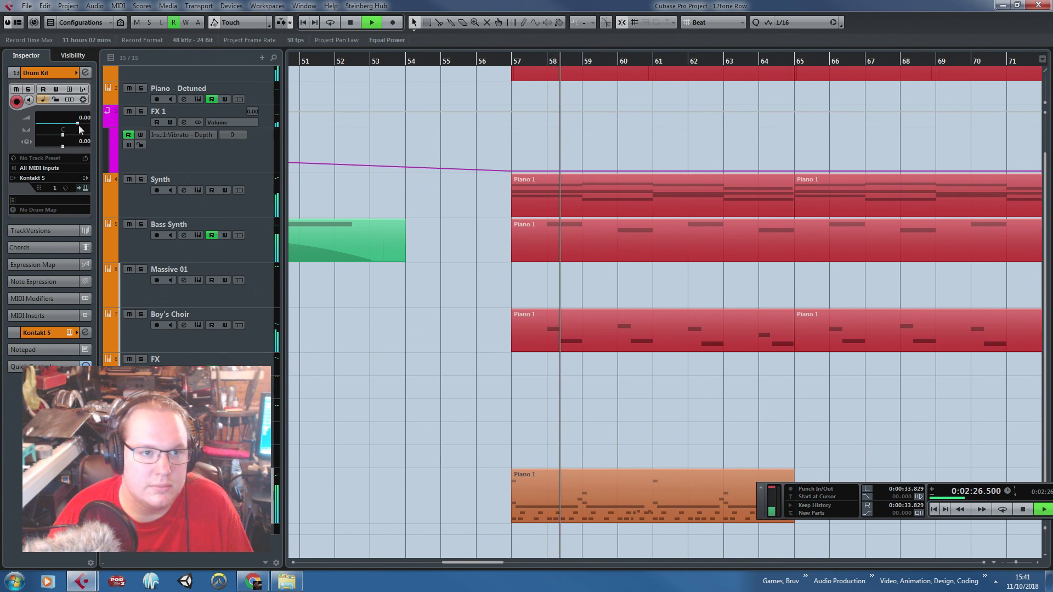
pyautogui.keyDown('ctrl'); pyautogui.scroll(-2, 459, 434); pyautogui.keyUp('ctrl')
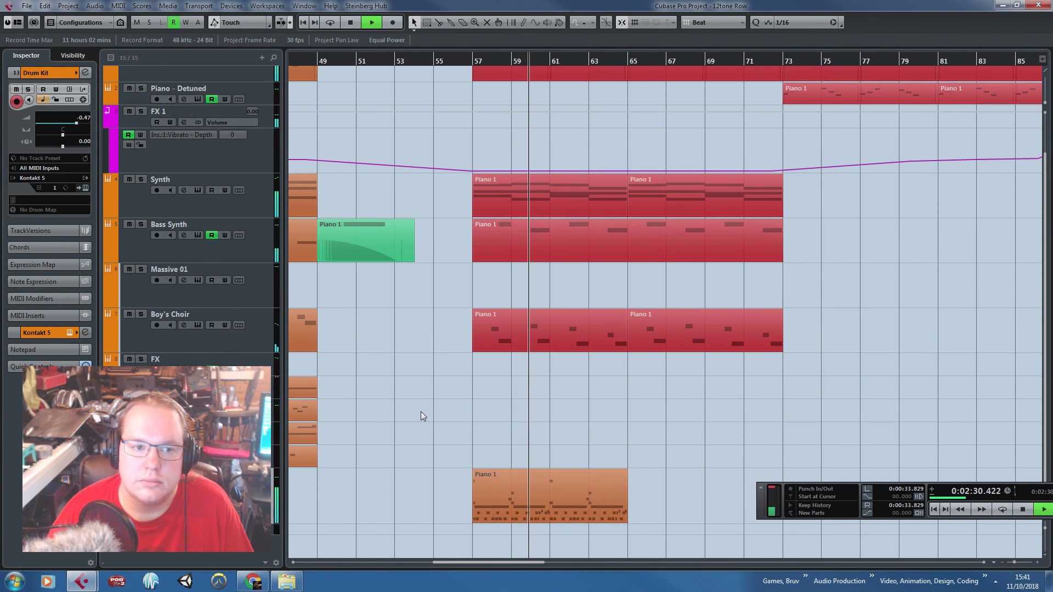
pyautogui.keyDown('ctrl'); pyautogui.scroll(-2, 420, 412); pyautogui.keyUp('ctrl')
pyautogui.press('space')
# Copy the Bass Synth part spanning bars 57 to 73 onto the Massive 01 track at bar 57
pyautogui.keyDown('ctrl'); pyautogui.scroll(2, 318, 316); pyautogui.keyUp('ctrl')
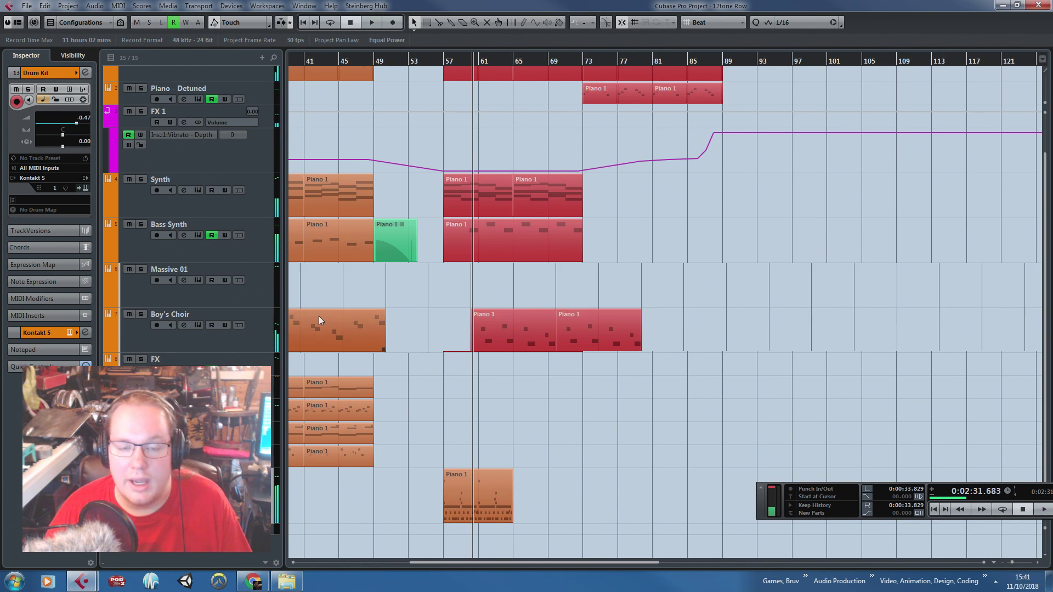
pyautogui.click(565, 248)
pyautogui.hotkey('ctrl', 'd')
pyautogui.moveTo(751, 246); pyautogui.dragTo(585, 276)
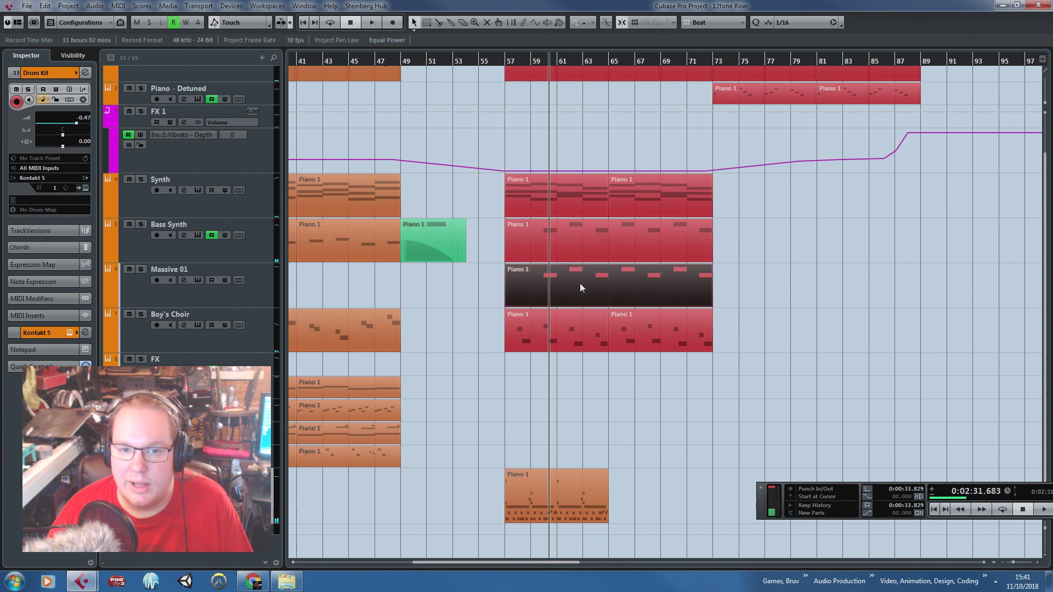
# Open the copied Massive 01 part and raise the velocity of all its notes to 127
pyautogui.doubleClick(580, 283)
pyautogui.keyDown('ctrl'); pyautogui.scroll(-2, 667, 337); pyautogui.keyUp('ctrl')
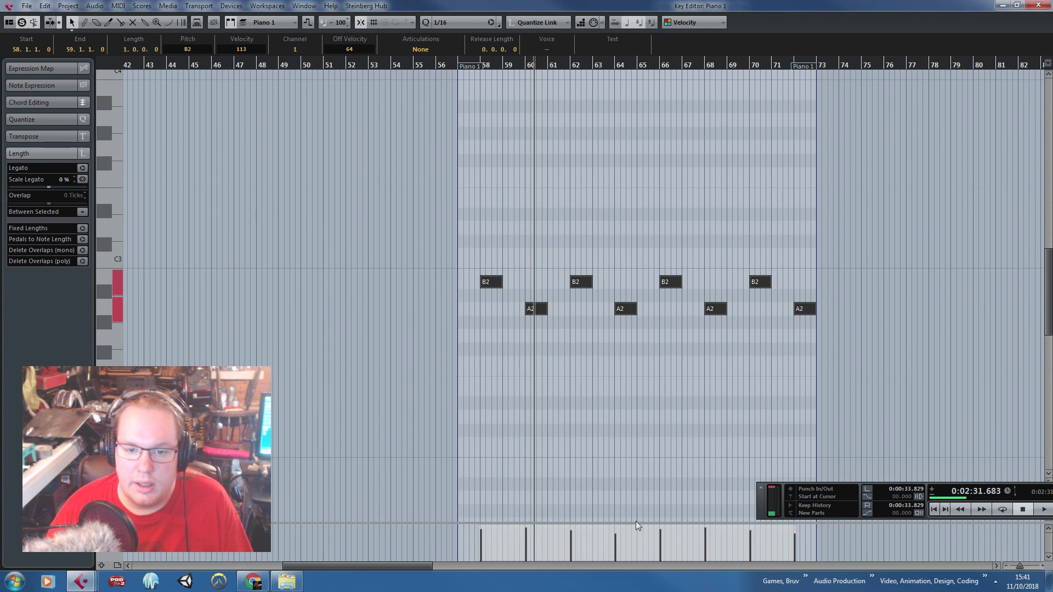
pyautogui.hotkey('ctrl', 'a')
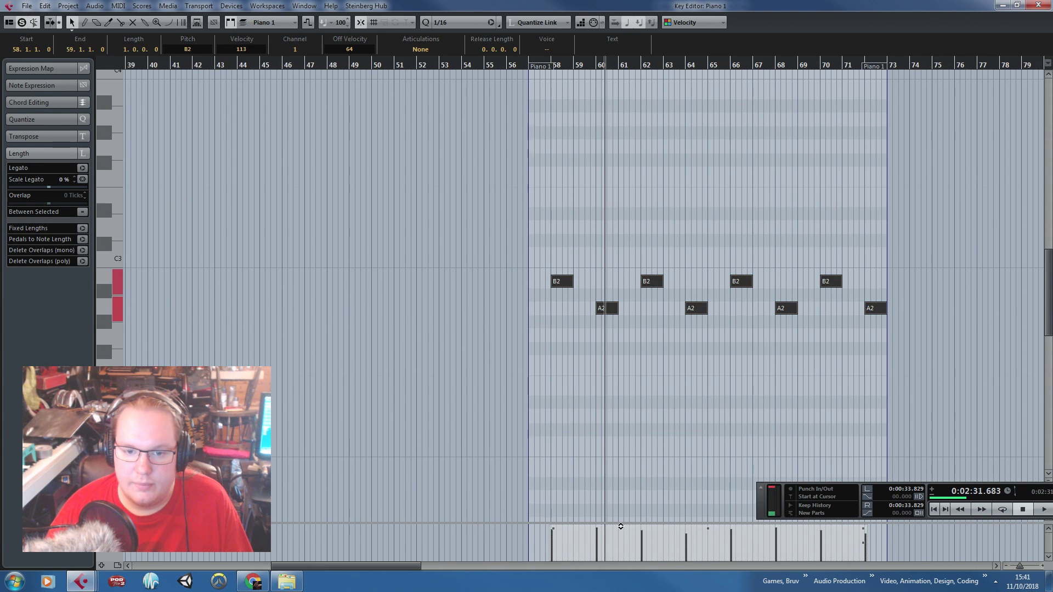
# Move all the Massive 01 notes one bar earlier and an octave down to B1 and A1, and play from bar 57
pyautogui.keyDown('ctrl'); pyautogui.scroll(3, 596, 324); pyautogui.keyUp('ctrl')
pyautogui.moveTo(497, 278); pyautogui.dragTo(465, 456)
pyautogui.click(412, 64)
pyautogui.press('space')
pyautogui.scroll(-2, 482, 186)
pyautogui.keyDown('ctrl'); pyautogui.scroll(-1, 461, 203); pyautogui.keyUp('ctrl')
pyautogui.keyDown('ctrl'); pyautogui.scroll(3, 482, 247); pyautogui.keyUp('ctrl')
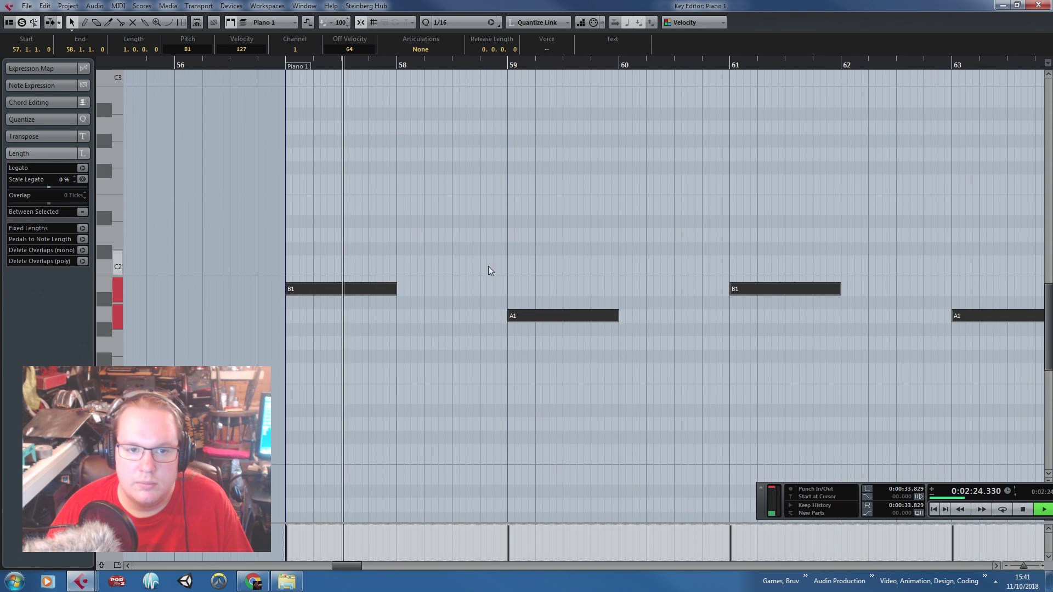
pyautogui.click(515, 213)
pyautogui.keyDown('ctrl'); pyautogui.scroll(-3, 543, 238); pyautogui.keyUp('ctrl')
pyautogui.press('space')
# Return to the project, play the arrangement from bar 57, and select the Massive 01 track
pyautogui.click(1038, 5)
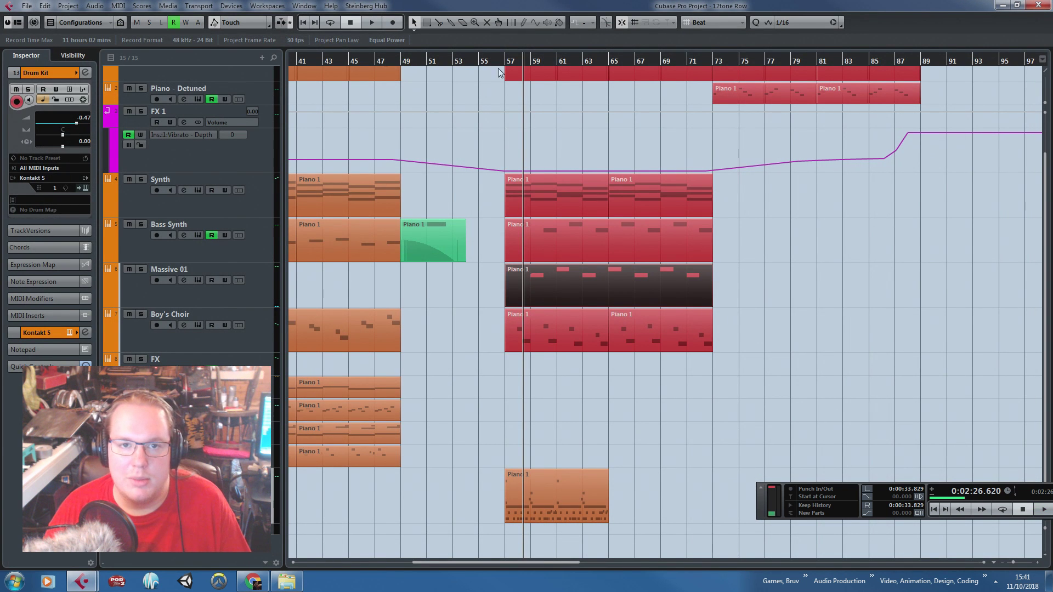
pyautogui.keyDown('ctrl'); pyautogui.scroll(3, 509, 368); pyautogui.keyUp('ctrl')
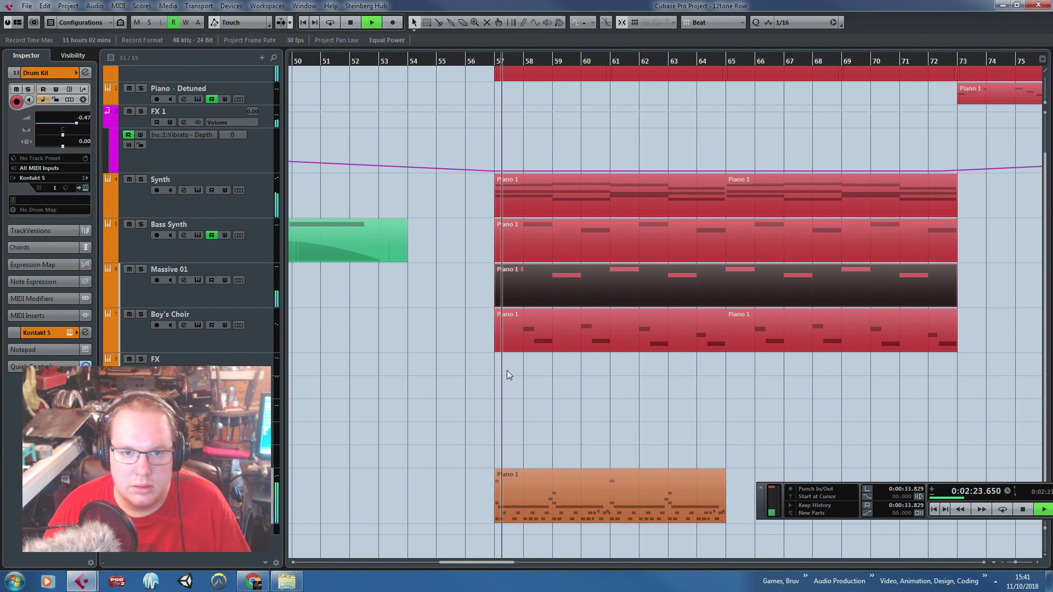
pyautogui.click(250, 298)
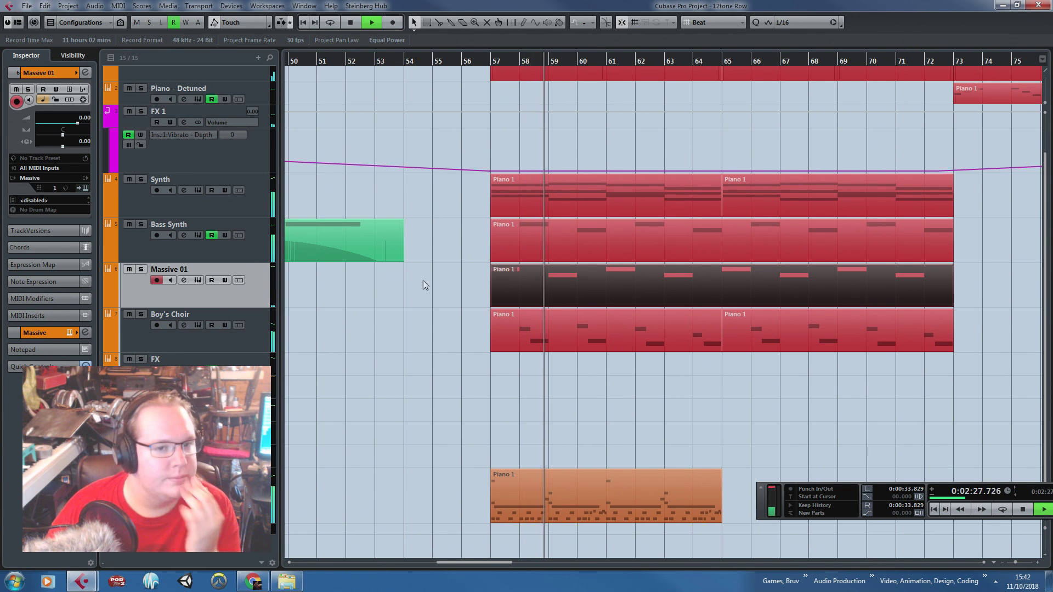
# Raise the Massive 01 track's volume to 3.20 and open its Massive synth
pyautogui.moveTo(80, 126); pyautogui.dragTo(84, 126)
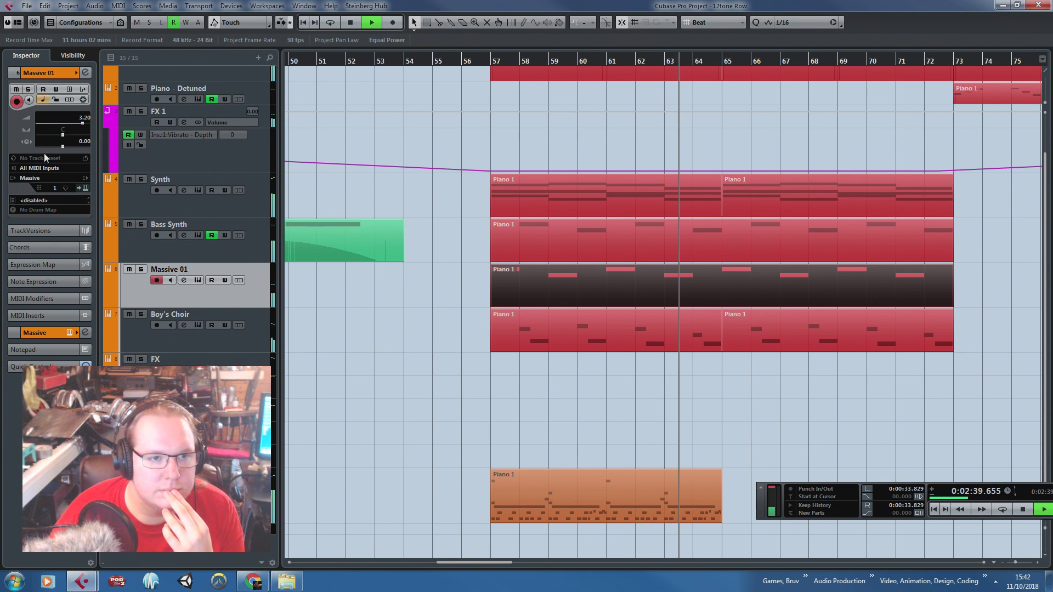
pyautogui.click(88, 189)
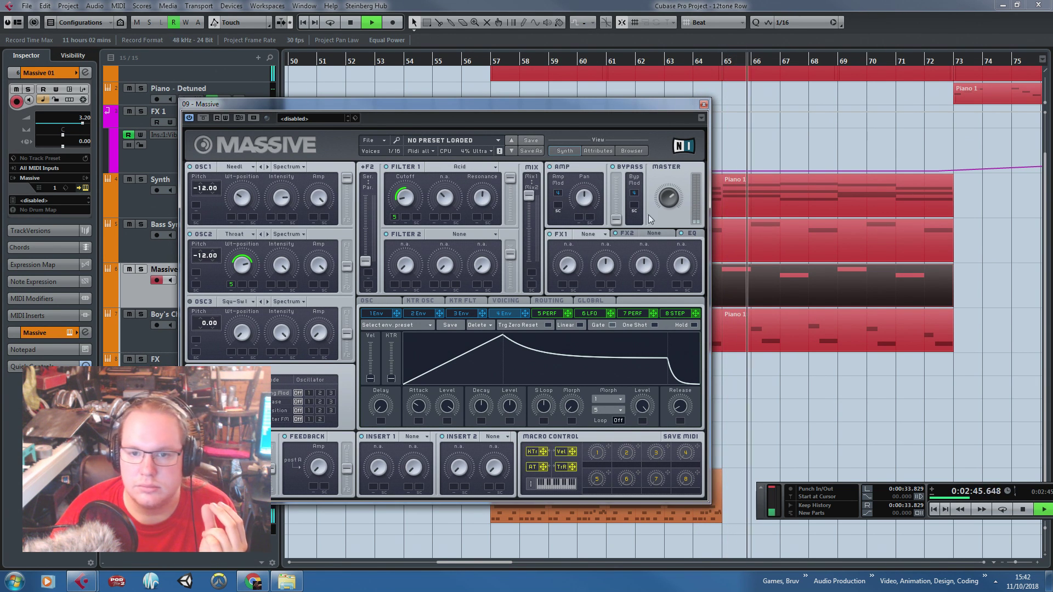
# Duplicate the orange Piano 1 part at bars 57–65 so a copy fills bars 65–73
pyautogui.click(833, 452)
pyautogui.click(676, 512)
pyautogui.hotkey('ctrl', 'd')
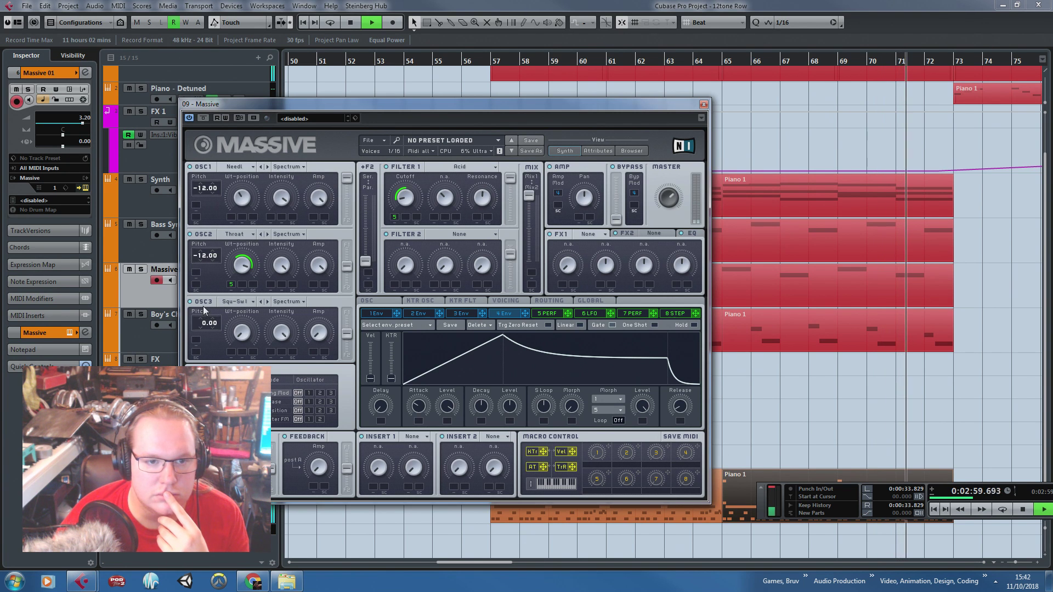
# Raise OSC2's output level to maximum in Massive, replay from bar 57, view the 5 Perf modulator, and close the synth
pyautogui.moveTo(347, 266); pyautogui.dragTo(347, 245)
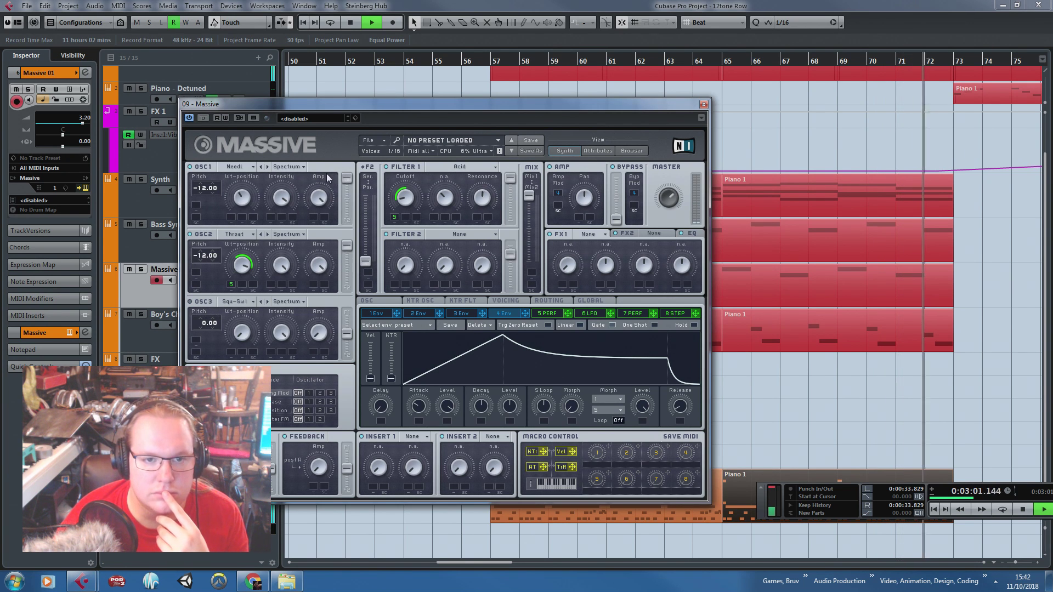
pyautogui.click(490, 60)
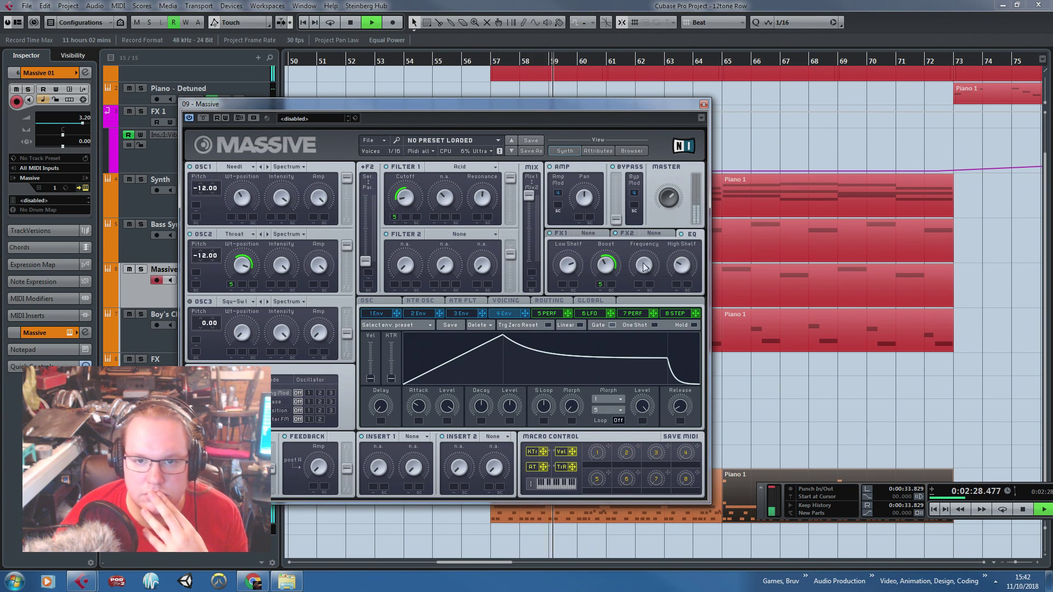
pyautogui.click(548, 313)
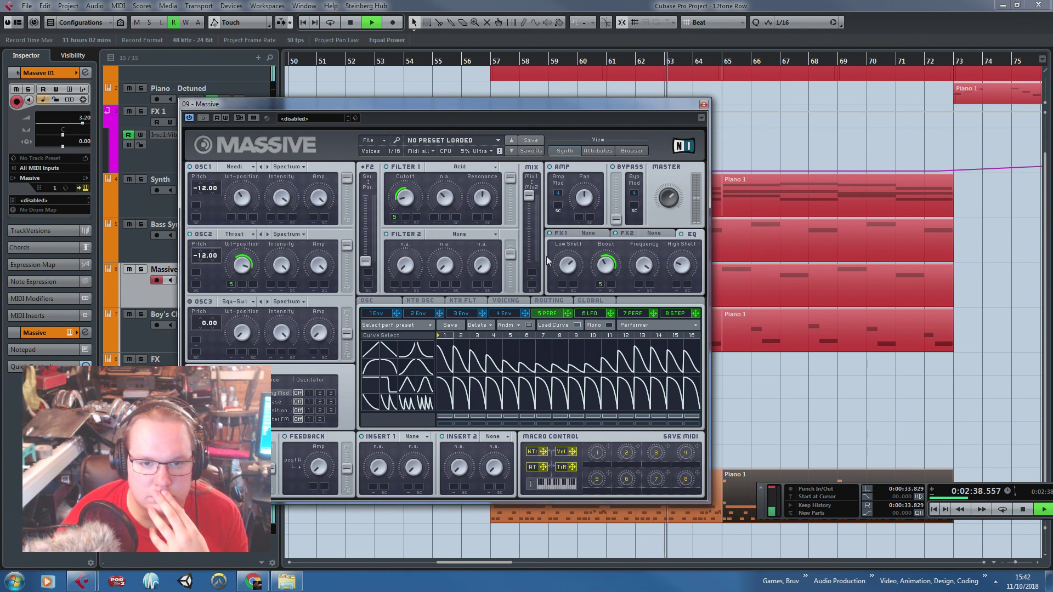
pyautogui.click(704, 105)
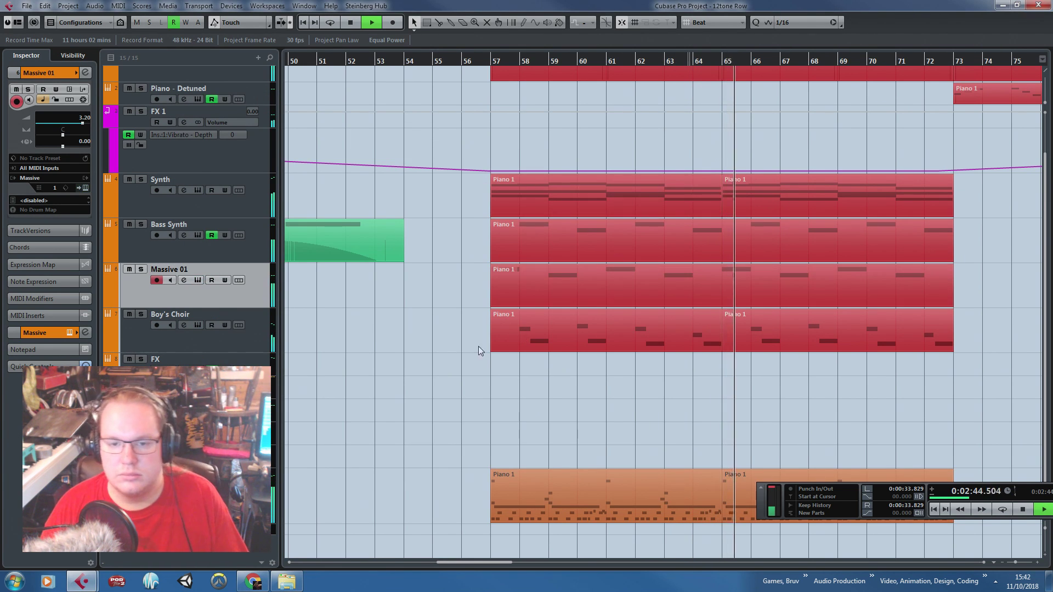
# Move the Bass Synth part one bar earlier to bar 56 and the Massive 01 part one bar later to bar 58
pyautogui.scroll(-4, 481, 341)
pyautogui.scroll(4, 483, 369)
pyautogui.scroll(-1, 398, 378)
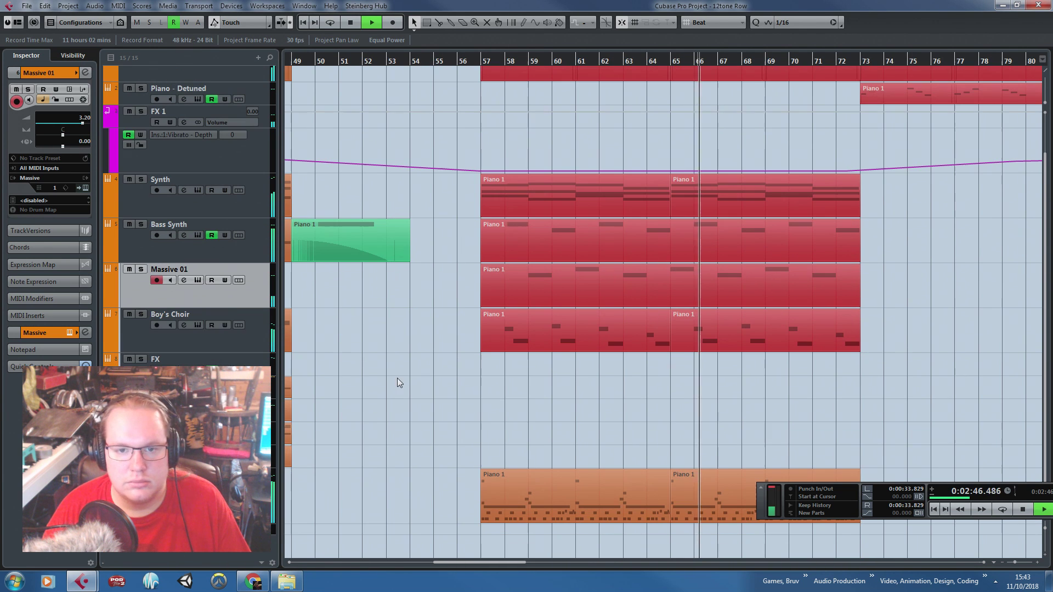
pyautogui.scroll(2, 481, 283)
pyautogui.press('space')
pyautogui.moveTo(559, 231); pyautogui.dragTo(519, 235)
pyautogui.moveTo(548, 281); pyautogui.dragTo(578, 284)
pyautogui.press('space')
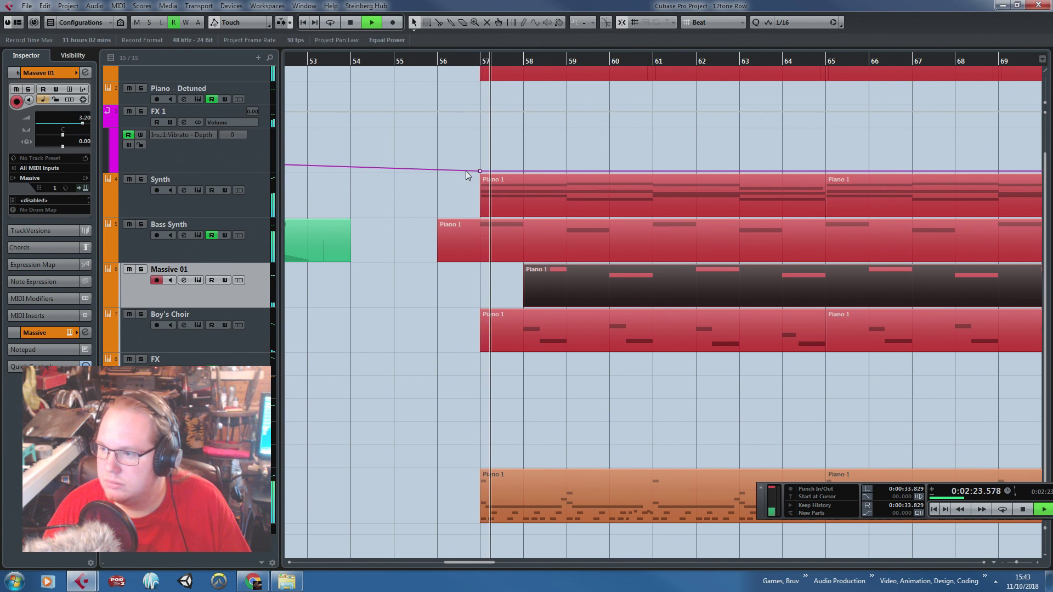
# Resize the Bass Synth and Massive 01 parts at both ends so each spans bars 57 to 73
pyautogui.scroll(-4, 462, 170)
pyautogui.scroll(3, 452, 168)
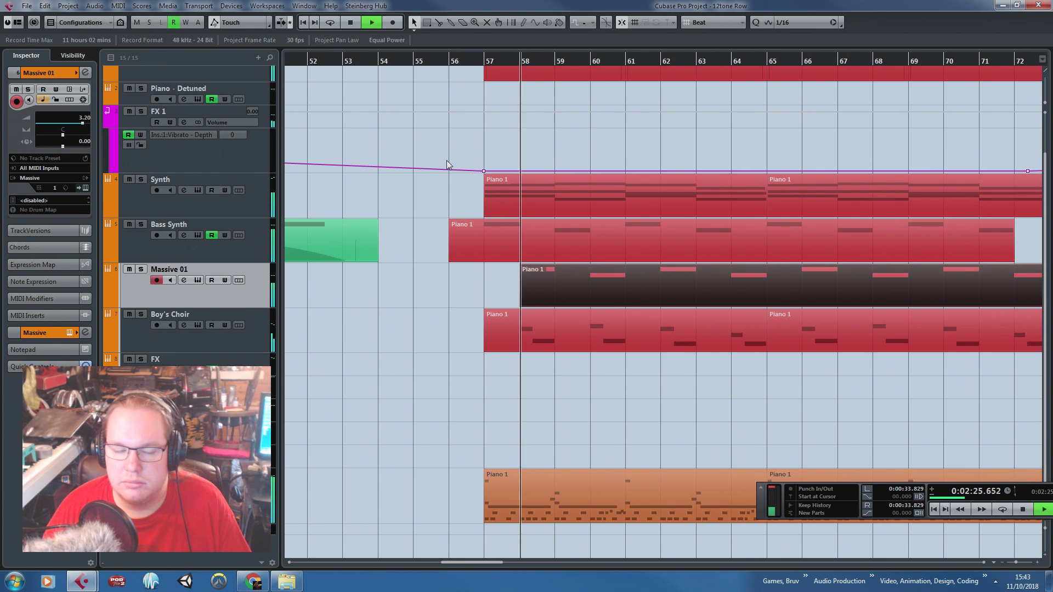
pyautogui.scroll(-2, 425, 196)
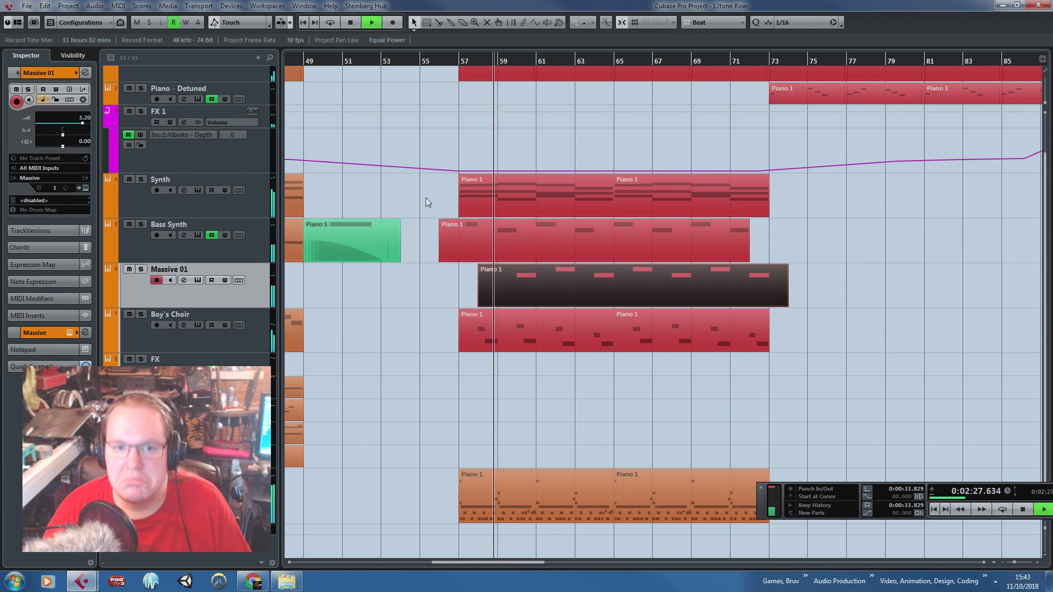
pyautogui.moveTo(787, 300); pyautogui.dragTo(768, 300)
pyautogui.moveTo(749, 259); pyautogui.dragTo(769, 259)
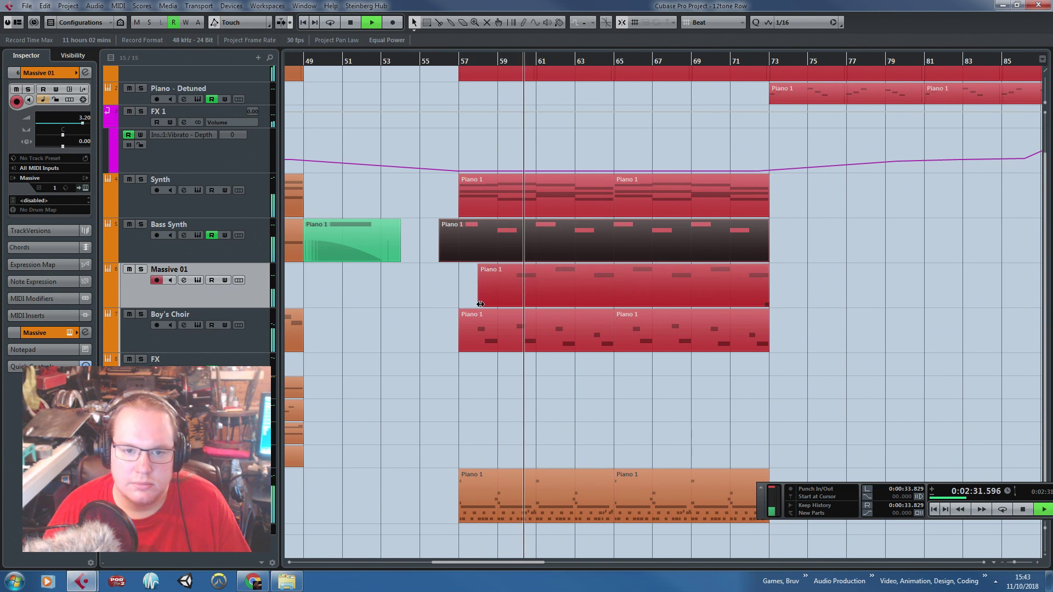
pyautogui.moveTo(480, 304); pyautogui.dragTo(461, 304)
pyautogui.moveTo(445, 259); pyautogui.dragTo(460, 258)
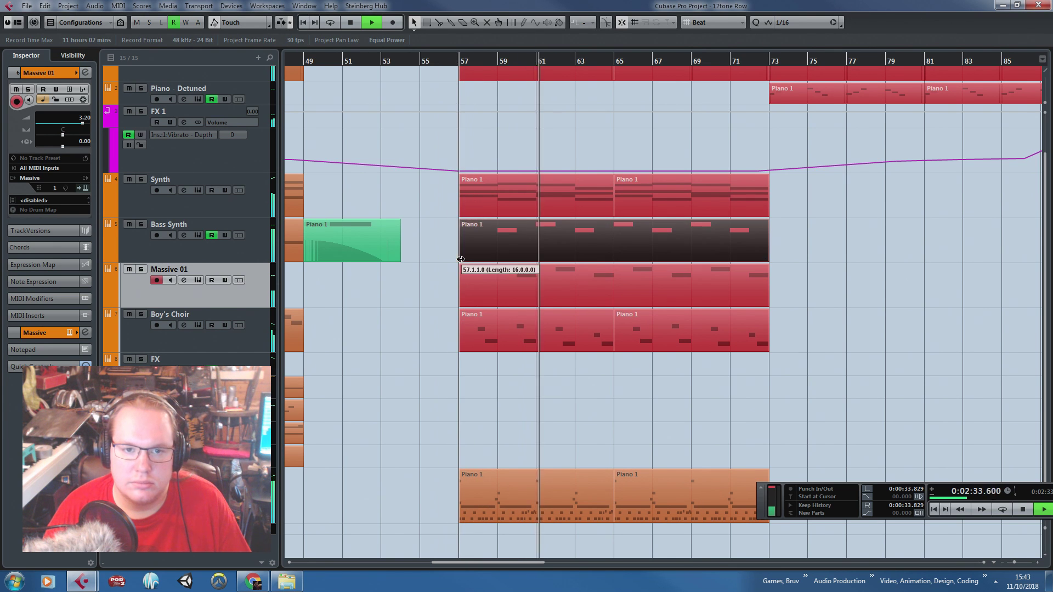
# Examine the chord notes of the Synth part at bar 57 in the Key Editor and close it
pyautogui.scroll(2, 450, 301)
pyautogui.scroll(3, 452, 301)
pyautogui.doubleClick(775, 256)
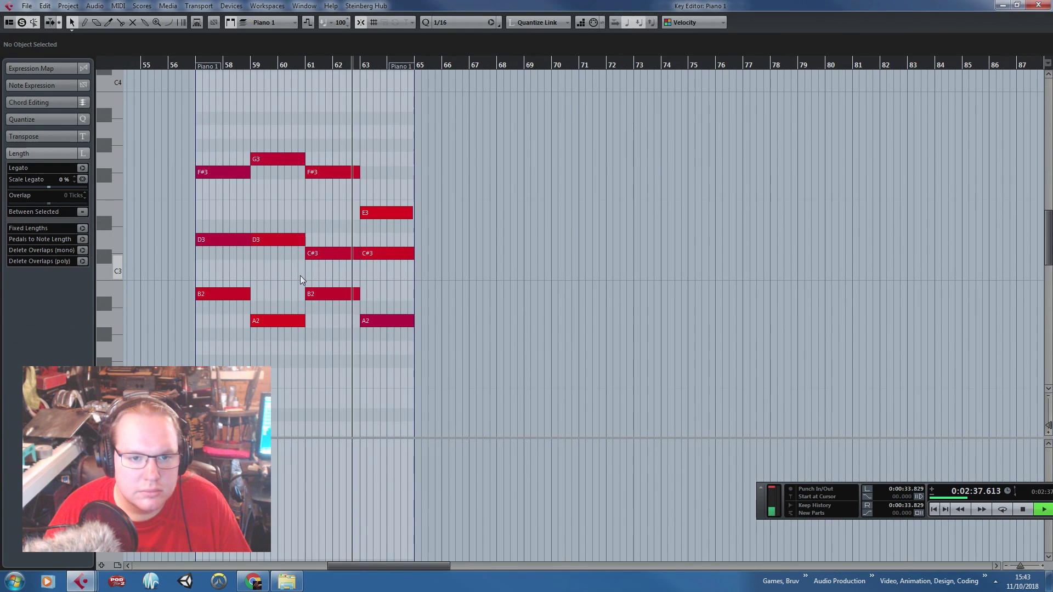
pyautogui.press('space')
pyautogui.scroll(1, 289, 264)
pyautogui.scroll(1, 286, 267)
pyautogui.click(391, 291)
pyautogui.scroll(-2, 378, 277)
pyautogui.click(404, 173)
pyautogui.click(1039, 6)
# Open the Bass Synth and Massive 01 parts together in the Key Editor and play them from bar 57
pyautogui.click(680, 299)
pyautogui.keyDown('shift'); pyautogui.click(645, 327); pyautogui.keyUp('shift')
pyautogui.doubleClick(625, 325)
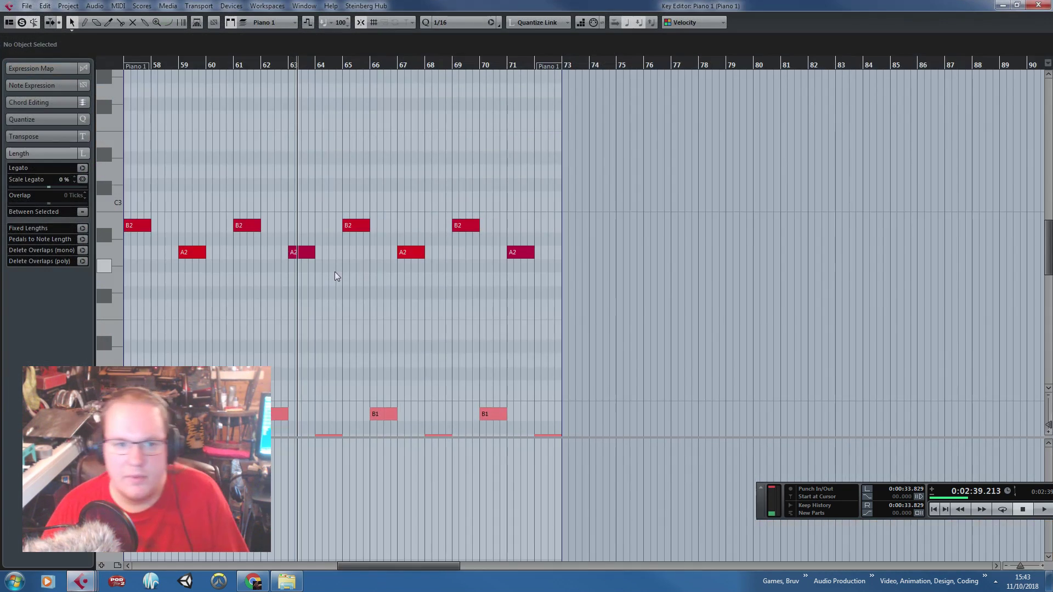
pyautogui.scroll(-2, 329, 270)
pyautogui.scroll(-3, 285, 277)
pyautogui.scroll(3, 257, 260)
pyautogui.click(133, 64)
pyautogui.press('space')
pyautogui.scroll(1, 183, 252)
pyautogui.scroll(2, 209, 249)
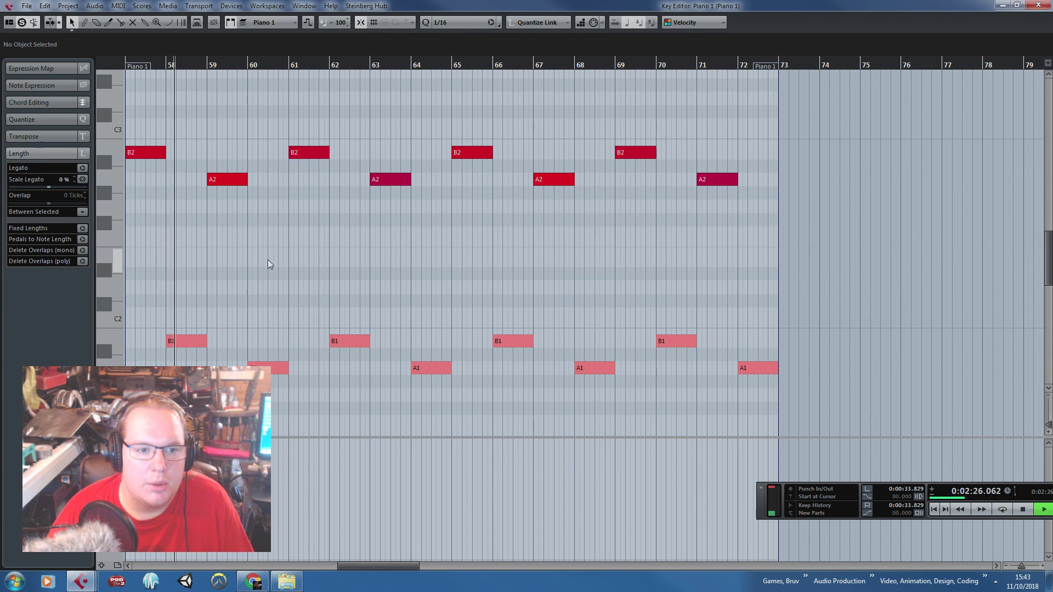
# Lower the B2 note at bar 61 to F#2 and the B1 note at bar 62 to F#1
pyautogui.moveTo(320, 91); pyautogui.dragTo(360, 375)
pyautogui.scroll(1, 301, 165)
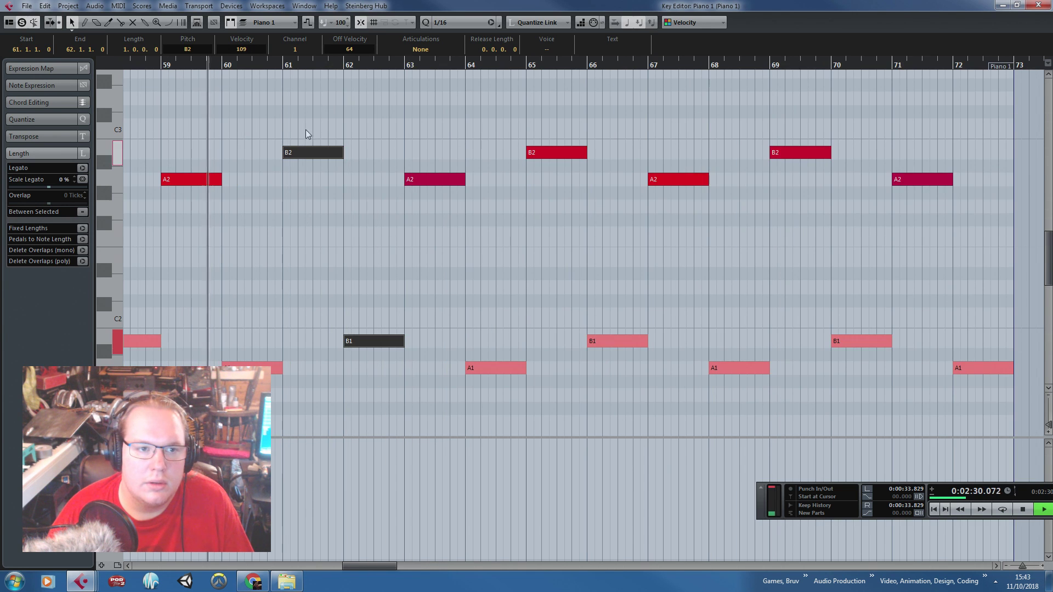
pyautogui.moveTo(308, 156); pyautogui.dragTo(309, 225)
pyautogui.click(328, 174)
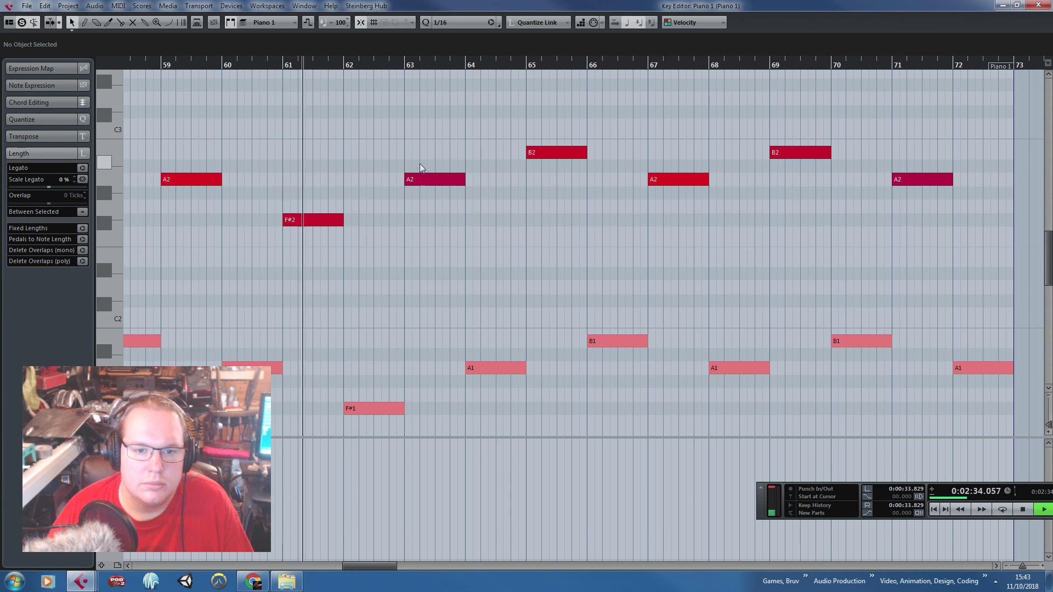
# Lower the B2 note at bar 69 to F#2 and the B1 note at bar 70 to F#1, and close the Key Editor
pyautogui.press('g')
pyautogui.moveTo(674, 406); pyautogui.dragTo(630, 209)
pyautogui.click(605, 194)
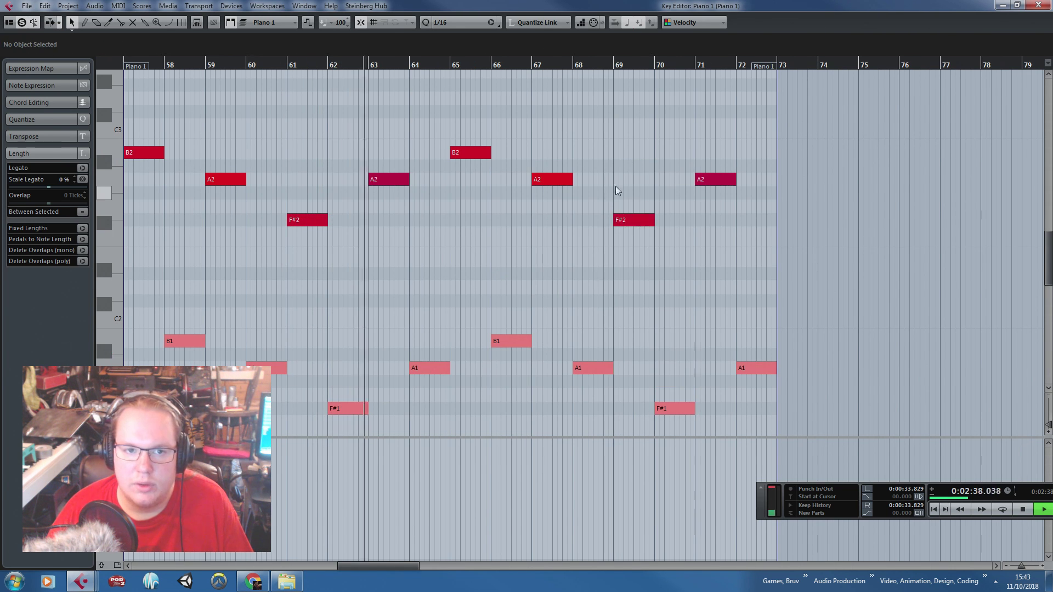
pyautogui.click(1037, 7)
pyautogui.press('g')
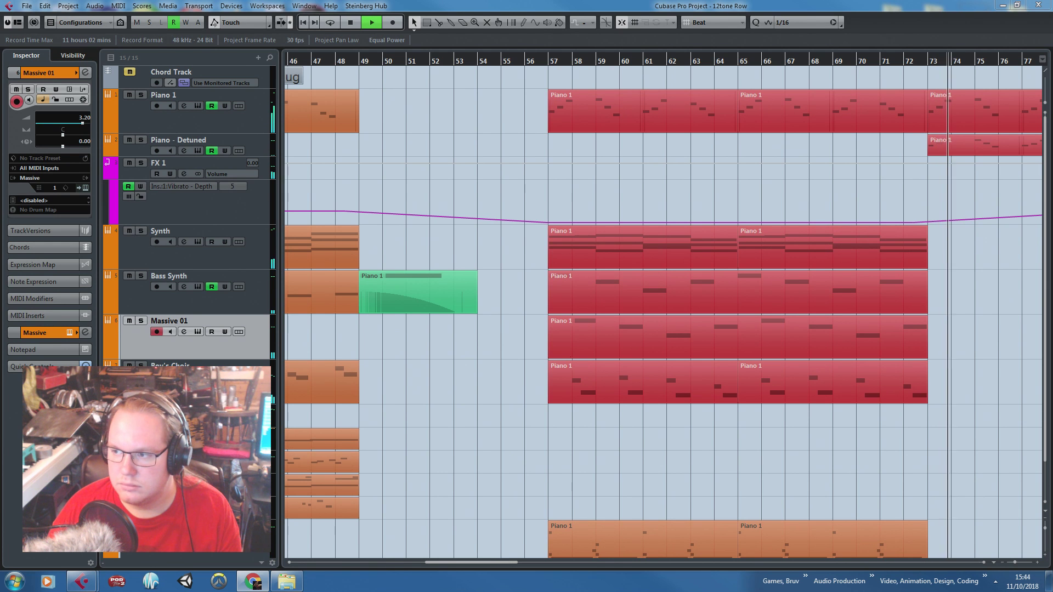
# Duplicate the bar 57–73 parts of Synth, Bass Synth, Massive 01, Boy's Choir and the orange track into bars 73–89
pyautogui.click(976, 290)
pyautogui.hscroll(3, 948, 297)
pyautogui.press('space')
pyautogui.scroll(-2, 944, 296)
pyautogui.hscroll(1, 943, 313)
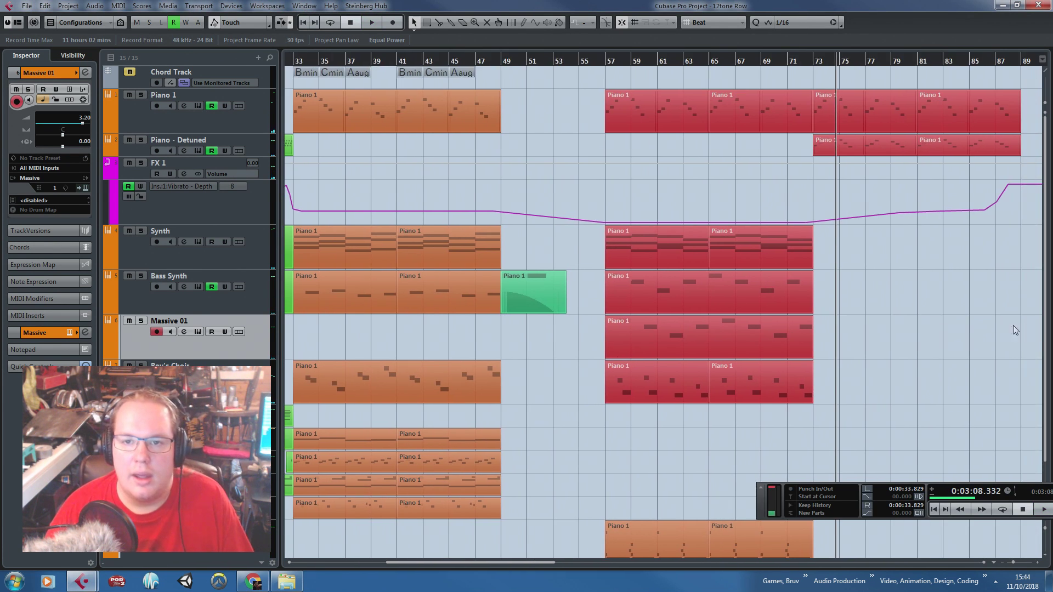
pyautogui.hscroll(10, 996, 341)
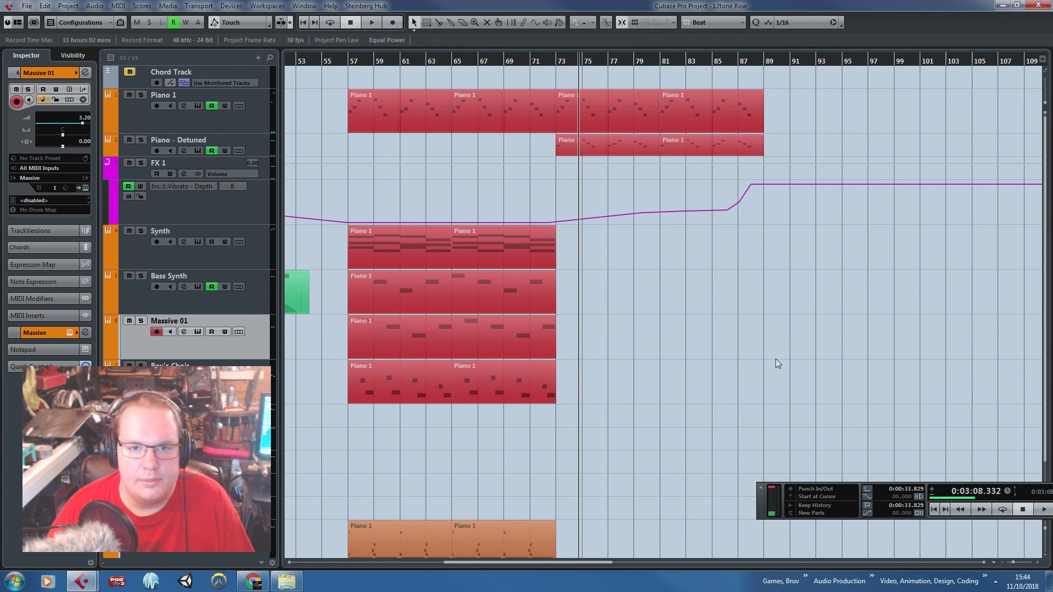
pyautogui.scroll(-1, 781, 360)
pyautogui.moveTo(582, 515); pyautogui.dragTo(329, 189)
pyautogui.hotkey('ctrl', 'd')
pyautogui.click(659, 406)
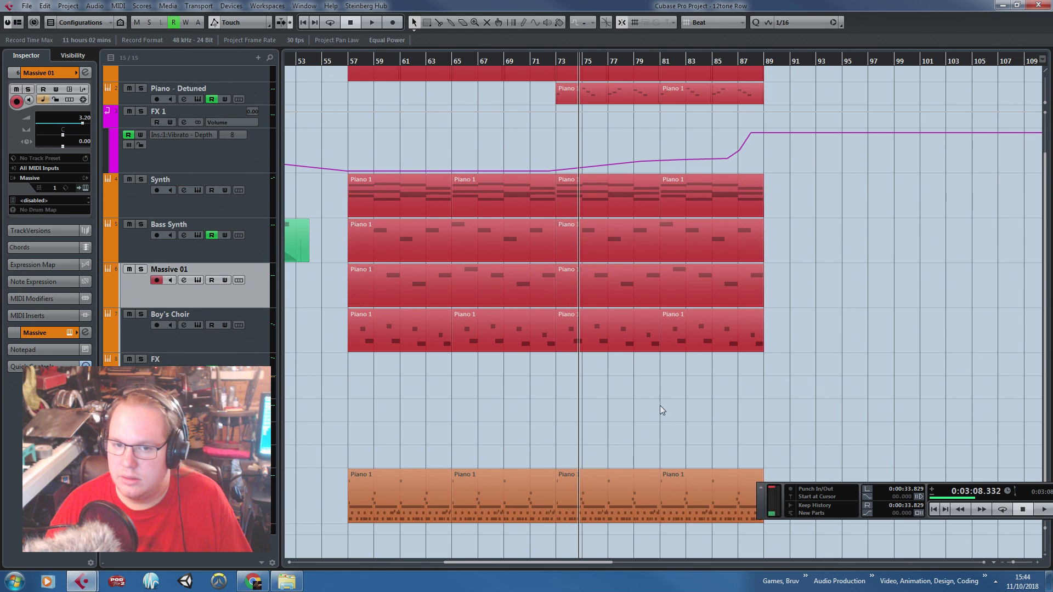
# Colour the orange Piano 1 parts across bars 57–89 red to match the rest of the section
pyautogui.scroll(1, 653, 419)
pyautogui.scroll(-1, 606, 434)
pyautogui.moveTo(428, 473); pyautogui.dragTo(661, 564)
pyautogui.scroll(1, 584, 219)
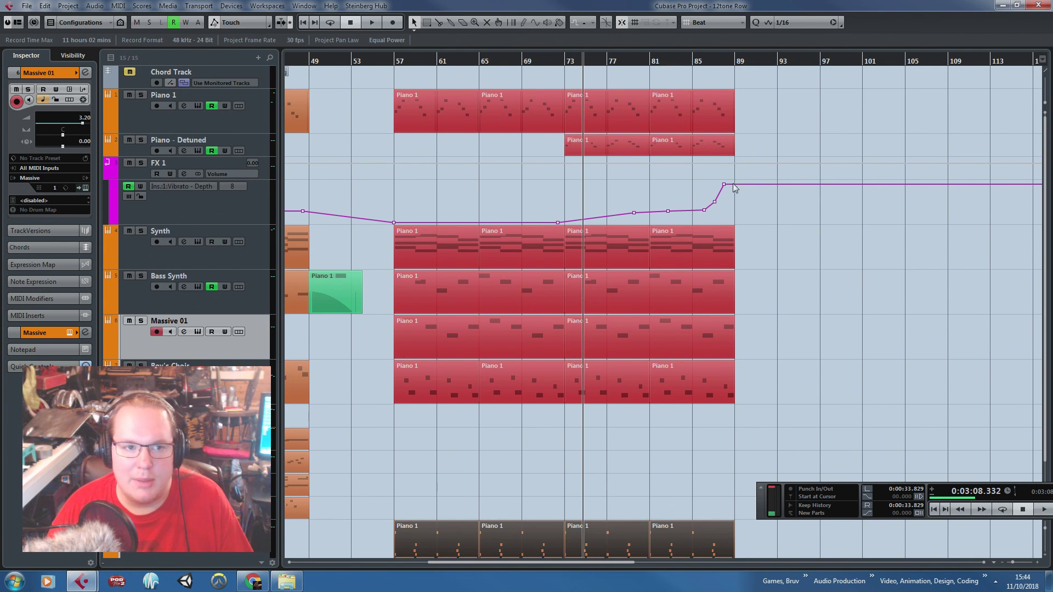
pyautogui.click(562, 28)
pyautogui.click(570, 57)
# Play the extended section from about bar 72 to check the duplicated parts, and stop playback
pyautogui.click(557, 61)
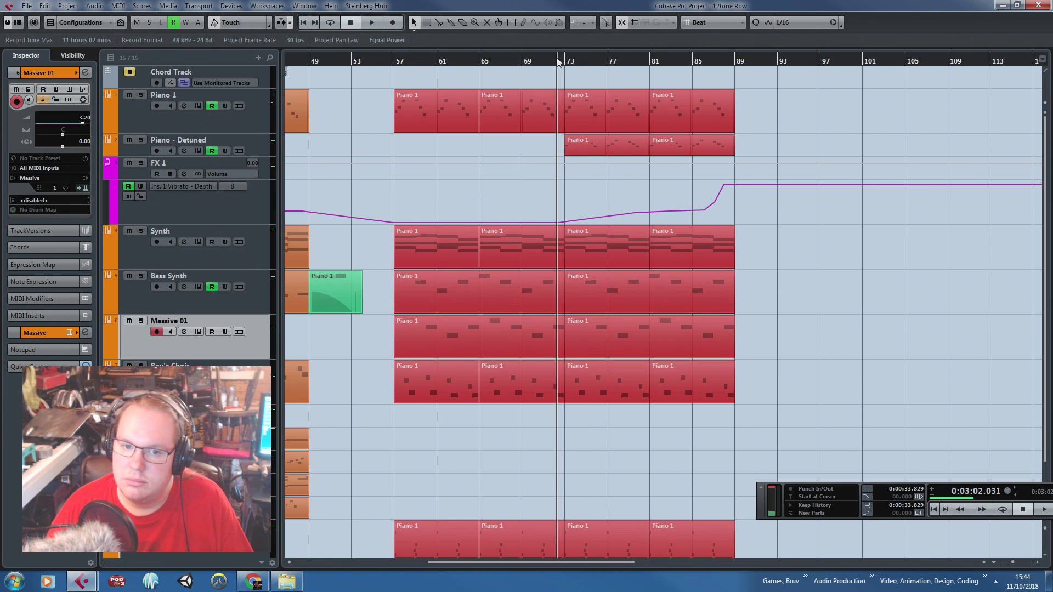
pyautogui.scroll(5, 608, 433)
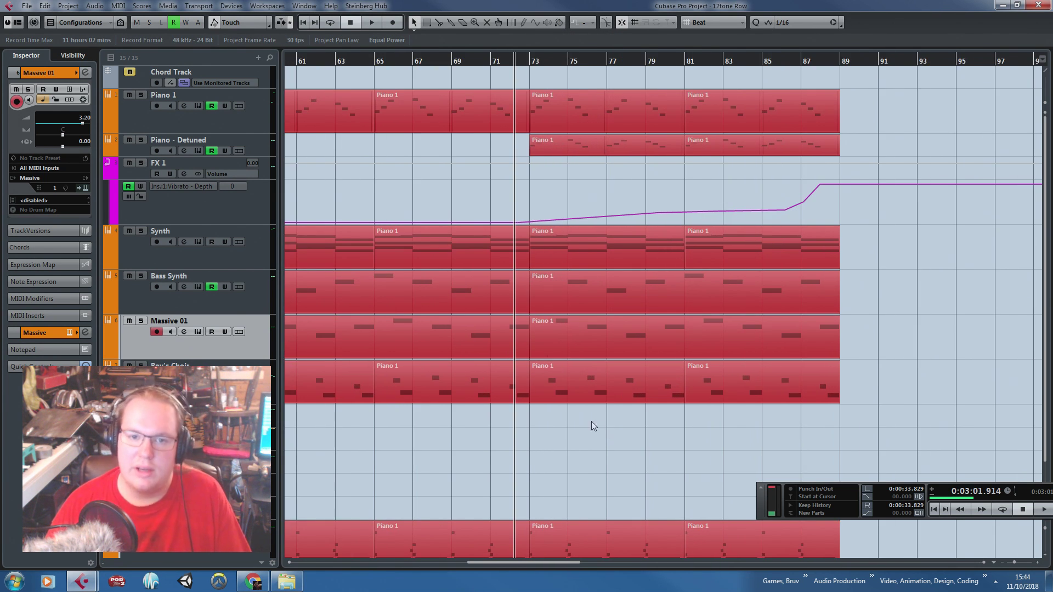
pyautogui.scroll(-3, 510, 424)
pyautogui.press('space')
pyautogui.scroll(1, 508, 422)
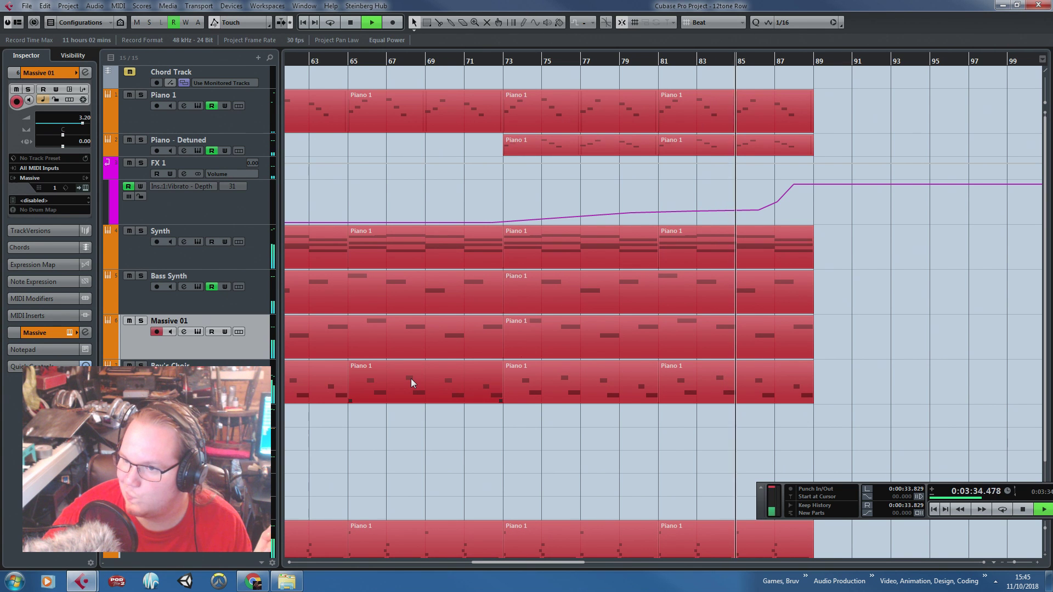
pyautogui.press('space')
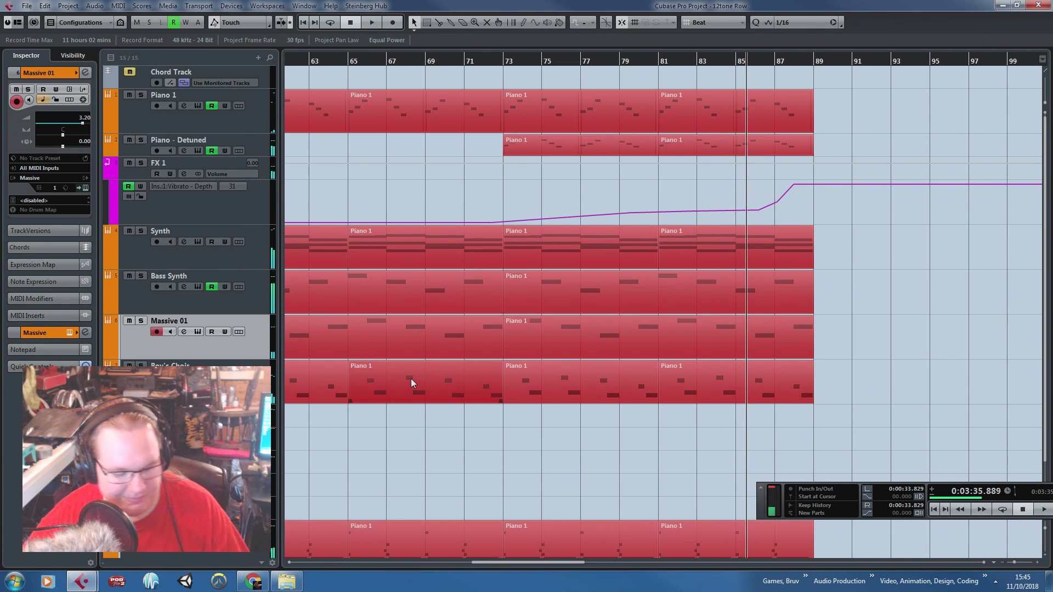
# Compare the Kontakt piano settings of the Piano - Detuned and Piano 1 tracks side by side and close both instruments
pyautogui.click(253, 147)
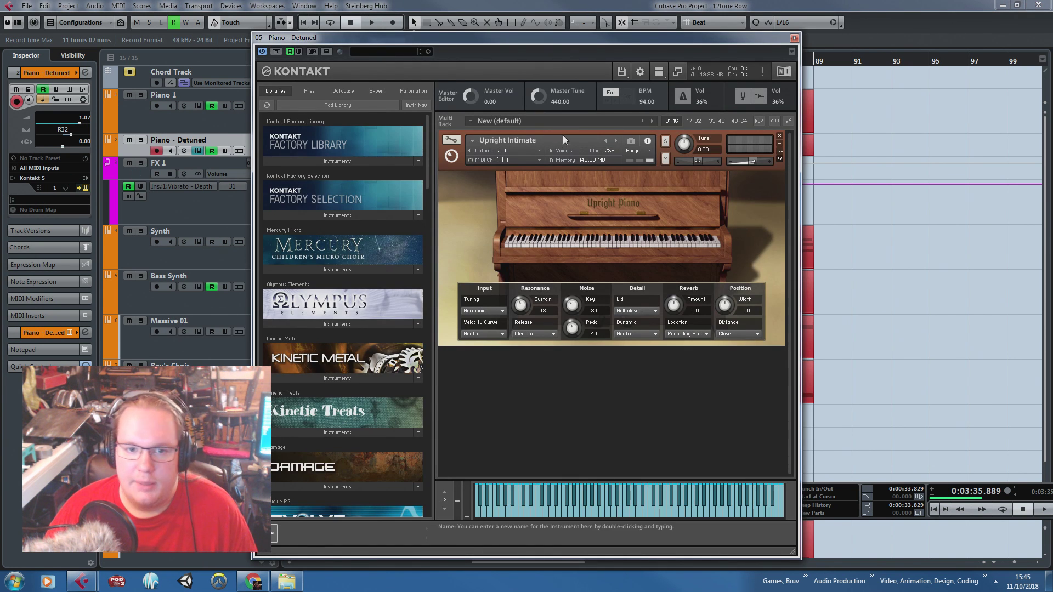
pyautogui.click(133, 119)
pyautogui.click(85, 188)
pyautogui.moveTo(385, 41); pyautogui.dragTo(199, 35)
pyautogui.moveTo(644, 35); pyautogui.dragTo(676, 35)
pyautogui.moveTo(461, 36); pyautogui.dragTo(417, 35)
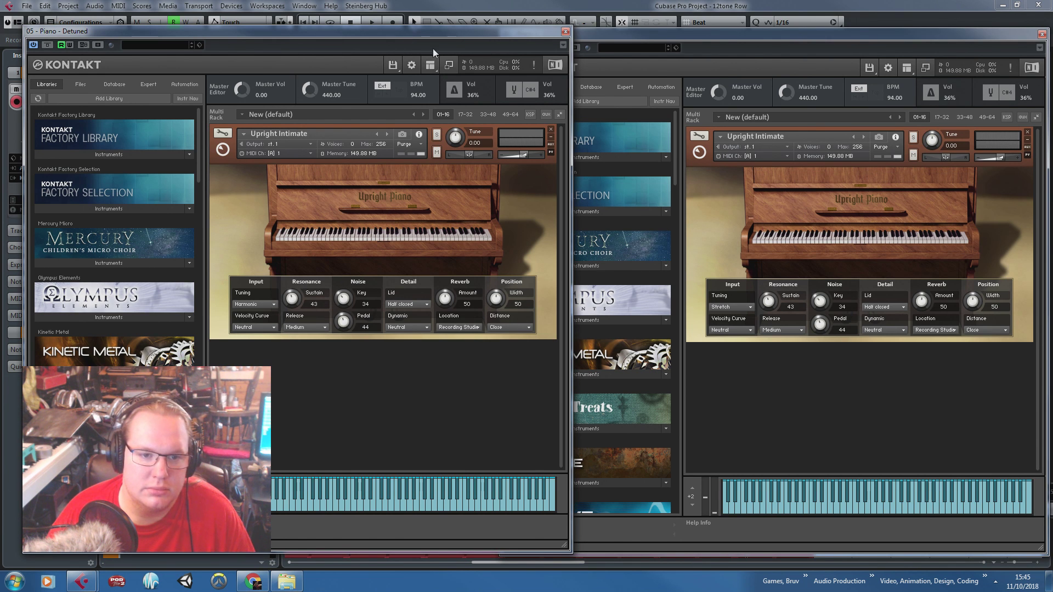
pyautogui.click(1042, 34)
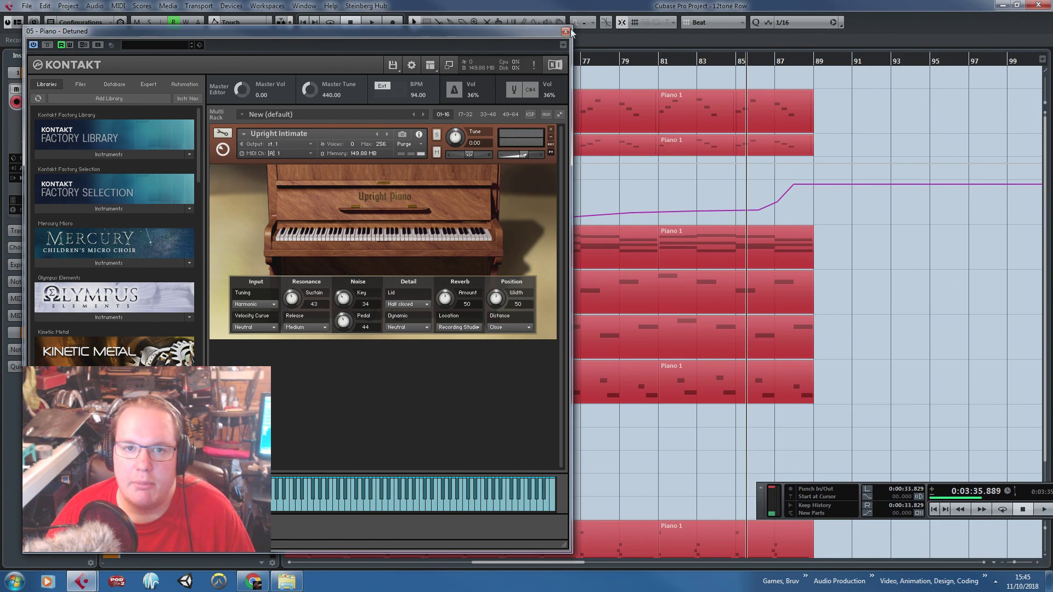
pyautogui.click(565, 31)
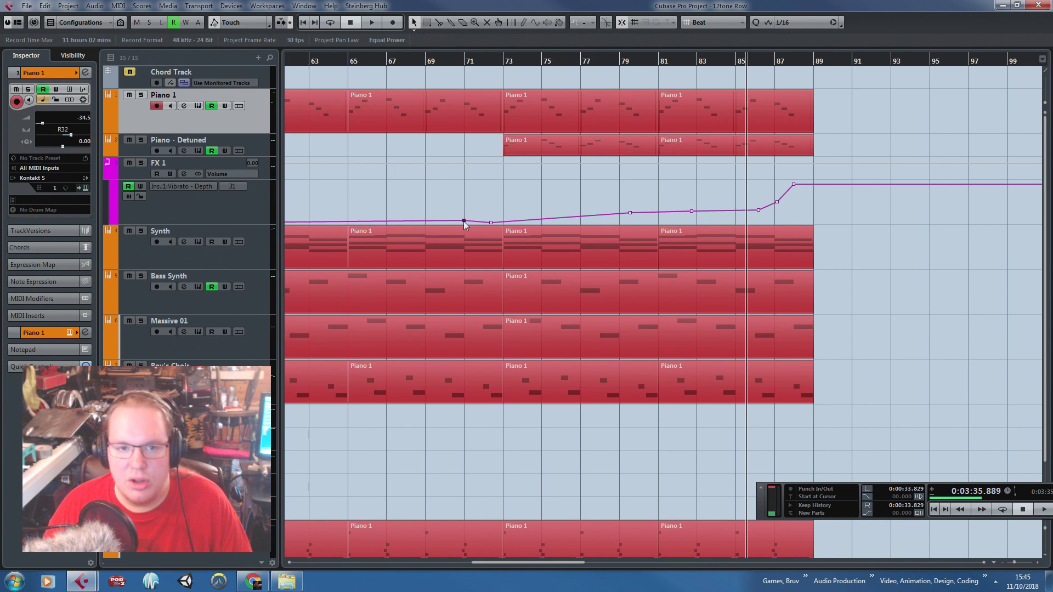
pyautogui.scroll(-2, 472, 211)
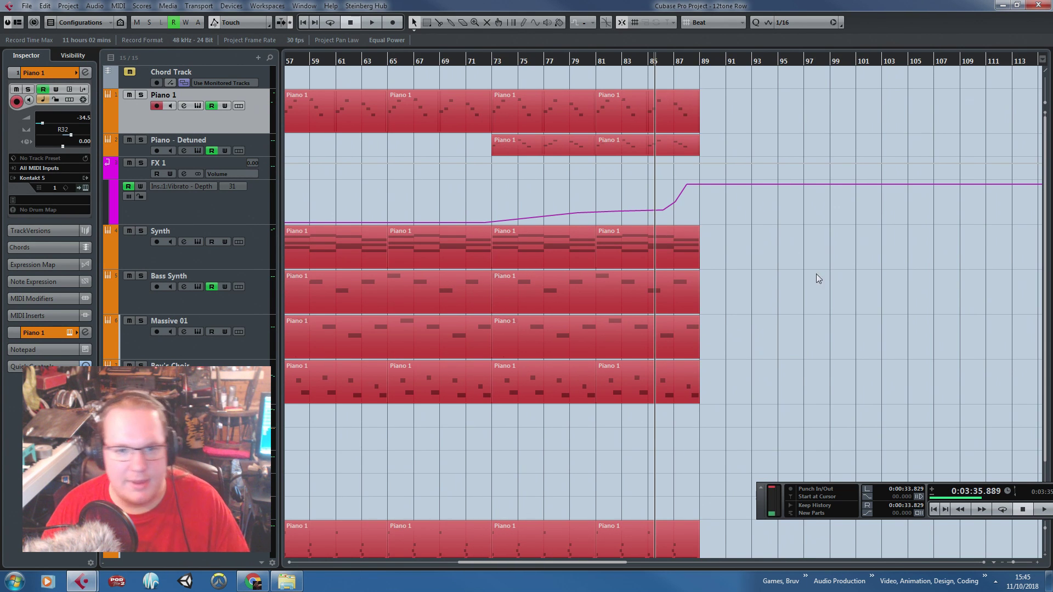
pyautogui.scroll(-1, 823, 272)
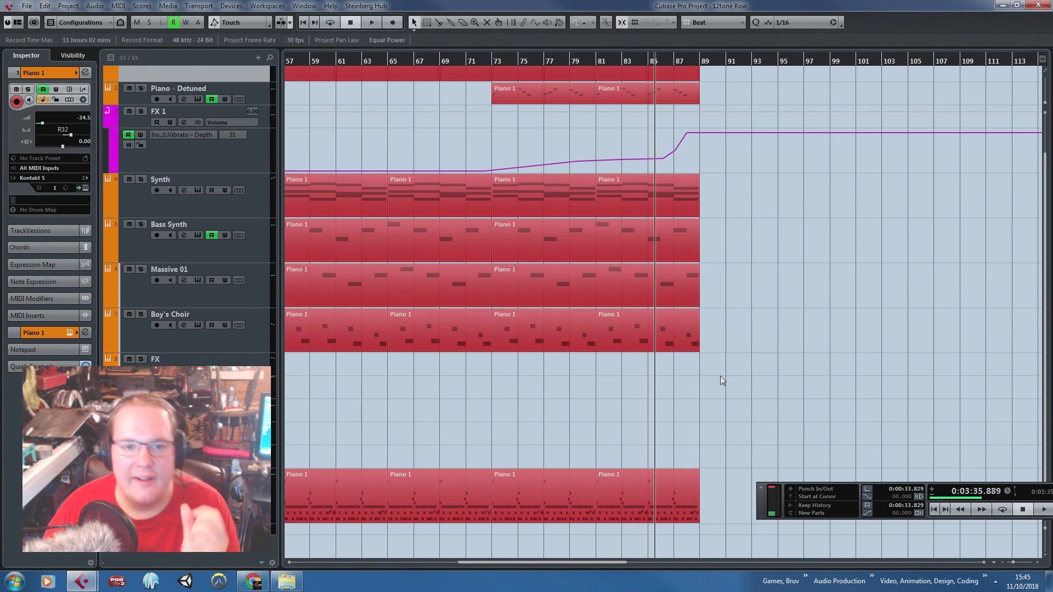
pyautogui.click(630, 357)
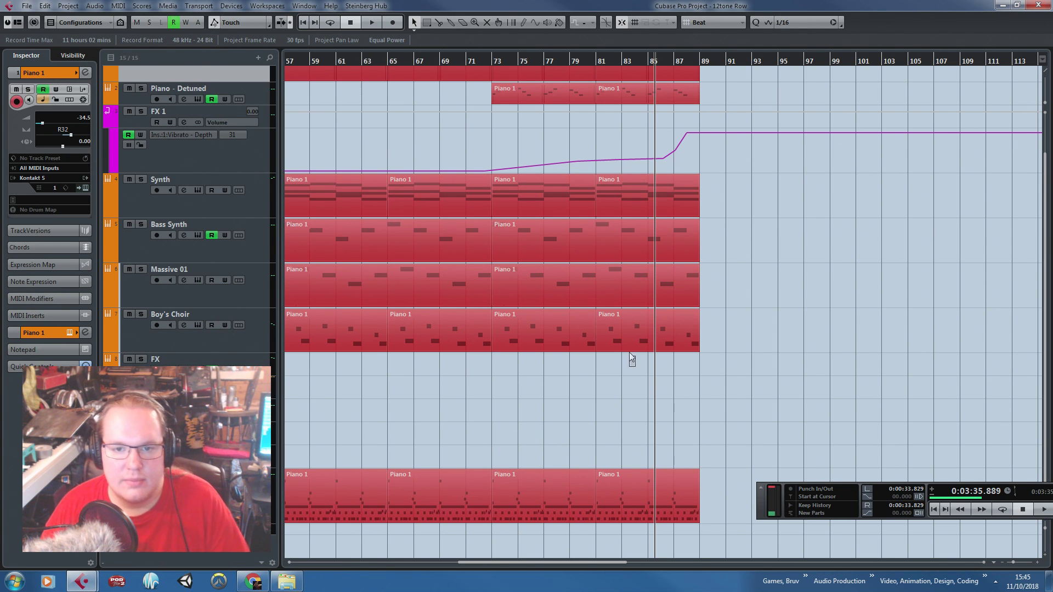
# Delete the bar 81–89 parts of Boy's Choir and the drum track
pyautogui.press('Delete')
pyautogui.moveTo(668, 384); pyautogui.dragTo(632, 493)
# Open the drum track's bar 73–81 part for editing and delete the notes lying between the C1 and F#1 rows
pyautogui.doubleClick(567, 479)
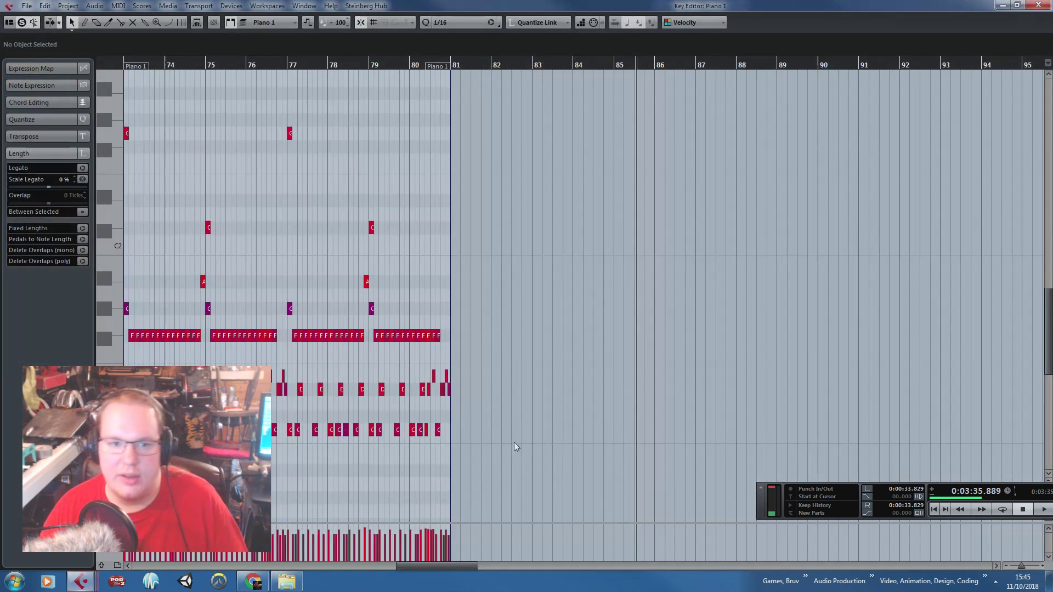
pyautogui.moveTo(543, 409); pyautogui.dragTo(265, 362)
pyautogui.press('Delete')
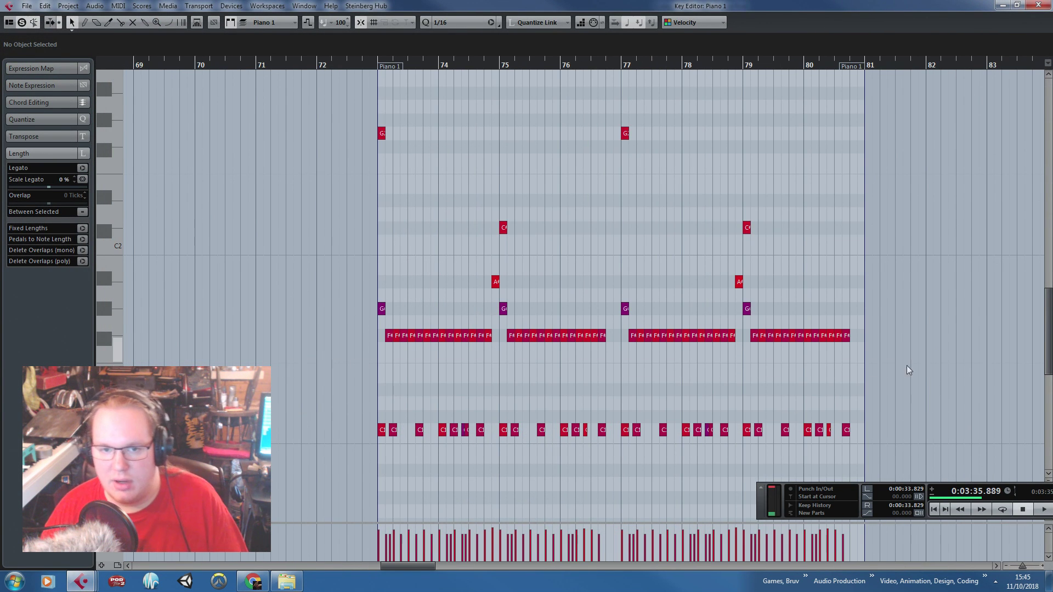
# Transpose the repeated F#1 notes up to D#2 and play the part from bar 73 to hear them
pyautogui.moveTo(929, 380)
pyautogui.mouseDown()
pyautogui.moveTo(396, 352)
pyautogui.moveTo(367, 341)
pyautogui.moveTo(404, 214)
pyautogui.moveTo(400, 193)
pyautogui.mouseUp()
pyautogui.scroll(4, 395, 351)
pyautogui.scroll(-2, 387, 259)
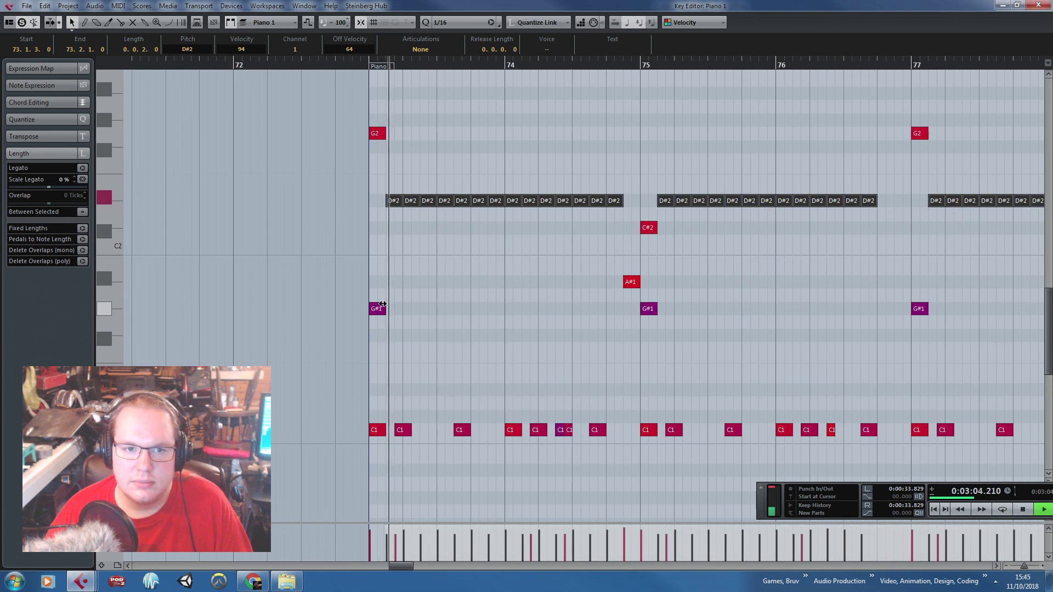
pyautogui.scroll(-2, 397, 328)
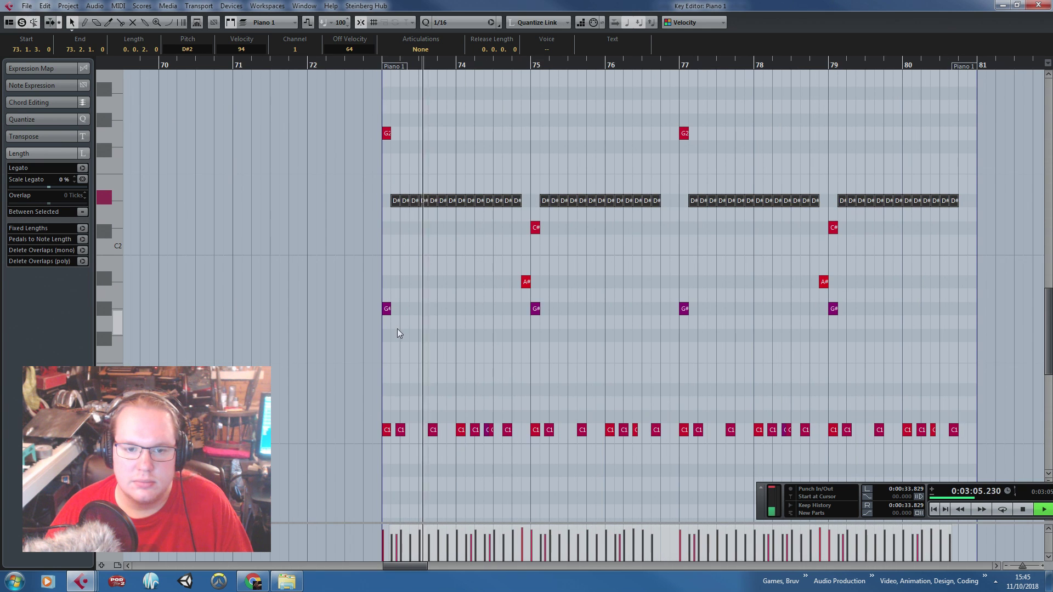
pyautogui.click(707, 385)
pyautogui.scroll(1, 516, 406)
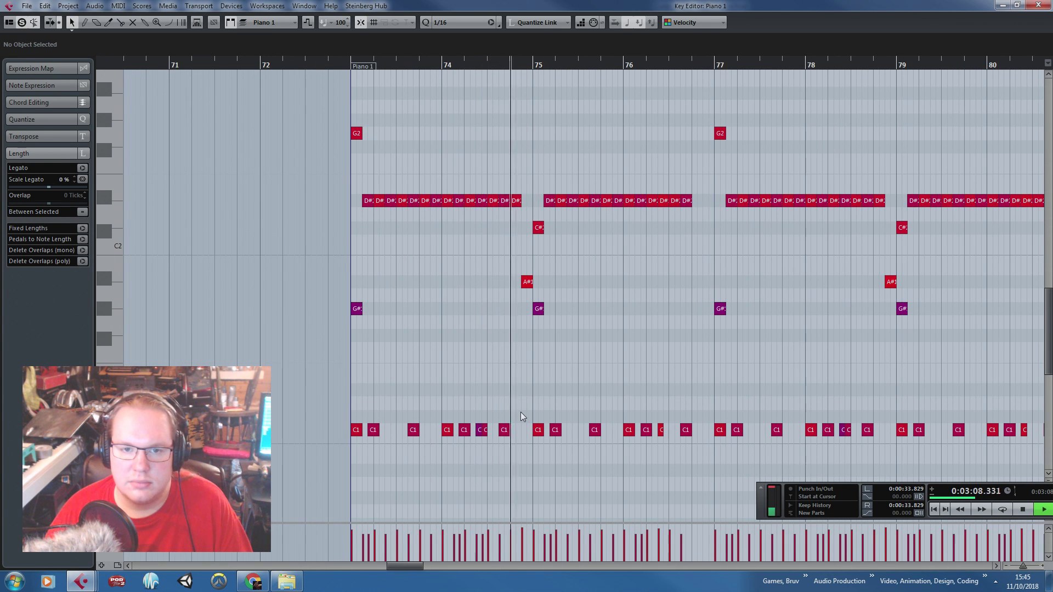
pyautogui.scroll(-1, 520, 413)
pyautogui.scroll(2, 518, 412)
pyautogui.press('space')
pyautogui.scroll(1, 347, 403)
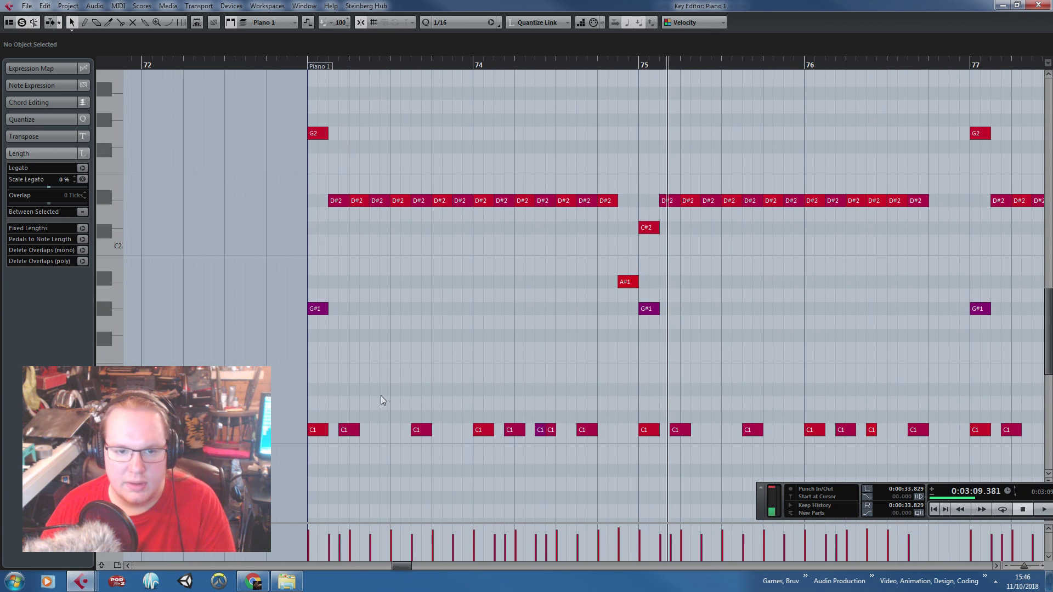
# Delete the C1 notes in bar 74, the A#1 note before bar 75 and all notes from bar 75 to 81
pyautogui.moveTo(456, 405); pyautogui.dragTo(613, 454)
pyautogui.press('Delete')
pyautogui.scroll(-2, 527, 462)
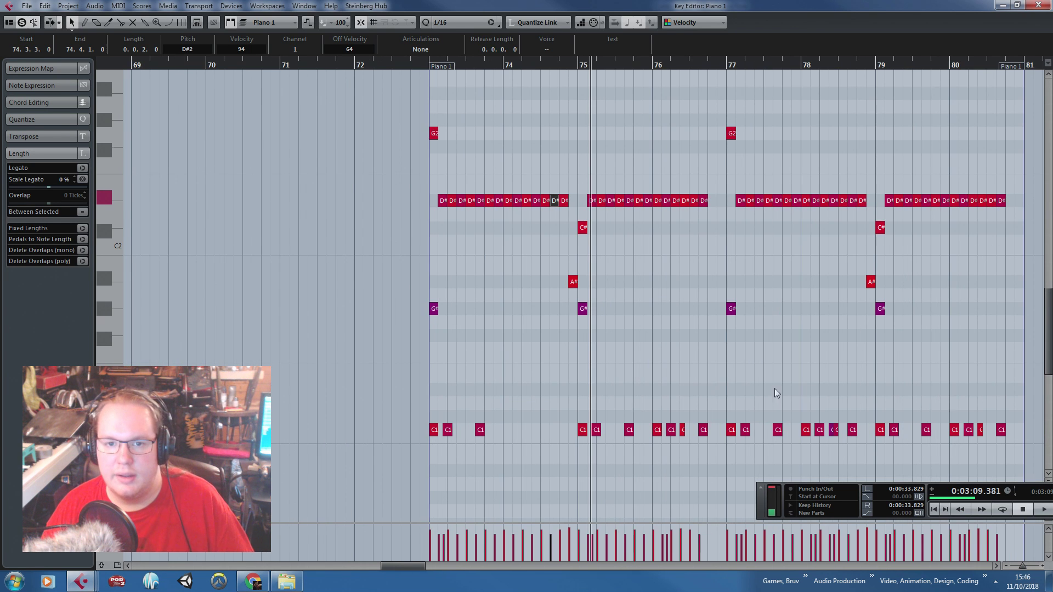
pyautogui.moveTo(1034, 443); pyautogui.dragTo(585, 105)
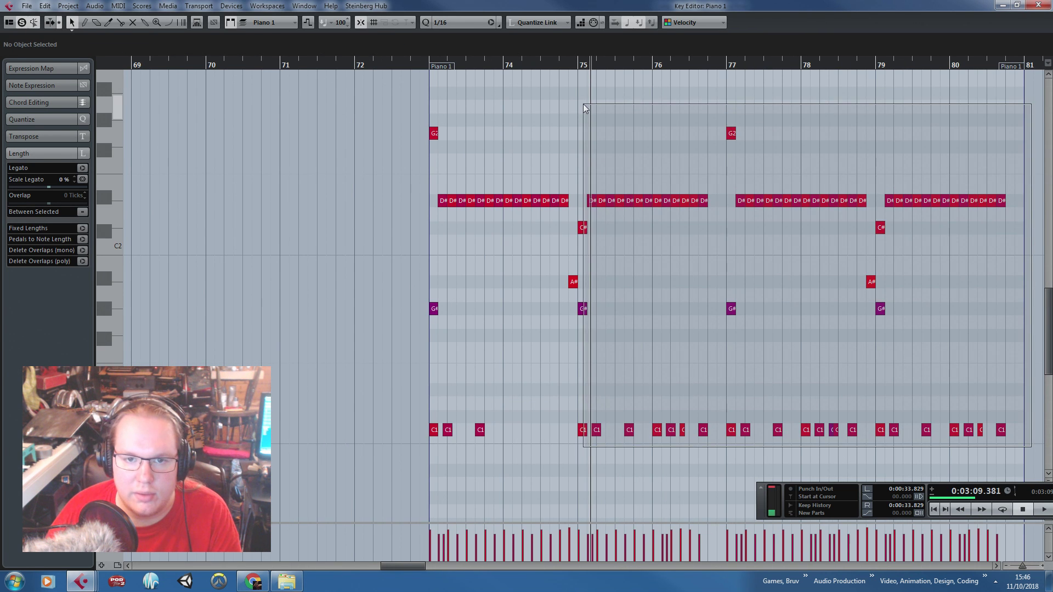
pyautogui.press('Delete')
pyautogui.scroll(3, 634, 359)
pyautogui.scroll(-3, 625, 345)
pyautogui.click(570, 369)
pyautogui.press('Delete')
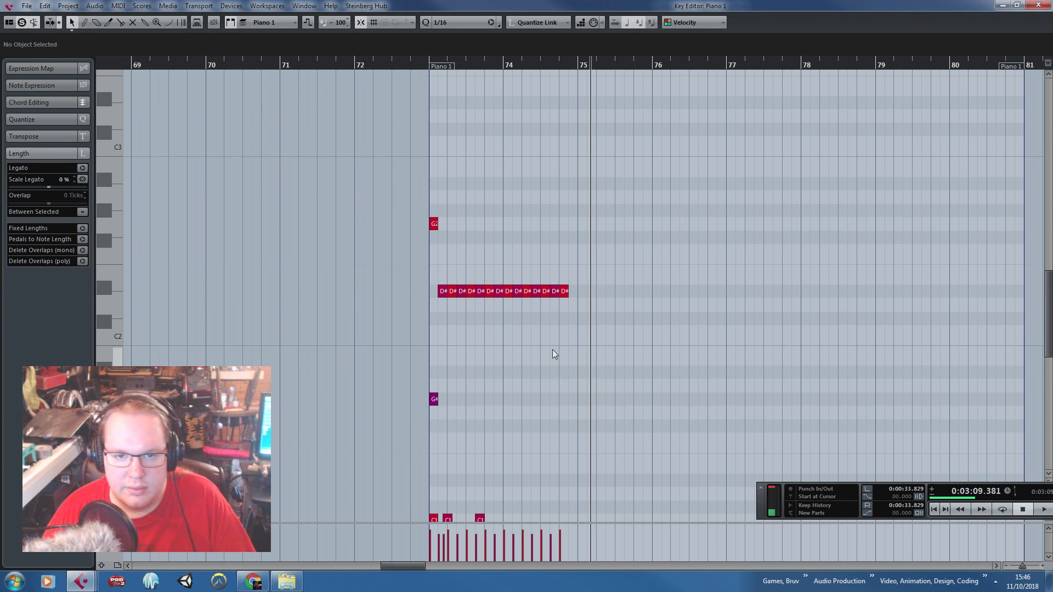
# Extend the run of repeated D#2 notes with one more note at the end of bar 74
pyautogui.scroll(2, 554, 351)
pyautogui.click(577, 293)
pyautogui.hotkey('alt', 'd')
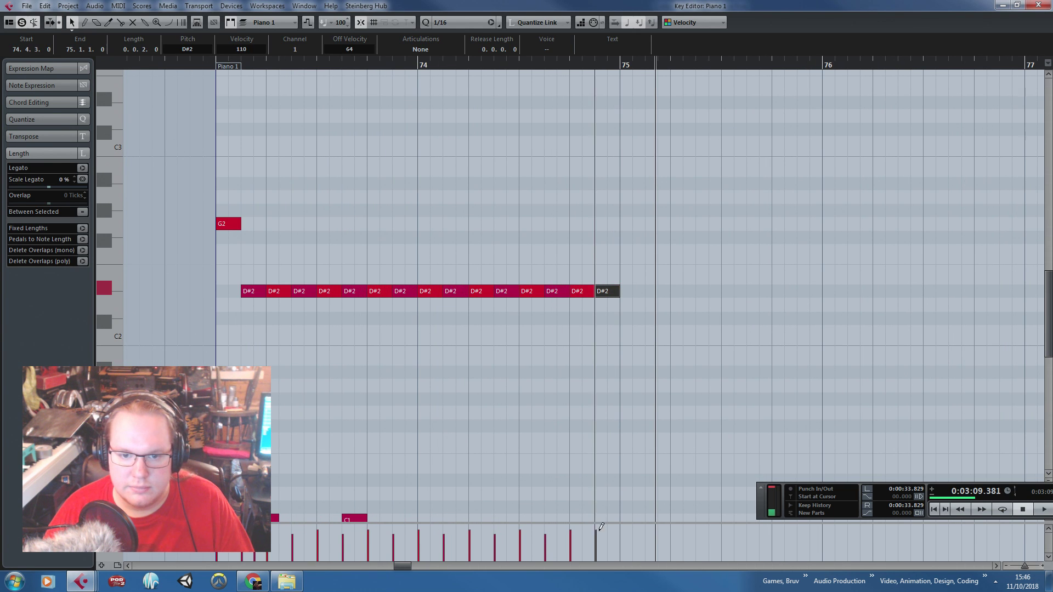
pyautogui.press('g')
# Remove the G#1 note at bar 73 and repeat bar 73's C1 pattern in bar 74
pyautogui.moveTo(674, 327); pyautogui.dragTo(306, 294)
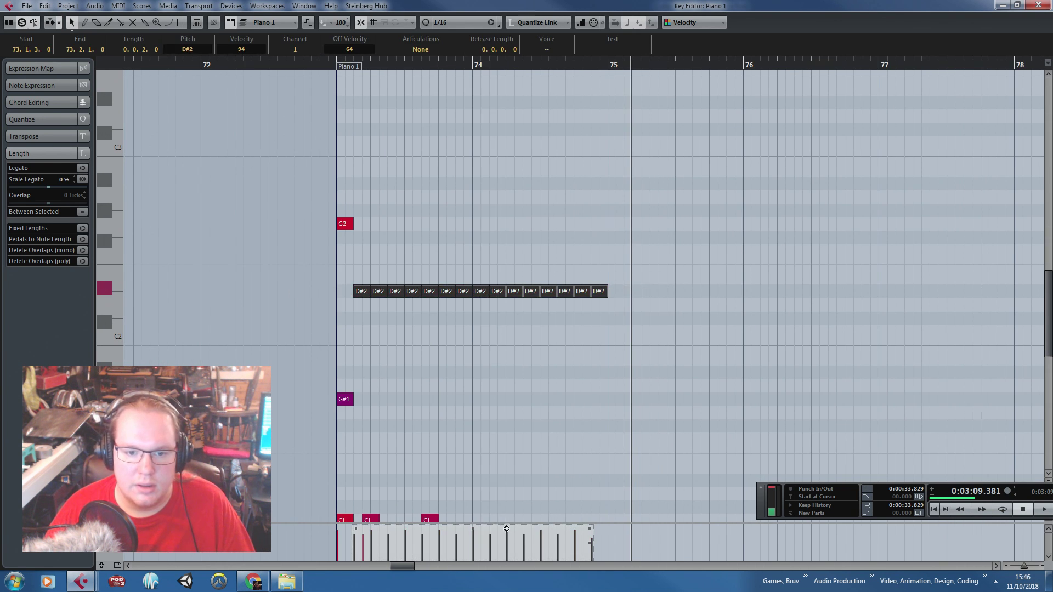
pyautogui.scroll(-5, 477, 431)
pyautogui.moveTo(736, 403); pyautogui.dragTo(307, 201)
pyautogui.hotkey('ctrl', 'd')
pyautogui.scroll(2, 461, 274)
pyautogui.moveTo(513, 259); pyautogui.dragTo(516, 260)
# Duplicate the two-bar G2, D#2 and C1 pattern of bars 73–74 into bars 75–76 and play it
pyautogui.moveTo(462, 190); pyautogui.dragTo(786, 453)
pyautogui.hotkey('shift', 'Up')
pyautogui.scroll(3, 264, 163)
pyautogui.press('Down')
pyautogui.hotkey('ctrl', 'd')
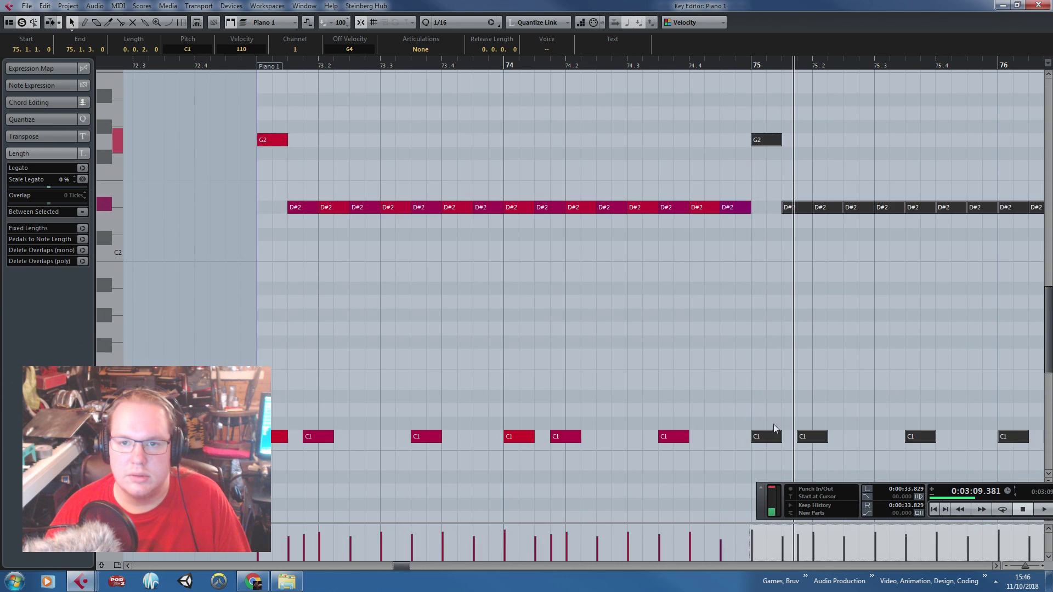
pyautogui.press('g')
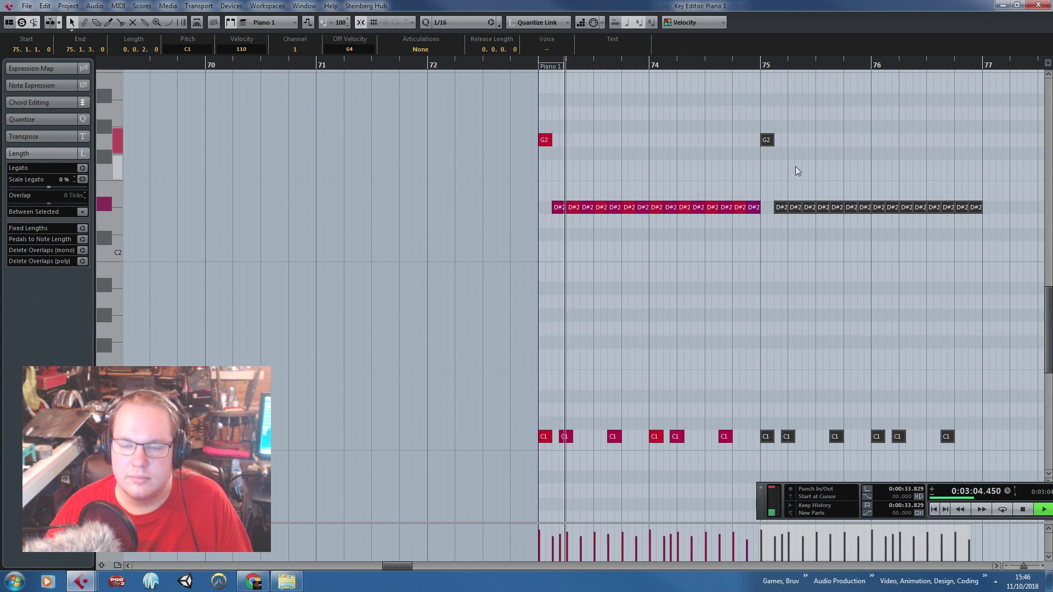
# Move the duplicated G2 note at the start of bar 75 down to C#2
pyautogui.press('h')
pyautogui.click(748, 141)
pyautogui.moveTo(752, 140); pyautogui.dragTo(751, 244)
pyautogui.press('g')
# Duplicate the four-bar pattern of bars 73–76 into bars 77–80
pyautogui.moveTo(919, 312); pyautogui.dragTo(899, 460)
pyautogui.scroll(-3, 642, 466)
pyautogui.hotkey('ctrl', 'd')
pyautogui.scroll(-2, 847, 412)
pyautogui.moveTo(1022, 376); pyautogui.dragTo(854, 378)
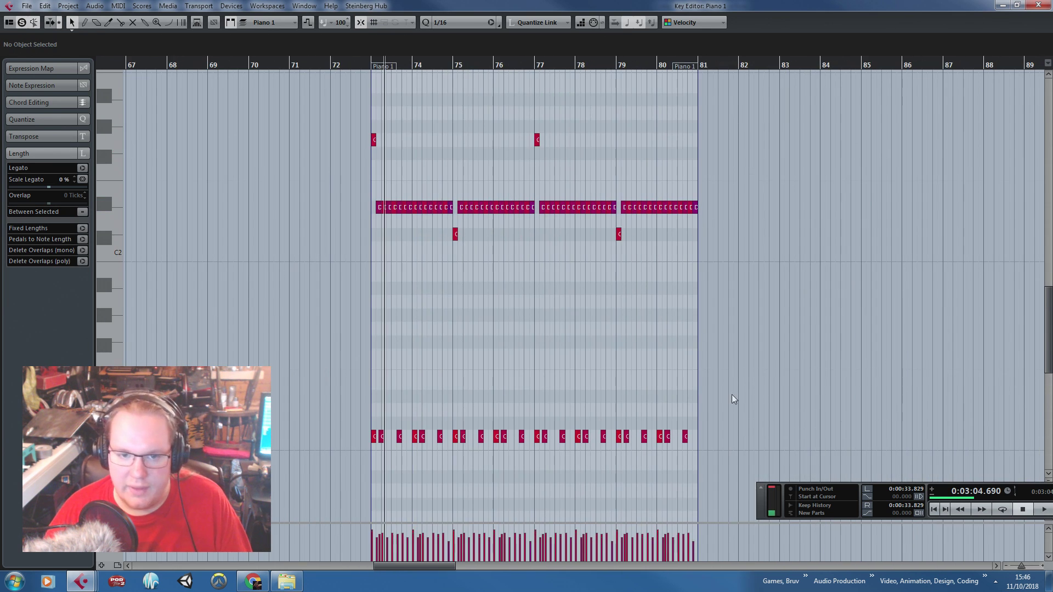
# Delete the extra C1 notes in bars 77–80, keeping only the one on each bar's first beat
pyautogui.scroll(6, 698, 392)
pyautogui.moveTo(509, 449); pyautogui.dragTo(509, 450)
pyautogui.press('Delete')
pyautogui.moveTo(575, 420); pyautogui.dragTo(657, 463)
pyautogui.press('Delete')
pyautogui.moveTo(709, 416); pyautogui.dragTo(822, 457)
pyautogui.press('Delete')
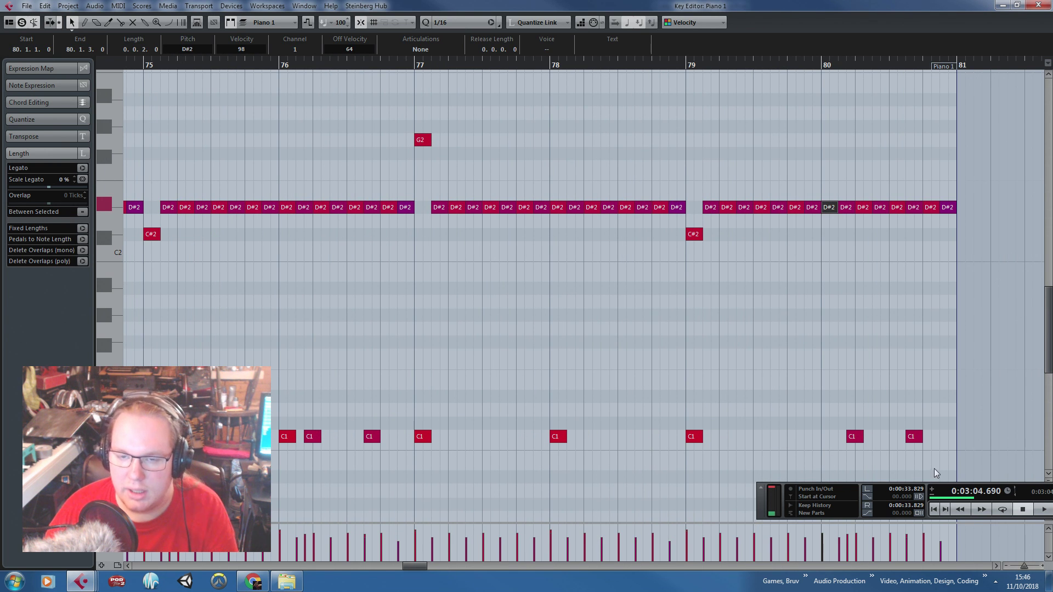
pyautogui.moveTo(713, 420); pyautogui.dragTo(785, 454)
pyautogui.press('Delete')
pyautogui.moveTo(914, 455); pyautogui.dragTo(850, 410)
pyautogui.press('Delete')
# Adjust the velocities of the G2, D#2 and C#2 notes together across bars 73–80
pyautogui.scroll(-4, 677, 354)
pyautogui.moveTo(743, 335); pyautogui.dragTo(402, 129)
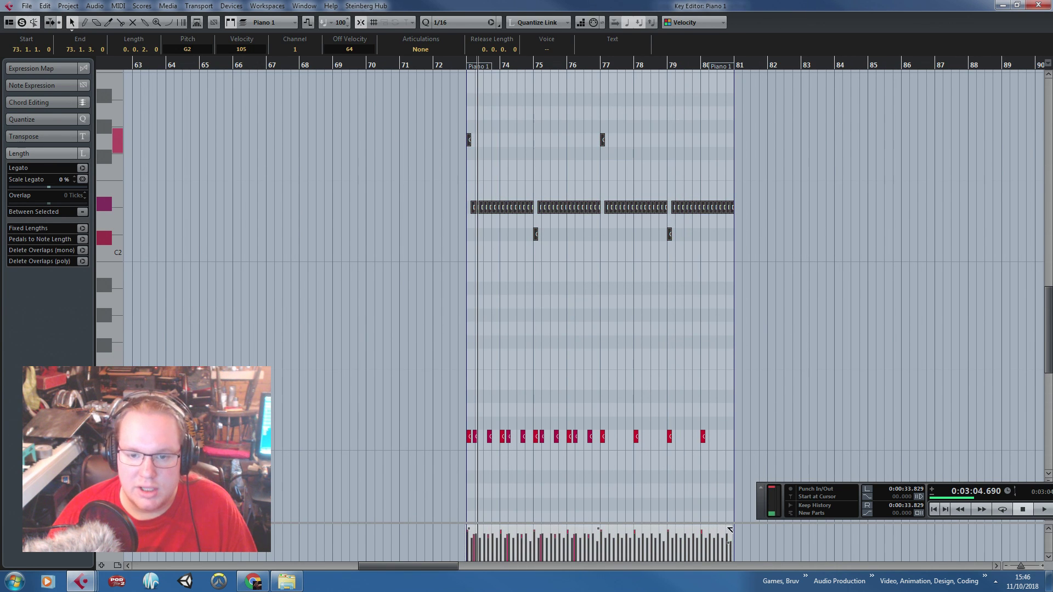
pyautogui.click(714, 501)
pyautogui.scroll(4, 639, 278)
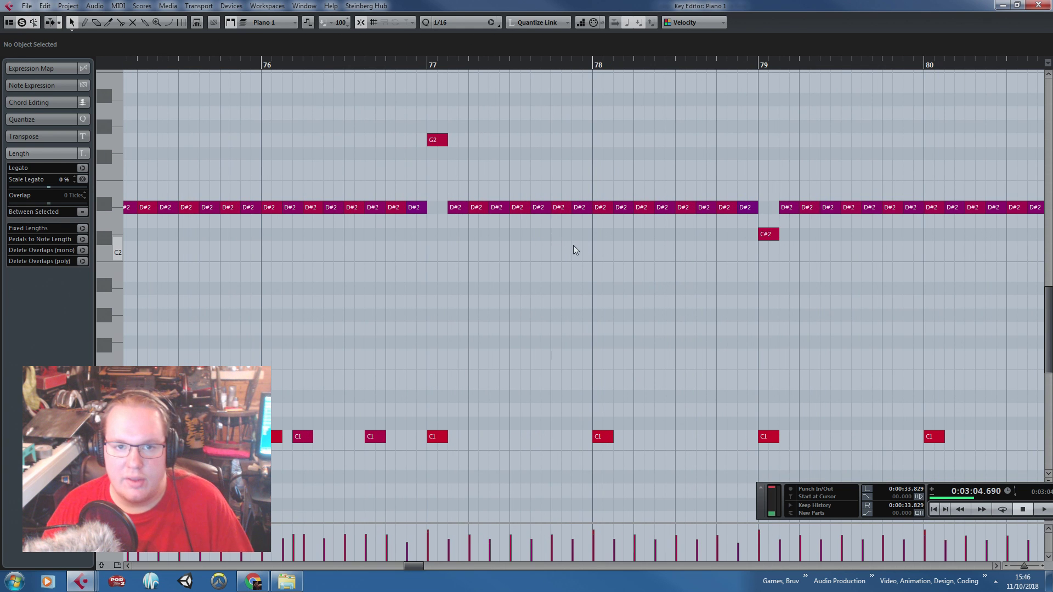
# Thin out the repeated D#2 notes in bars 77–80 by deleting every second one
pyautogui.click(464, 208)
pyautogui.press('Delete')
pyautogui.click(501, 208)
pyautogui.press('Delete')
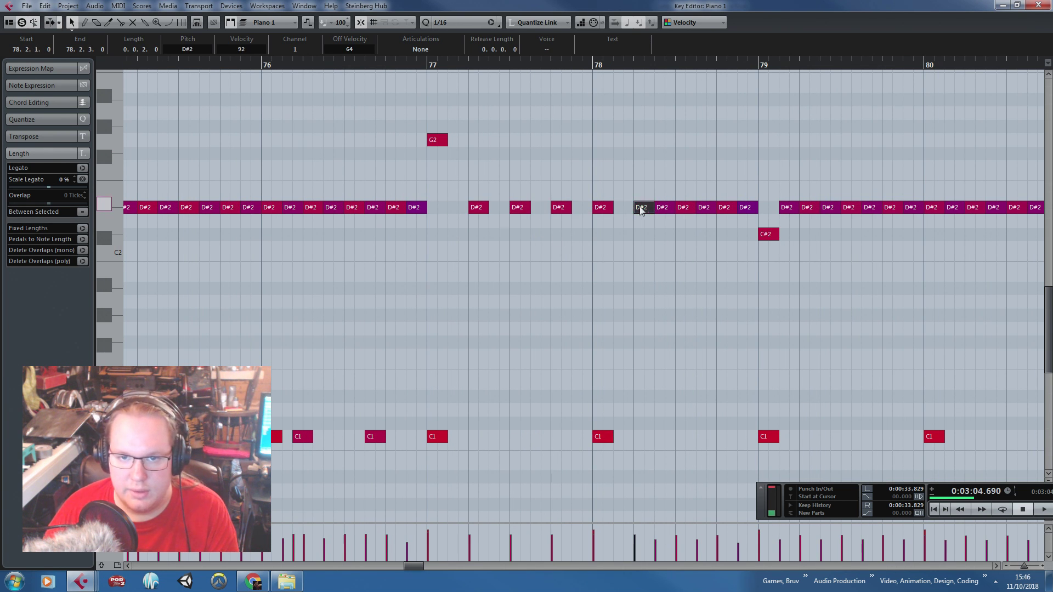
pyautogui.press('Delete')
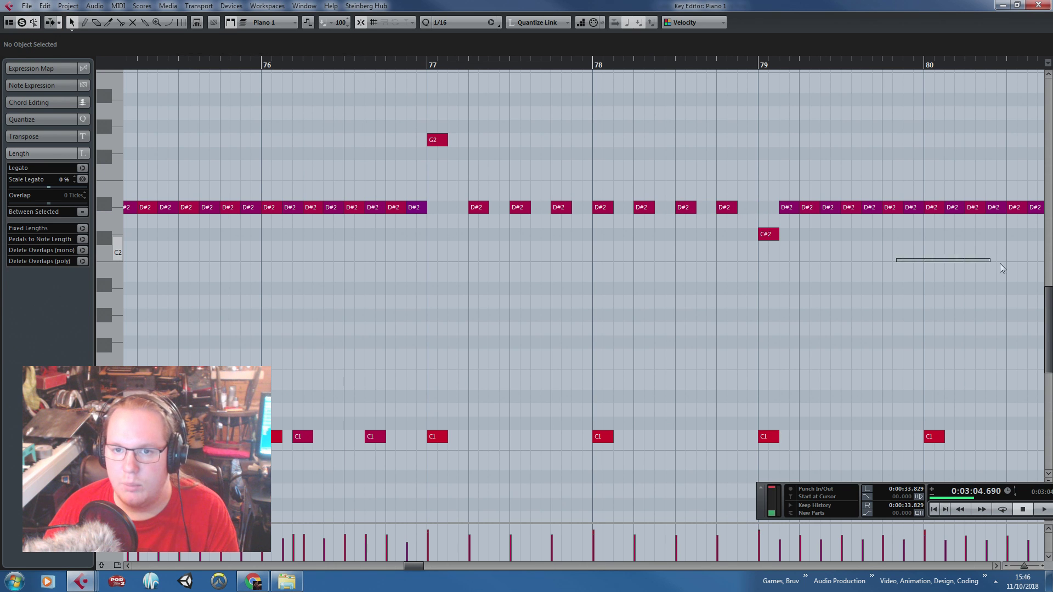
pyautogui.hscroll(3, 981, 258)
pyautogui.moveTo(938, 216); pyautogui.dragTo(934, 217)
pyautogui.press('Delete')
pyautogui.click(886, 206)
pyautogui.press('Delete')
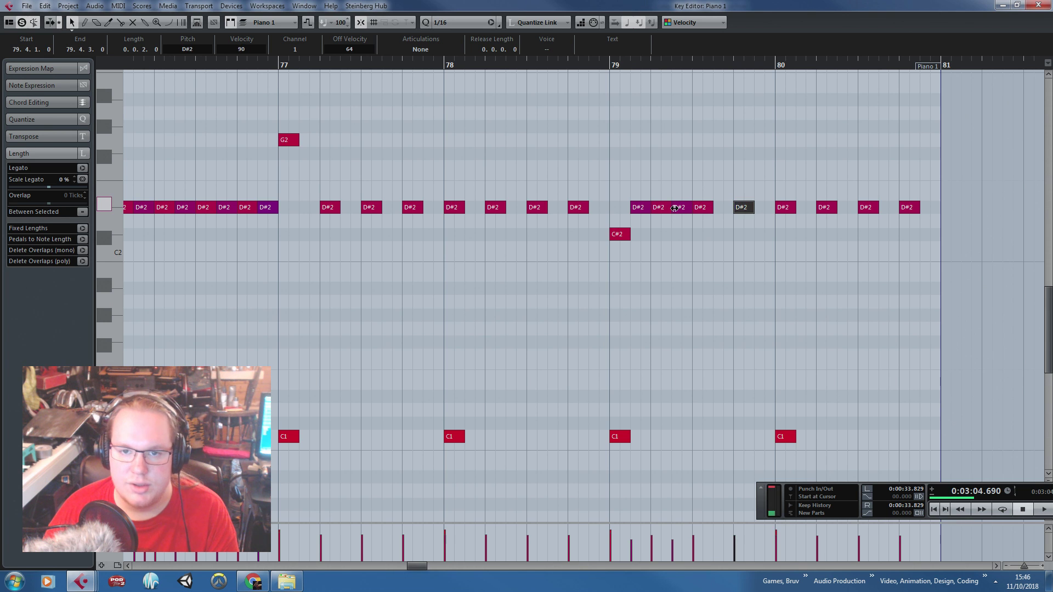
# Balance the velocities of the C1 notes and of the G2 and C#2 notes, and close the note editor
pyautogui.scroll(-4, 640, 325)
pyautogui.moveTo(689, 354); pyautogui.dragTo(241, 473)
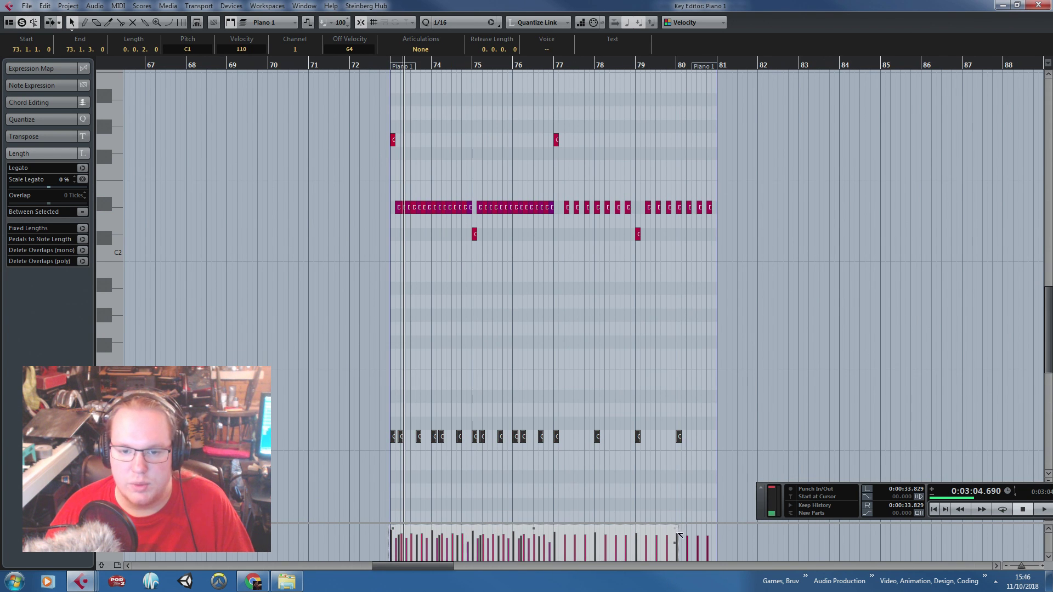
pyautogui.click(678, 386)
pyautogui.moveTo(716, 315); pyautogui.dragTo(383, 235)
pyautogui.moveTo(332, 99); pyautogui.dragTo(669, 171)
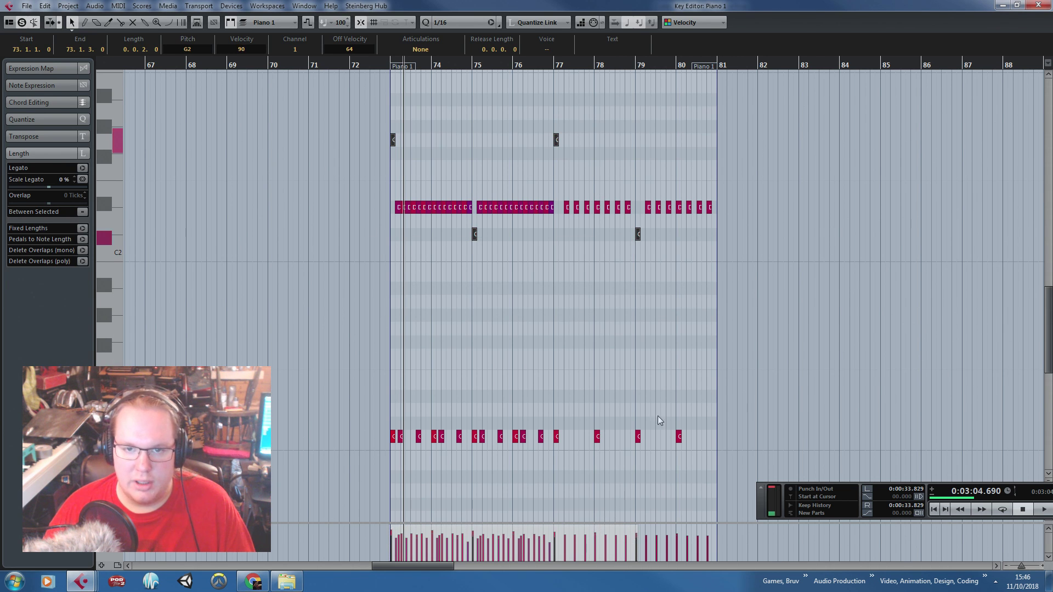
pyautogui.click(689, 373)
pyautogui.click(1038, 5)
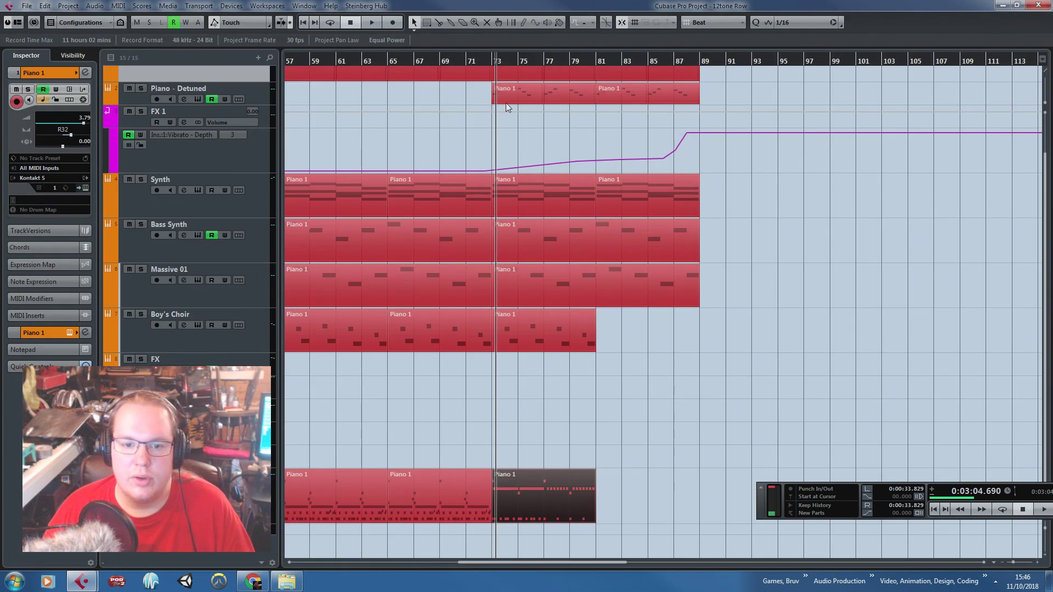
# Play the arrangement from just before bar 73 and delete the Massive 01 part in bars 73–89
pyautogui.click(488, 59)
pyautogui.press('space')
pyautogui.scroll(5, 533, 395)
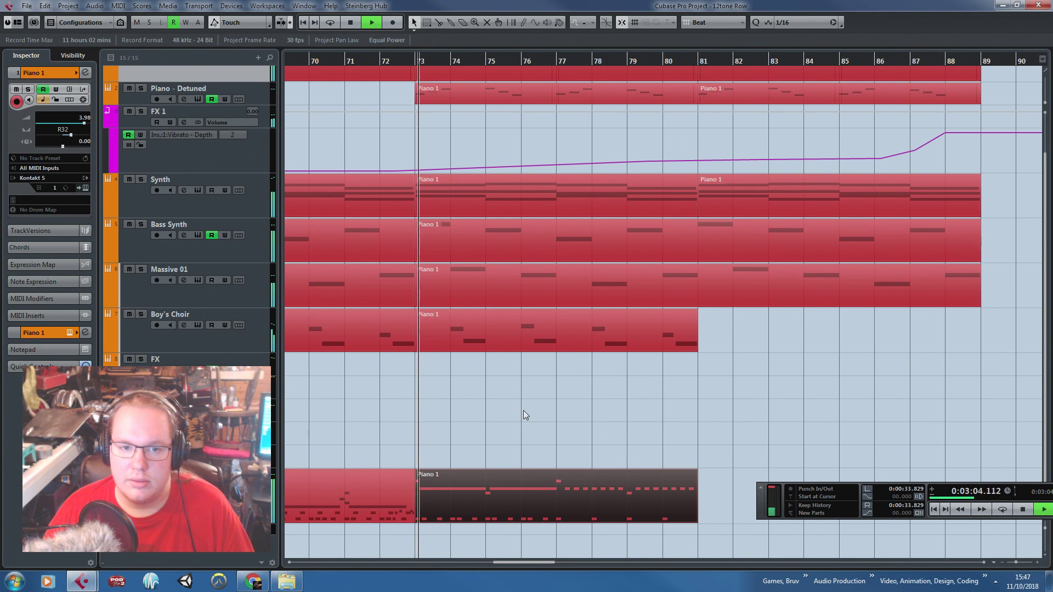
pyautogui.scroll(-2, 524, 410)
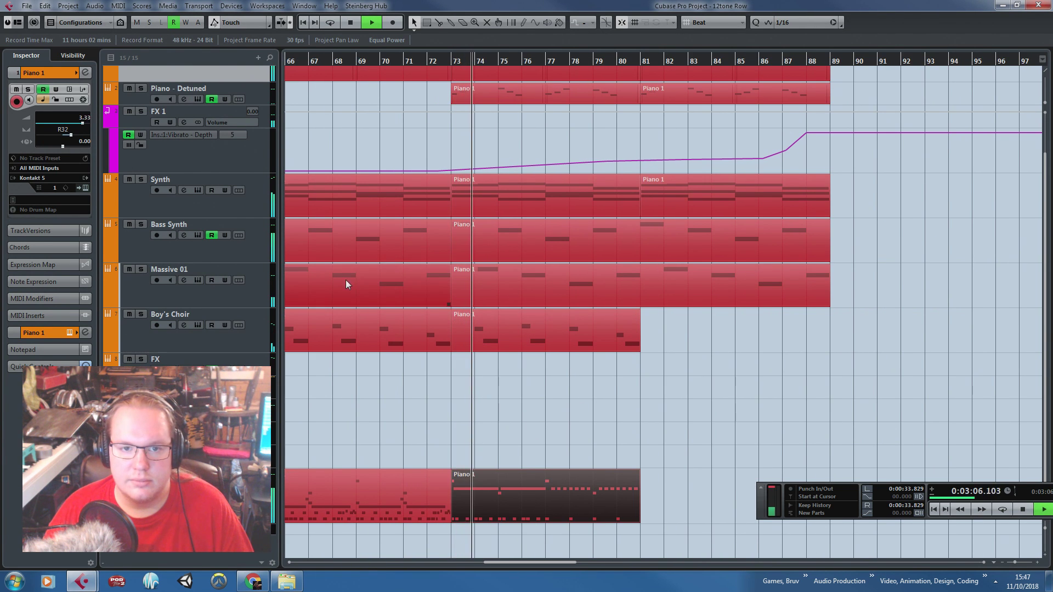
pyautogui.click(479, 275)
pyautogui.press('Delete')
# Delete the notes at bars 75, 79, 83 and 87 from the Bass Synth part, and stop playback
pyautogui.click(638, 248)
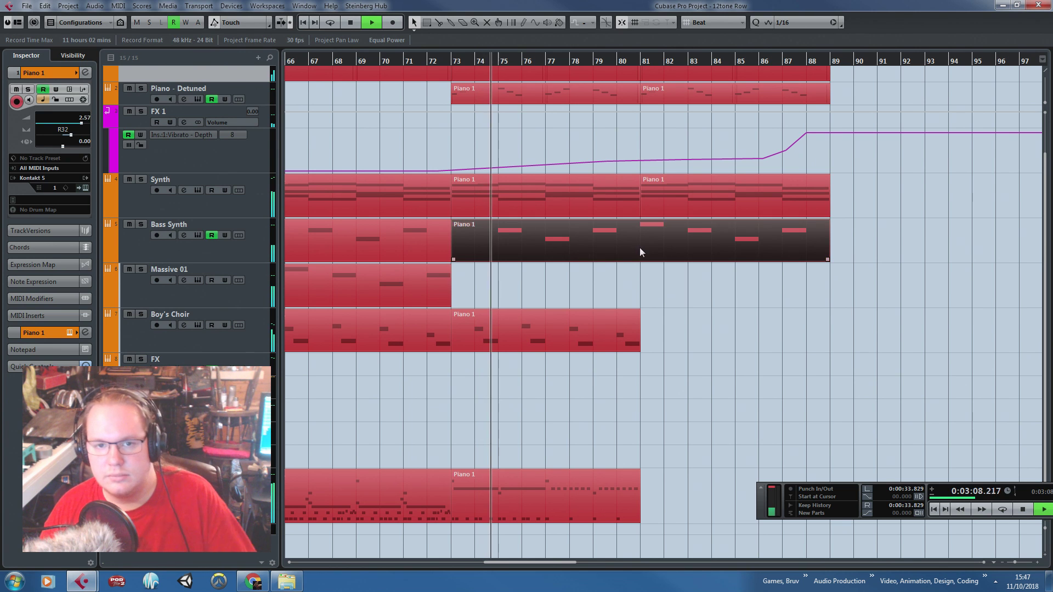
pyautogui.doubleClick(550, 248)
pyautogui.press('space')
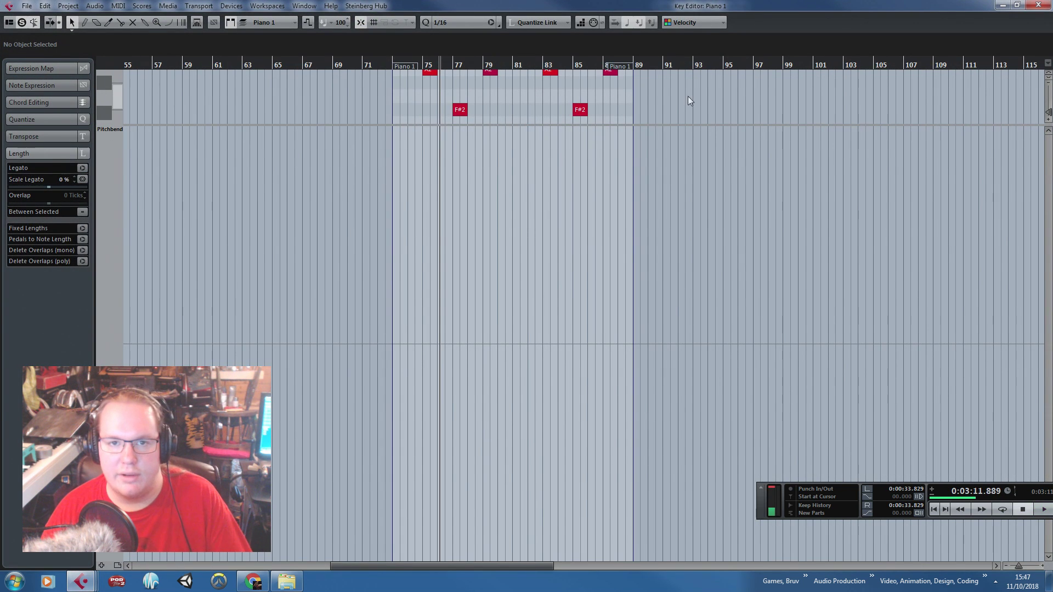
pyautogui.moveTo(433, 86); pyautogui.dragTo(425, 80)
pyautogui.press('Delete')
pyautogui.moveTo(431, 125); pyautogui.dragTo(455, 407)
pyautogui.moveTo(737, 275); pyautogui.dragTo(751, 267)
pyautogui.press('Escape')
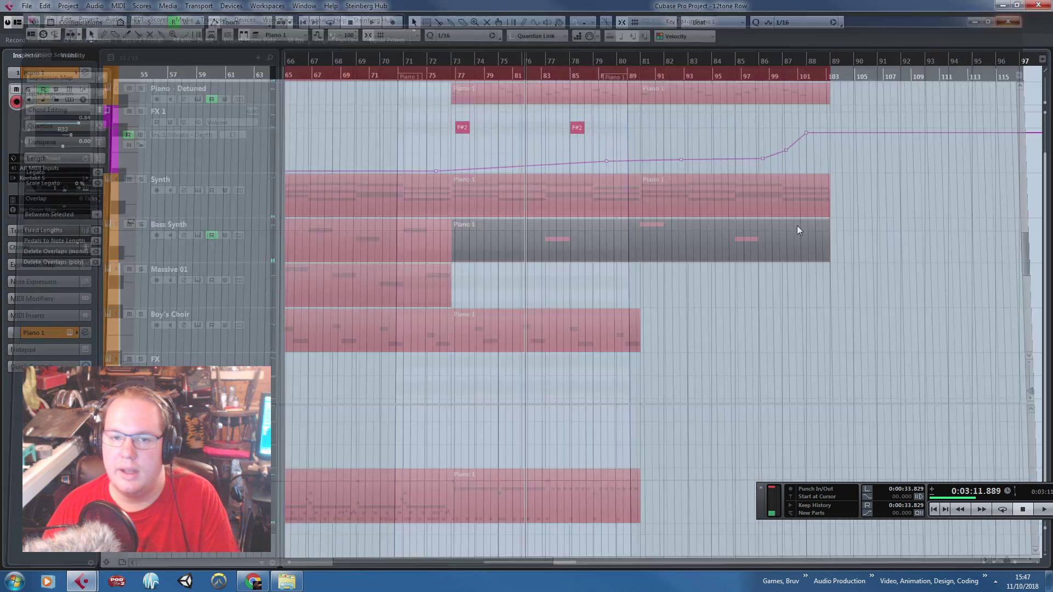
# Show the Bass Synth's volume automation and lower it to -10.3 from about bar 73, playing the transition to check it
pyautogui.click(113, 256)
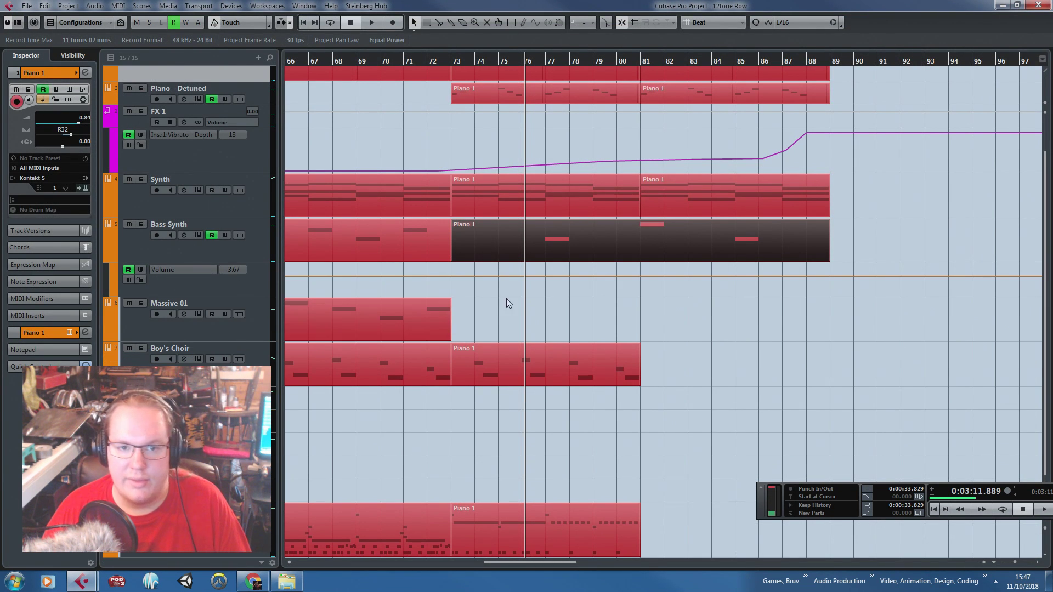
pyautogui.moveTo(451, 277)
pyautogui.mouseDown()
pyautogui.moveTo(462, 281)
pyautogui.moveTo(448, 282)
pyautogui.mouseUp()
pyautogui.moveTo(866, 303); pyautogui.dragTo(776, 269)
pyautogui.press('Delete')
pyautogui.click(420, 65)
pyautogui.press('space')
pyautogui.scroll(-2, 479, 341)
pyautogui.scroll(4, 470, 349)
pyautogui.moveTo(395, 282)
pyautogui.mouseDown()
pyautogui.moveTo(421, 284)
pyautogui.moveTo(391, 289)
pyautogui.mouseUp()
pyautogui.press('Delete')
# Show the Synth's RC 48 Mix automation and draw a rise starting at bar 73 and getting steeper from bar 80 to about 82
pyautogui.scroll(-1, 456, 315)
pyautogui.scroll(-1, 453, 314)
pyautogui.scroll(-1, 456, 317)
pyautogui.scroll(-1, 479, 406)
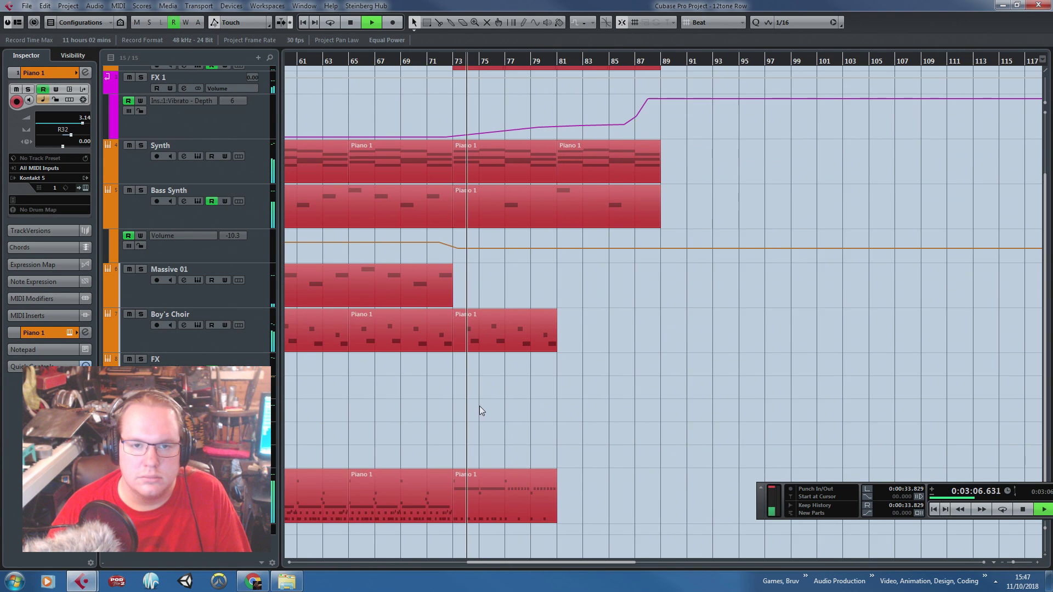
pyautogui.scroll(2, 480, 406)
pyautogui.scroll(1, 587, 386)
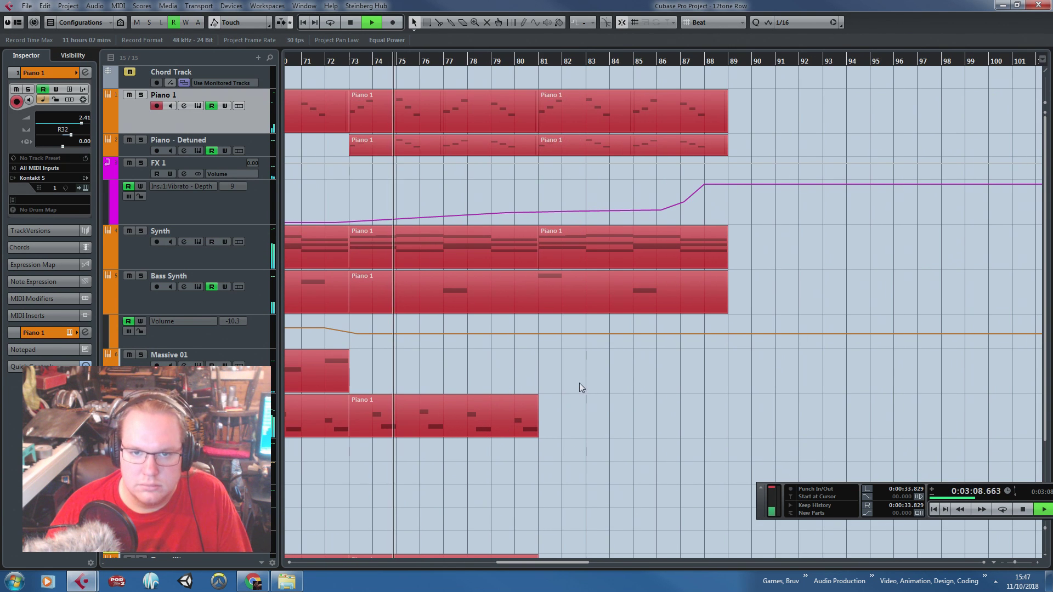
pyautogui.click(110, 263)
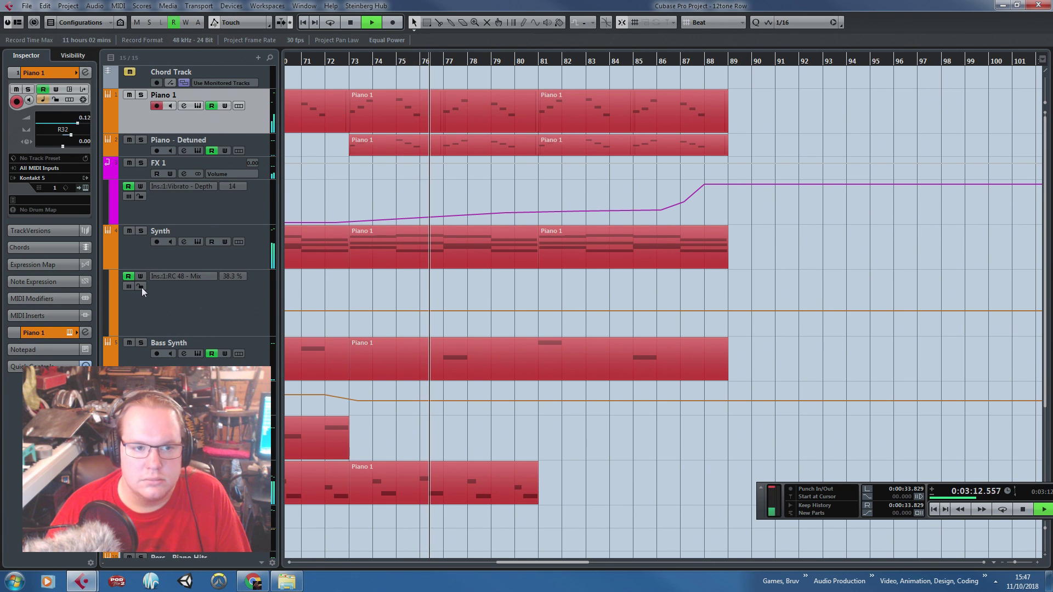
pyautogui.click(348, 311)
pyautogui.click(545, 311)
pyautogui.moveTo(544, 311); pyautogui.dragTo(573, 281)
pyautogui.click(525, 287)
# Delete every chord after the first one in the Synth's bar 81–89 part, and stop playback
pyautogui.doubleClick(591, 244)
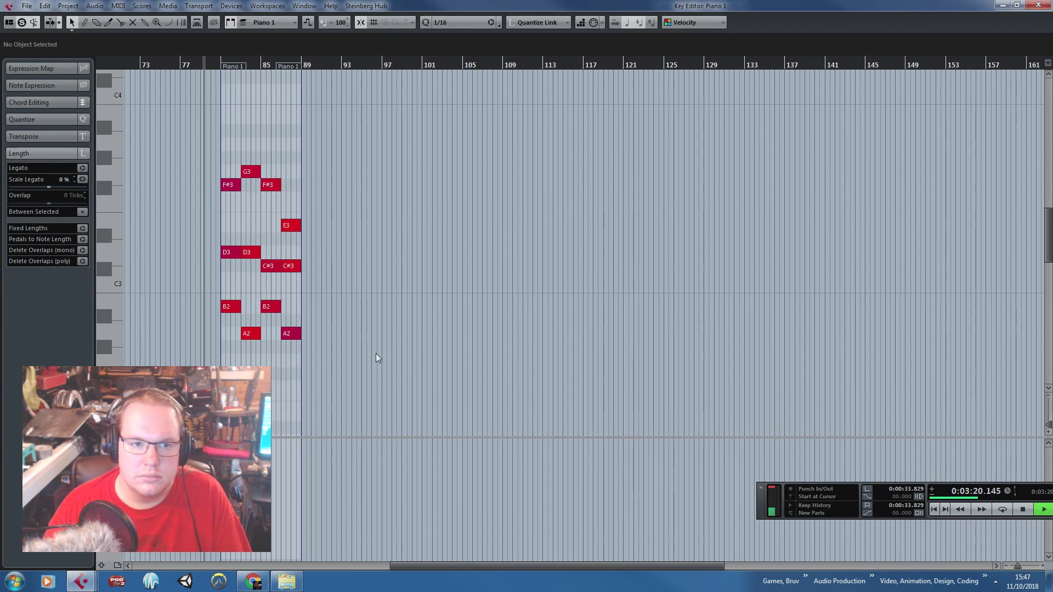
pyautogui.moveTo(393, 369); pyautogui.dragTo(242, 105)
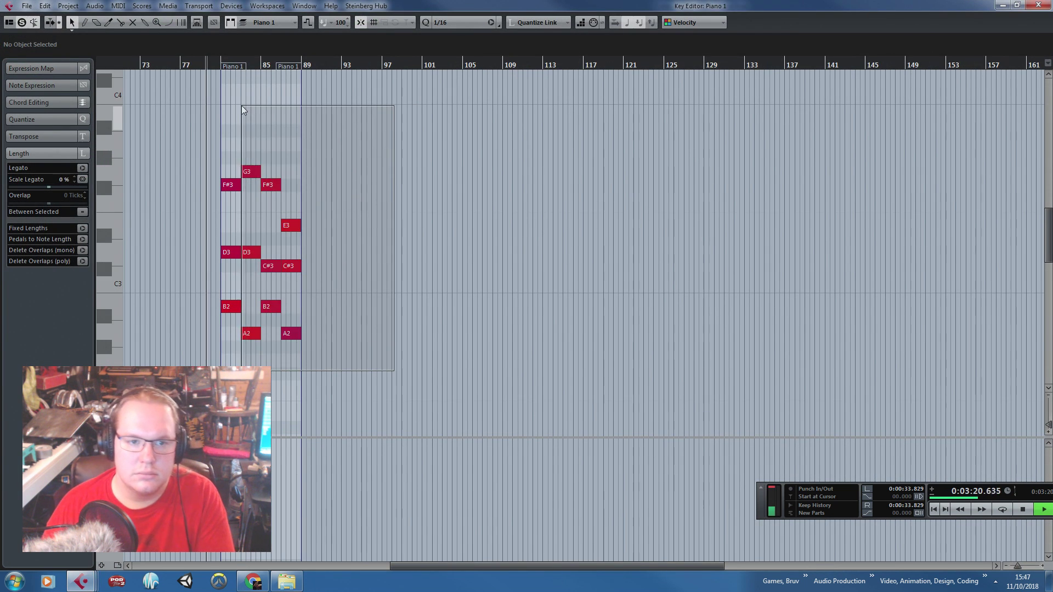
pyautogui.press('Delete')
pyautogui.press('Escape')
pyautogui.click(595, 310)
pyautogui.press('space')
pyautogui.scroll(1, 572, 287)
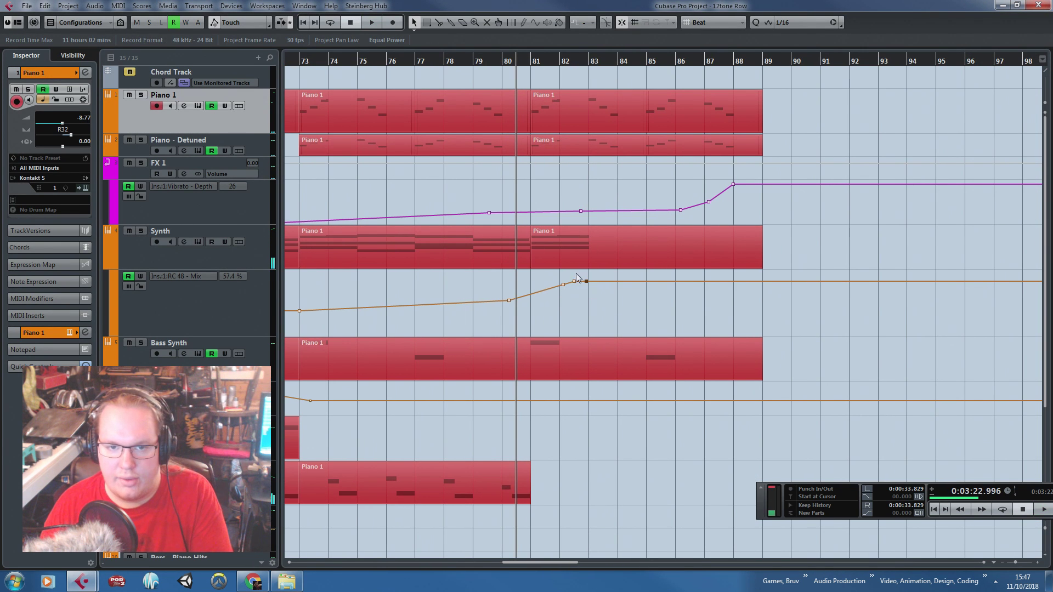
# Smooth the Synth's RC 48 Mix curve around bar 80, and draw a Volume fade from about bar 73 down to about -17.4
pyautogui.click(496, 301)
pyautogui.click(516, 298)
pyautogui.click(165, 280)
pyautogui.click(183, 299)
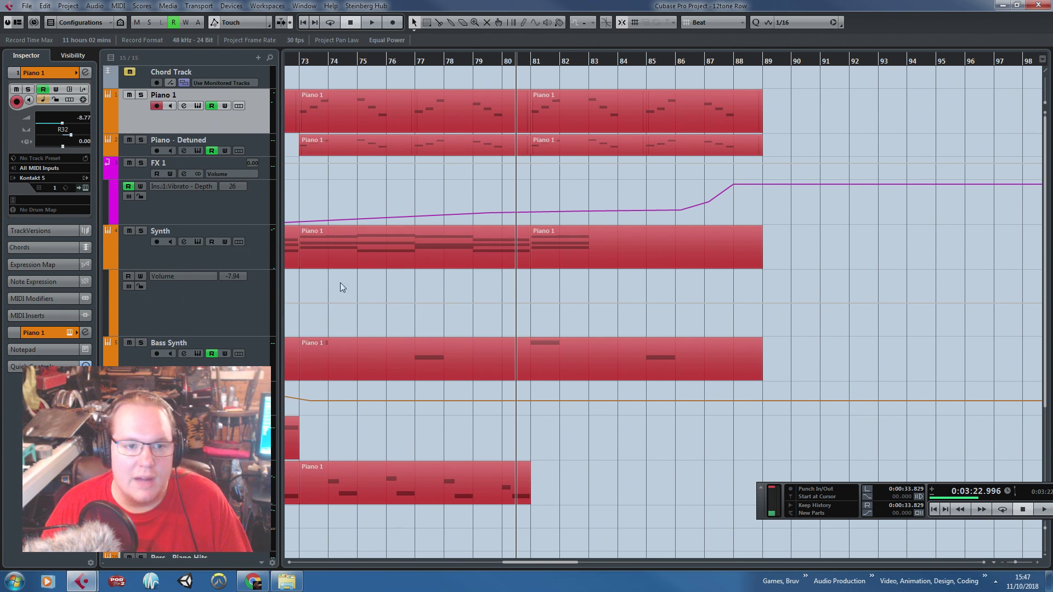
pyautogui.hscroll(-3, 335, 282)
pyautogui.click(532, 303)
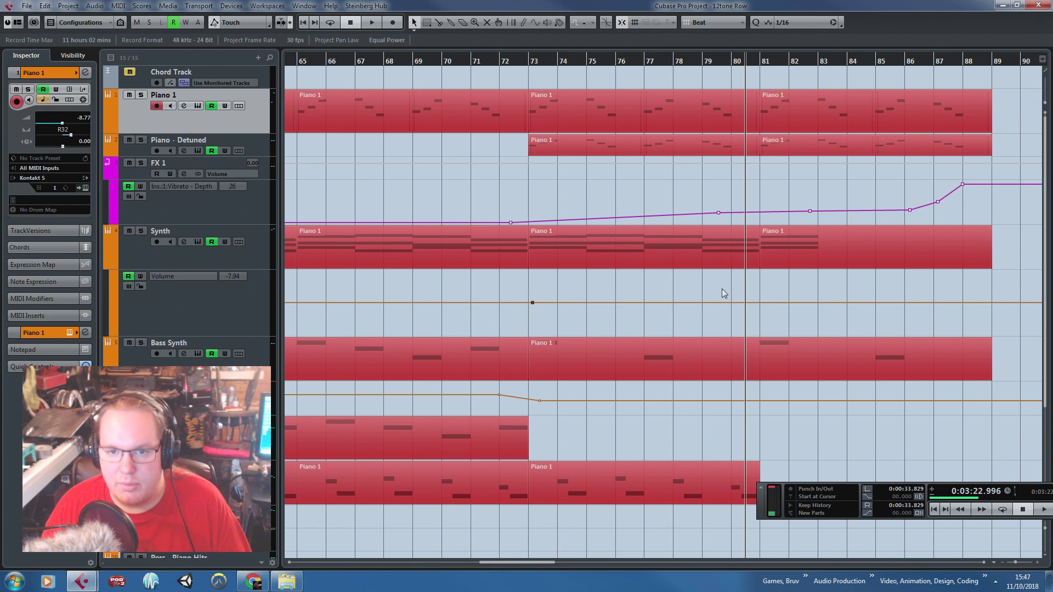
pyautogui.moveTo(788, 307); pyautogui.dragTo(815, 320)
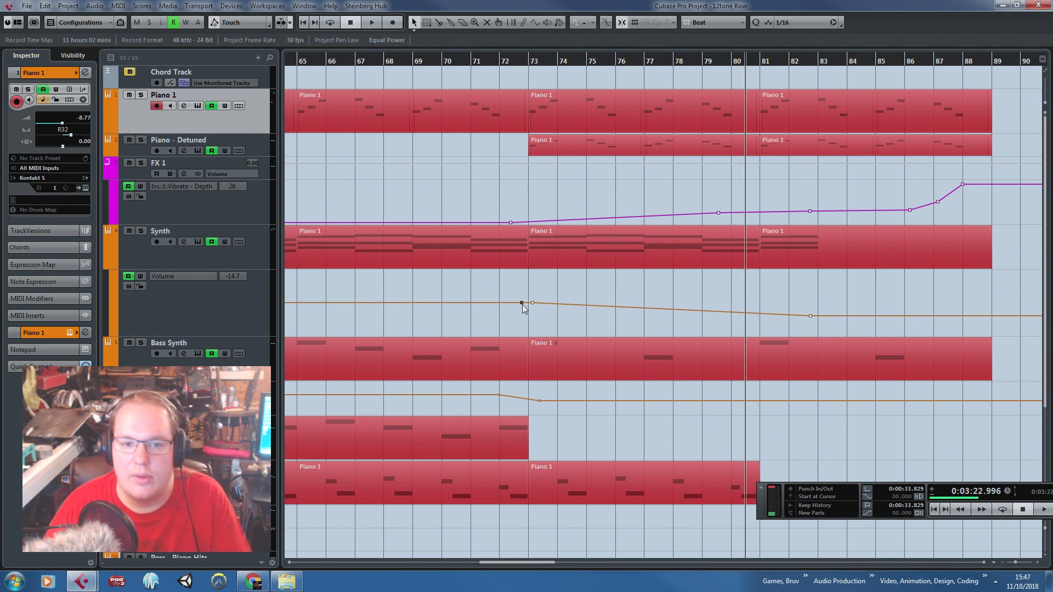
pyautogui.click(557, 304)
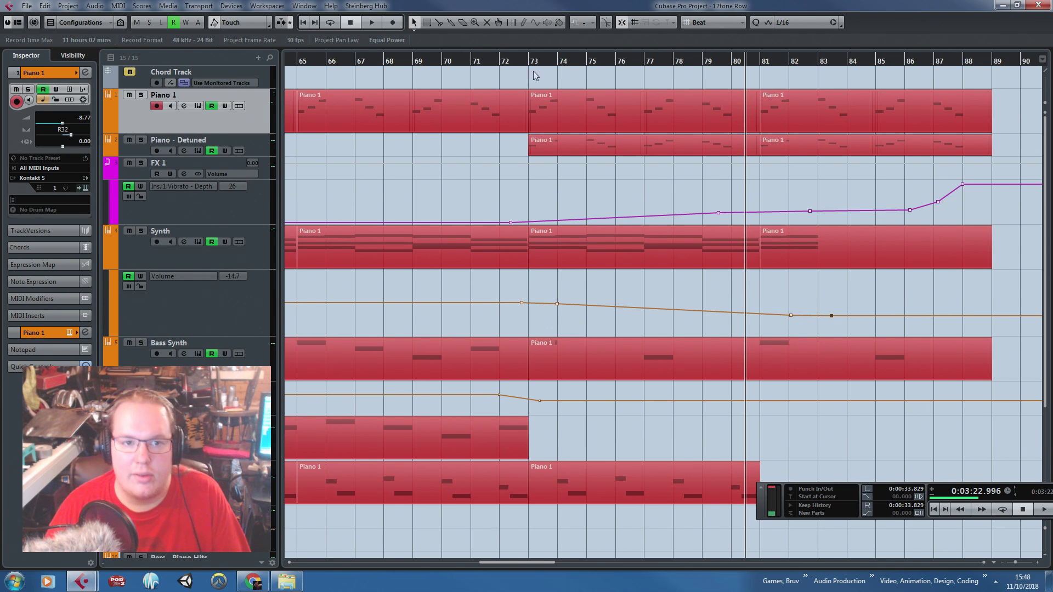
# Solo the Synth track and play it from about bar 73 past bar 83 to check the volume fade
pyautogui.click(138, 262)
pyautogui.press('s')
pyautogui.moveTo(544, 61); pyautogui.dragTo(520, 61)
pyautogui.press('space')
pyautogui.scroll(-1, 500, 265)
pyautogui.press('space')
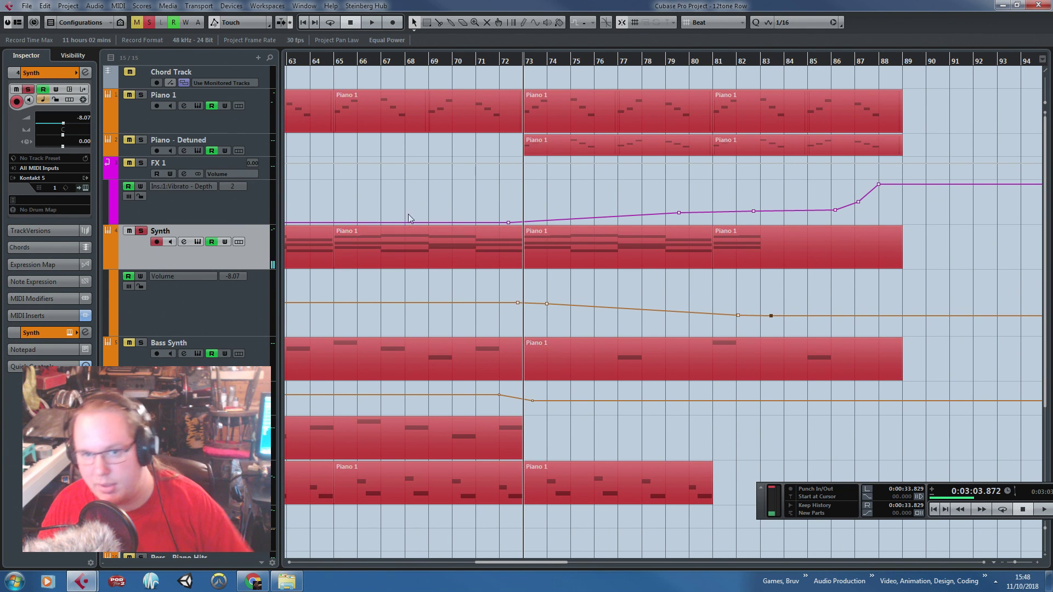
pyautogui.press('space')
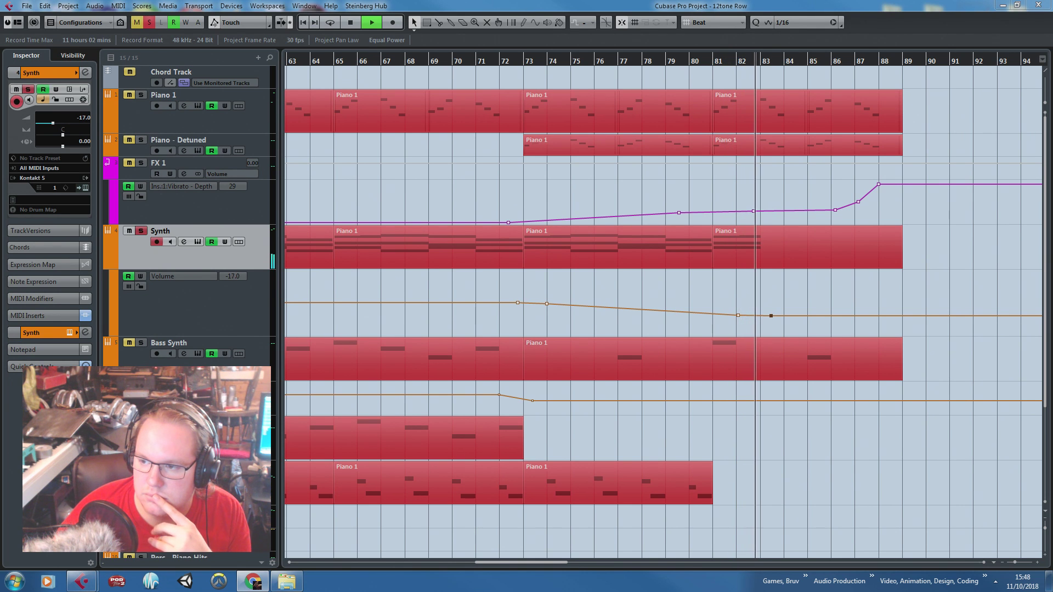
pyautogui.click(869, 303)
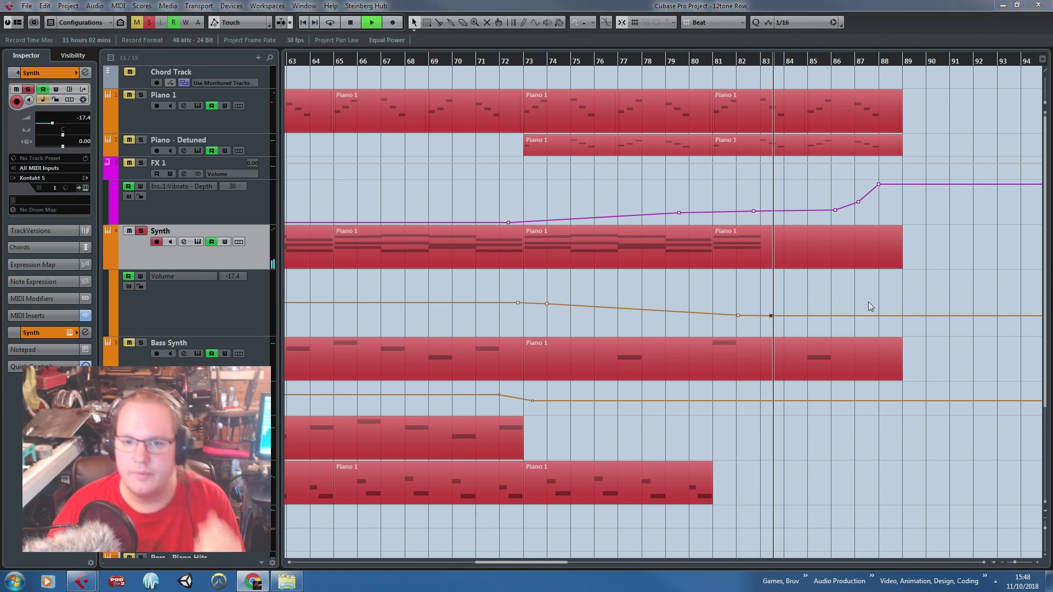
pyautogui.press('space')
# Reshape the Synth's RC 48 Mix curve to rise gradually from bar 73 to 100% at about bar 81, and play it back
pyautogui.click(179, 277)
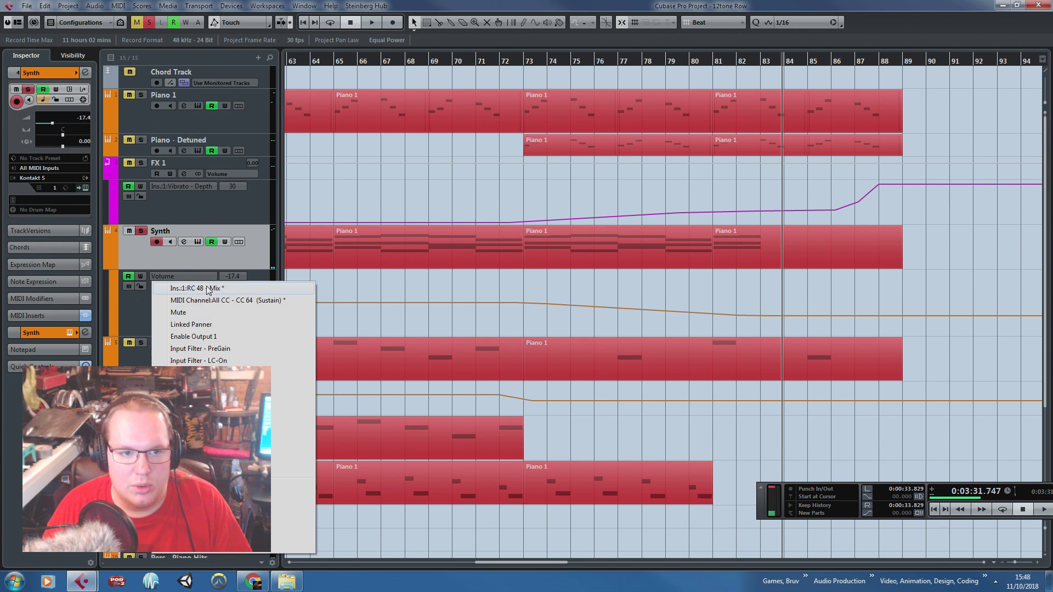
pyautogui.click(208, 288)
pyautogui.moveTo(747, 276); pyautogui.dragTo(748, 263)
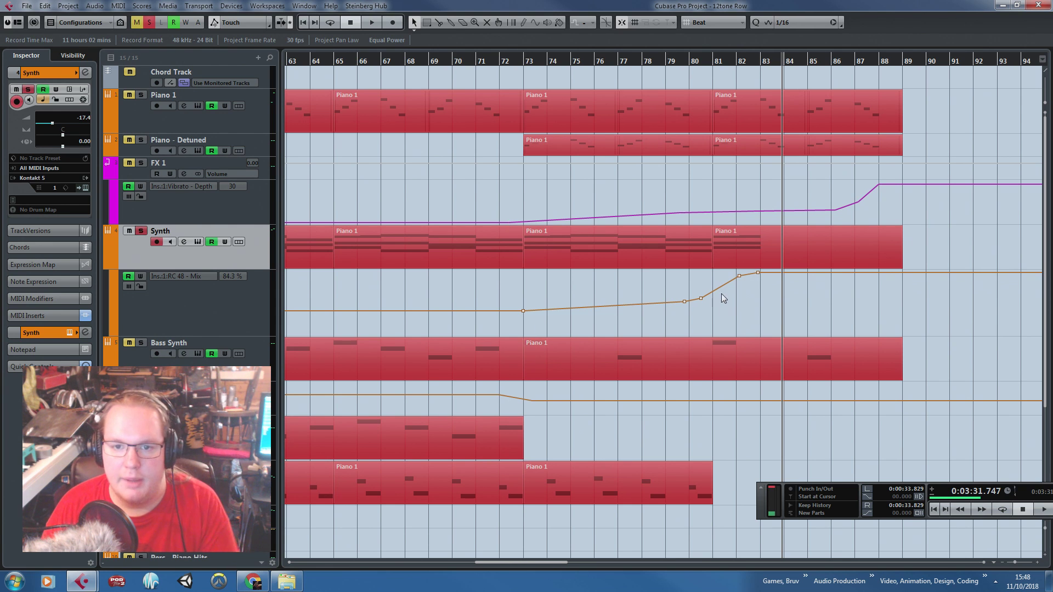
pyautogui.press('Delete')
pyautogui.moveTo(706, 281); pyautogui.dragTo(637, 305)
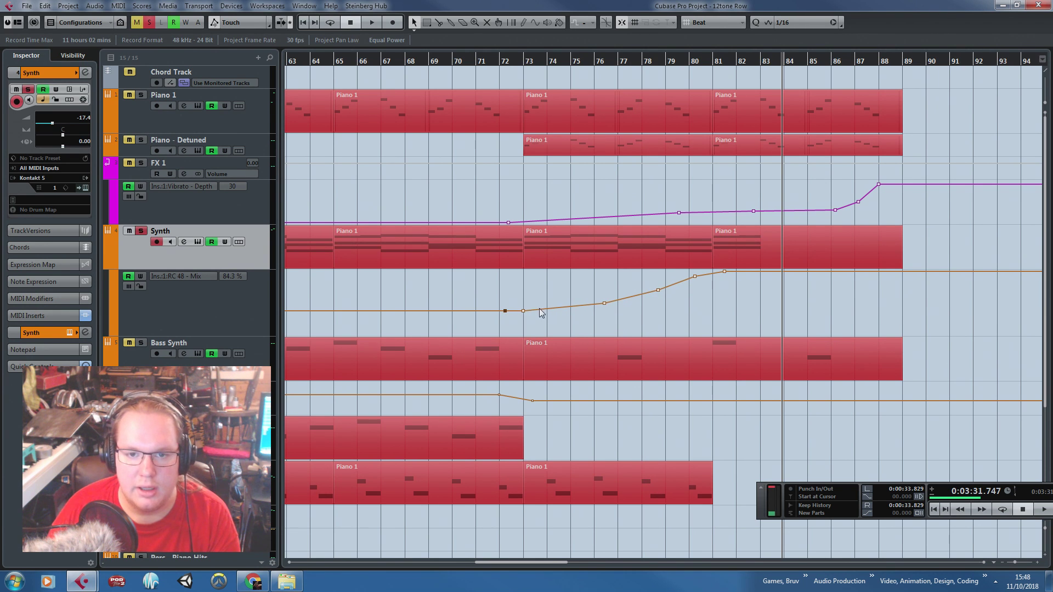
pyautogui.click(523, 62)
pyautogui.press('space')
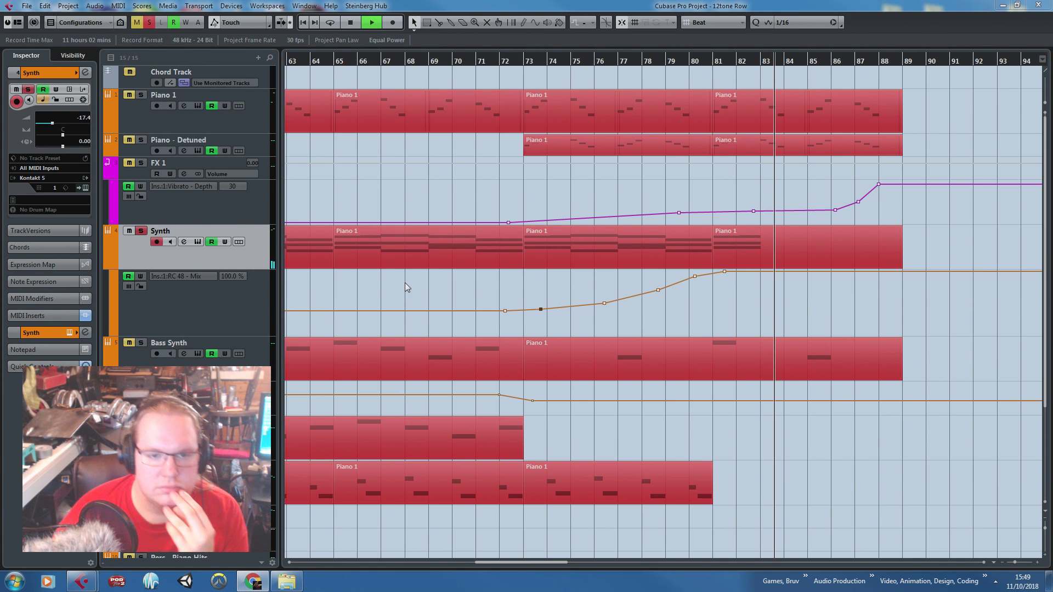
pyautogui.press('F2')
pyautogui.press('space')
# Deepen the Synth's Volume fade to silence at about bar 83, bending the curve down more steeply from about bar 78
pyautogui.click(198, 276)
pyautogui.click(184, 288)
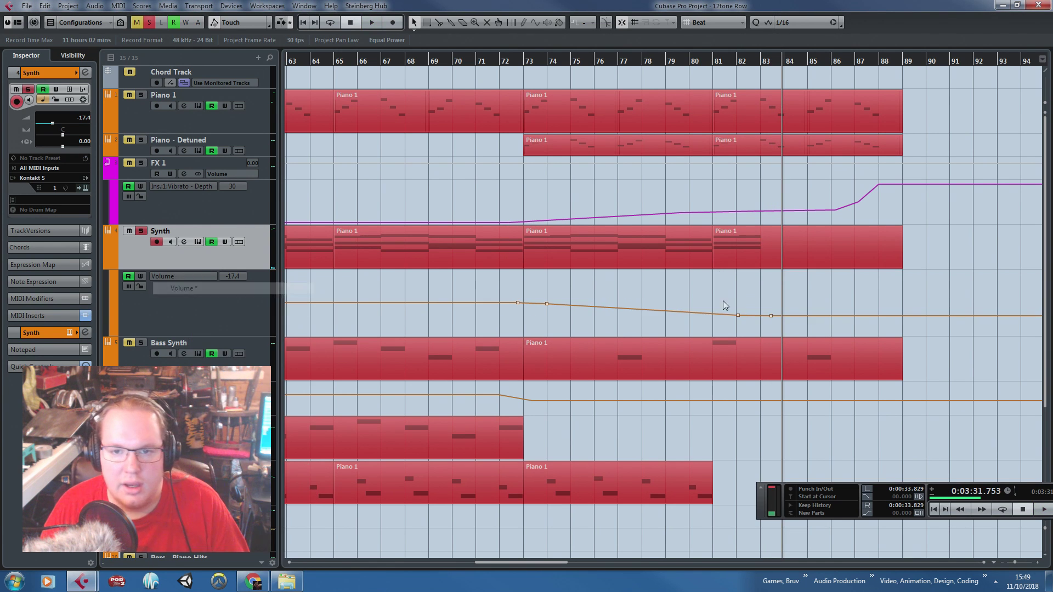
pyautogui.moveTo(762, 282); pyautogui.dragTo(794, 294)
pyautogui.moveTo(738, 334)
pyautogui.mouseDown()
pyautogui.moveTo(770, 336)
pyautogui.moveTo(735, 333)
pyautogui.mouseUp()
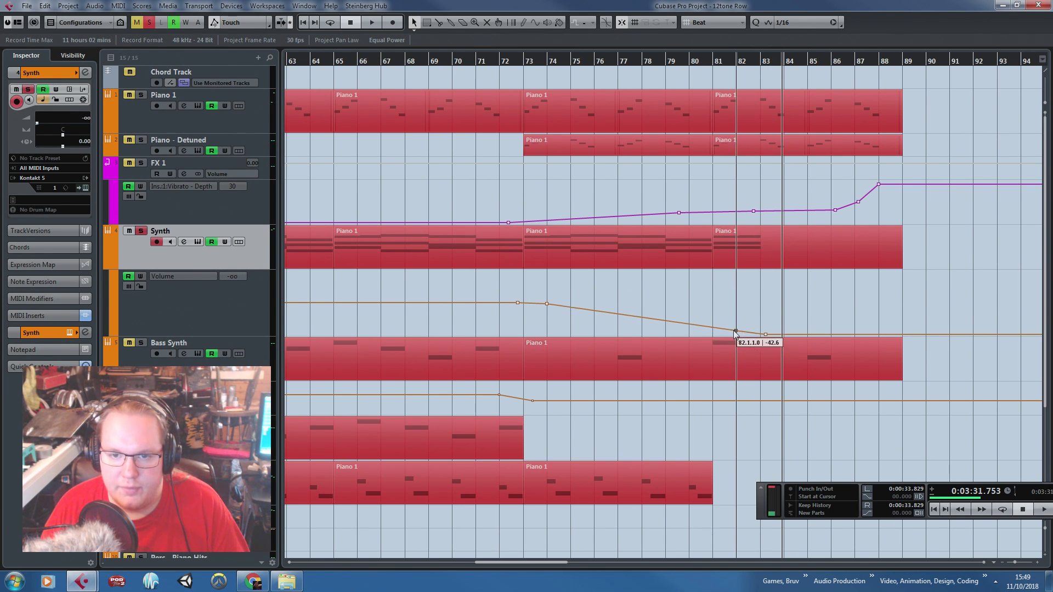
pyautogui.moveTo(650, 318); pyautogui.dragTo(636, 308)
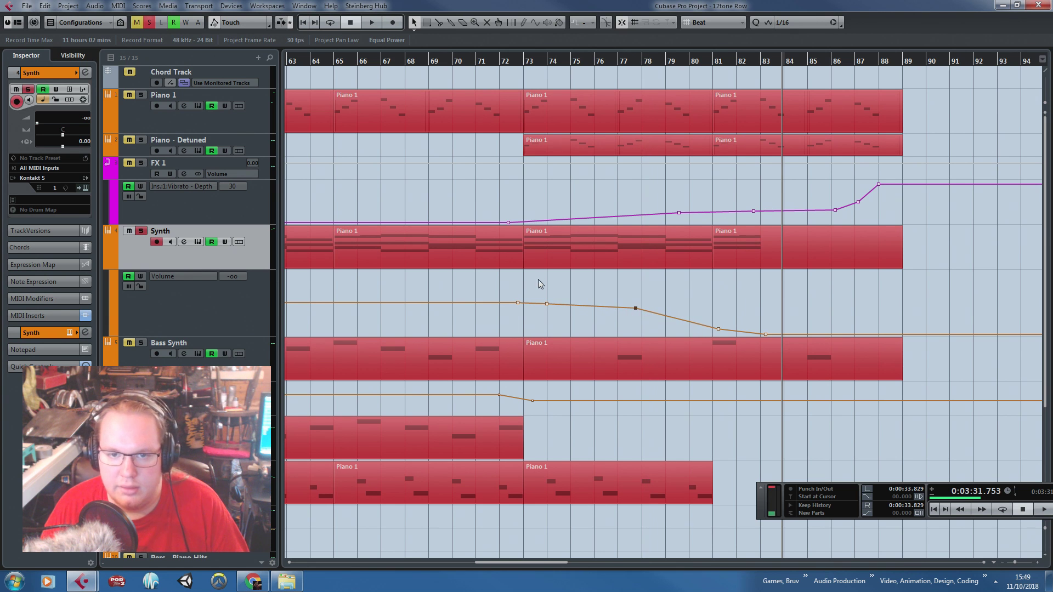
# Play the Synth from just before bar 73 and round its Volume curve around bars 77 and 78
pyautogui.press('space')
pyautogui.press('g')
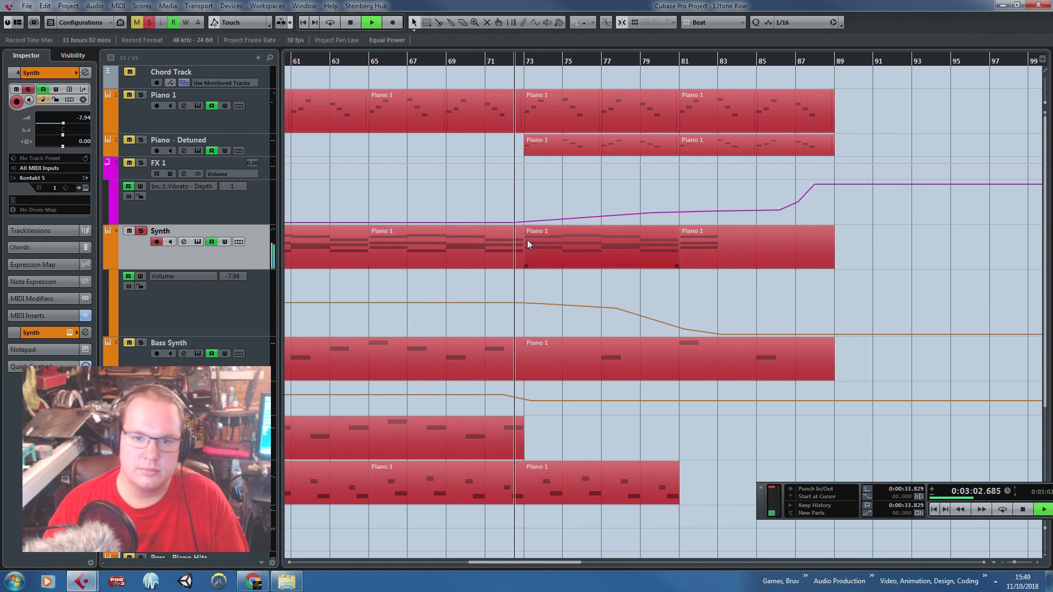
pyautogui.click(602, 307)
pyautogui.click(631, 313)
pyautogui.click(616, 325)
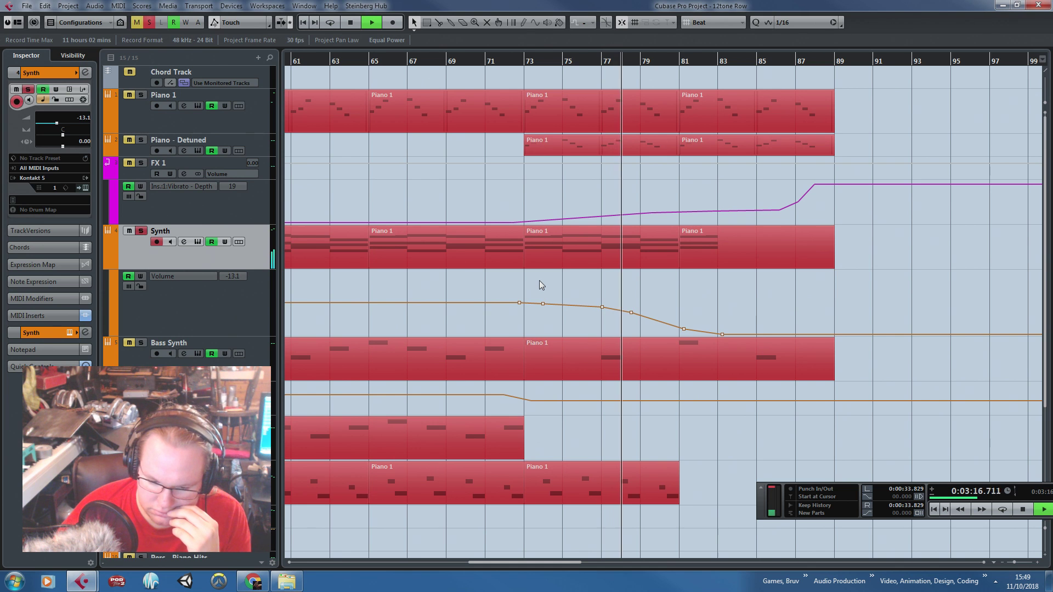
# Open the Synth's RC 48 insert, move its window aside and stop playback
pyautogui.click(190, 276)
pyautogui.click(142, 317)
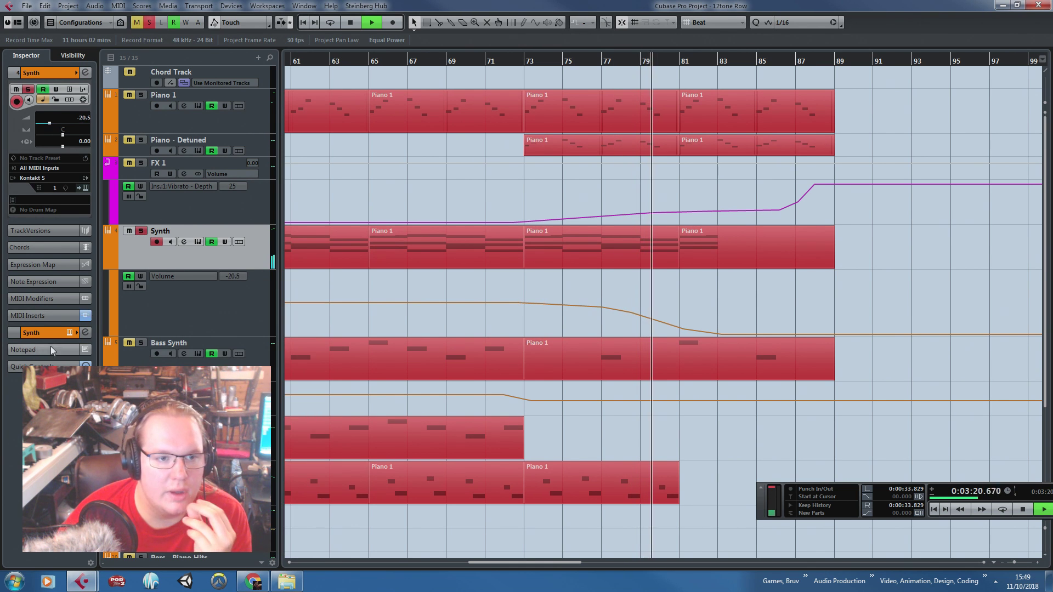
pyautogui.click(53, 332)
pyautogui.click(47, 212)
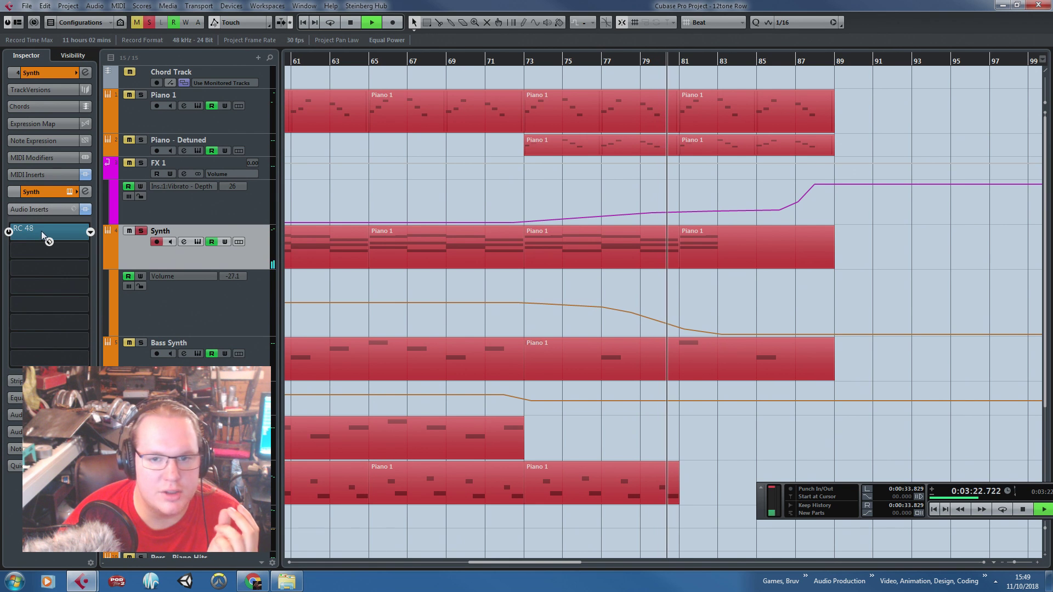
pyautogui.click(15, 235)
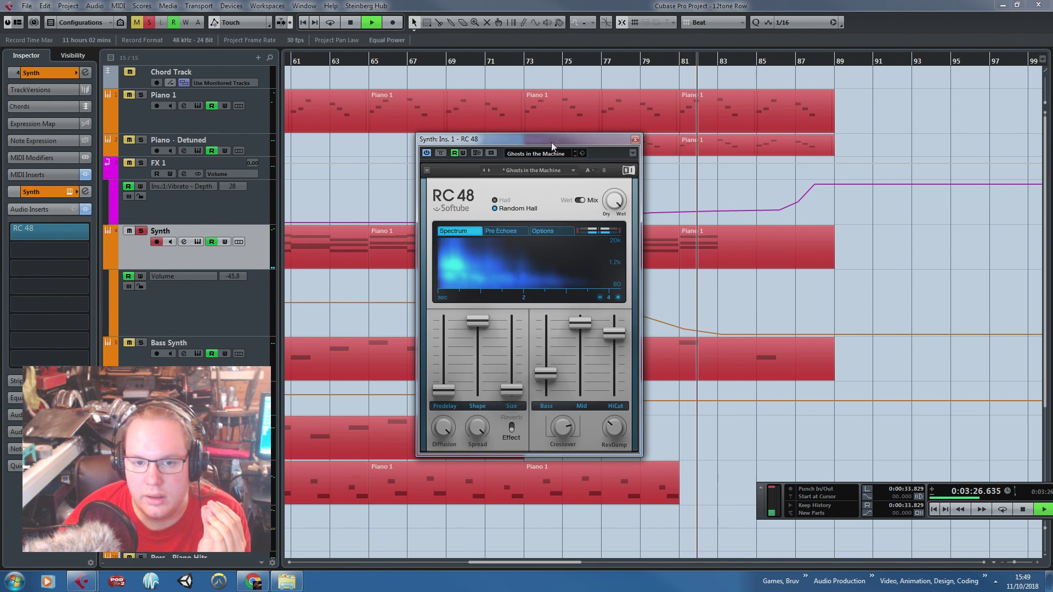
pyautogui.moveTo(543, 139); pyautogui.dragTo(924, 106)
pyautogui.press('space')
# Add the RC 48 Size parameter to the Synth's automation and draw a steep rise from bar 73 to about bar 81
pyautogui.click(184, 276)
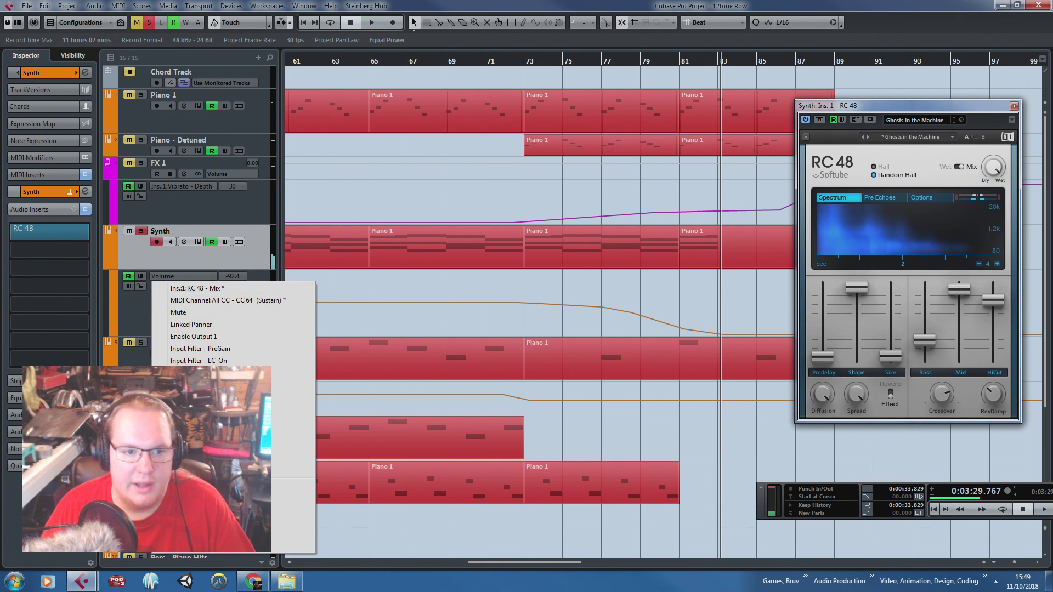
pyautogui.click(220, 470)
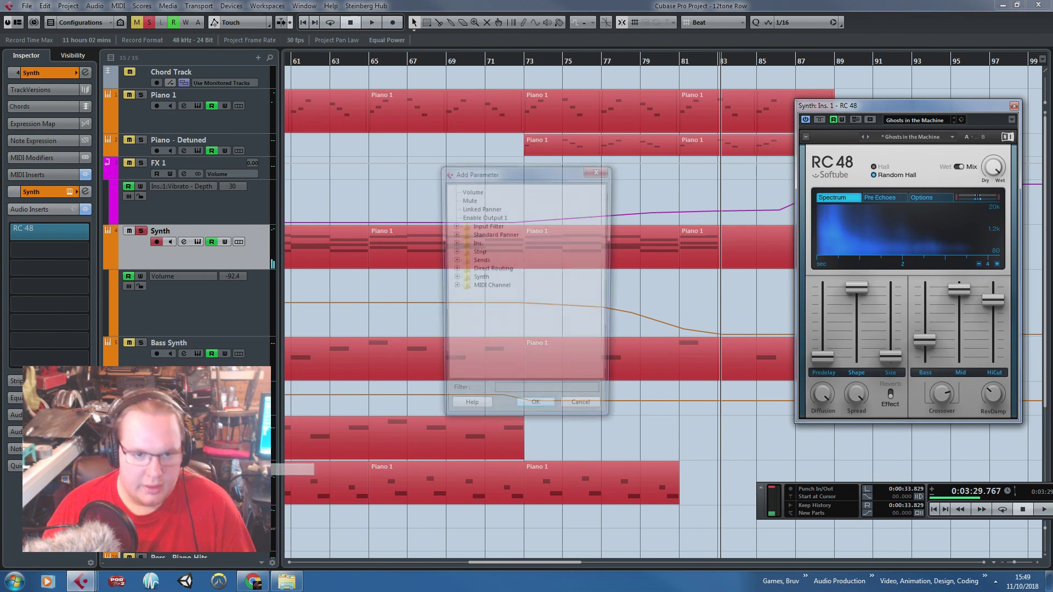
pyautogui.click(464, 252)
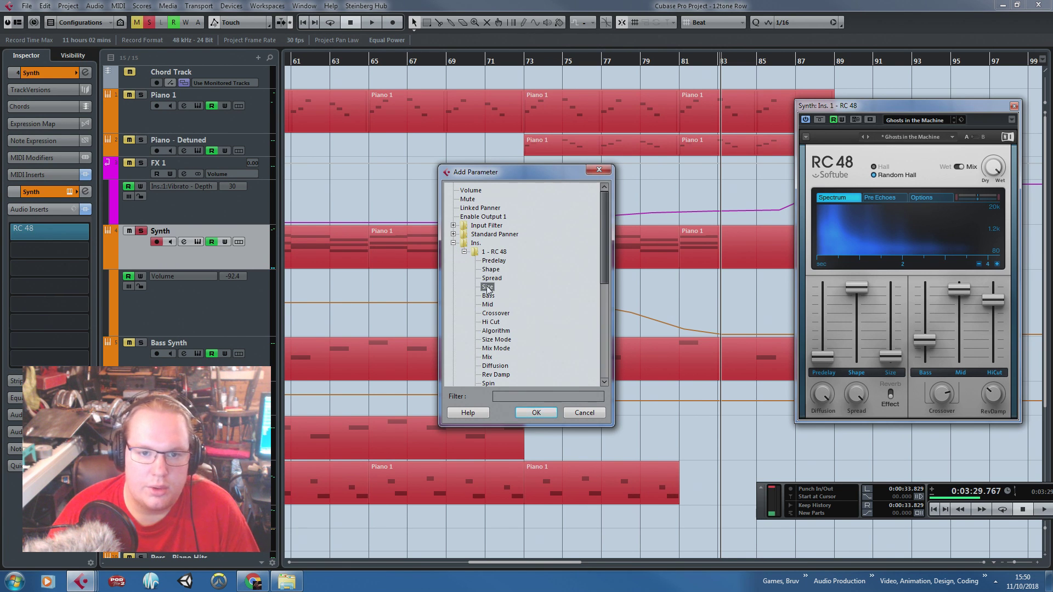
pyautogui.doubleClick(487, 287)
pyautogui.click(523, 335)
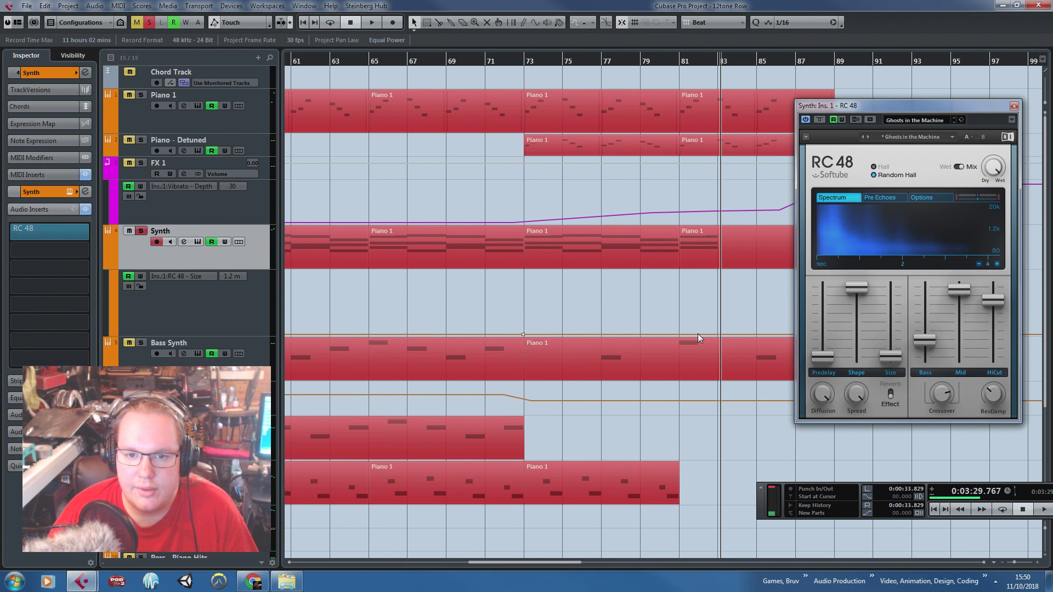
pyautogui.moveTo(699, 311); pyautogui.dragTo(702, 304)
# Play the Synth from about bar 73 to bar 77 to check the RC 48 Size rise
pyautogui.click(517, 63)
pyautogui.press('space')
pyautogui.scroll(-3, 464, 241)
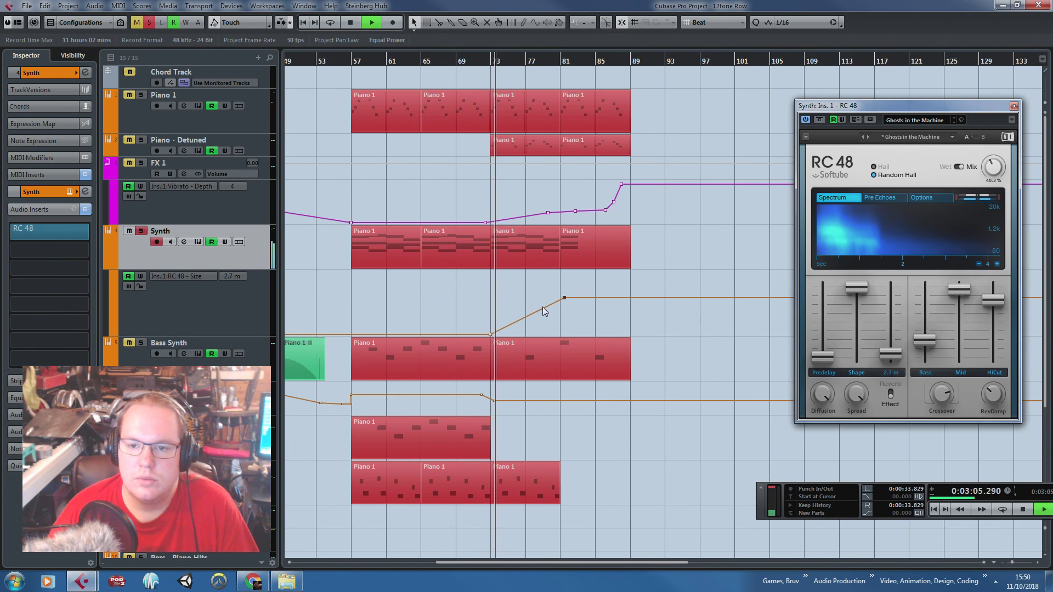
pyautogui.scroll(3, 516, 295)
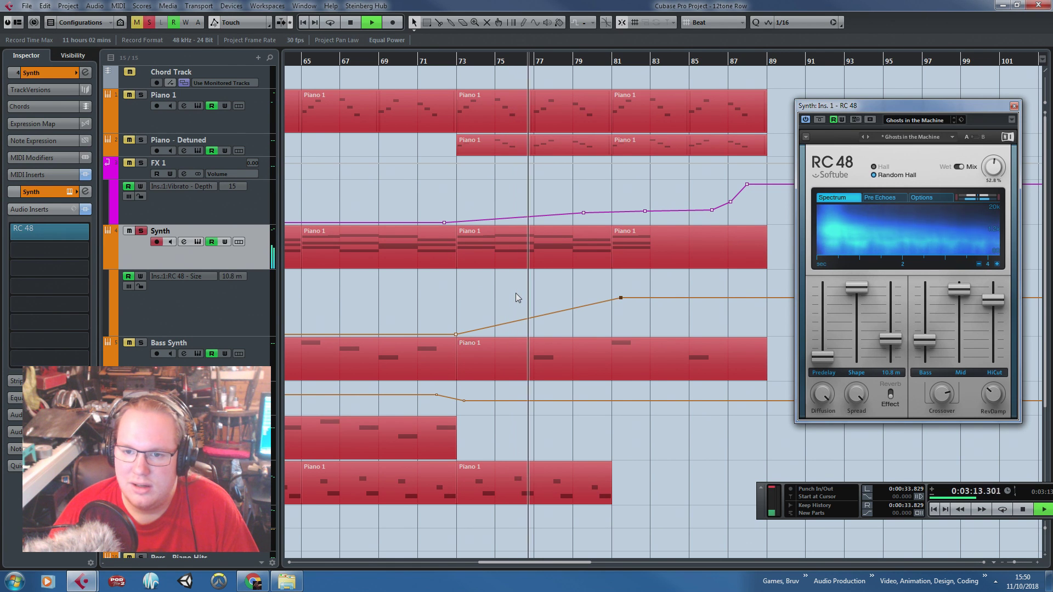
pyautogui.press('space')
# Lower the end point of the RC 48 Size rise at bar 81 to a slight increase, and replay from bar 73
pyautogui.moveTo(622, 301); pyautogui.dragTo(612, 333)
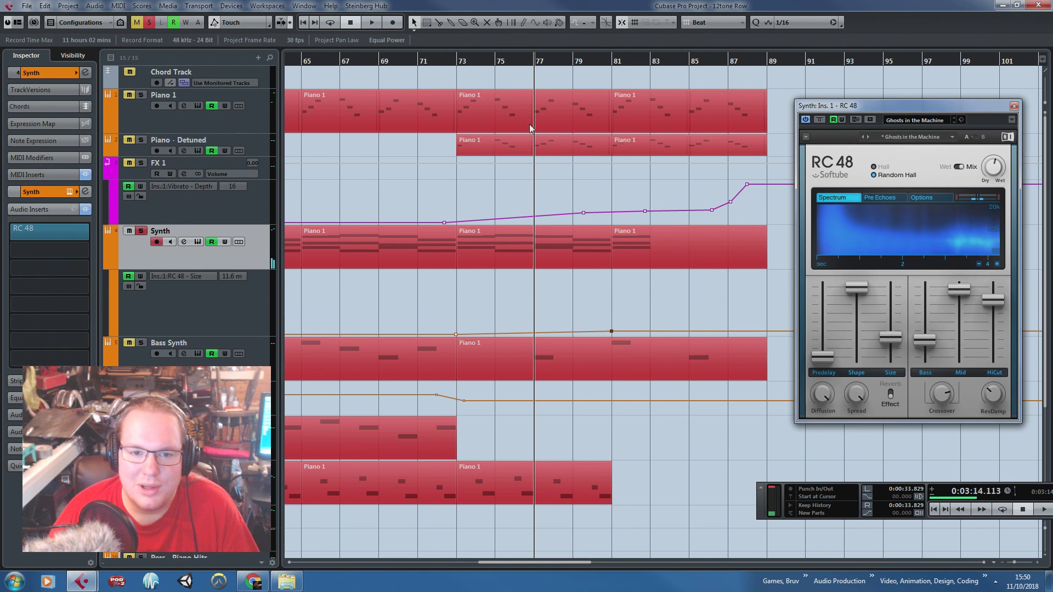
pyautogui.click(451, 62)
pyautogui.press('space')
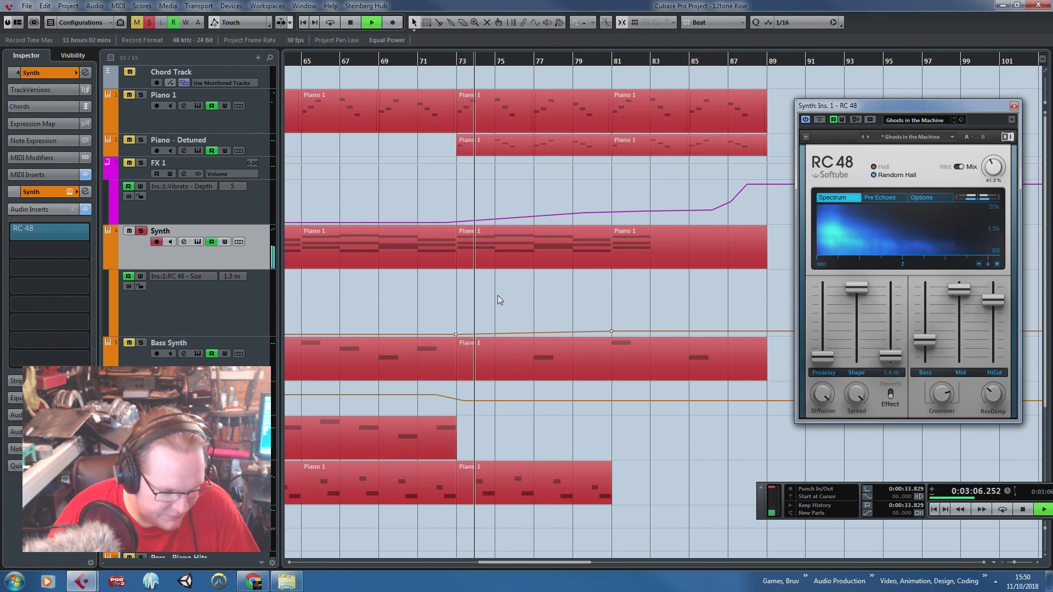
# Duplicate the Synth's bar 41 part to bar 49, split the copy at bar 51 and delete the remainder
pyautogui.keyDown('ctrl'); pyautogui.scroll(-1, 497, 296); pyautogui.keyUp('ctrl')
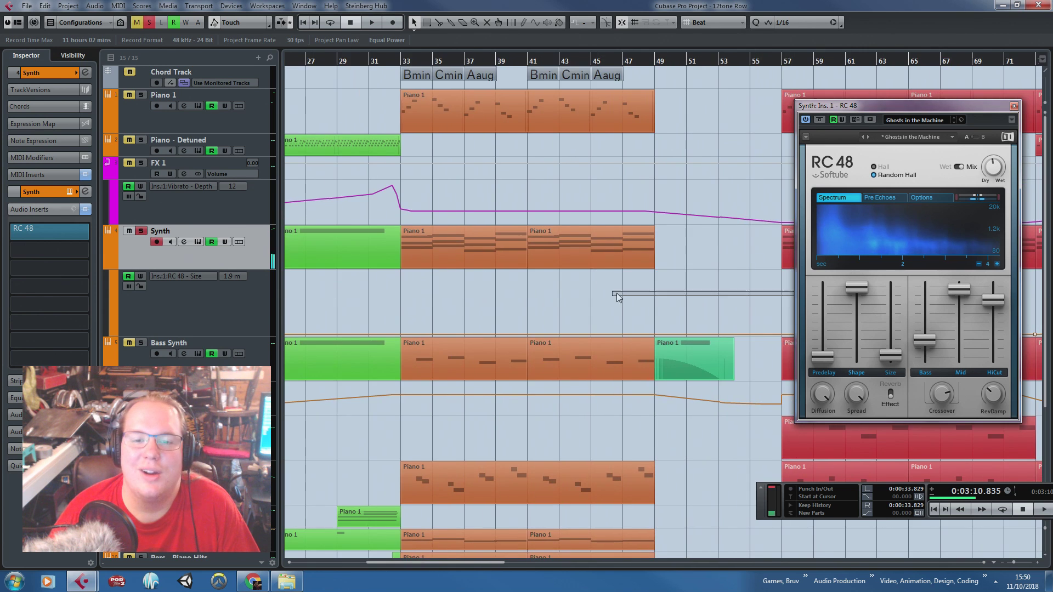
pyautogui.scroll(-2, 658, 343)
pyautogui.keyDown('ctrl'); pyautogui.scroll(-6, 640, 212); pyautogui.keyUp('ctrl')
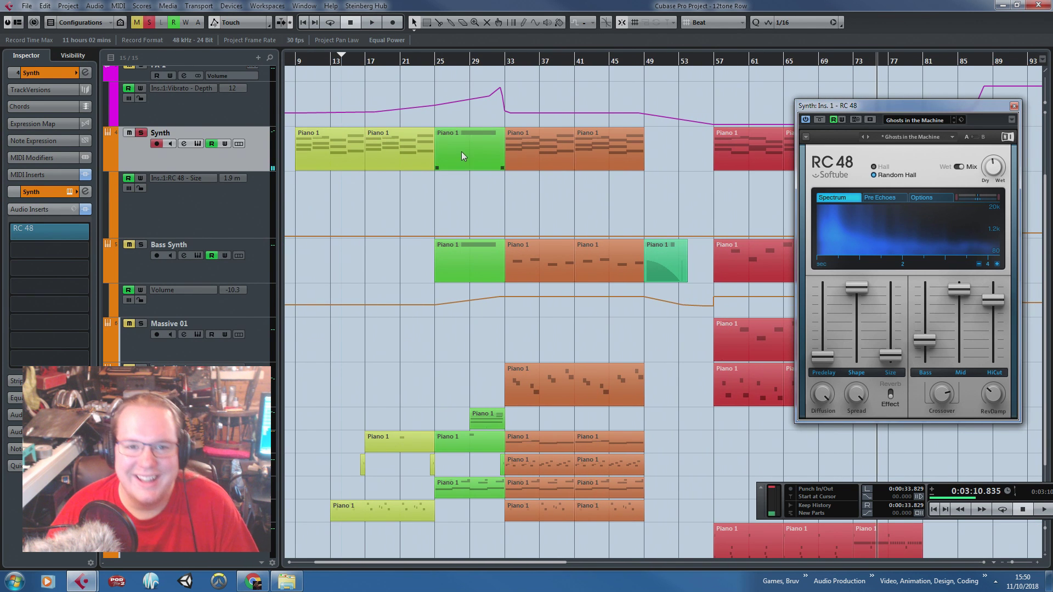
pyautogui.moveTo(660, 187); pyautogui.dragTo(631, 164)
pyautogui.keyDown('ctrl'); pyautogui.scroll(2, 643, 164); pyautogui.keyUp('ctrl')
pyautogui.hotkey('ctrl', 'd')
pyautogui.press('3')
pyautogui.click(680, 158)
pyautogui.press('1')
pyautogui.press('Delete')
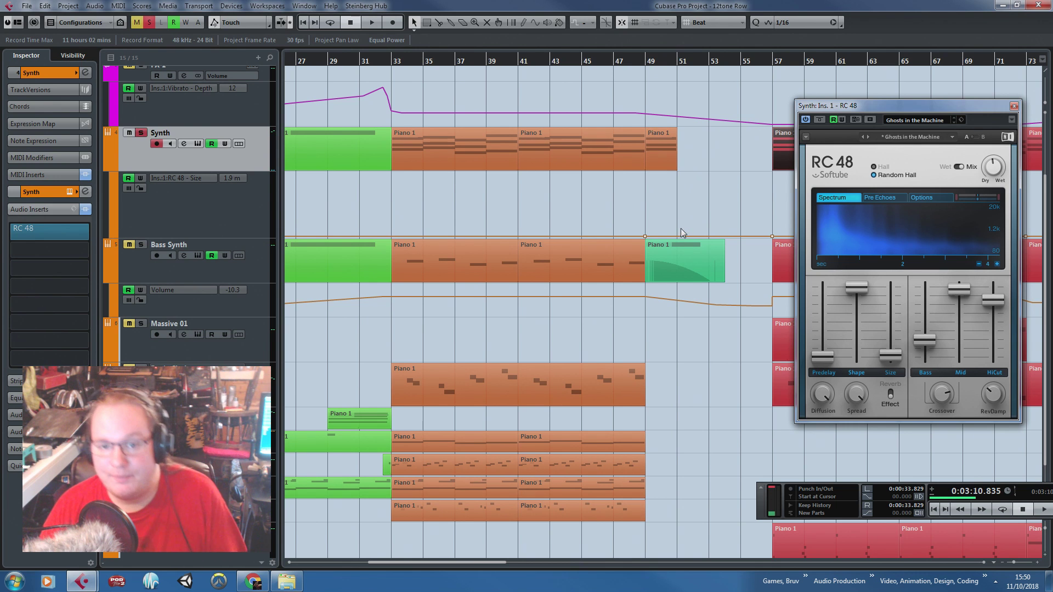
# Draw an RC 48 Size peak at bar 51 between bars 49 and 57 on the Synth, and play the transition
pyautogui.moveTo(679, 235); pyautogui.dragTo(677, 177)
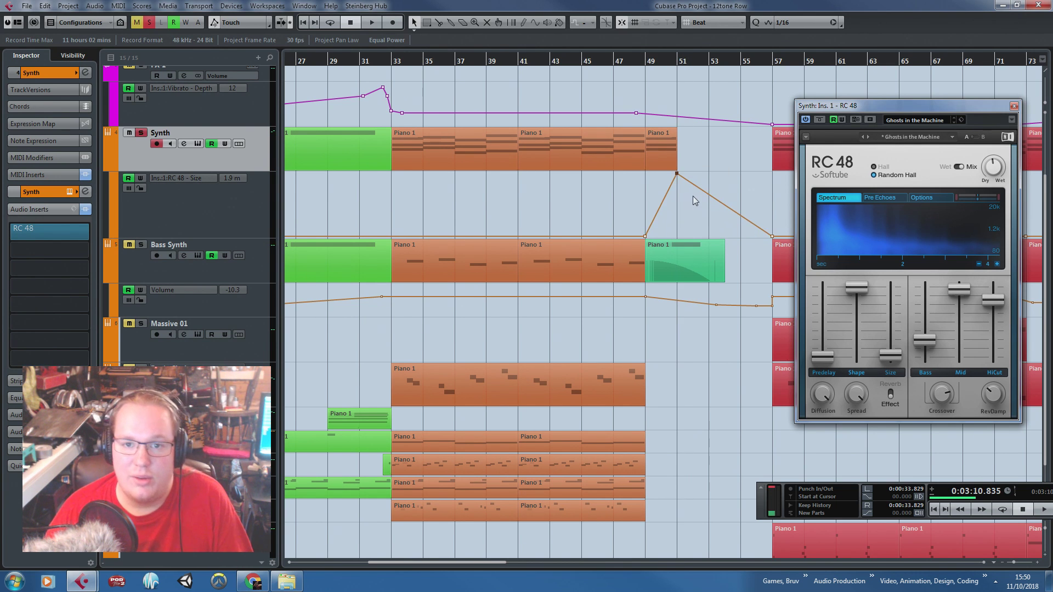
pyautogui.keyDown('ctrl'); pyautogui.scroll(3, 693, 196); pyautogui.keyUp('ctrl')
pyautogui.click(623, 164)
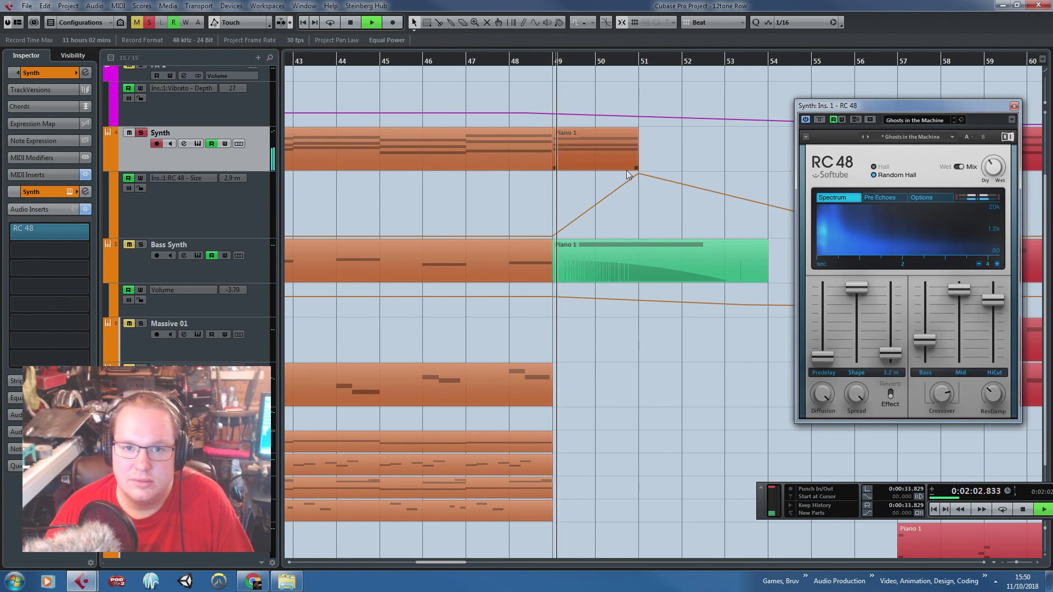
pyautogui.press('space')
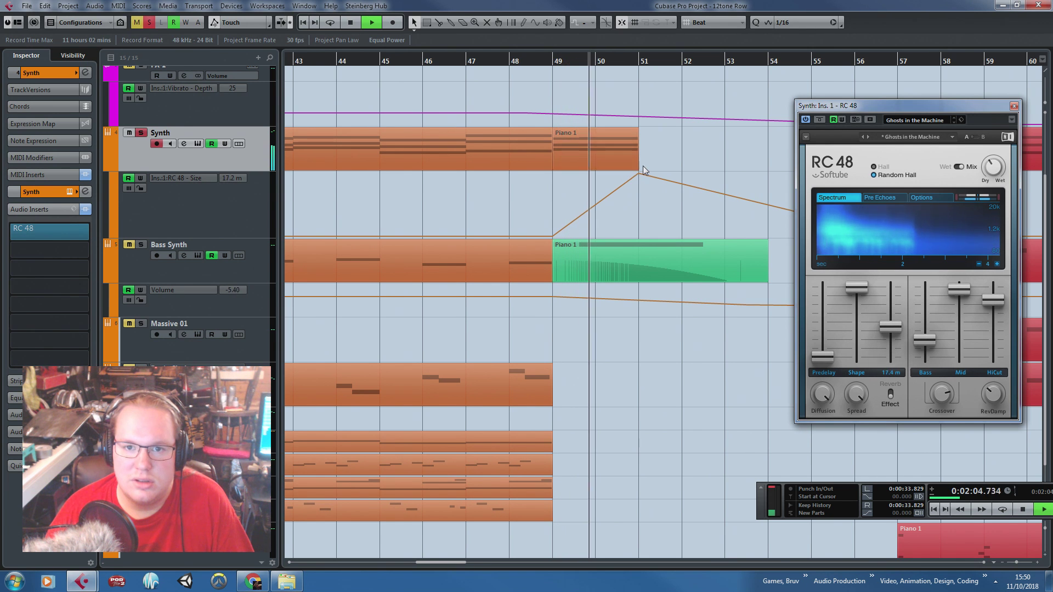
# Bend the RC 48 Size rise between bars 49 and 51 by adding a lower point at bar 50
pyautogui.keyDown('ctrl'); pyautogui.scroll(2, 689, 181); pyautogui.keyUp('ctrl')
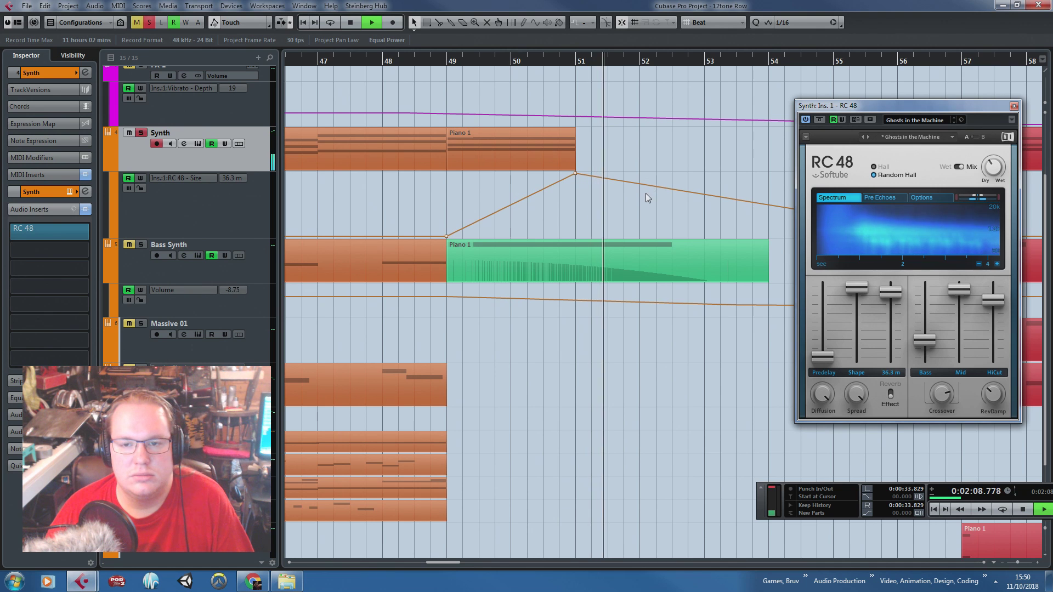
pyautogui.keyDown('ctrl'); pyautogui.scroll(-3, 645, 193); pyautogui.keyUp('ctrl')
pyautogui.moveTo(600, 199); pyautogui.dragTo(548, 217)
pyautogui.keyDown('ctrl'); pyautogui.scroll(3, 636, 197); pyautogui.keyUp('ctrl')
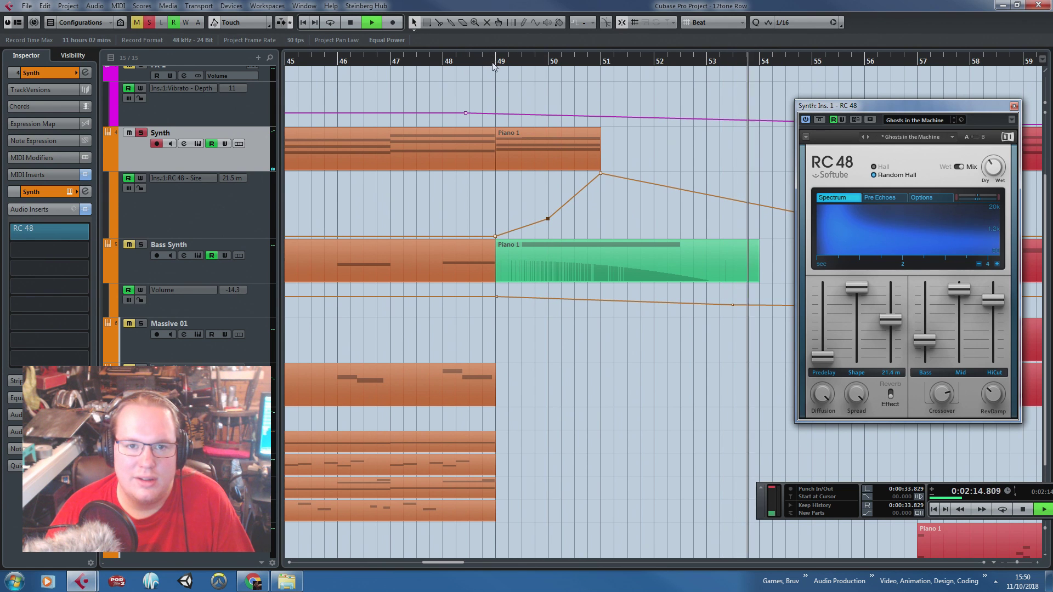
# Take the Synth out of solo and listen to the transition around bar 49 in the full mix
pyautogui.keyDown('ctrl'); pyautogui.scroll(-2, 614, 190); pyautogui.keyUp('ctrl')
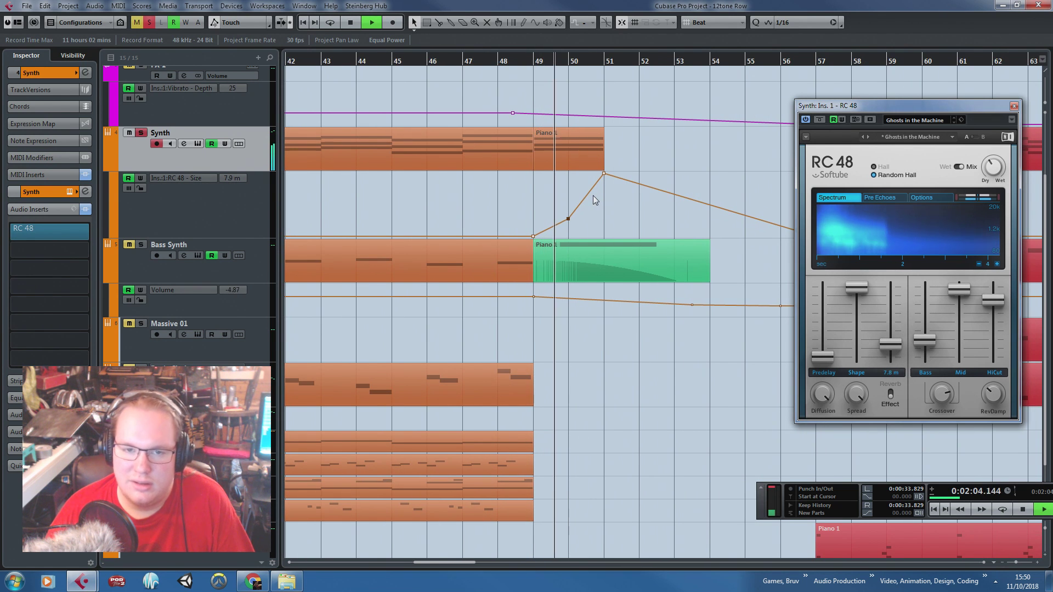
pyautogui.press('space')
pyautogui.keyDown('ctrl'); pyautogui.scroll(-4, 428, 198); pyautogui.keyUp('ctrl')
pyautogui.keyDown('ctrl'); pyautogui.scroll(-3, 585, 196); pyautogui.keyUp('ctrl')
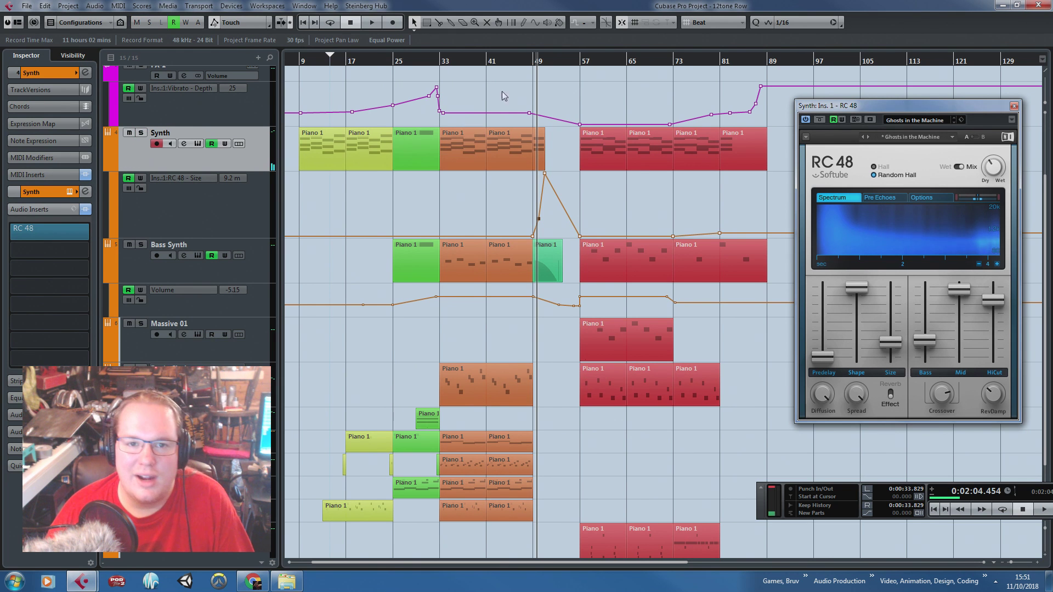
pyautogui.press('space')
pyautogui.scroll(2, 533, 258)
pyautogui.keyDown('ctrl'); pyautogui.scroll(7, 533, 257); pyautogui.keyUp('ctrl')
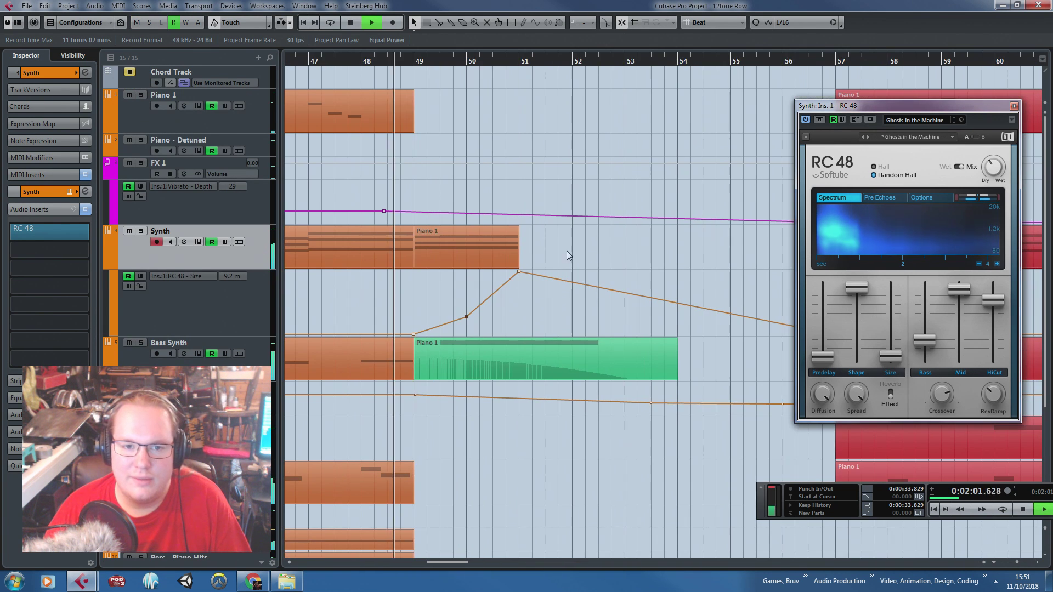
# Colour the Synth's part between bars 49 and 51 with Color 5, and stop playback
pyautogui.click(560, 23)
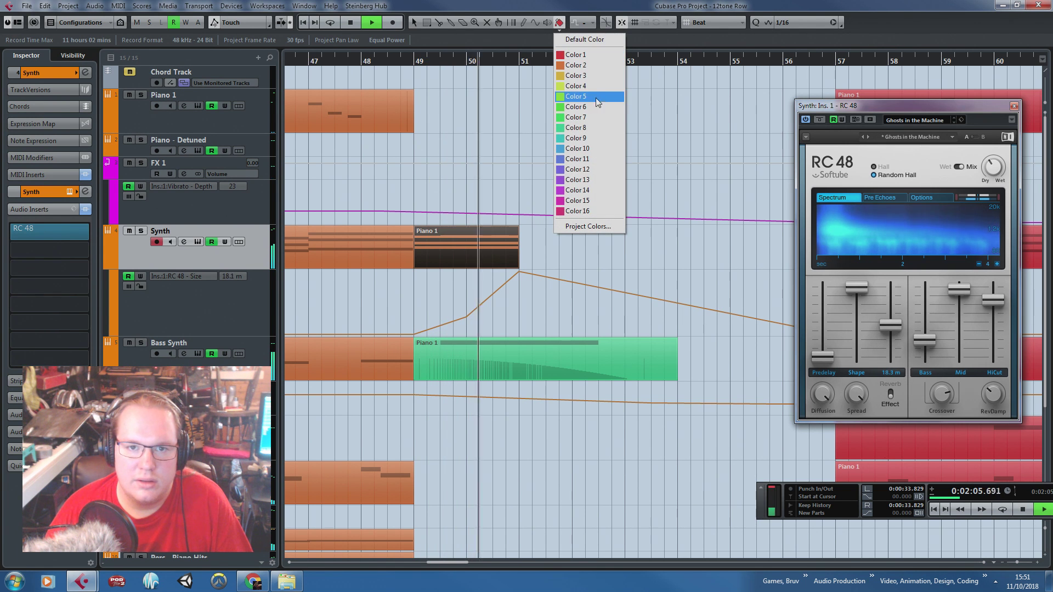
pyautogui.click(598, 97)
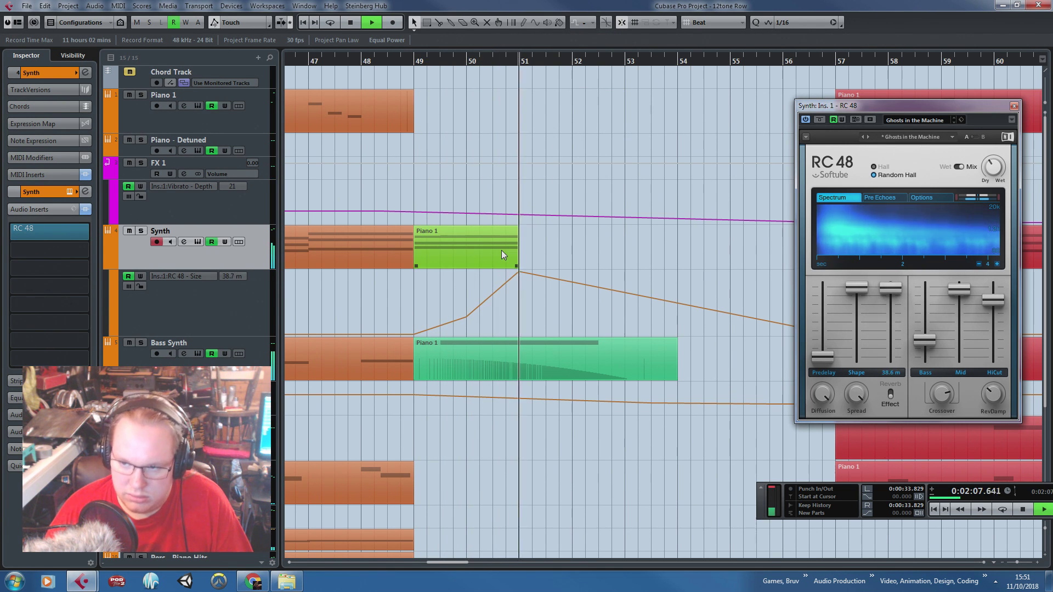
pyautogui.press('space')
# Draw a Synth volume dip to about -22.8 at bar 51, starting at bar 49 and recovering past bar 55, and replay from bar 49
pyautogui.click(166, 276)
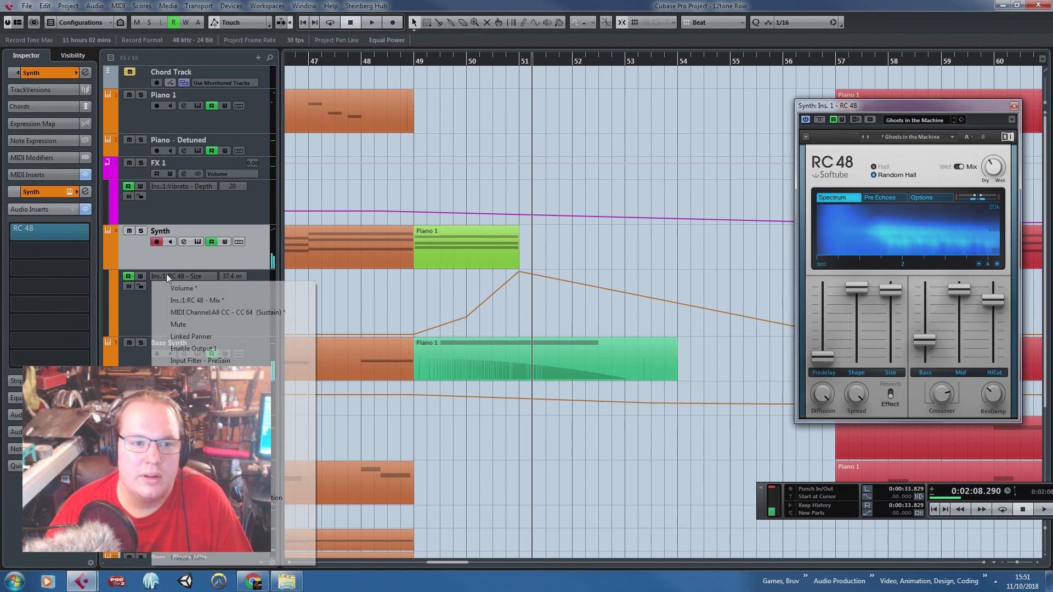
pyautogui.click(196, 290)
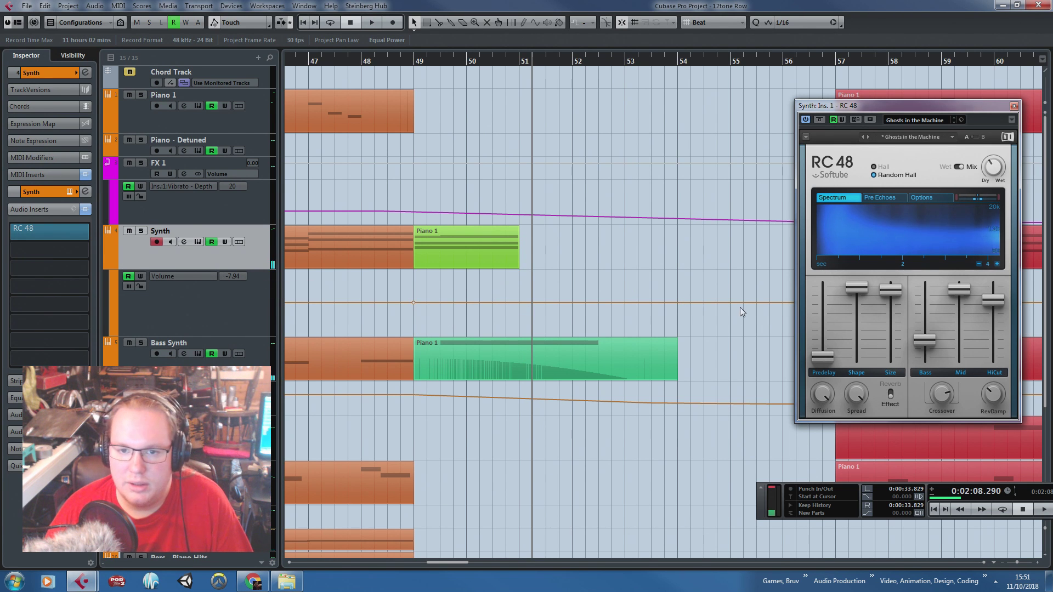
pyautogui.moveTo(529, 316); pyautogui.dragTo(523, 324)
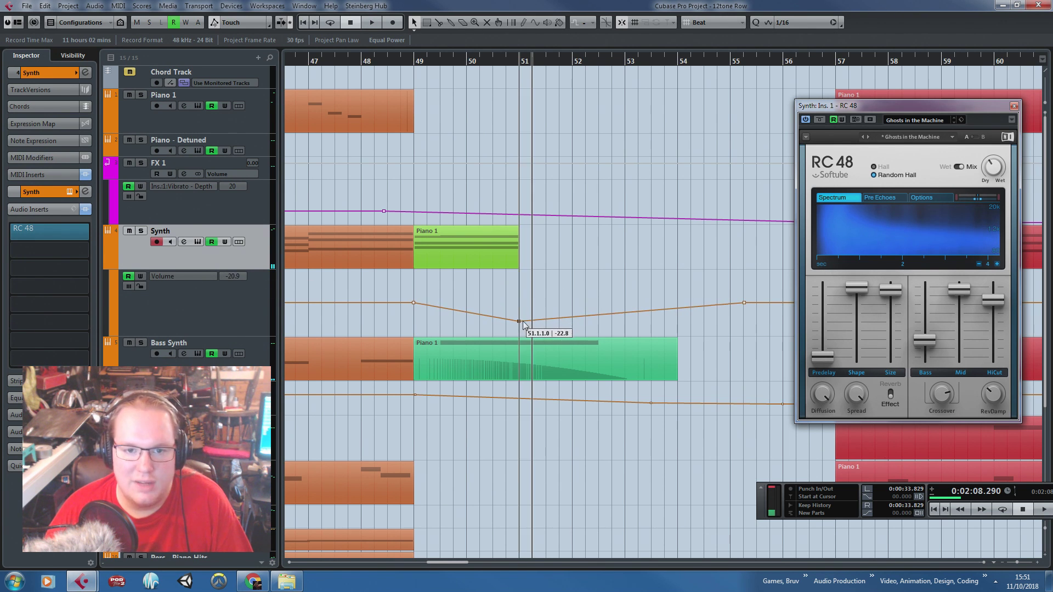
pyautogui.click(420, 81)
pyautogui.press('space')
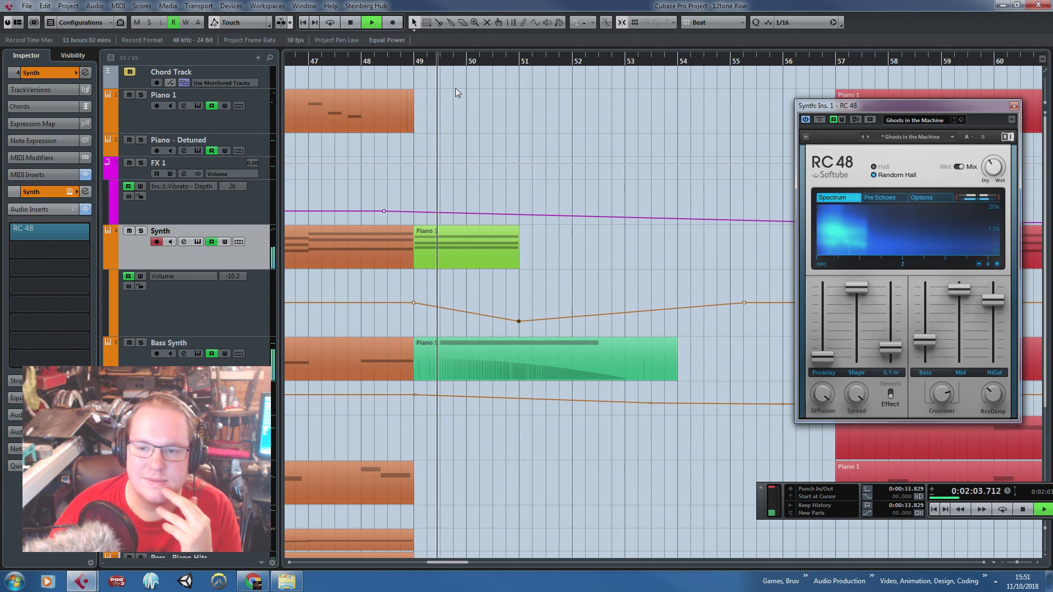
# Raise the Synth's volume point at bar 51 to about -13 while listening, and stop playback
pyautogui.moveTo(518, 321); pyautogui.dragTo(518, 310)
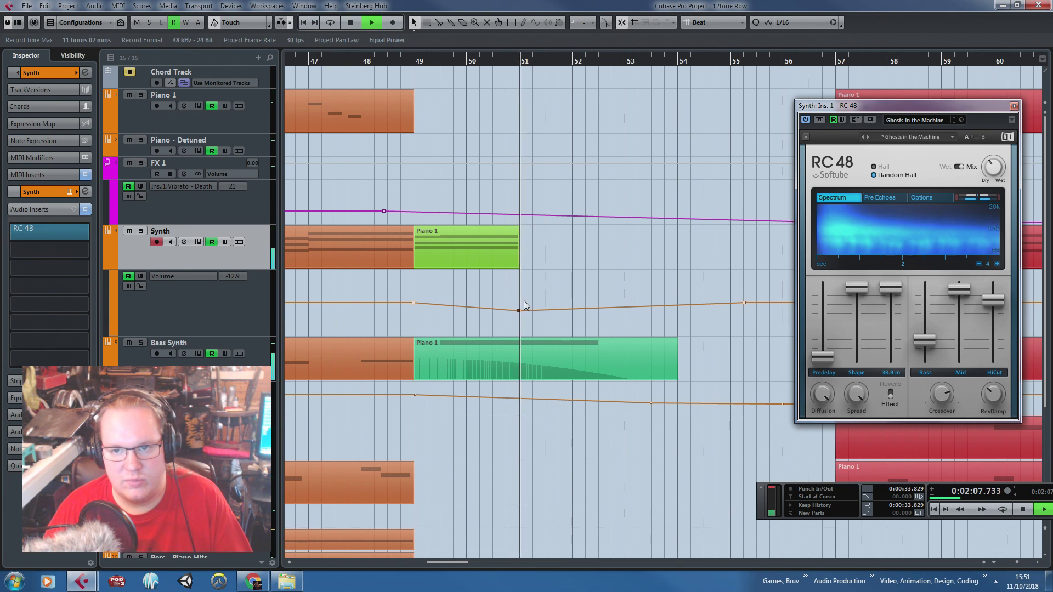
pyautogui.scroll(-3, 524, 300)
pyautogui.press('space')
# Insert PingPongDelay in the Synth's fifth insert slot, with Feedback at 20 and the Hi filter at 18666
pyautogui.click(171, 276)
pyautogui.click(241, 253)
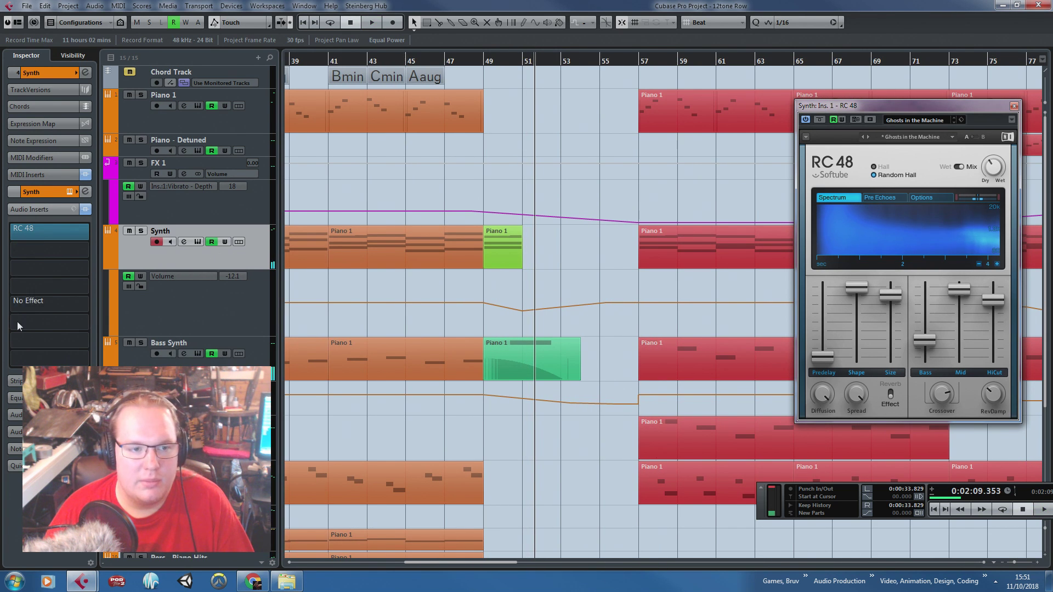
pyautogui.click(80, 312)
pyautogui.click(106, 341)
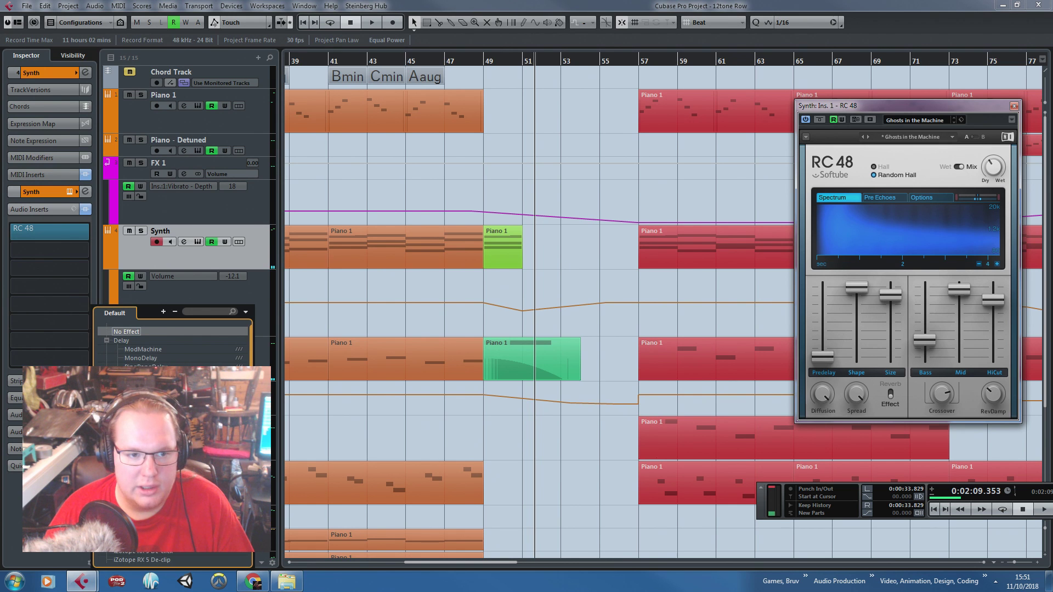
pyautogui.click(155, 365)
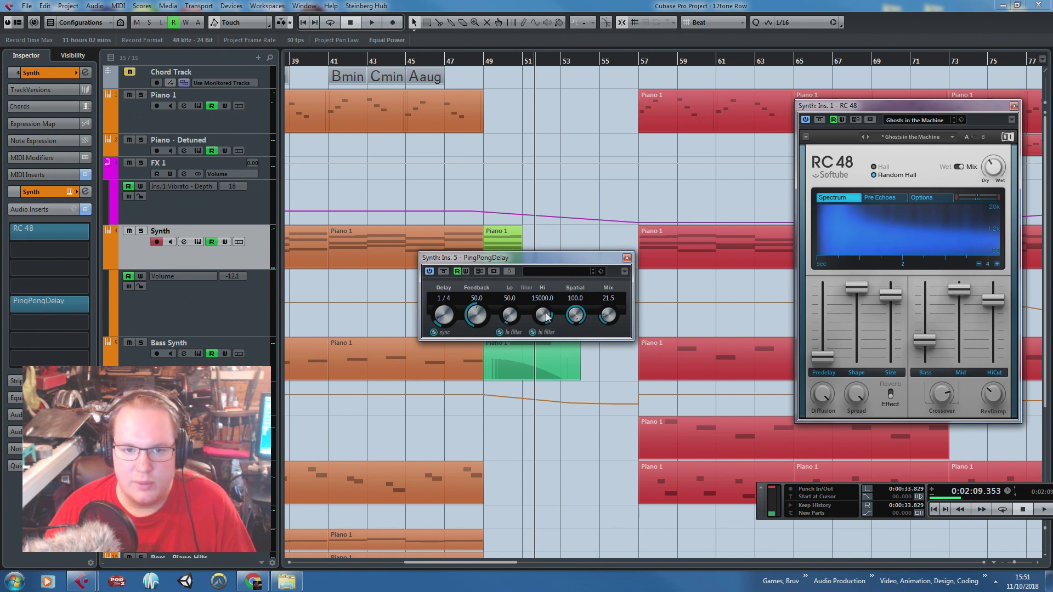
pyautogui.moveTo(480, 344); pyautogui.dragTo(480, 345)
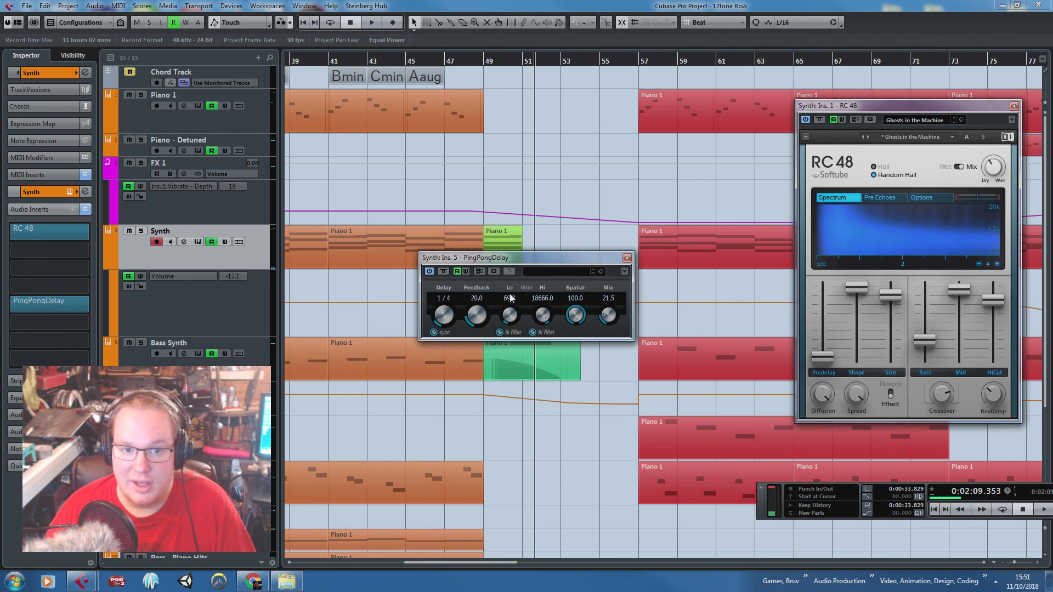
pyautogui.click(627, 258)
# Show the PingPongDelay's Mix parameter in the Synth's automation lane
pyautogui.click(190, 276)
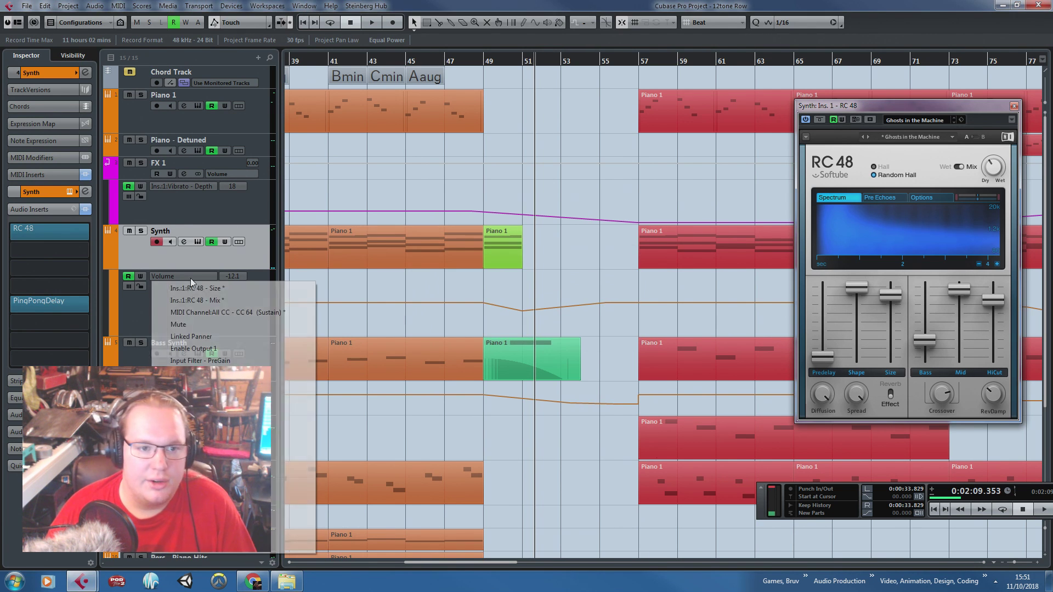
pyautogui.click(290, 468)
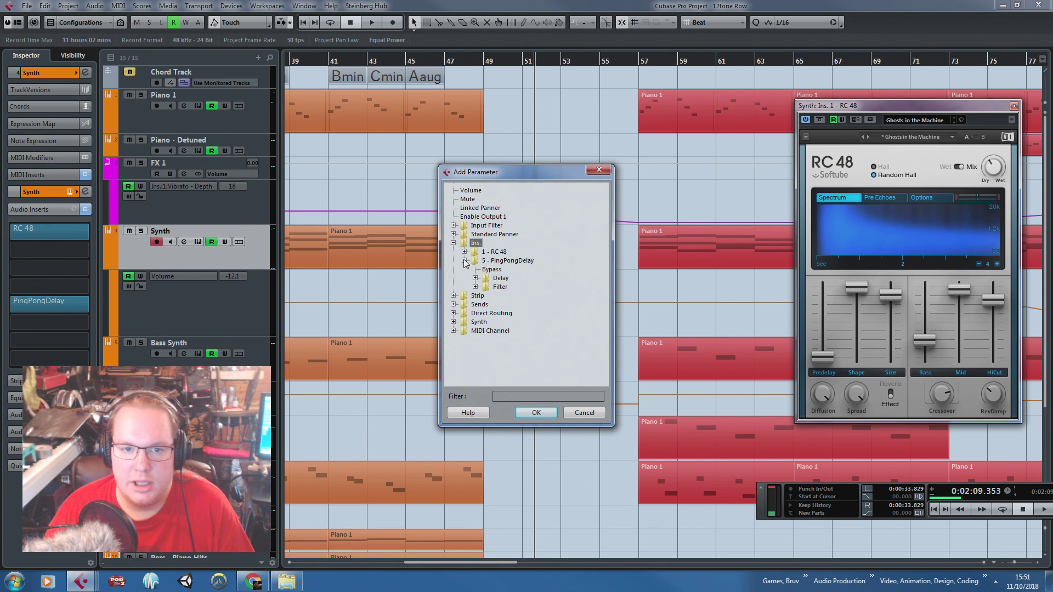
pyautogui.click(475, 287)
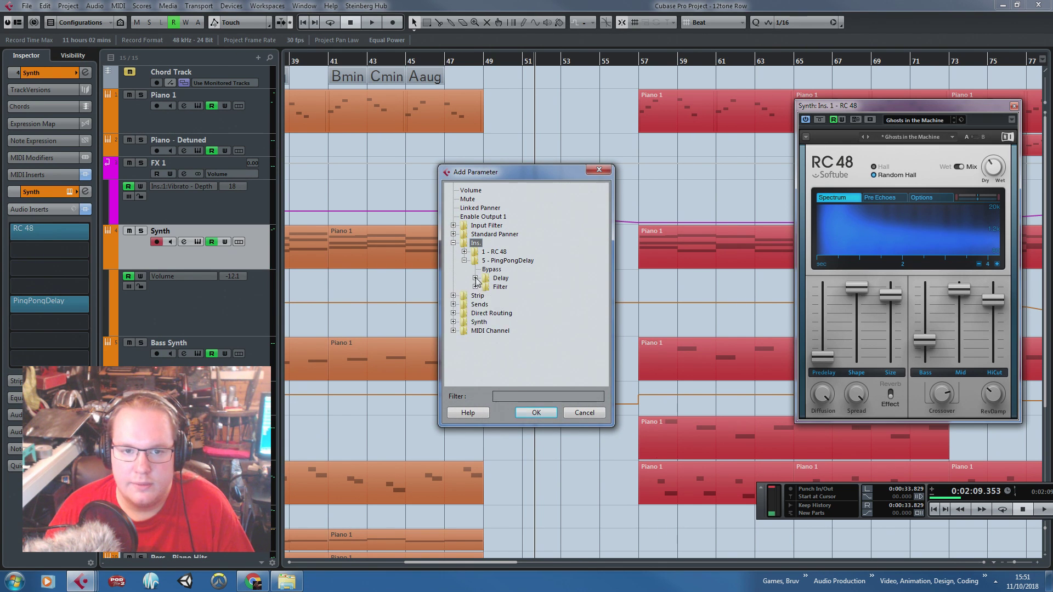
pyautogui.click(475, 278)
pyautogui.doubleClick(498, 322)
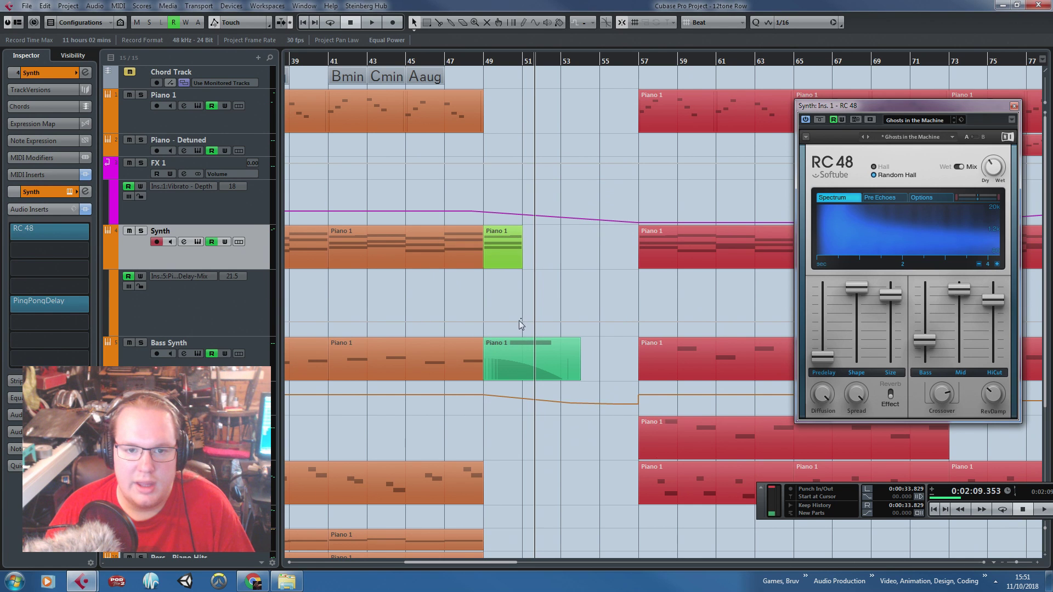
# Draw a curved PingPongDelay Mix rise from bar 49 to about 76.5 at bar 51, with two bend points between bars 50 and 51
pyautogui.click(483, 335)
pyautogui.moveTo(522, 334); pyautogui.dragTo(522, 286)
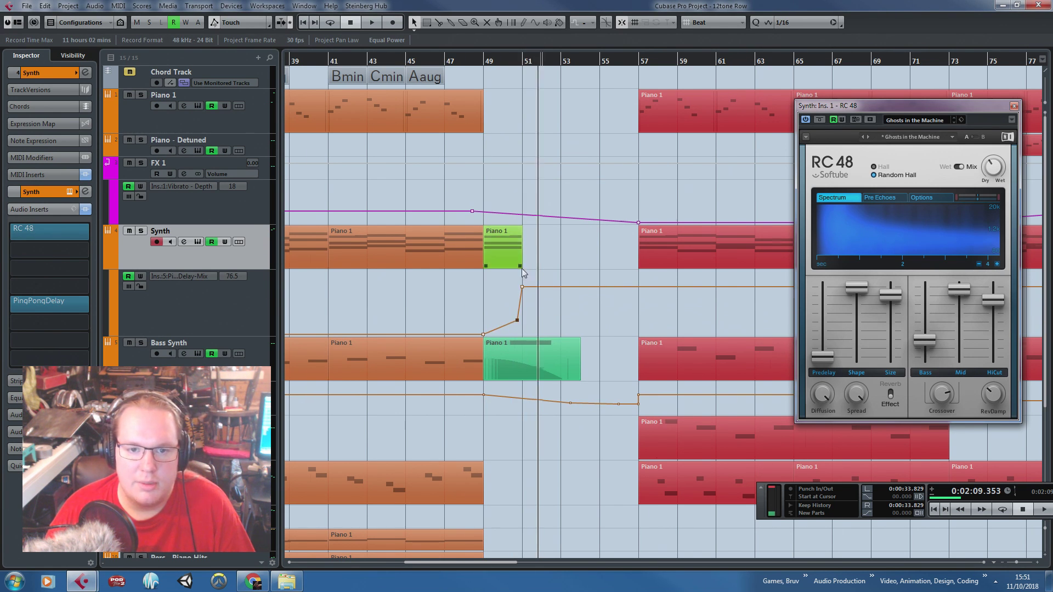
pyautogui.scroll(3, 522, 267)
pyautogui.click(489, 323)
pyautogui.moveTo(510, 320); pyautogui.dragTo(513, 311)
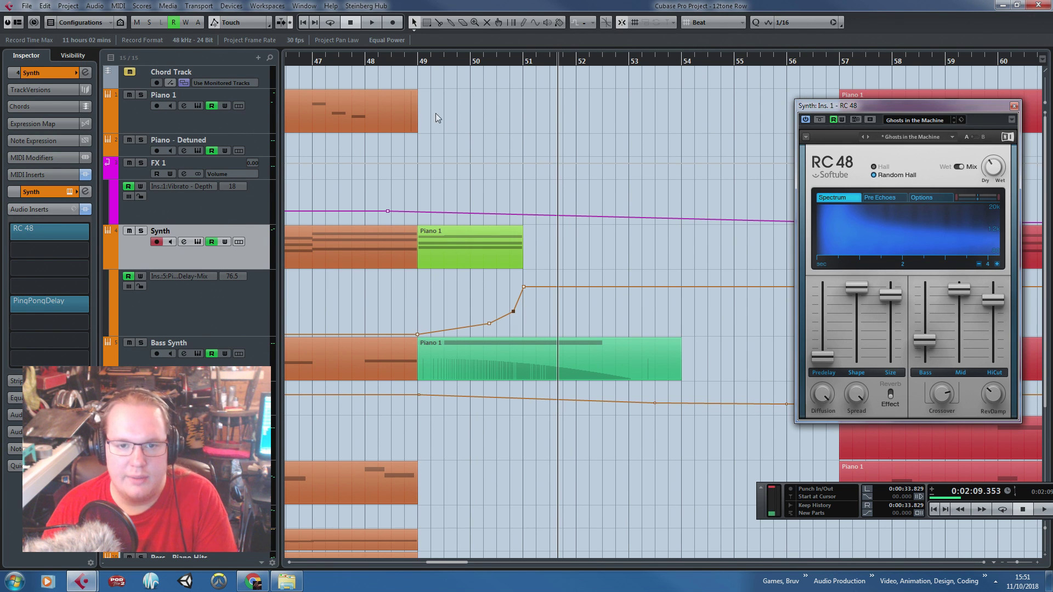
# Solo the Synth and play the delayed transition from bar 49
pyautogui.click(415, 61)
pyautogui.press('space')
pyautogui.press('s')
pyautogui.scroll(-2, 465, 216)
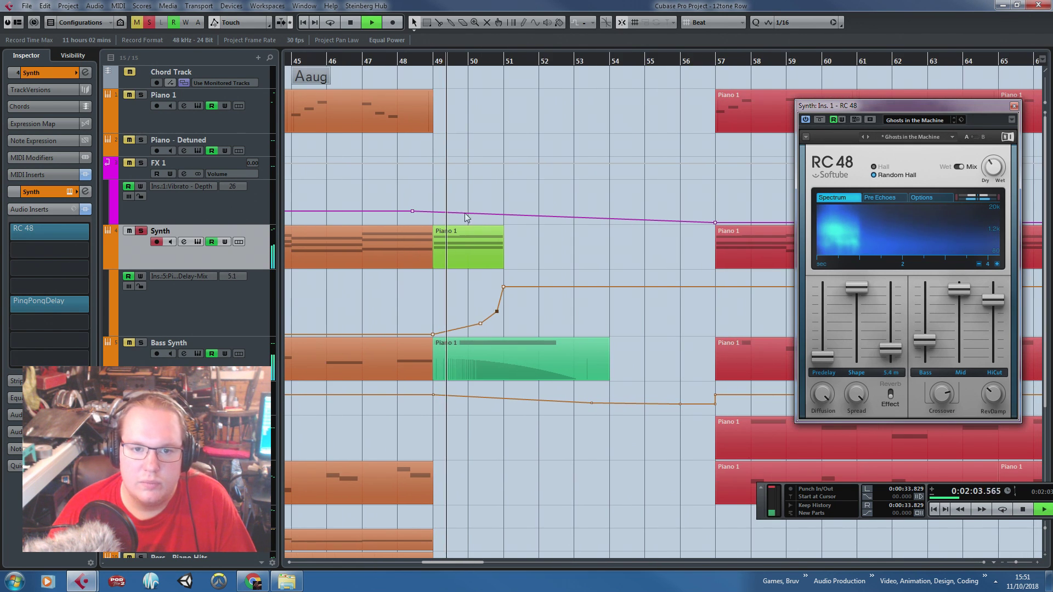
pyautogui.scroll(3, 478, 256)
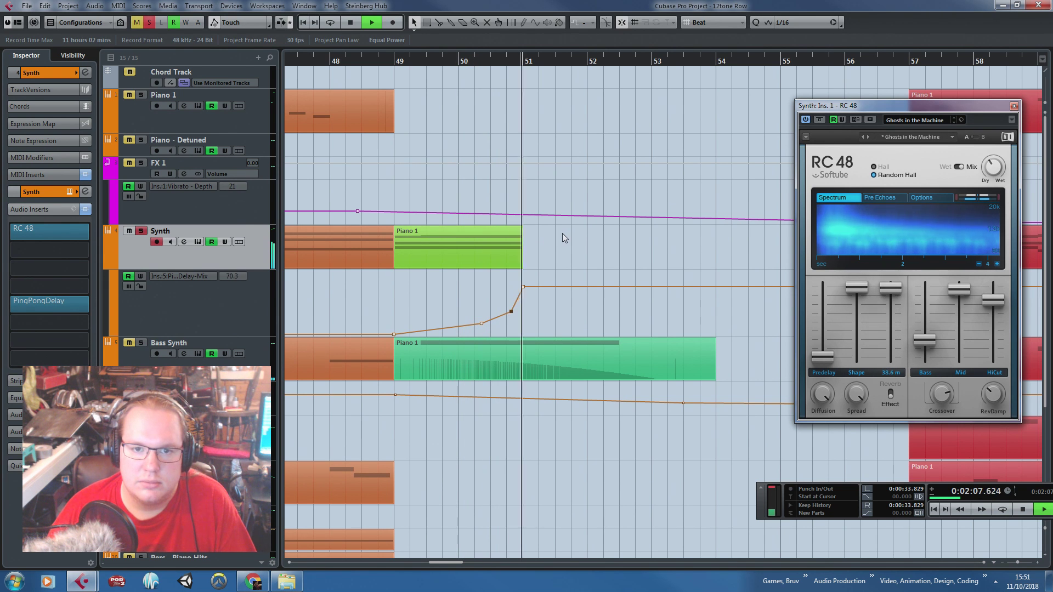
pyautogui.scroll(-6, 520, 266)
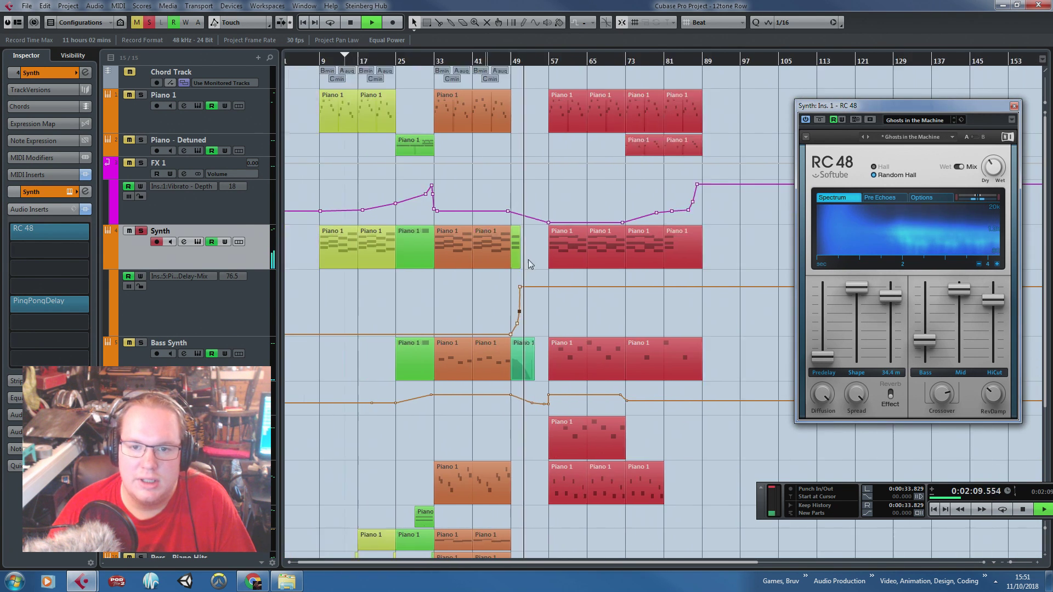
# Bring the PingPongDelay Mix back down to zero at bar 57, with a bend point just after bar 55
pyautogui.scroll(5, 531, 299)
pyautogui.scroll(-4, 390, 300)
pyautogui.hscroll(-5, 493, 301)
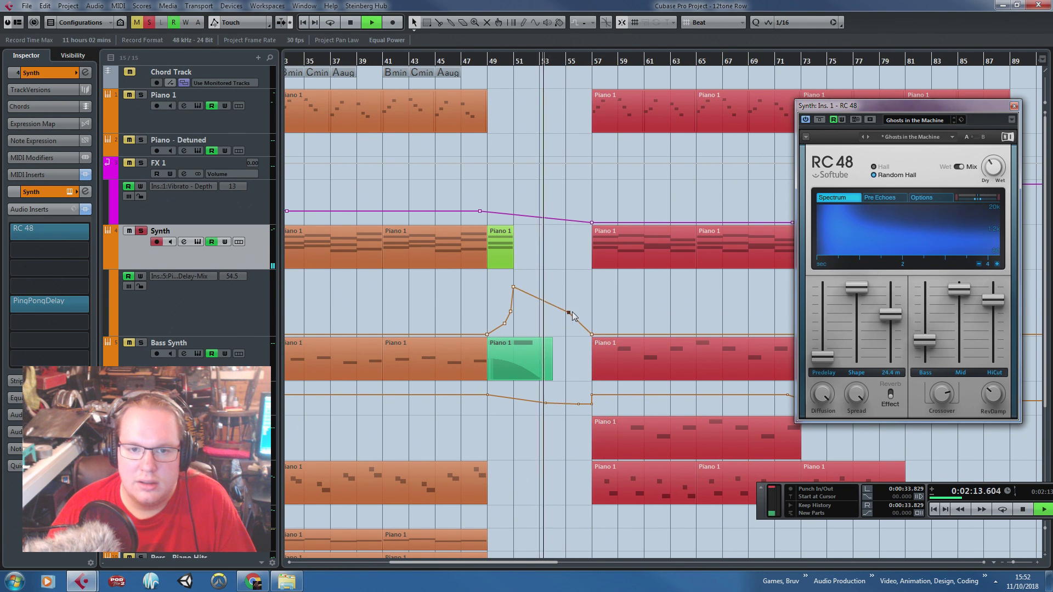
# Draw a PingPongDelay Mix rise for the ending from bar 79 to about 40 at bar 83, with a low bend point at bar 81
pyautogui.scroll(-3, 607, 302)
pyautogui.scroll(5, 606, 299)
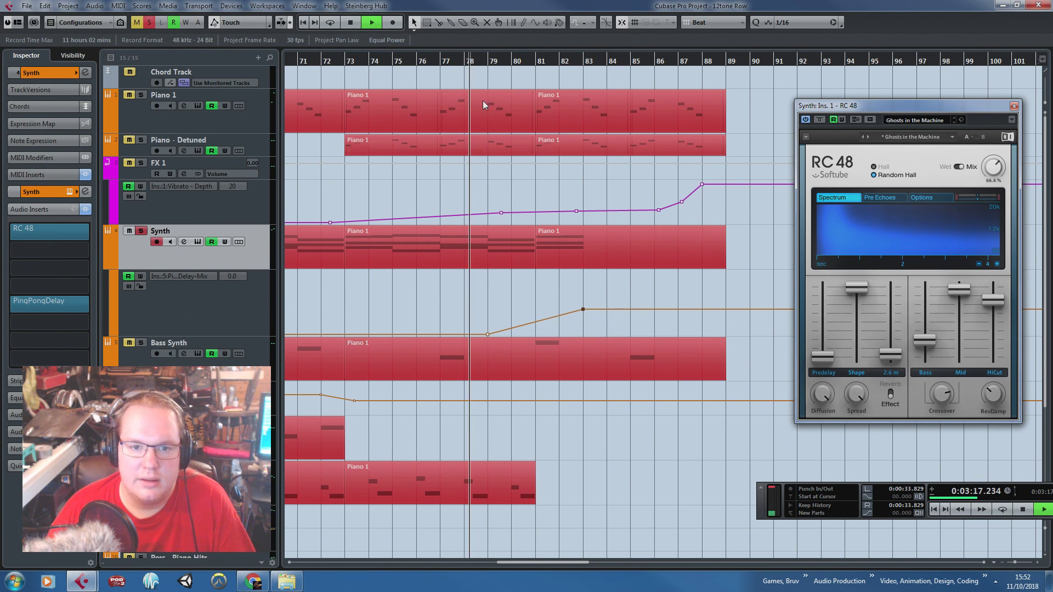
pyautogui.press('g')
pyautogui.press('h')
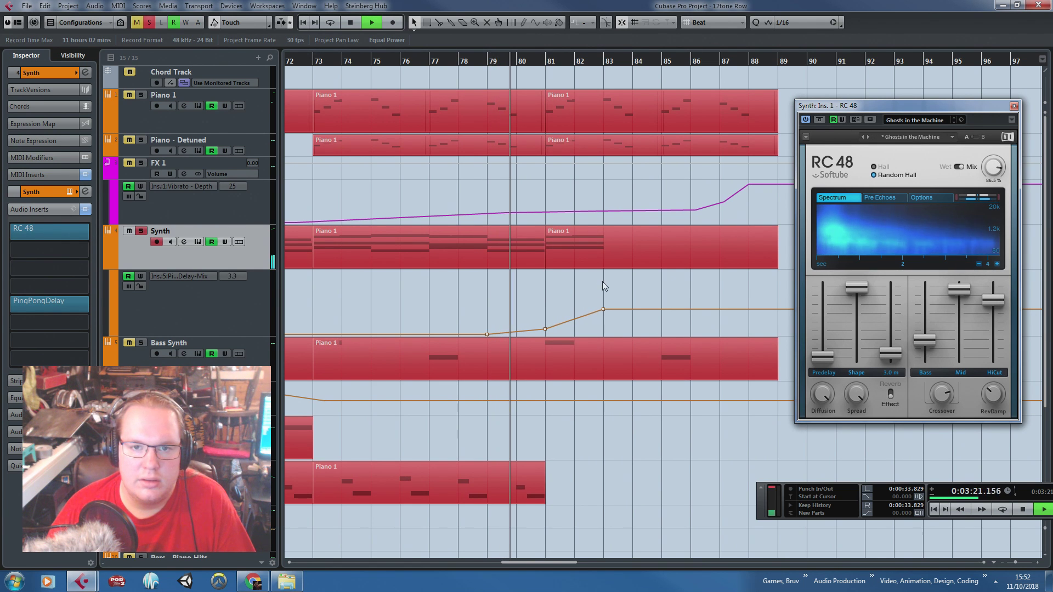
pyautogui.press('g')
# Stretch the ending's PingPongDelay Mix rise to start at bar 73, bend at bar 79 and peak higher at bar 81, and replay from bar 73
pyautogui.moveTo(506, 336); pyautogui.dragTo(438, 335)
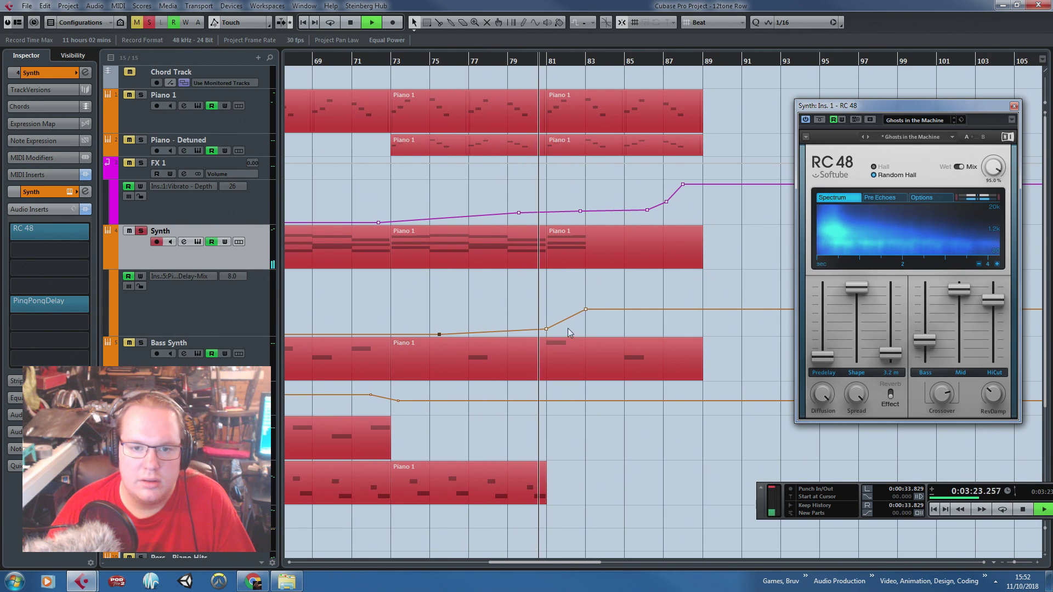
pyautogui.moveTo(547, 331); pyautogui.dragTo(551, 325)
pyautogui.moveTo(440, 335); pyautogui.dragTo(396, 335)
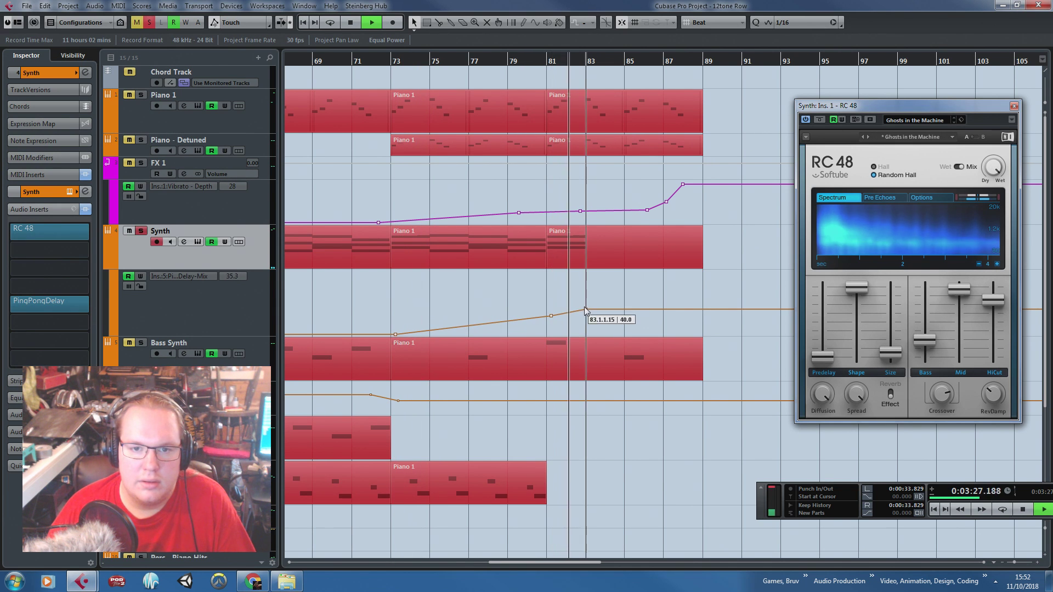
pyautogui.moveTo(586, 310); pyautogui.dragTo(550, 299)
pyautogui.click(388, 60)
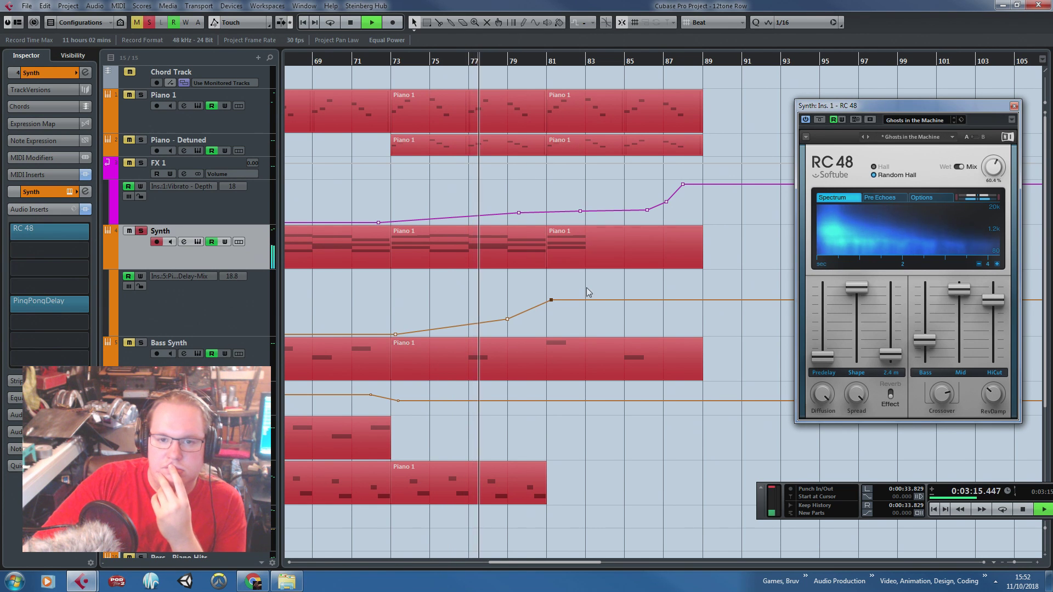
# Lower the PingPongDelay Mix points at bars 79 and 81 together, and nudge the bar 79 point up slightly
pyautogui.moveTo(578, 279); pyautogui.dragTo(466, 332)
pyautogui.moveTo(525, 276); pyautogui.dragTo(524, 283)
pyautogui.click(463, 290)
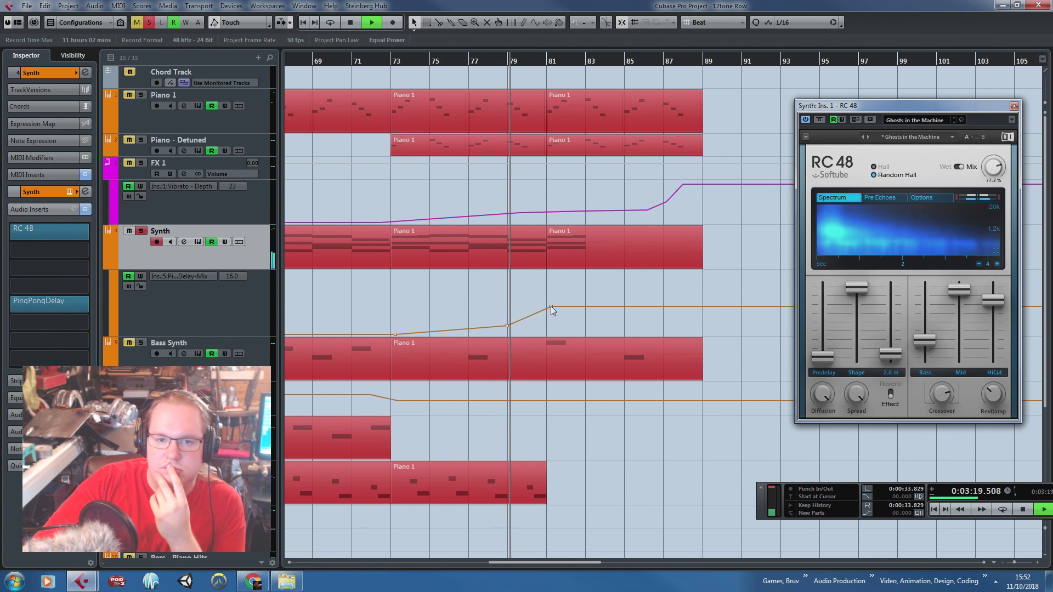
pyautogui.moveTo(507, 326); pyautogui.dragTo(508, 323)
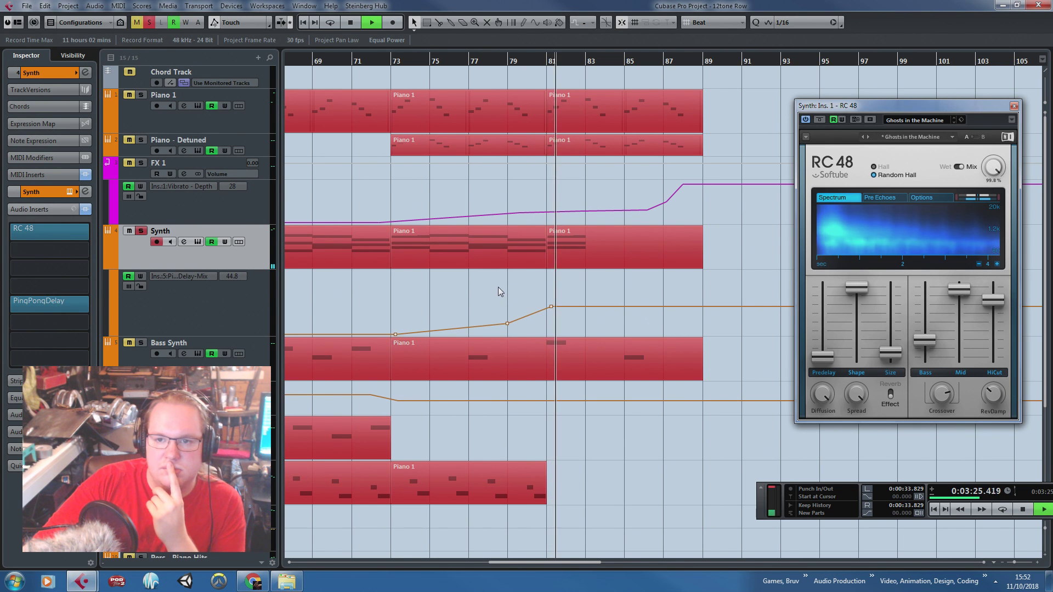
# Raise the PingPongDelay Mix at bar 79 and to 60 at bar 81, add a low point between bars 77 and 78, and replay from bar 73
pyautogui.moveTo(472, 299); pyautogui.dragTo(546, 296)
pyautogui.click(478, 325)
pyautogui.click(393, 64)
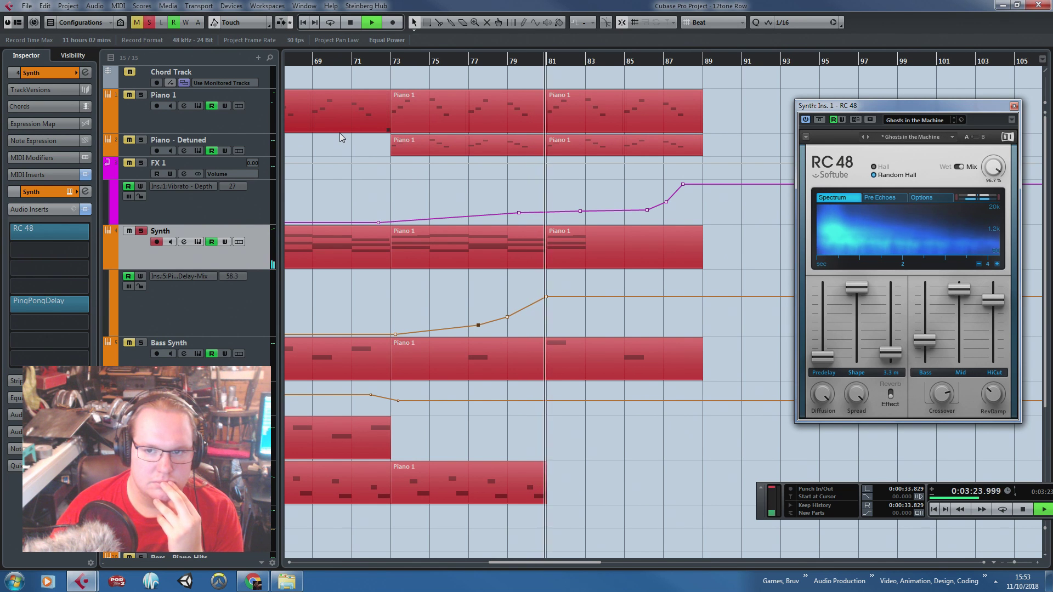
pyautogui.press('space')
# Take the Synth out of solo and hide its automation lane
pyautogui.click(142, 231)
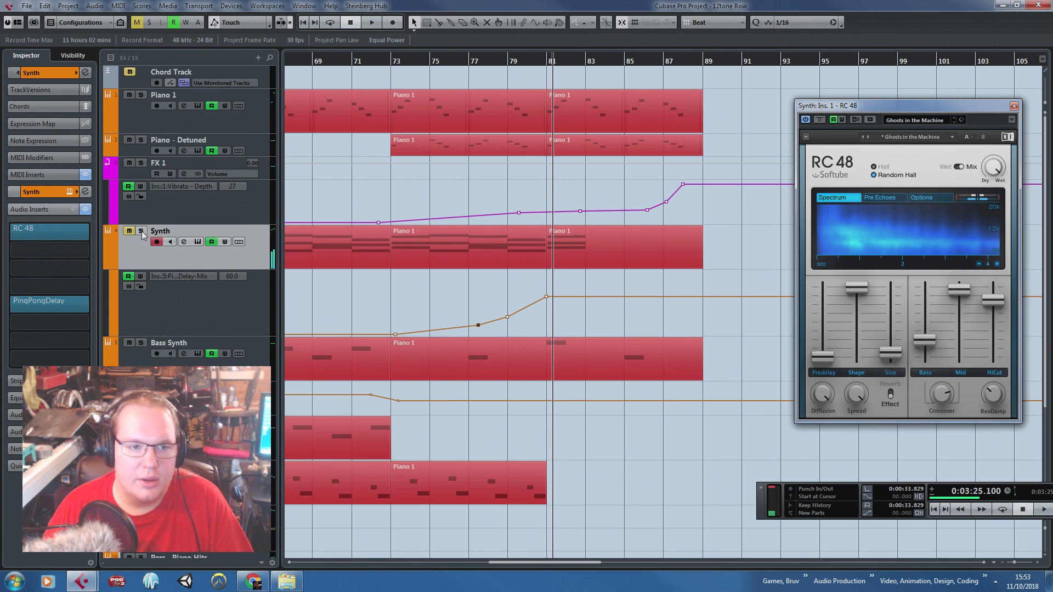
pyautogui.scroll(-3, 334, 291)
pyautogui.hscroll(-6, 296, 289)
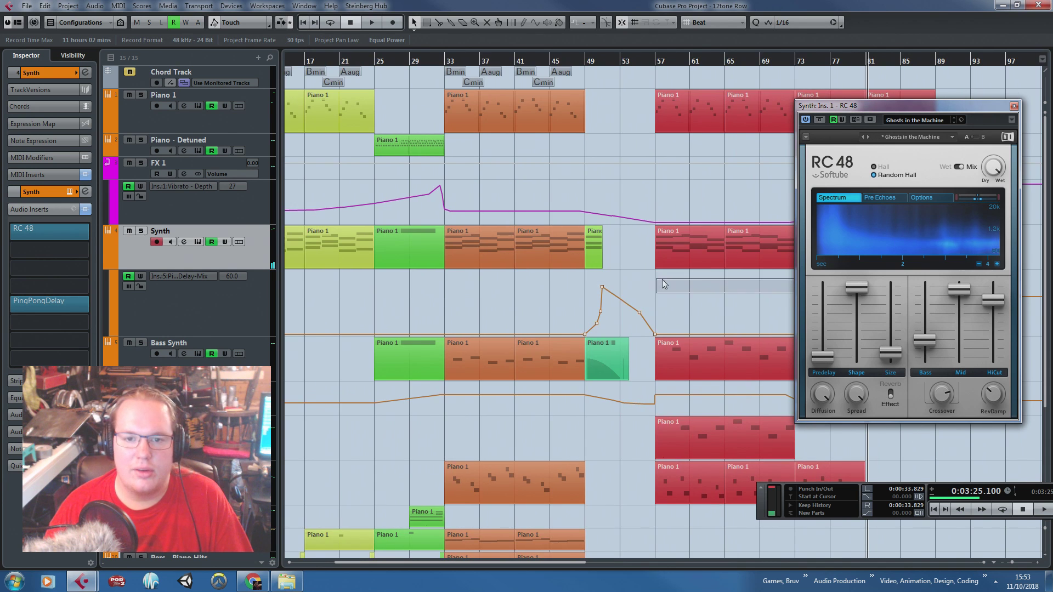
pyautogui.click(109, 265)
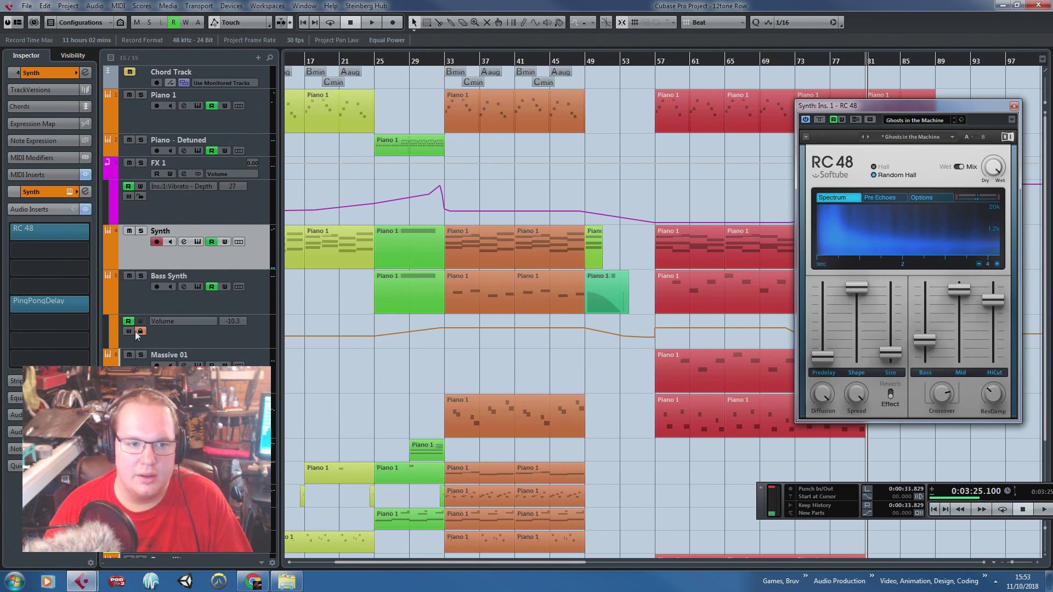
# Hide the Bass Synth's automation lane and play the arrangement from bar 57
pyautogui.click(108, 309)
pyautogui.hscroll(5, 561, 157)
pyautogui.click(470, 60)
pyautogui.press('space')
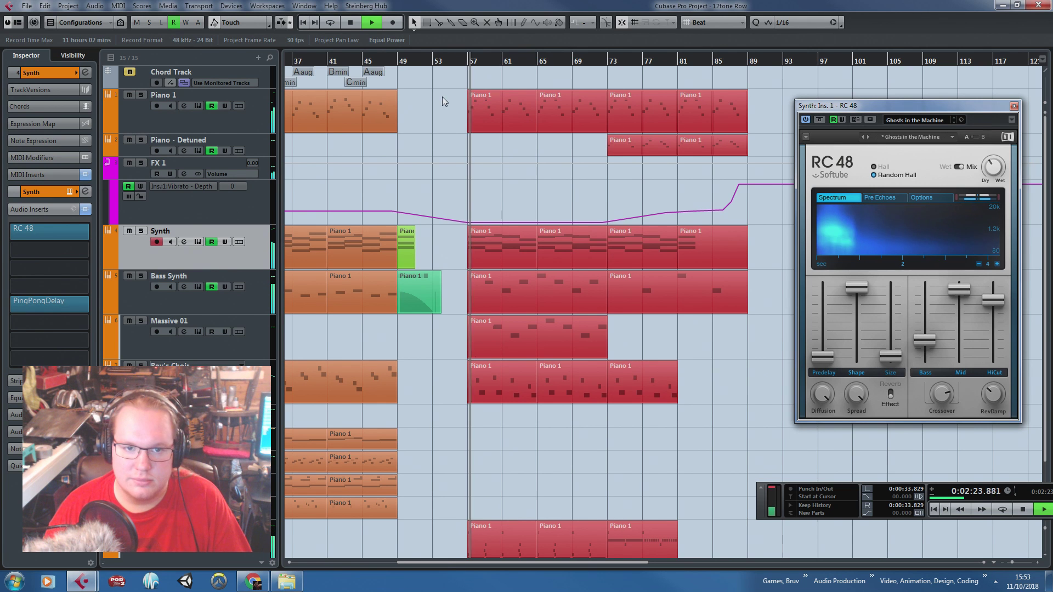
# Recolour the Synth and Bass Synth parts at bar 49 with Color 6
pyautogui.moveTo(432, 348); pyautogui.dragTo(405, 256)
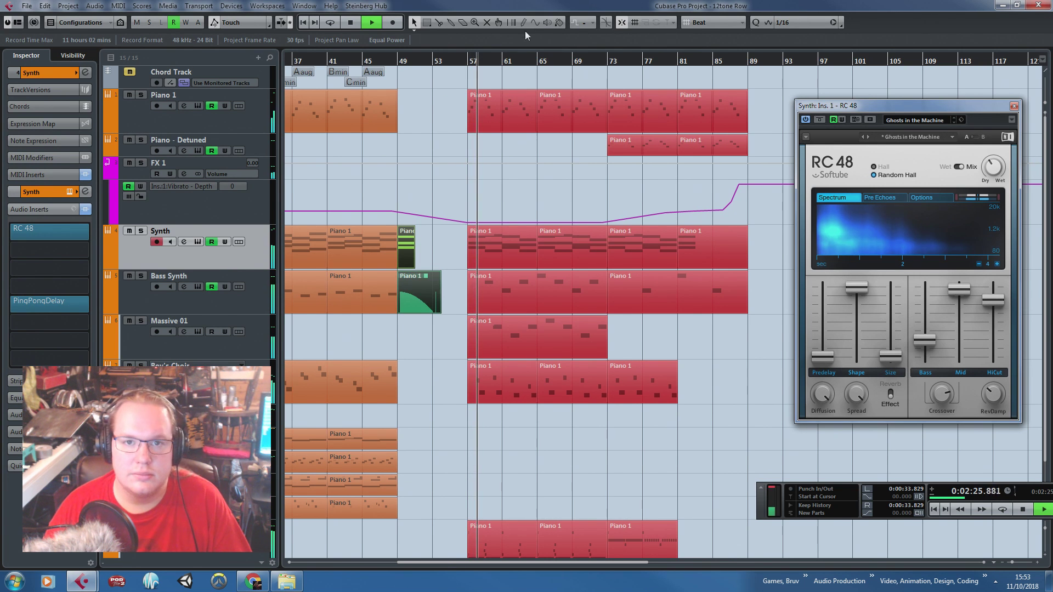
pyautogui.click(558, 22)
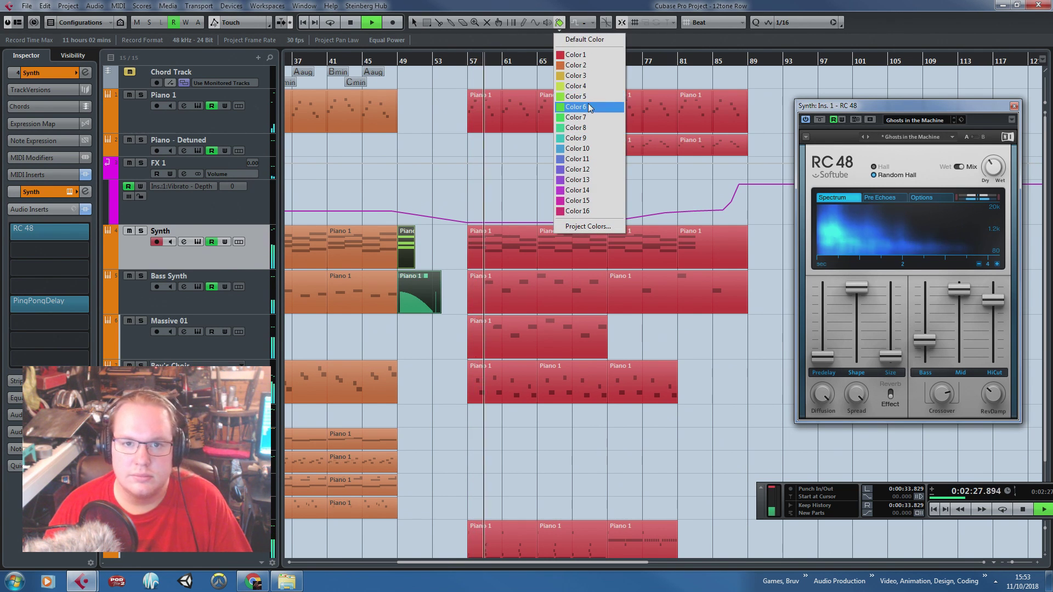
pyautogui.click(586, 106)
pyautogui.click(385, 169)
# Assign Color 8 to the Synth and Bass Synth parts at bar 49
pyautogui.scroll(-1, 381, 165)
pyautogui.moveTo(382, 166); pyautogui.dragTo(551, 164)
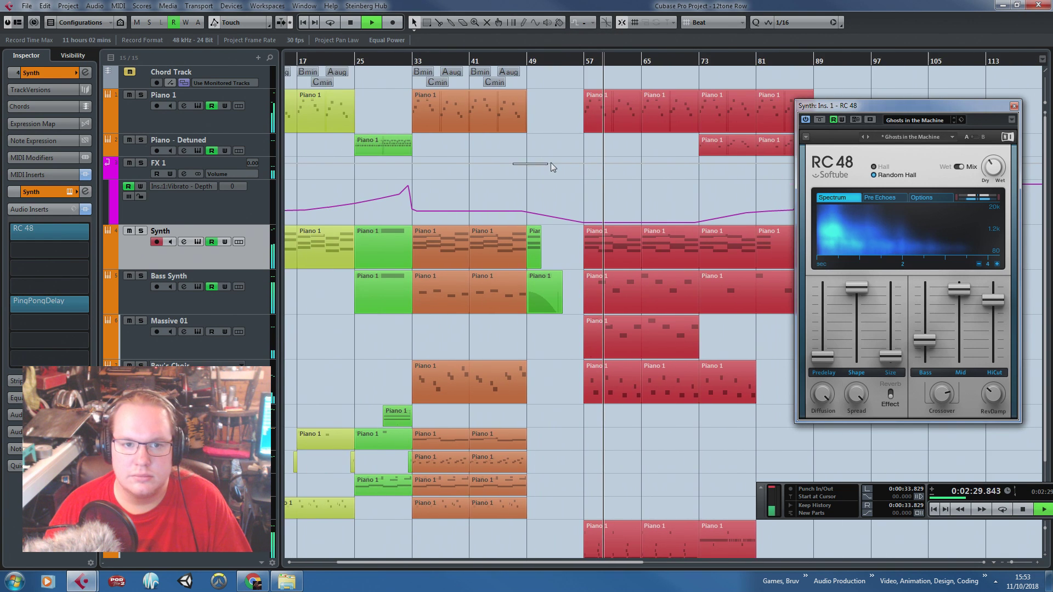
pyautogui.scroll(3, 572, 307)
pyautogui.moveTo(546, 359); pyautogui.dragTo(477, 241)
pyautogui.click(558, 22)
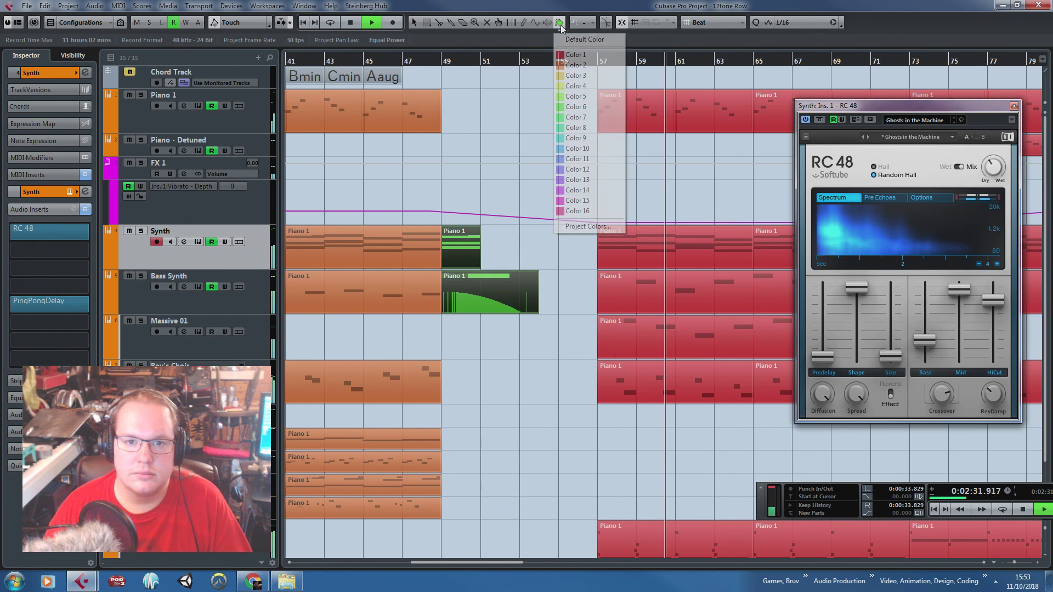
pyautogui.click(593, 127)
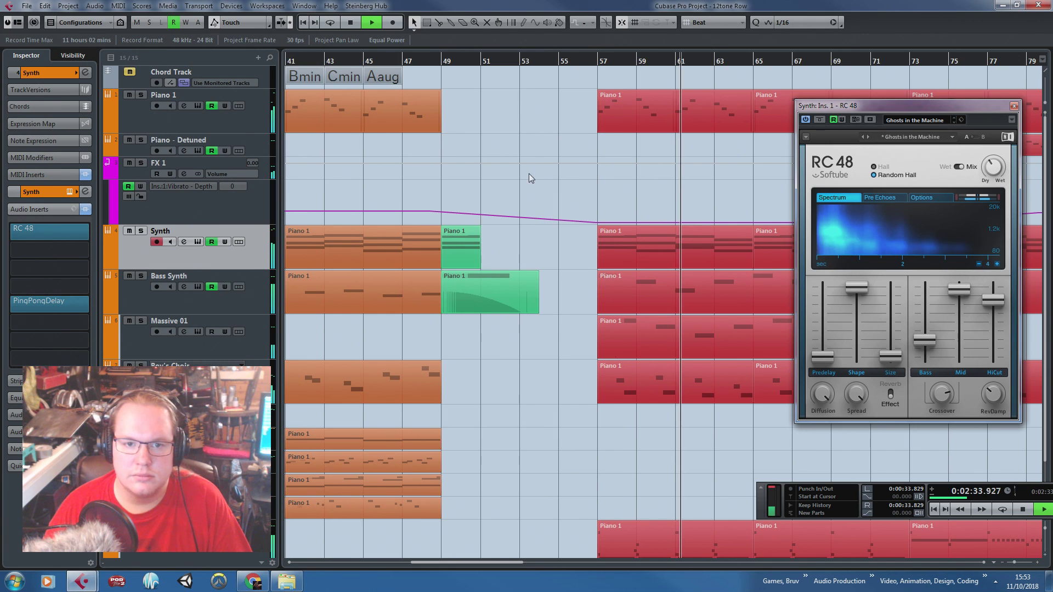
# Listen through to the end of the arrangement, close the RC 48 window, and stop playback
pyautogui.scroll(-3, 534, 176)
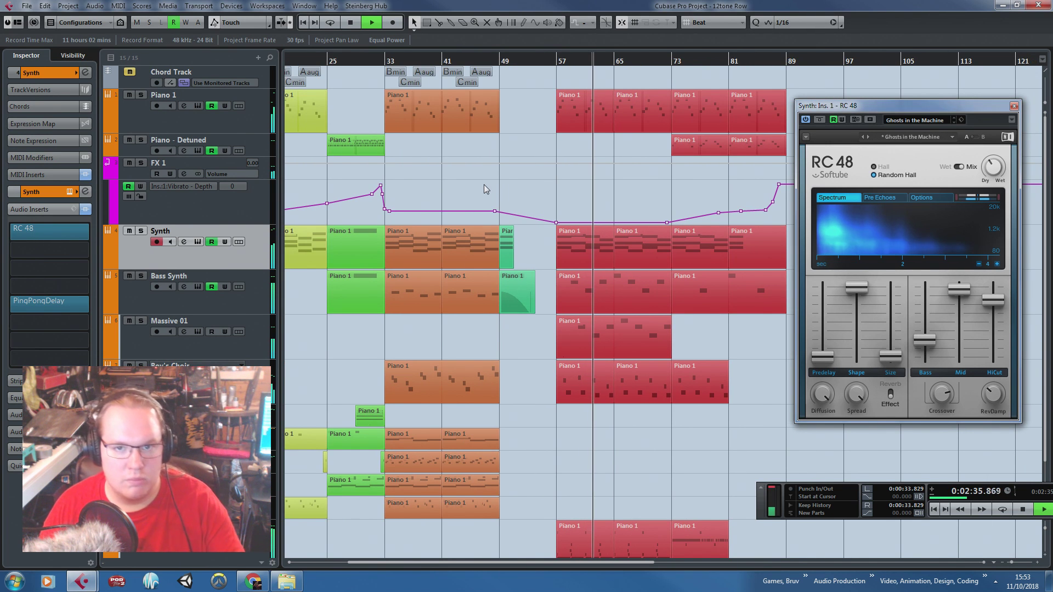
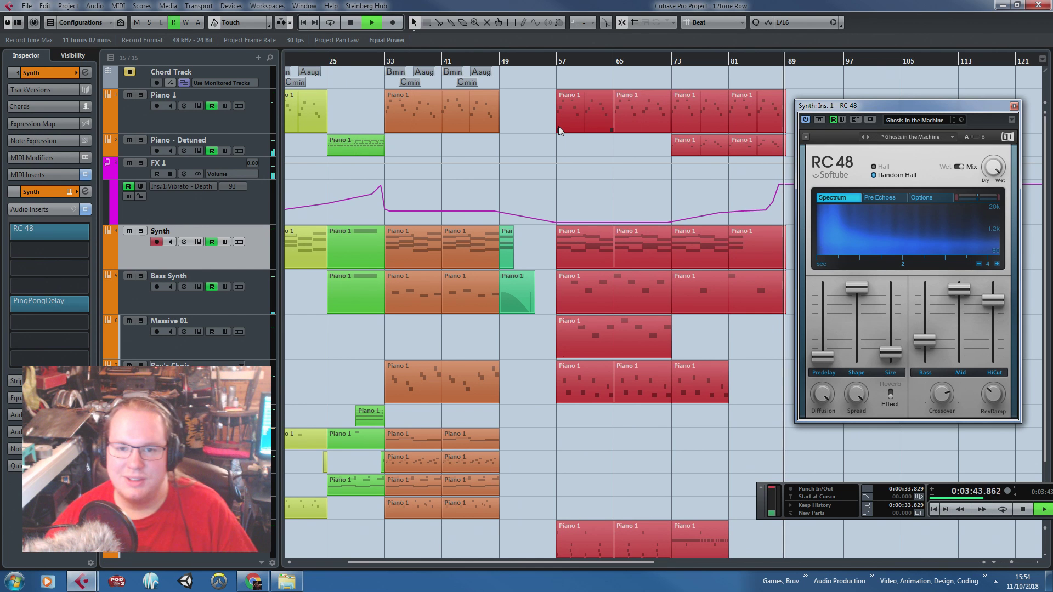
pyautogui.click(1014, 106)
pyautogui.press('space')
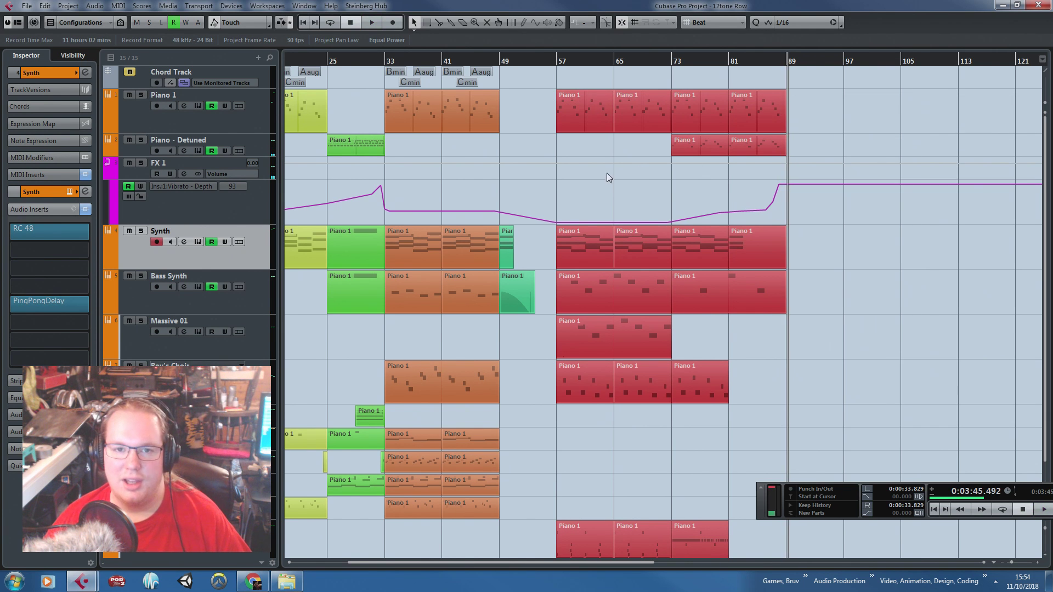
# Duplicate the Piano 1 part ending at bar 49 and cut the copy off at bar 57
pyautogui.scroll(-3, 603, 173)
pyautogui.scroll(3, 422, 163)
pyautogui.scroll(2, 426, 163)
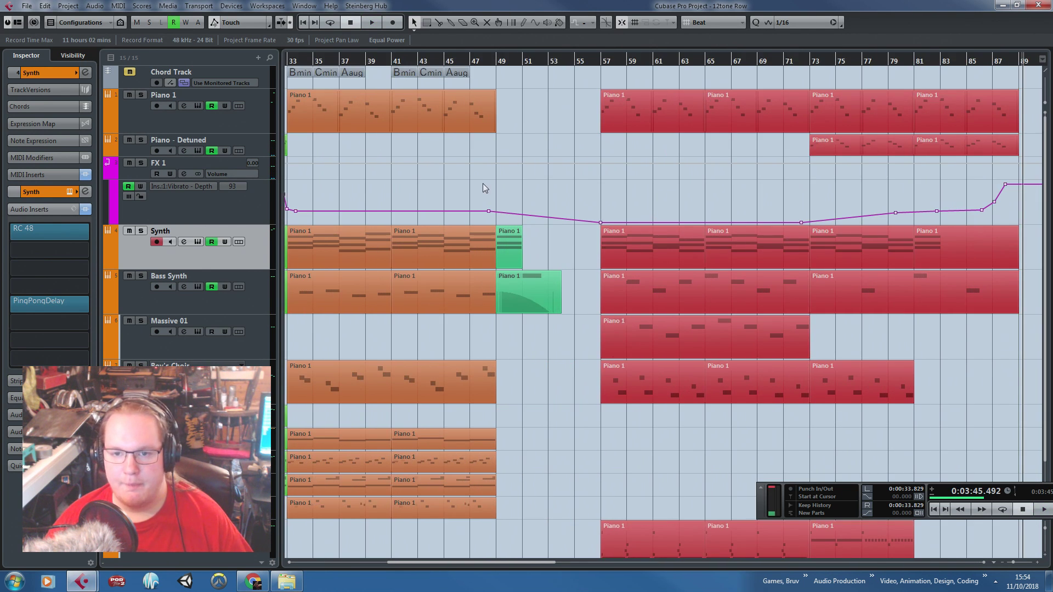
pyautogui.click(489, 128)
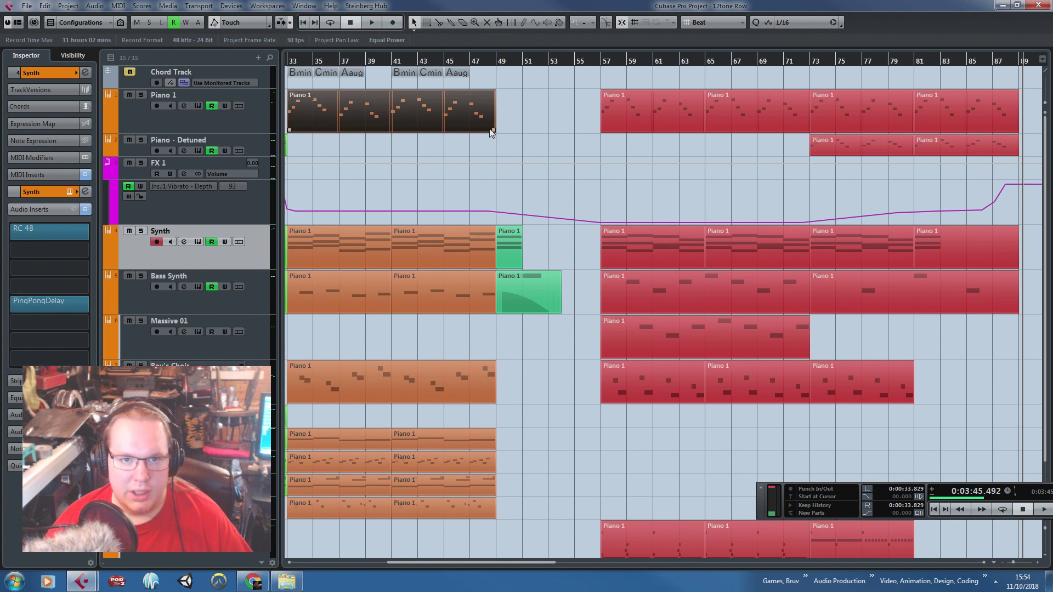
pyautogui.hotkey('ctrl', 'd')
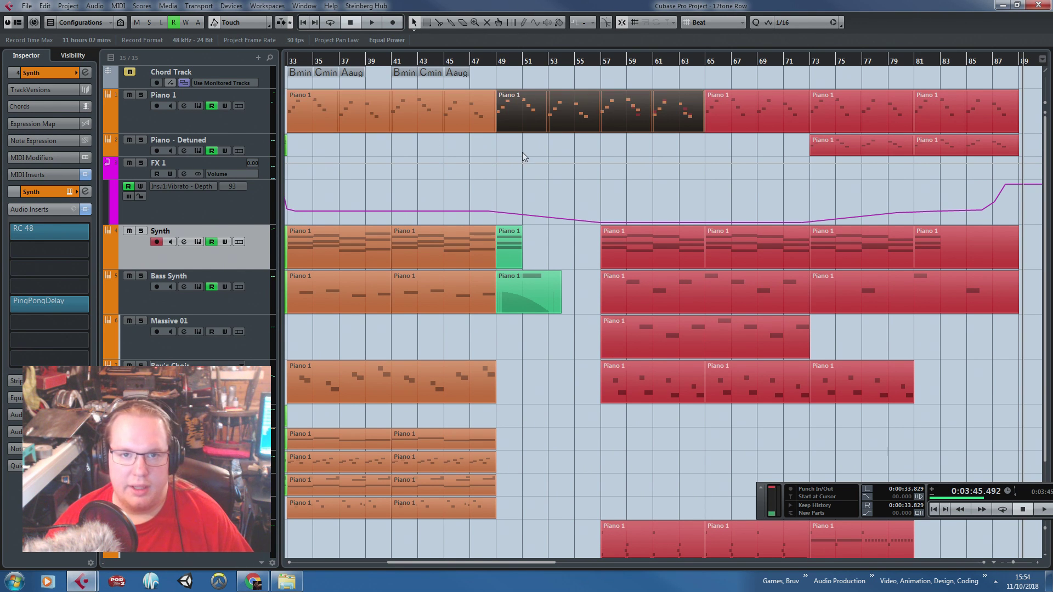
pyautogui.keyDown('alt'); pyautogui.click(602, 119); pyautogui.keyUp('alt')
pyautogui.press('Delete')
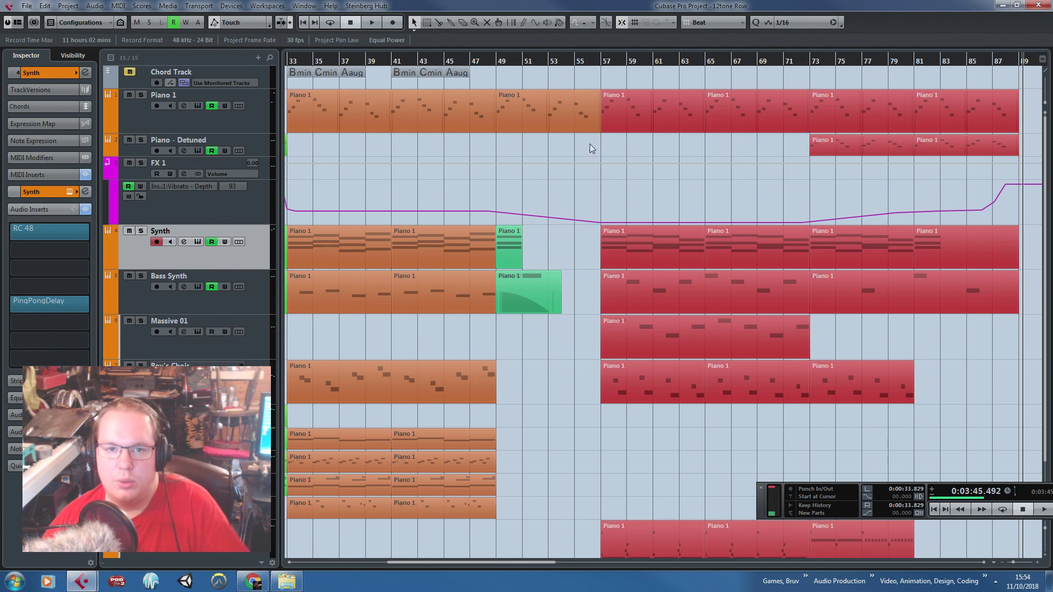
# Trim the bar 49 Piano 1 copy to its opening phrase over two bars, repeat it up to bar 57, and play it back
pyautogui.scroll(2, 568, 159)
pyautogui.click(453, 120)
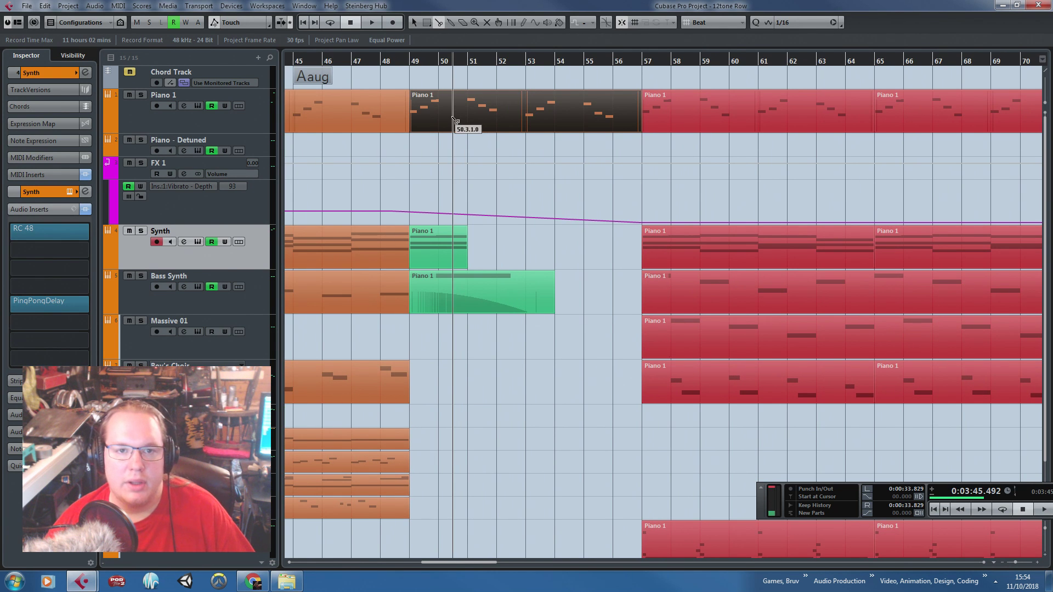
pyautogui.keyDown('alt'); pyautogui.click(452, 120); pyautogui.keyUp('alt')
pyautogui.press('Delete')
pyautogui.moveTo(450, 131); pyautogui.dragTo(467, 131)
pyautogui.hotkey('ctrl', 'd')
pyautogui.hotkey('ctrl', 'd')
pyautogui.hotkey('ctrl', 'd')
pyautogui.click(384, 62)
pyautogui.press('space')
# Try Color 7 and Color 9 on the four Piano 1 parts between bars 49 and 57
pyautogui.moveTo(599, 173); pyautogui.dragTo(451, 118)
pyautogui.click(559, 26)
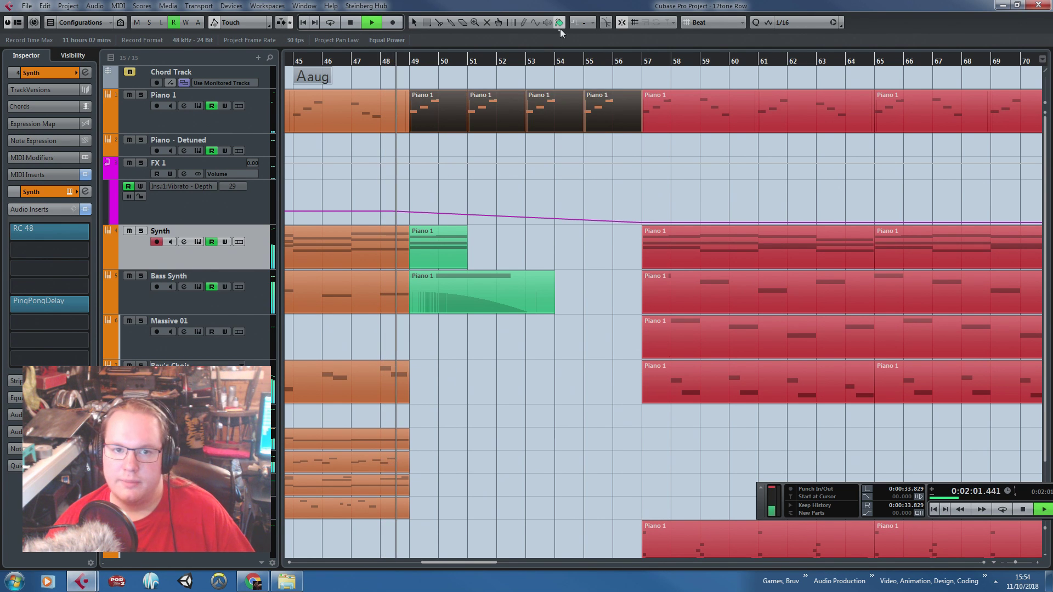
pyautogui.click(561, 29)
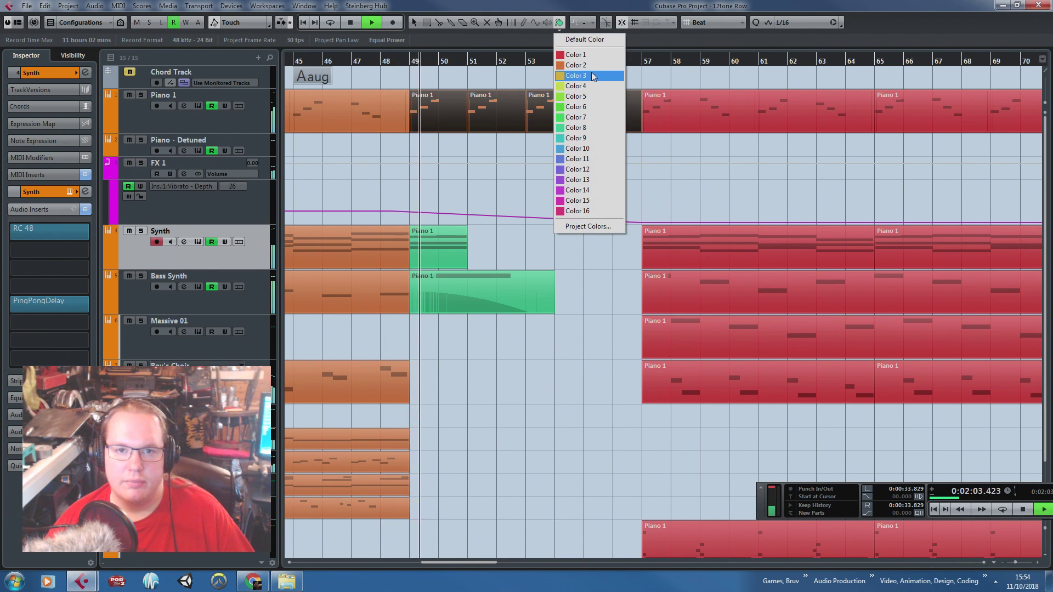
pyautogui.click(595, 118)
pyautogui.moveTo(610, 159); pyautogui.dragTo(442, 90)
pyautogui.click(558, 23)
pyautogui.click(560, 29)
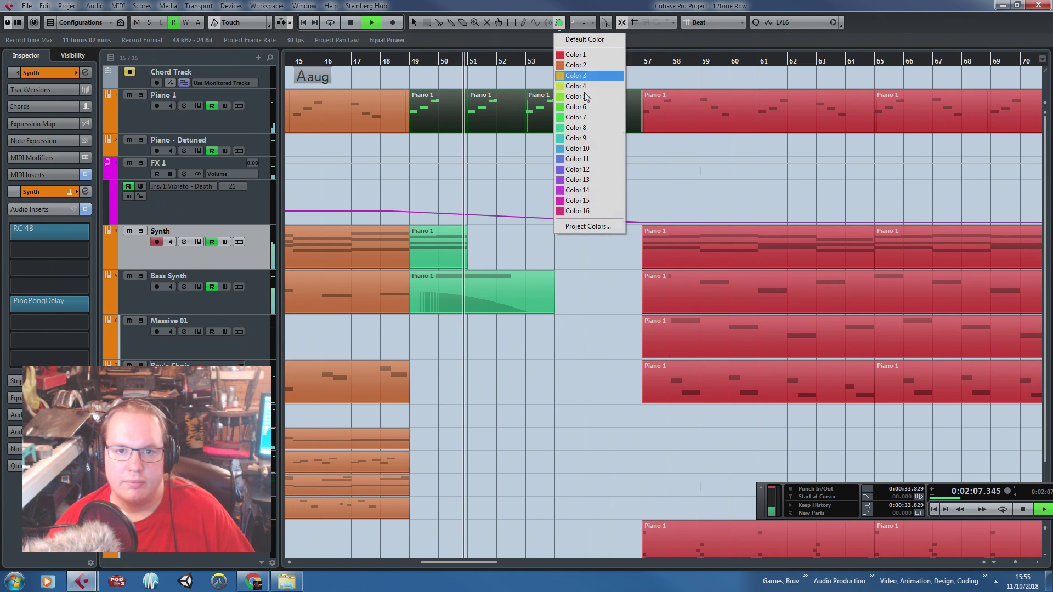
pyautogui.click(587, 136)
pyautogui.click(583, 153)
# Give the transition parts from bar 49 on Piano 1, Synth and Bass Synth one matching green colour
pyautogui.moveTo(606, 361); pyautogui.dragTo(452, 73)
pyautogui.click(558, 24)
pyautogui.click(559, 28)
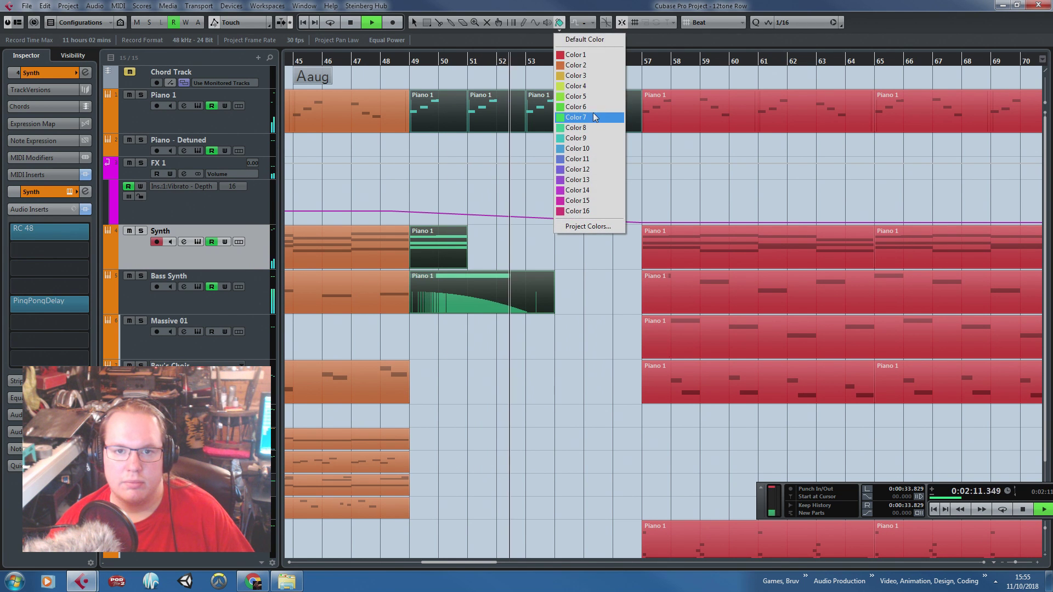
pyautogui.click(576, 117)
pyautogui.click(543, 178)
# Hide the transport panel, stop playback, and extend the drum part at bar 57 back to start at bar 49
pyautogui.press('g')
pyautogui.press('g')
pyautogui.press('g')
pyautogui.press('g')
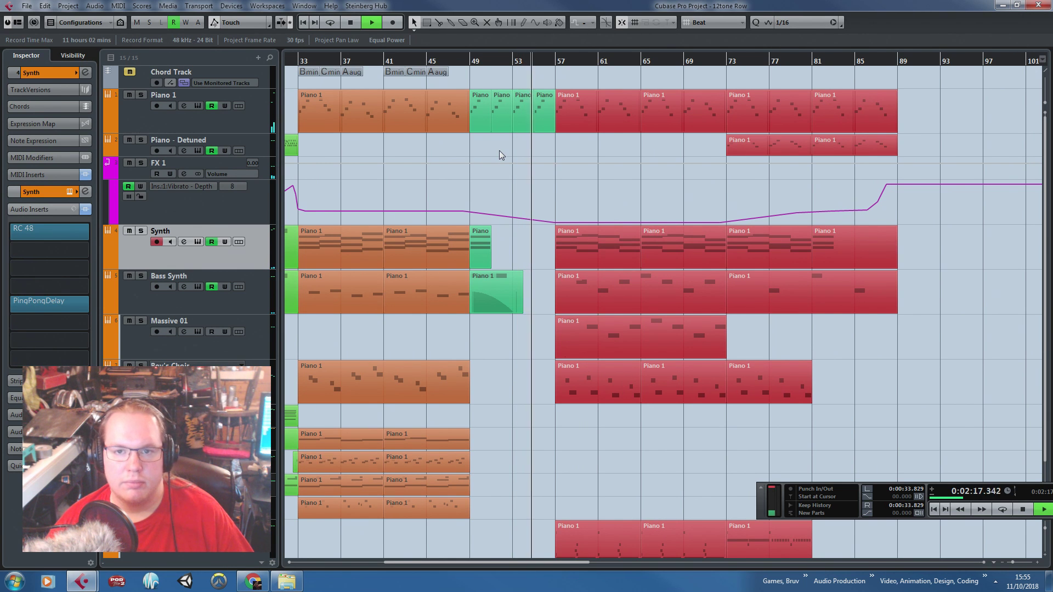
pyautogui.moveTo(485, 147); pyautogui.dragTo(679, 179)
pyautogui.press('h')
pyautogui.press('h')
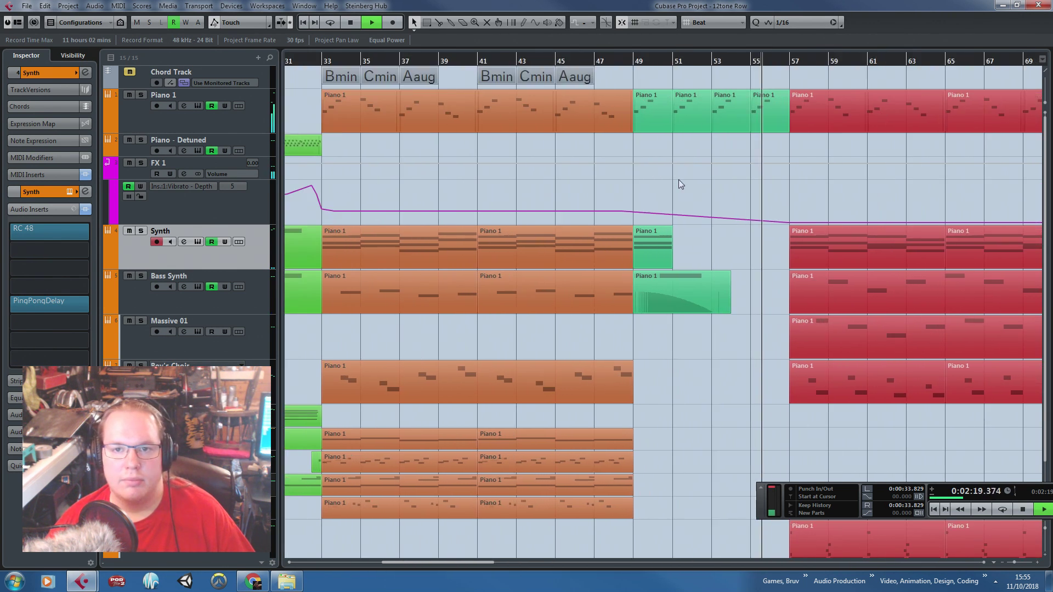
pyautogui.scroll(-1, 657, 178)
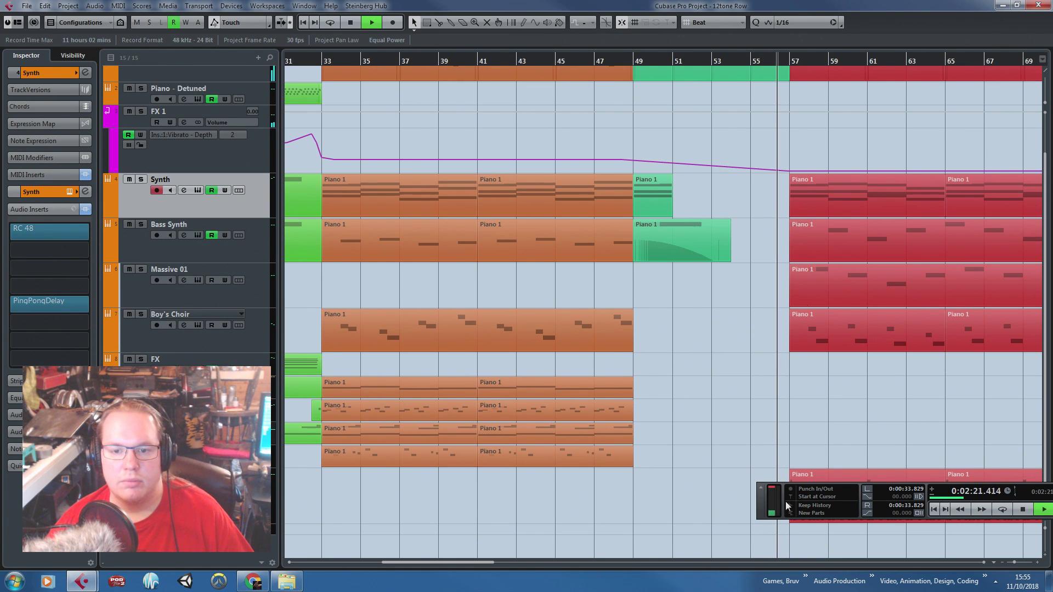
pyautogui.moveTo(815, 500); pyautogui.dragTo(891, 495)
pyautogui.press('F2')
pyautogui.press('space')
pyautogui.moveTo(795, 522); pyautogui.dragTo(646, 515)
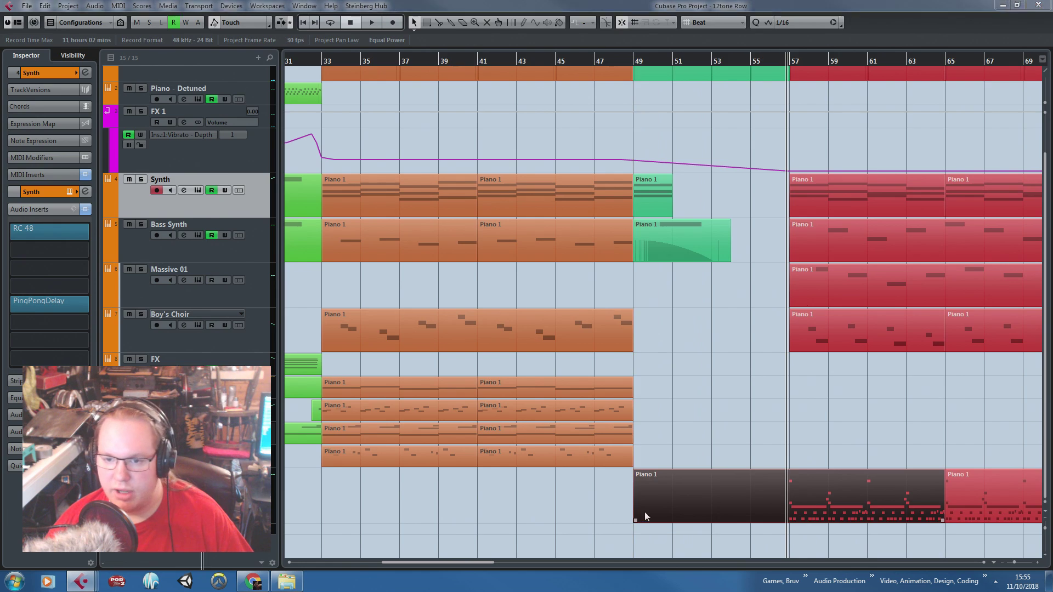
# Open the extended drum part in the Key Editor and copy the bar 57 G#1 hit to E2 in the empty bars
pyautogui.doubleClick(646, 516)
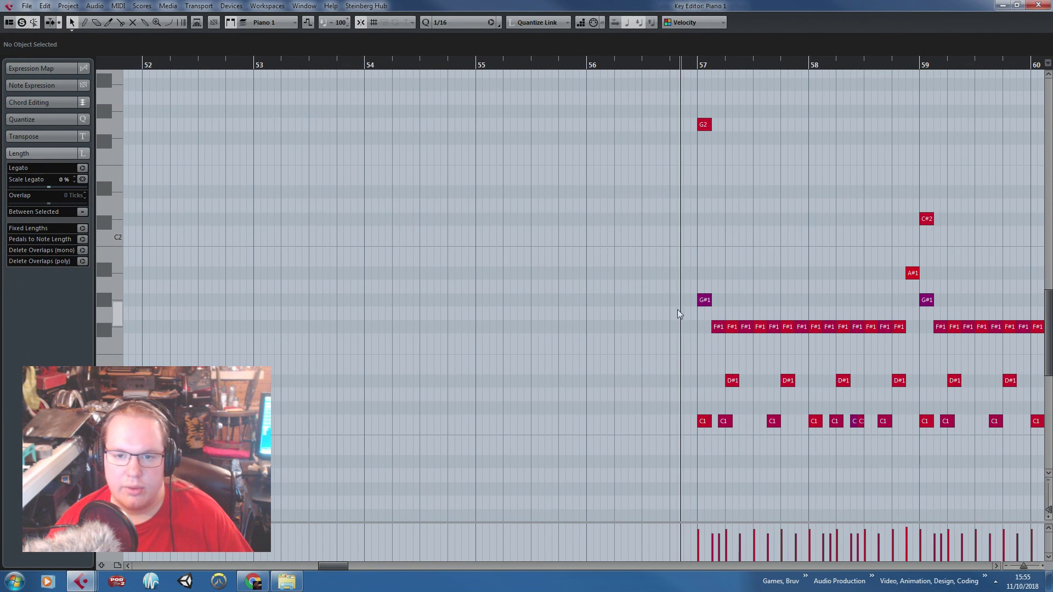
pyautogui.hotkey('ctrl', 'c')
pyautogui.hotkey('ctrl', 'v')
pyautogui.moveTo(692, 305); pyautogui.dragTo(241, 179)
pyautogui.moveTo(246, 239); pyautogui.dragTo(109, 240)
pyautogui.scroll(-2, 464, 302)
pyautogui.moveTo(327, 282); pyautogui.dragTo(109, 256)
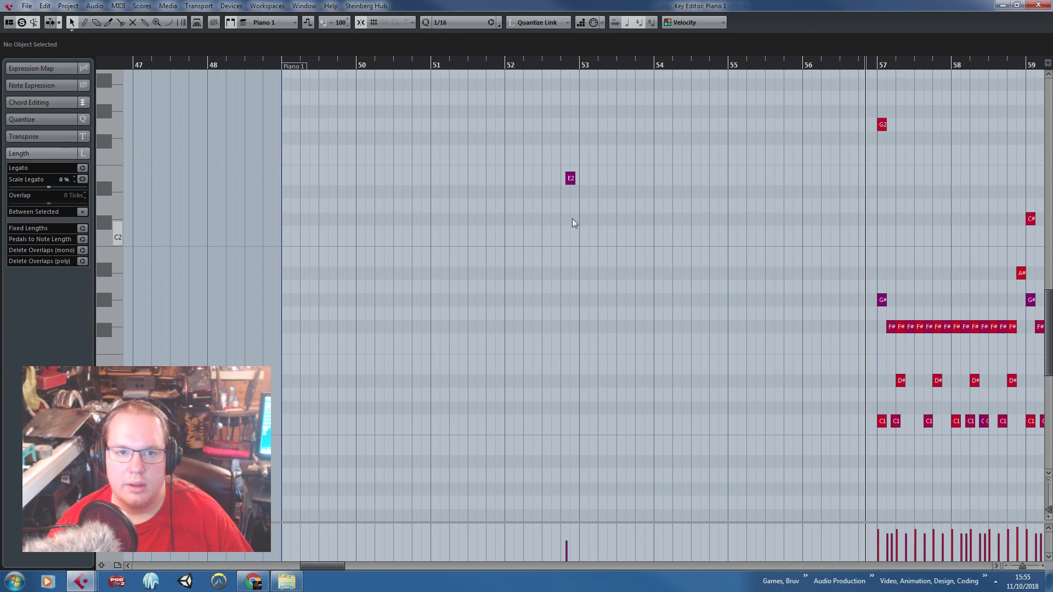
# Place the E2 hit at the start of bar 49, fill the bar's offbeats with D#2 hits, and play it back
pyautogui.moveTo(571, 181); pyautogui.dragTo(426, 193)
pyautogui.scroll(2, 287, 192)
pyautogui.hotkey('ctrl', 'd')
pyautogui.hotkey('ctrl', 'd')
pyautogui.moveTo(445, 196); pyautogui.dragTo(301, 193)
pyautogui.press('space')
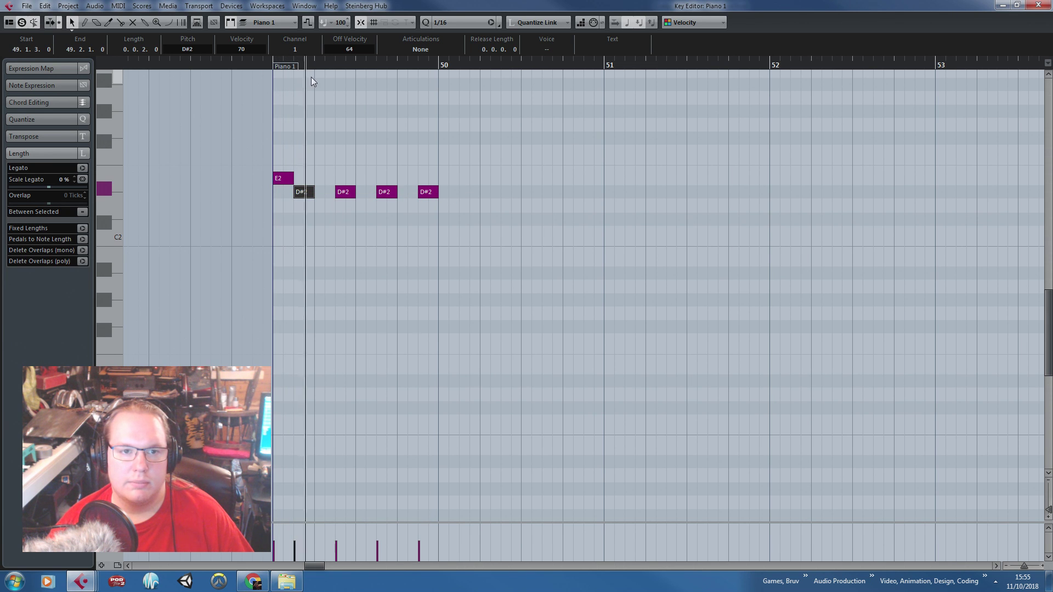
# Continue the D#2 offbeats through bar 50 and duplicate the two-bar pattern, including E2, to fill bars 51 and 52
pyautogui.moveTo(529, 239); pyautogui.dragTo(273, 191)
pyautogui.hotkey('ctrl', 'd')
pyautogui.moveTo(449, 196); pyautogui.dragTo(470, 196)
pyautogui.moveTo(667, 253); pyautogui.dragTo(167, 118)
pyautogui.hotkey('ctrl', 'd')
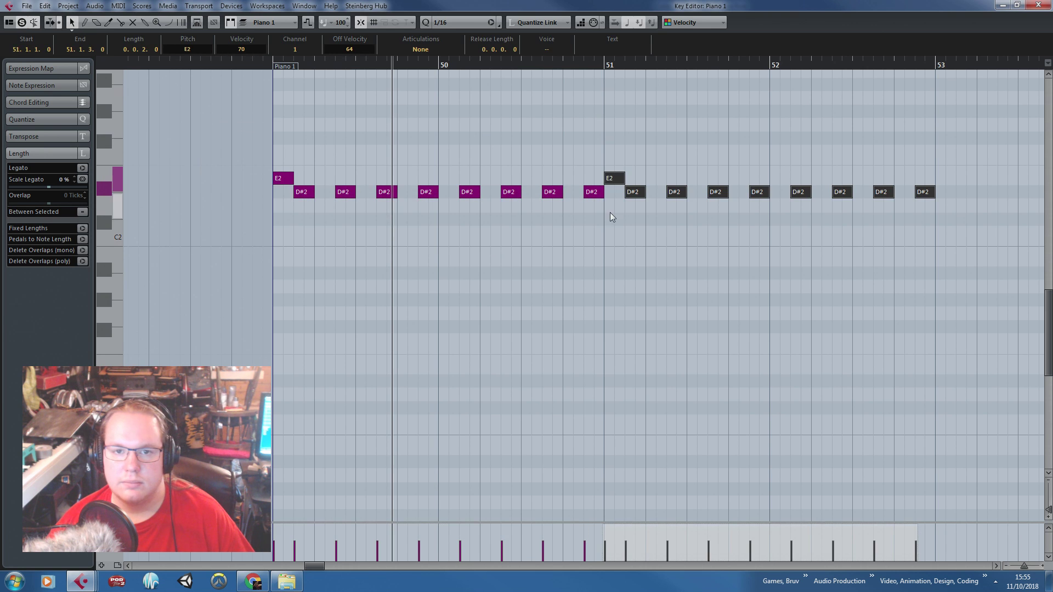
pyautogui.click(686, 394)
pyautogui.scroll(-4, 686, 401)
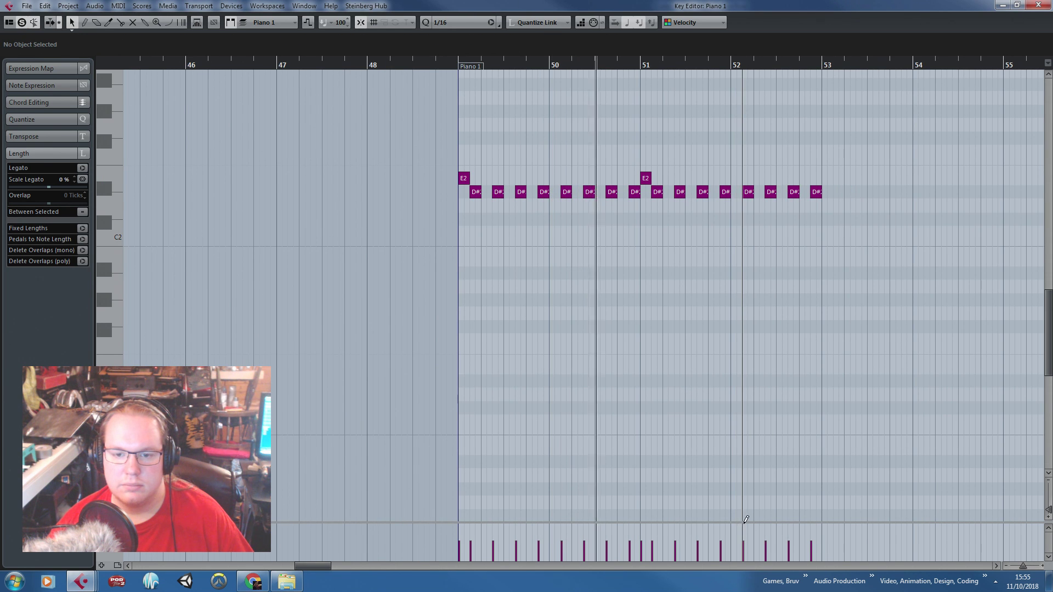
# Enlarge the velocity lane and duplicate the four-bar E2 and D#2 pattern from bar 53 up to bar 57
pyautogui.moveTo(746, 521); pyautogui.dragTo(764, 467)
pyautogui.scroll(2, 715, 341)
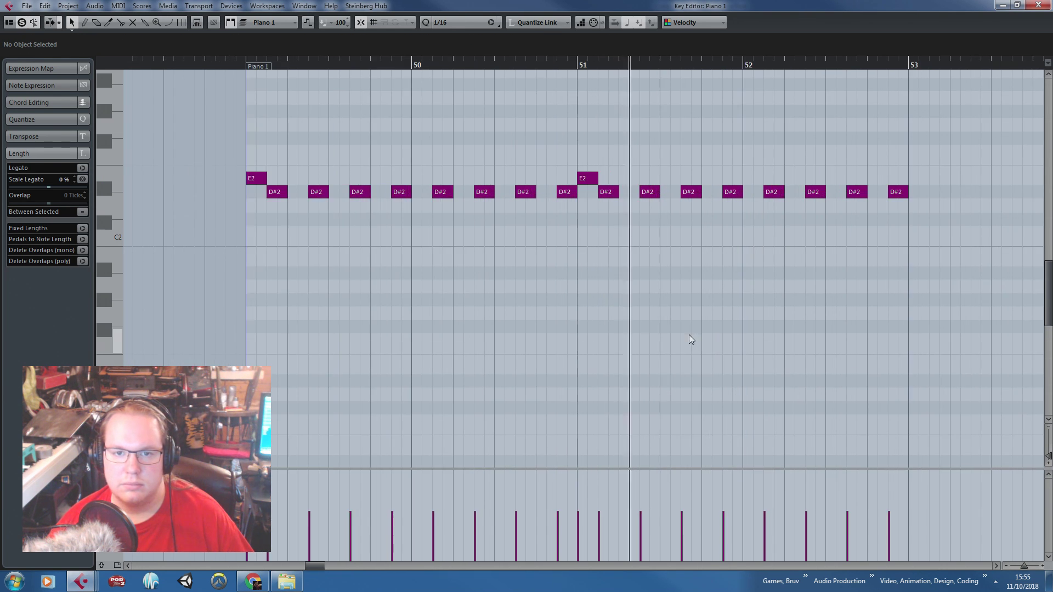
pyautogui.scroll(-2, 682, 333)
pyautogui.moveTo(852, 215); pyautogui.dragTo(376, 114)
pyautogui.hotkey('ctrl', 'd')
# Tilt the velocities of the hits from bar 53 so they rise gradually towards bar 57
pyautogui.scroll(-3, 790, 257)
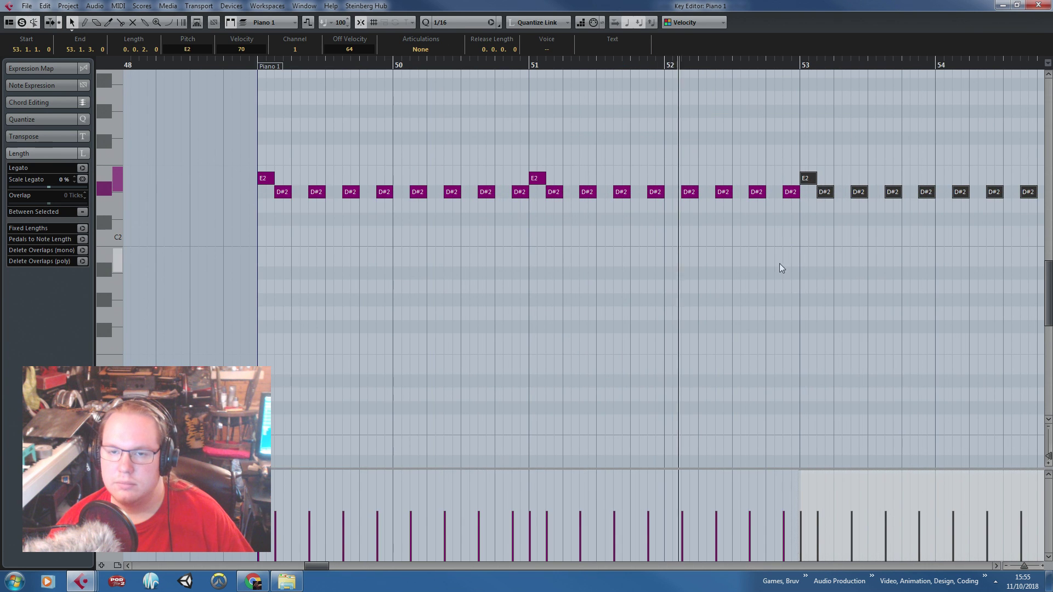
pyautogui.scroll(2, 766, 269)
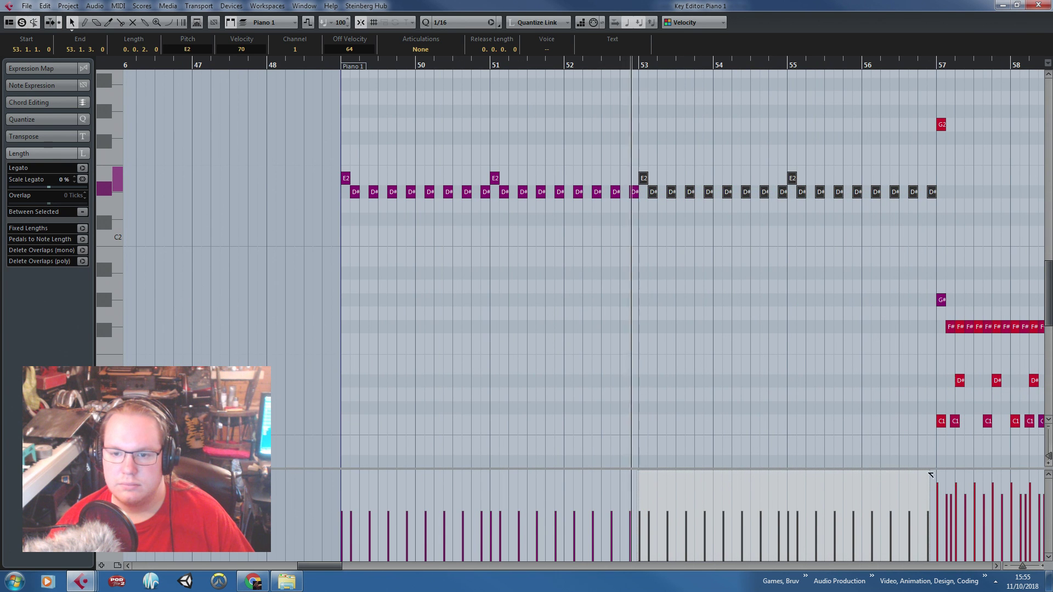
pyautogui.click(880, 358)
pyautogui.scroll(2, 879, 357)
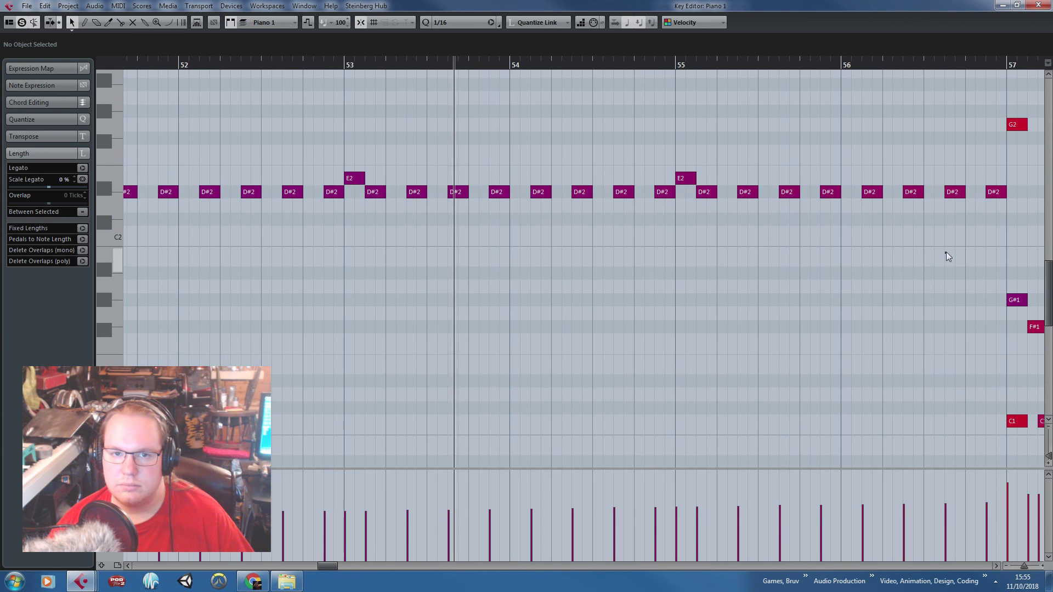
# Add two C1 hits copied from the D#2 row, on beat 4 of bar 53 and the downbeat of bar 54
pyautogui.click(500, 190)
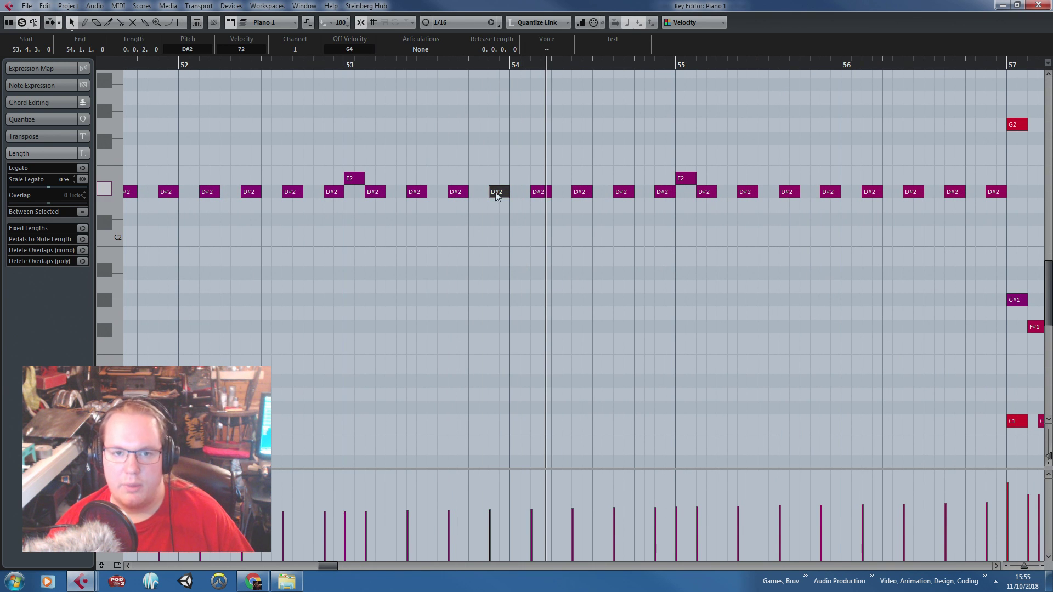
pyautogui.hotkey('ctrl', 'd')
pyautogui.moveTo(519, 198); pyautogui.dragTo(500, 423)
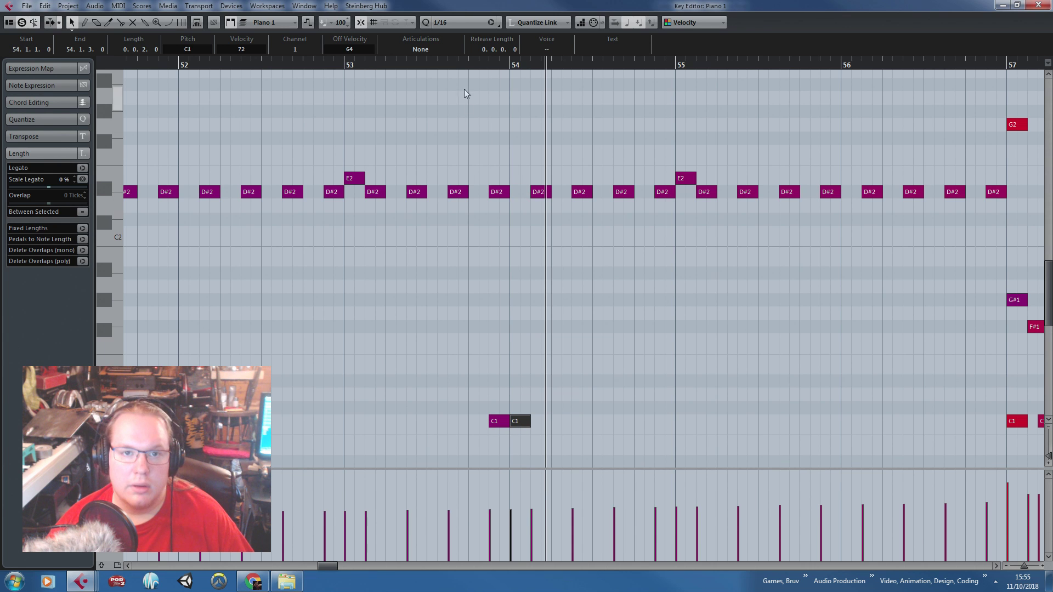
pyautogui.moveTo(498, 423); pyautogui.dragTo(477, 425)
pyautogui.click(481, 134)
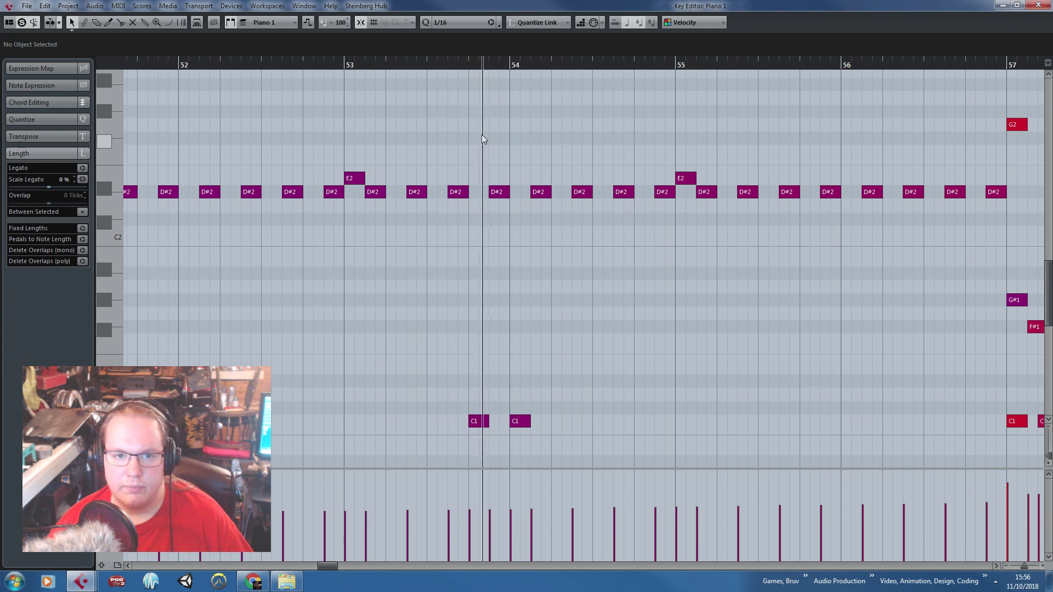
# Move the first C1 hit directly before bar 54, raise the second hit's velocity, and duplicate the pair
pyautogui.moveTo(482, 421); pyautogui.dragTo(500, 422)
pyautogui.click(513, 487)
pyautogui.moveTo(606, 437); pyautogui.dragTo(468, 374)
pyautogui.hotkey('alt', 'd')
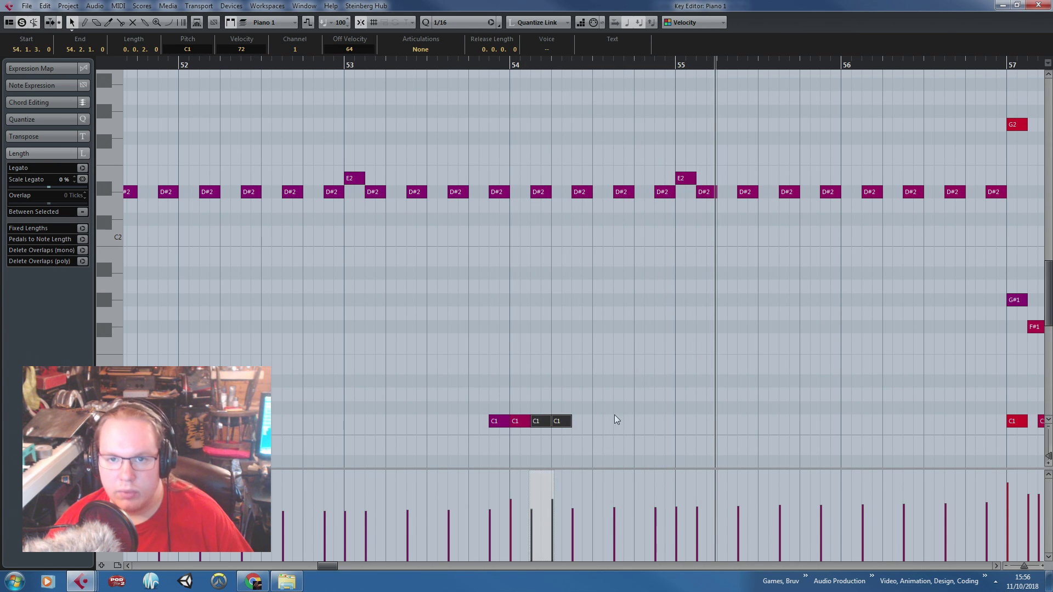
# Place copies of the two-hit C1 pickup across the downbeats of bars 55 and 56, and start playback
pyautogui.moveTo(573, 426); pyautogui.dragTo(856, 420)
pyautogui.hotkey('alt', 'd')
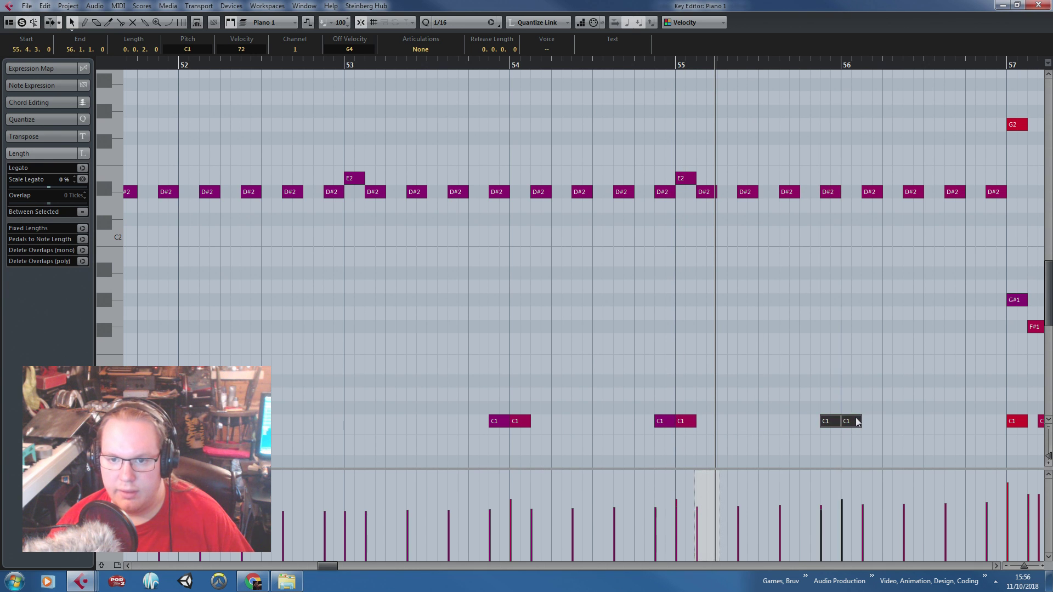
pyautogui.click(851, 400)
pyautogui.scroll(-2, 795, 389)
pyautogui.press('space')
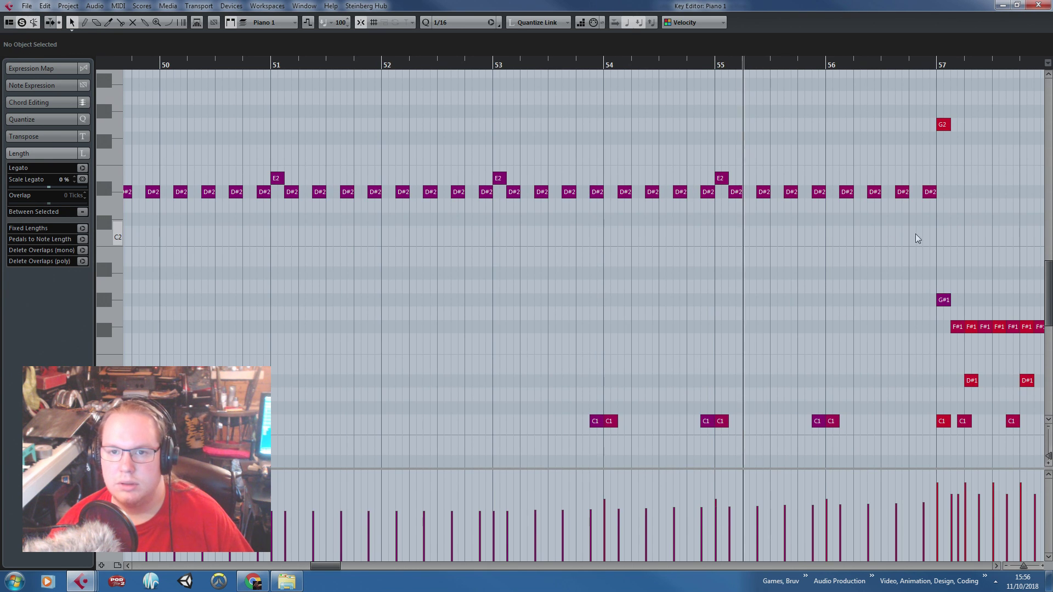
# Delete the last two D#2 hits before bar 57
pyautogui.hscroll(4, 965, 239)
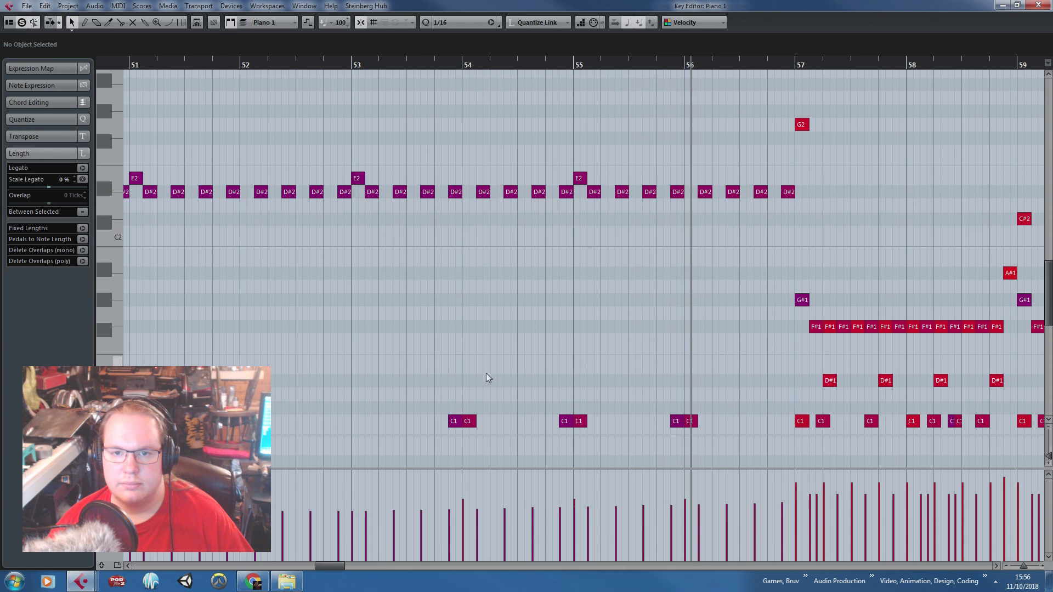
pyautogui.scroll(2, 777, 404)
pyautogui.moveTo(870, 228); pyautogui.dragTo(734, 176)
pyautogui.press('Delete')
# Copy bar 56's downbeat C1 hit to near beat 4, copy it up to D3, and raise both velocities, with D3 at 116
pyautogui.click(621, 420)
pyautogui.hotkey('ctrl', 'd')
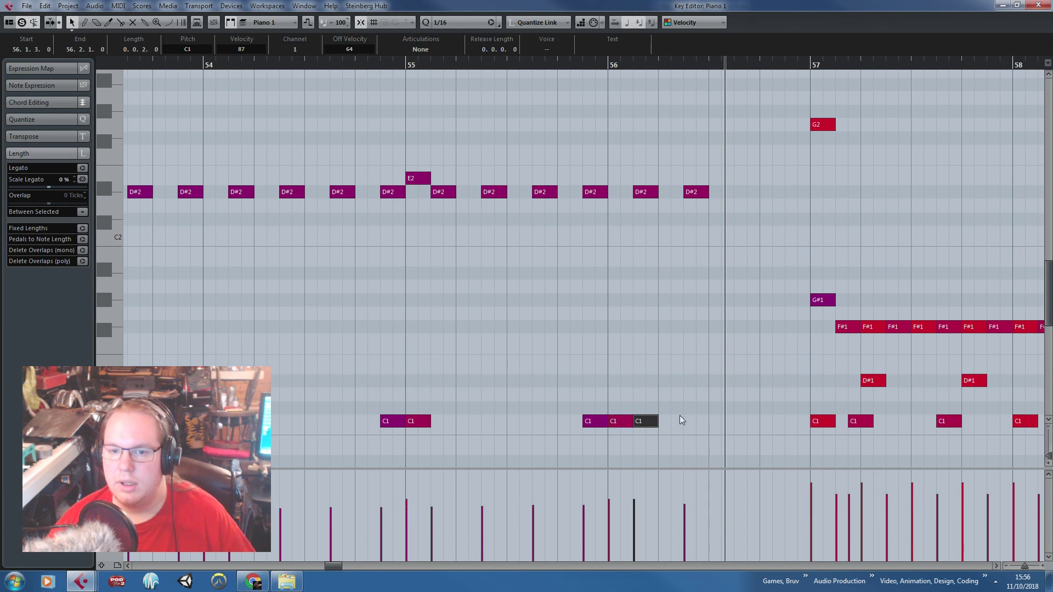
pyautogui.moveTo(656, 419); pyautogui.dragTo(766, 426)
pyautogui.moveTo(771, 422); pyautogui.dragTo(770, 101)
pyautogui.click(770, 486)
pyautogui.press('space')
pyautogui.press('space')
pyautogui.click(749, 479)
# Shift the D3 and C1 hits before bar 57 one sixteenth later, putting D3 on beat 4, and play from there
pyautogui.scroll(-3, 797, 295)
pyautogui.scroll(3, 798, 294)
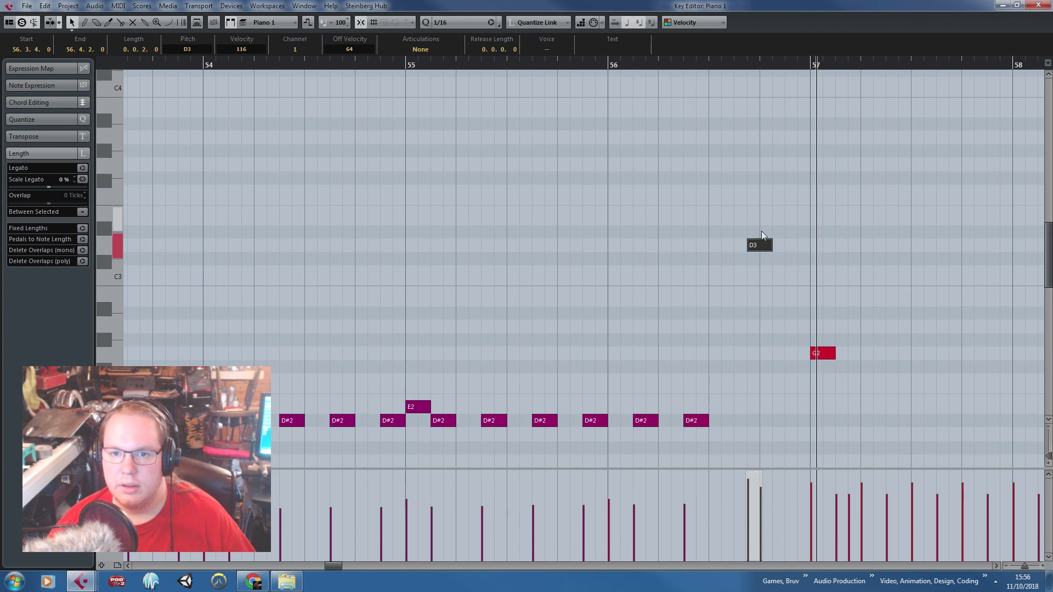
pyautogui.moveTo(770, 252); pyautogui.dragTo(782, 252)
pyautogui.click(755, 68)
pyautogui.press('space')
# Select the four E2 hits from bar 49 to bar 55 and tilt their velocities so they rise gradually
pyautogui.scroll(-3, 692, 297)
pyautogui.scroll(-4, 685, 280)
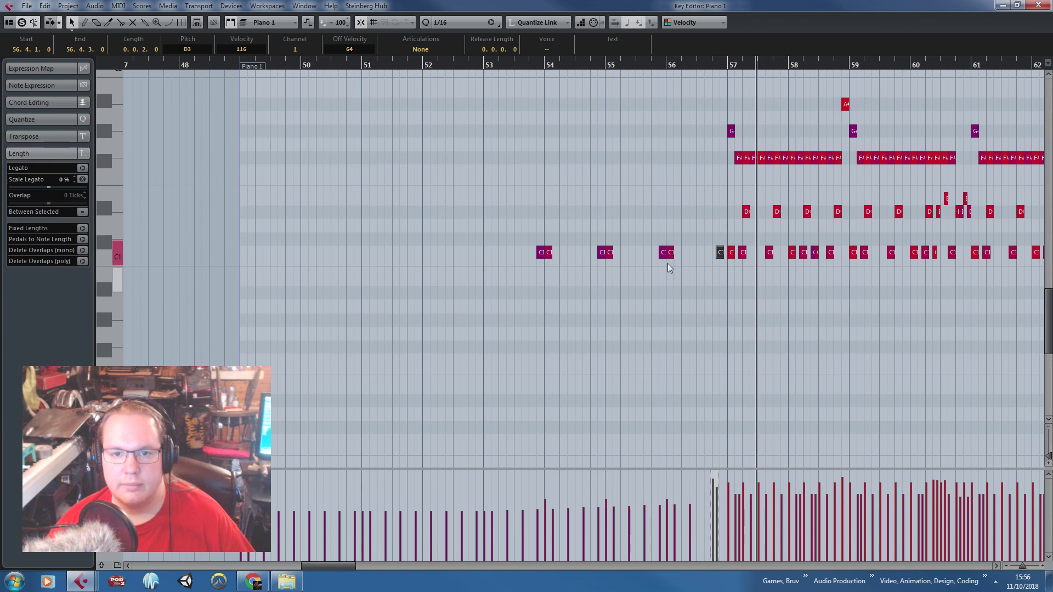
pyautogui.scroll(3, 605, 261)
pyautogui.moveTo(715, 242); pyautogui.dragTo(236, 301)
pyautogui.click(237, 301)
pyautogui.moveTo(221, 191); pyautogui.dragTo(614, 254)
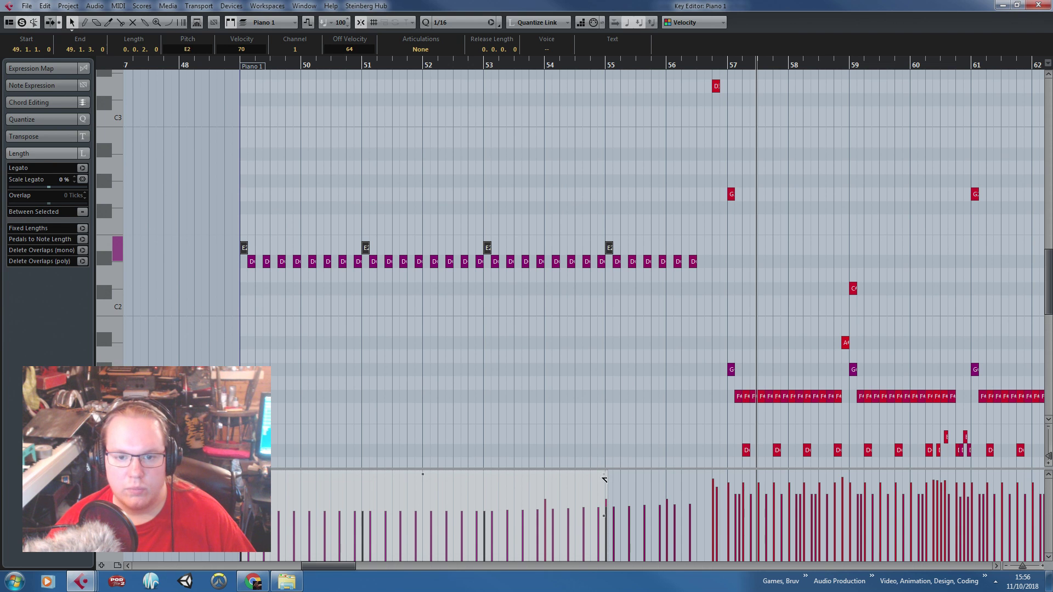
pyautogui.click(594, 418)
# Copy the C1 pair around bar 54 and paste it one bar earlier, starting at 52.4.3
pyautogui.scroll(-4, 589, 400)
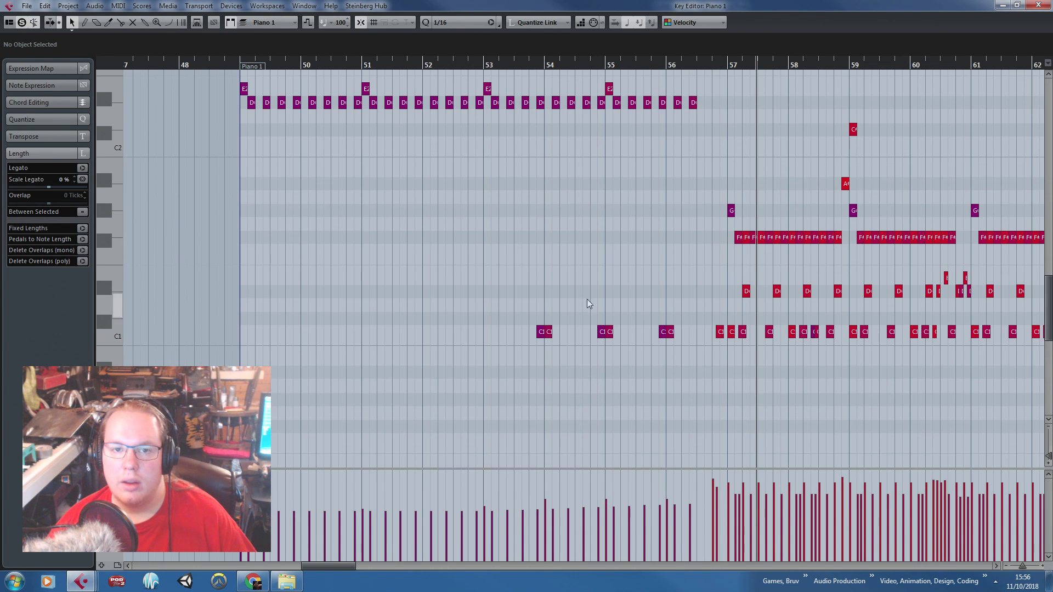
pyautogui.moveTo(536, 311); pyautogui.dragTo(554, 336)
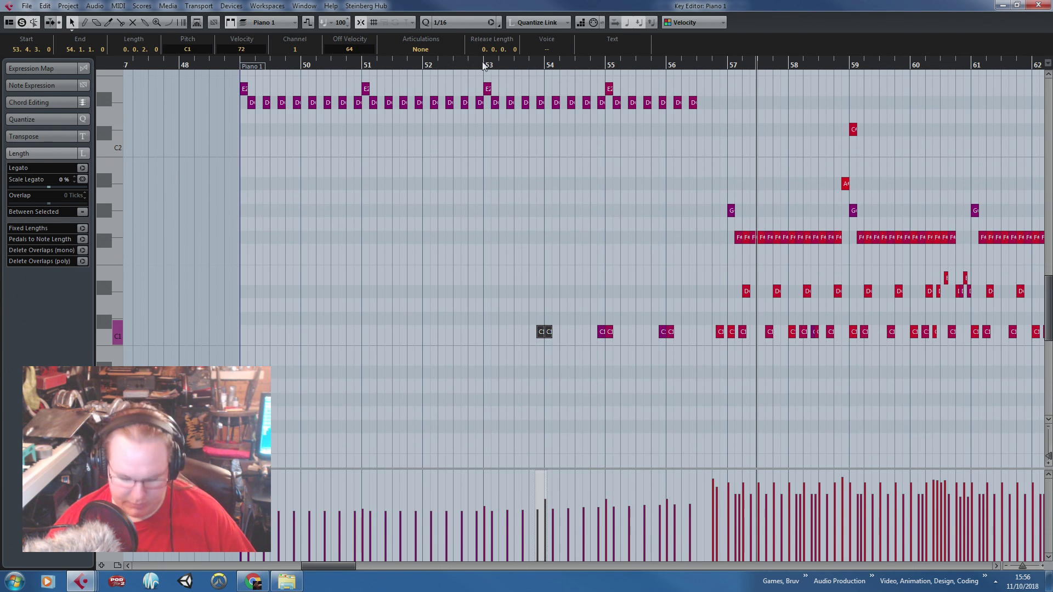
pyautogui.scroll(2, 477, 62)
pyautogui.click(481, 138)
pyautogui.click(474, 64)
pyautogui.hotkey('ctrl', 'v')
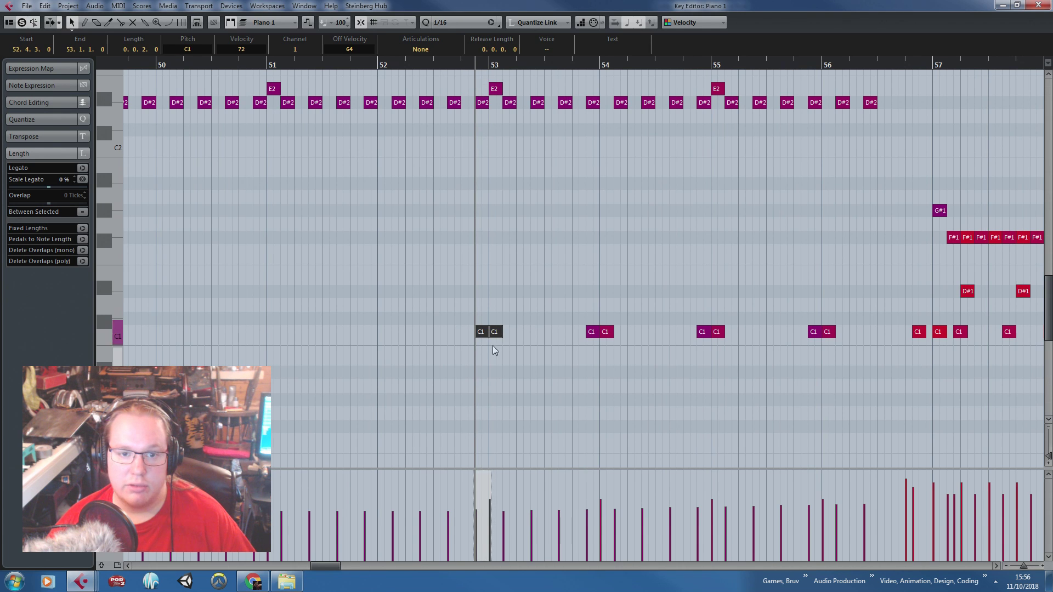
# Copy the downbeat C1 hits of bars 53 to 56 up to F1 on beat 3 of each bar, and play them back
pyautogui.click(509, 288)
pyautogui.moveTo(524, 281); pyautogui.dragTo(492, 358)
pyautogui.moveTo(624, 363); pyautogui.dragTo(607, 318)
pyautogui.moveTo(770, 363); pyautogui.dragTo(726, 307)
pyautogui.keyDown('shift'); pyautogui.click(830, 329); pyautogui.keyUp('shift')
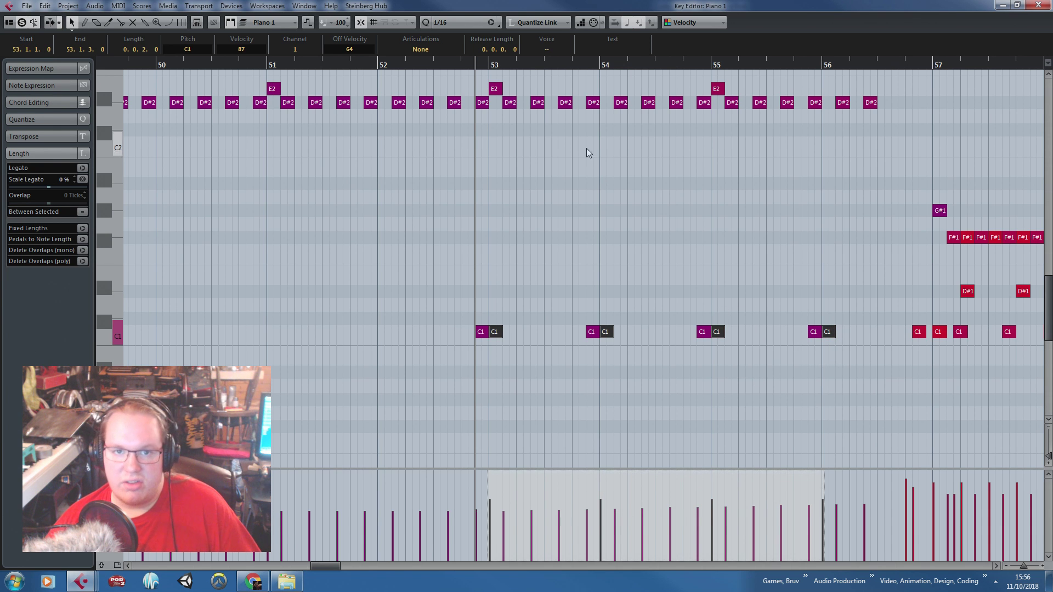
pyautogui.scroll(2, 555, 257)
pyautogui.moveTo(531, 334); pyautogui.dragTo(553, 258)
pyautogui.scroll(-2, 545, 261)
pyautogui.click(463, 65)
pyautogui.scroll(-2, 501, 221)
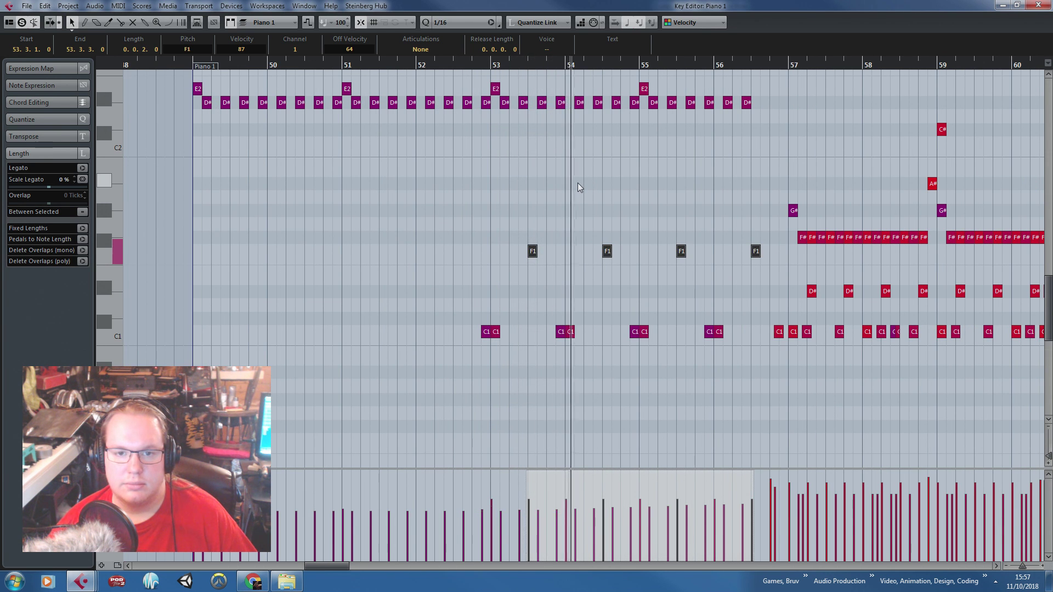
pyautogui.click(571, 214)
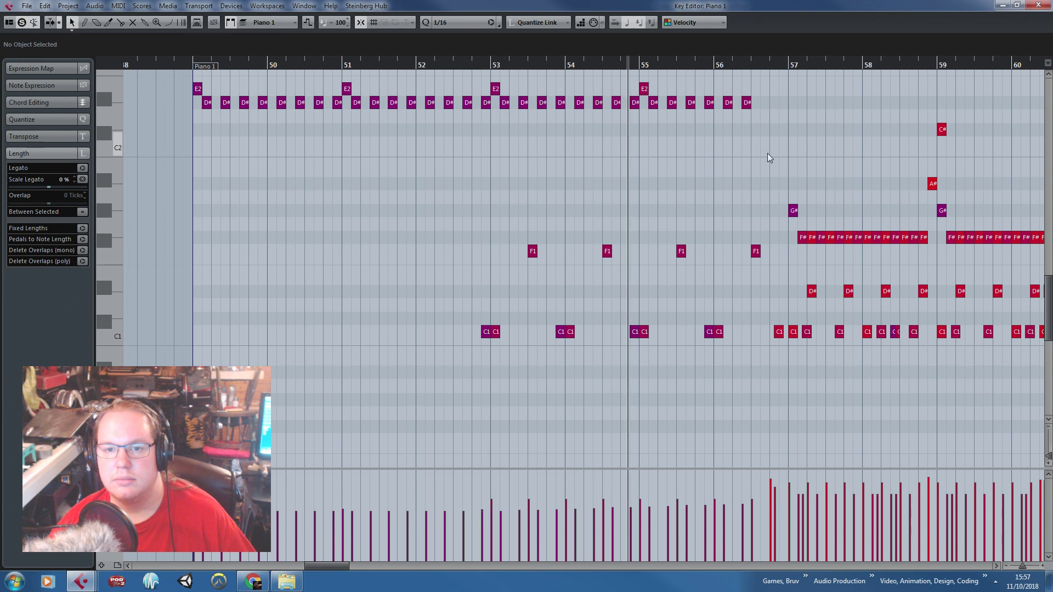
# Look over the drum hits leading into bar 57 during playback and close the Key Editor
pyautogui.scroll(2, 800, 238)
pyautogui.scroll(3, 798, 242)
pyautogui.scroll(-4, 789, 236)
pyautogui.scroll(4, 788, 237)
pyautogui.scroll(-5, 784, 246)
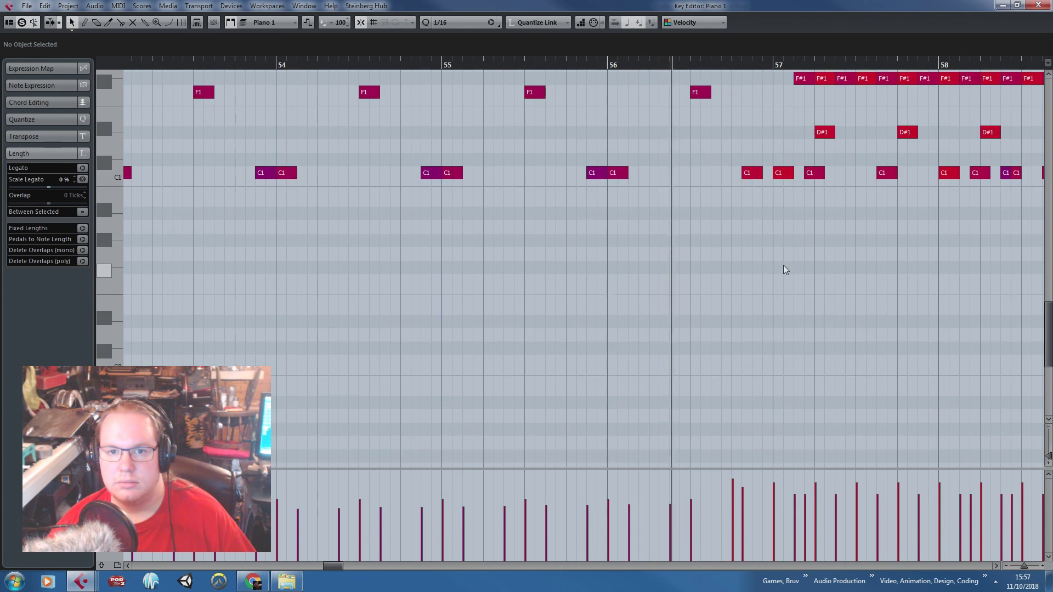
pyautogui.scroll(4, 783, 263)
pyautogui.click(1038, 5)
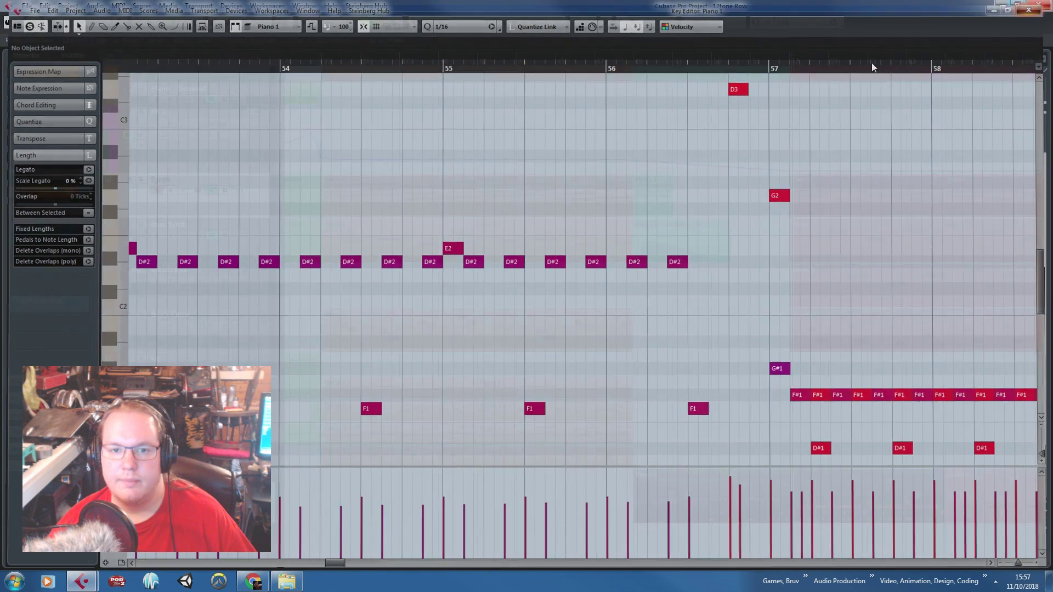
# Start playback just before bar 49 and split the drum part at bar 57
pyautogui.click(626, 60)
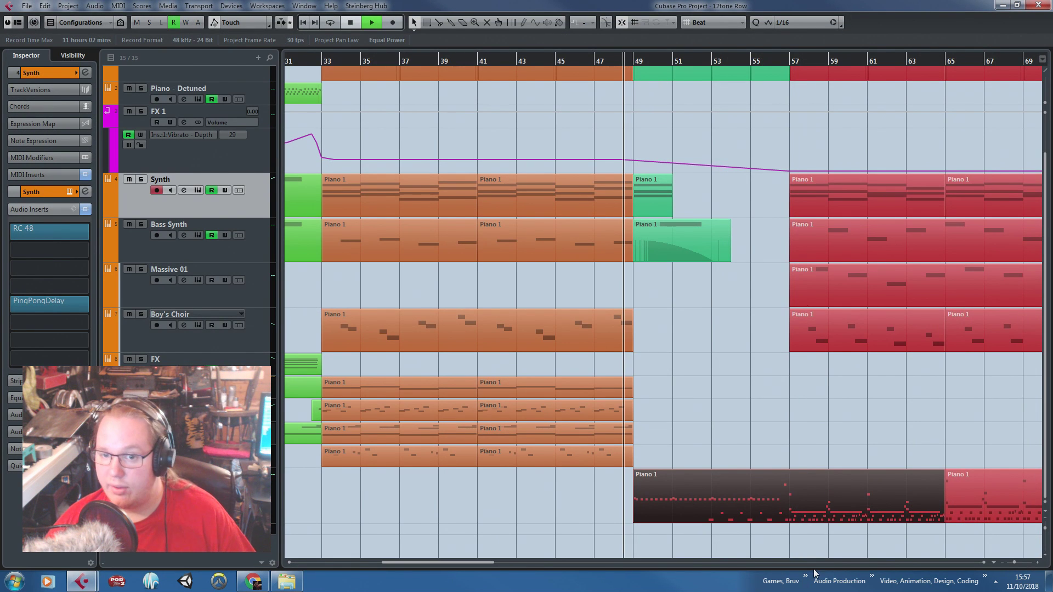
pyautogui.press('space')
pyautogui.press('3')
pyautogui.click(791, 500)
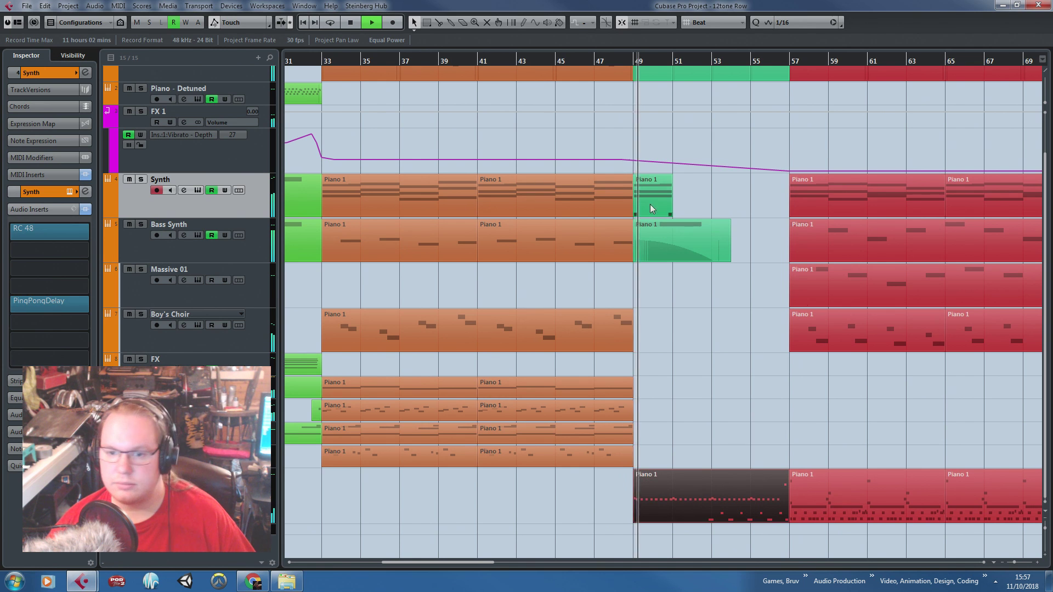
# Colour the drum part between bars 49 and 57 with Color 8 to match the other green transition parts
pyautogui.click(555, 24)
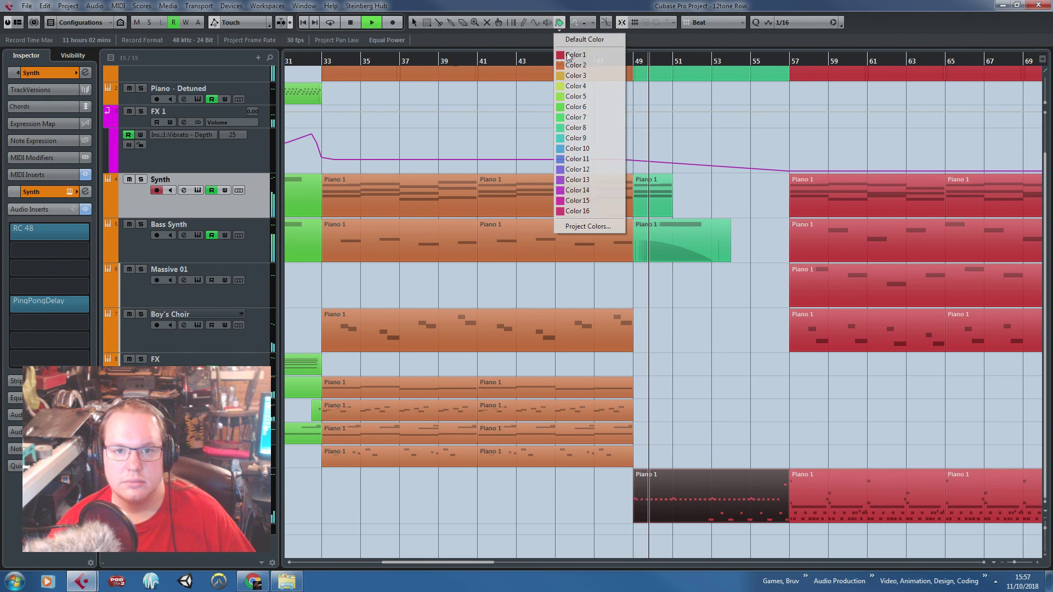
pyautogui.click(584, 136)
pyautogui.click(709, 481)
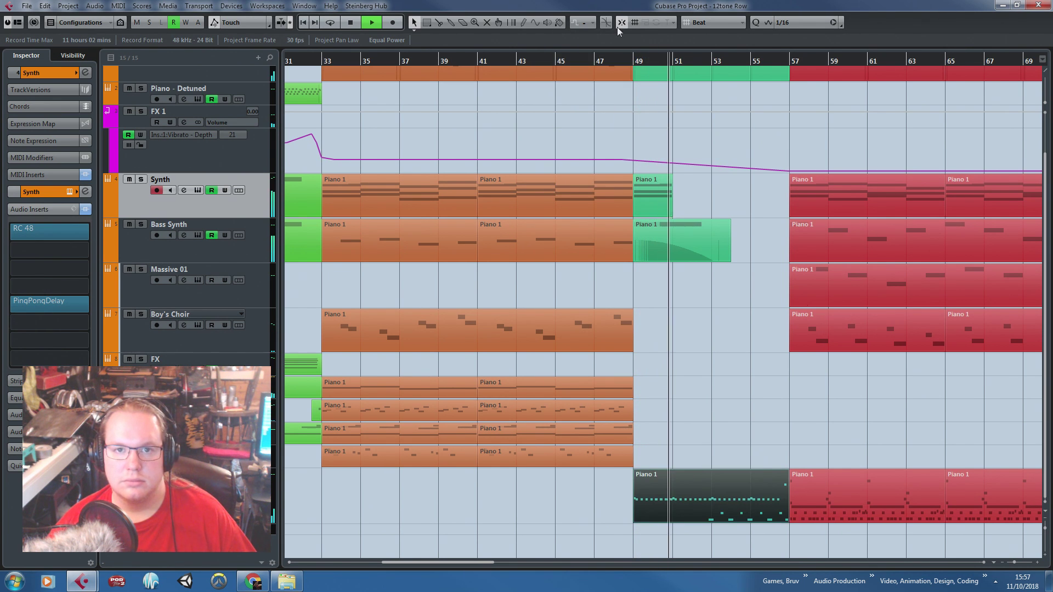
pyautogui.click(558, 22)
pyautogui.click(576, 128)
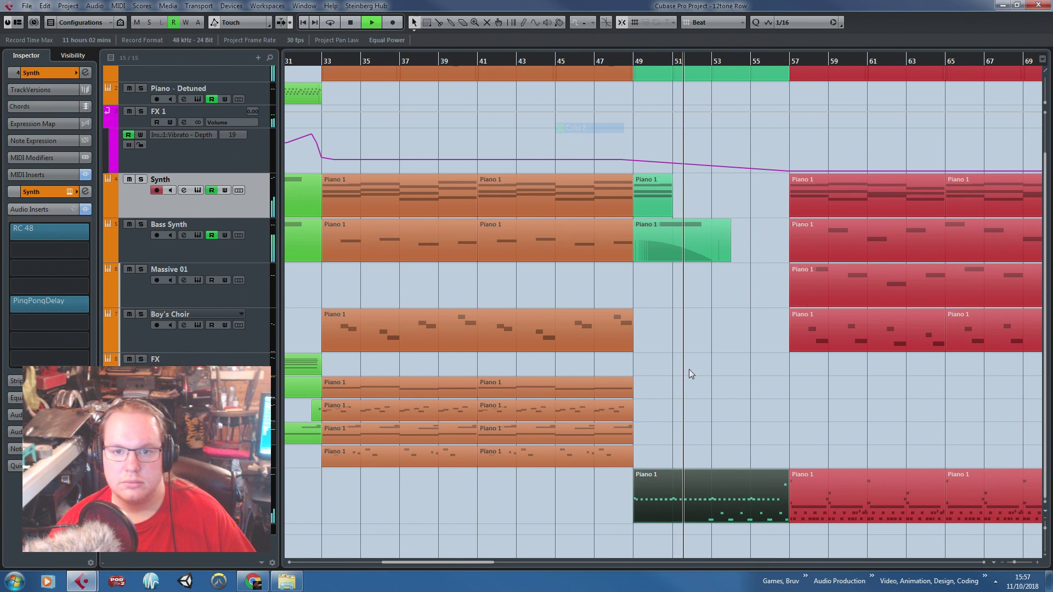
# Check the Bass Synth's volume automation around the transition, hide it again, and stop playback
pyautogui.press('g')
pyautogui.scroll(3, 719, 357)
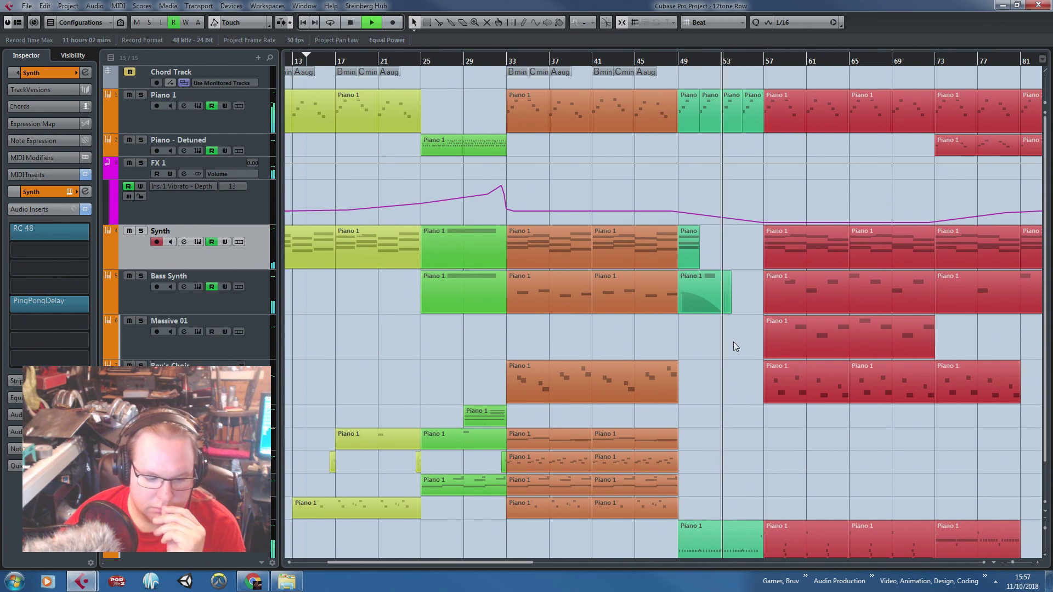
pyautogui.click(107, 307)
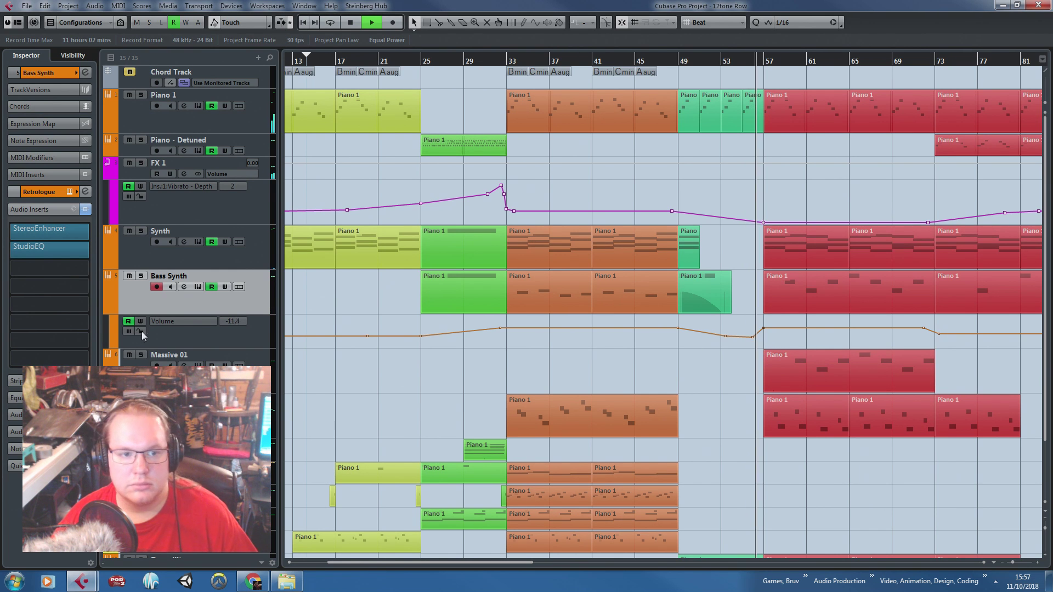
pyautogui.click(106, 307)
pyautogui.press('h')
pyautogui.press('space')
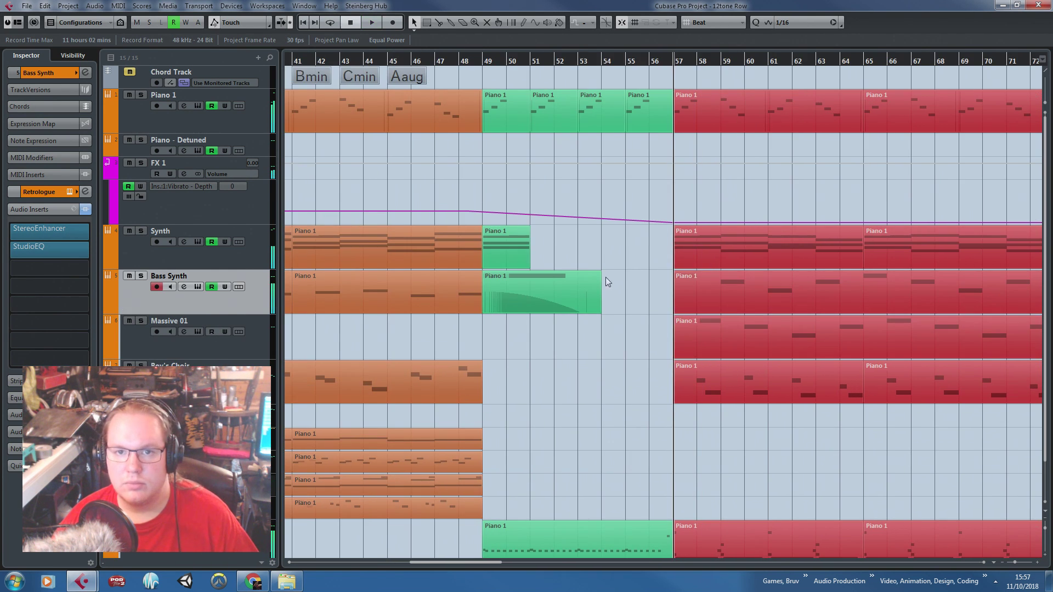
# Open the green drum part, delete its E2 and D#2 hits from bar 55 onwards, and play the result
pyautogui.scroll(-2, 662, 373)
pyautogui.doubleClick(643, 496)
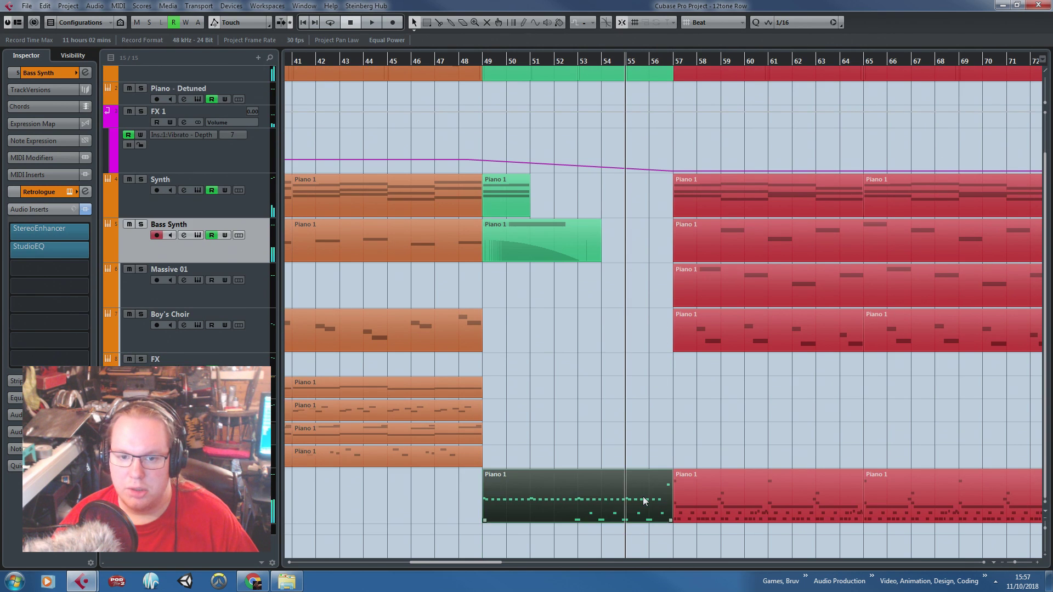
pyautogui.moveTo(990, 183); pyautogui.dragTo(732, 140)
pyautogui.press('Delete')
pyautogui.click(598, 68)
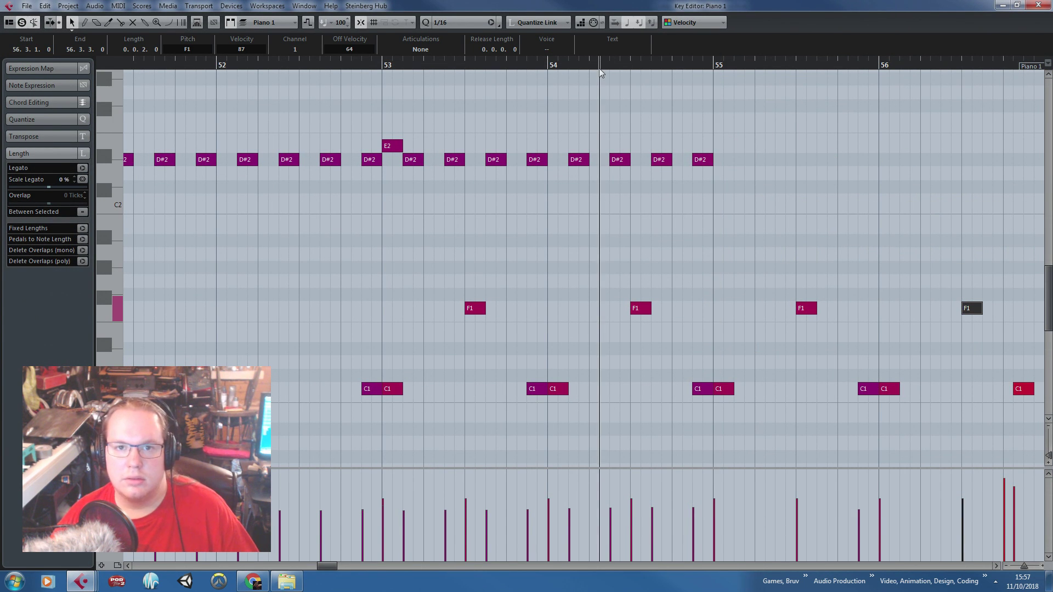
pyautogui.press('g')
pyautogui.press('space')
# Delete the F1 hit in bar 55 and the C1 pair around bar 56, close the editor, and play from bar 53
pyautogui.click(903, 204)
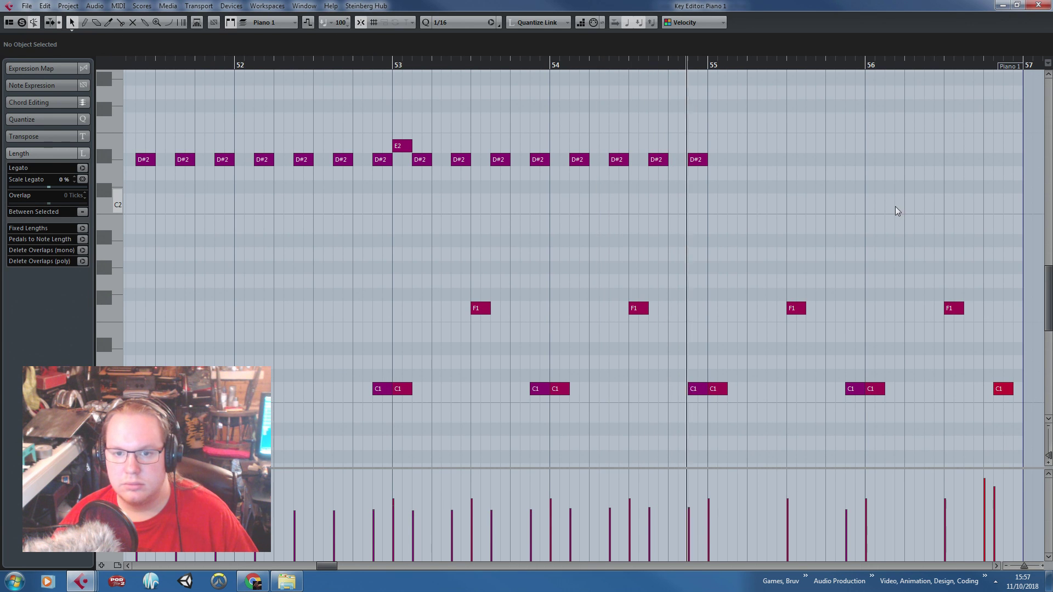
pyautogui.moveTo(886, 212); pyautogui.dragTo(883, 415)
pyautogui.press('Delete')
pyautogui.press('Delete')
pyautogui.press('Return')
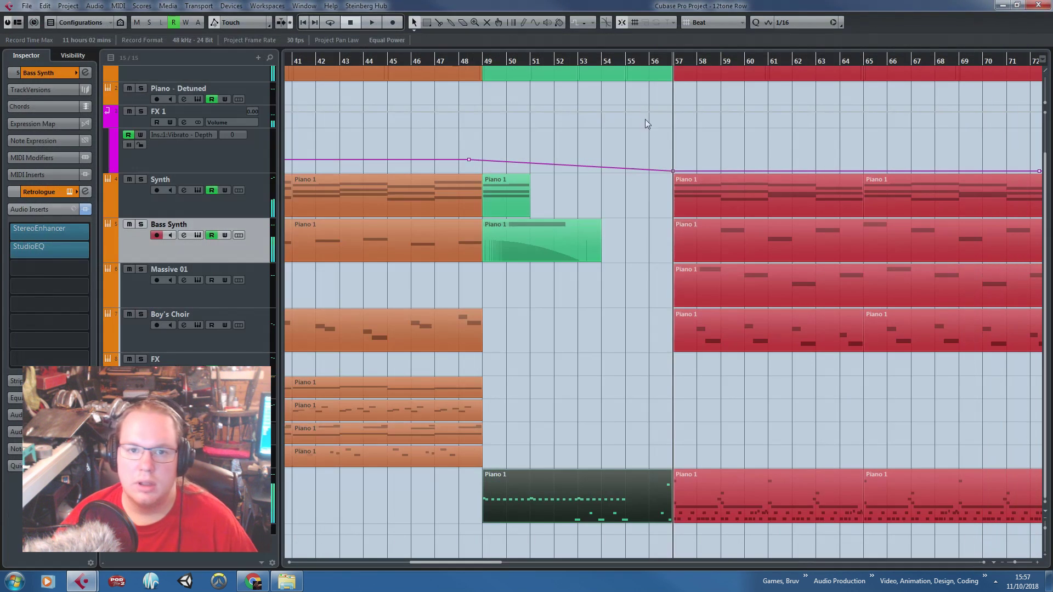
pyautogui.click(583, 62)
pyautogui.press('space')
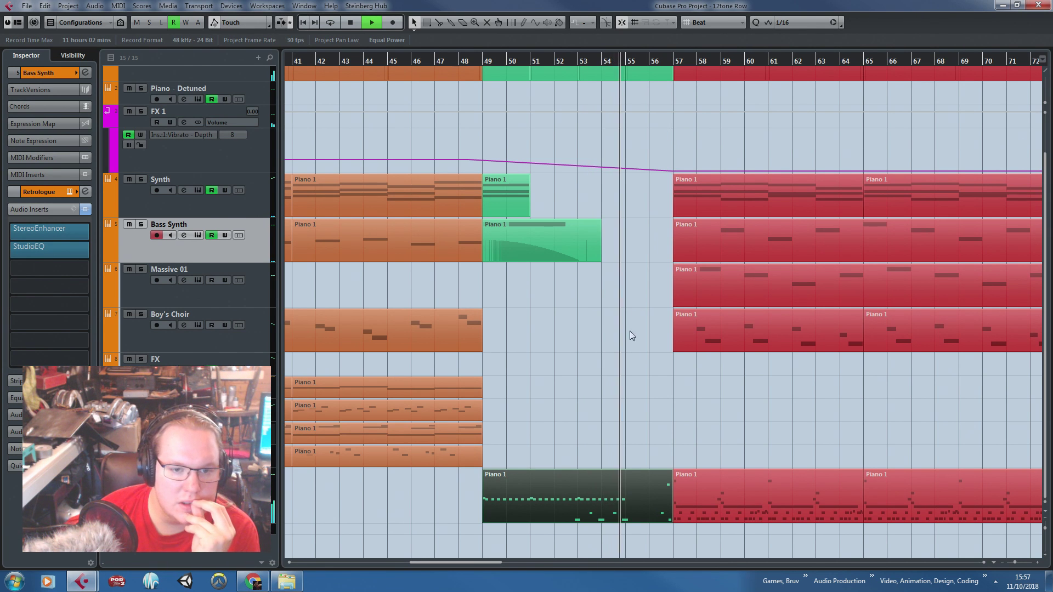
# Show Piano 1's volume automation and lower all points before the final fade to 2.61
pyautogui.scroll(2, 624, 349)
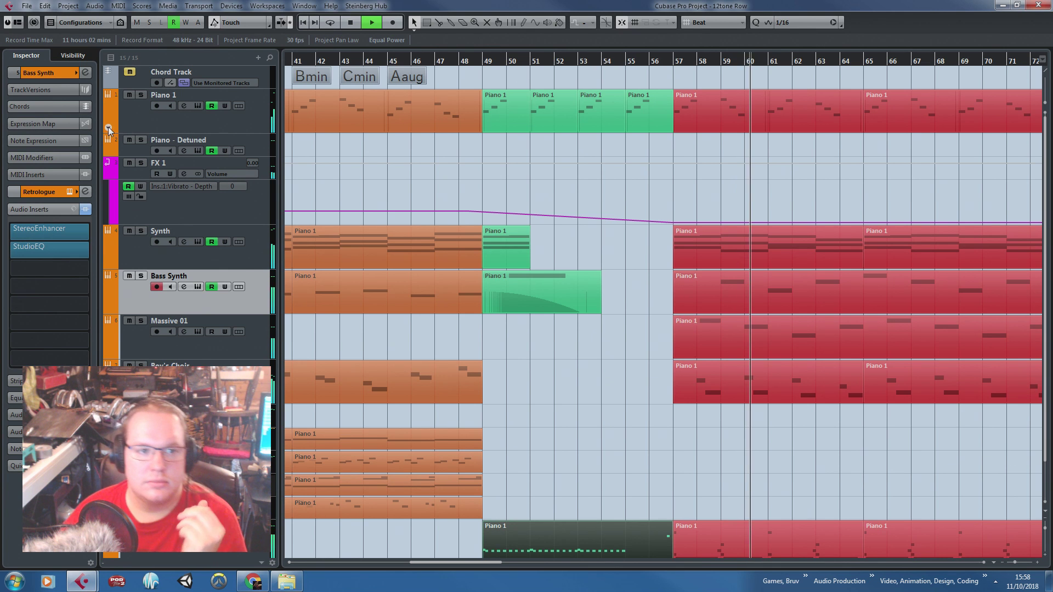
pyautogui.click(108, 129)
pyautogui.scroll(-7, 482, 182)
pyautogui.moveTo(700, 174); pyautogui.dragTo(192, 139)
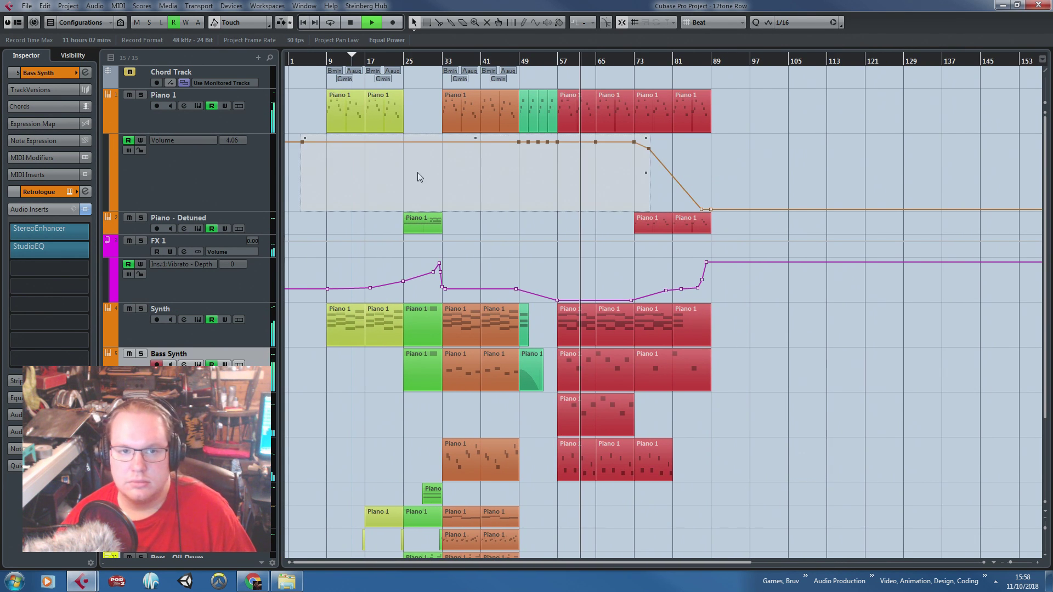
pyautogui.moveTo(405, 138); pyautogui.dragTo(405, 144)
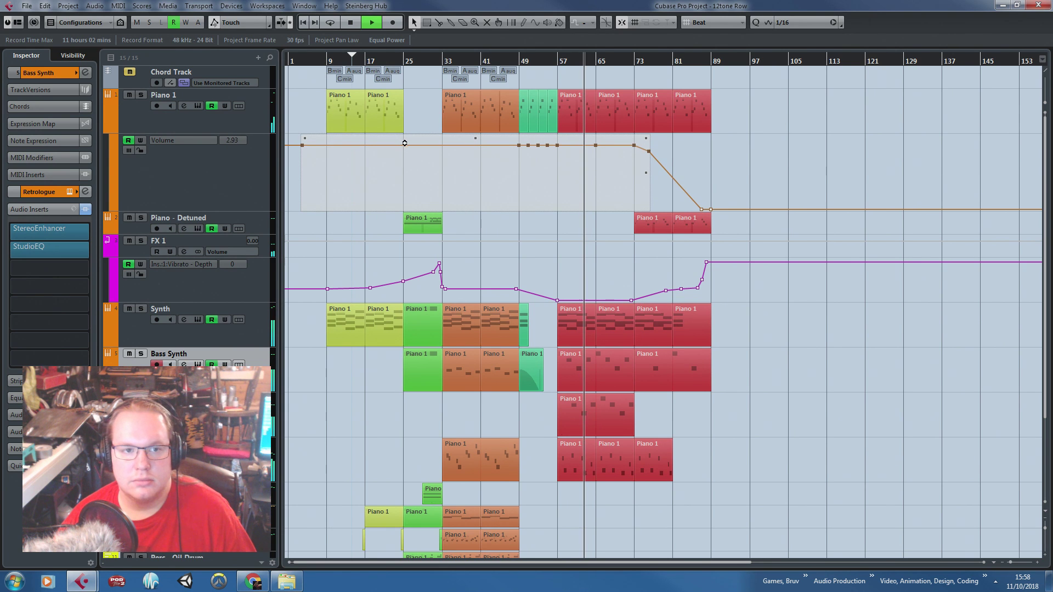
# Remove the redundant Piano 1 volume points between bars 49 and 65, keeping the one at bar 73
pyautogui.click(754, 167)
pyautogui.moveTo(740, 163); pyautogui.dragTo(508, 146)
pyautogui.press('Delete')
pyautogui.hotkey('ctrl', 'z')
pyautogui.moveTo(620, 155); pyautogui.dragTo(392, 146)
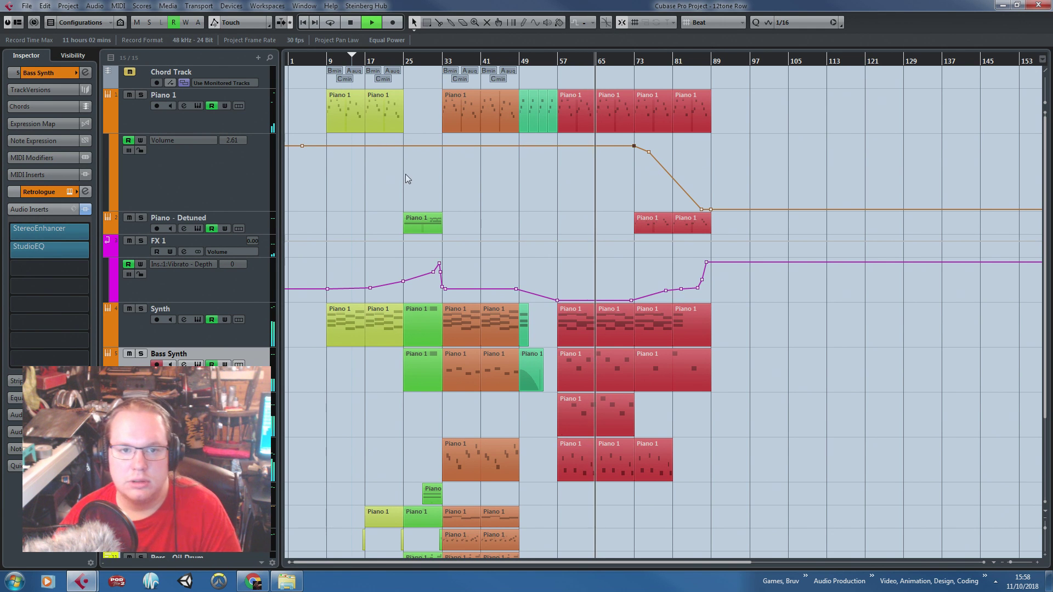
# Hide the Piano 1 and FX 1 automation lanes and show the Transport panel
pyautogui.click(107, 130)
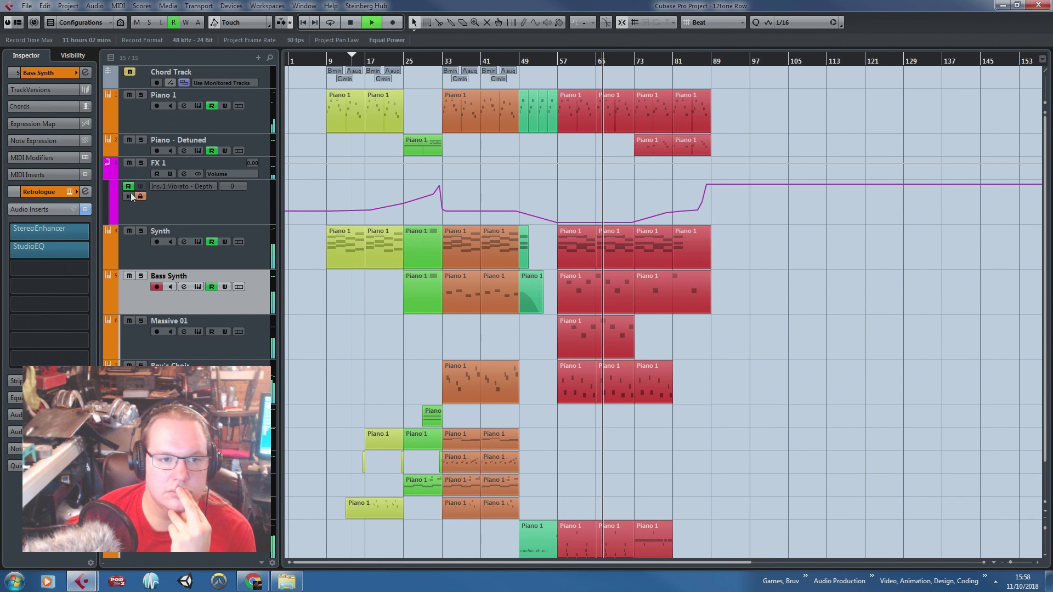
pyautogui.click(108, 174)
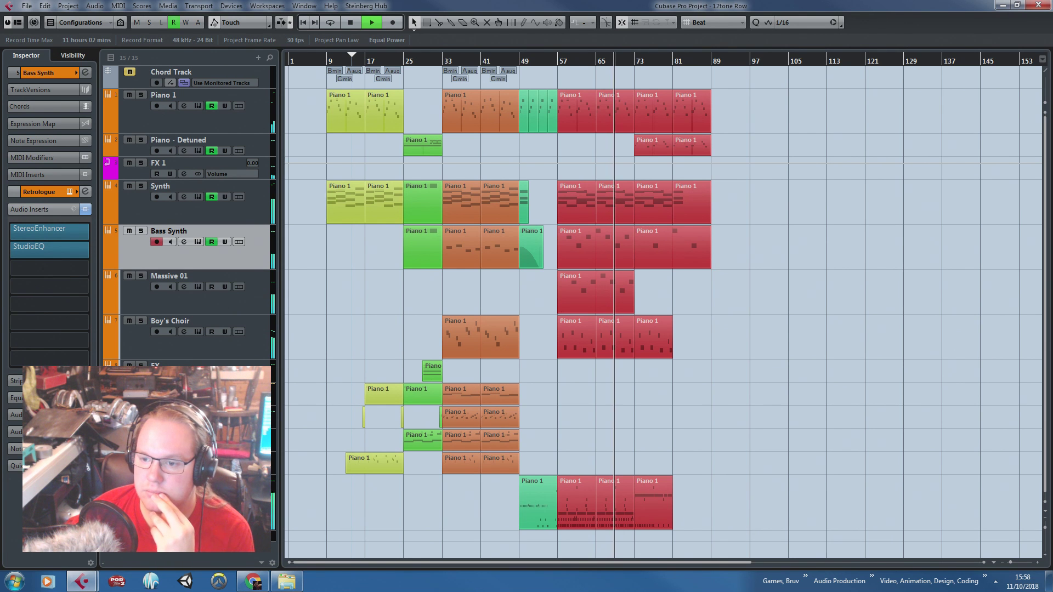
pyautogui.press('F2')
pyautogui.moveTo(646, 449); pyautogui.dragTo(549, 526)
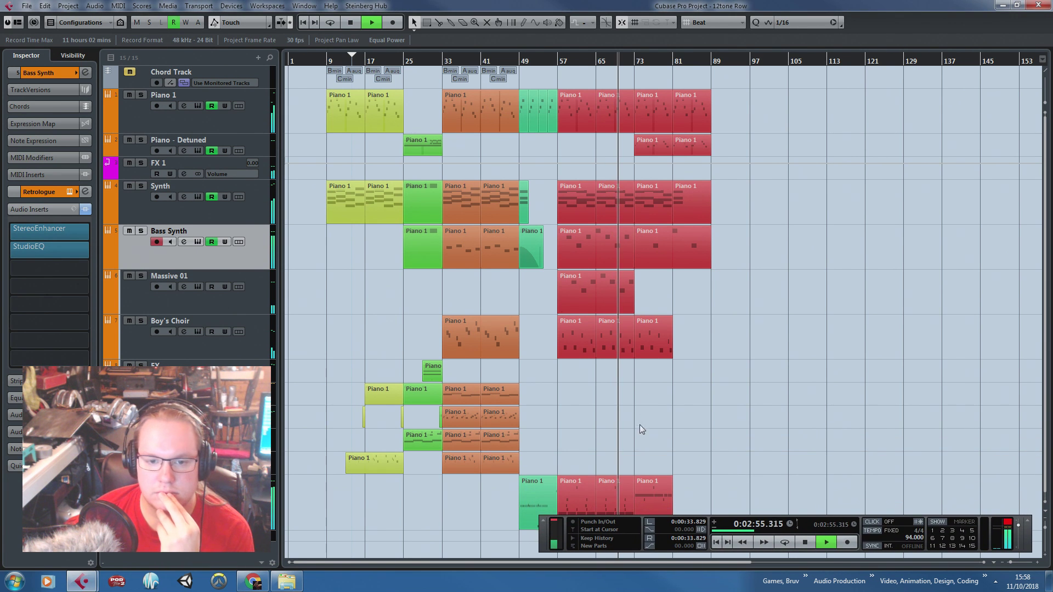
# Listen to the arrangement's ending, stop playback after bar 87, and hide the Transport panel
pyautogui.scroll(-1, 641, 430)
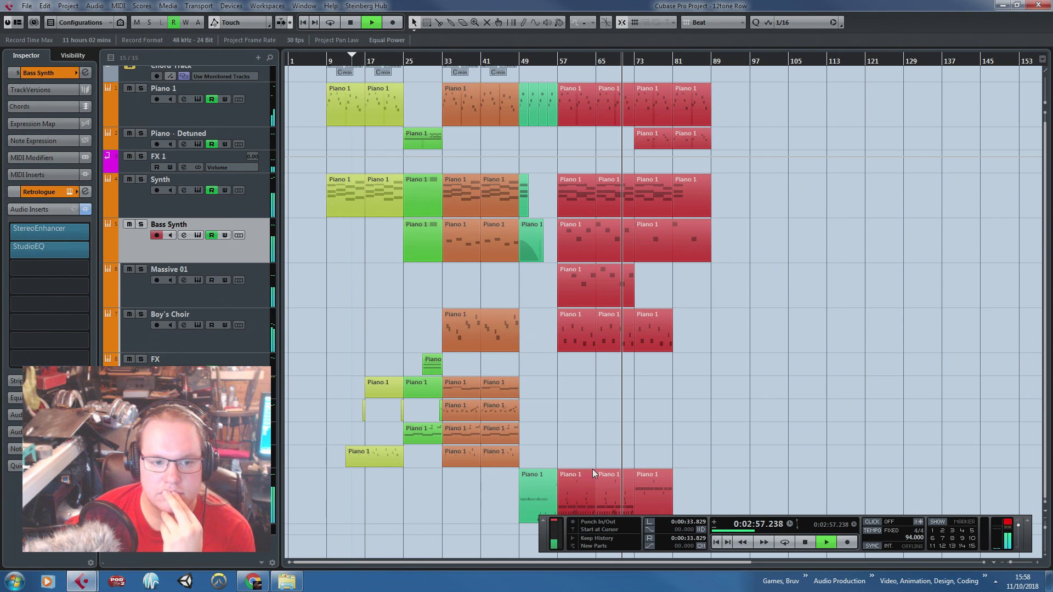
pyautogui.scroll(1, 742, 463)
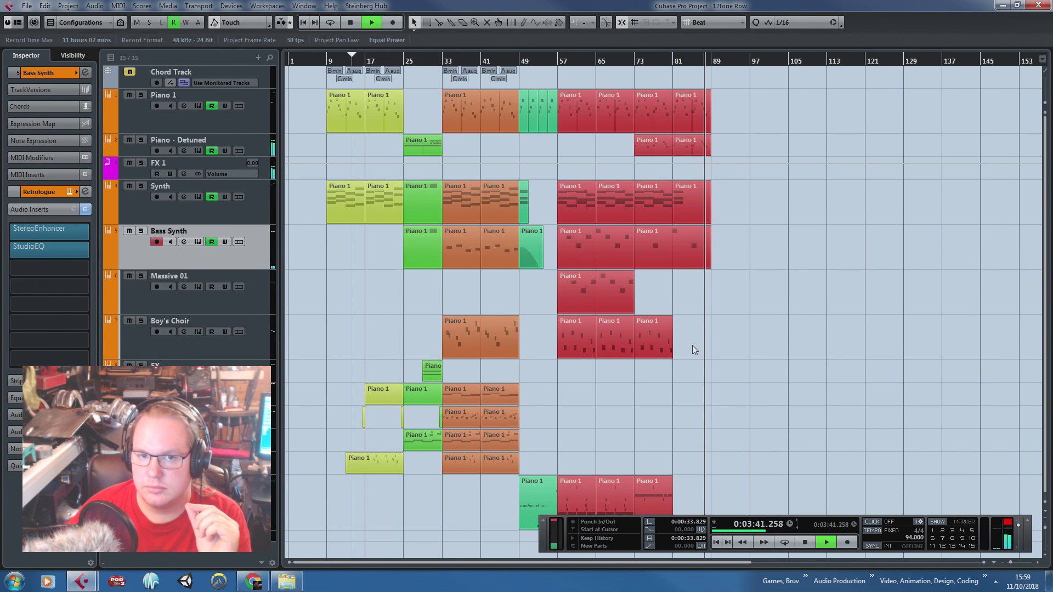
pyautogui.press('space')
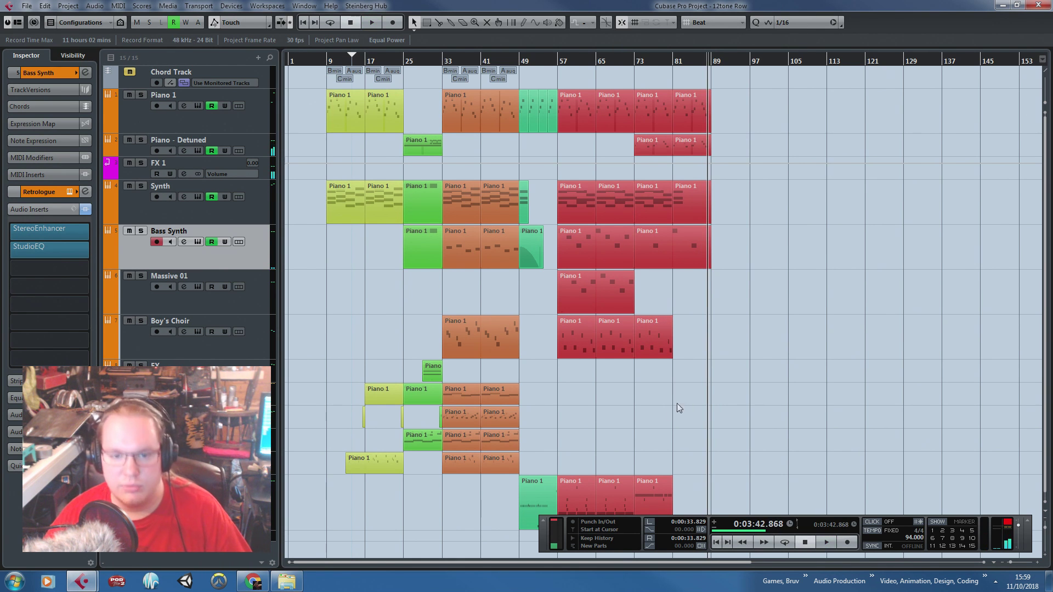
pyautogui.keyDown('ctrl'); pyautogui.scroll(2, 609, 412); pyautogui.keyUp('ctrl')
pyautogui.moveTo(395, 502); pyautogui.dragTo(284, 502)
pyautogui.keyDown('ctrl'); pyautogui.scroll(-2, 391, 496); pyautogui.keyUp('ctrl')
pyautogui.moveTo(541, 540); pyautogui.dragTo(1052, 518)
pyautogui.click(580, 390)
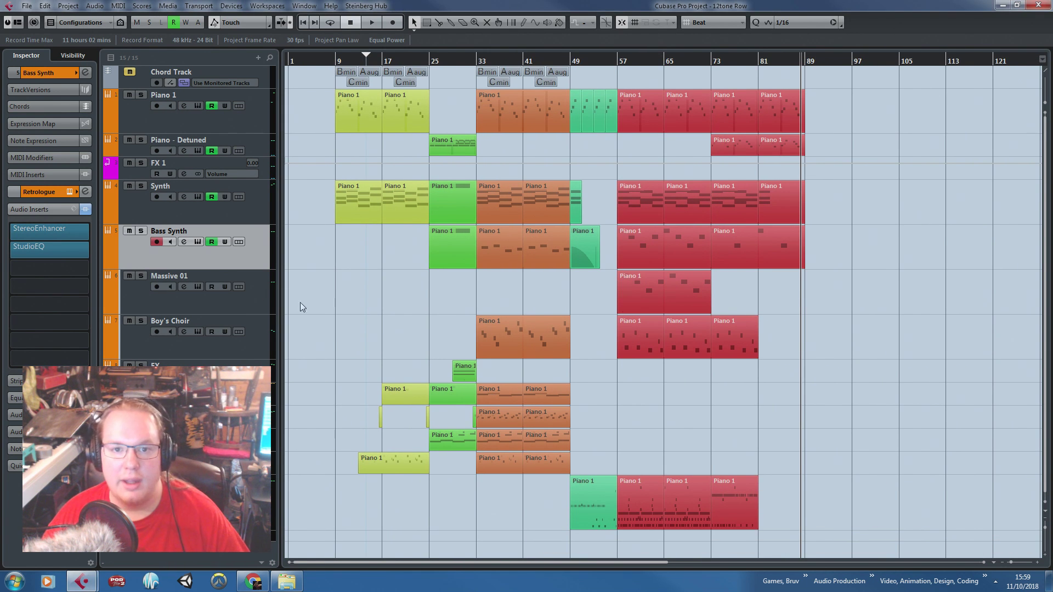
pyautogui.keyDown('ctrl'); pyautogui.scroll(1, 285, 302); pyautogui.keyUp('ctrl')
pyautogui.keyDown('ctrl'); pyautogui.scroll(1, 462, 311); pyautogui.keyUp('ctrl')
pyautogui.keyDown('ctrl'); pyautogui.scroll(1, 366, 321); pyautogui.keyUp('ctrl')
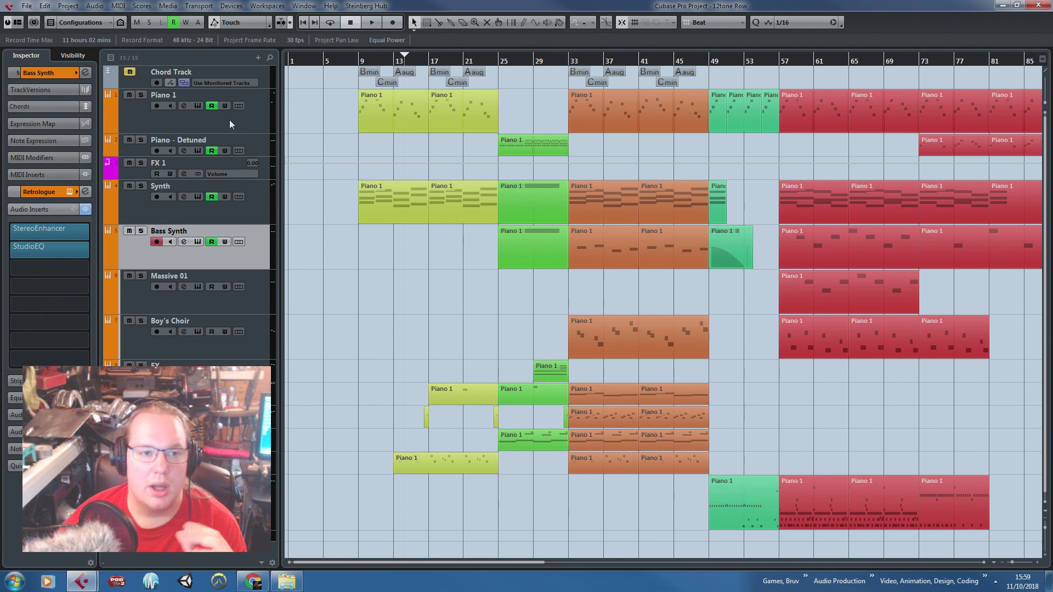
# Inspect the Piano - Detuned track's part at bar 25 and the tuning choices of its Kontakt Upright Intimate instrument, closing the instrument when done
pyautogui.click(249, 129)
pyautogui.moveTo(315, 152); pyautogui.dragTo(482, 144)
pyautogui.click(521, 148)
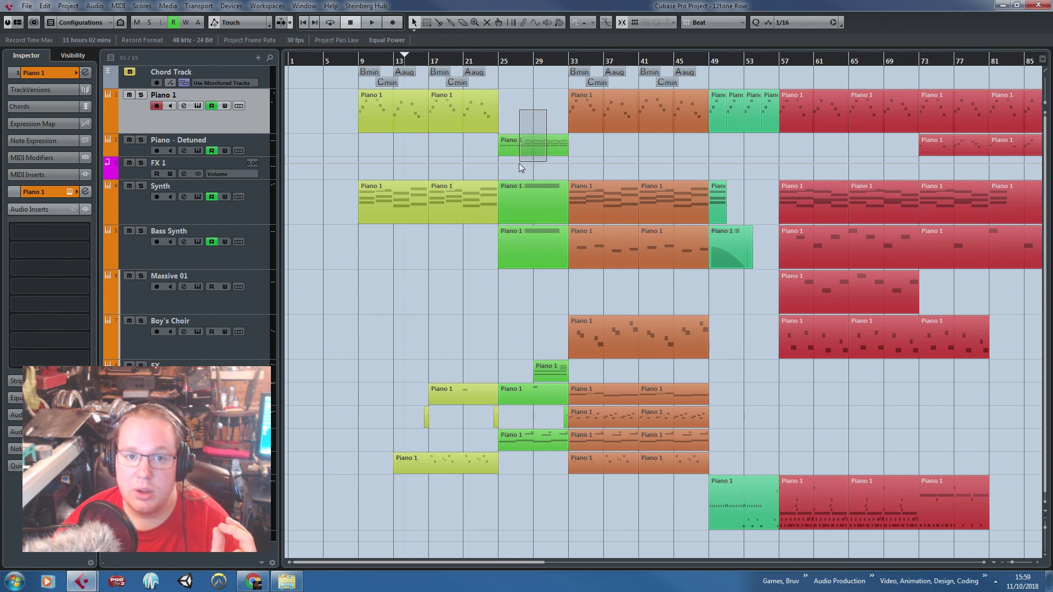
pyautogui.click(262, 140)
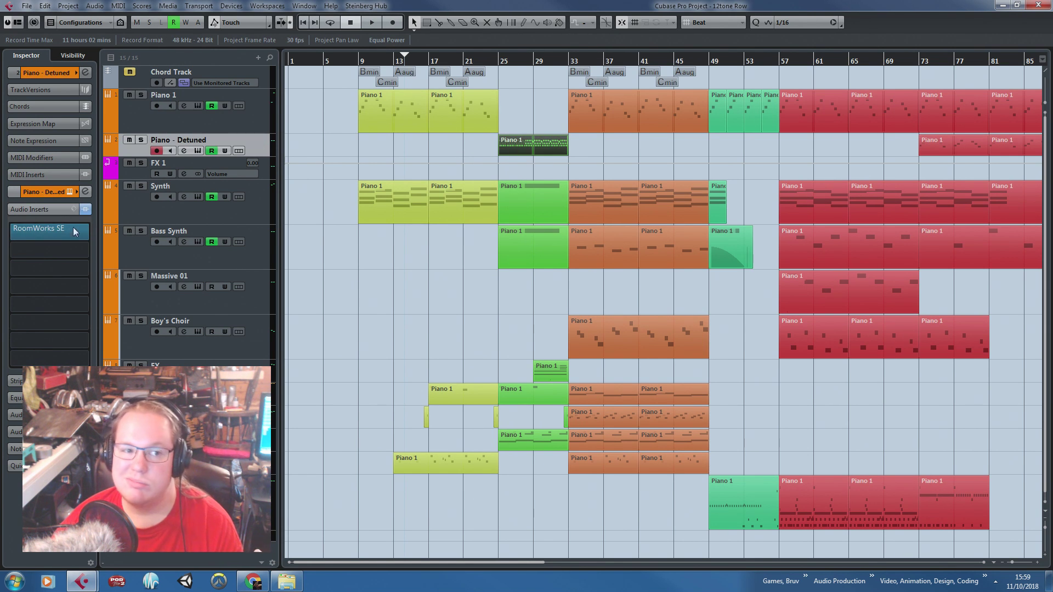
pyautogui.click(65, 74)
pyautogui.click(84, 187)
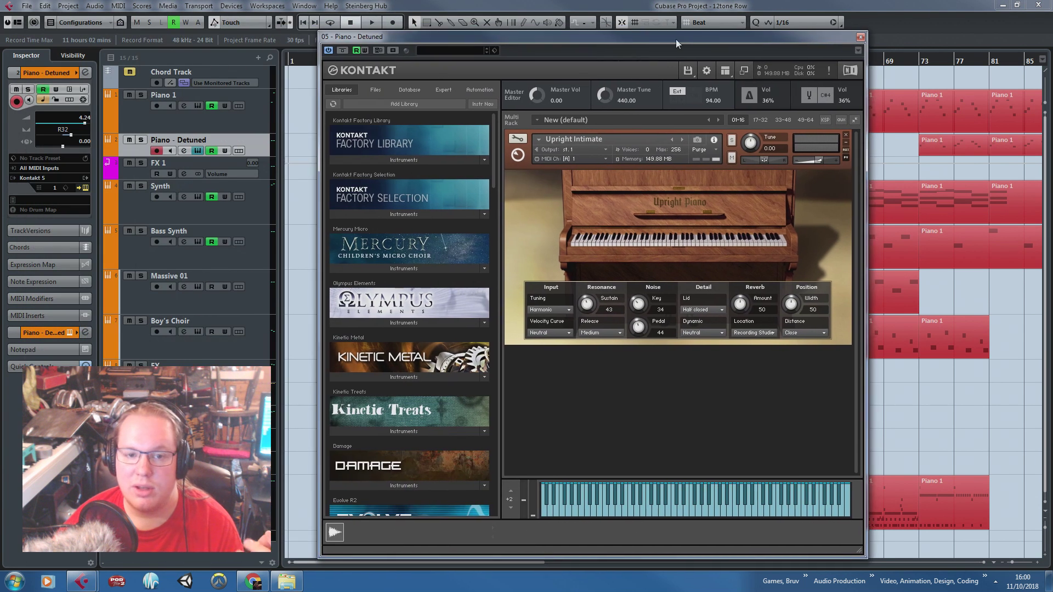
pyautogui.moveTo(676, 39); pyautogui.dragTo(687, 40)
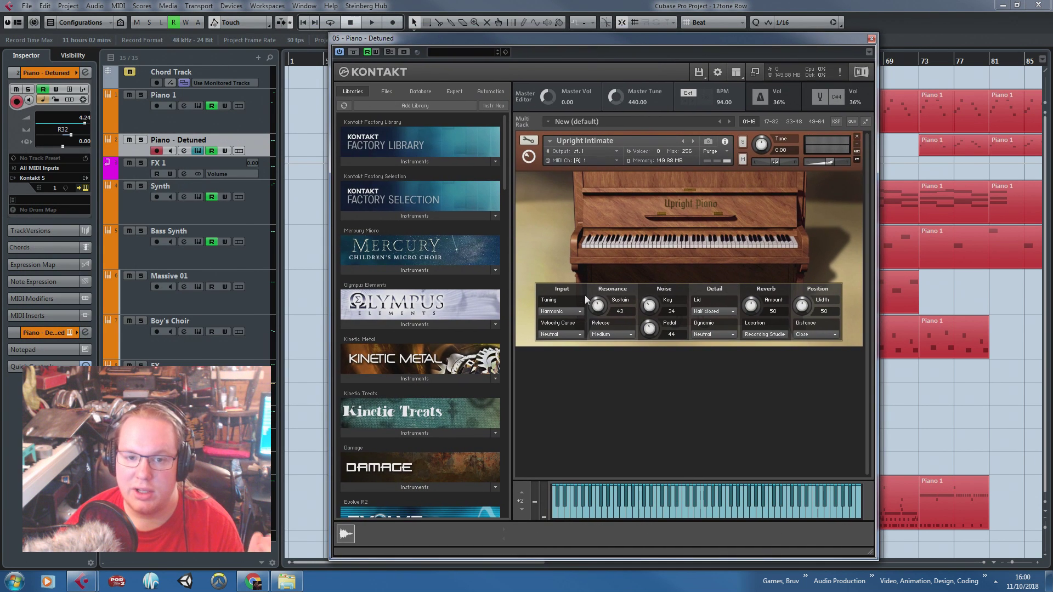
pyautogui.click(576, 311)
pyautogui.click(548, 214)
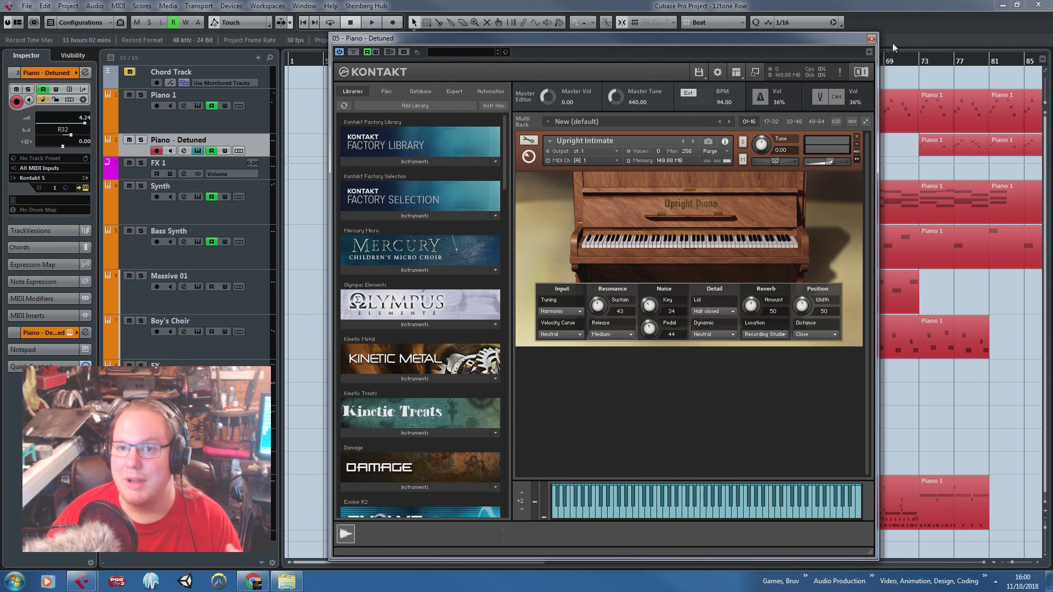
pyautogui.click(871, 39)
# Compare the Piano 1 and Piano - Detuned parts and settings, and review the insert effects on FX 1
pyautogui.moveTo(544, 168); pyautogui.dragTo(513, 104)
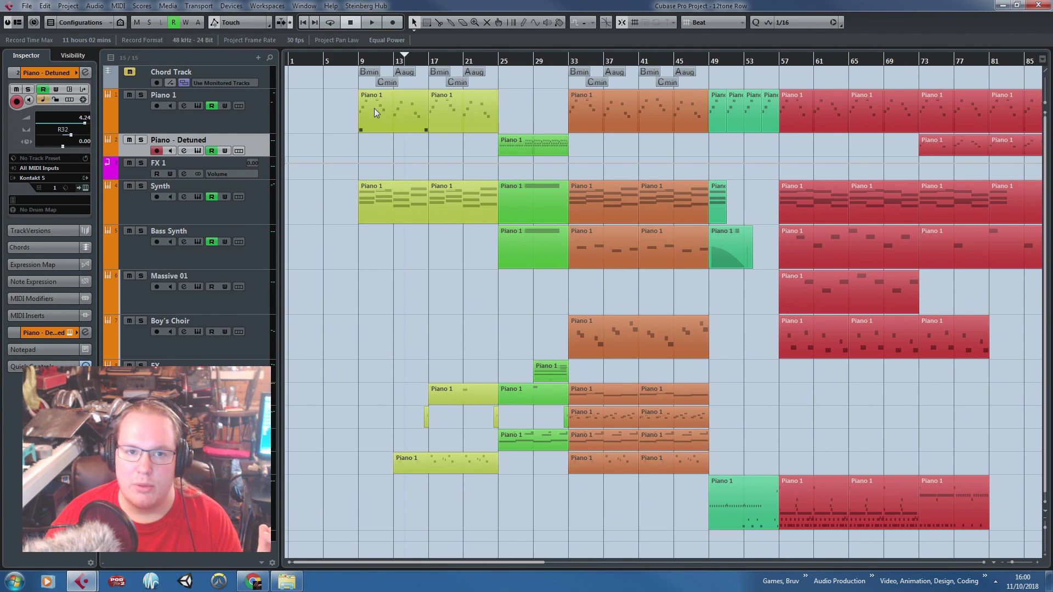
pyautogui.click(370, 107)
pyautogui.click(517, 142)
pyautogui.click(518, 125)
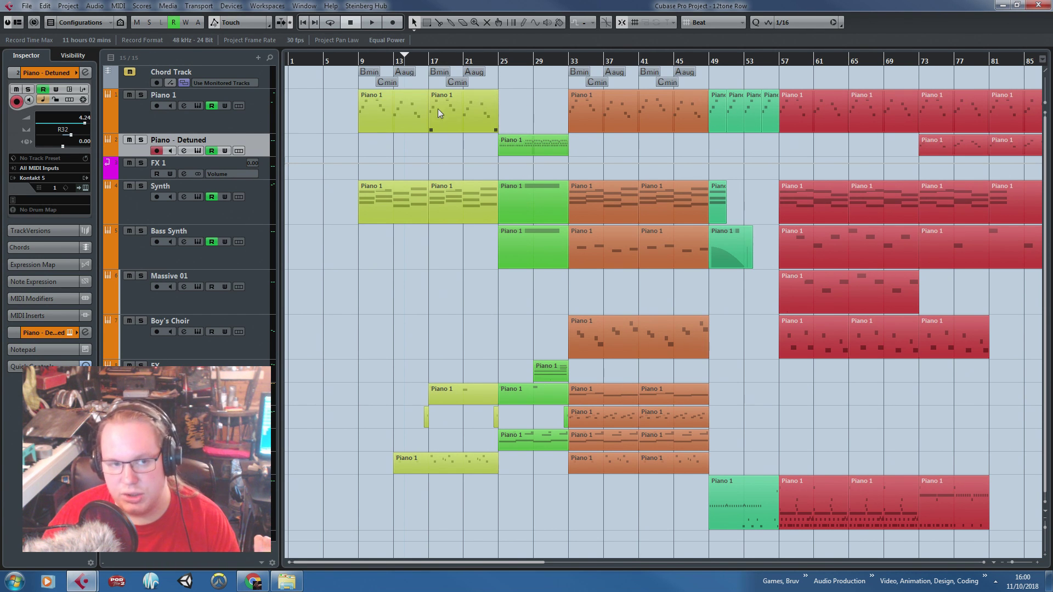
pyautogui.click(269, 166)
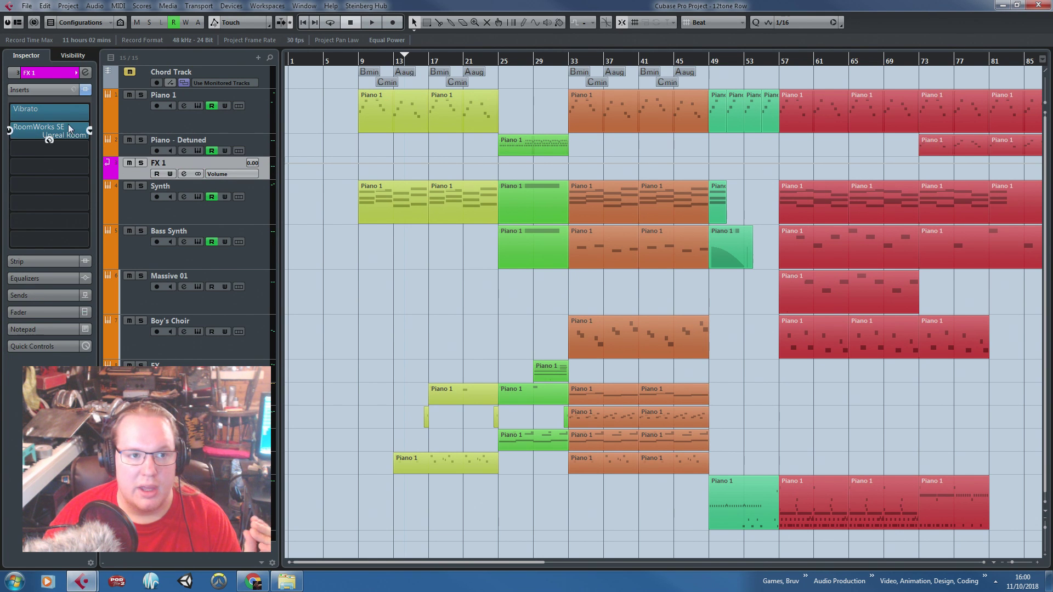
pyautogui.rightClick(238, 141)
pyautogui.click(253, 127)
pyautogui.click(294, 125)
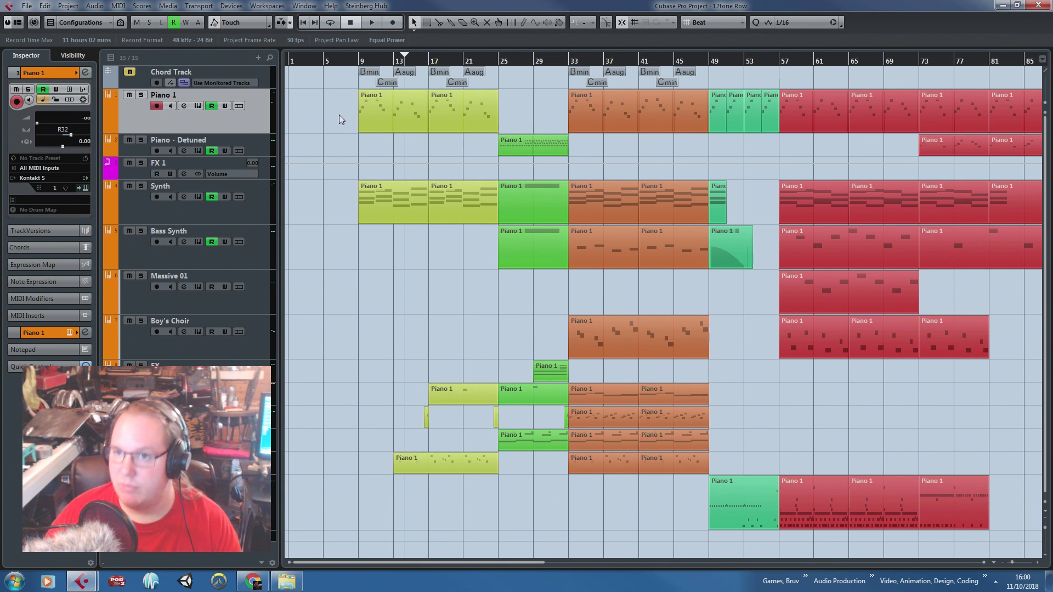
pyautogui.click(260, 137)
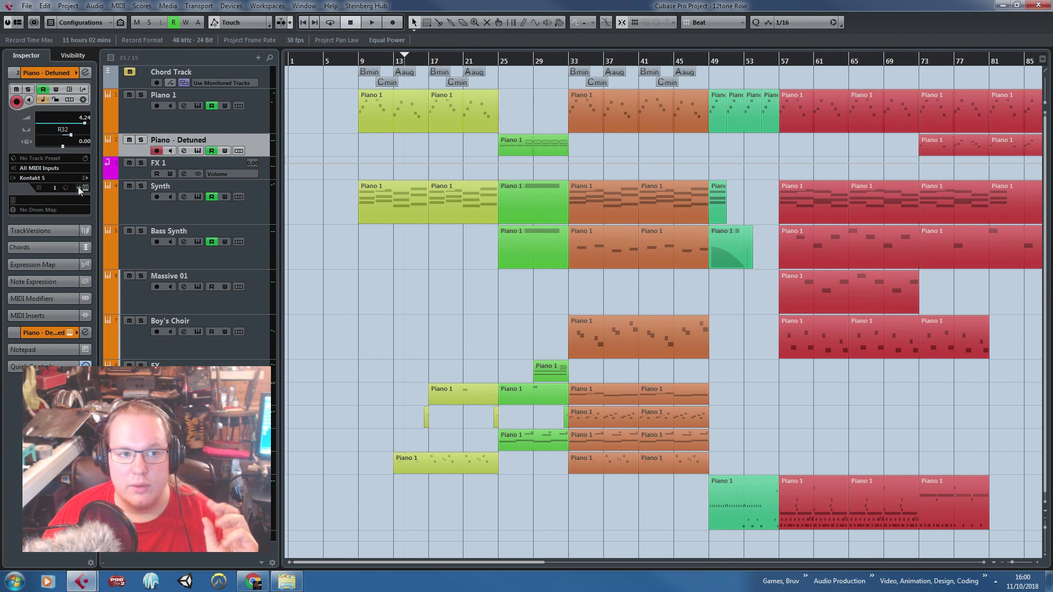
pyautogui.click(225, 166)
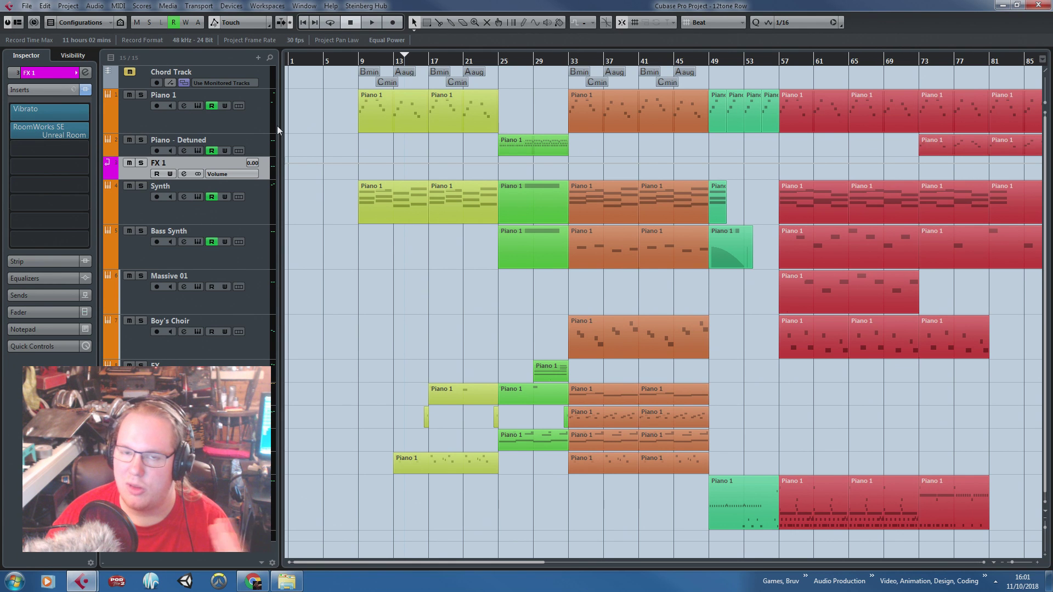
# Examine the notes of the Piano 1 part starting at bar 17 in the Key Editor, and close the editor
pyautogui.click(269, 230)
pyautogui.click(269, 212)
pyautogui.moveTo(317, 102); pyautogui.dragTo(529, 104)
pyautogui.click(538, 110)
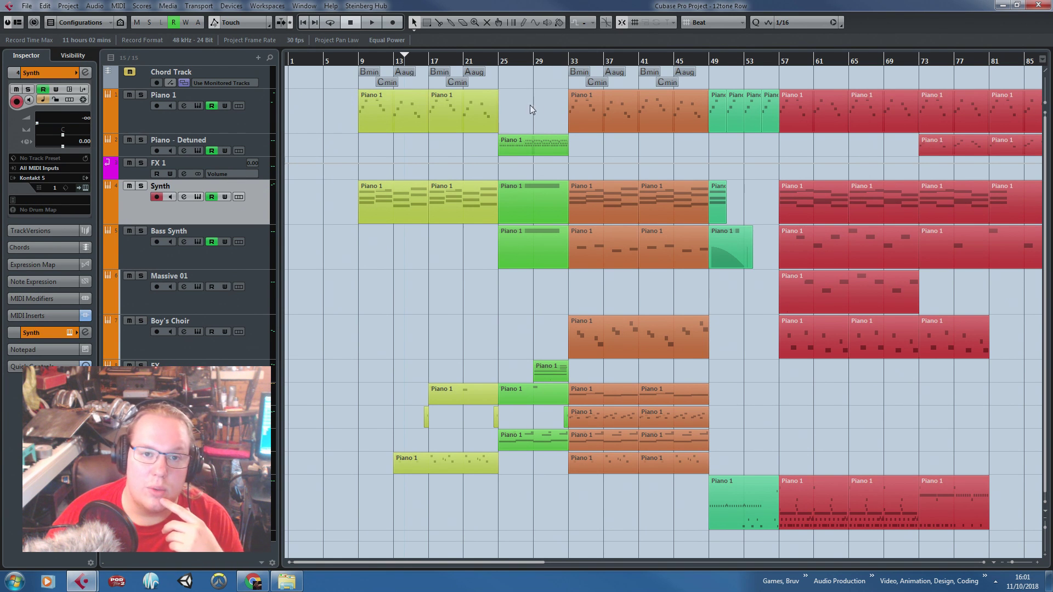
pyautogui.doubleClick(484, 111)
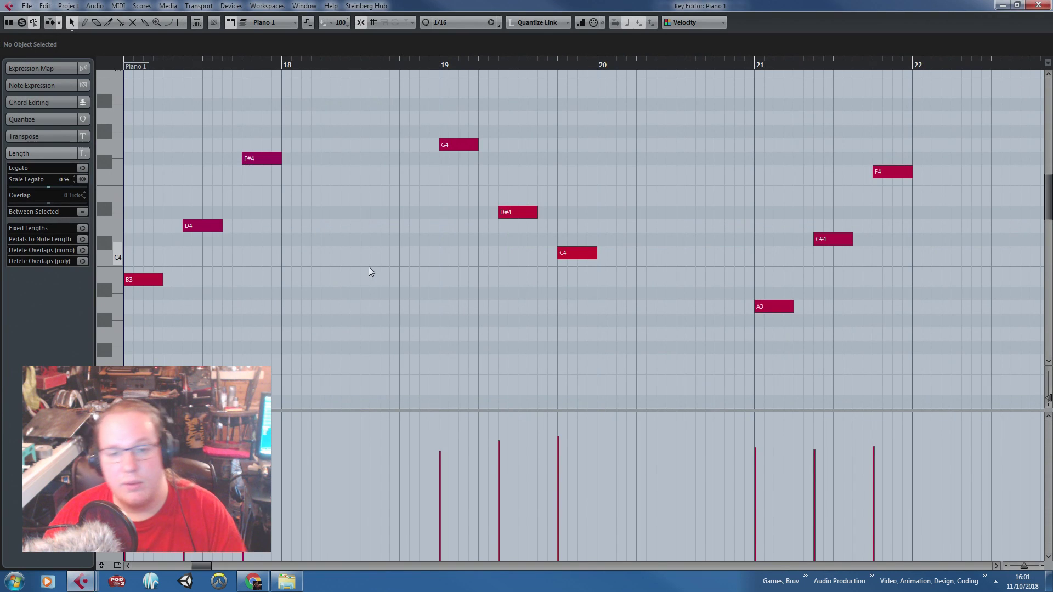
pyautogui.scroll(-2, 376, 264)
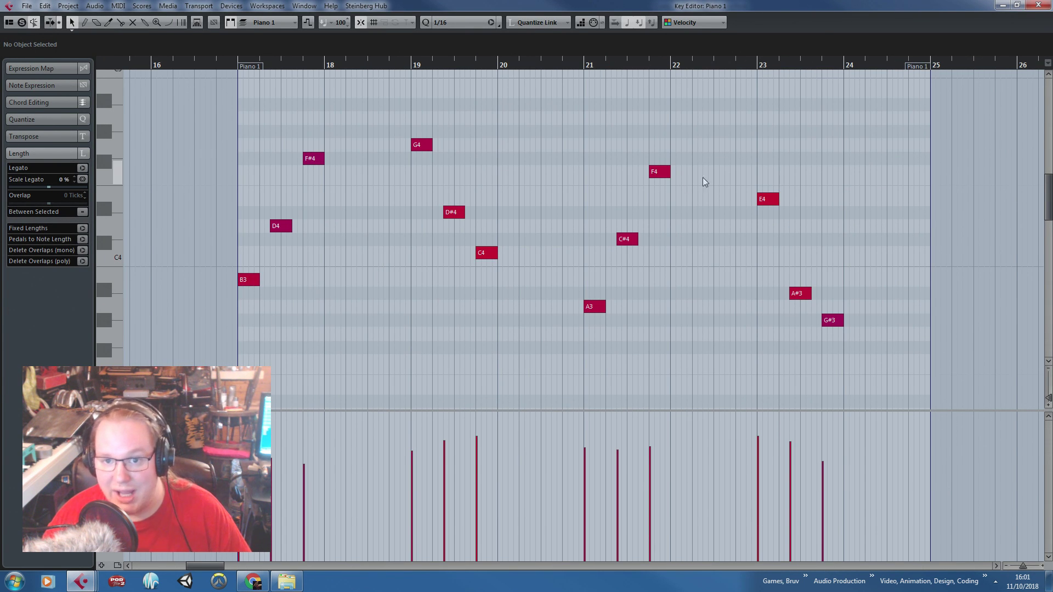
pyautogui.moveTo(734, 141); pyautogui.dragTo(868, 329)
pyautogui.click(874, 374)
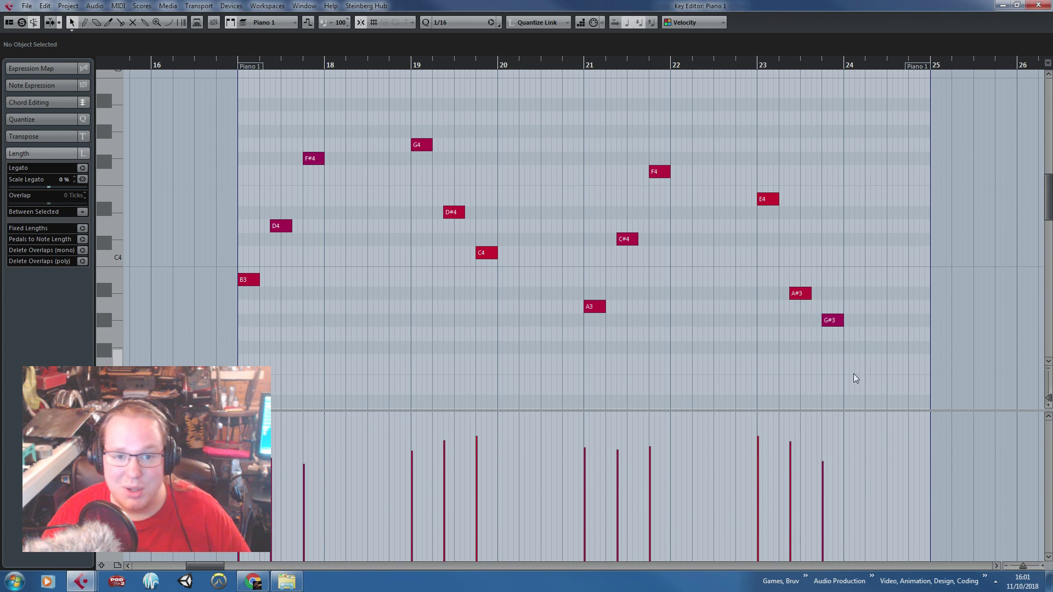
pyautogui.click(1038, 6)
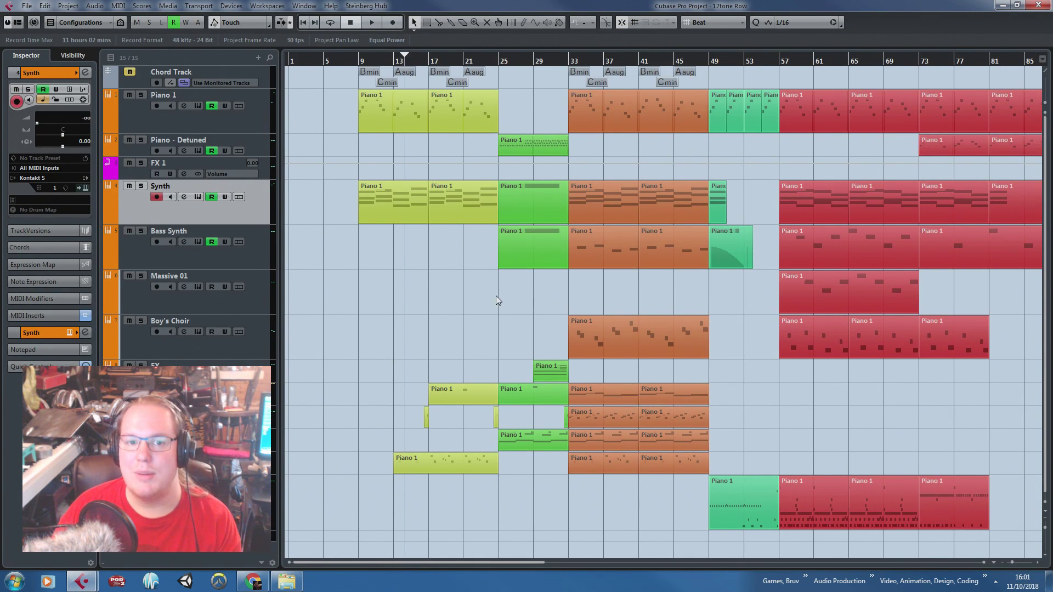
# Review the early Synth parts and the smaller parts on the tracks below FX between bars 13 and 49
pyautogui.moveTo(325, 144); pyautogui.dragTo(476, 227)
pyautogui.click(473, 270)
pyautogui.moveTo(495, 290); pyautogui.dragTo(363, 202)
pyautogui.click(384, 278)
pyautogui.moveTo(765, 384); pyautogui.dragTo(734, 393)
pyautogui.moveTo(745, 392); pyautogui.dragTo(364, 463)
pyautogui.moveTo(363, 462); pyautogui.dragTo(740, 393)
pyautogui.moveTo(741, 392); pyautogui.dragTo(354, 461)
pyautogui.moveTo(398, 386); pyautogui.dragTo(747, 393)
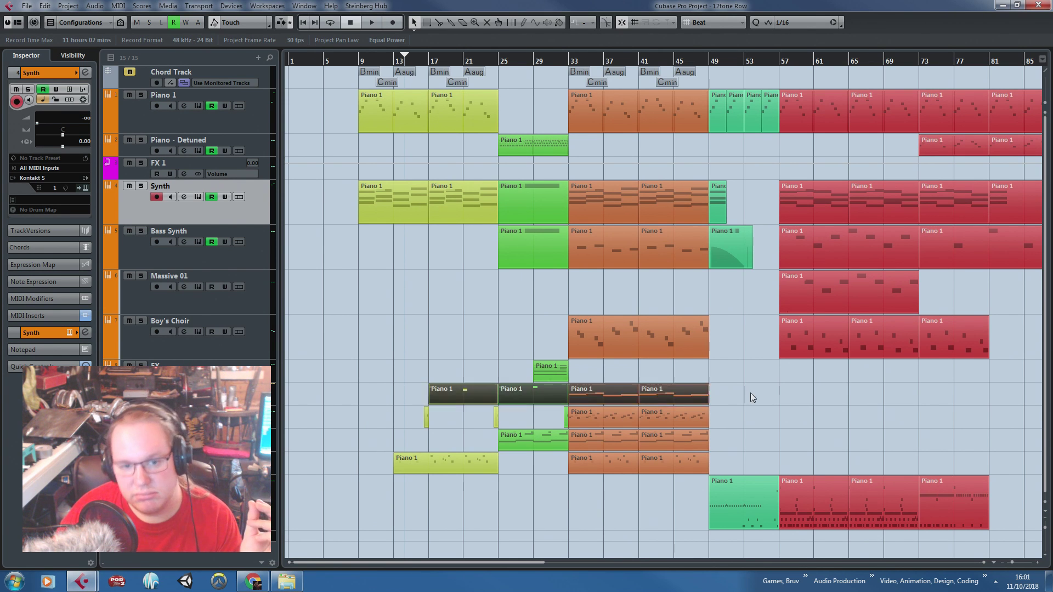
pyautogui.moveTo(402, 395); pyautogui.dragTo(718, 400)
pyautogui.moveTo(737, 394); pyautogui.dragTo(403, 392)
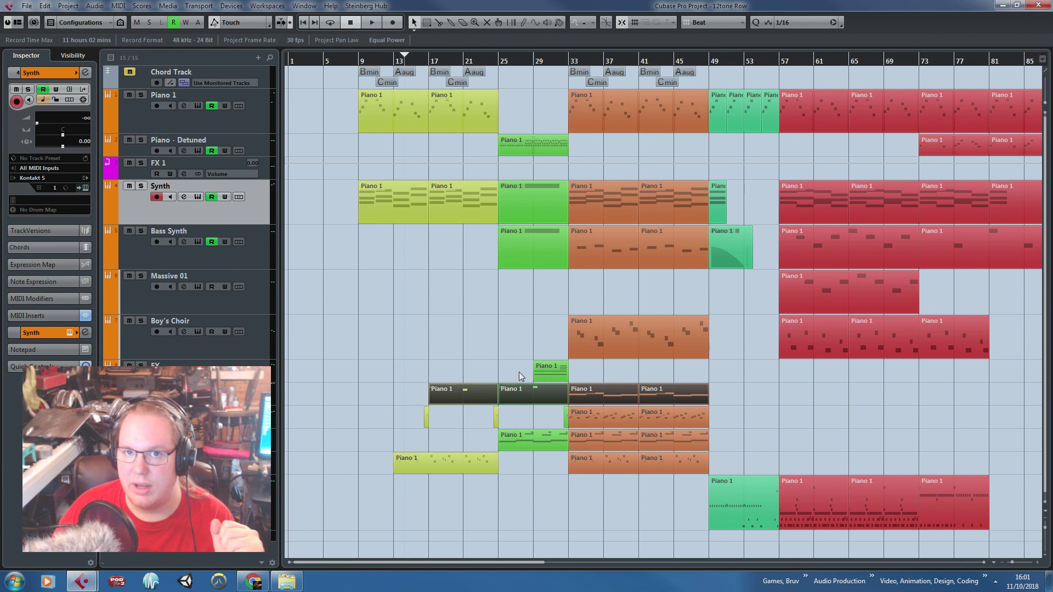
pyautogui.click(739, 420)
pyautogui.moveTo(739, 420); pyautogui.dragTo(693, 456)
pyautogui.click(779, 397)
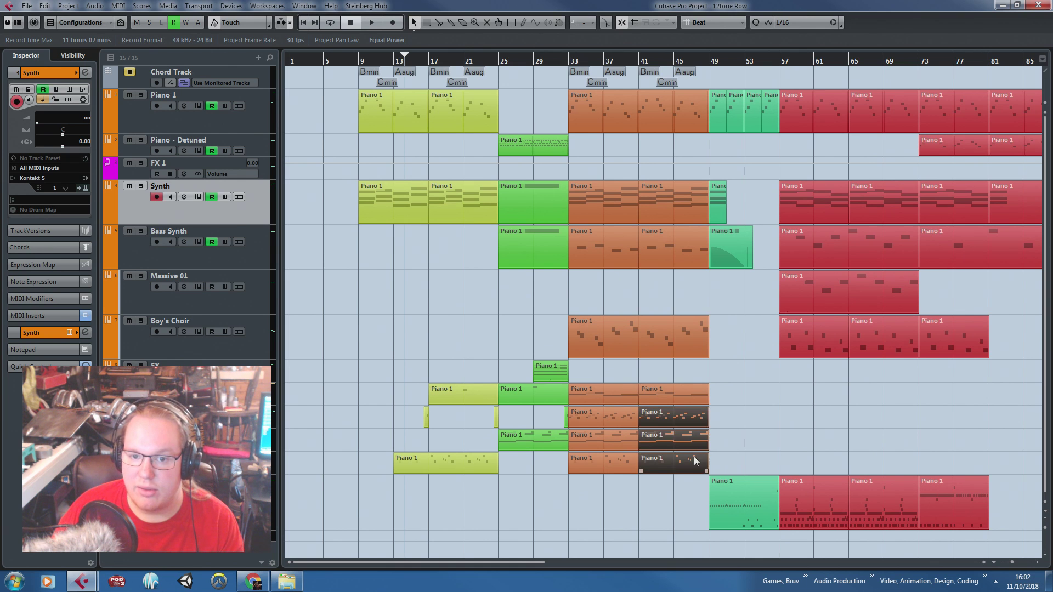
pyautogui.moveTo(789, 420); pyautogui.dragTo(841, 448)
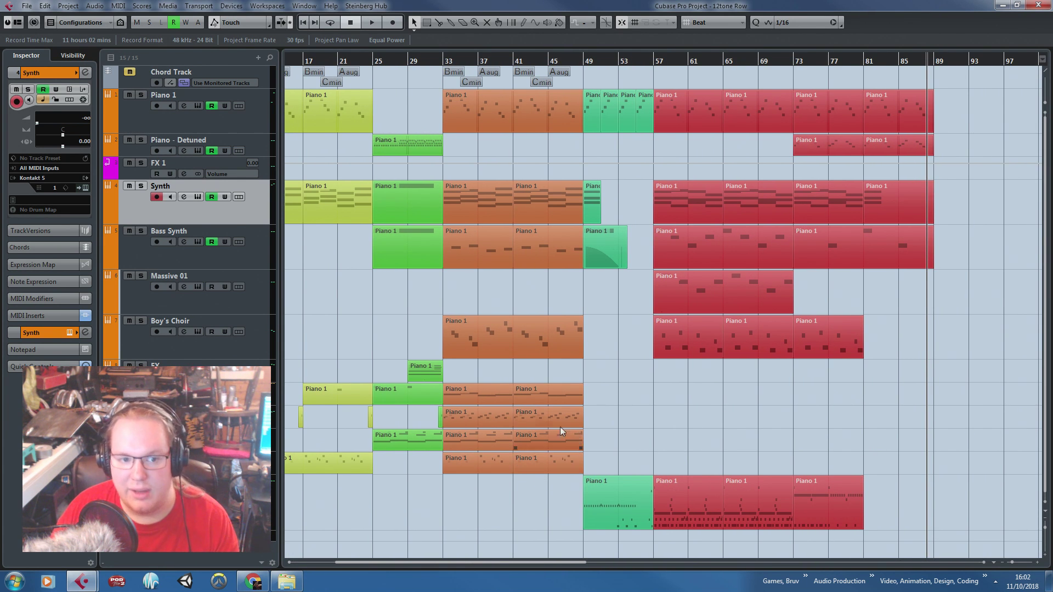
# Review the red section's parts from bar 57 onwards, and look over the whole arrangement from bar 9
pyautogui.moveTo(994, 81); pyautogui.dragTo(669, 76)
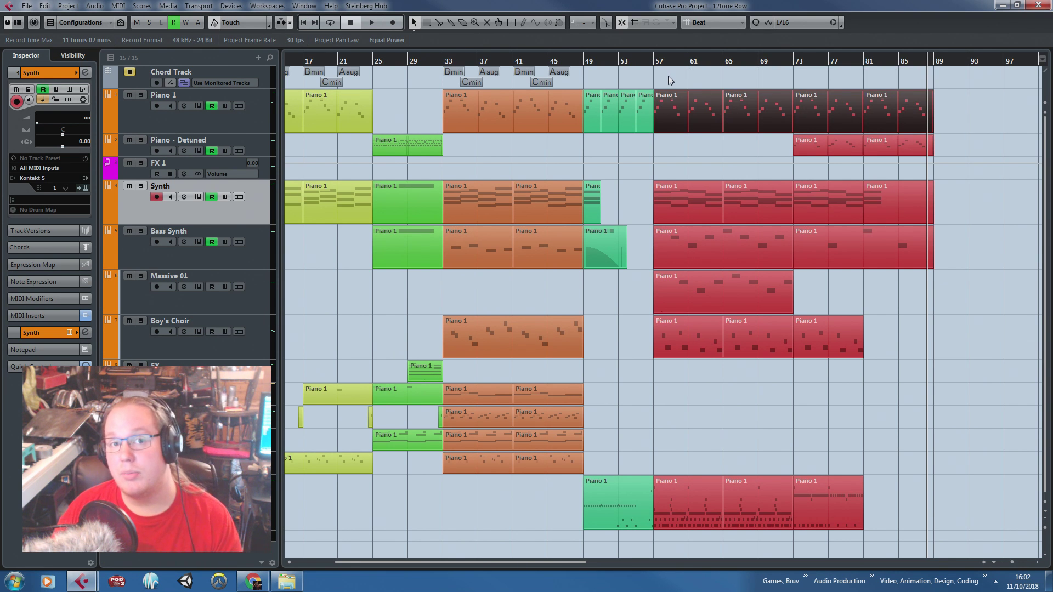
pyautogui.moveTo(666, 82); pyautogui.dragTo(953, 135)
pyautogui.moveTo(976, 489); pyautogui.dragTo(703, 144)
pyautogui.click(912, 385)
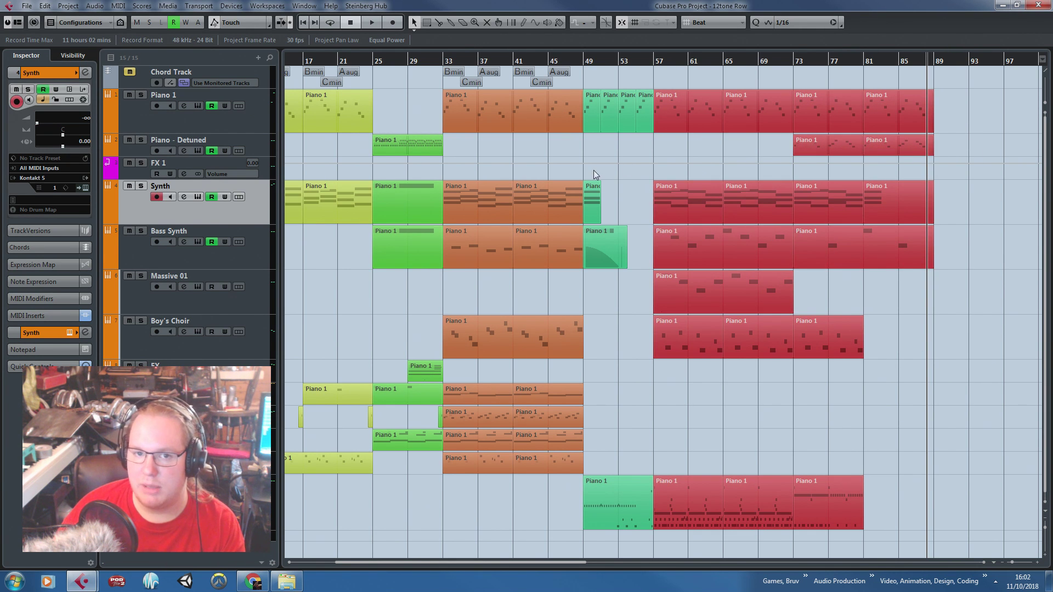
pyautogui.hscroll(-3, 350, 136)
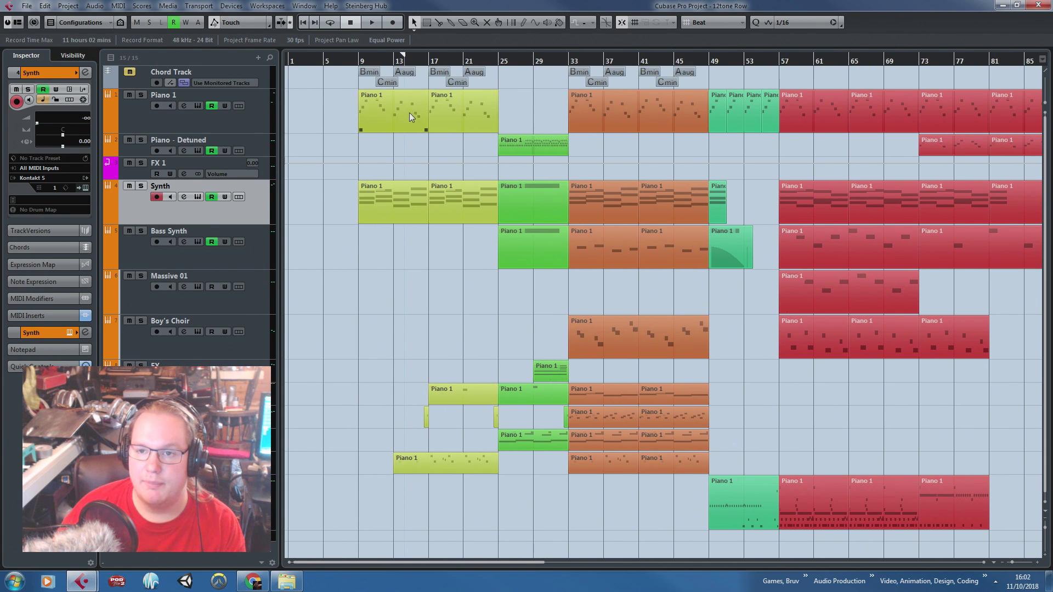
pyautogui.moveTo(318, 108); pyautogui.dragTo(995, 501)
pyautogui.click(887, 433)
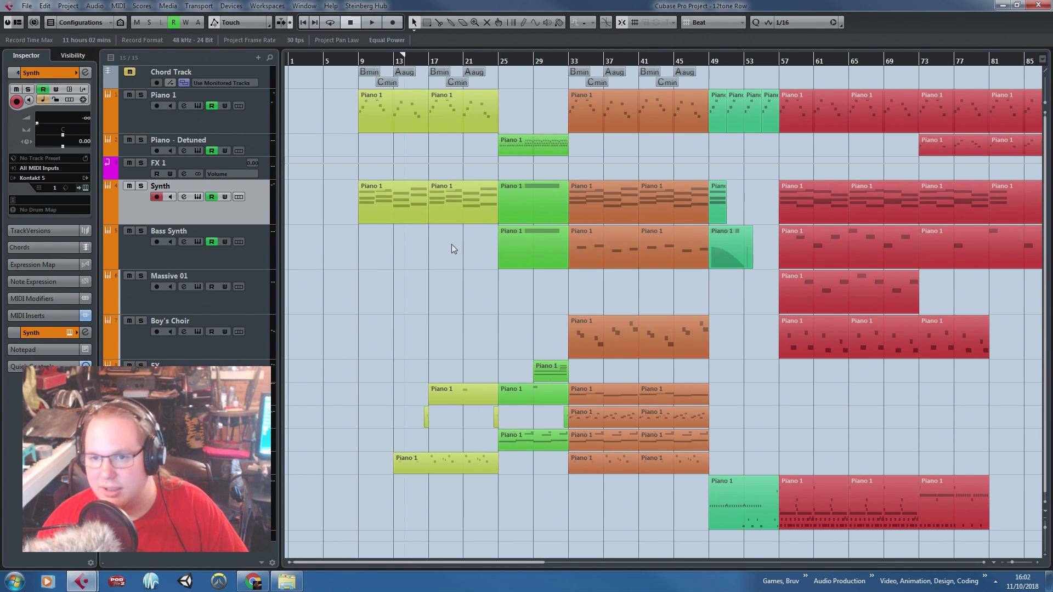
# Play the arrangement from shortly before bar 9 and follow it into the red section at bar 57
pyautogui.press('g')
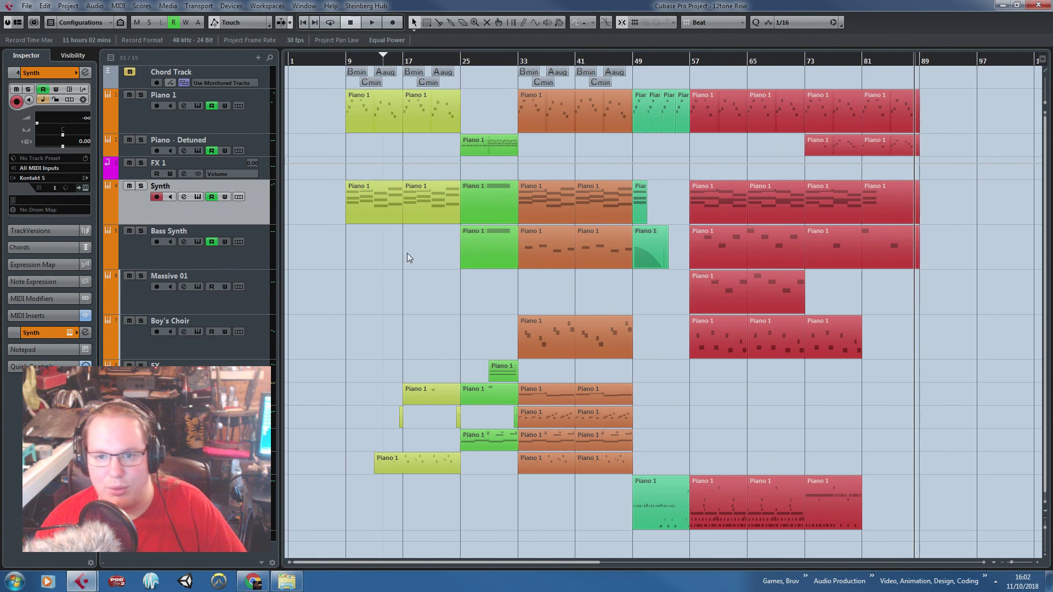
pyautogui.click(337, 64)
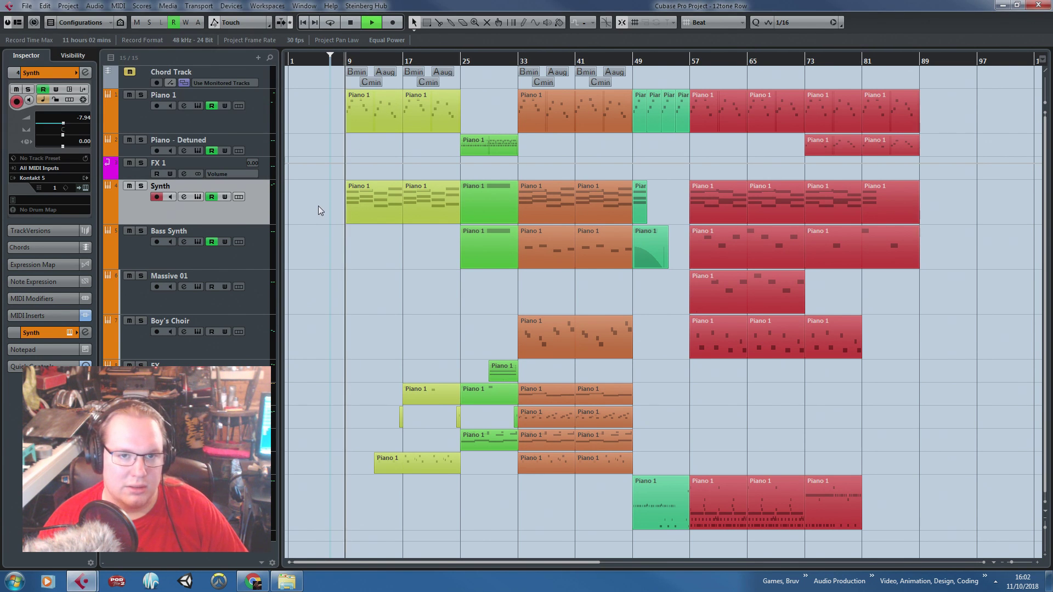
pyautogui.scroll(2, 316, 206)
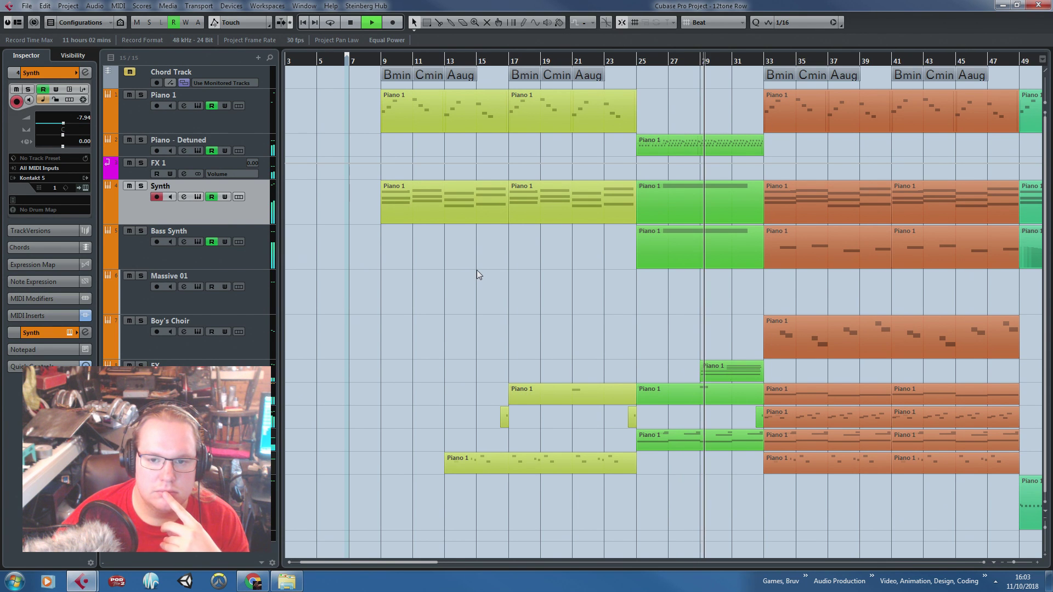
pyautogui.moveTo(490, 281); pyautogui.dragTo(707, 298)
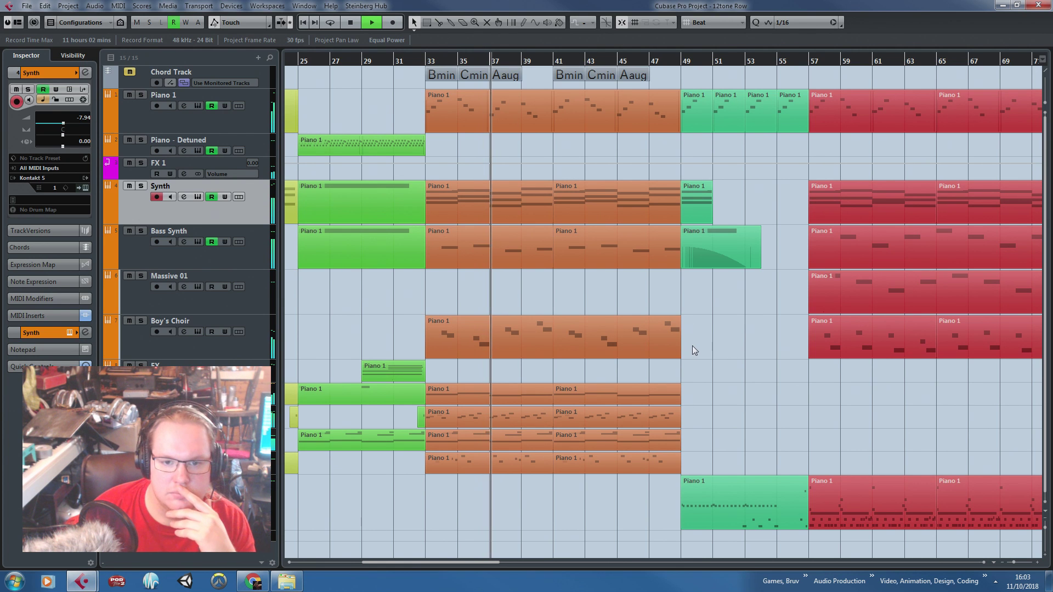
pyautogui.click(676, 342)
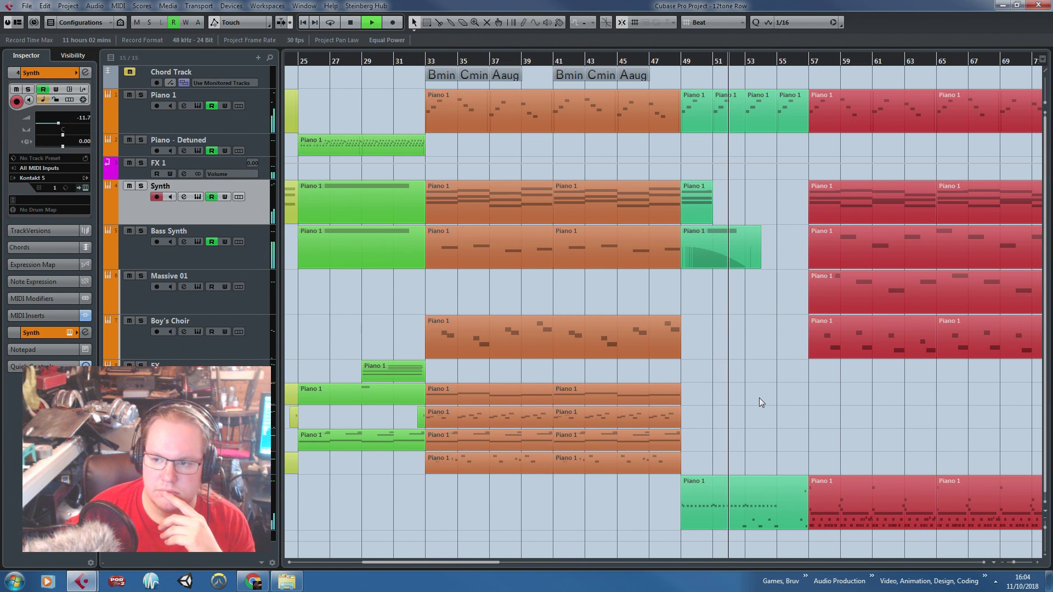
pyautogui.moveTo(758, 397); pyautogui.dragTo(959, 388)
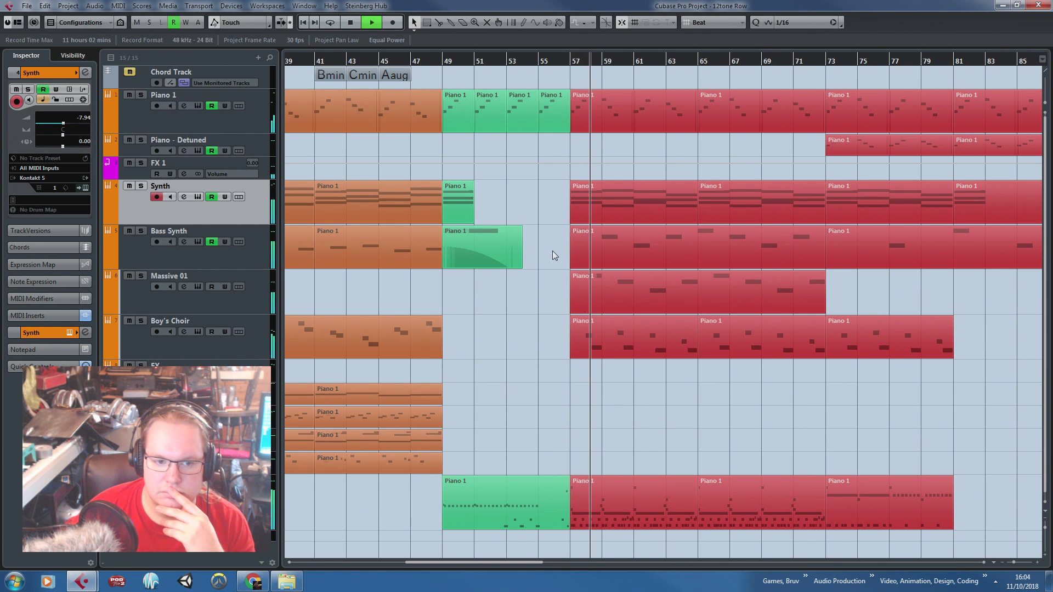
# Lower the Drum Kit track's volume to -1.92, let the red section play to its end, and stop playback
pyautogui.click(315, 419)
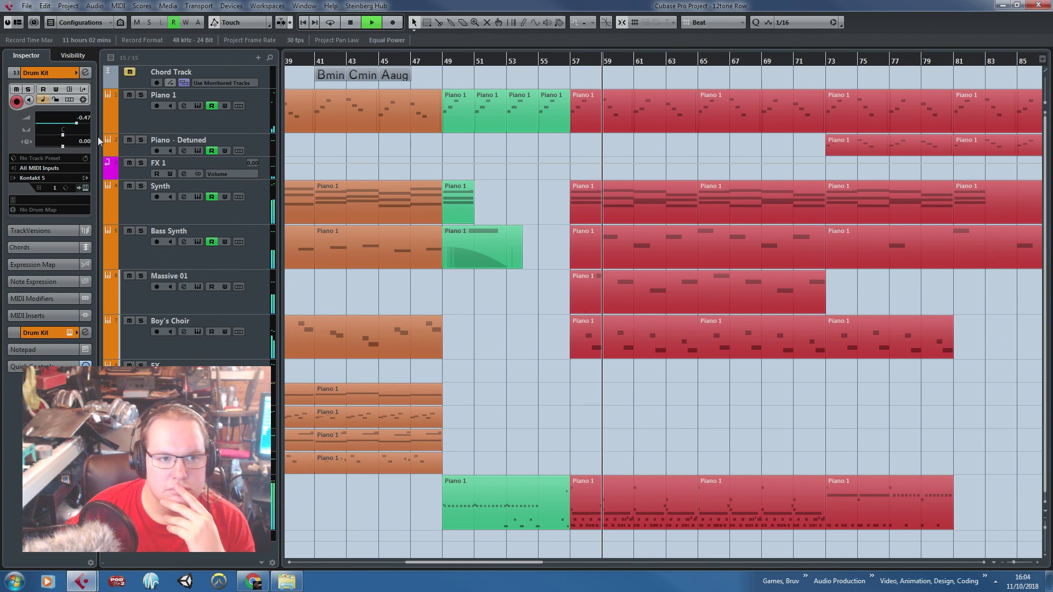
pyautogui.moveTo(77, 123); pyautogui.dragTo(74, 124)
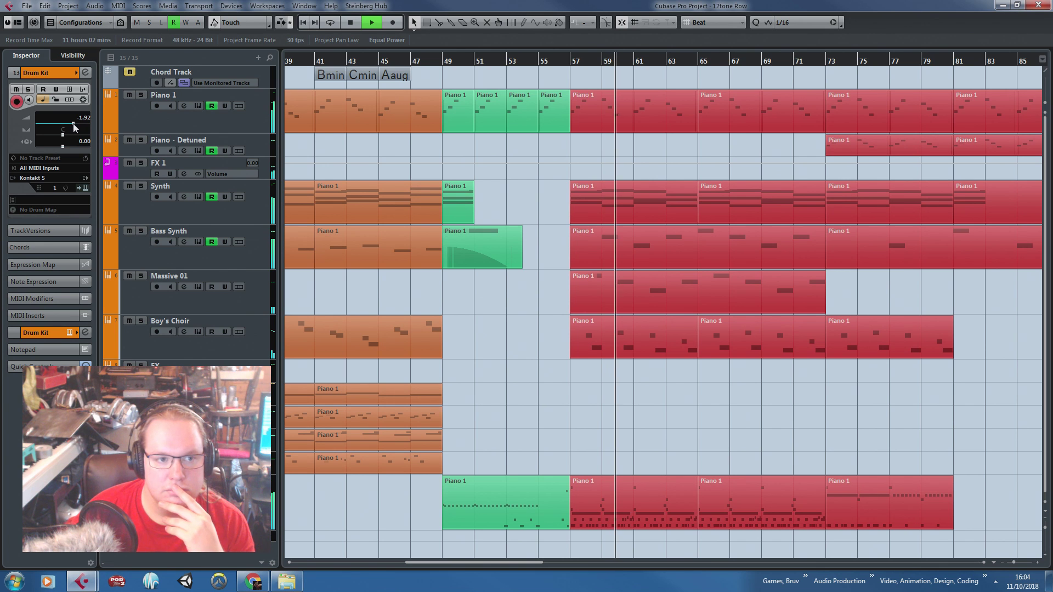
pyautogui.moveTo(588, 389); pyautogui.dragTo(1025, 431)
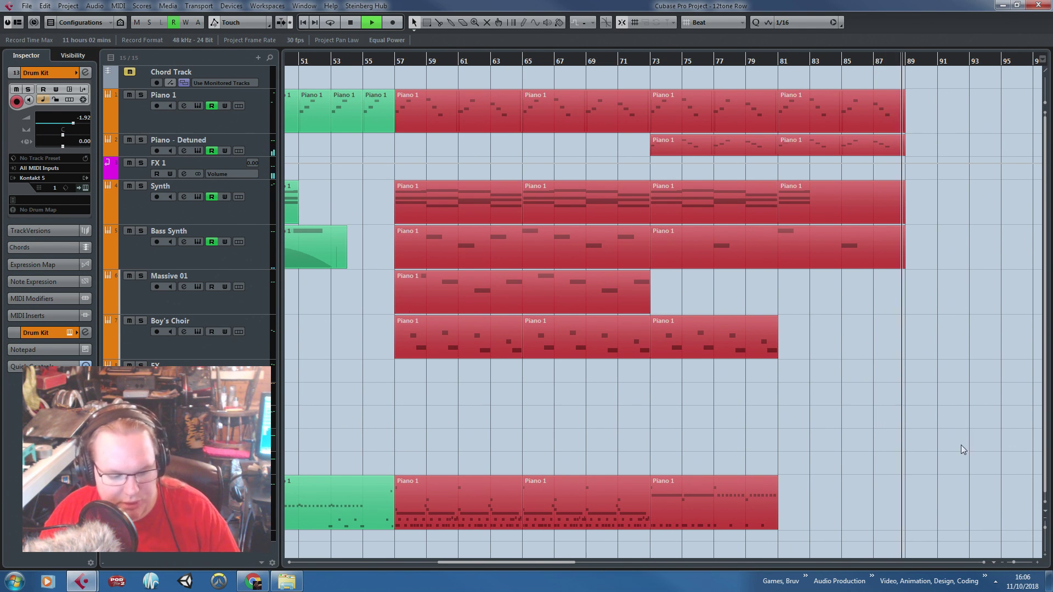
pyautogui.press('space')
pyautogui.press('g')
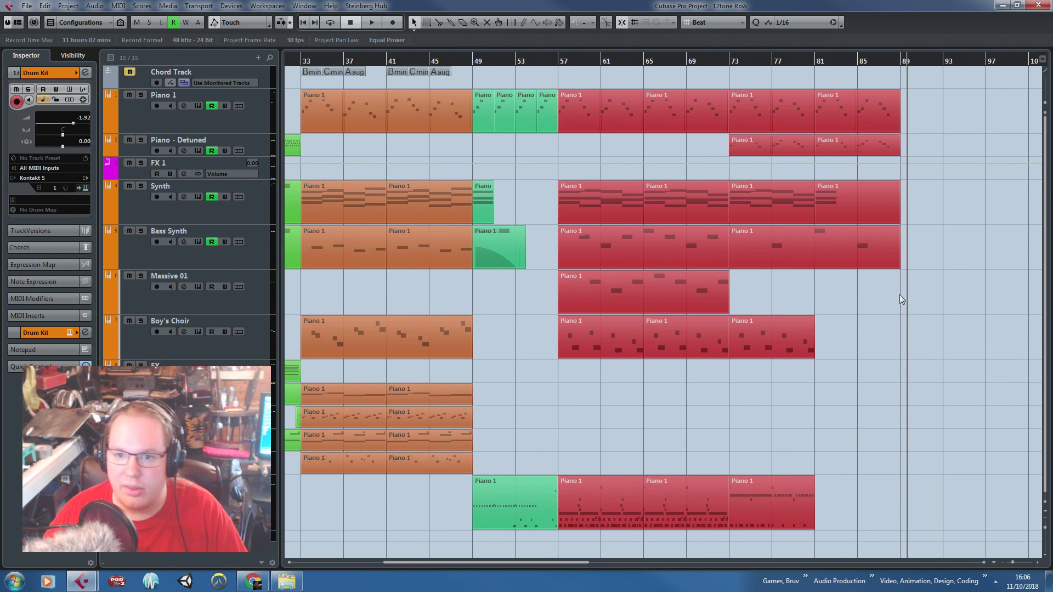
# Shorten the last red Bass Synth part, starting at bar 73, so that it ends at bar 85
pyautogui.click(872, 250)
pyautogui.press('3')
pyautogui.press('1')
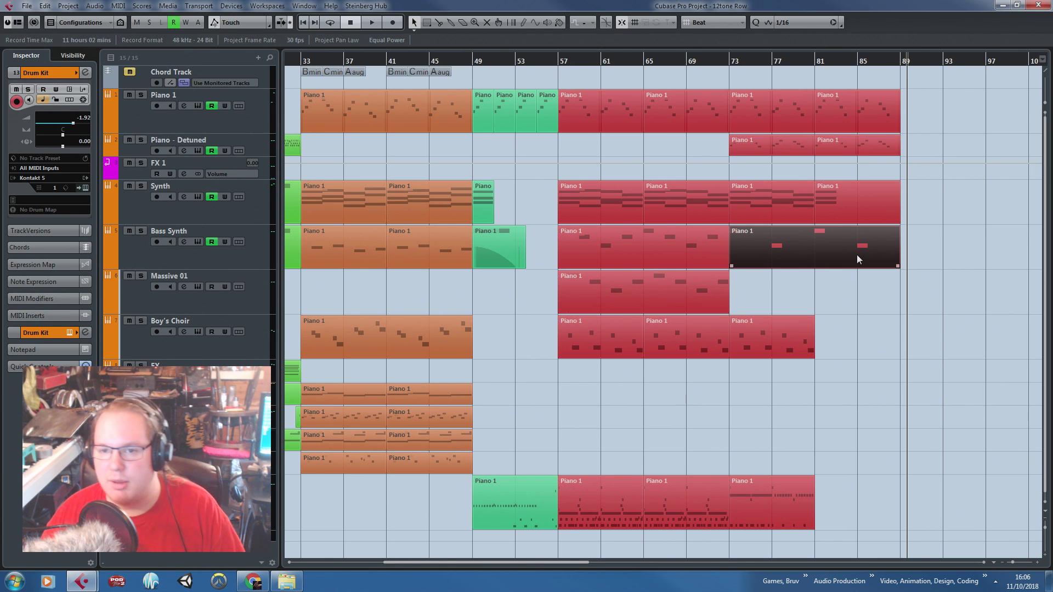
pyautogui.moveTo(898, 266); pyautogui.dragTo(857, 273)
pyautogui.click(866, 372)
pyautogui.scroll(2, 548, 406)
pyautogui.hscroll(-3, 549, 385)
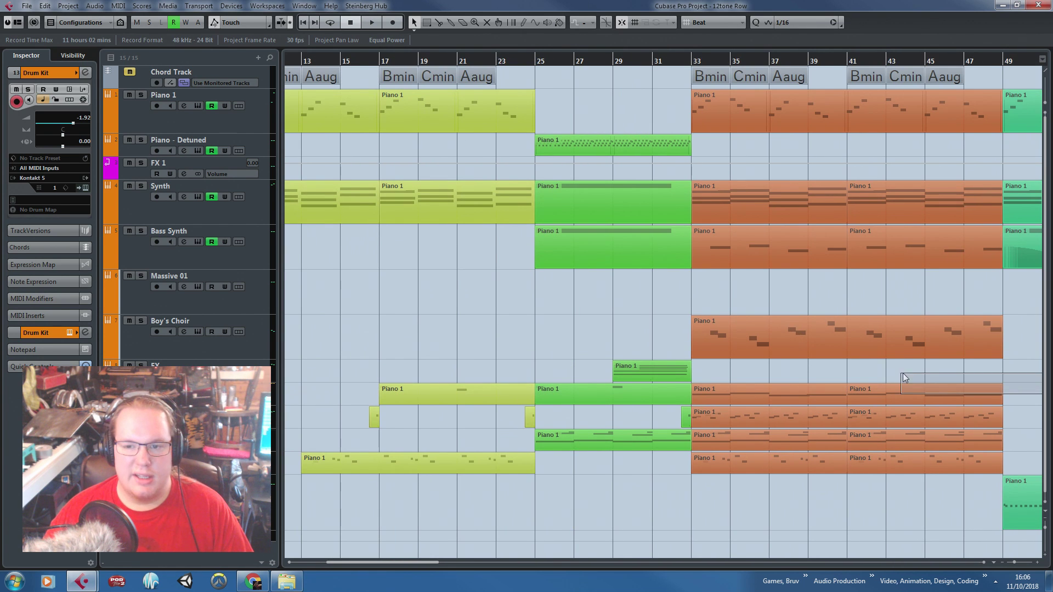
pyautogui.scroll(-2, 869, 443)
pyautogui.scroll(-1, 869, 442)
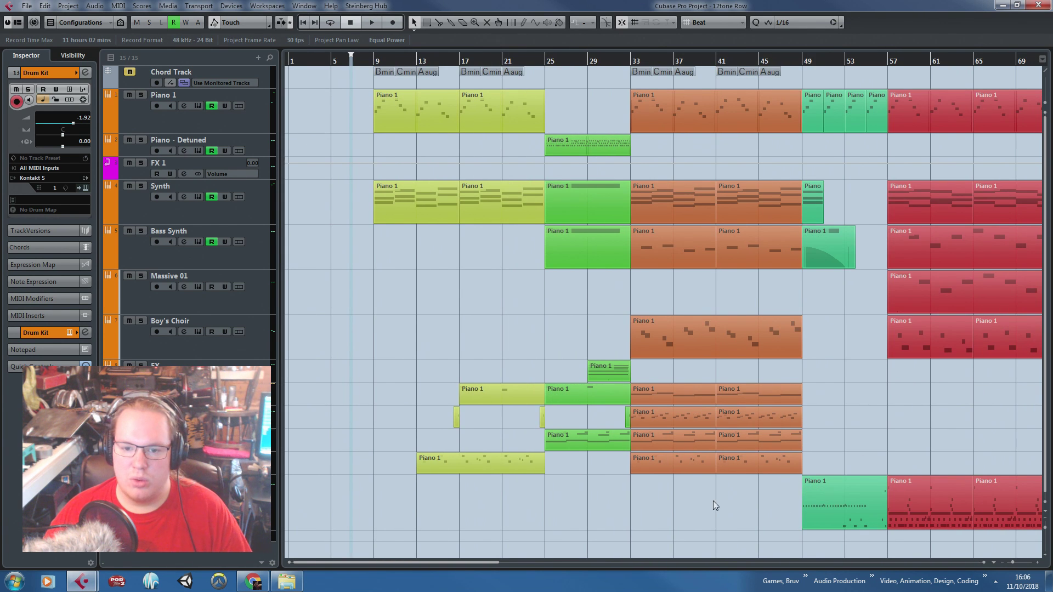
pyautogui.moveTo(785, 511); pyautogui.dragTo(449, 511)
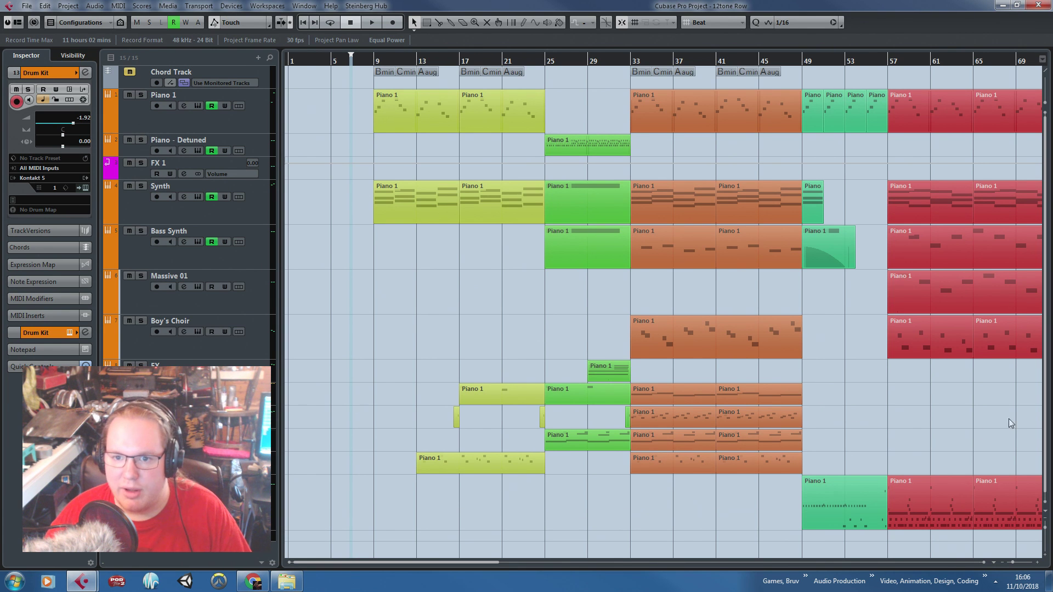
pyautogui.hscroll(5, 912, 426)
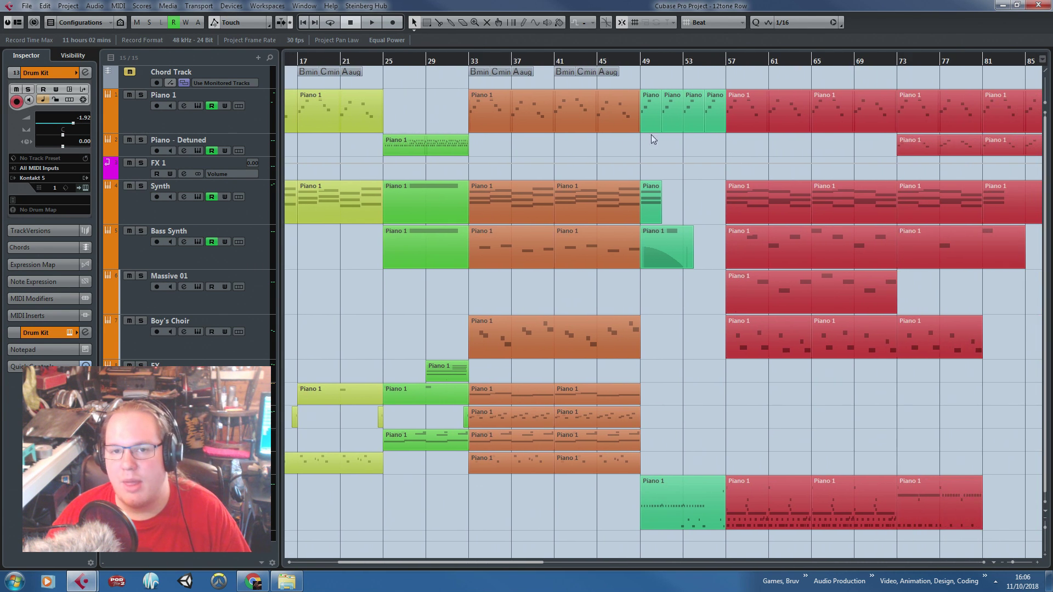
# Check the notes and velocities of the Synth part at bar 49 in the Key Editor, and close the editor
pyautogui.scroll(3, 709, 319)
pyautogui.moveTo(554, 64); pyautogui.dragTo(607, 74)
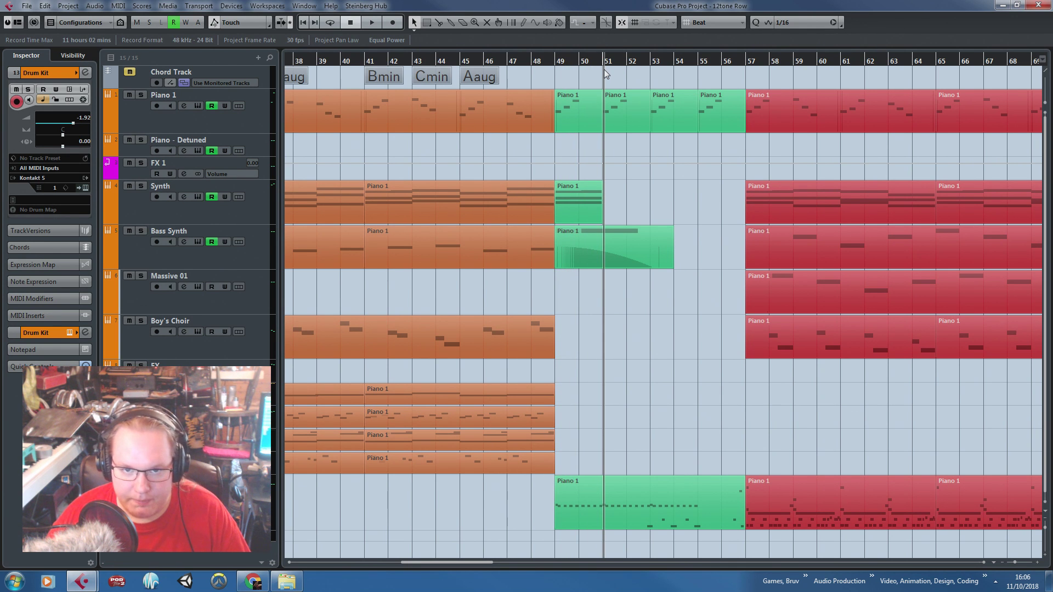
pyautogui.doubleClick(574, 195)
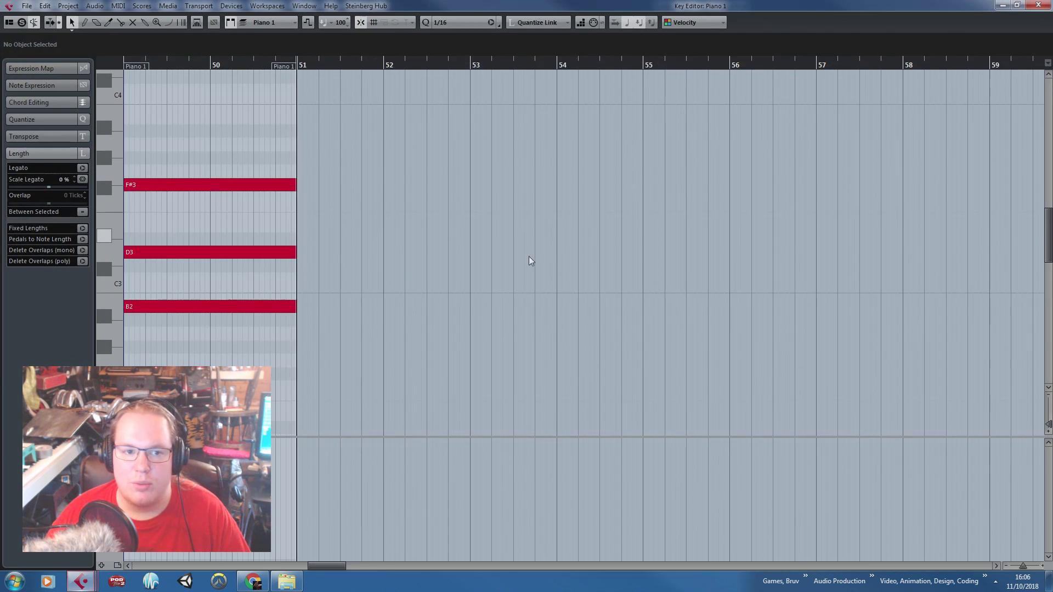
pyautogui.scroll(-4, 521, 285)
pyautogui.click(110, 444)
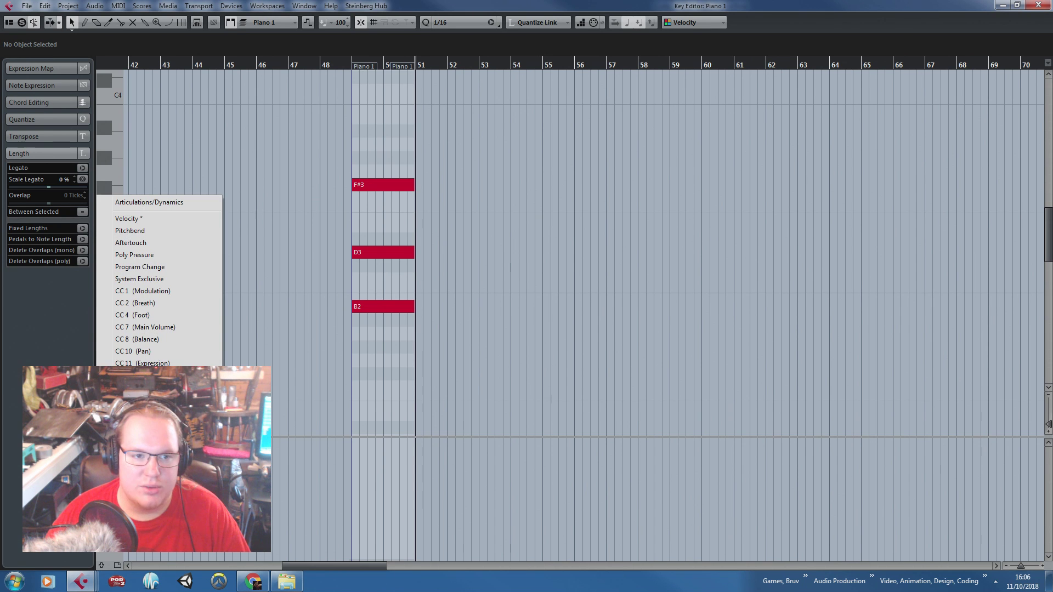
pyautogui.click(139, 220)
pyautogui.hotkey('ctrl', 'a')
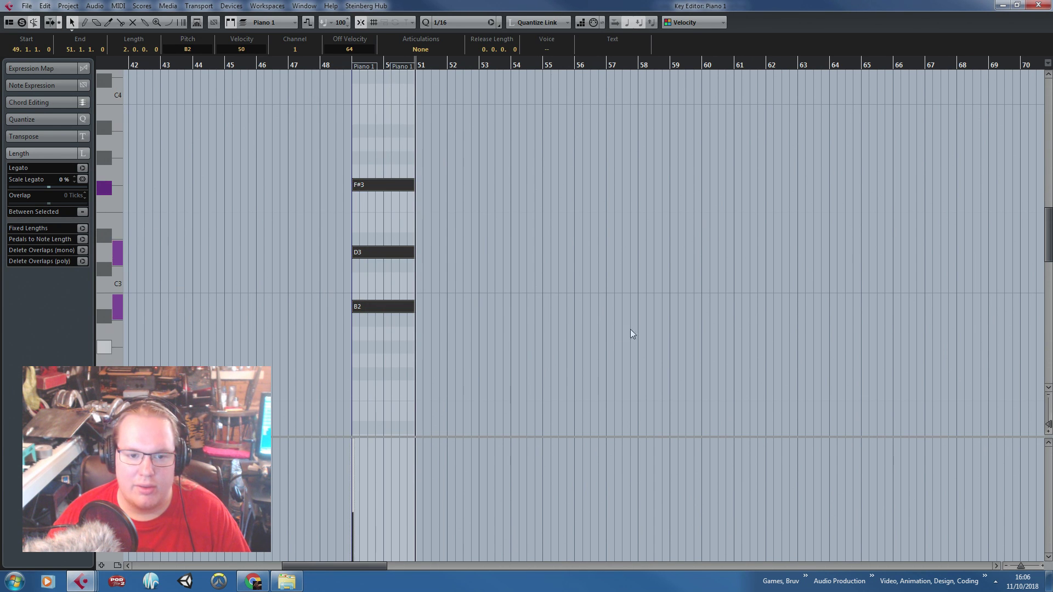
pyautogui.click(1036, 5)
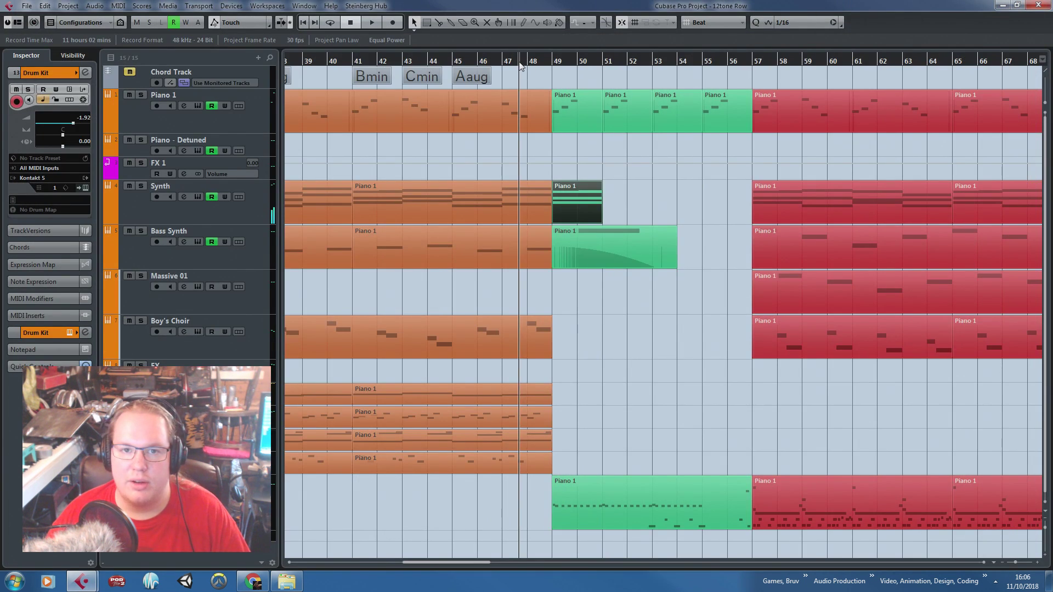
# Play the transition from bar 47 into the green section at bar 49
pyautogui.scroll(5, 535, 310)
pyautogui.click(667, 328)
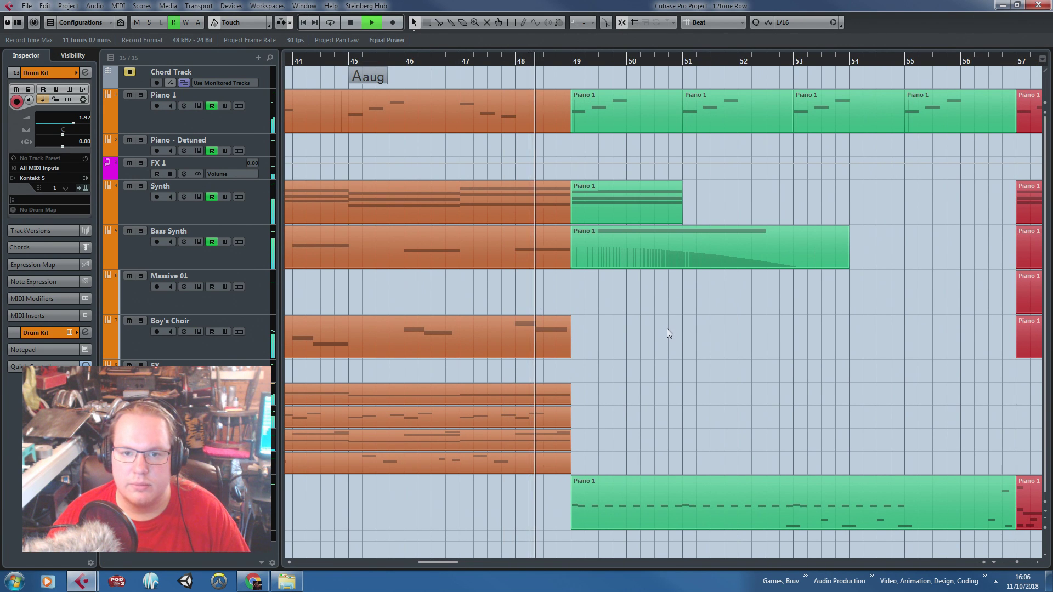
pyautogui.scroll(-3, 660, 343)
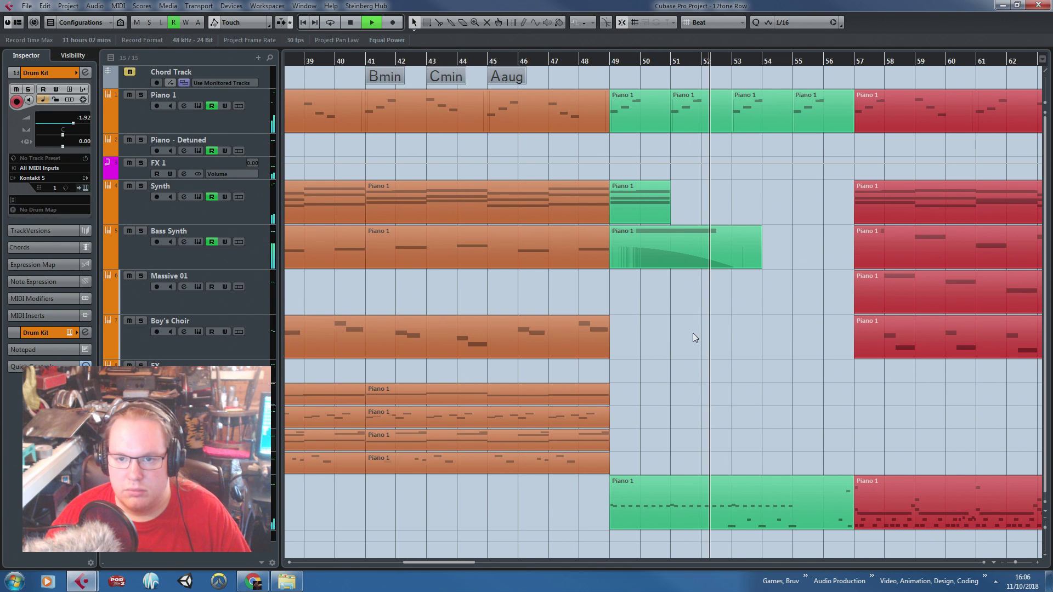
# Extend the Bass Synth part at bar 49 to bar 56, and lengthen its B2 note to just past bar 55
pyautogui.moveTo(761, 266); pyautogui.dragTo(808, 262)
pyautogui.doubleClick(808, 262)
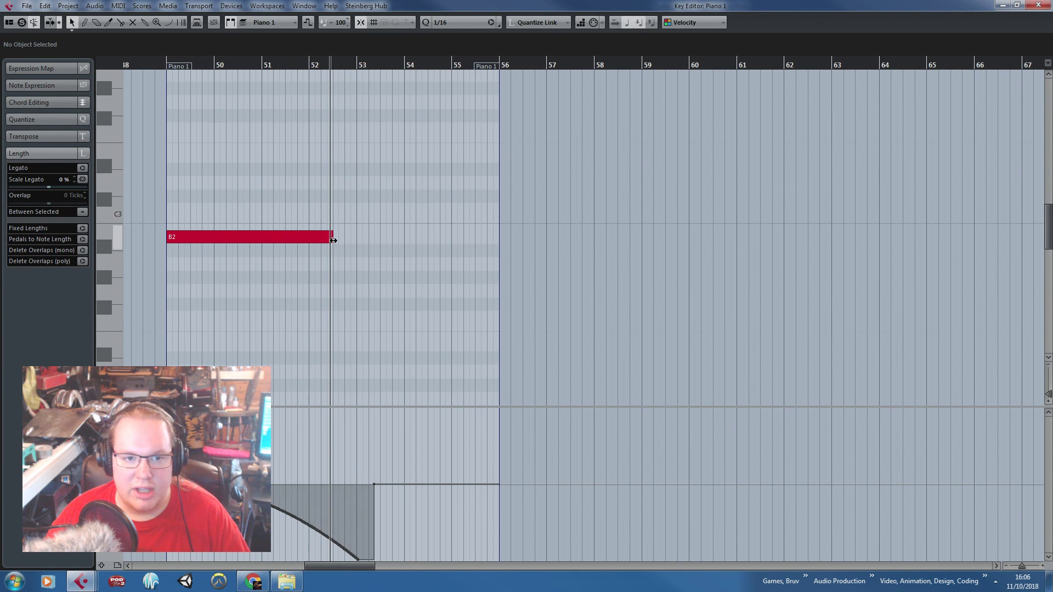
pyautogui.moveTo(333, 241); pyautogui.dragTo(458, 241)
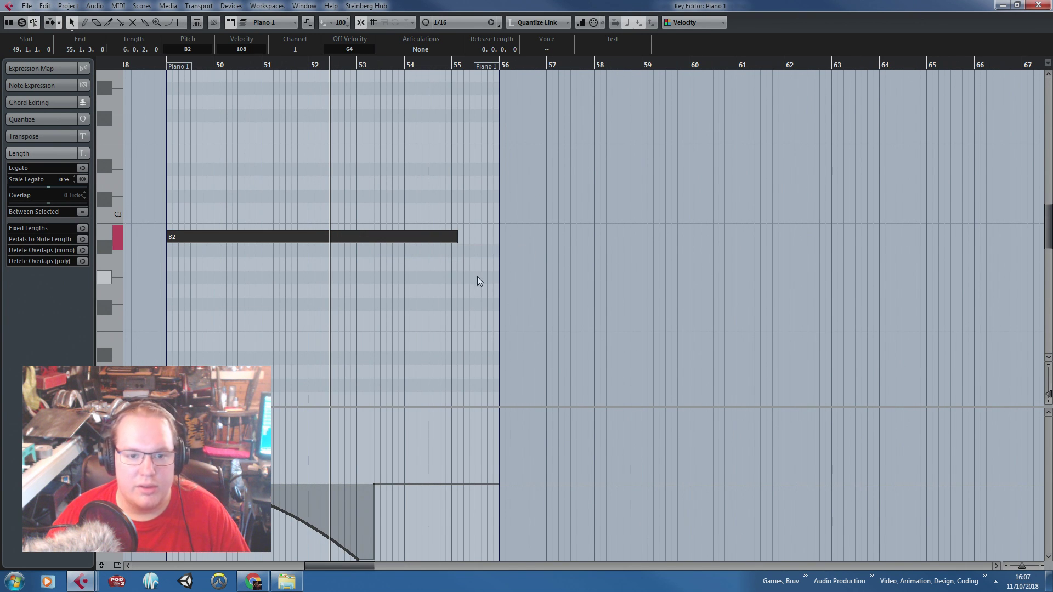
# Stretch the B2 note's falling pitchbend curve to about bar 55, with a point of value 0 at 55.4.1
pyautogui.click(488, 485)
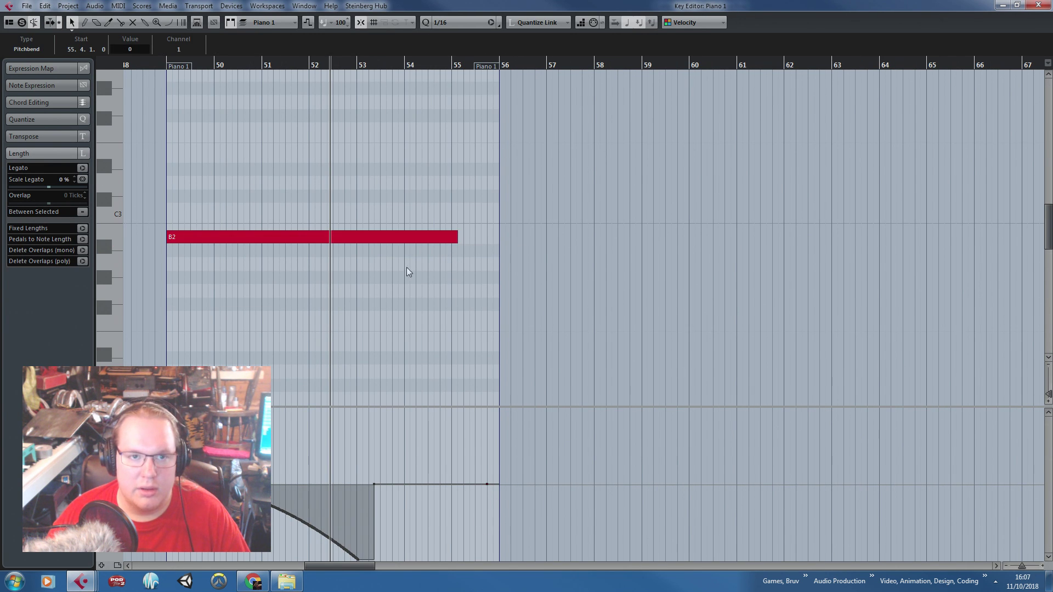
pyautogui.click(182, 24)
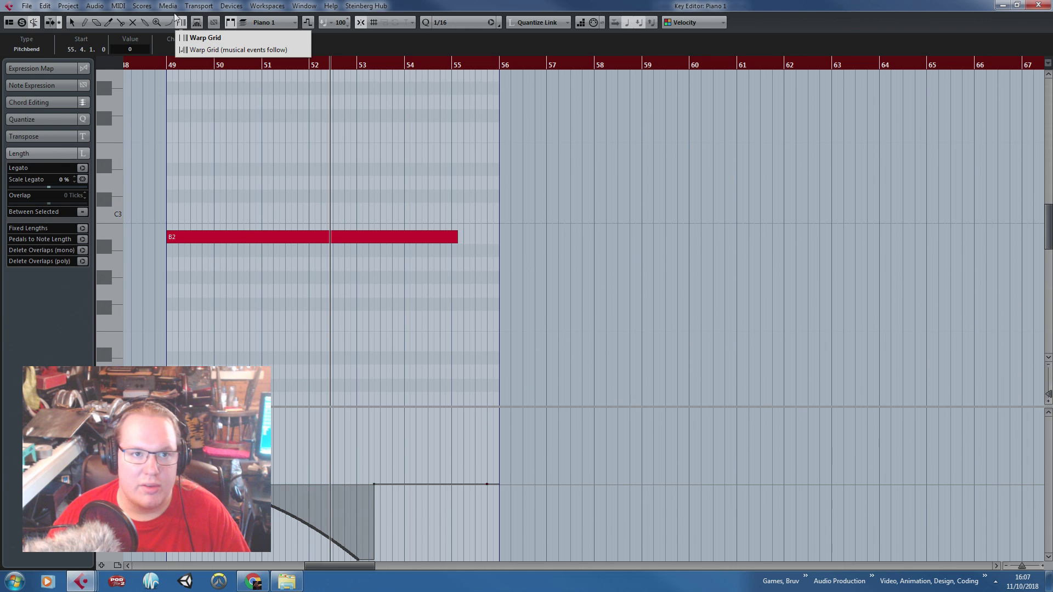
pyautogui.click(182, 10)
pyautogui.click(169, 23)
pyautogui.moveTo(365, 565); pyautogui.dragTo(477, 535)
pyautogui.press('1')
pyautogui.press('space')
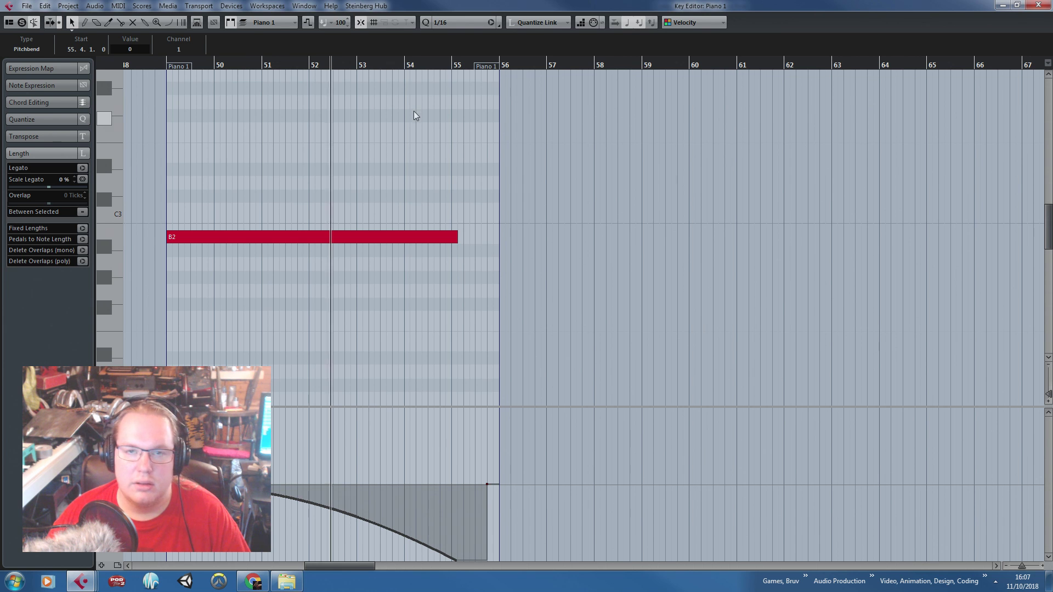
# Close the Key Editor, play the green section to hear the longer bass bend, and stop playback
pyautogui.click(1037, 5)
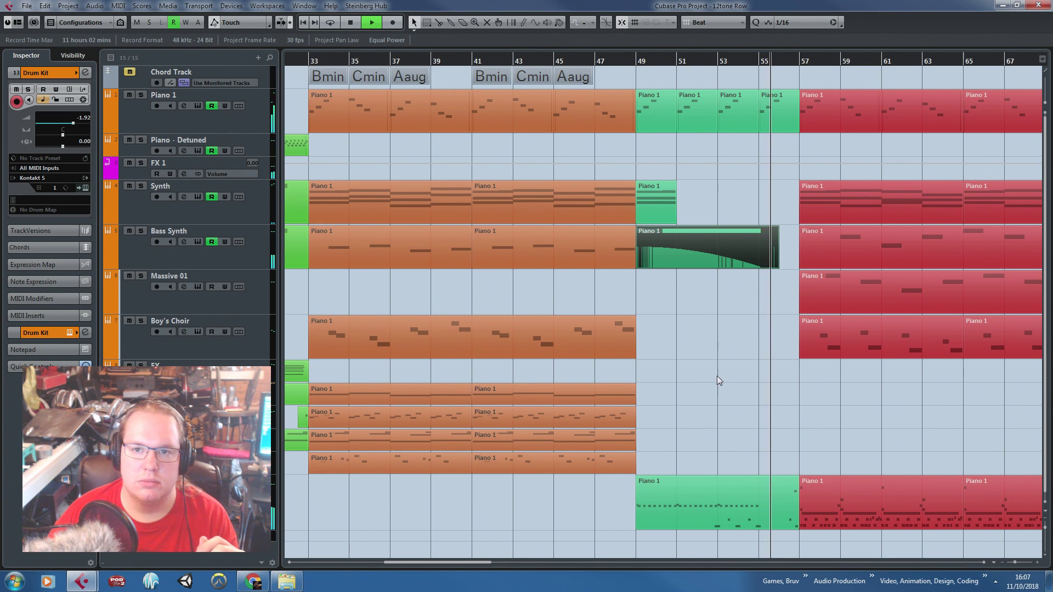
pyautogui.click(732, 403)
pyautogui.press('space')
pyautogui.hotkey('shift', 'f')
# Solo the FX track, audition its part at bar 29, and turn the solo off again
pyautogui.moveTo(417, 378); pyautogui.dragTo(417, 378)
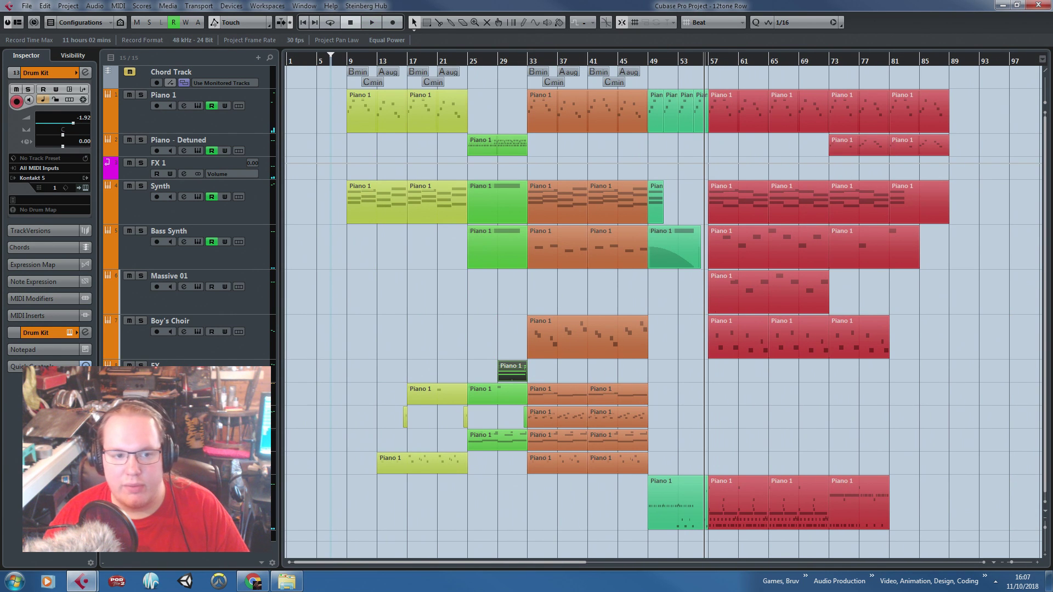
pyautogui.press('s')
pyautogui.click(509, 61)
pyautogui.press('space')
pyautogui.press('space')
pyautogui.press('g')
pyautogui.scroll(4, 618, 435)
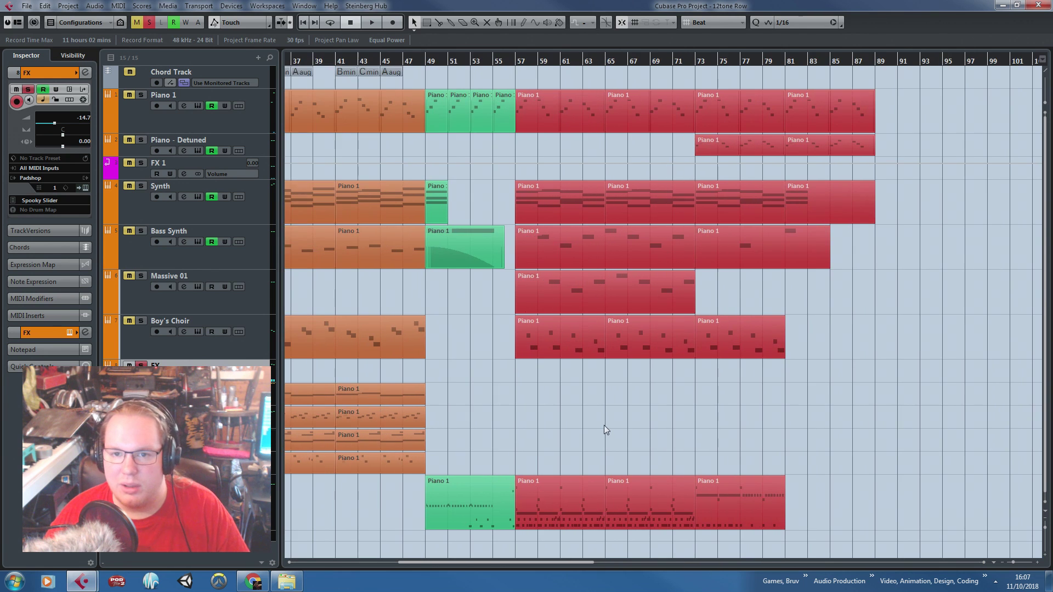
pyautogui.scroll(-1, 601, 423)
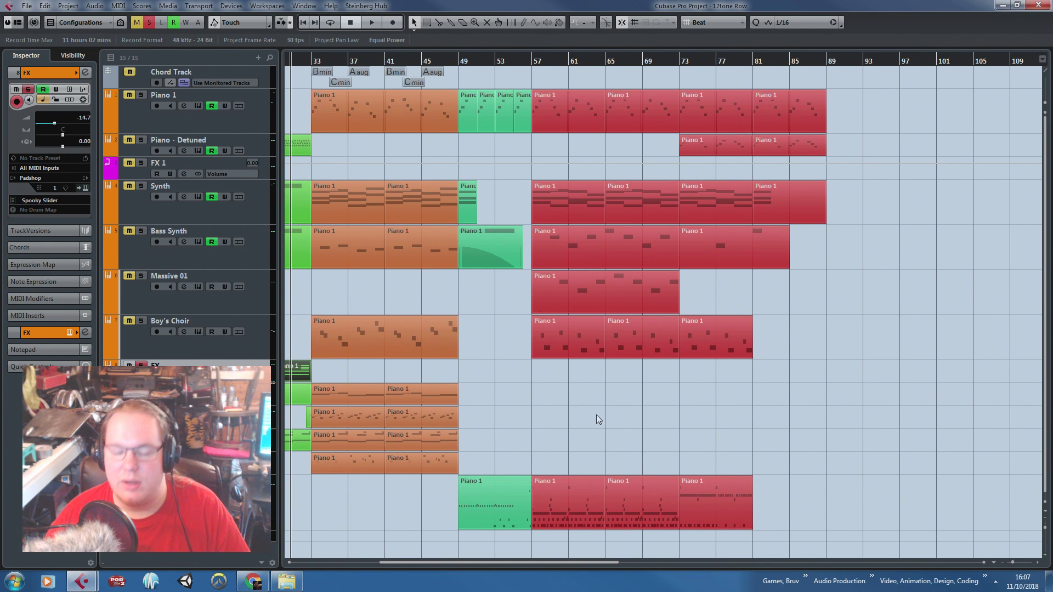
pyautogui.scroll(-2, 586, 420)
pyautogui.click(141, 364)
pyautogui.hscroll(-2, 206, 320)
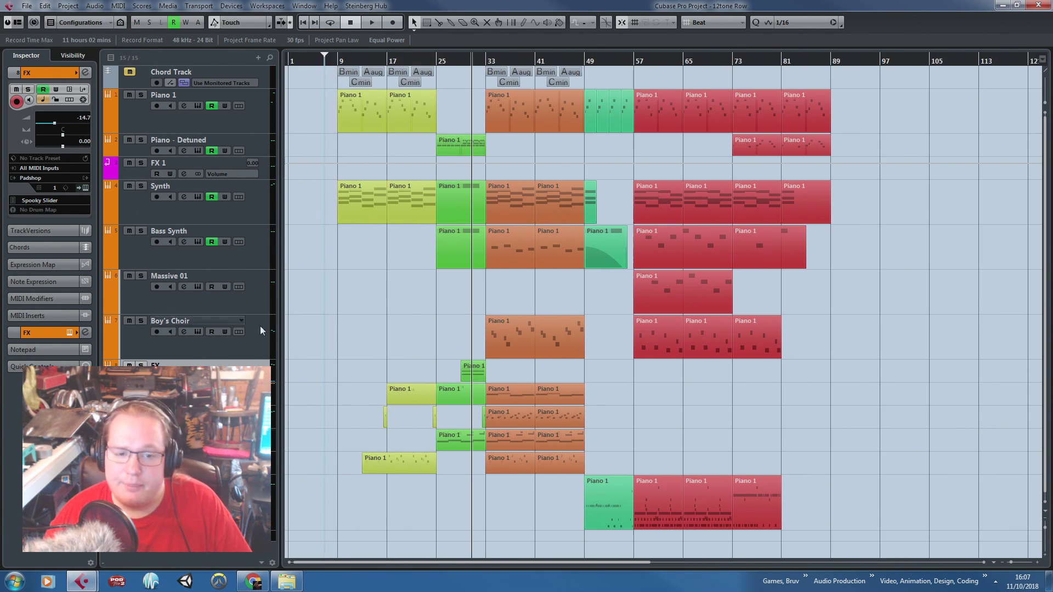
# Reduce the height of the Massive 01 track and rename it Bass 2
pyautogui.scroll(3, 407, 347)
pyautogui.moveTo(247, 312); pyautogui.dragTo(247, 293)
pyautogui.doubleClick(226, 280)
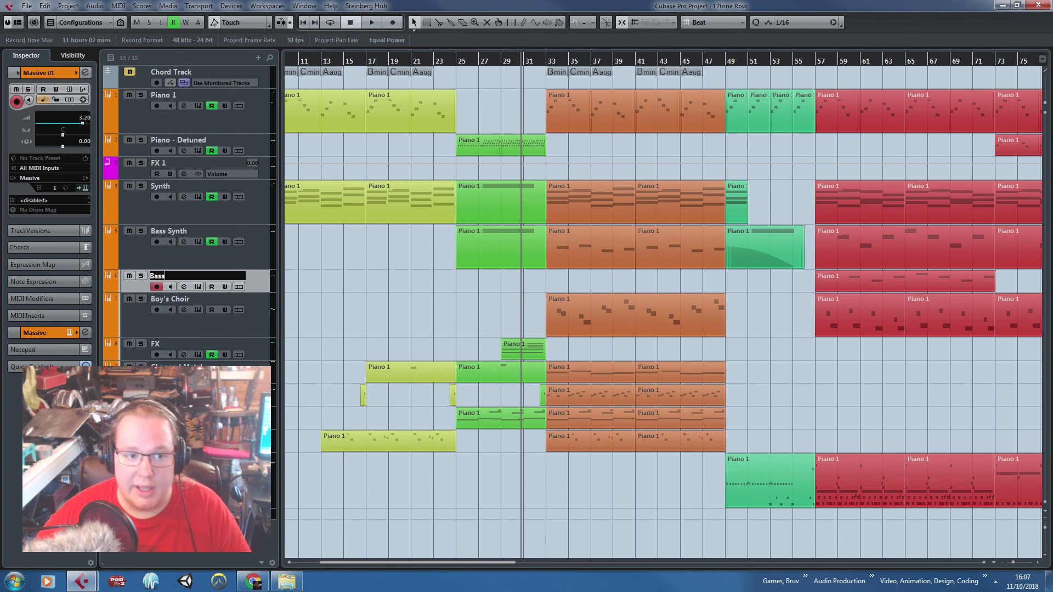
pyautogui.write('Bass 2')
pyautogui.press('Return')
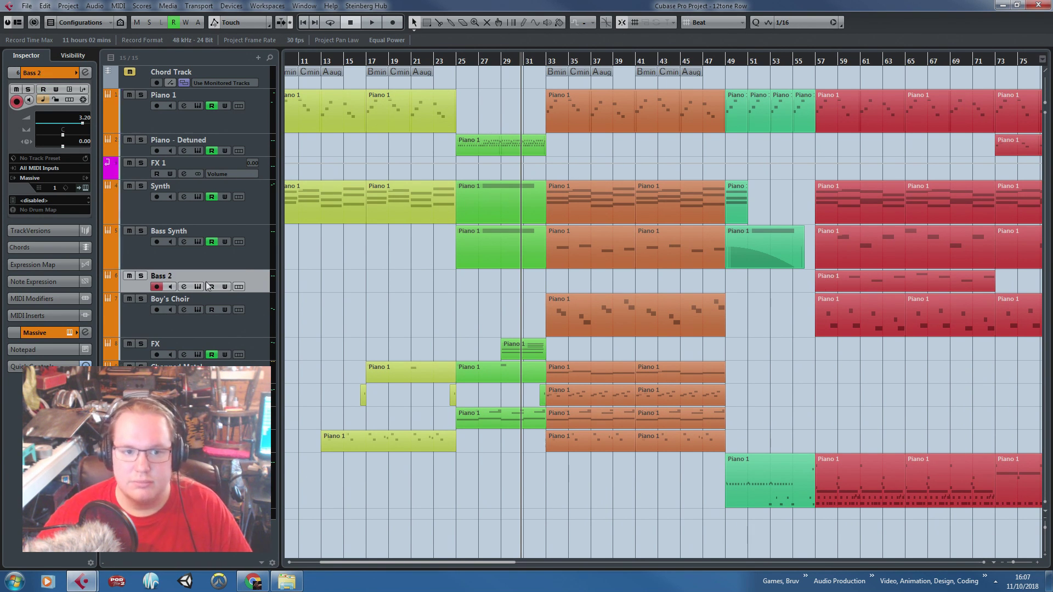
pyautogui.scroll(-3, 387, 280)
pyautogui.scroll(2, 332, 318)
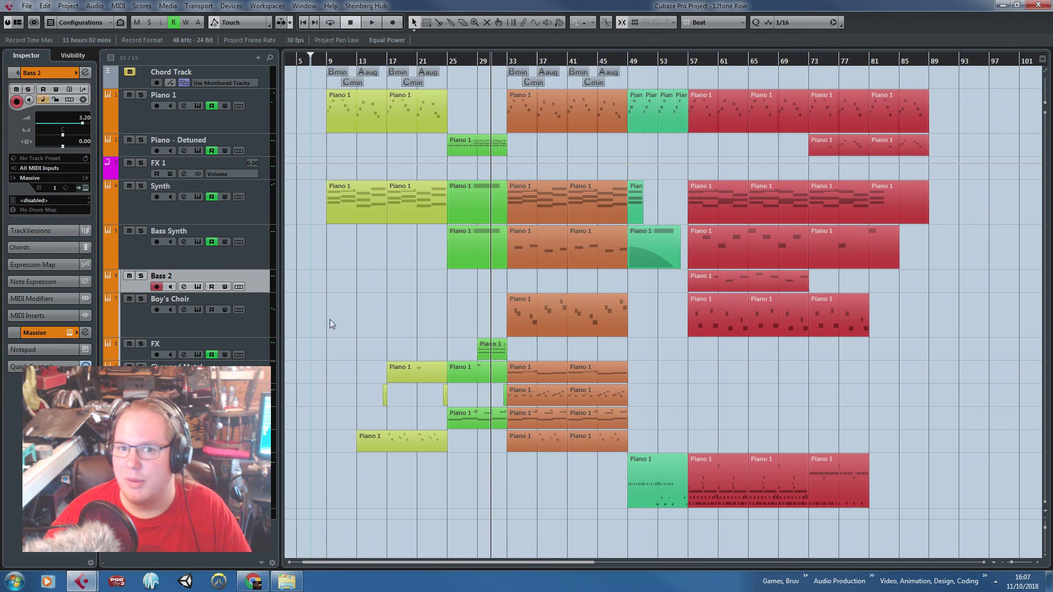
pyautogui.moveTo(966, 503); pyautogui.dragTo(655, 71)
pyautogui.click(793, 413)
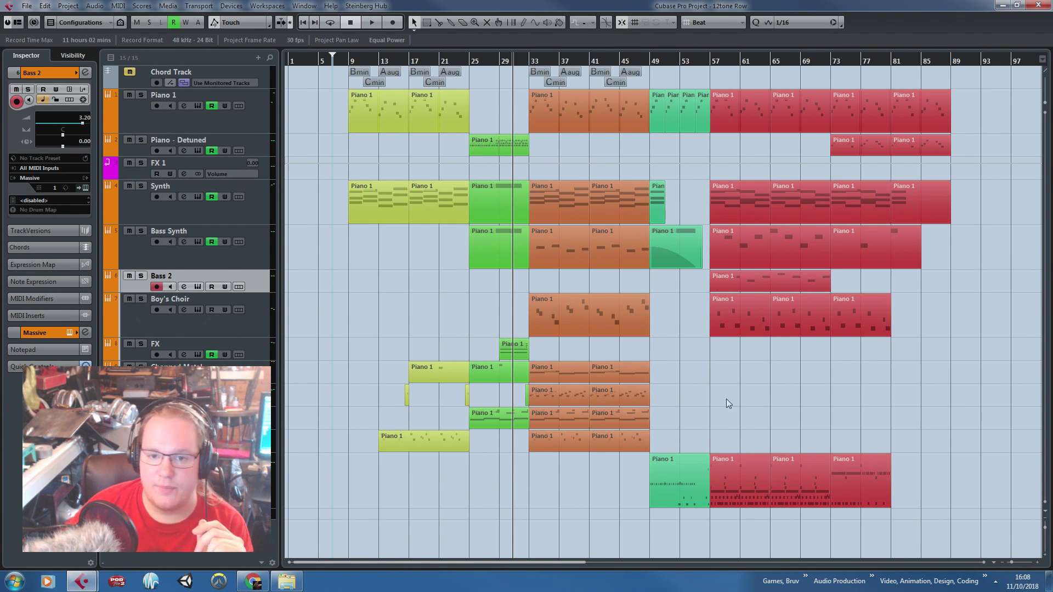
pyautogui.moveTo(693, 363); pyautogui.dragTo(668, 346)
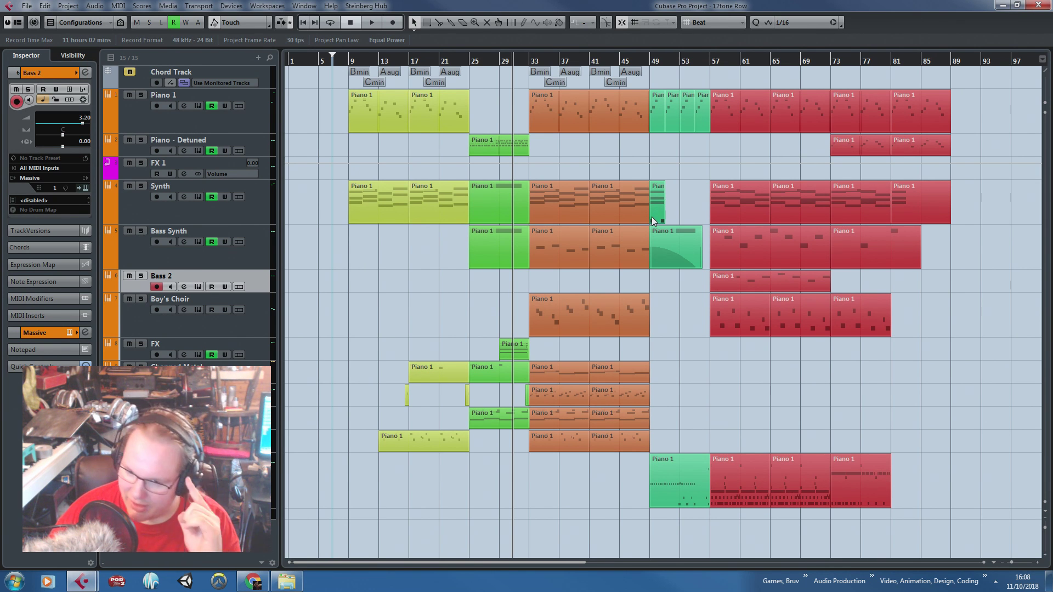
pyautogui.click(648, 219)
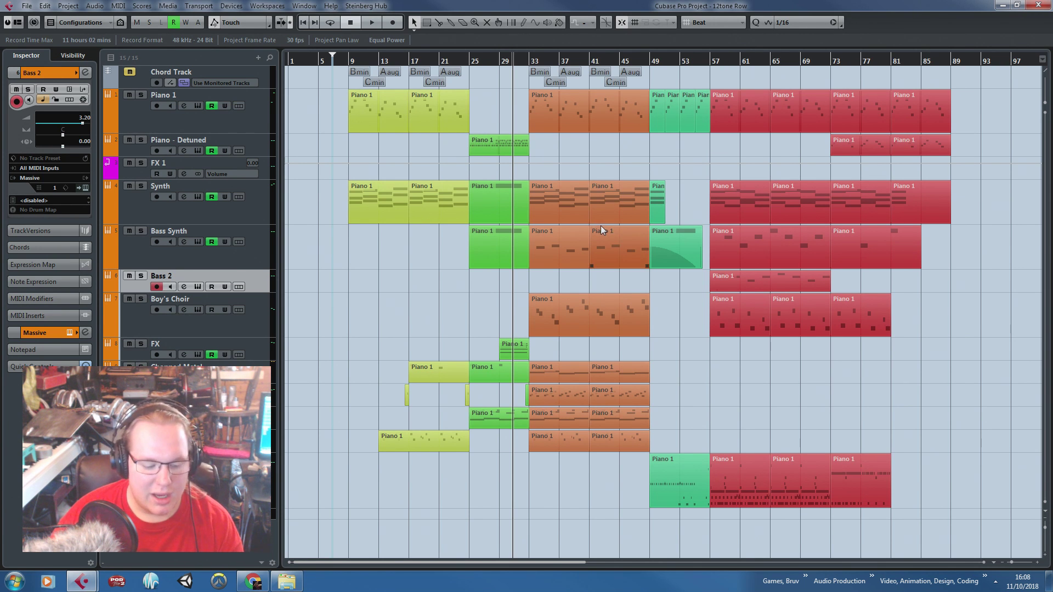
pyautogui.click(581, 222)
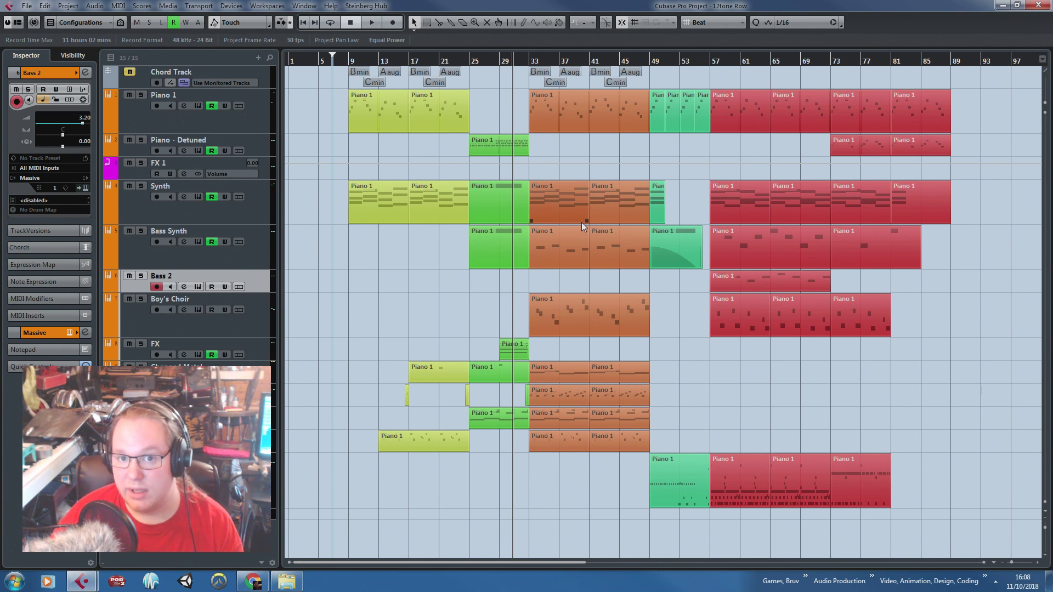
pyautogui.click(602, 191)
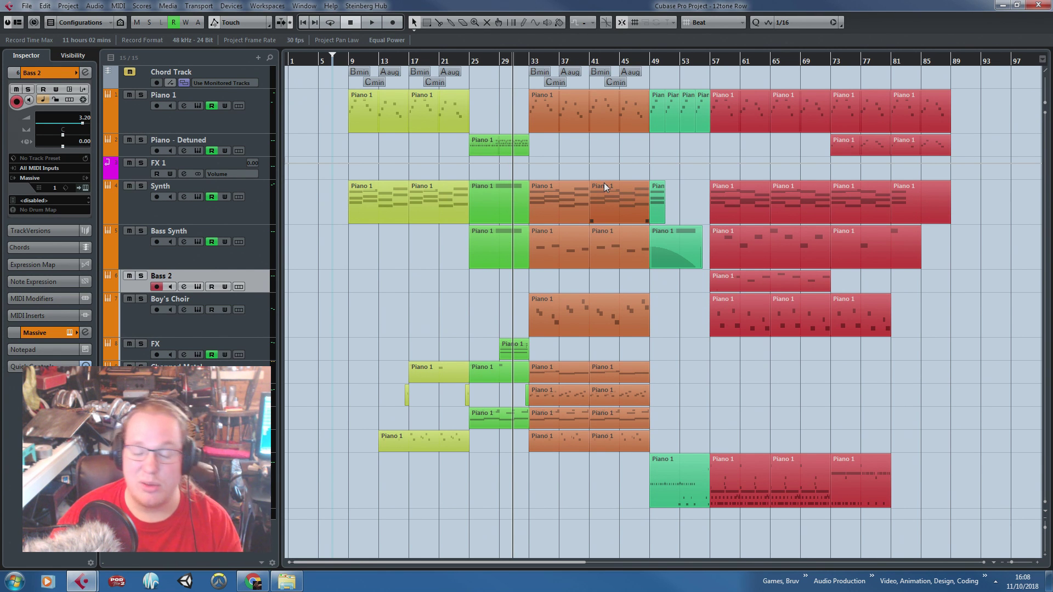
pyautogui.click(597, 173)
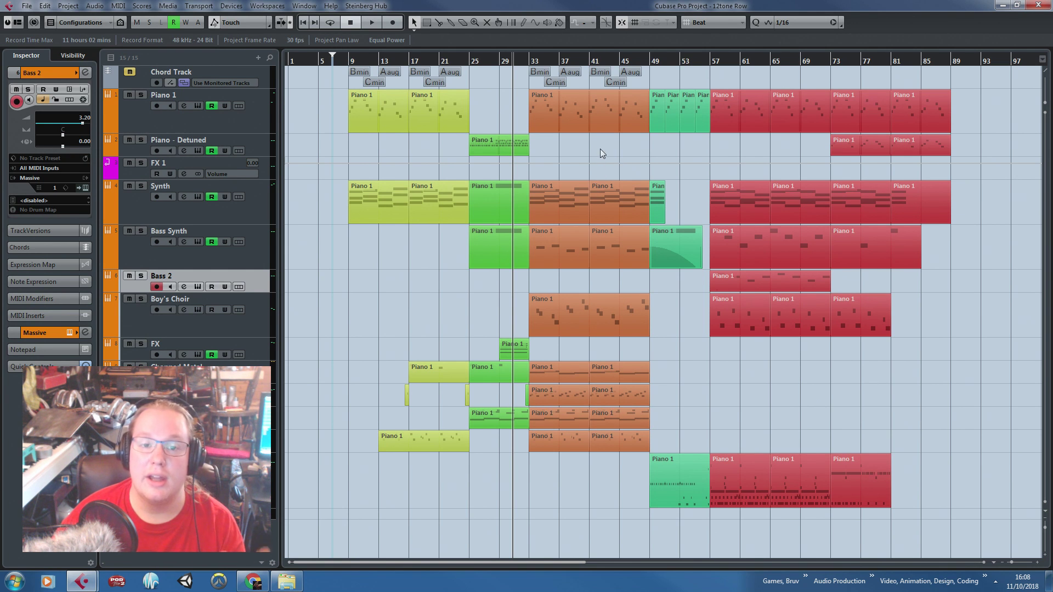
pyautogui.moveTo(637, 153); pyautogui.dragTo(599, 143)
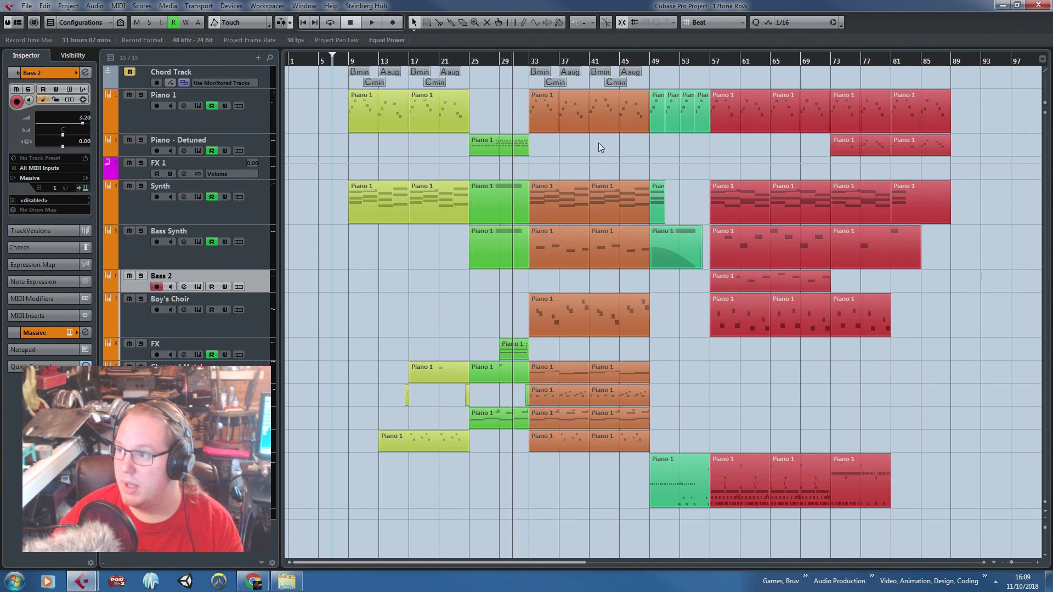